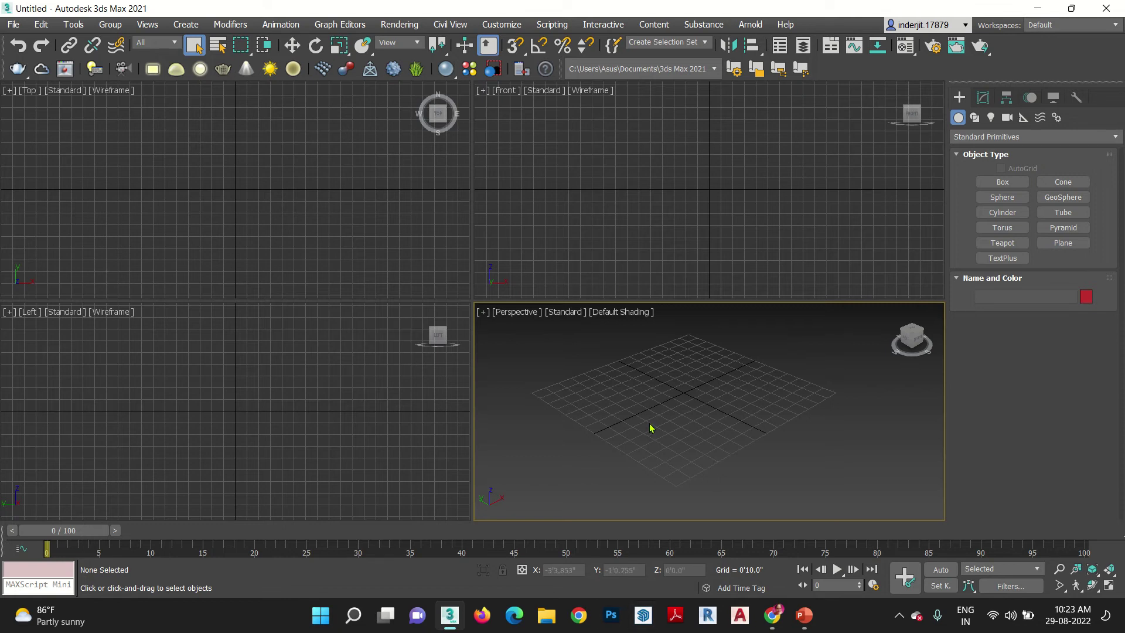
Maximize the Perspective viewport and create a box about 3'3" long, 3'8" wide and 2'9" high near the grid's centre.
{"action": "key", "text": "alt+w"}
{"action": "middle_click_drag", "start_coordinate": [485, 397], "coordinate": [509, 381]}
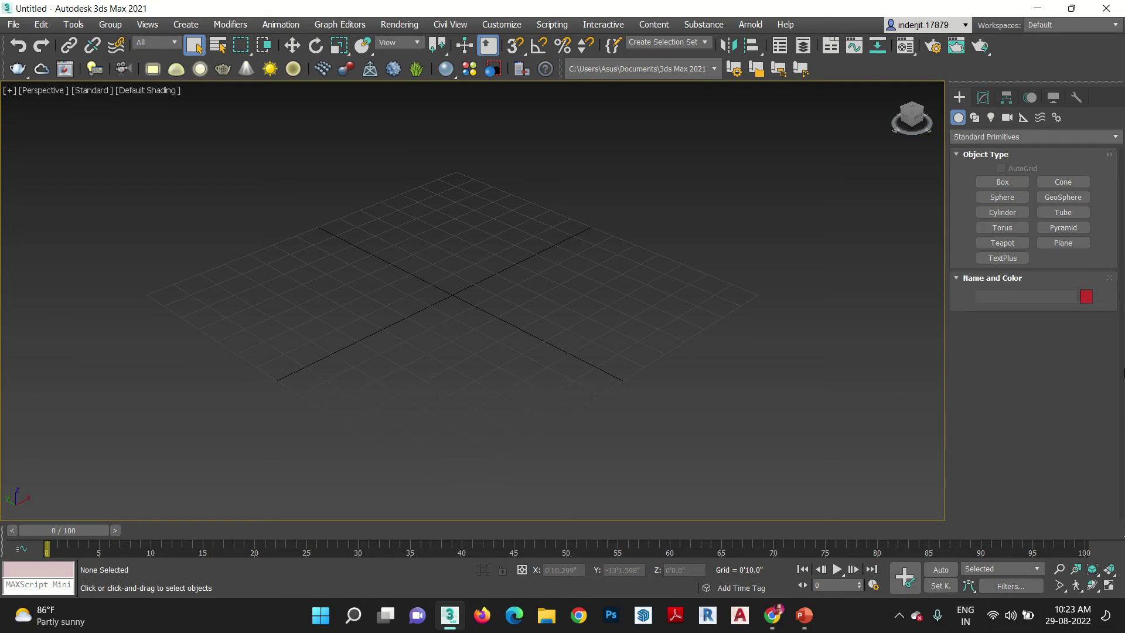
{"action": "left_click", "coordinate": [1002, 182]}
{"action": "left_click_drag", "start_coordinate": [368, 323], "coordinate": [474, 337]}
{"action": "left_click", "coordinate": [473, 250]}
{"action": "right_click", "coordinate": [474, 249]}
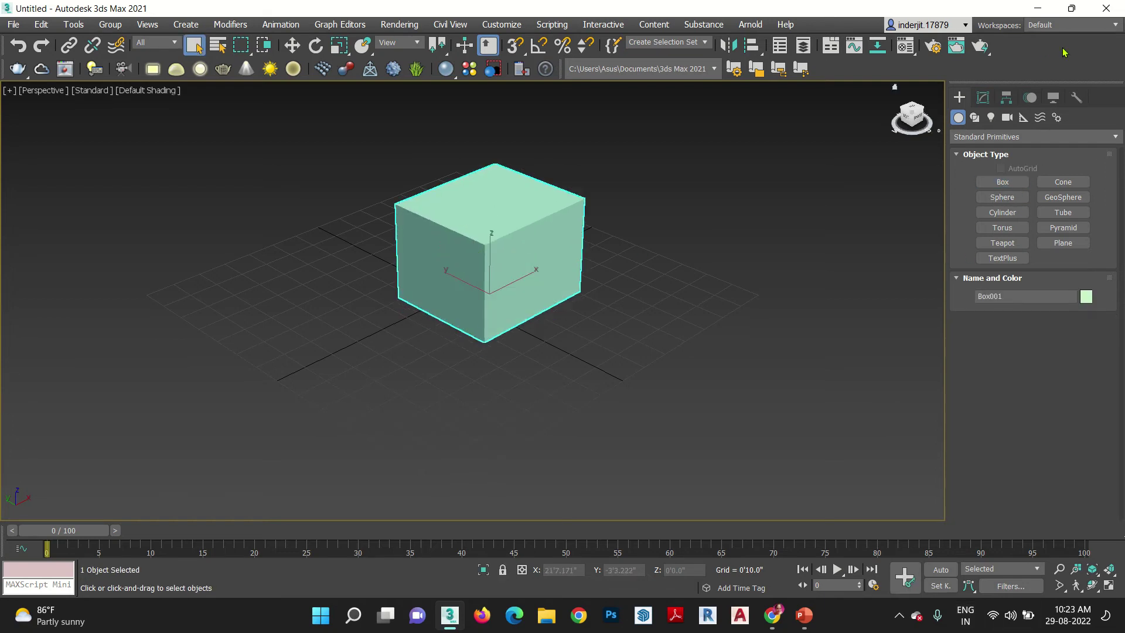
Set the box's length, width and height to 60 inches (5'0.0") each.
{"action": "left_click", "coordinate": [982, 98]}
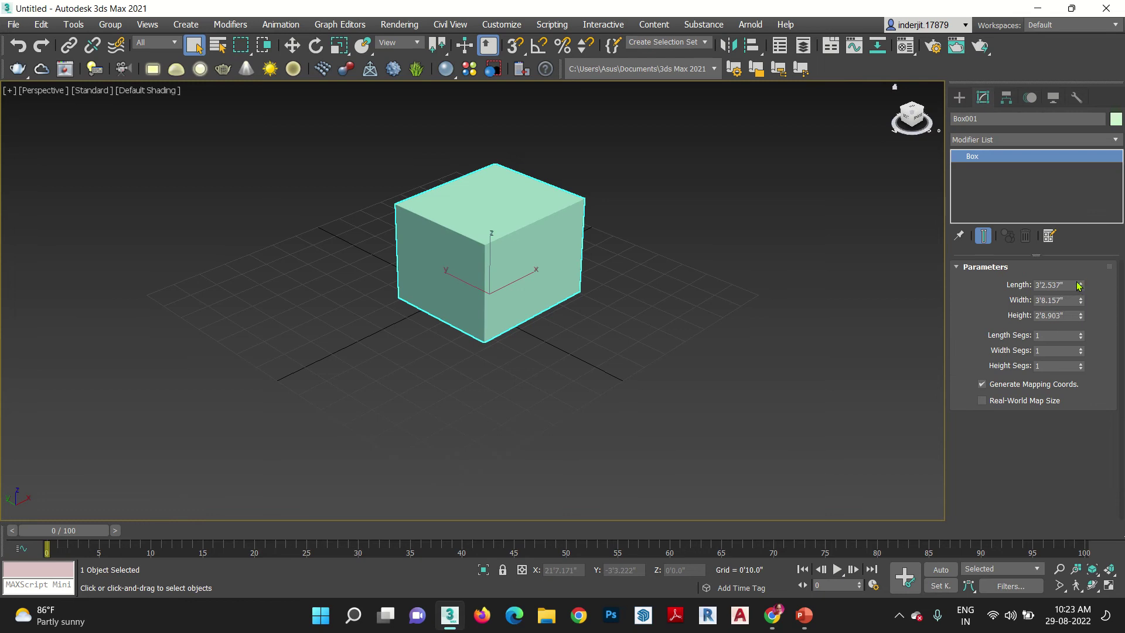
{"action": "left_click_drag", "start_coordinate": [1070, 285], "coordinate": [943, 289]}
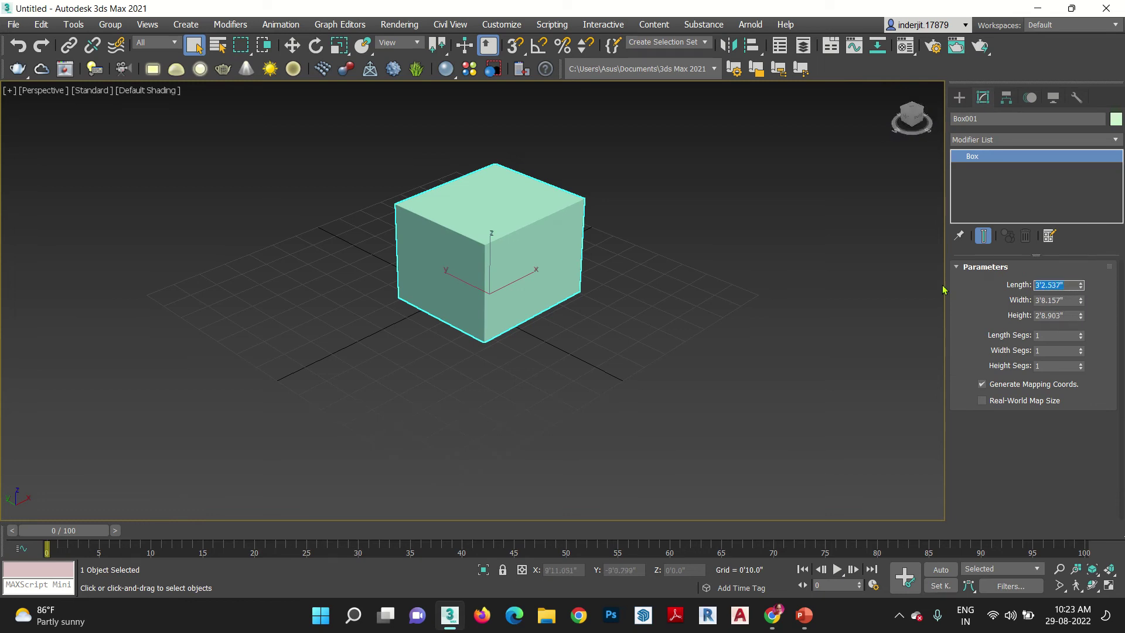
{"action": "type", "text": "60"}
{"action": "key", "text": "Tab"}
{"action": "type", "text": "6"}
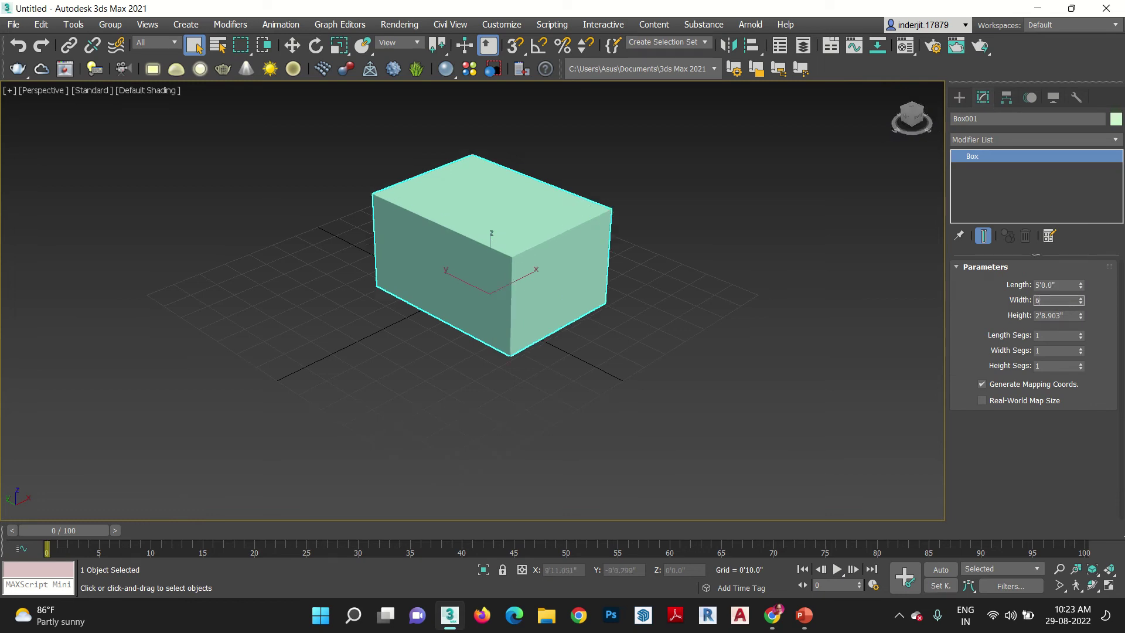
{"action": "type", "text": "0"}
{"action": "key", "text": "Tab"}
{"action": "type", "text": "6"}
{"action": "type", "text": "0"}
{"action": "key", "text": "Return"}
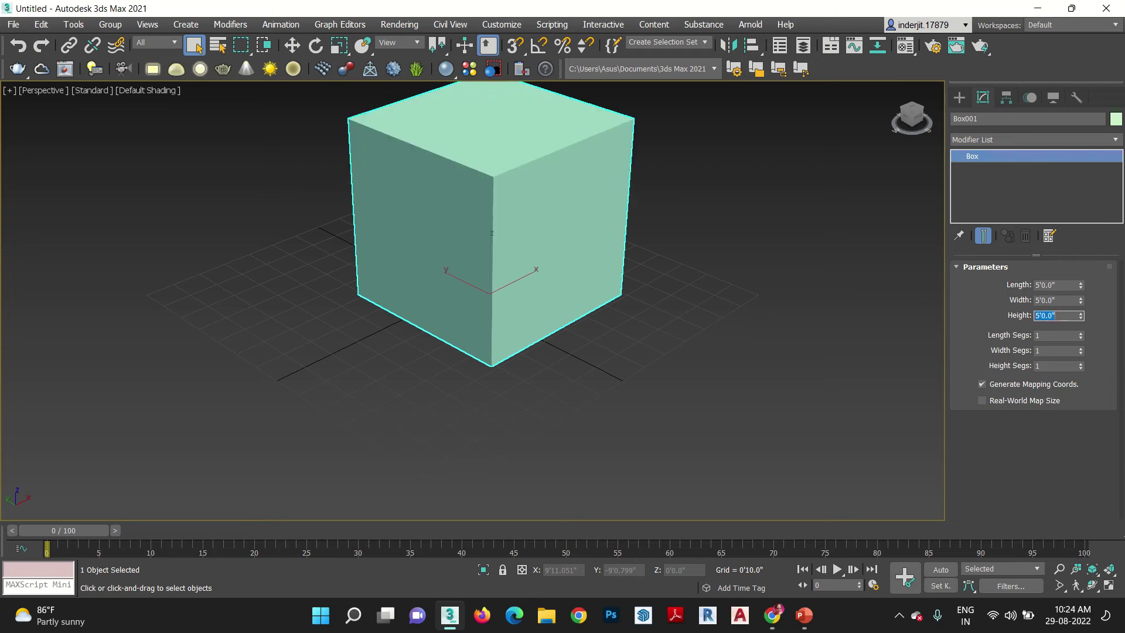
Display edged faces in the viewport and set the box's length, width and height segments to 5 each.
{"action": "key", "text": "w"}
{"action": "middle_click_drag", "start_coordinate": [625, 319], "coordinate": [569, 374]}
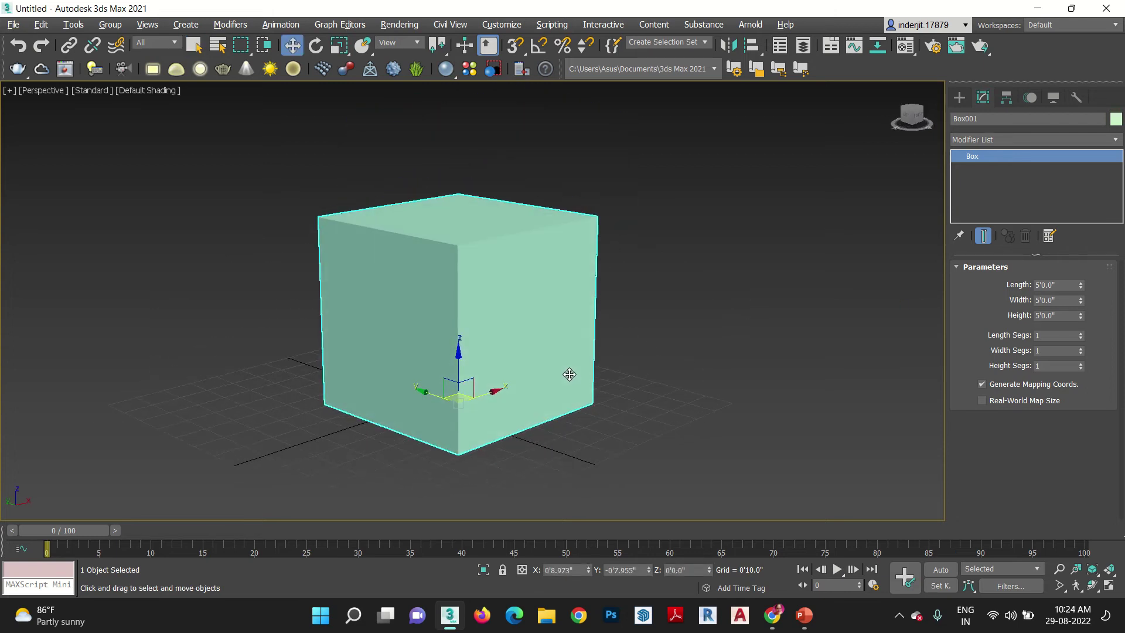
{"action": "key", "text": "F4"}
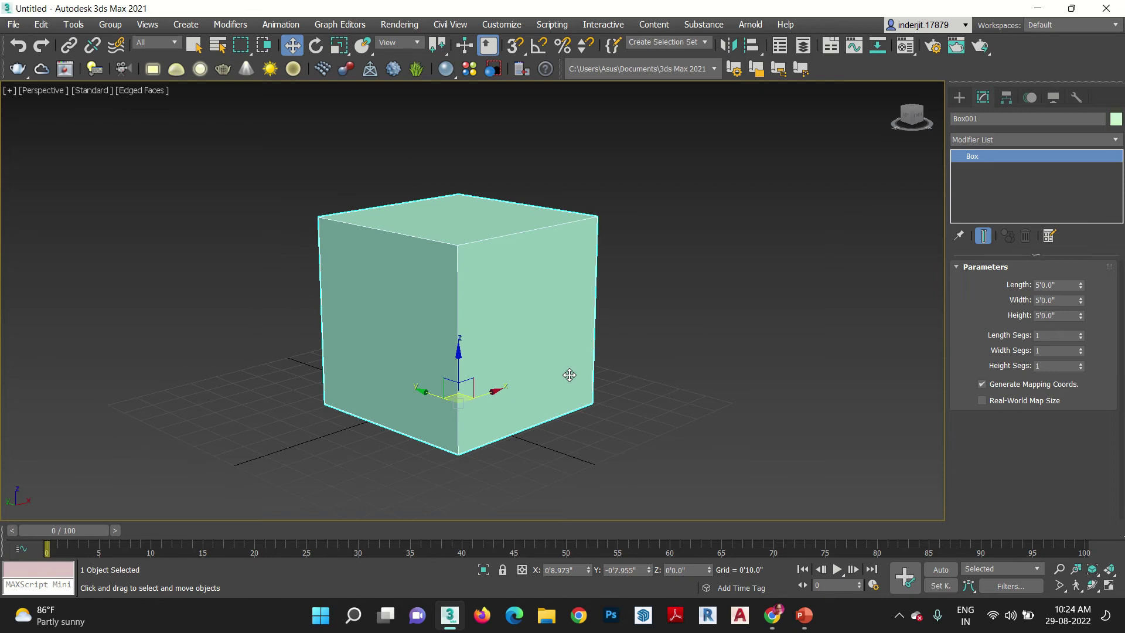
{"action": "double_click", "coordinate": [1054, 335]}
{"action": "type", "text": "5"}
{"action": "key", "text": "Tab"}
{"action": "type", "text": "5"}
{"action": "key", "text": "Tab"}
{"action": "type", "text": "5"}
{"action": "key", "text": "Tab"}
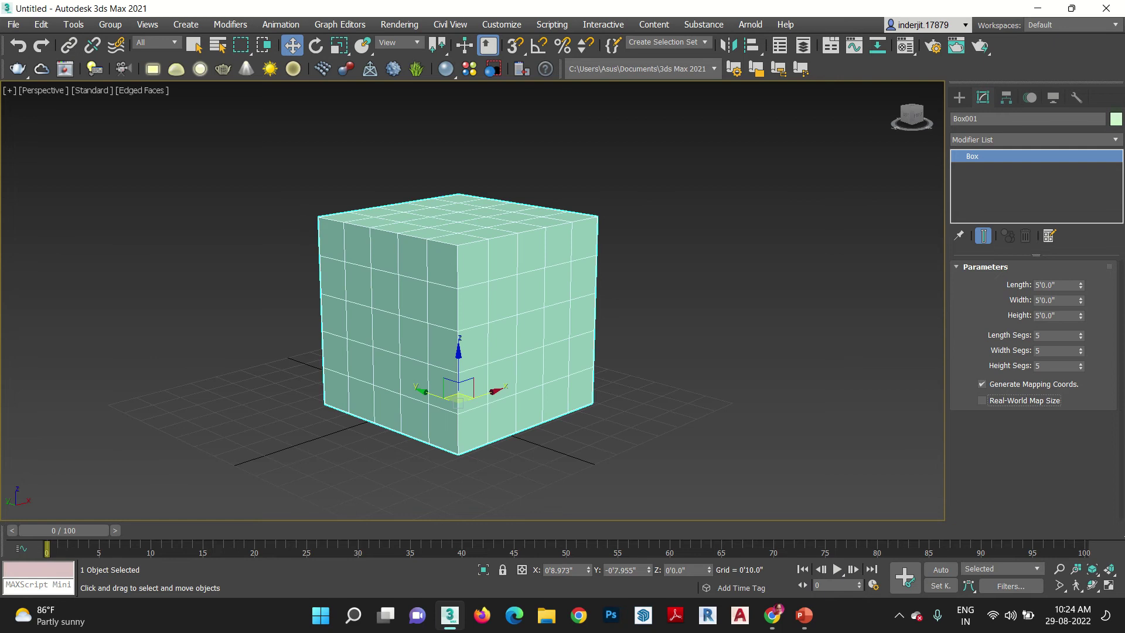
{"action": "scroll", "coordinate": [515, 385], "scroll_direction": "up", "scroll_amount": 1}
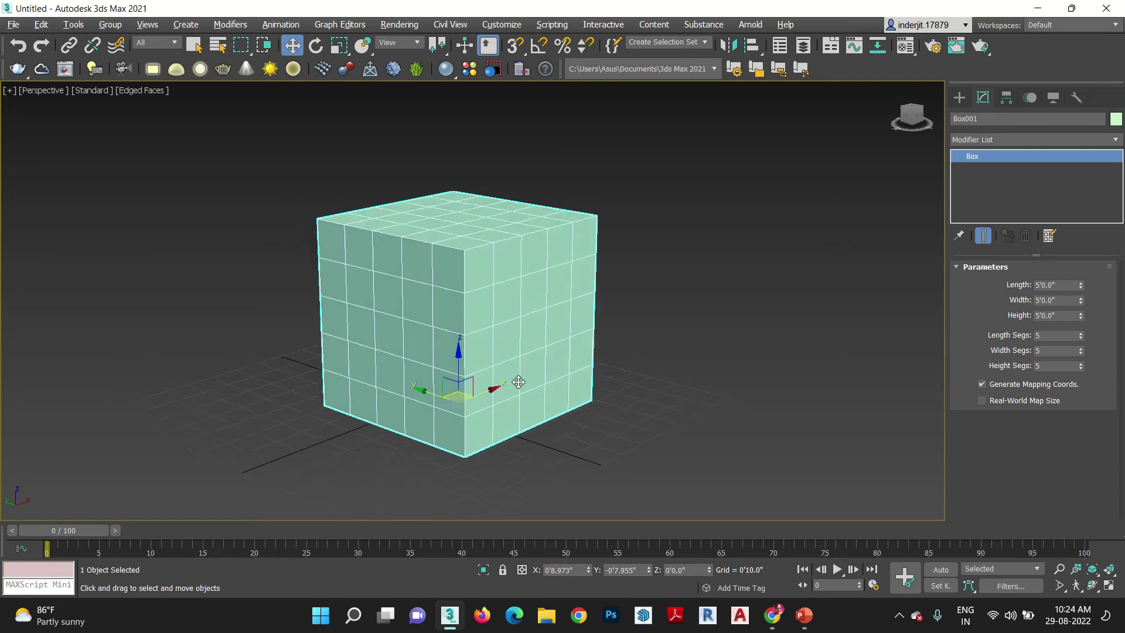
{"action": "middle_click_drag", "start_coordinate": [506, 402], "coordinate": [515, 403]}
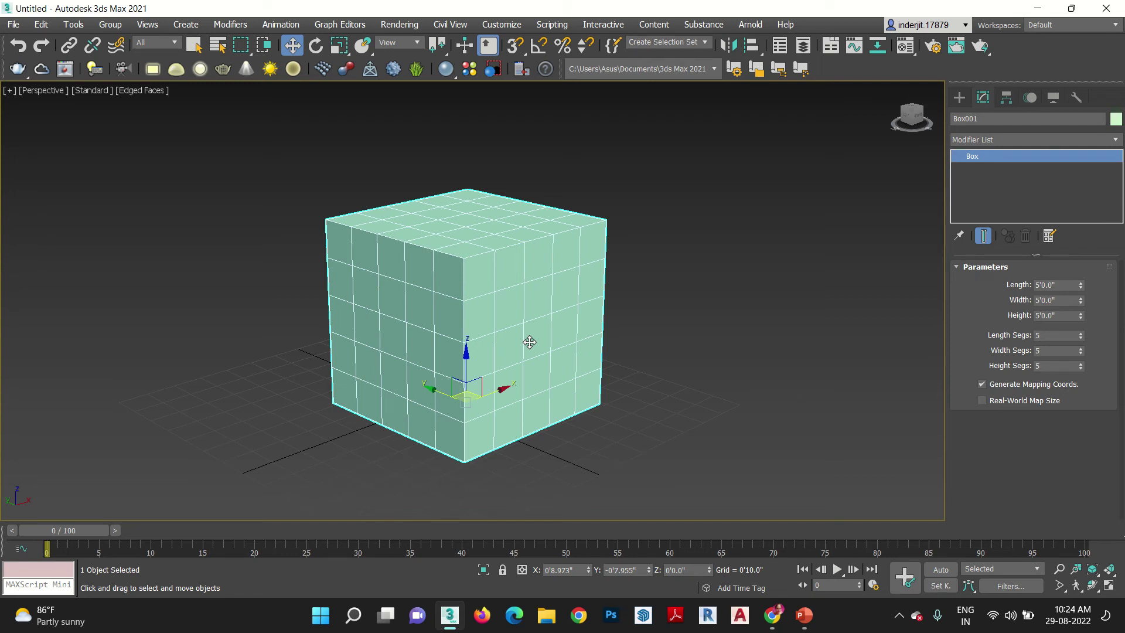
{"action": "right_click", "coordinate": [976, 157]}
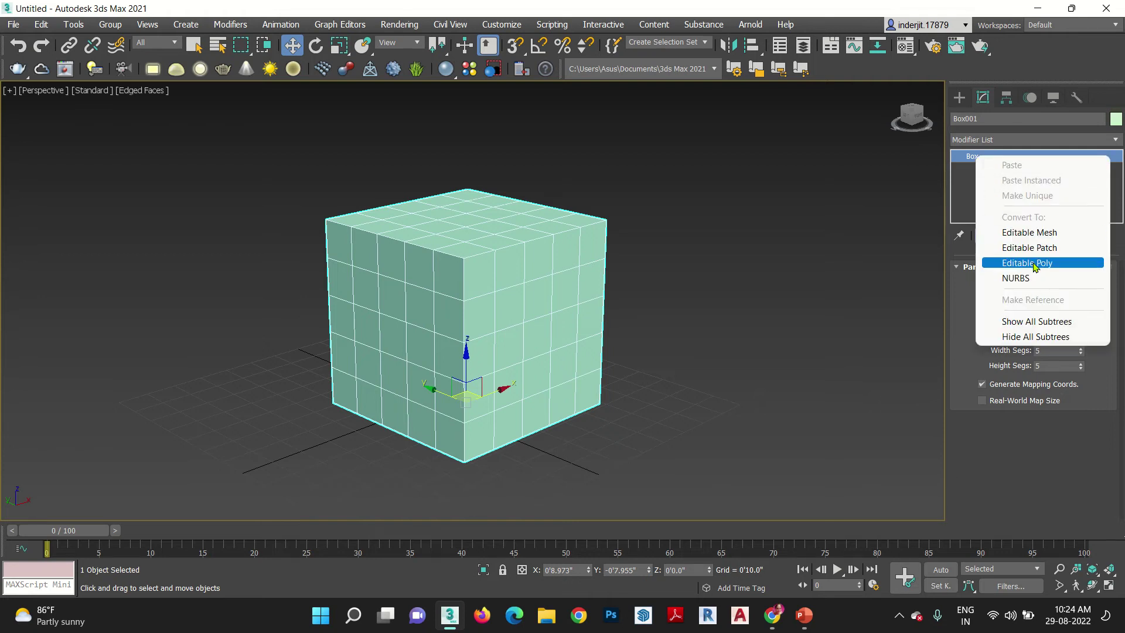
{"action": "left_click", "coordinate": [846, 307]}
{"action": "left_click", "coordinate": [537, 248]}
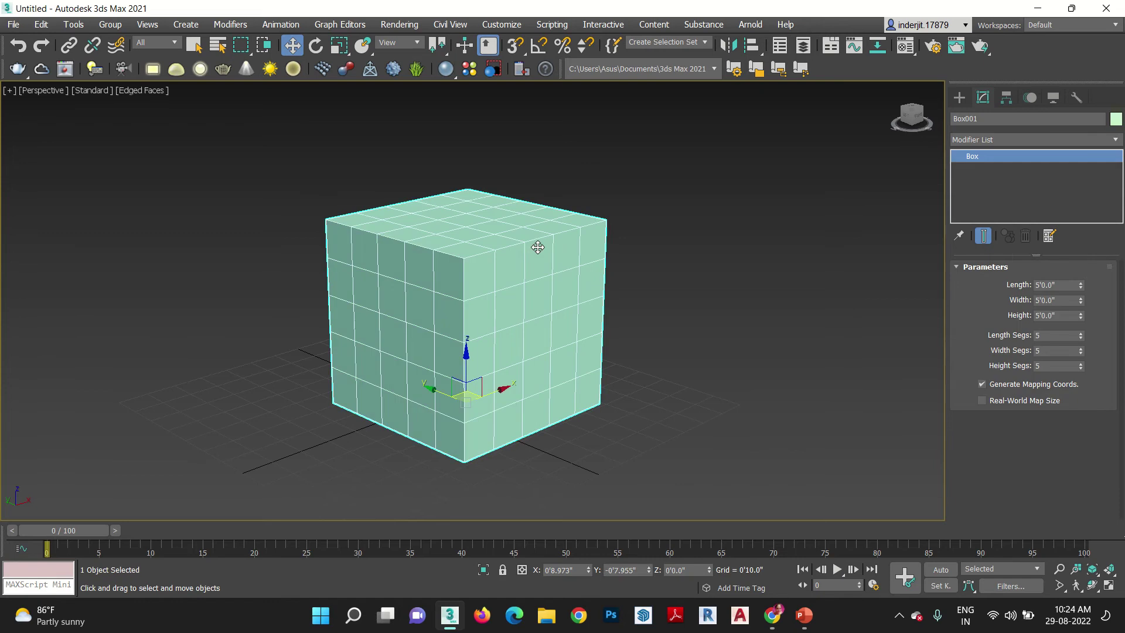
{"action": "right_click", "coordinate": [537, 248]}
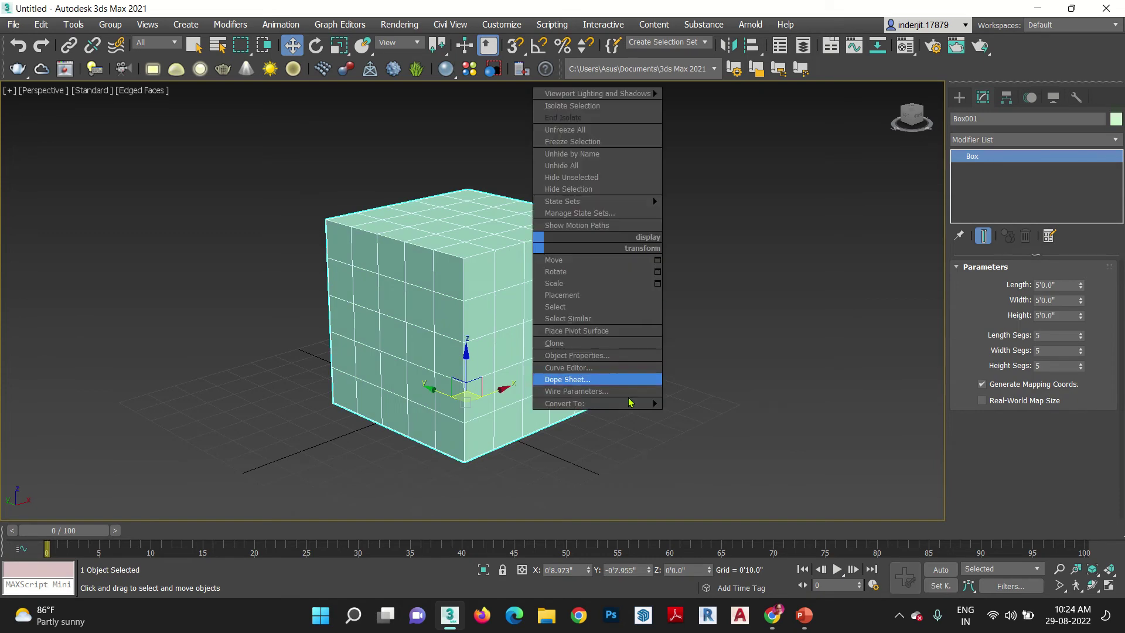
{"action": "mouse_move", "coordinate": [639, 404]}
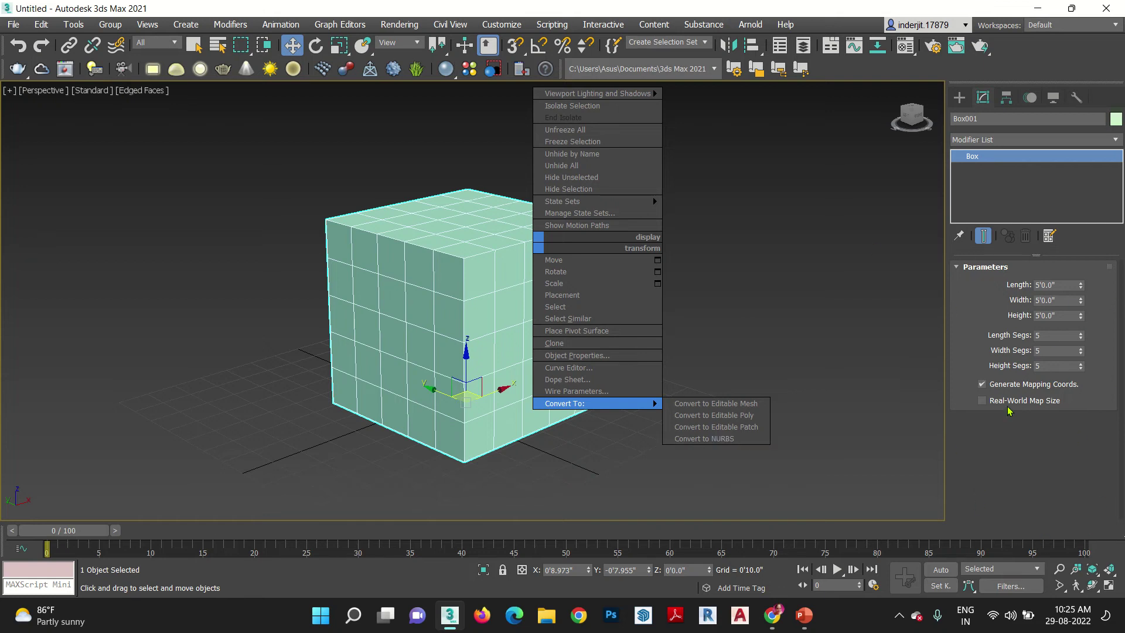
{"action": "left_click", "coordinate": [858, 470]}
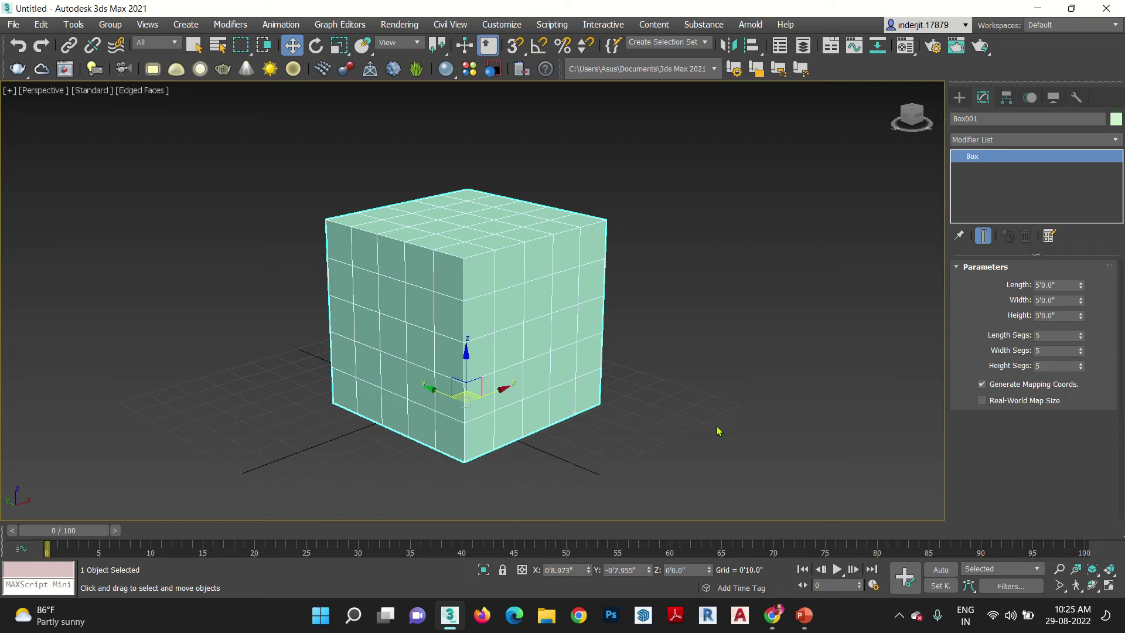
Add an Edit Poly modifier on top of the box.
{"action": "left_click", "coordinate": [1009, 141]}
{"action": "left_click", "coordinate": [1010, 142]}
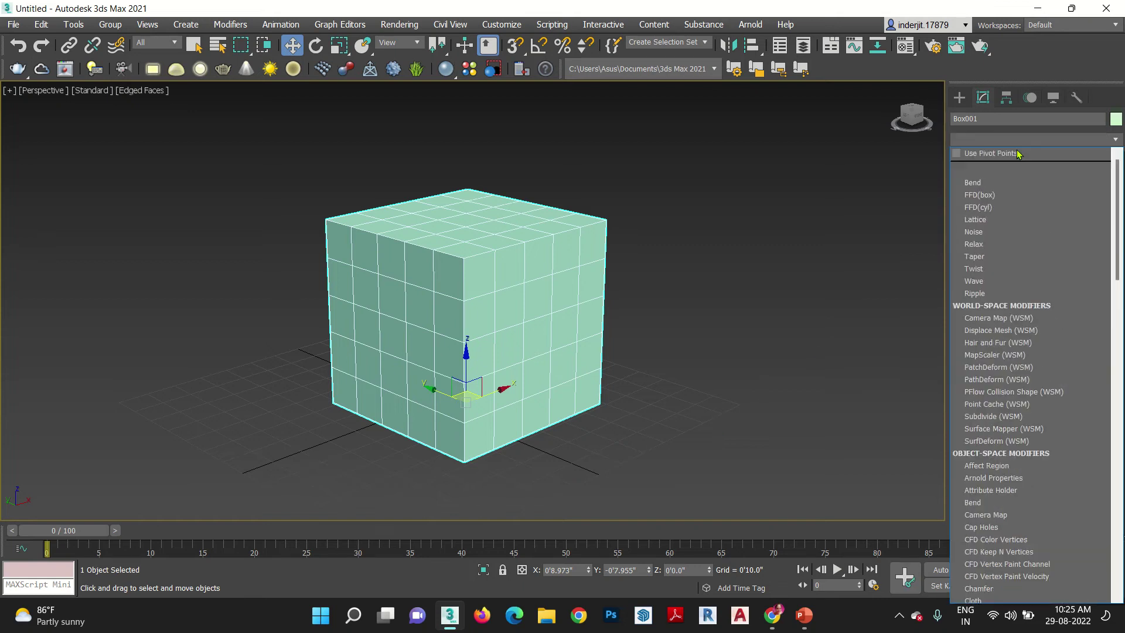
{"action": "type", "text": "esh"}
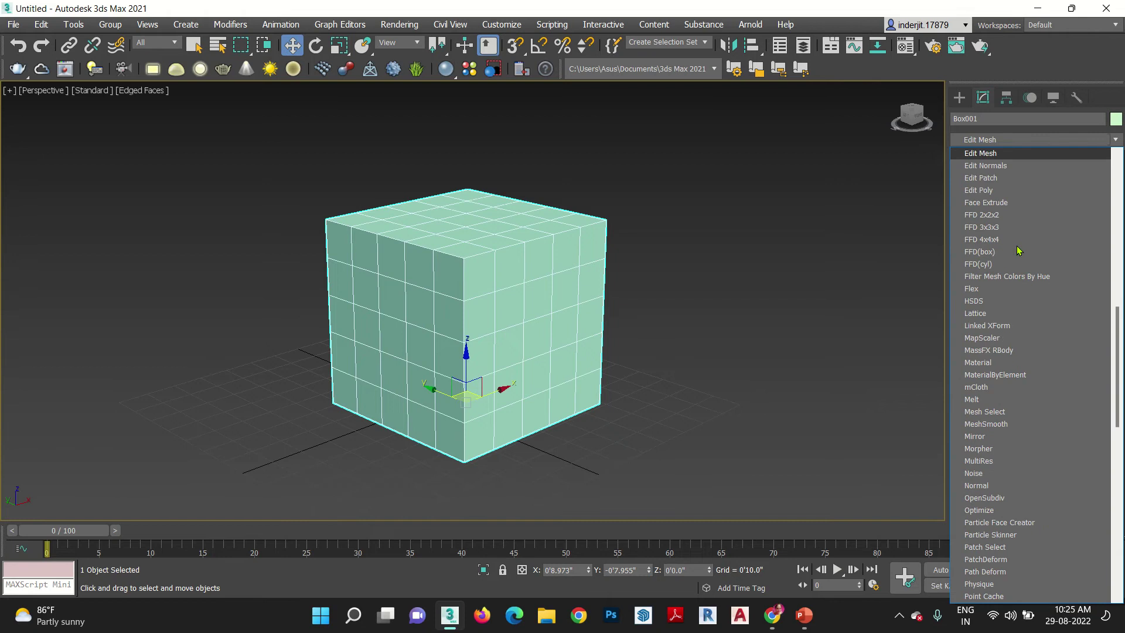
{"action": "left_click", "coordinate": [983, 191]}
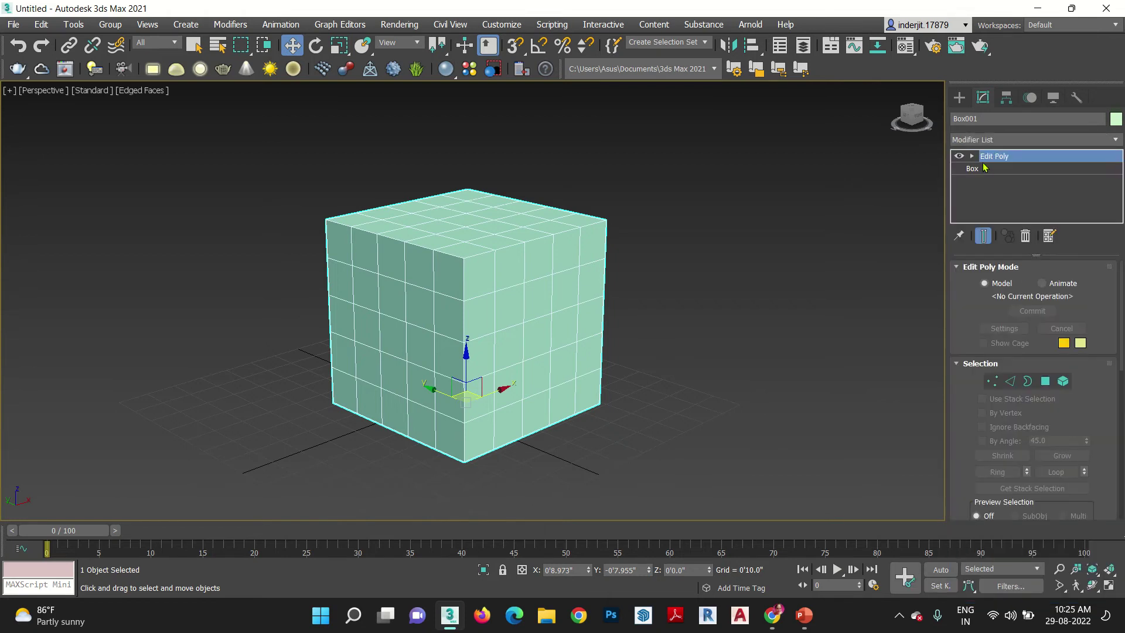
Examine the Edit Poly sub-object levels and compare the modifier's settings with the base Box parameters in the stack.
{"action": "left_click", "coordinate": [972, 155]}
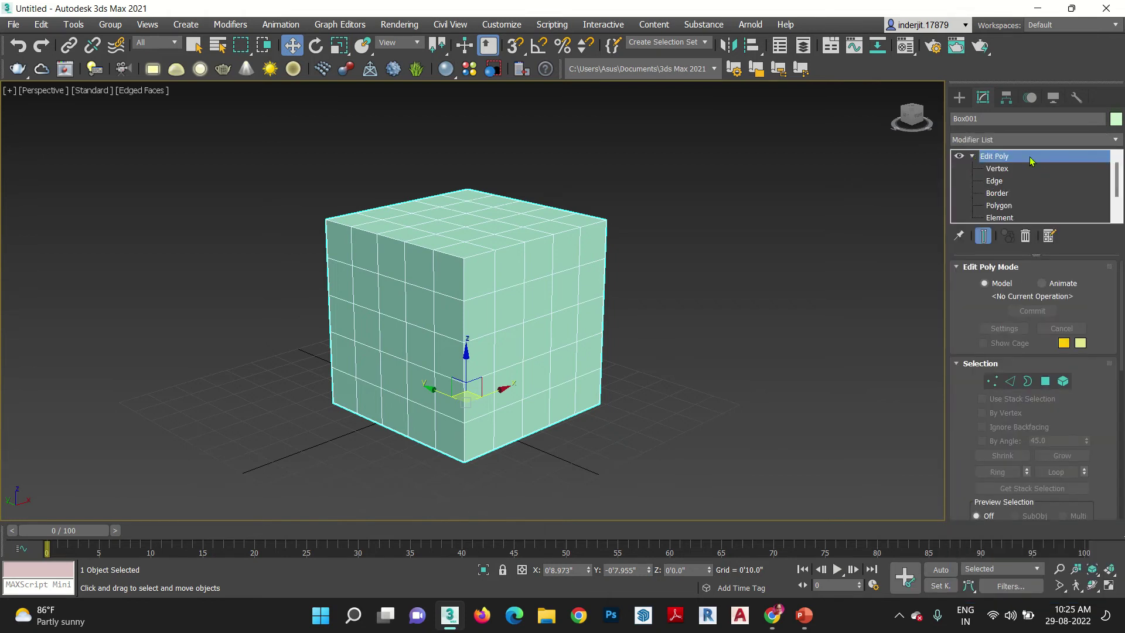
{"action": "left_click", "coordinate": [972, 156]}
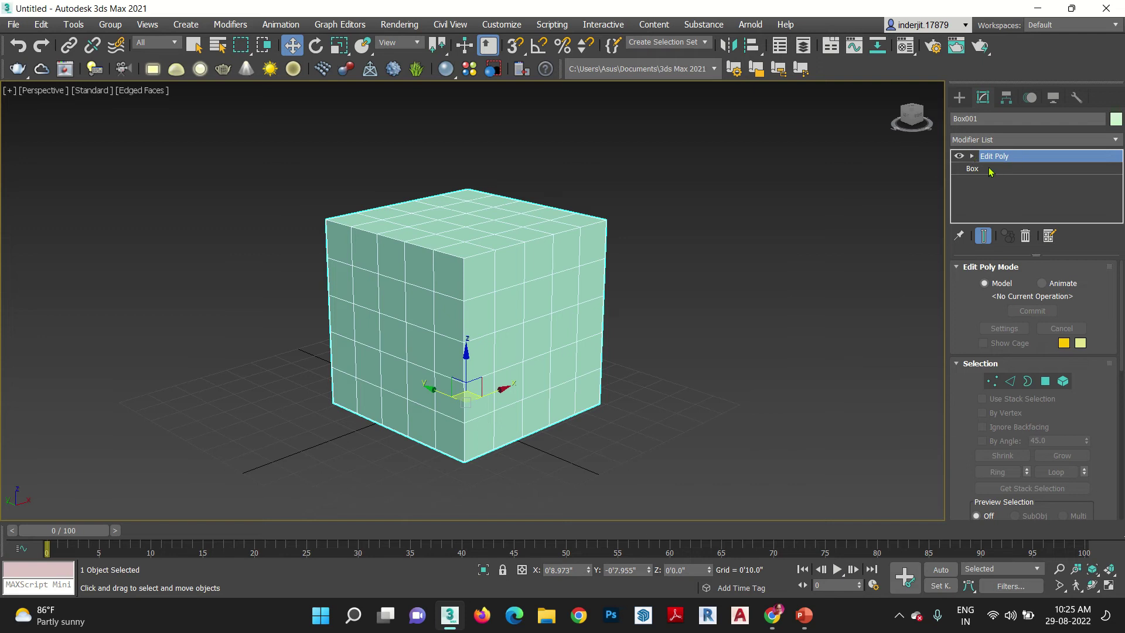
{"action": "left_click", "coordinate": [989, 169]}
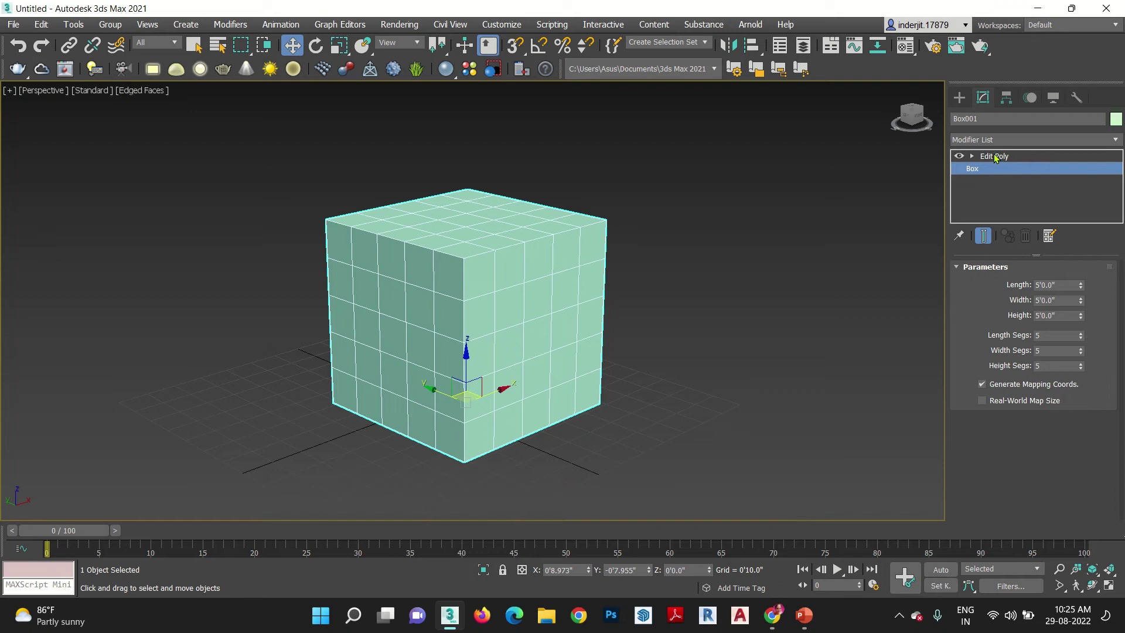
{"action": "left_click", "coordinate": [990, 157]}
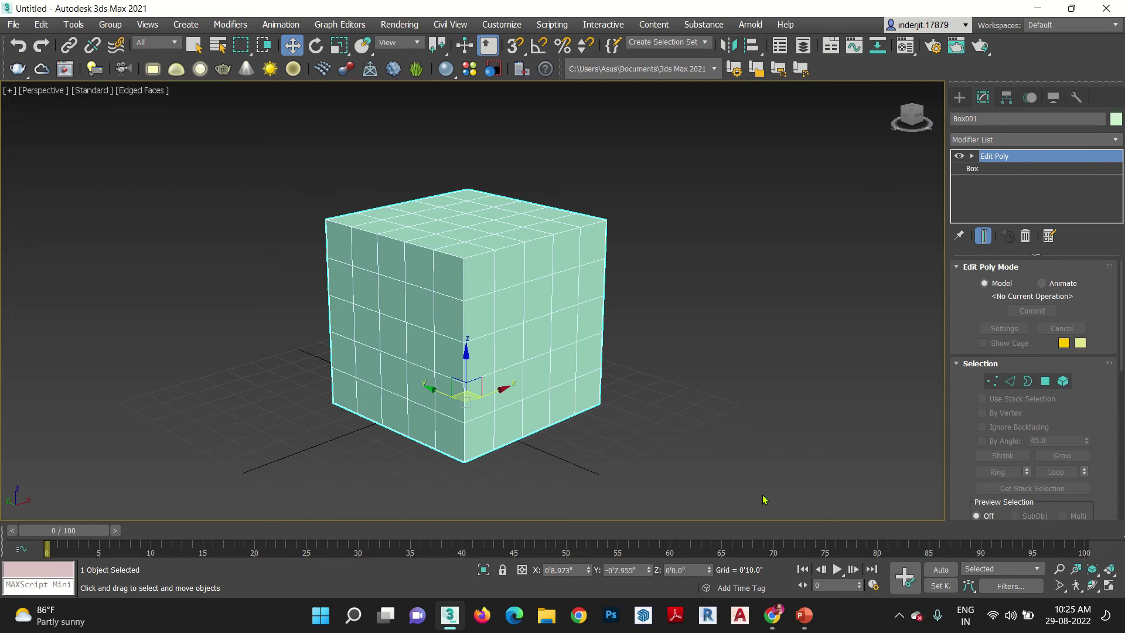
{"action": "left_click", "coordinate": [999, 169]}
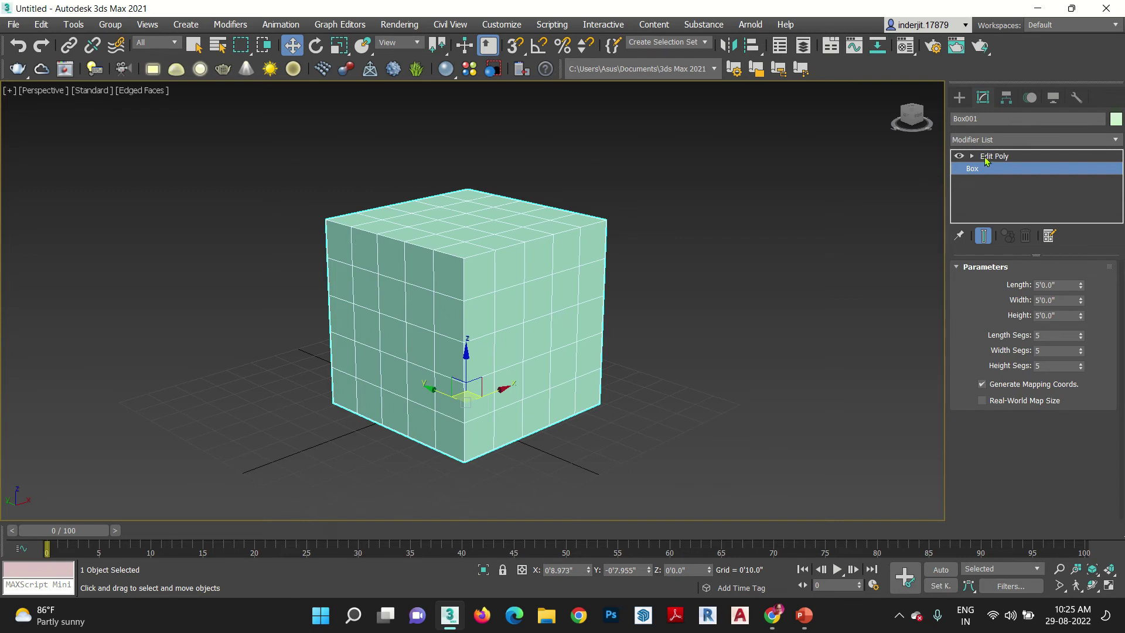
{"action": "left_click", "coordinate": [986, 157]}
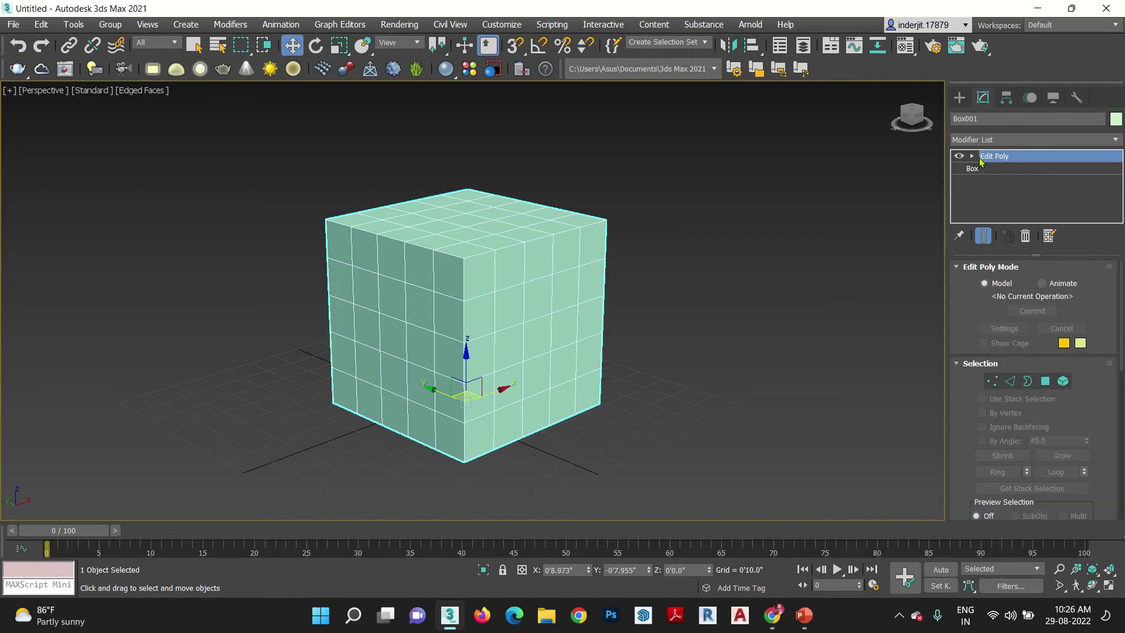
{"action": "left_click", "coordinate": [973, 156]}
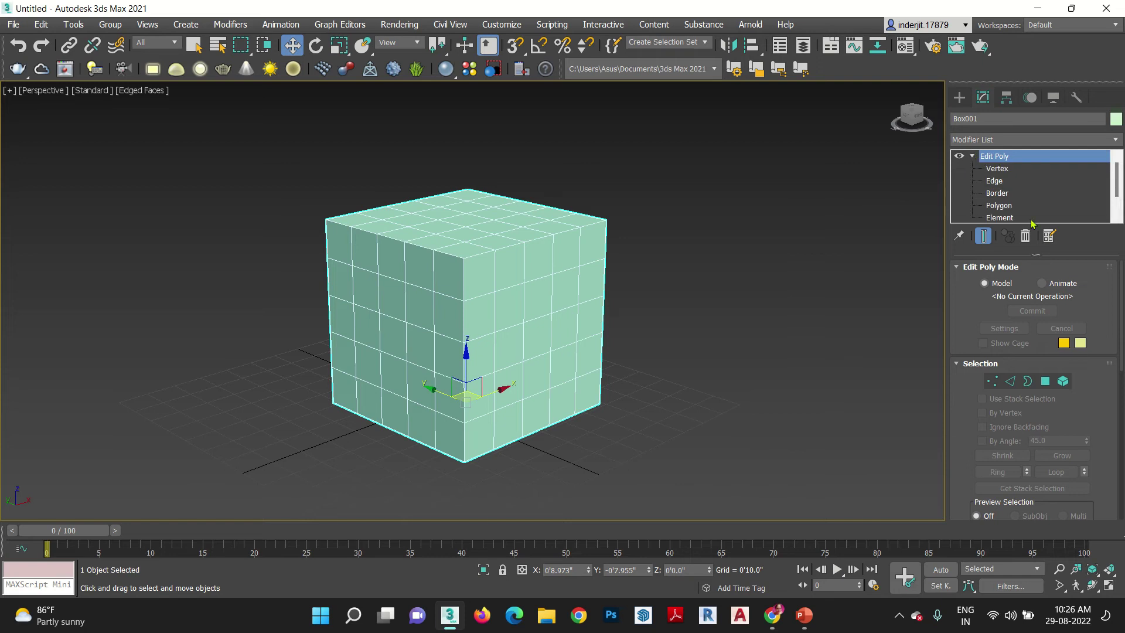
{"action": "scroll", "coordinate": [1035, 218], "scroll_direction": "down", "scroll_amount": 2}
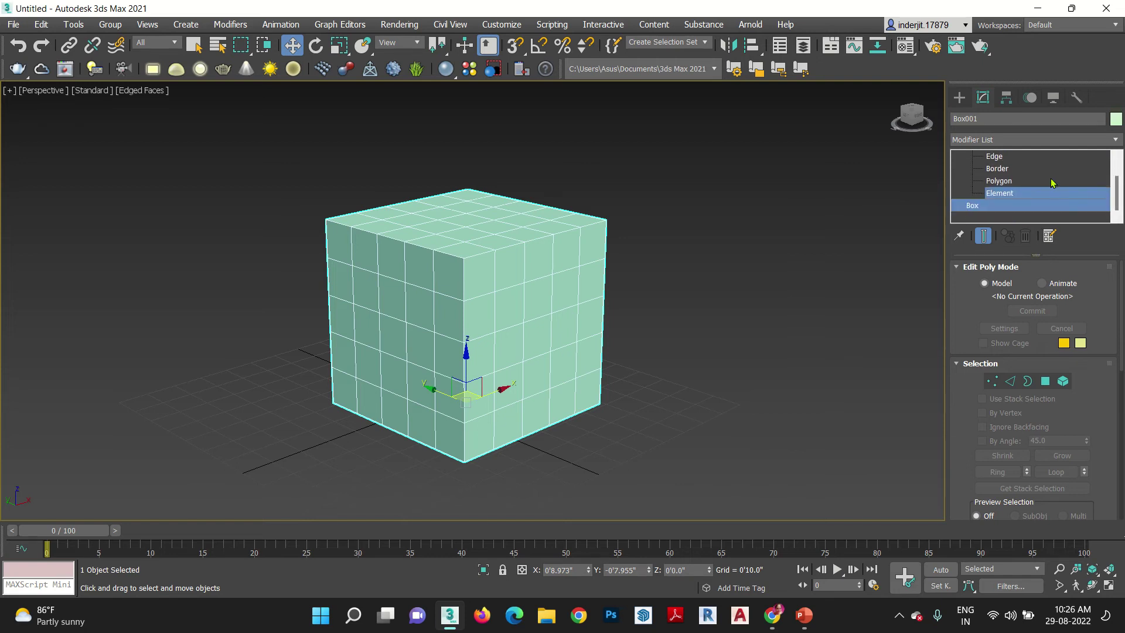
{"action": "left_click", "coordinate": [1032, 157]}
{"action": "scroll", "coordinate": [1016, 188], "scroll_direction": "up", "scroll_amount": 2}
{"action": "left_click", "coordinate": [1002, 156]}
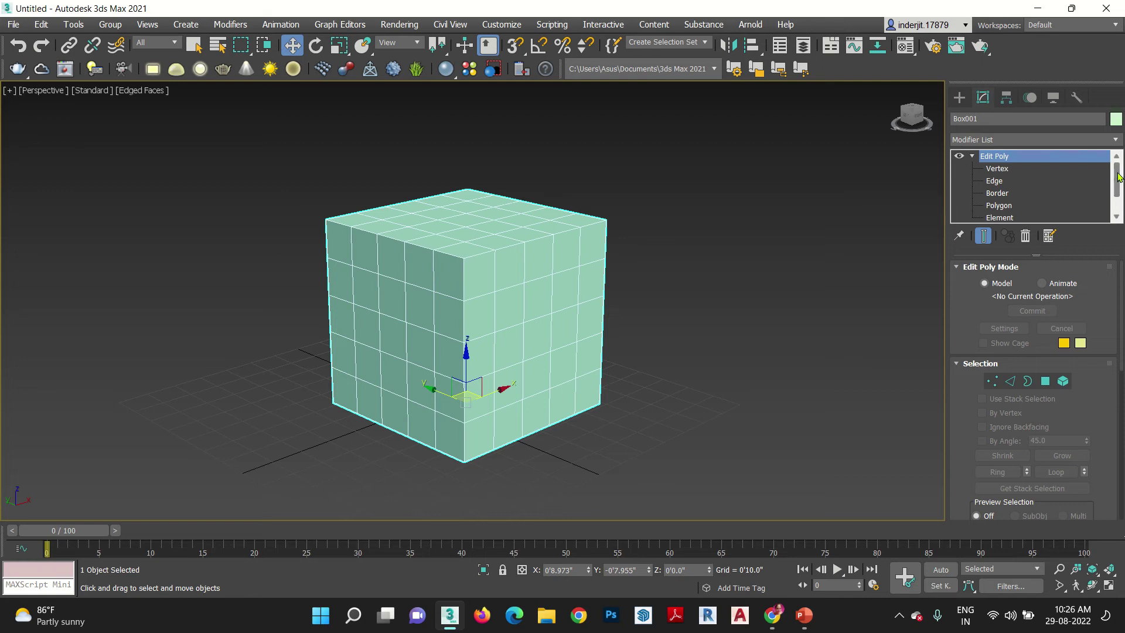
{"action": "scroll", "coordinate": [1119, 184], "scroll_direction": "down", "scroll_amount": 1}
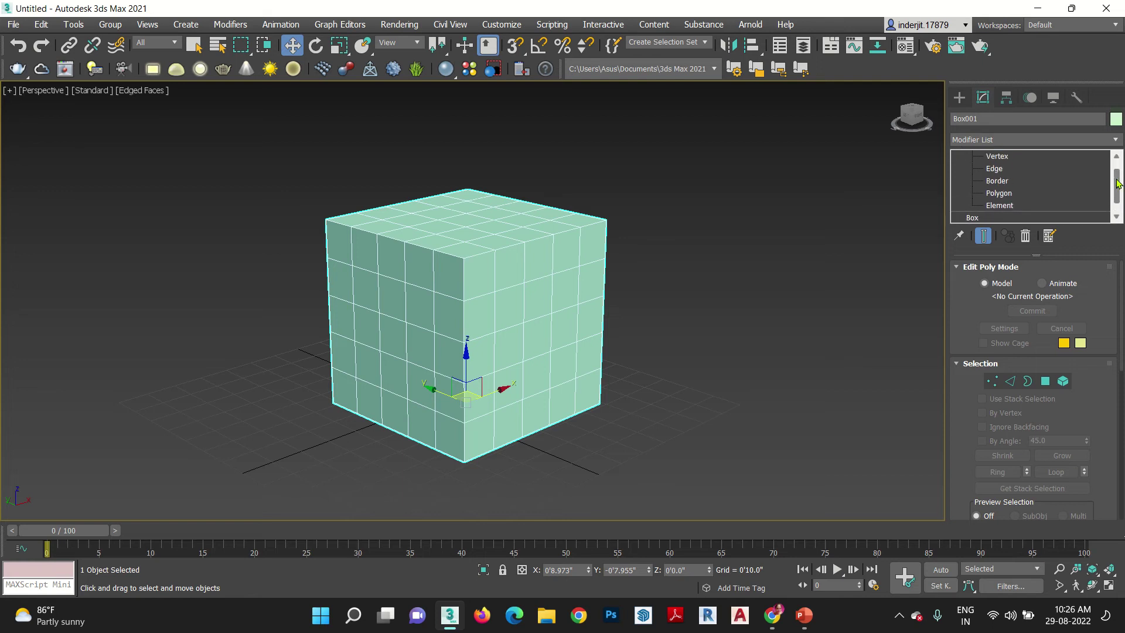
{"action": "mouse_move", "coordinate": [1118, 183]}
{"action": "left_mouse_down"}
{"action": "mouse_move", "coordinate": [1113, 174]}
{"action": "mouse_move", "coordinate": [1118, 182]}
{"action": "left_mouse_up"}
{"action": "scroll", "coordinate": [1035, 212], "scroll_direction": "up", "scroll_amount": 1}
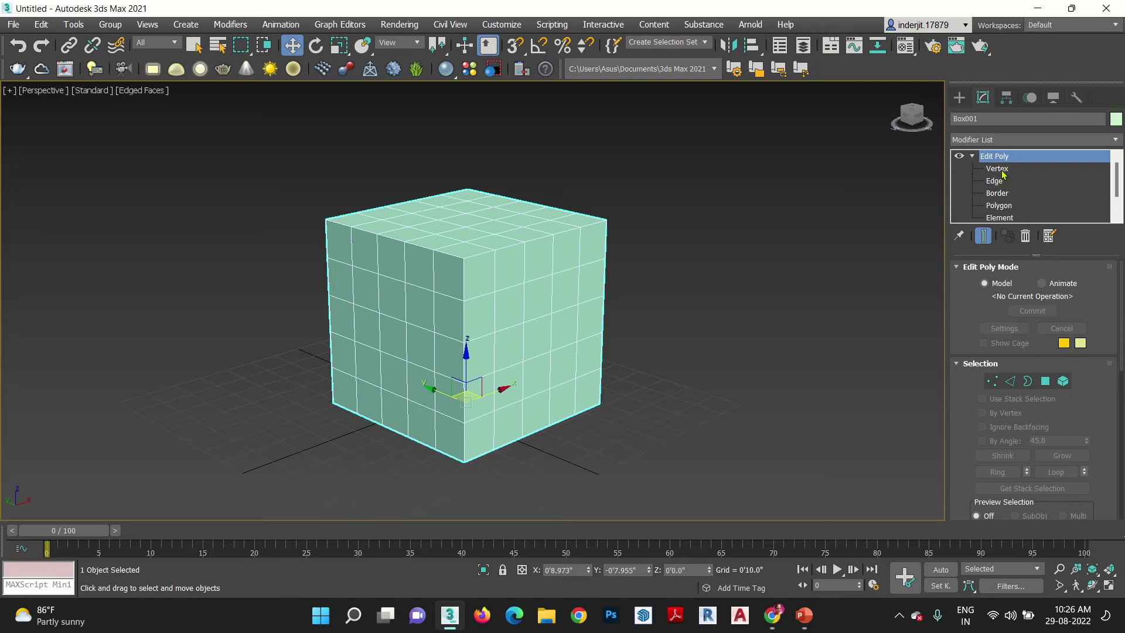
Select a top corner vertex and its neighbour in turn at Vertex level, and the edge between them at Edge level.
{"action": "left_click", "coordinate": [997, 169]}
{"action": "scroll", "coordinate": [612, 248], "scroll_direction": "up", "scroll_amount": 10}
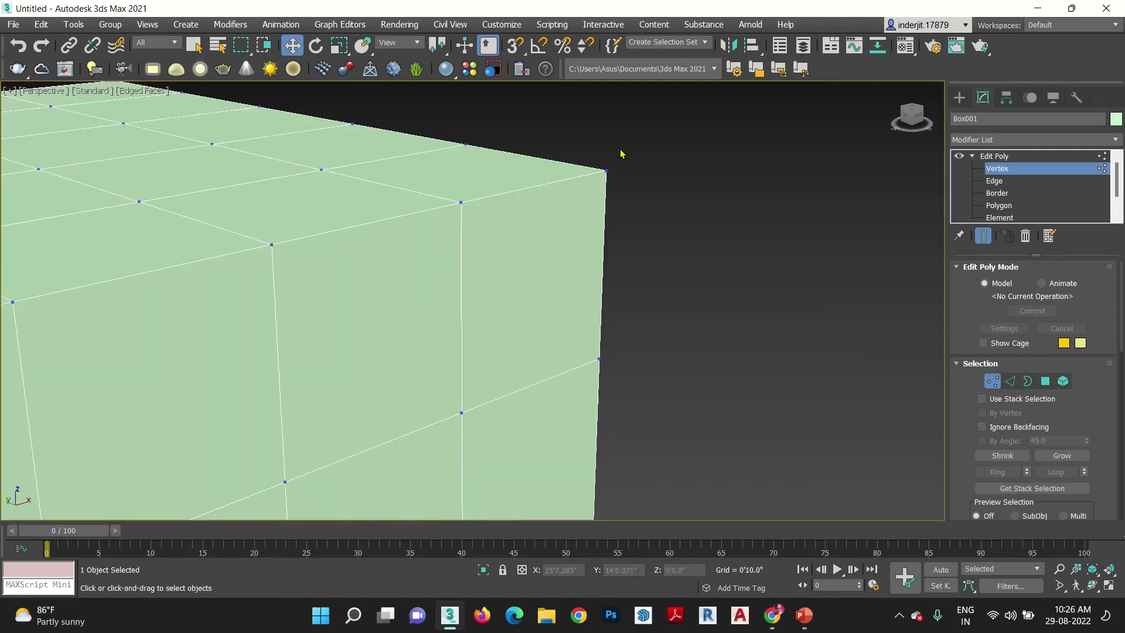
{"action": "left_click", "coordinate": [606, 171]}
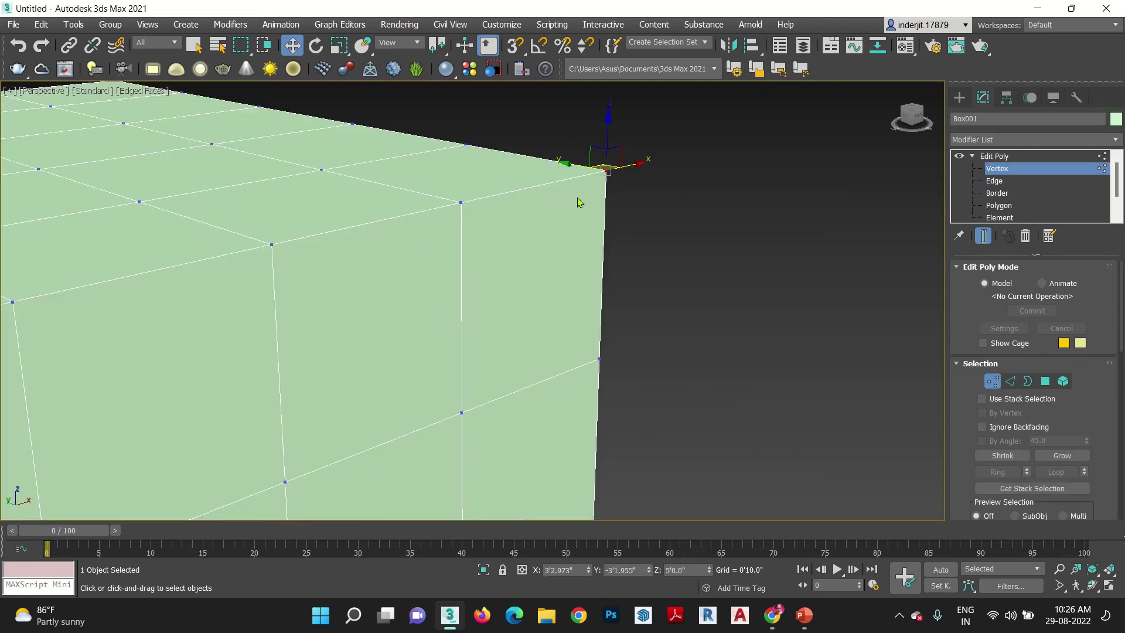
{"action": "left_click", "coordinate": [460, 201]}
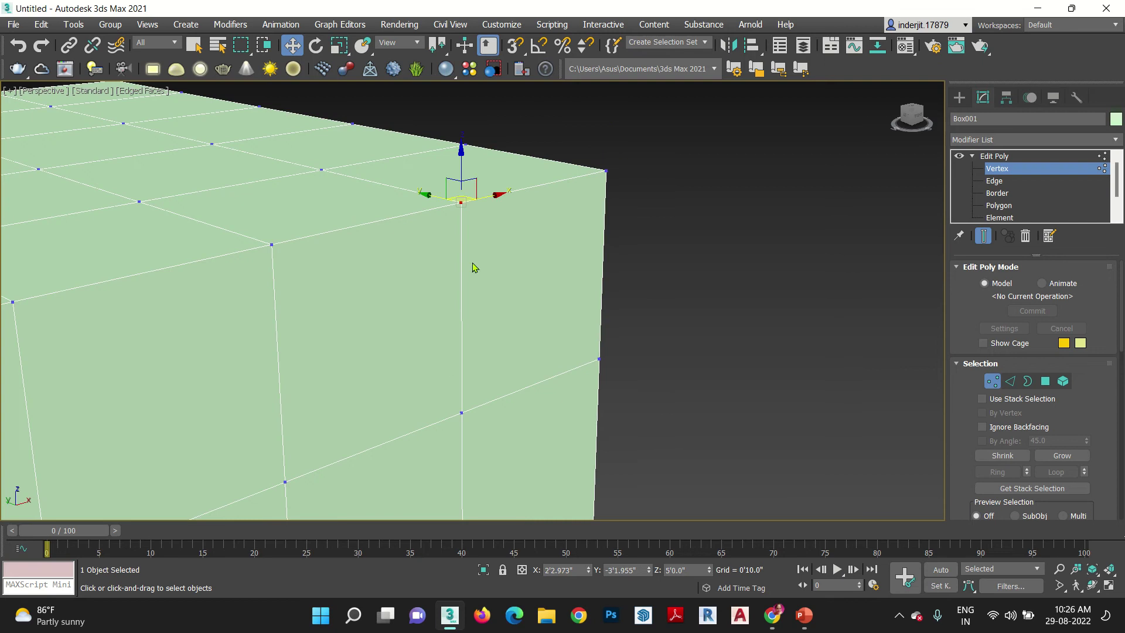
{"action": "left_click", "coordinate": [994, 181]}
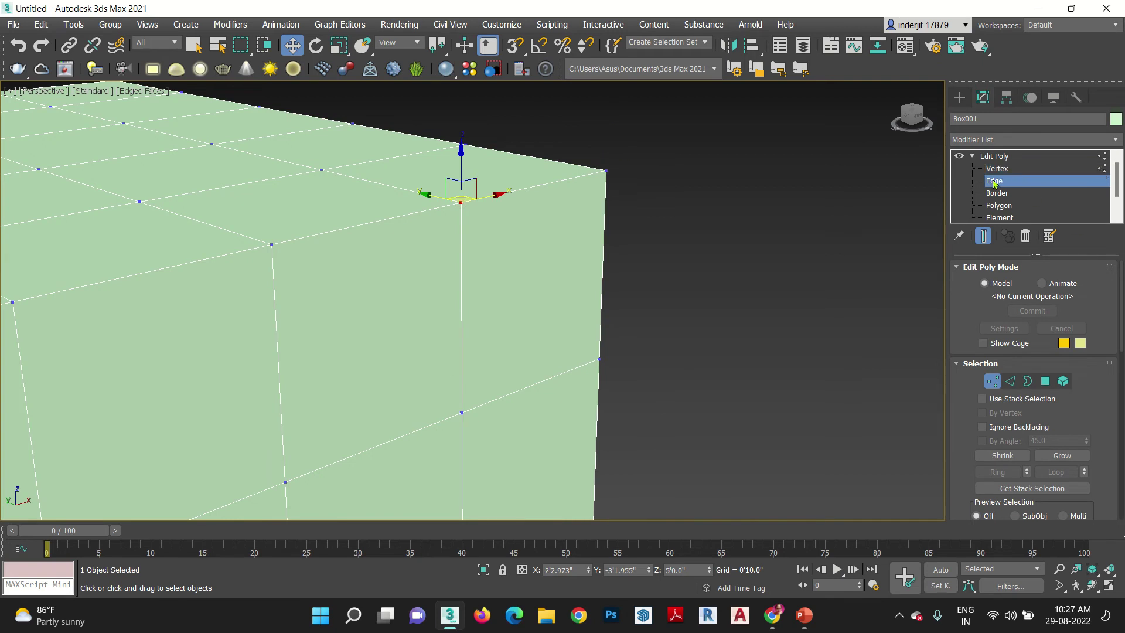
{"action": "left_click", "coordinate": [564, 181]}
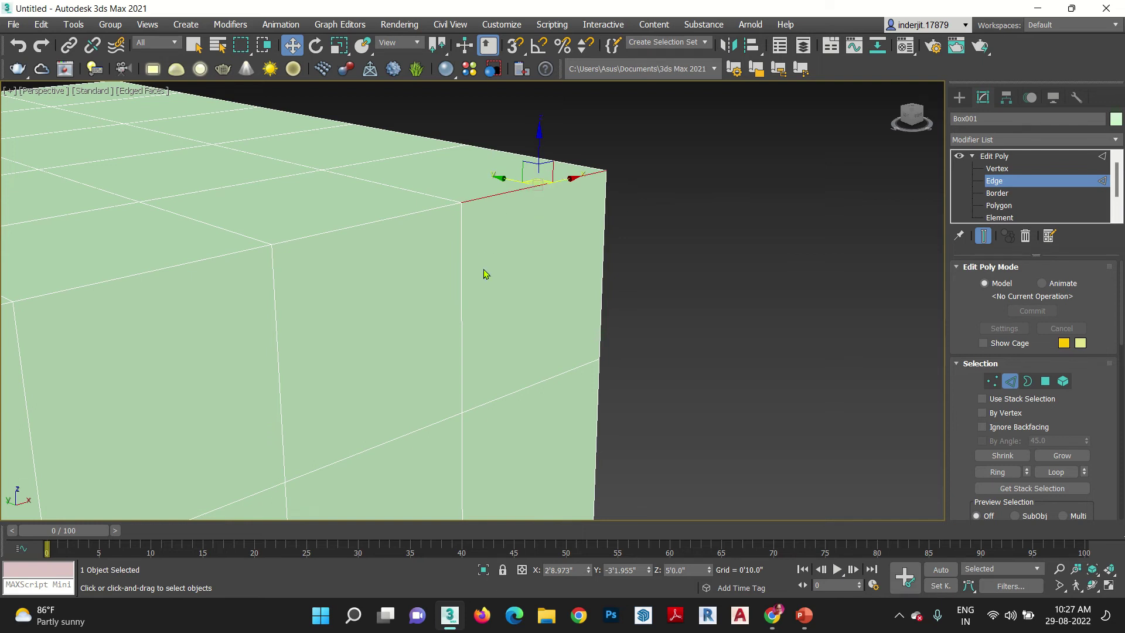
Select single edges in turn on the side face: two neighbouring vertical edges and the top edge joining them.
{"action": "left_click", "coordinate": [460, 285]}
{"action": "left_click", "coordinate": [367, 224]}
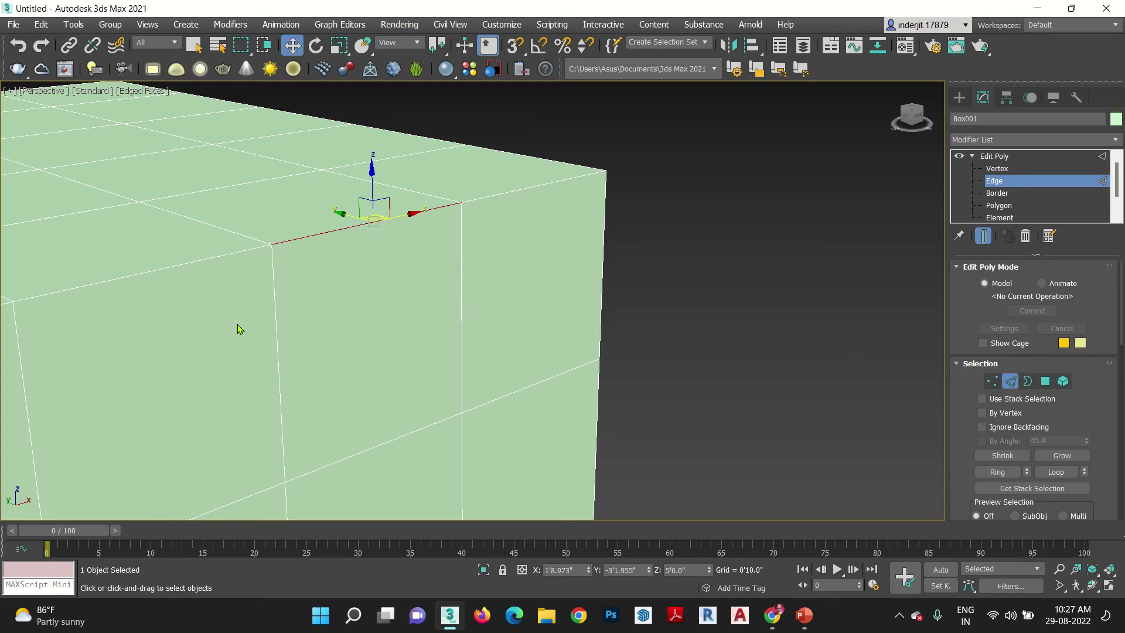
{"action": "left_click", "coordinate": [271, 349]}
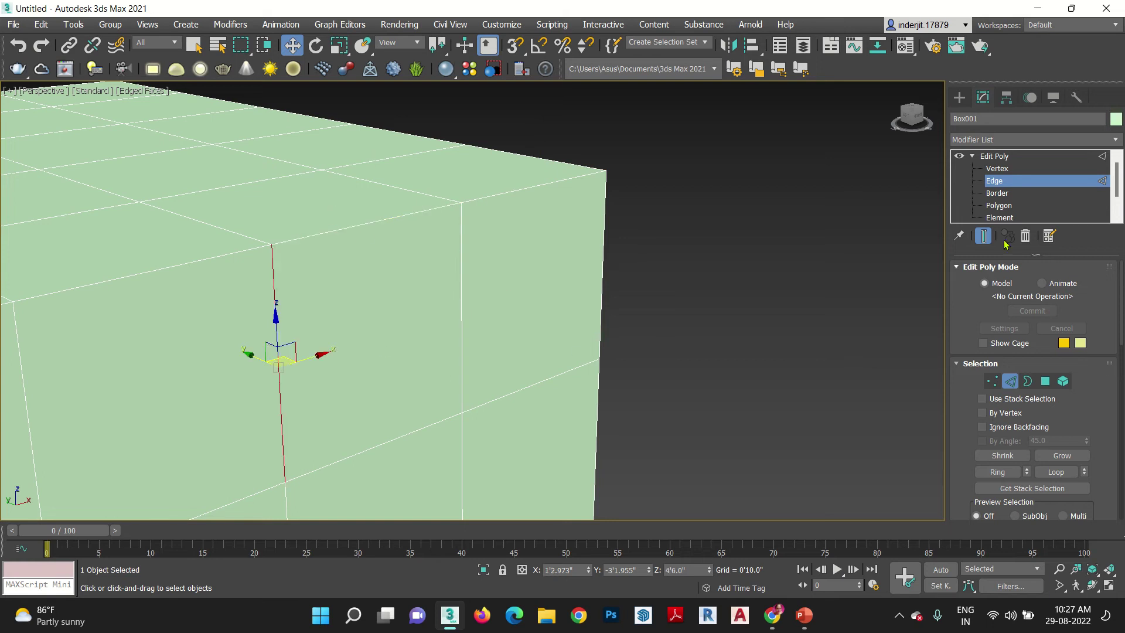
At Polygon level, select single polygons of the side face one after another, ending with the second one from the near corner in the top row.
{"action": "left_click", "coordinate": [999, 205]}
{"action": "left_click", "coordinate": [379, 316]}
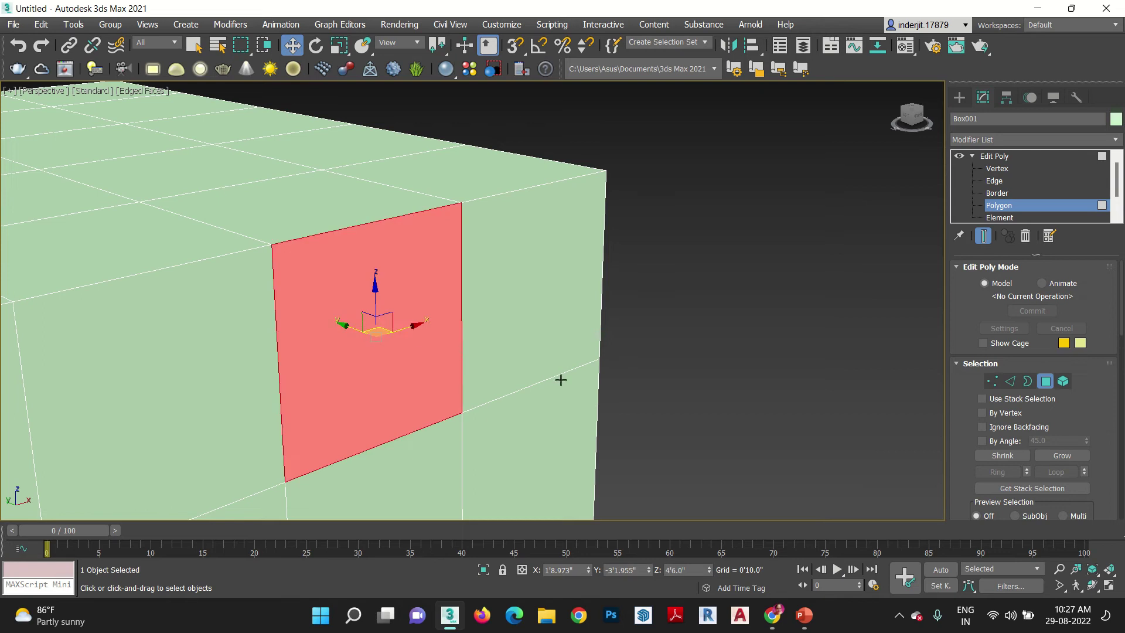
{"action": "middle_click_drag", "start_coordinate": [560, 379], "coordinate": [808, 239]}
{"action": "scroll", "coordinate": [633, 256], "scroll_direction": "down", "scroll_amount": 2}
{"action": "left_click", "coordinate": [544, 230]}
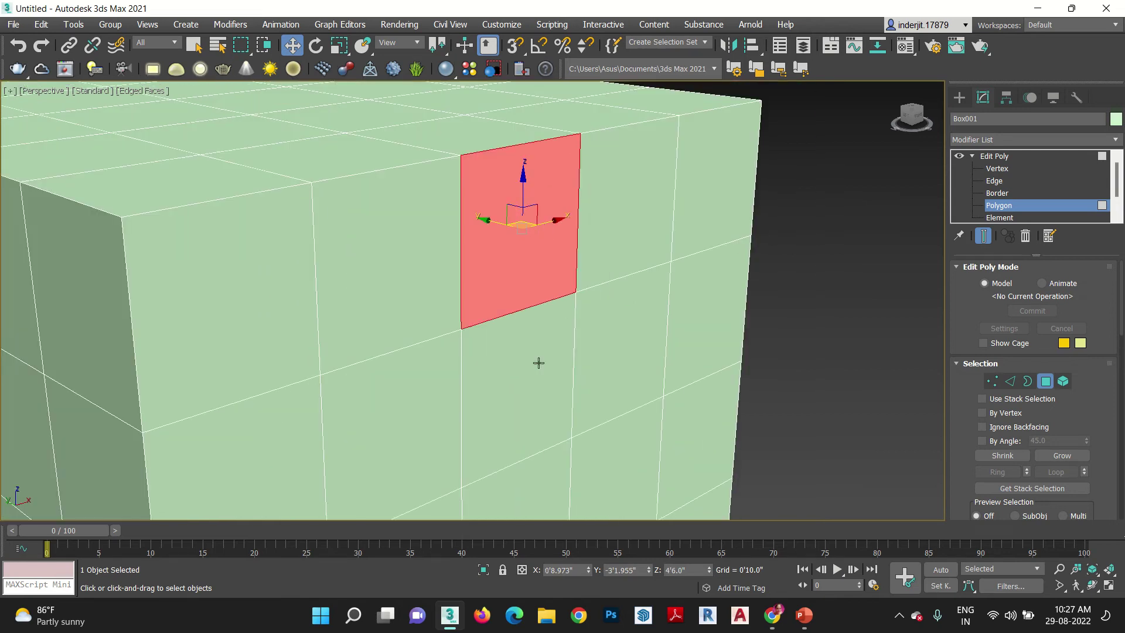
{"action": "left_click", "coordinate": [521, 420]}
{"action": "left_click", "coordinate": [660, 363]}
{"action": "left_click", "coordinate": [730, 326]}
{"action": "left_click", "coordinate": [726, 208]}
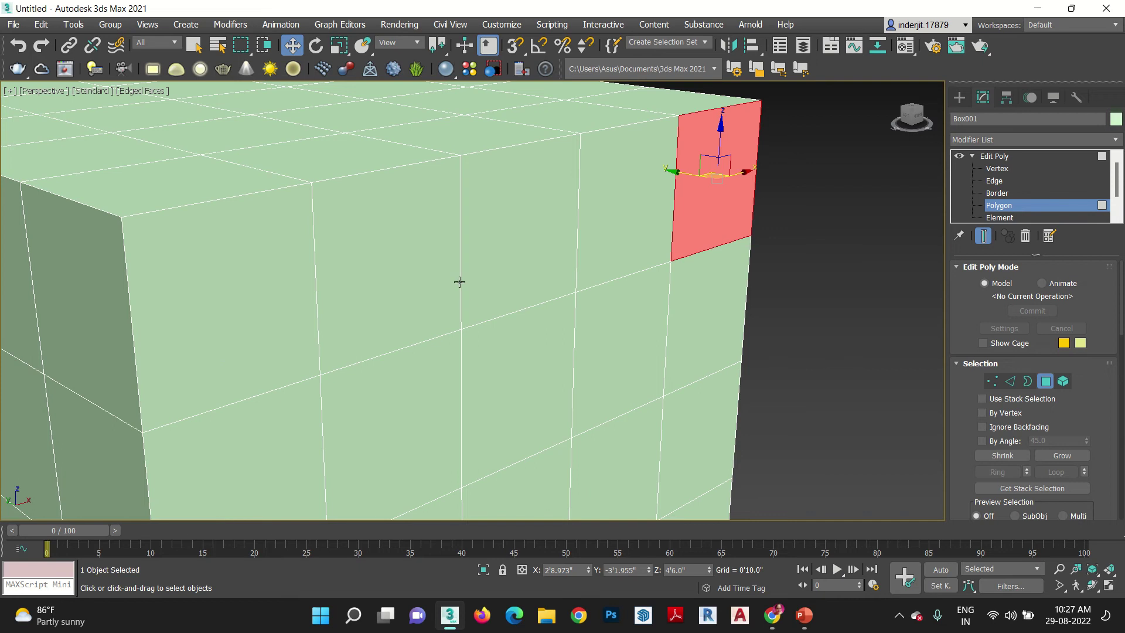
{"action": "left_click", "coordinate": [531, 201]}
{"action": "left_click", "coordinate": [346, 255]}
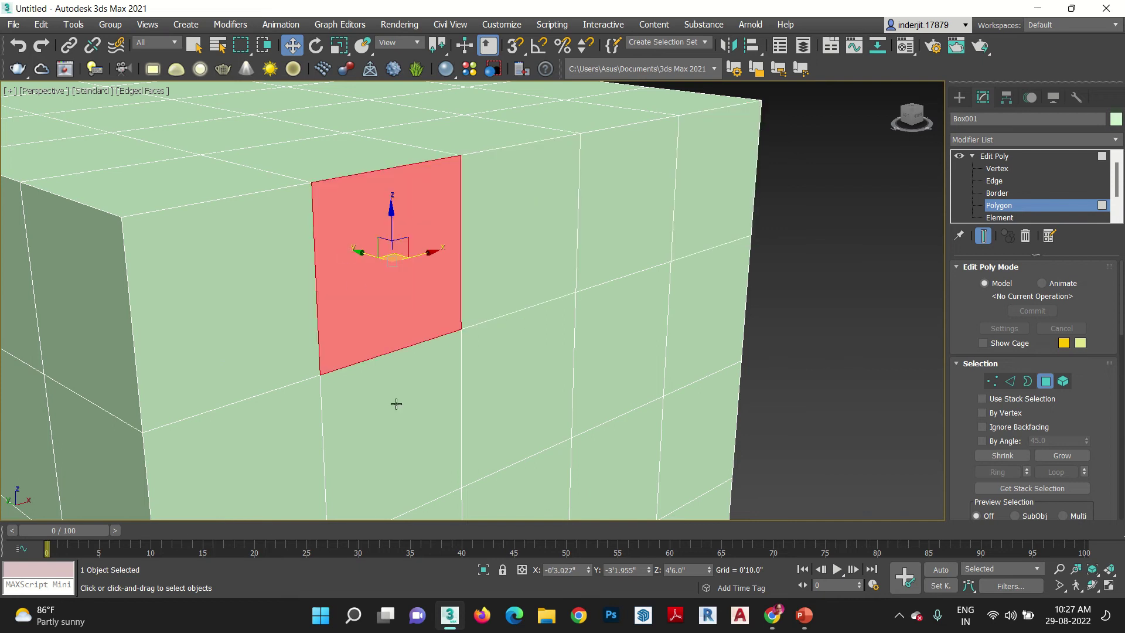
Select the whole box at Element level.
{"action": "left_click", "coordinate": [997, 218]}
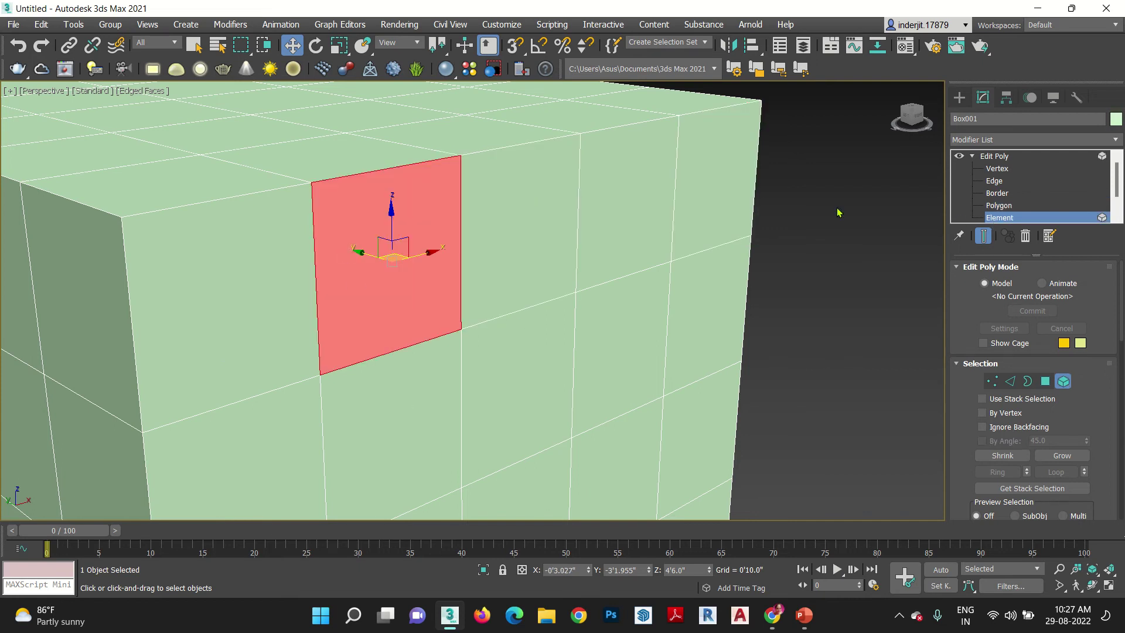
{"action": "left_click", "coordinate": [708, 177]}
{"action": "scroll", "coordinate": [652, 291], "scroll_direction": "down", "scroll_amount": 3}
{"action": "scroll", "coordinate": [652, 291], "scroll_direction": "down", "scroll_amount": 5}
{"action": "scroll", "coordinate": [633, 389], "scroll_direction": "up", "scroll_amount": 3}
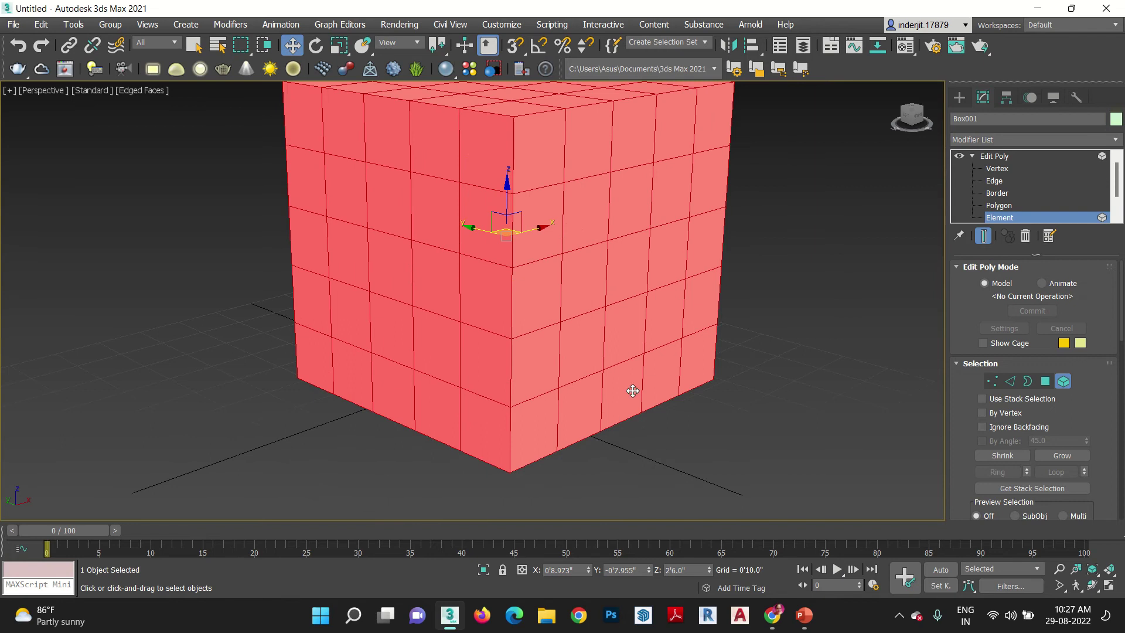
Delete the centre polygon of the box's side face at Polygon level.
{"action": "left_click", "coordinate": [998, 206]}
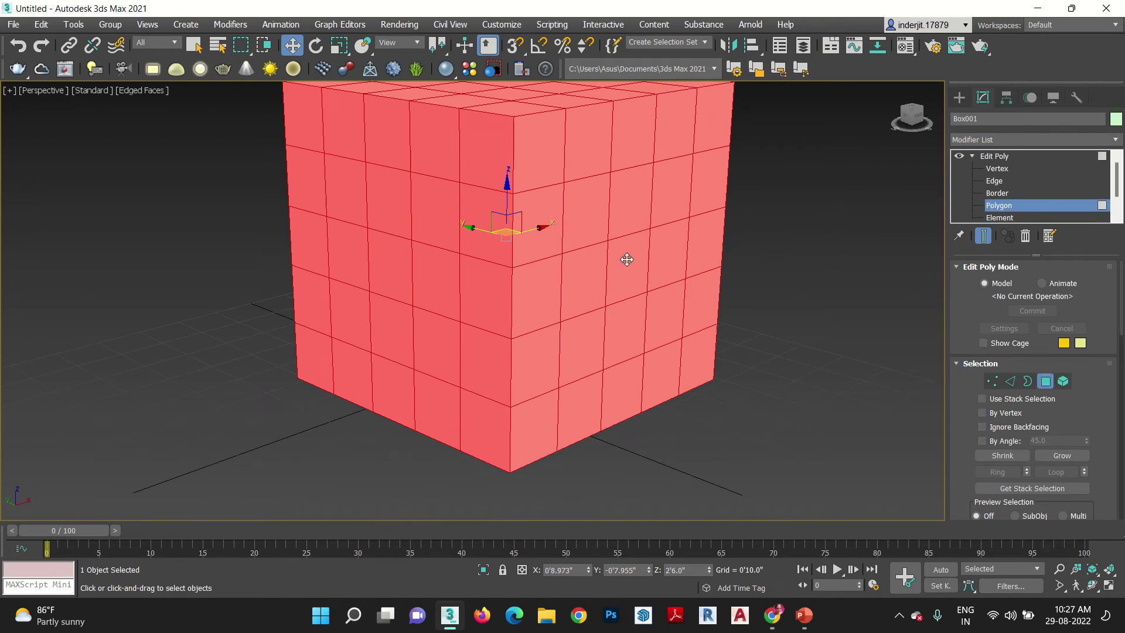
{"action": "left_click", "coordinate": [627, 259]}
{"action": "key", "text": "Delete"}
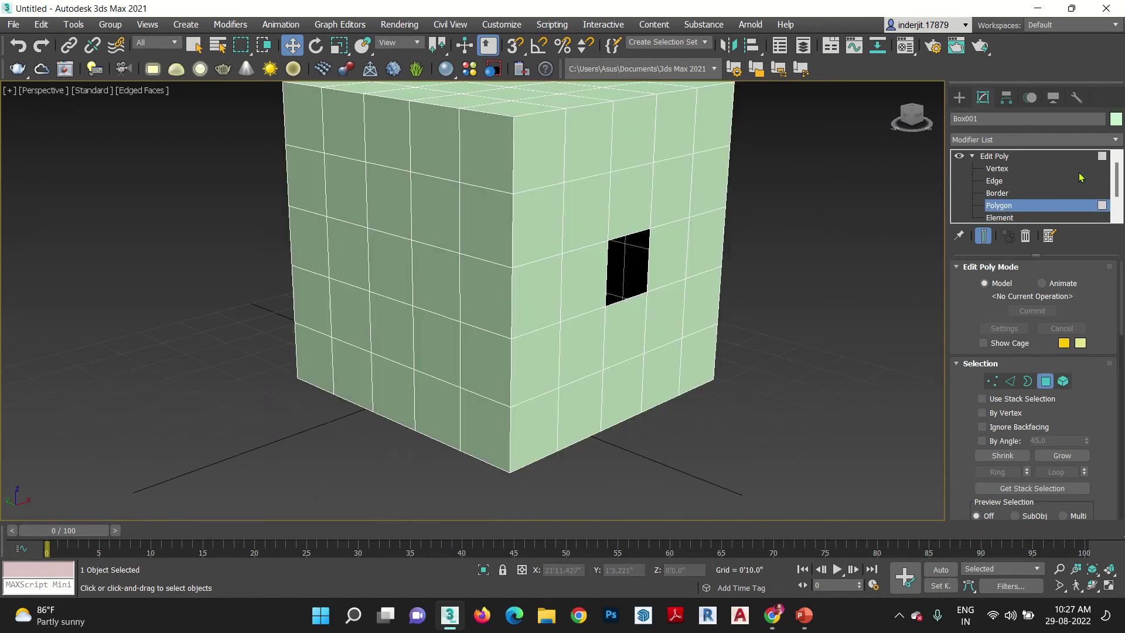
Select the open border around the hole in the side face at Border level and cap it.
{"action": "left_click", "coordinate": [997, 192]}
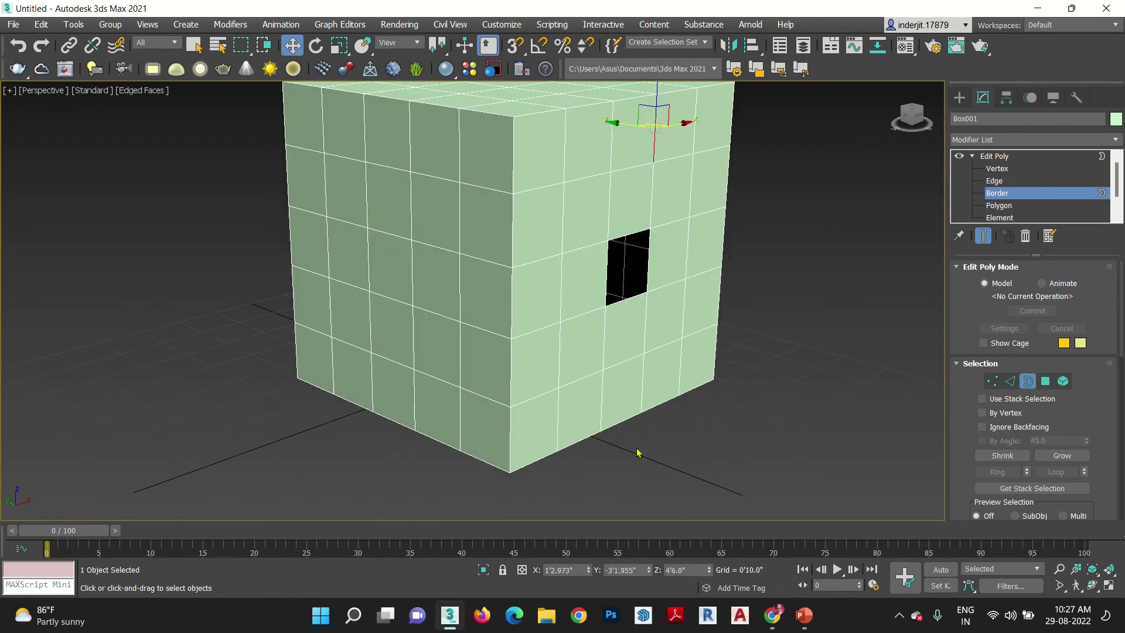
{"action": "left_click_drag", "start_coordinate": [643, 318], "coordinate": [573, 166]}
{"action": "scroll", "coordinate": [624, 232], "scroll_direction": "up", "scroll_amount": 5}
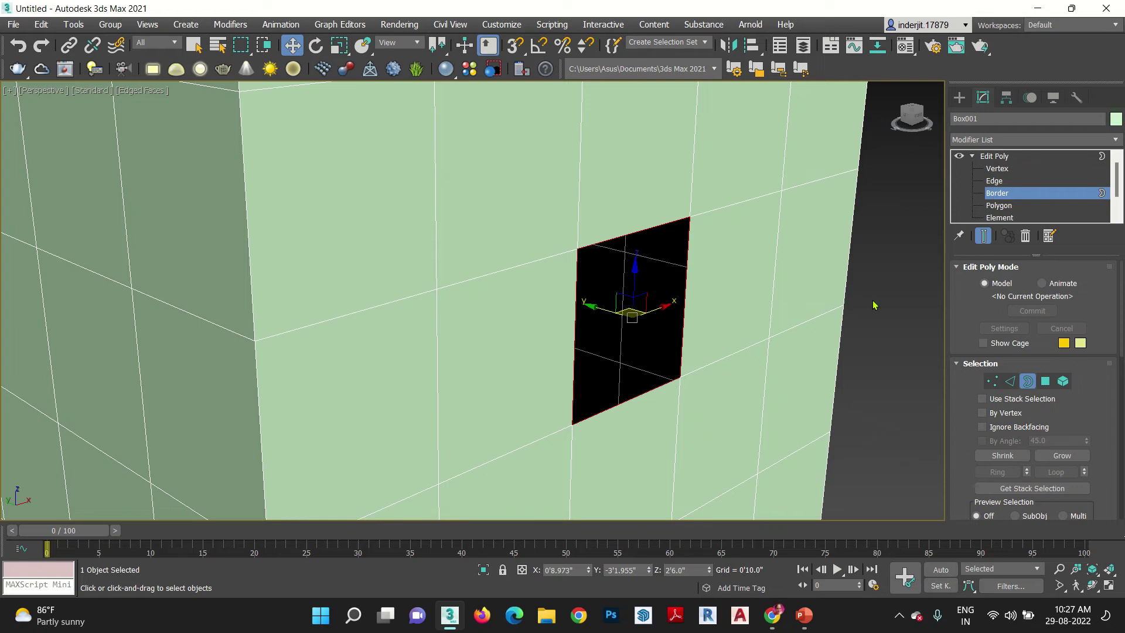
{"action": "key", "text": "alt+p"}
{"action": "middle_click_drag", "start_coordinate": [607, 327], "coordinate": [602, 327], "text": "alt"}
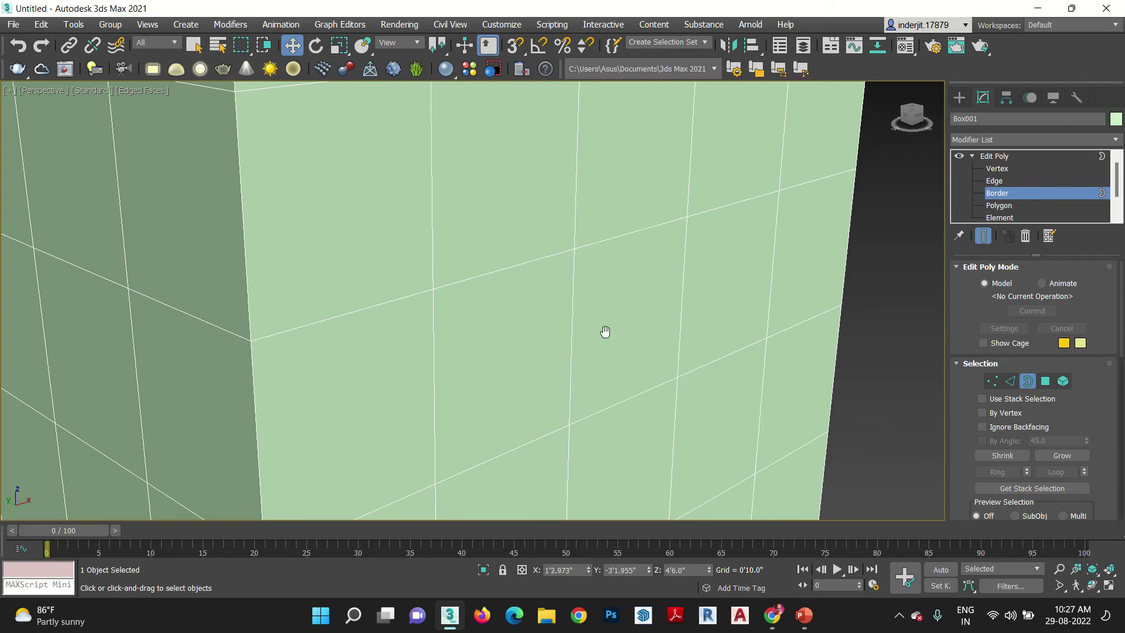
Cycle repeatedly through the Vertex, Edge, Border, Polygon and Element levels of Edit Poly, ending at Element level.
{"action": "left_click", "coordinate": [996, 156]}
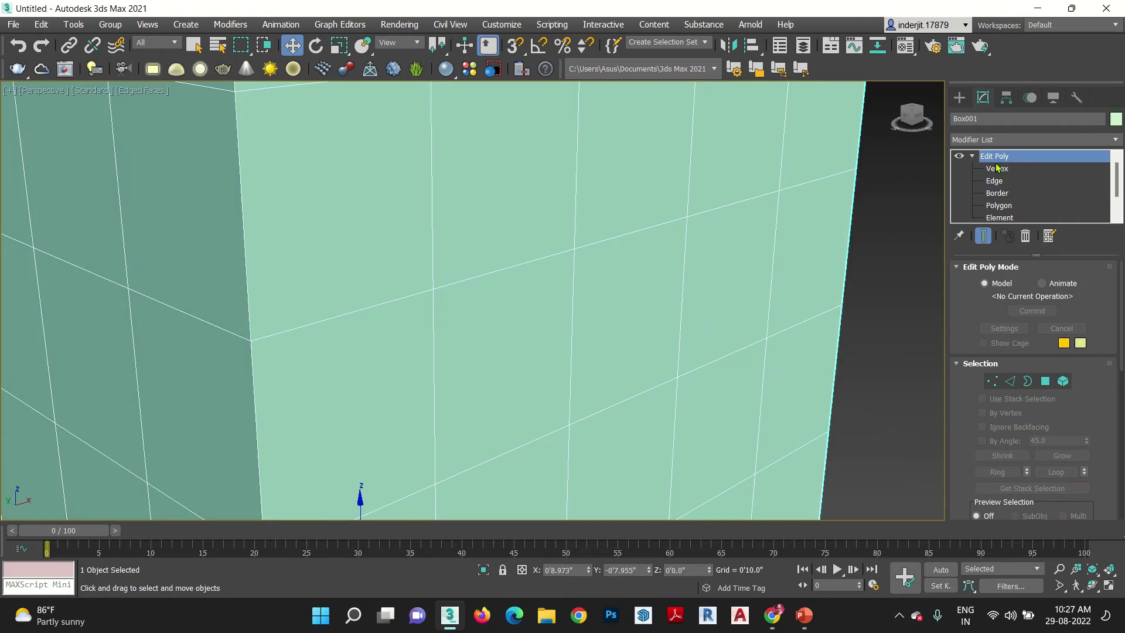
{"action": "left_click", "coordinate": [996, 168]}
{"action": "left_click", "coordinate": [996, 180]}
{"action": "left_click", "coordinate": [998, 192]}
{"action": "left_click", "coordinate": [1001, 205]}
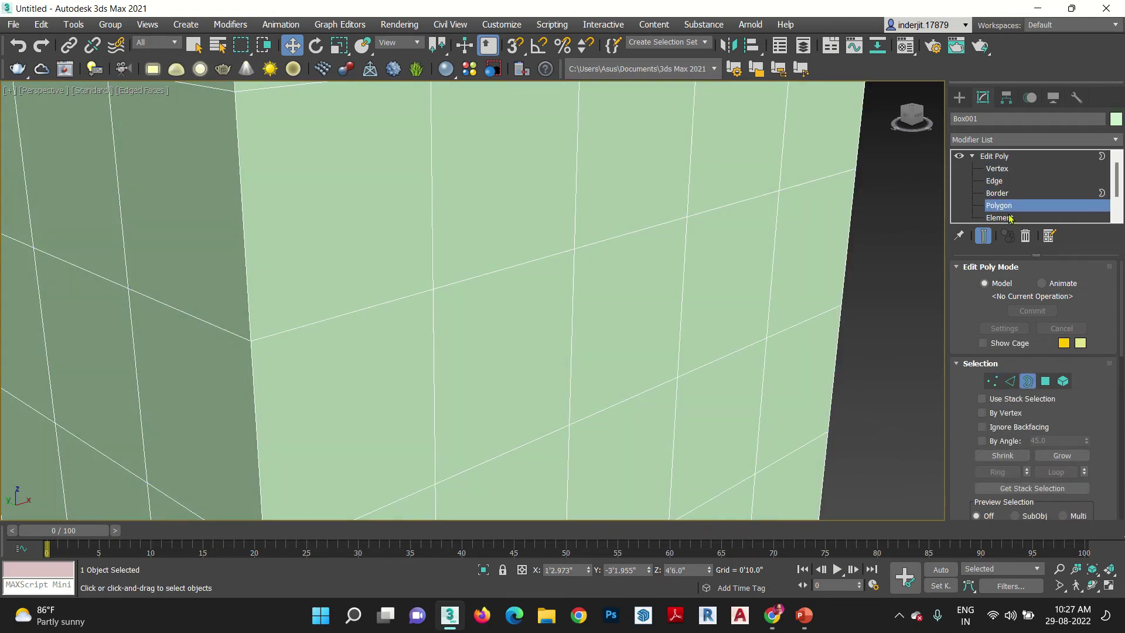
{"action": "left_click", "coordinate": [1009, 218]}
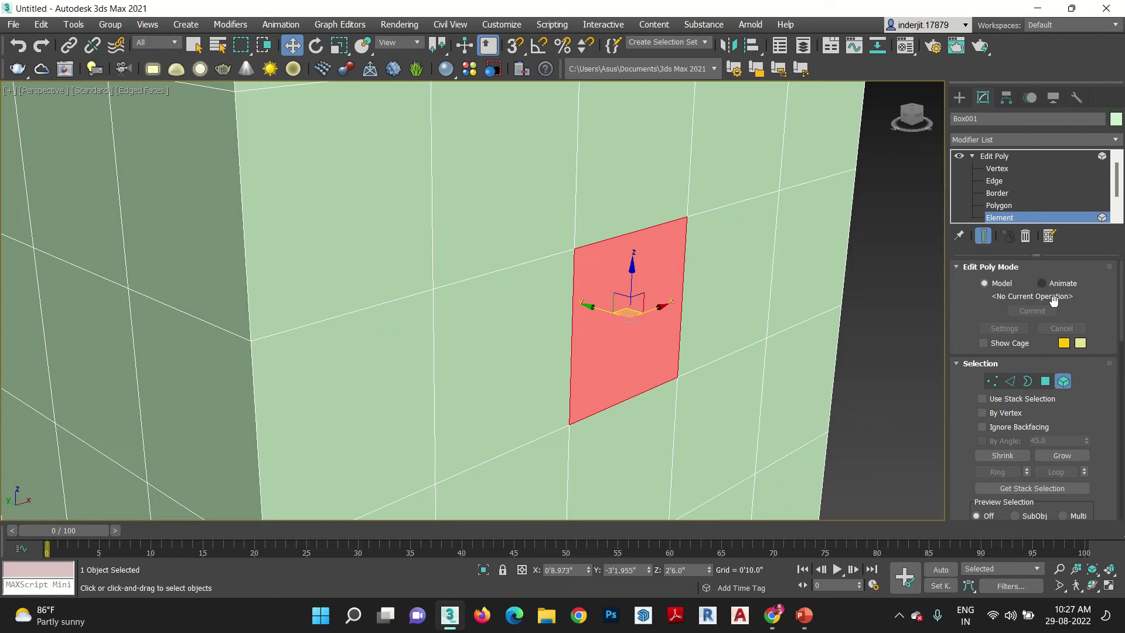
{"action": "left_click", "coordinate": [991, 384]}
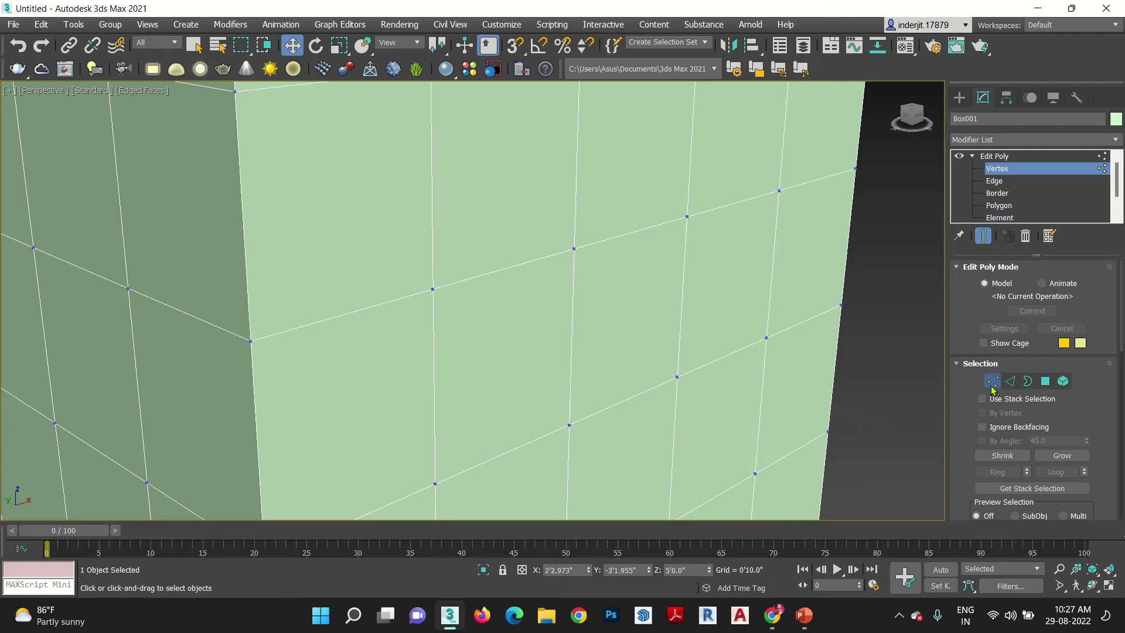
{"action": "left_click", "coordinate": [1009, 382]}
{"action": "left_click", "coordinate": [1027, 382]}
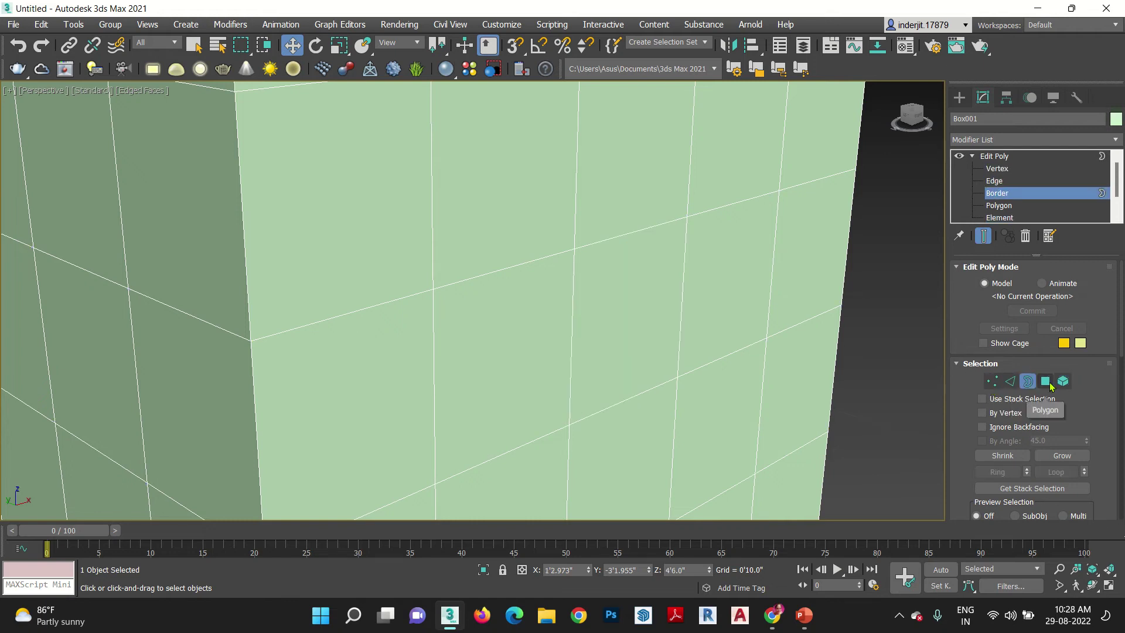
{"action": "left_click", "coordinate": [1046, 382]}
{"action": "left_click", "coordinate": [1063, 382]}
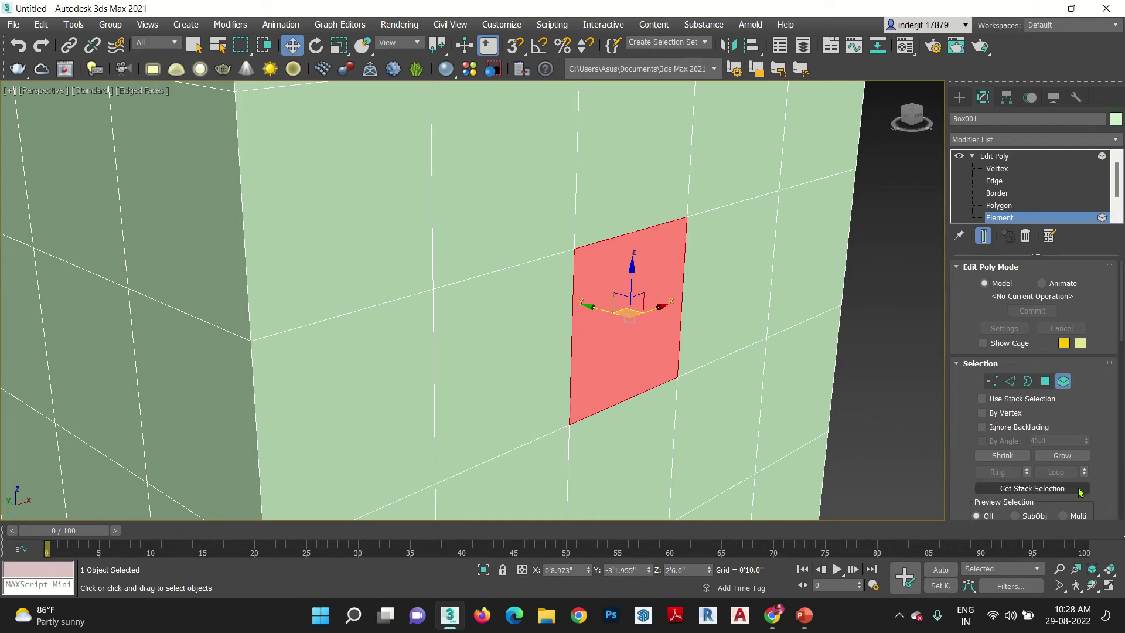
{"action": "key", "text": "1"}
{"action": "key", "text": "2"}
{"action": "key", "text": "3"}
{"action": "key", "text": "4"}
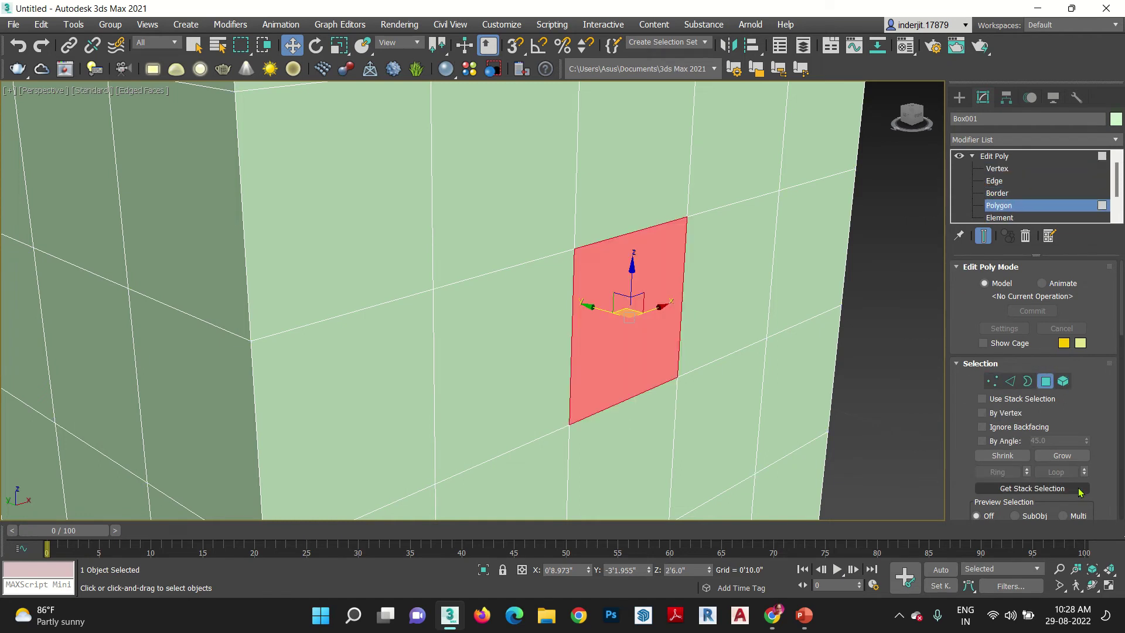
{"action": "key", "text": "5"}
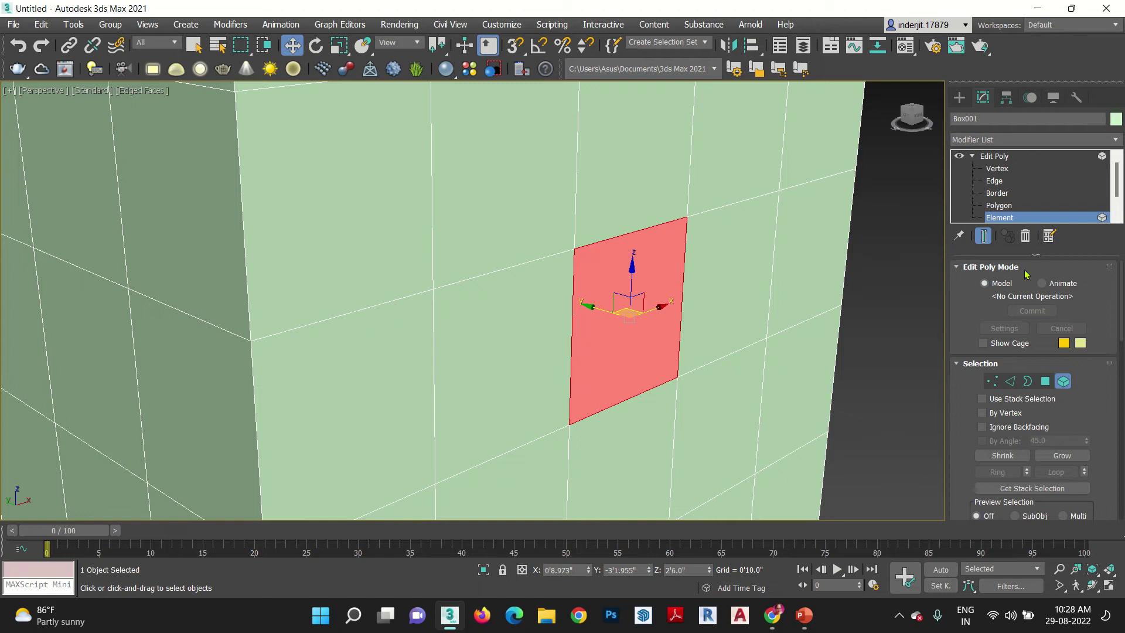
Return to the Edit Poly object level, collapse its sub-object list and close all parameter rollouts.
{"action": "left_click", "coordinate": [1001, 160]}
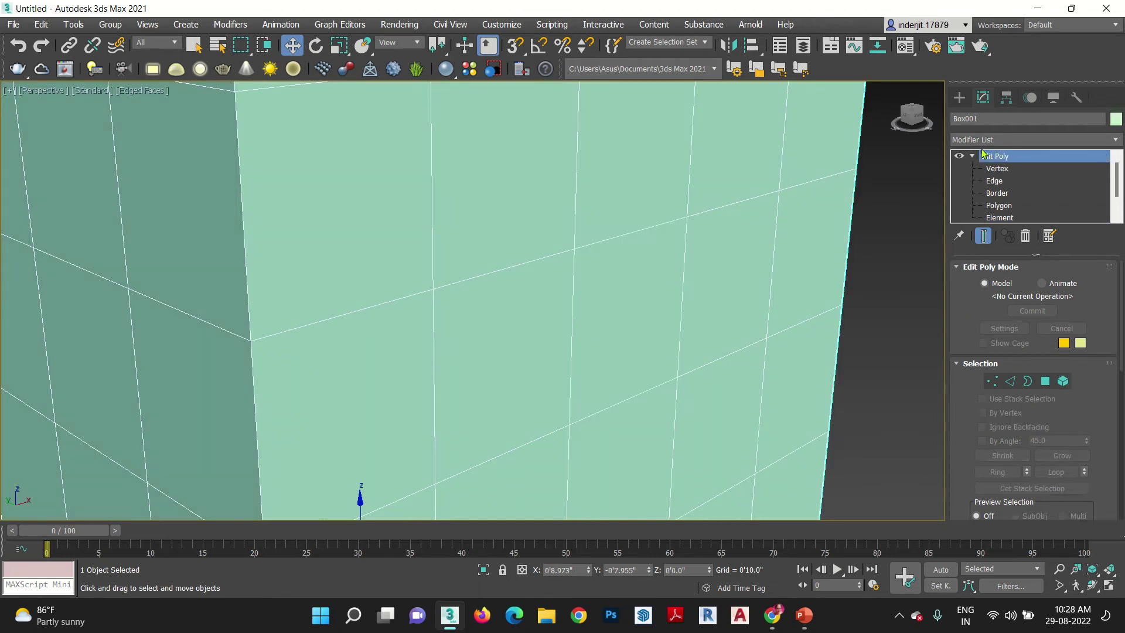
{"action": "left_click", "coordinate": [972, 157]}
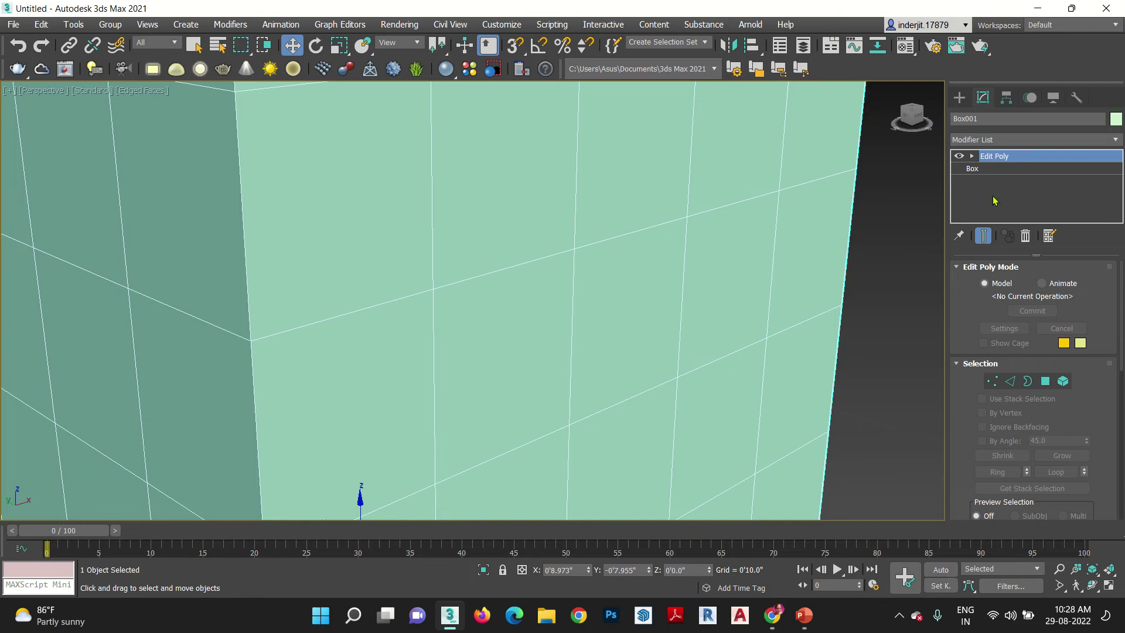
{"action": "right_click", "coordinate": [972, 319]}
{"action": "left_click", "coordinate": [991, 350]}
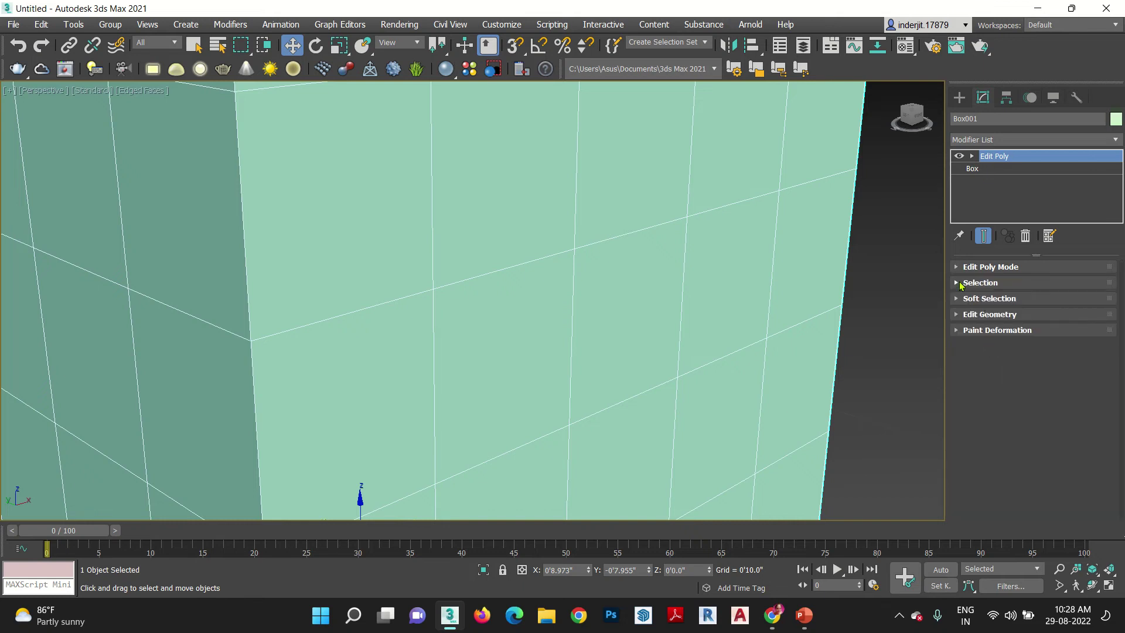
Examine the settings in the Edit Poly Mode, Selection, Soft Selection and Edit Geometry rollouts one at a time.
{"action": "left_click", "coordinate": [957, 267]}
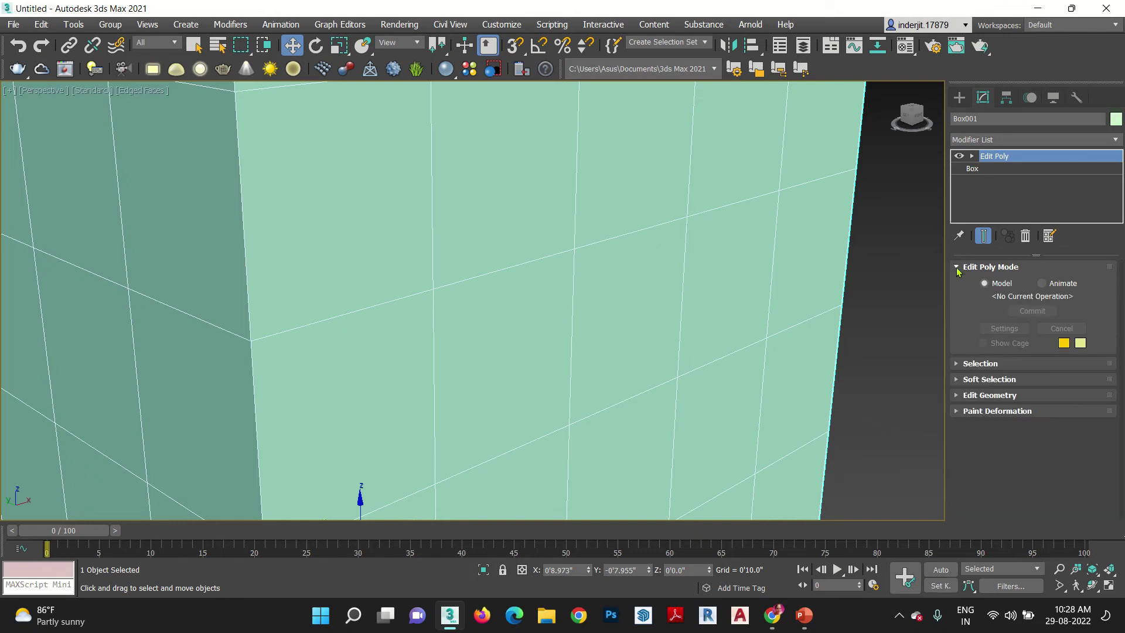
{"action": "left_click", "coordinate": [956, 267]}
{"action": "left_click", "coordinate": [955, 283]}
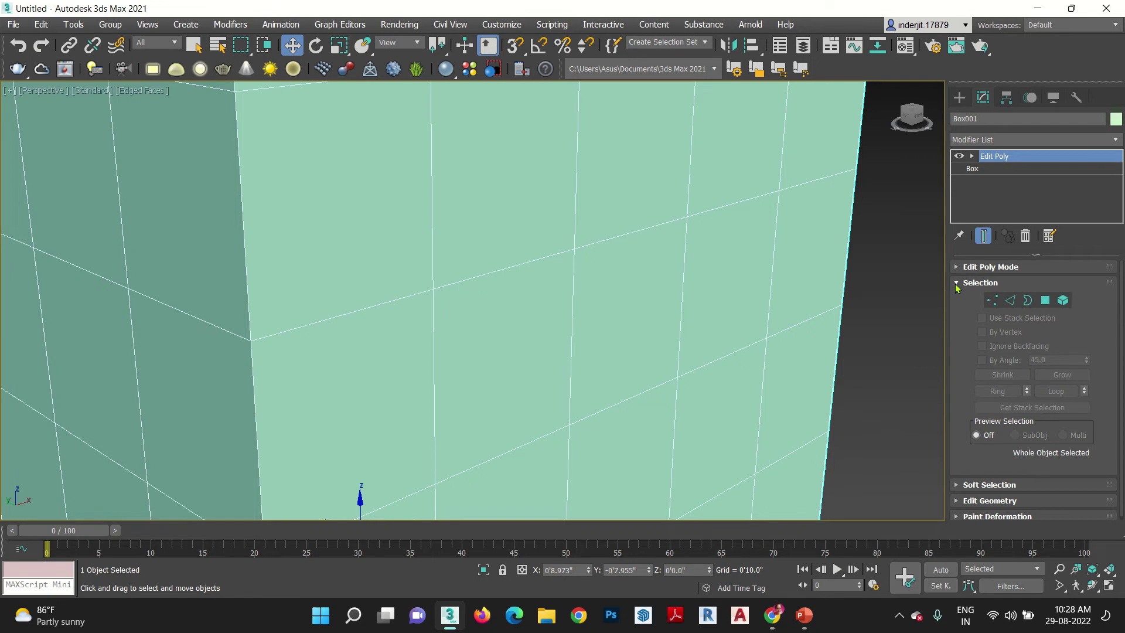
{"action": "left_click", "coordinate": [955, 284]}
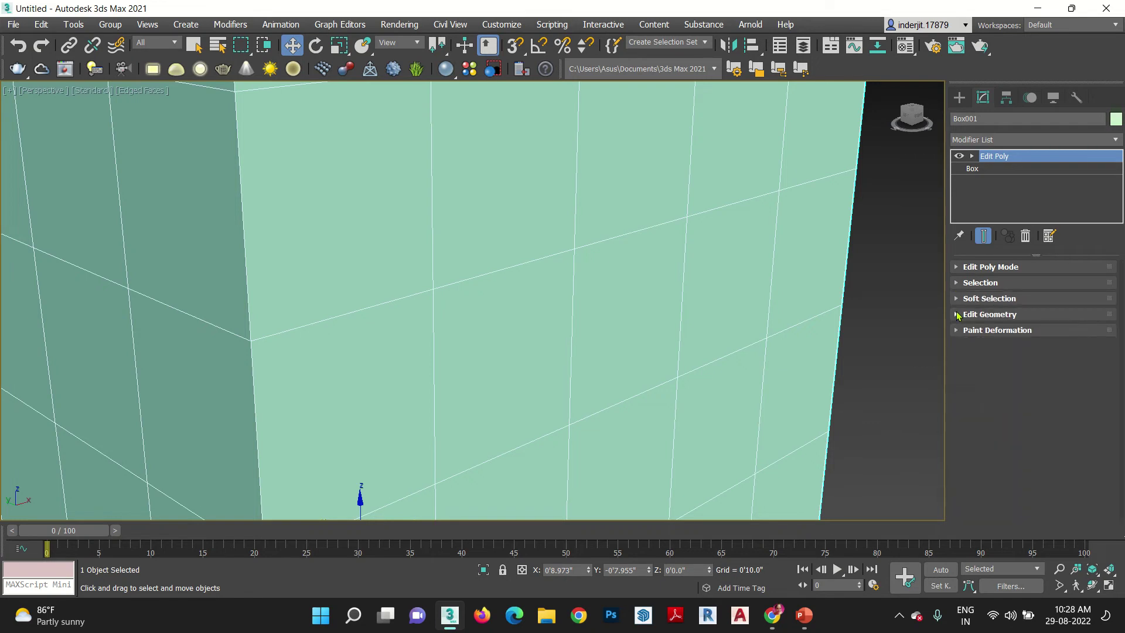
{"action": "left_click", "coordinate": [955, 300]}
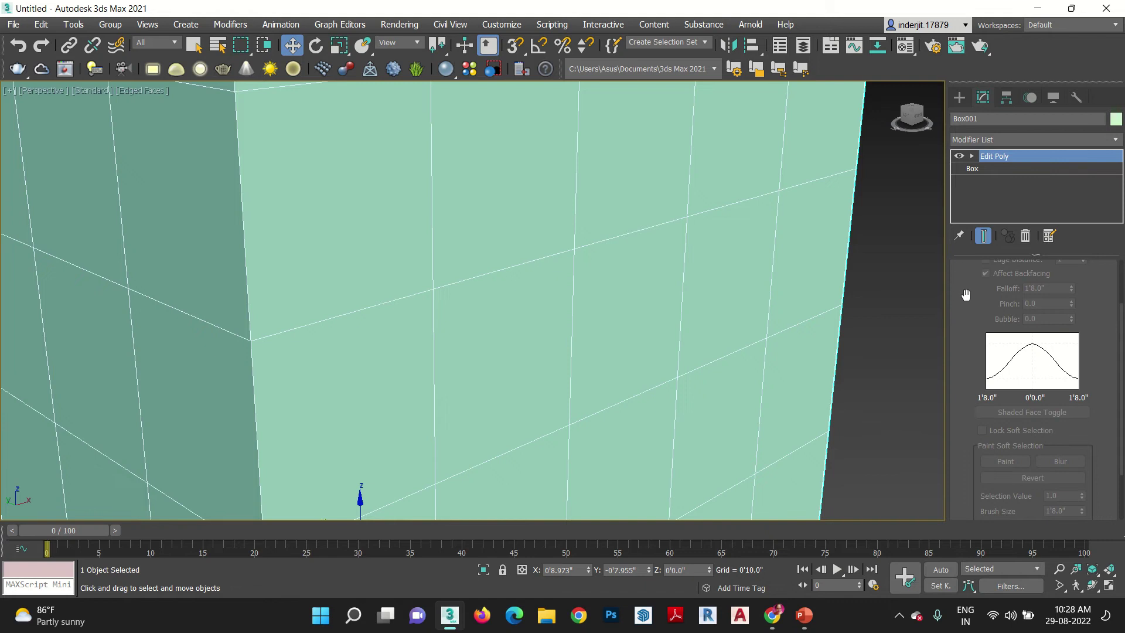
{"action": "scroll", "coordinate": [964, 293], "scroll_direction": "up", "scroll_amount": 2}
{"action": "left_click", "coordinate": [956, 299]}
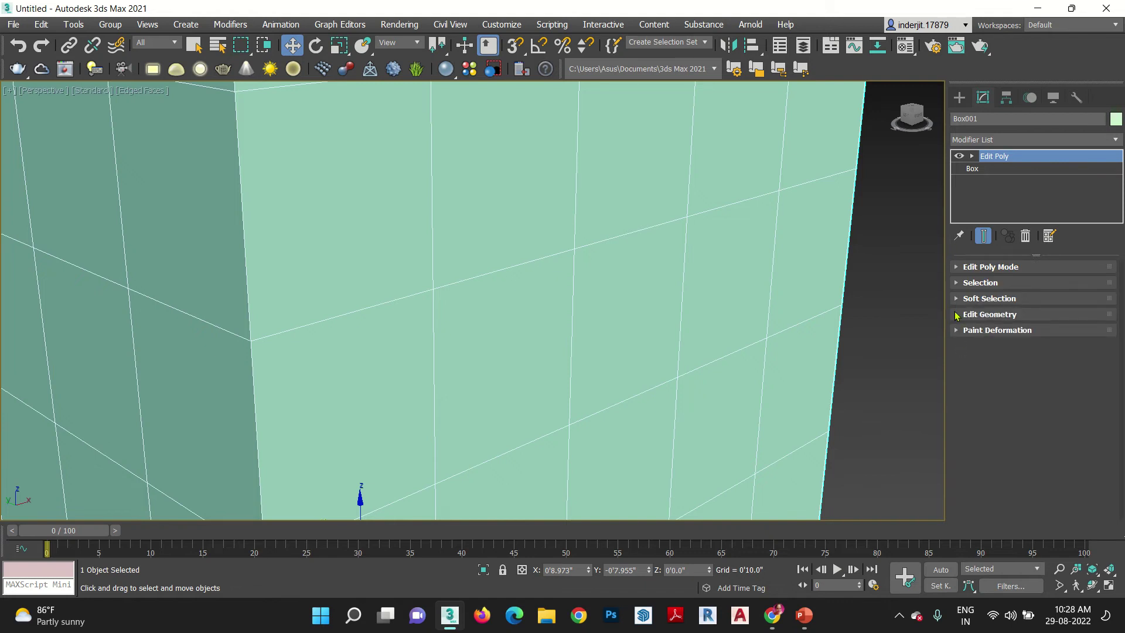
{"action": "left_click", "coordinate": [956, 315]}
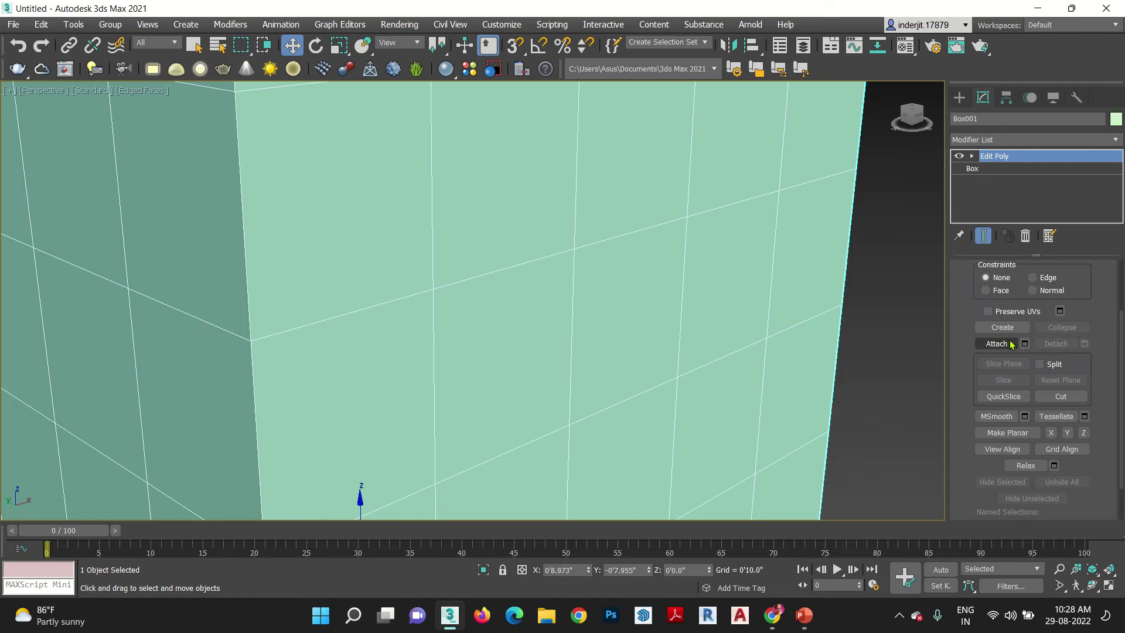
Create a second, smaller box beside the first at about X 10 ft 2 in, Y -4 ft, and switch to the Move tool.
{"action": "scroll", "coordinate": [623, 311], "scroll_direction": "down", "scroll_amount": 10}
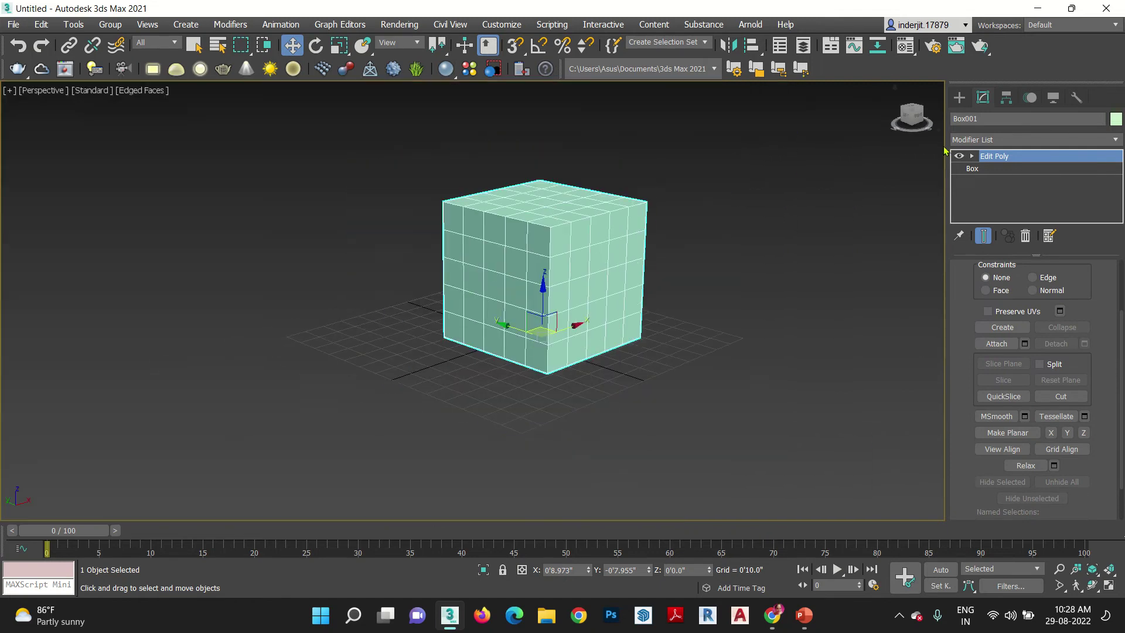
{"action": "left_click", "coordinate": [958, 98]}
{"action": "left_click", "coordinate": [1002, 181]}
{"action": "left_click_drag", "start_coordinate": [763, 291], "coordinate": [765, 321]}
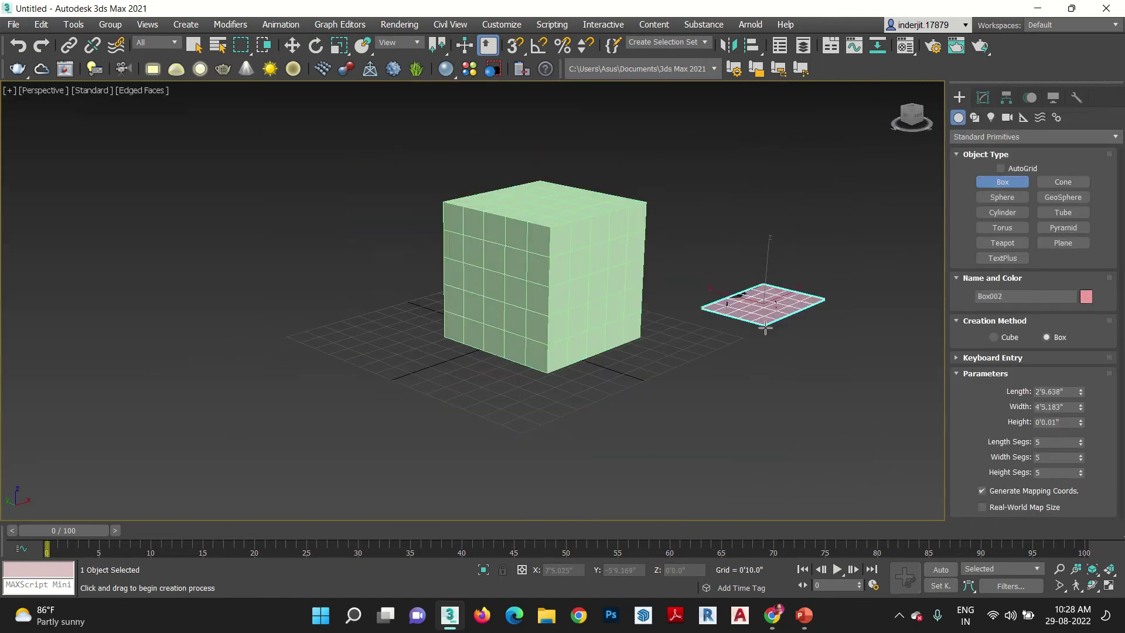
{"action": "key", "text": "w"}
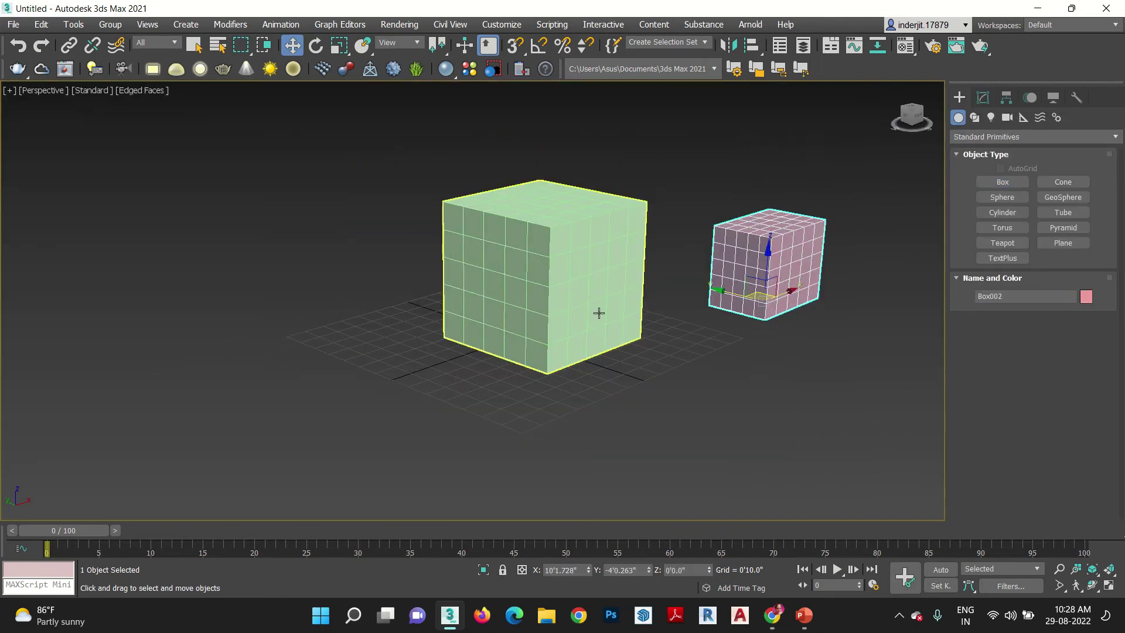
Select the larger green box and look at its Editable Mesh, Poly and Patch conversion options without converting it.
{"action": "left_click", "coordinate": [600, 279]}
{"action": "right_click", "coordinate": [600, 278]}
{"action": "mouse_move", "coordinate": [636, 436]}
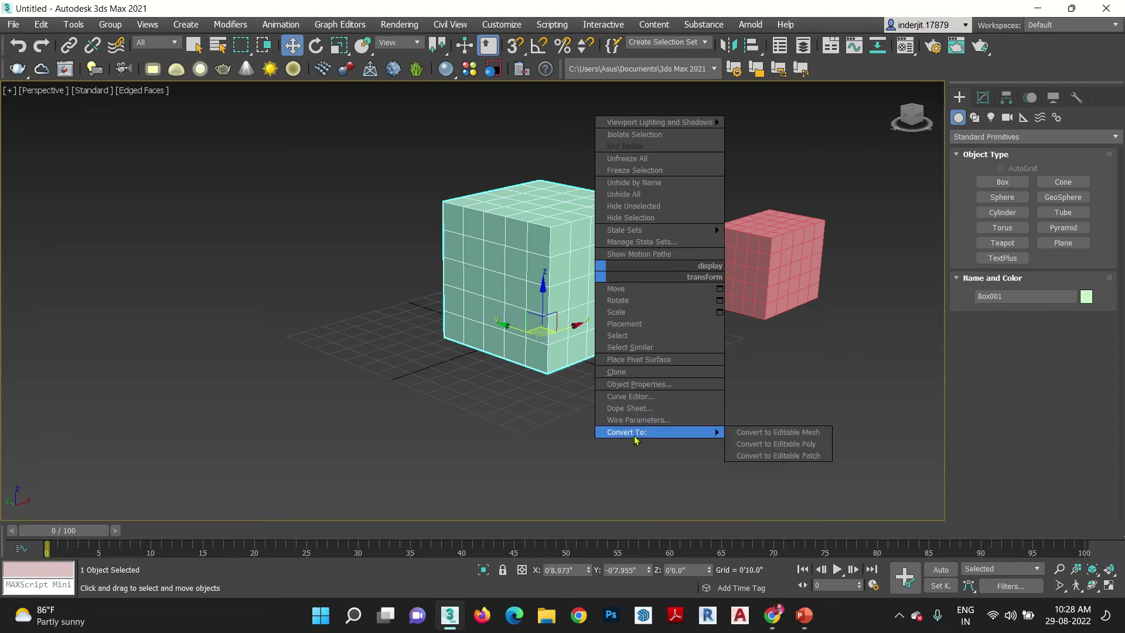
{"action": "left_click", "coordinate": [582, 261]}
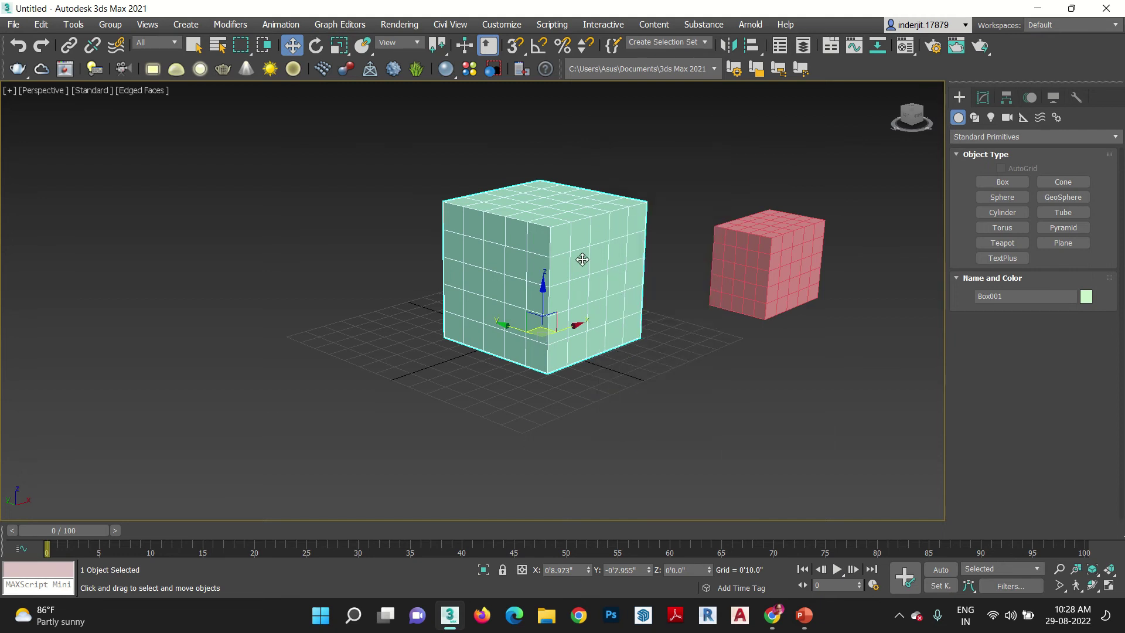
{"action": "right_click", "coordinate": [582, 259]}
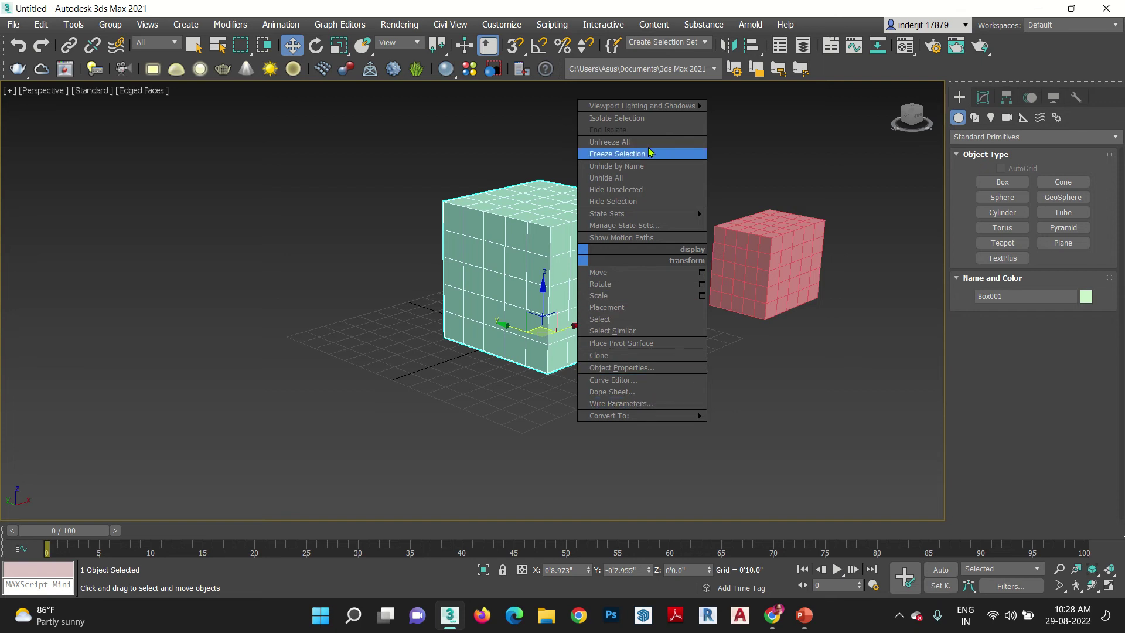
{"action": "right_click", "coordinate": [778, 251]}
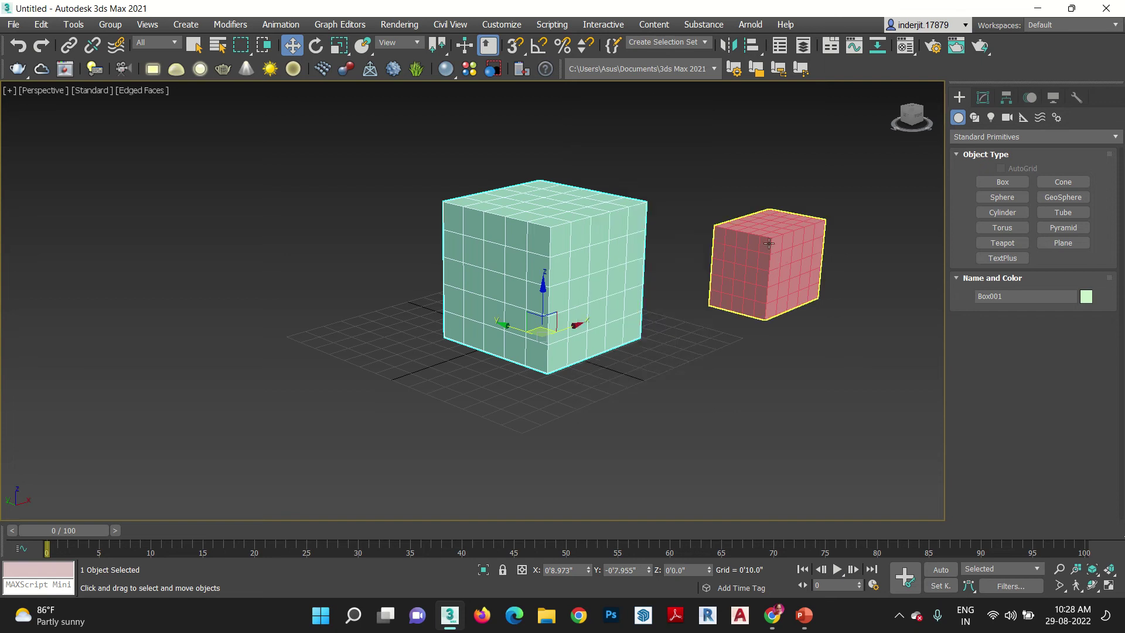
{"action": "right_click", "coordinate": [771, 246]}
{"action": "left_click", "coordinate": [713, 378]}
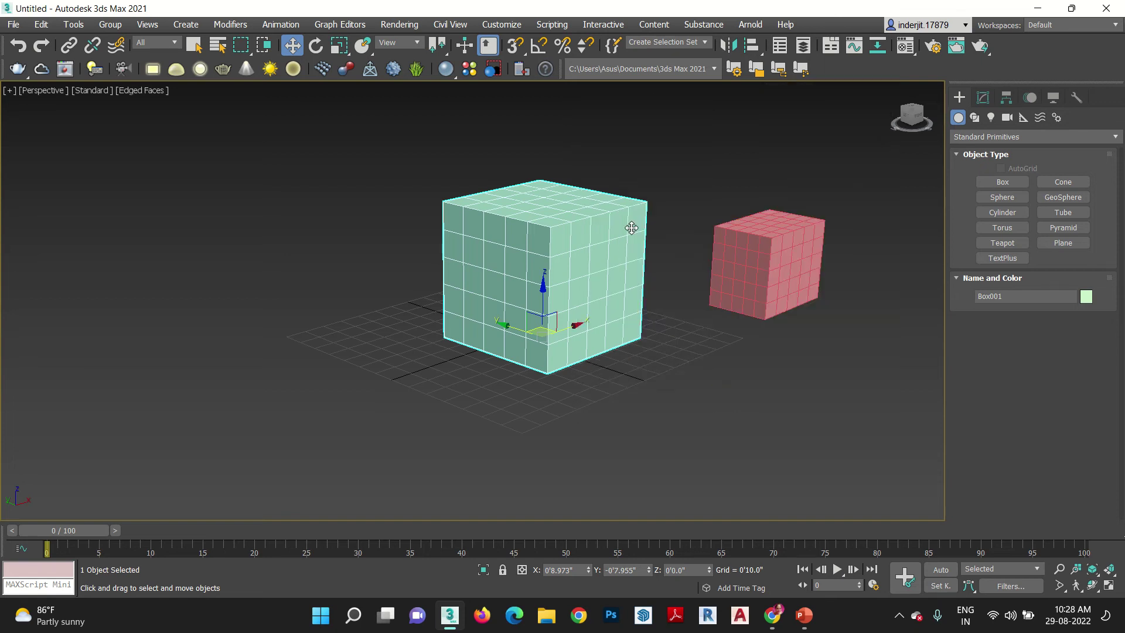
Attach the smaller box to the larger box's Edit Poly object, and move the combined object to about X -2 ft 10 in.
{"action": "left_click", "coordinate": [984, 98]}
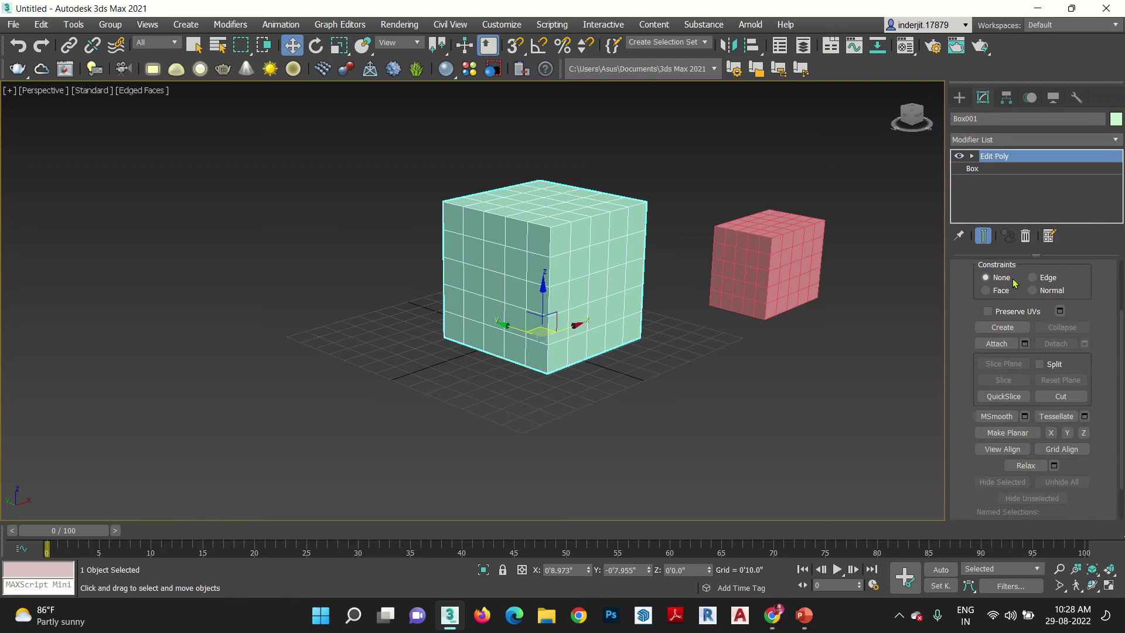
{"action": "left_click", "coordinate": [1003, 345]}
{"action": "left_click", "coordinate": [769, 241]}
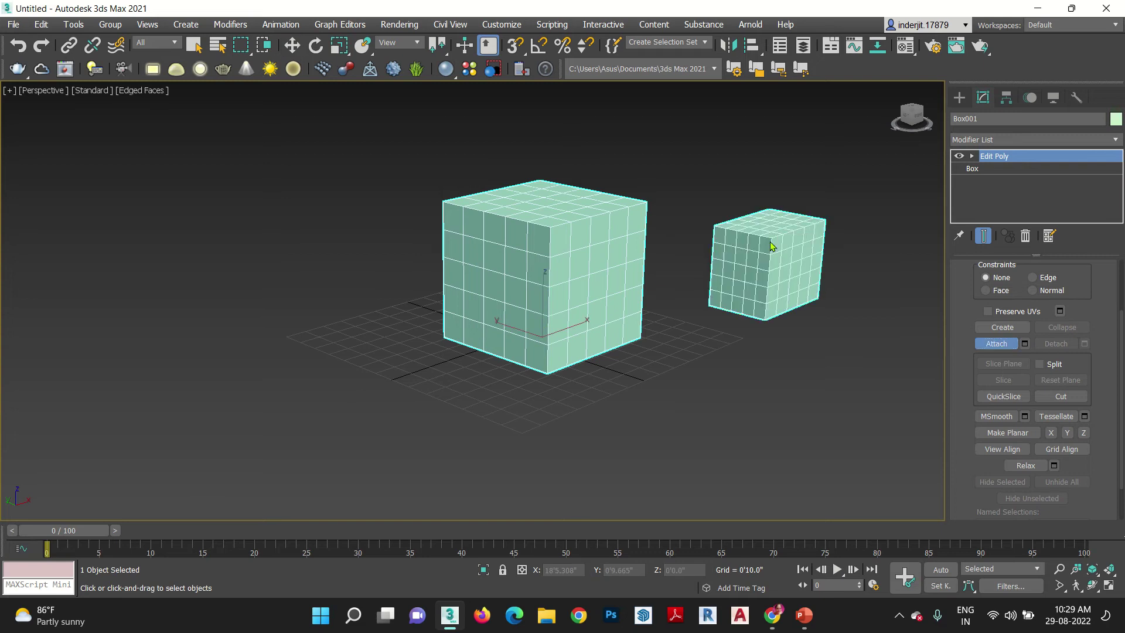
{"action": "key", "text": "w"}
{"action": "left_click", "coordinate": [785, 377]}
{"action": "left_click", "coordinate": [758, 285]}
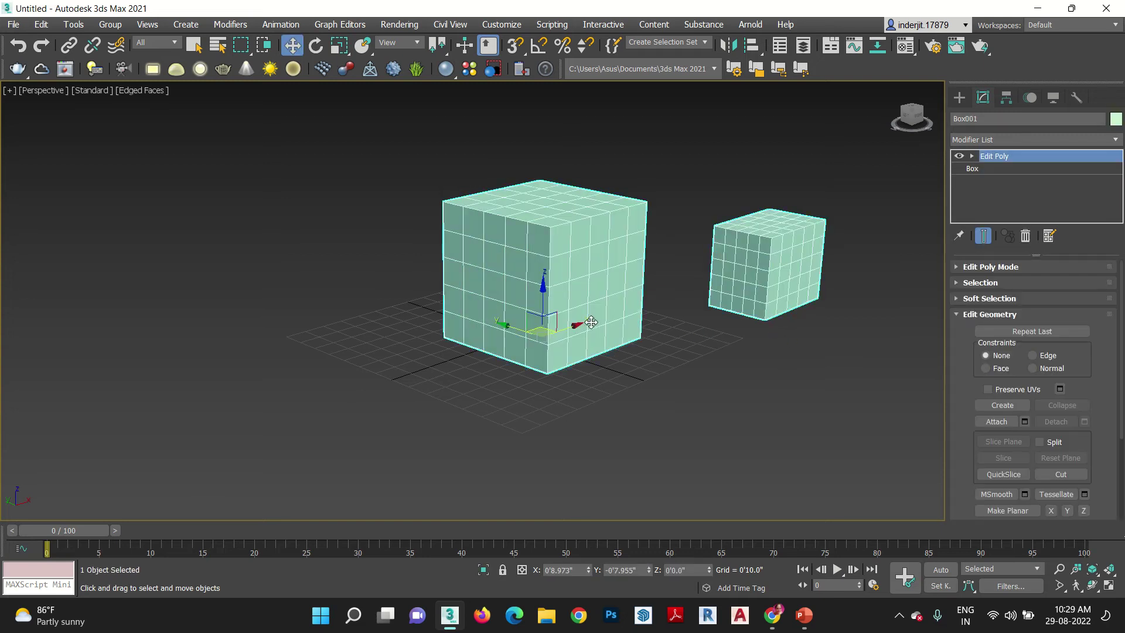
{"action": "left_click_drag", "start_coordinate": [569, 328], "coordinate": [539, 324]}
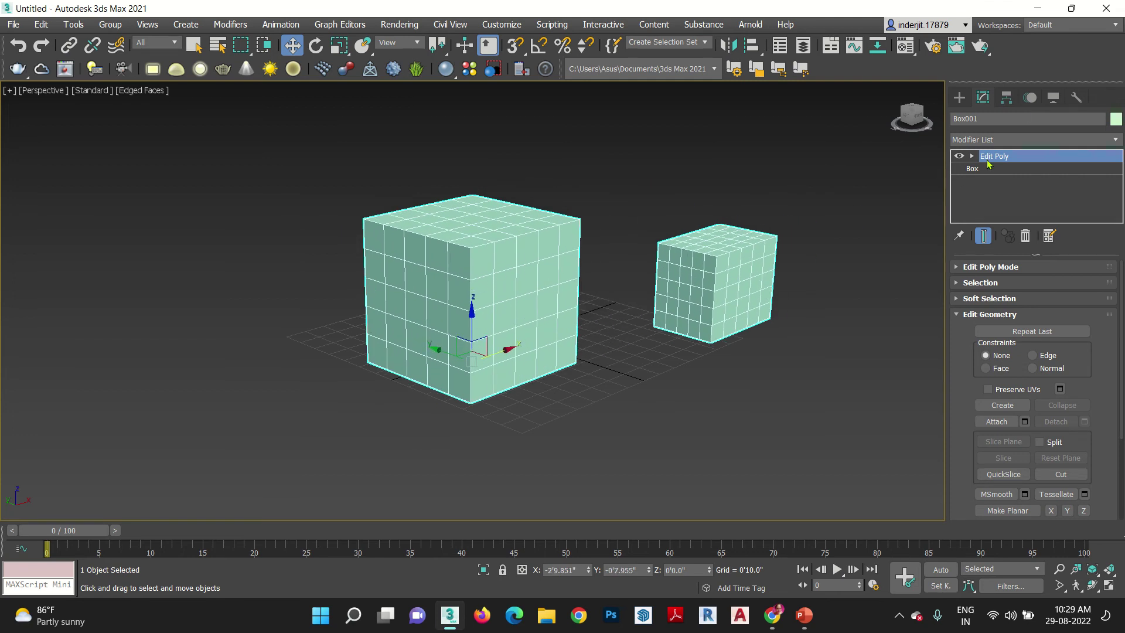
At the Element level, select the smaller box and detach it from the combined object.
{"action": "left_click", "coordinate": [972, 156]}
{"action": "left_click", "coordinate": [1008, 218]}
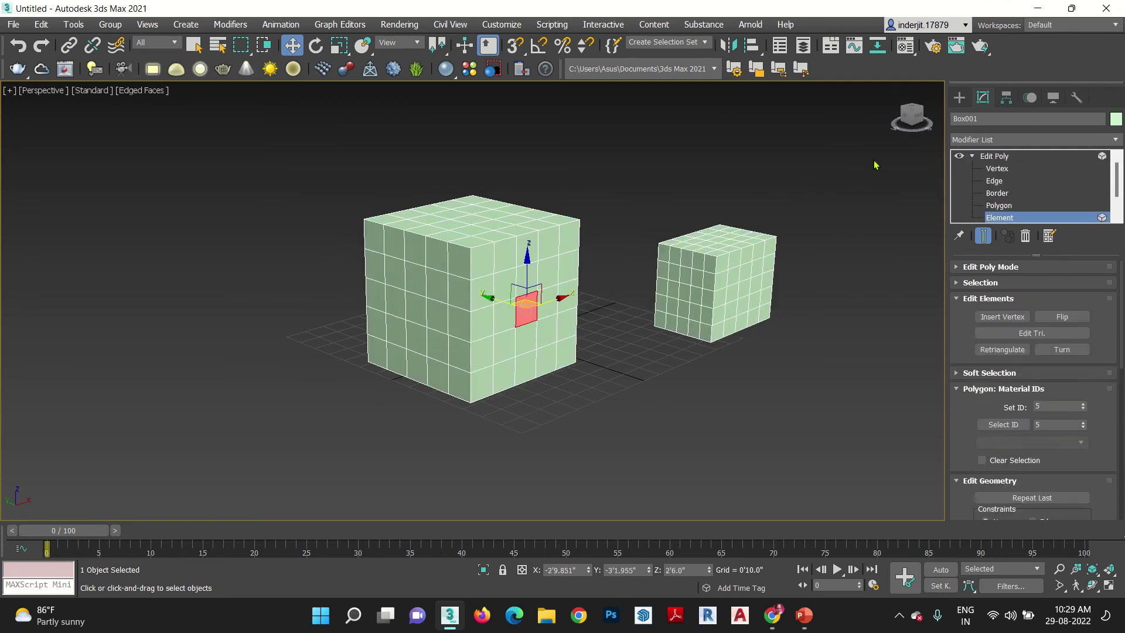
{"action": "left_click_drag", "start_coordinate": [639, 388], "coordinate": [640, 389]}
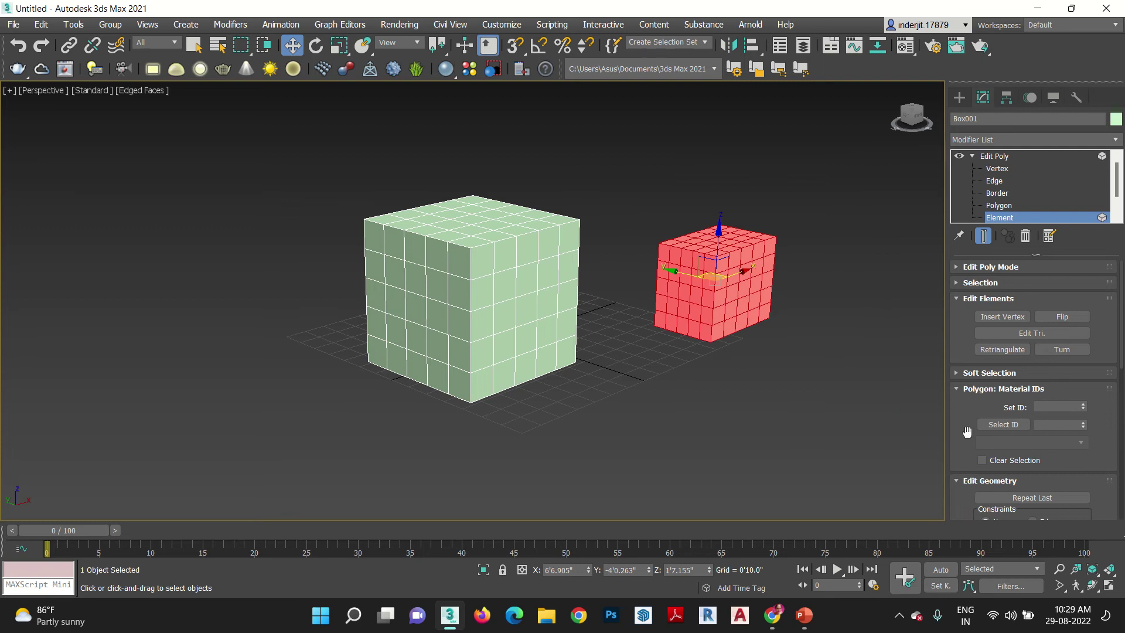
{"action": "left_click_drag", "start_coordinate": [961, 432], "coordinate": [970, 248]}
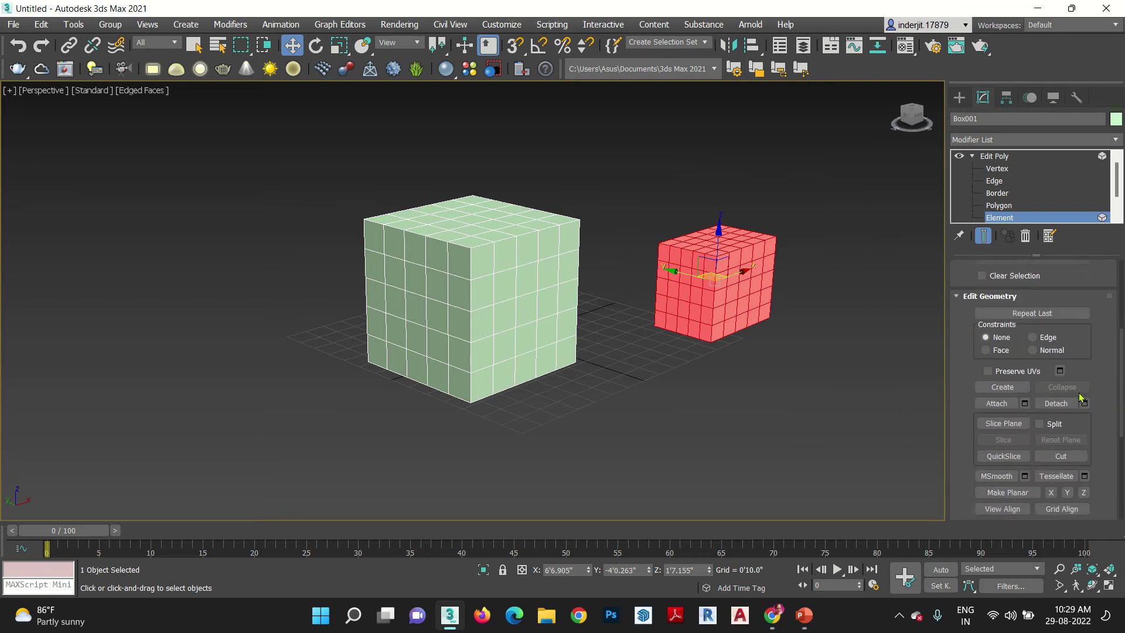
{"action": "left_click", "coordinate": [1063, 407]}
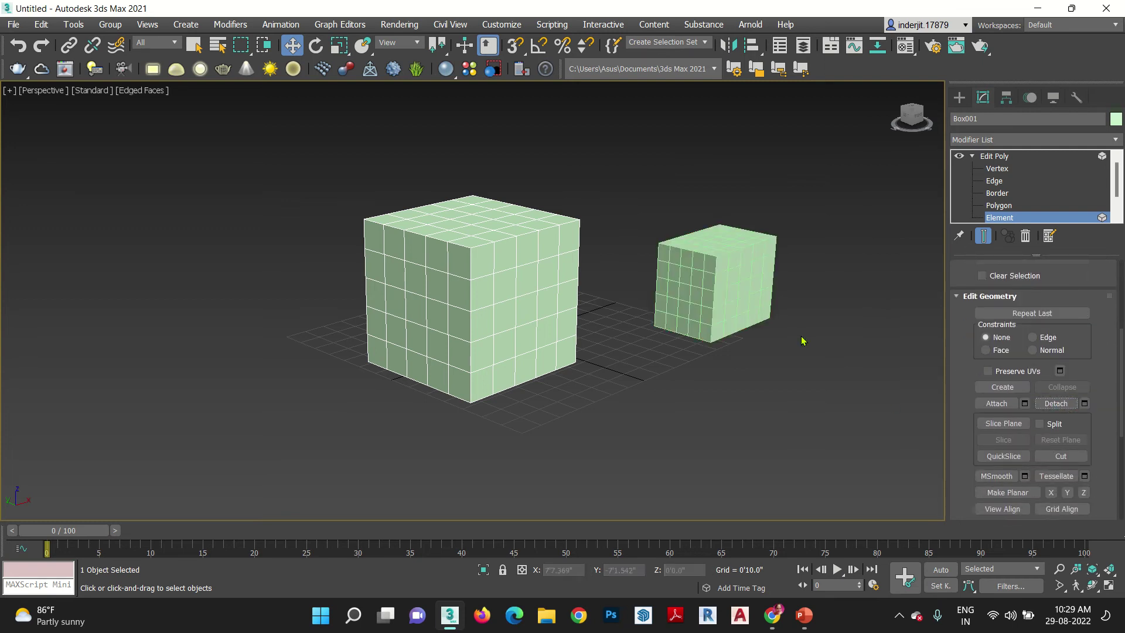
Return to the Edit Poly object level, select each box on its own, and delete the detached smaller box.
{"action": "left_click", "coordinate": [1001, 157]}
{"action": "left_click", "coordinate": [843, 389]}
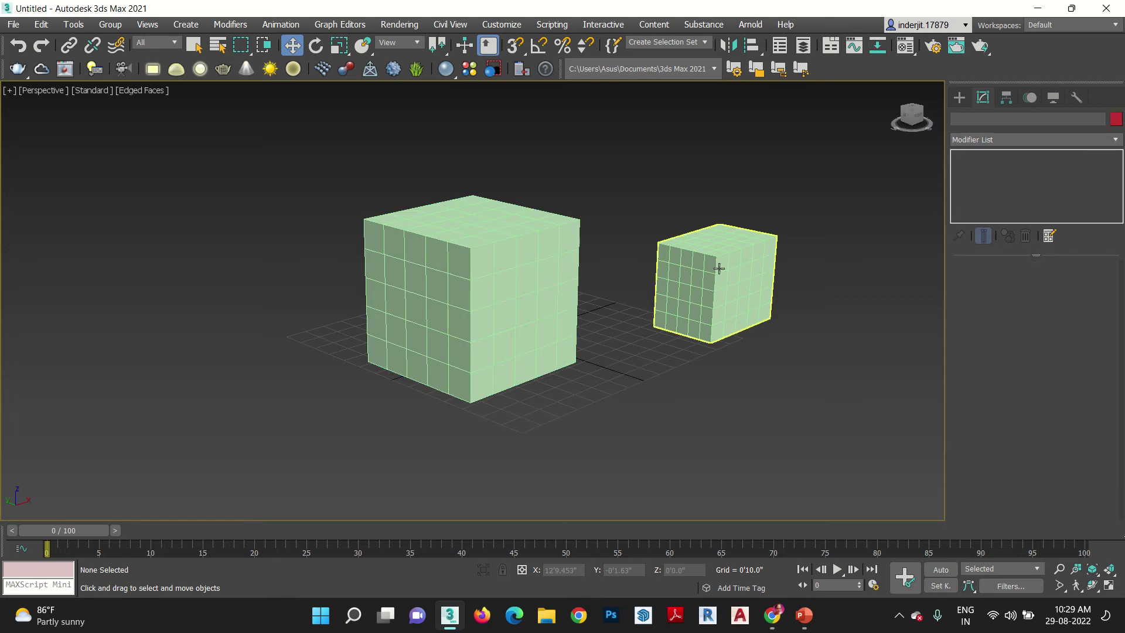
{"action": "left_click", "coordinate": [715, 261]}
{"action": "left_click", "coordinate": [496, 244]}
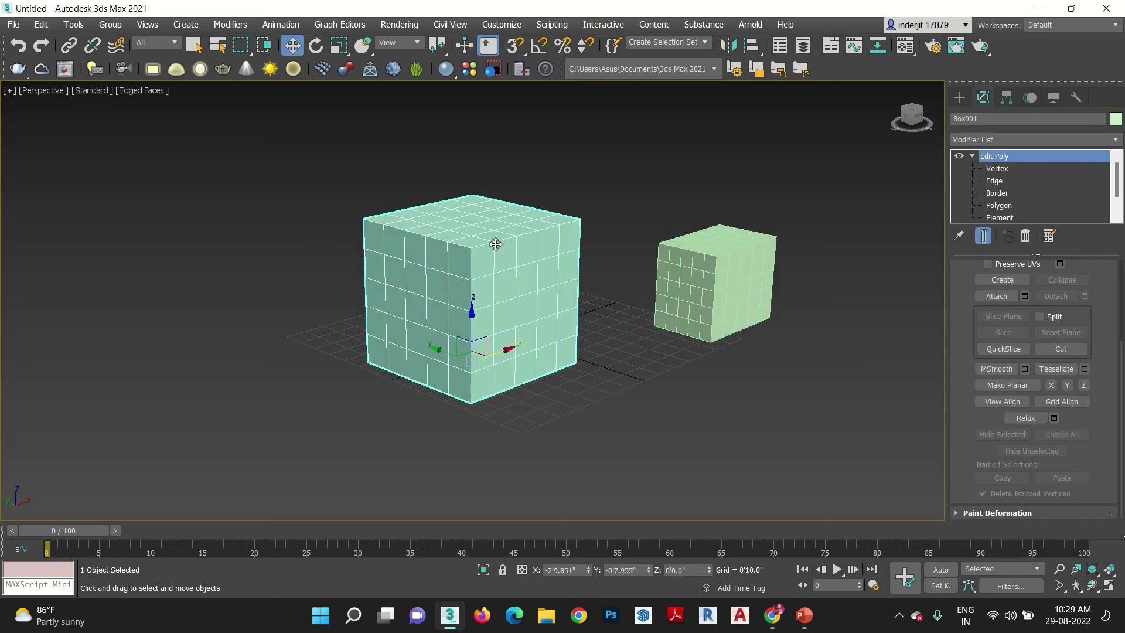
{"action": "left_click", "coordinate": [691, 279]}
{"action": "key", "text": "Delete"}
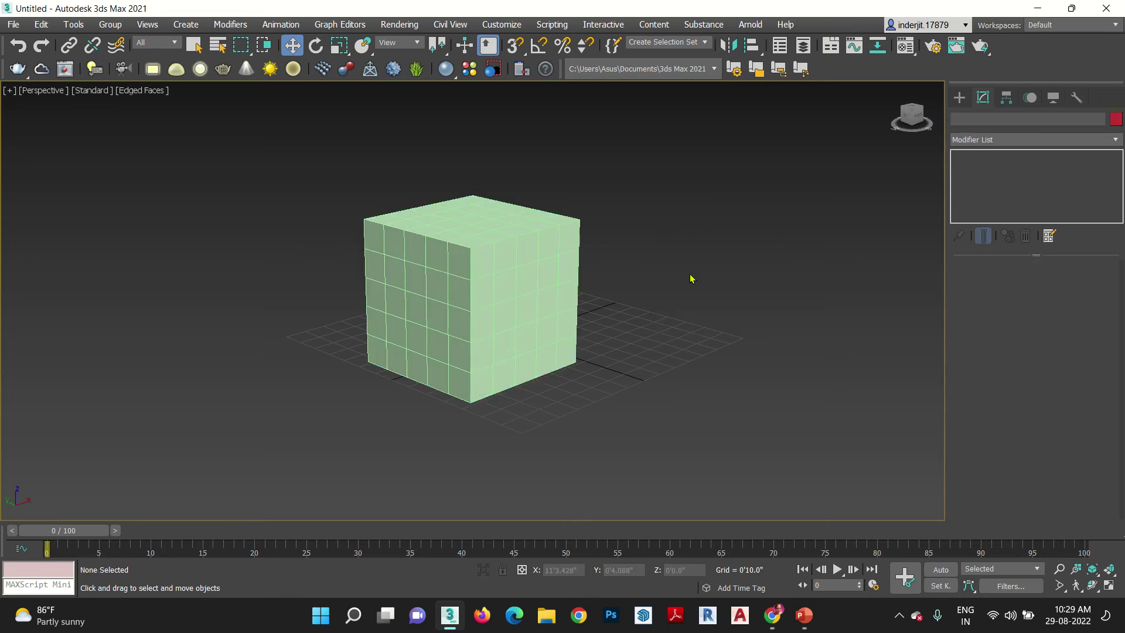
Select the remaining box, enter its Vertex level and close all parameter rollouts.
{"action": "left_click", "coordinate": [522, 306]}
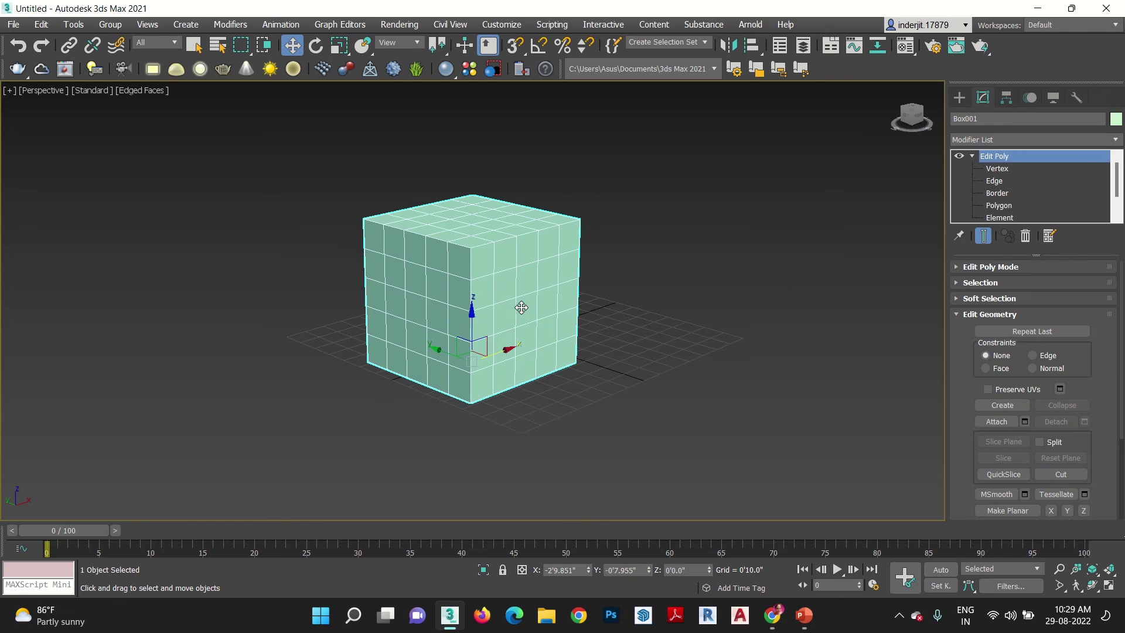
{"action": "left_click", "coordinate": [998, 170]}
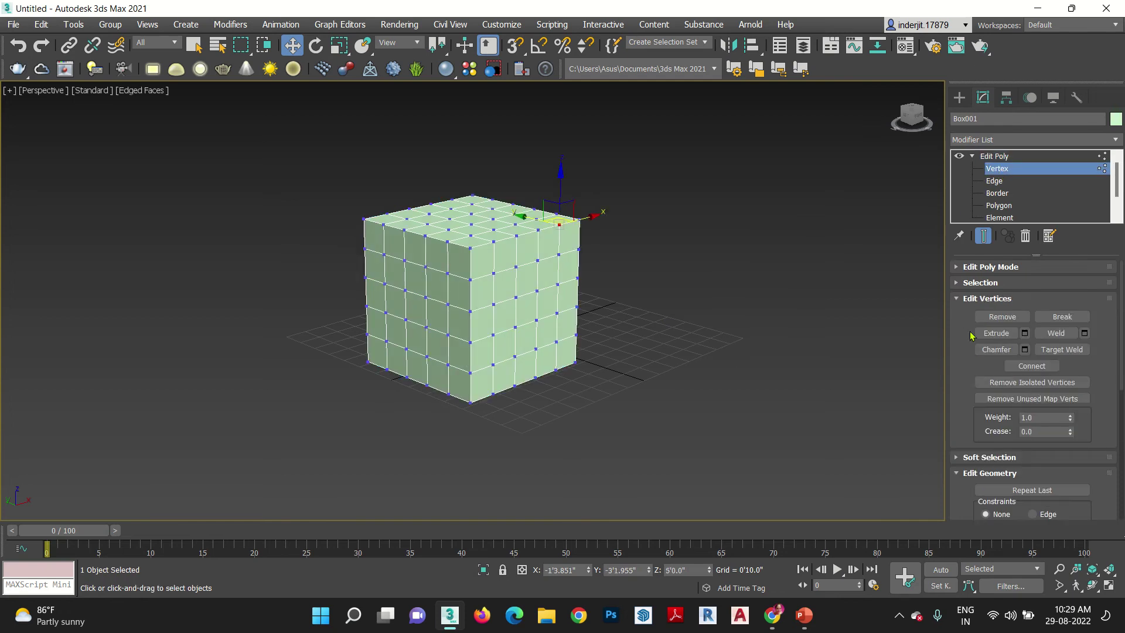
{"action": "right_click", "coordinate": [972, 335]}
{"action": "left_click", "coordinate": [995, 352]}
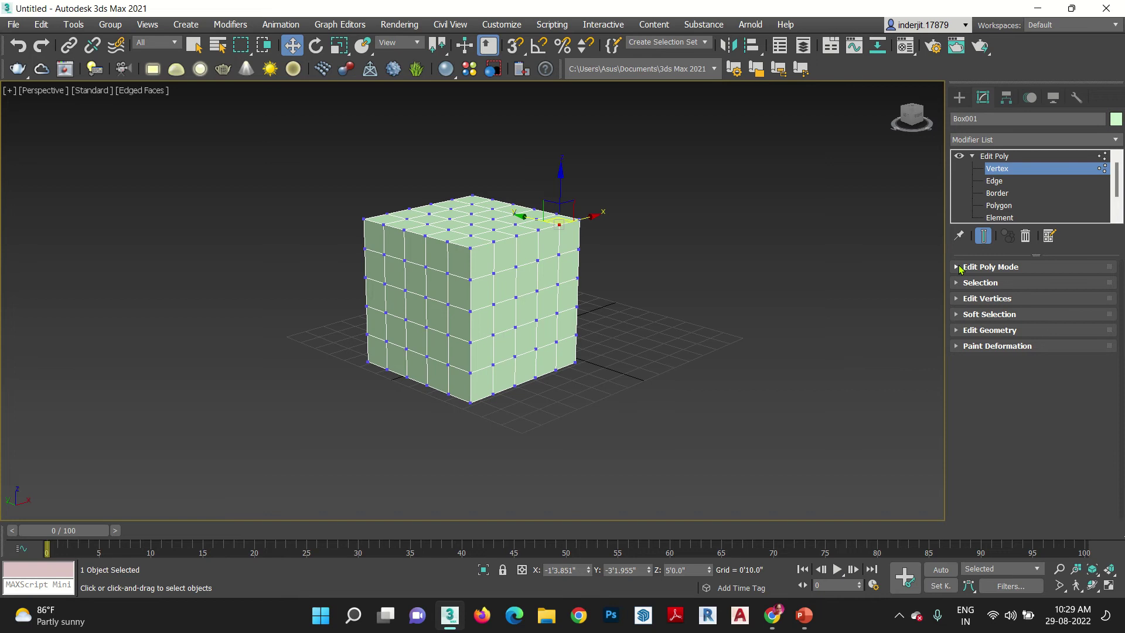
Examine the Edit Poly Mode rollout, and expand the Selection rollout to review its sub-object level options.
{"action": "left_click", "coordinate": [961, 267]}
{"action": "left_click", "coordinate": [961, 267]}
{"action": "left_click", "coordinate": [957, 282]}
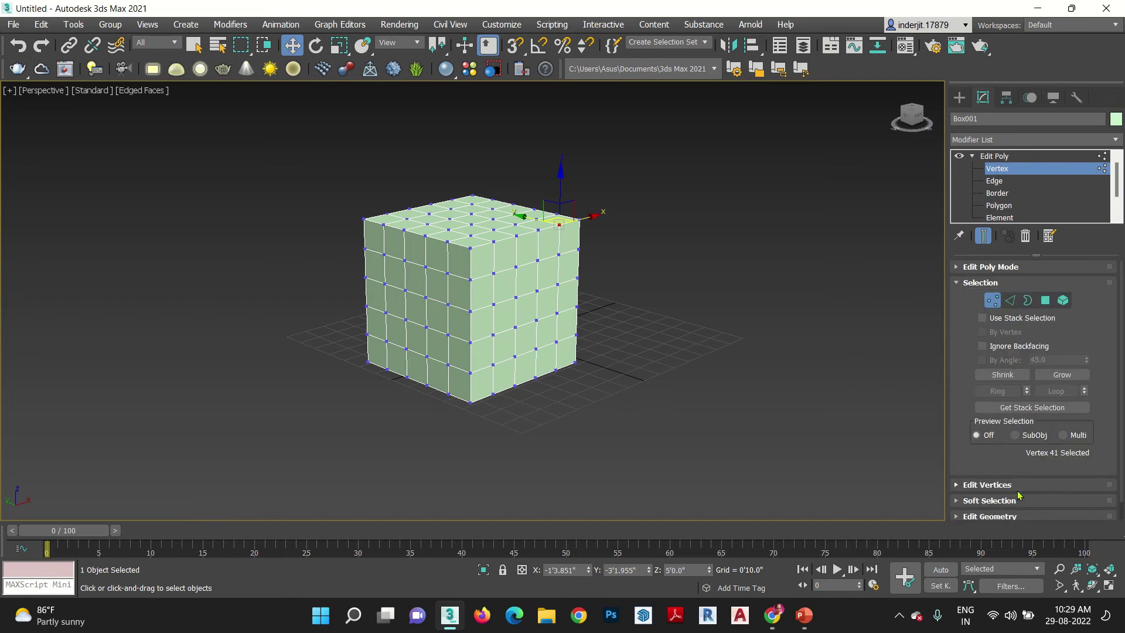
{"action": "mouse_move", "coordinate": [607, 340]}
{"action": "middle_mouse_down"}
{"action": "mouse_move", "coordinate": [603, 374]}
{"action": "mouse_move", "coordinate": [648, 439]}
{"action": "mouse_move", "coordinate": [641, 351]}
{"action": "mouse_move", "coordinate": [615, 339]}
{"action": "middle_mouse_up"}
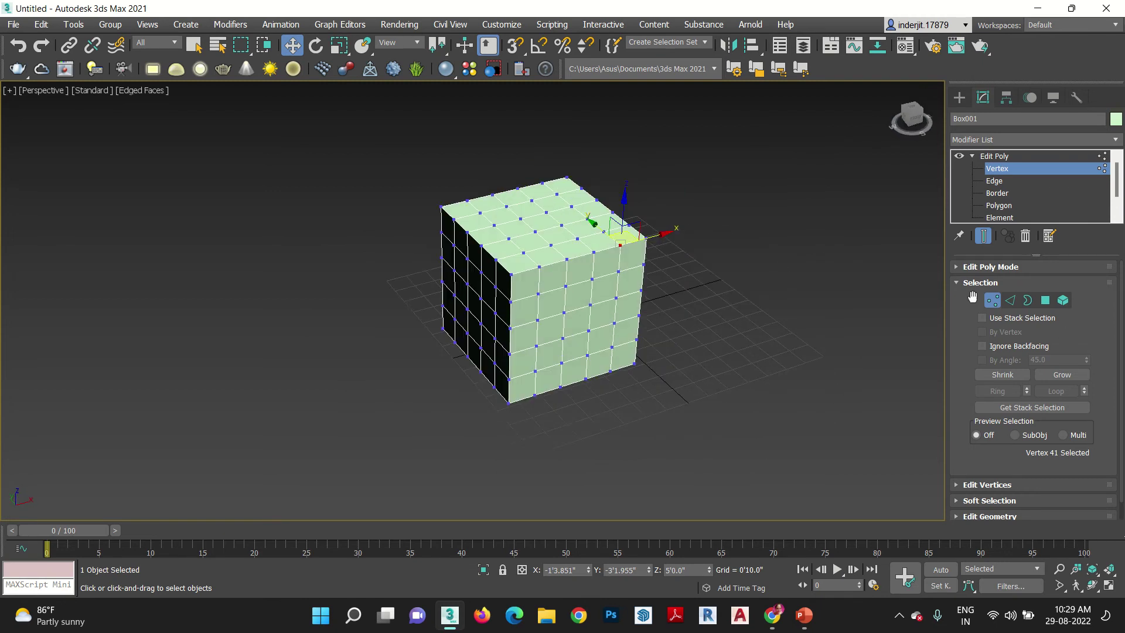
{"action": "left_click", "coordinate": [992, 300]}
{"action": "left_click", "coordinate": [994, 301]}
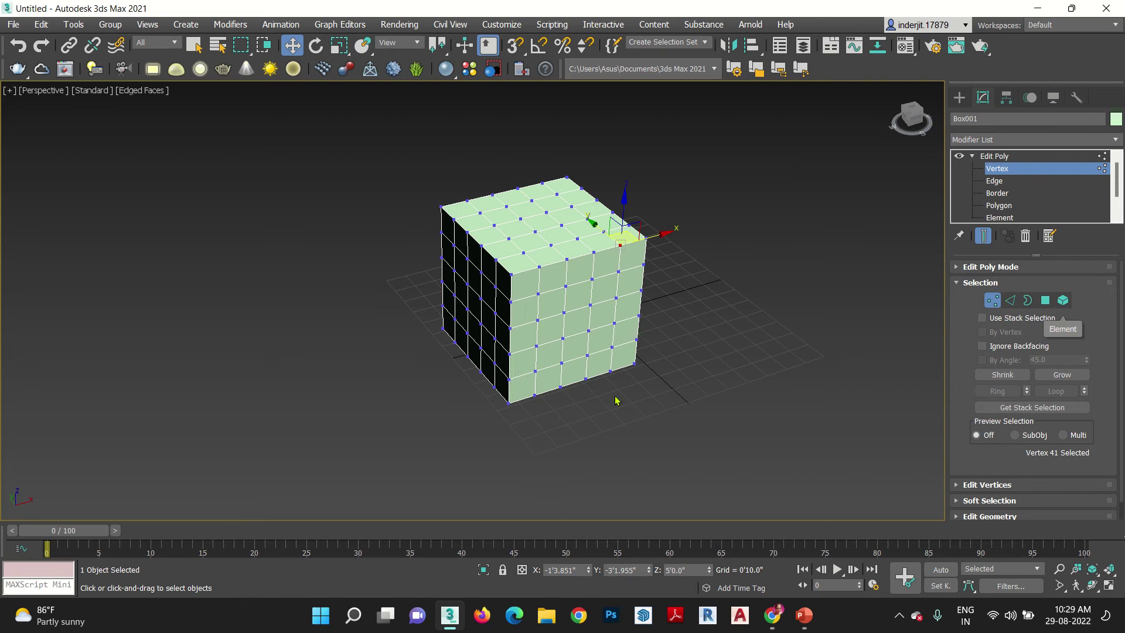
With Ignore Backfacing off, select all the box's vertices from the front view, check the back side, and clear the selection.
{"action": "mouse_move", "coordinate": [615, 394]}
{"action": "middle_mouse_down", "text": "alt"}
{"action": "mouse_move", "coordinate": [620, 431]}
{"action": "mouse_move", "coordinate": [613, 397]}
{"action": "middle_mouse_up", "text": "alt"}
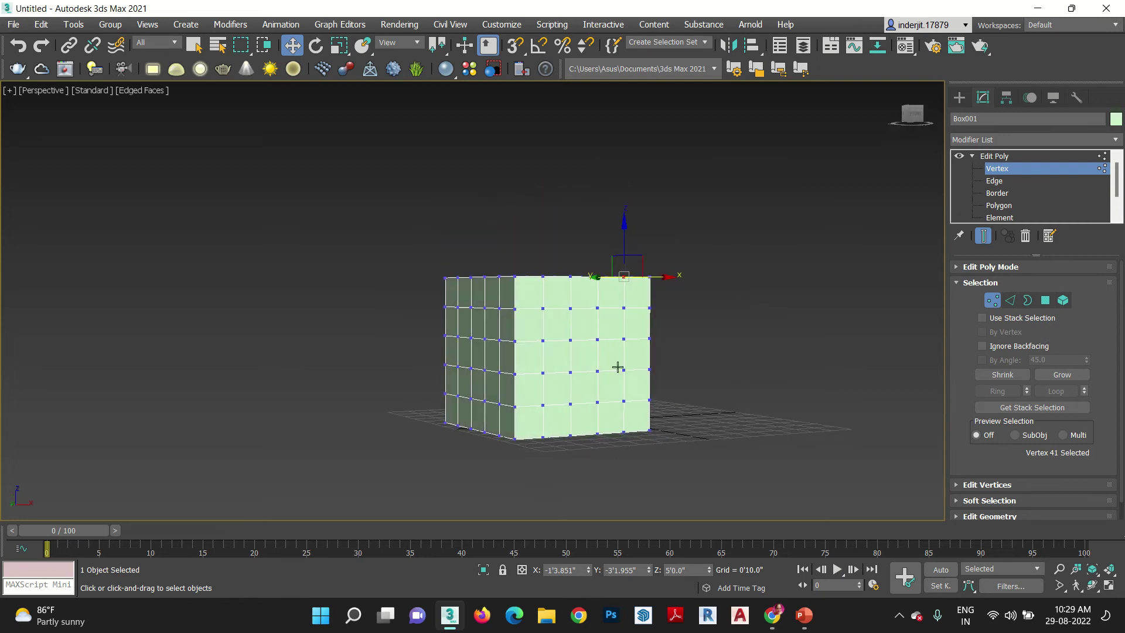
{"action": "left_click", "coordinate": [918, 119]}
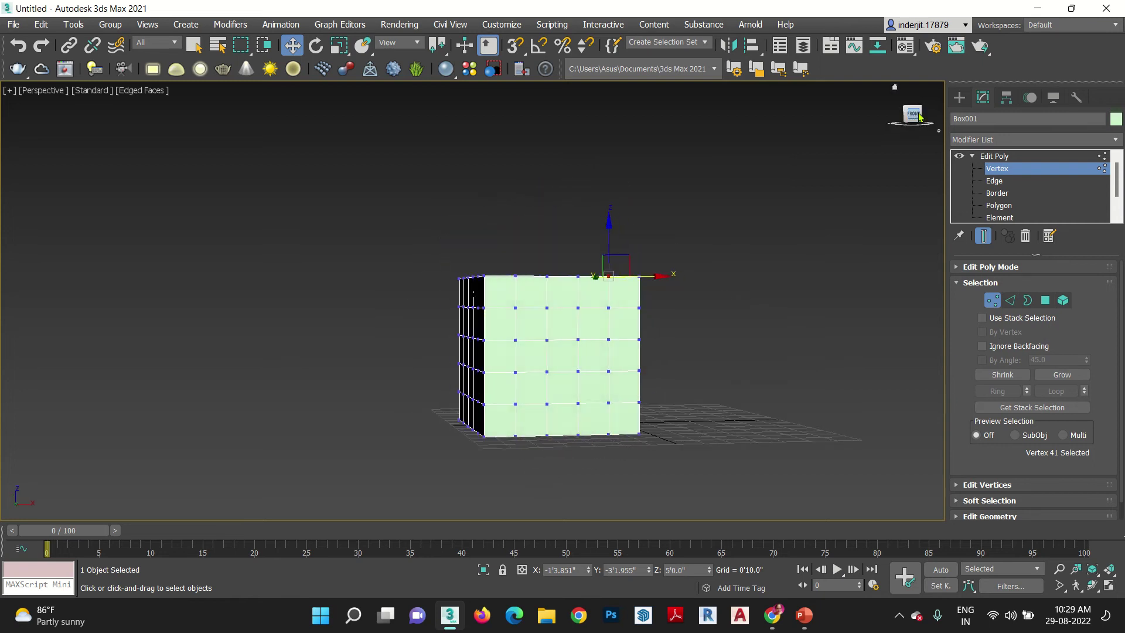
{"action": "left_click", "coordinate": [739, 471]}
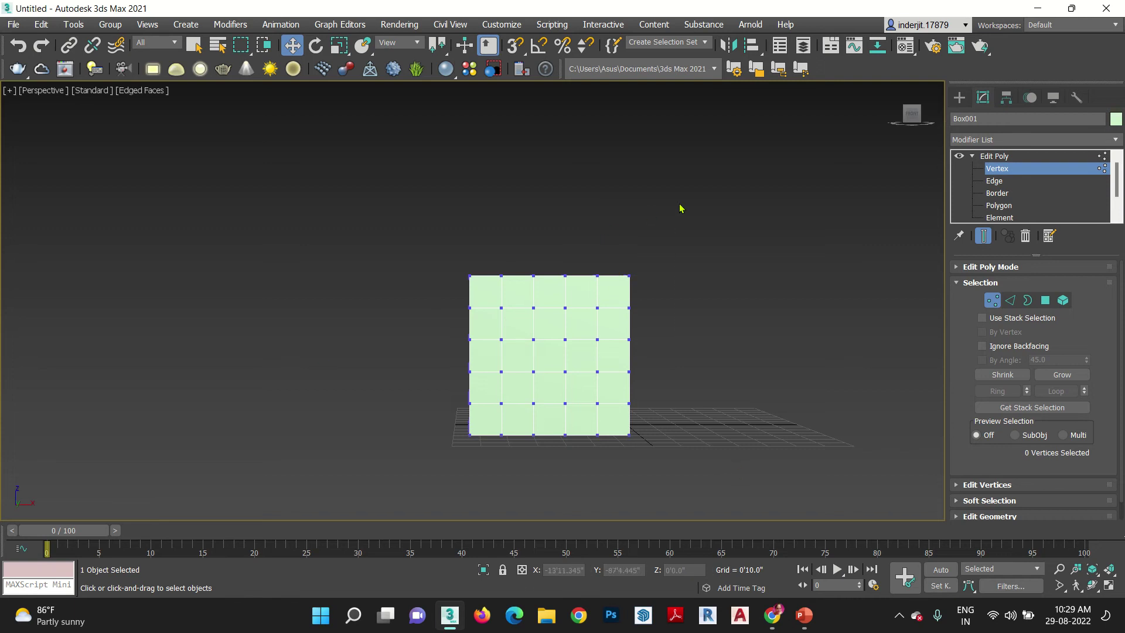
{"action": "left_click_drag", "start_coordinate": [680, 208], "coordinate": [356, 518]}
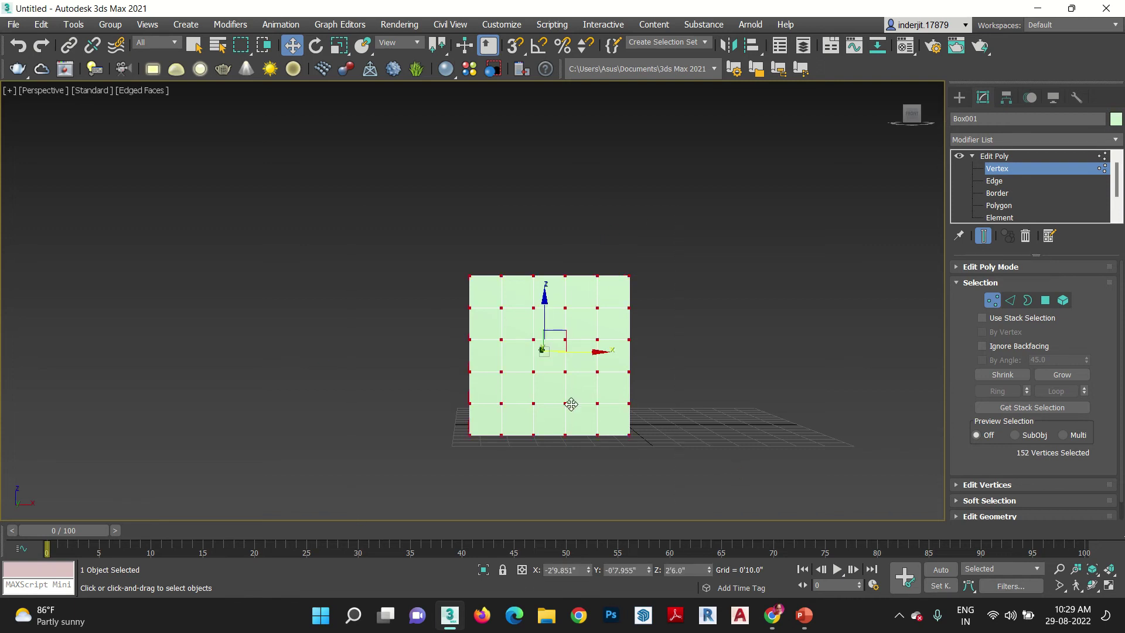
{"action": "middle_click_drag", "start_coordinate": [568, 402], "coordinate": [331, 394], "text": "alt"}
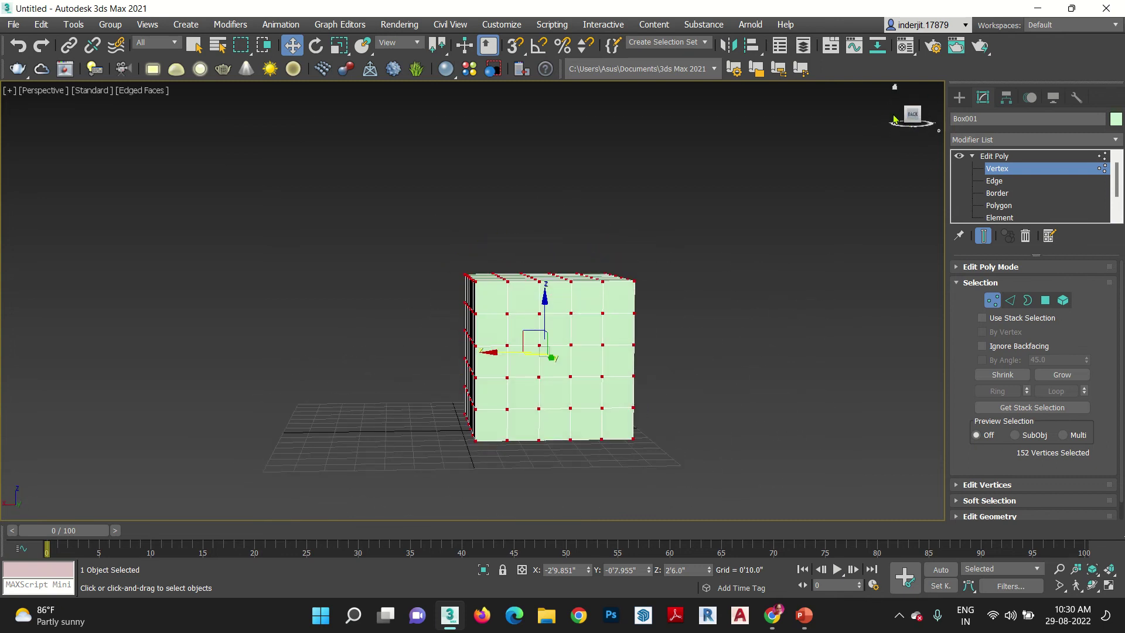
{"action": "left_click", "coordinate": [894, 91]}
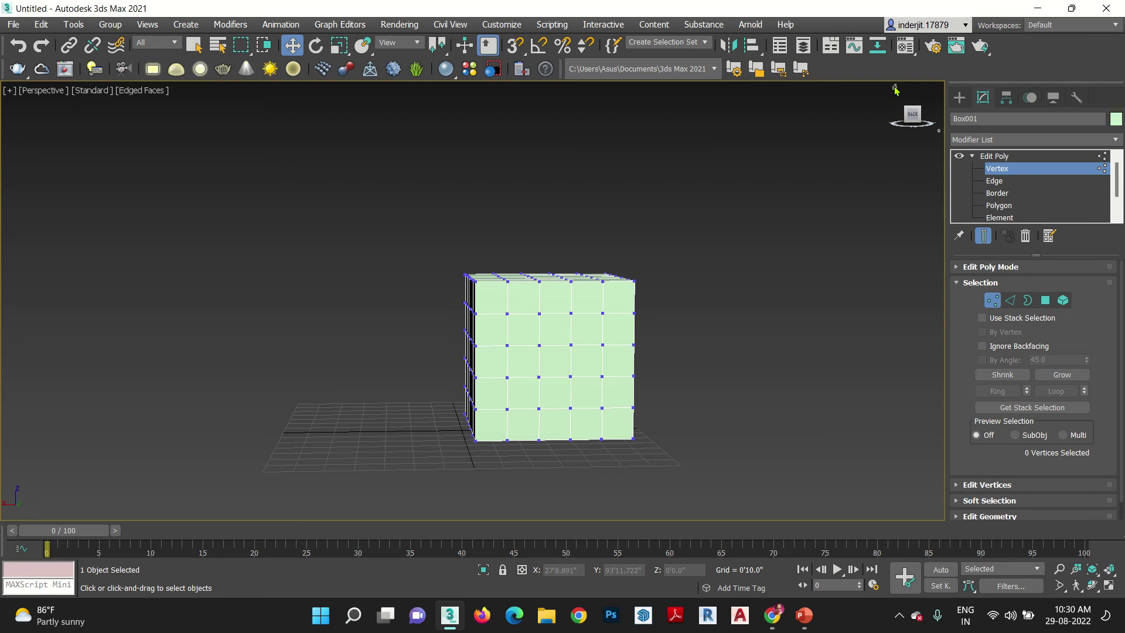
Turn on Ignore Backfacing, select the front face's vertices from the front view, and inspect the selection on the other sides.
{"action": "left_click", "coordinate": [893, 88]}
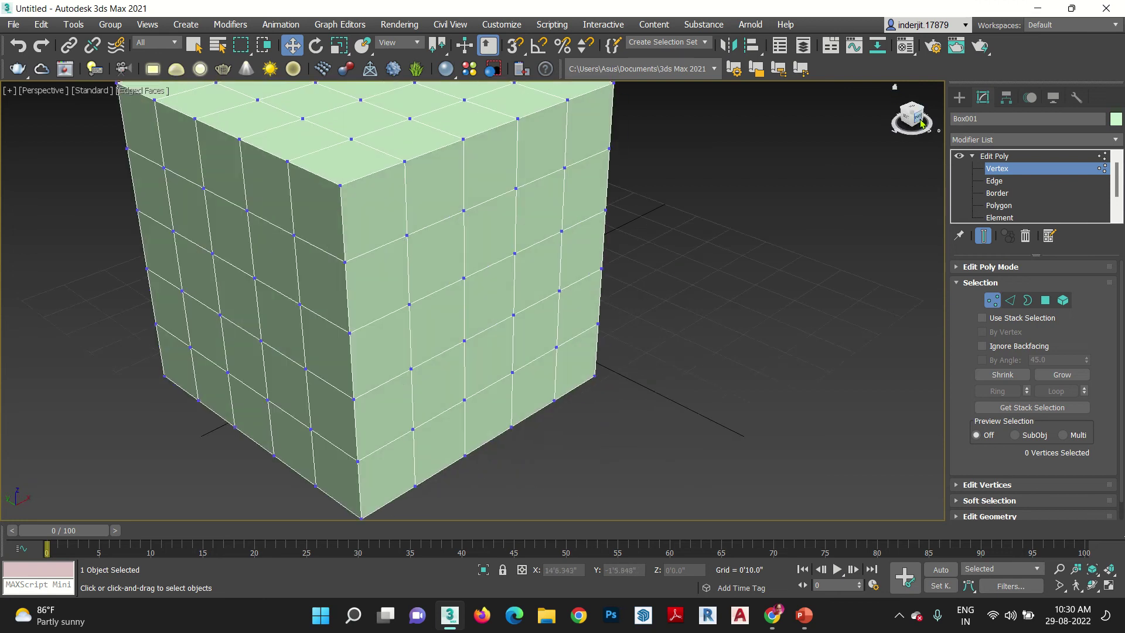
{"action": "left_click", "coordinate": [922, 123]}
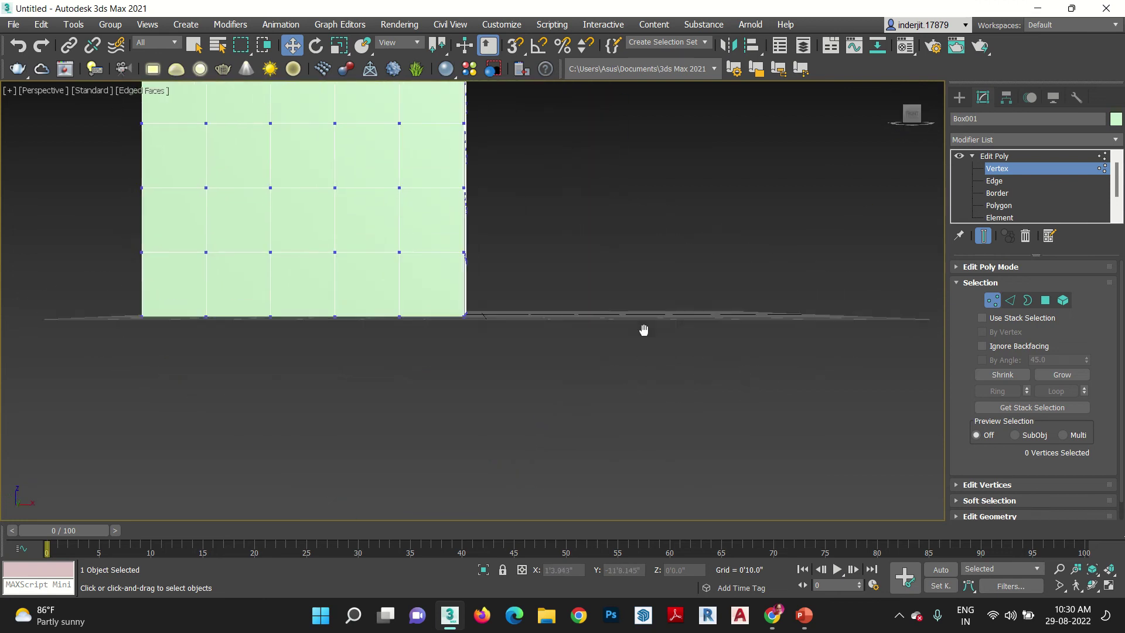
{"action": "middle_click_drag", "start_coordinate": [764, 395], "coordinate": [747, 401], "text": "alt"}
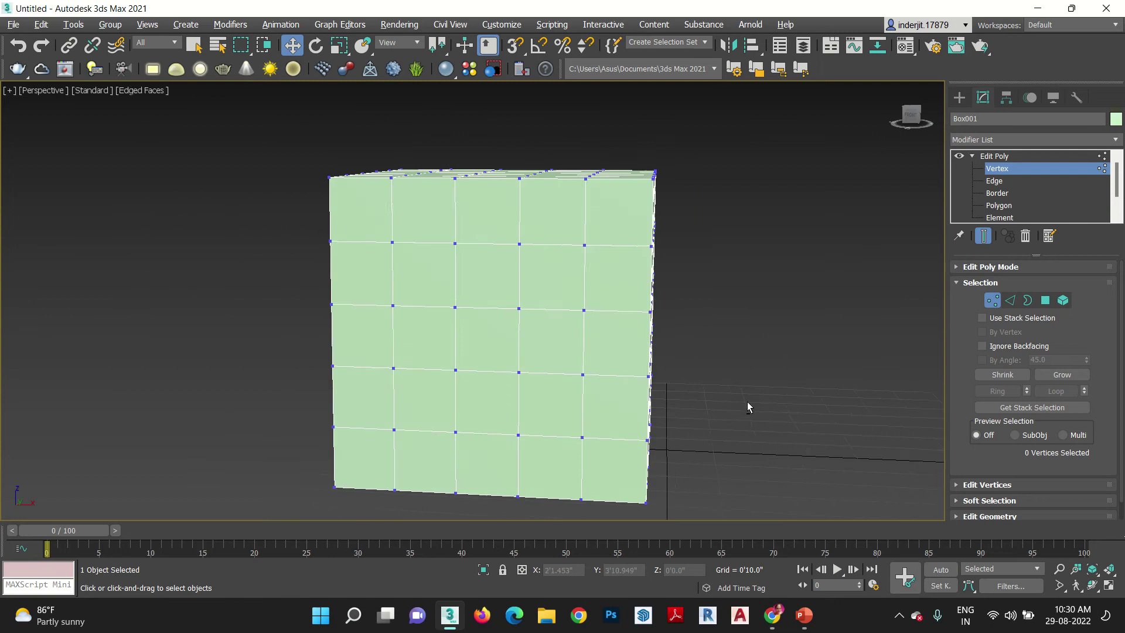
{"action": "left_click", "coordinate": [909, 117]}
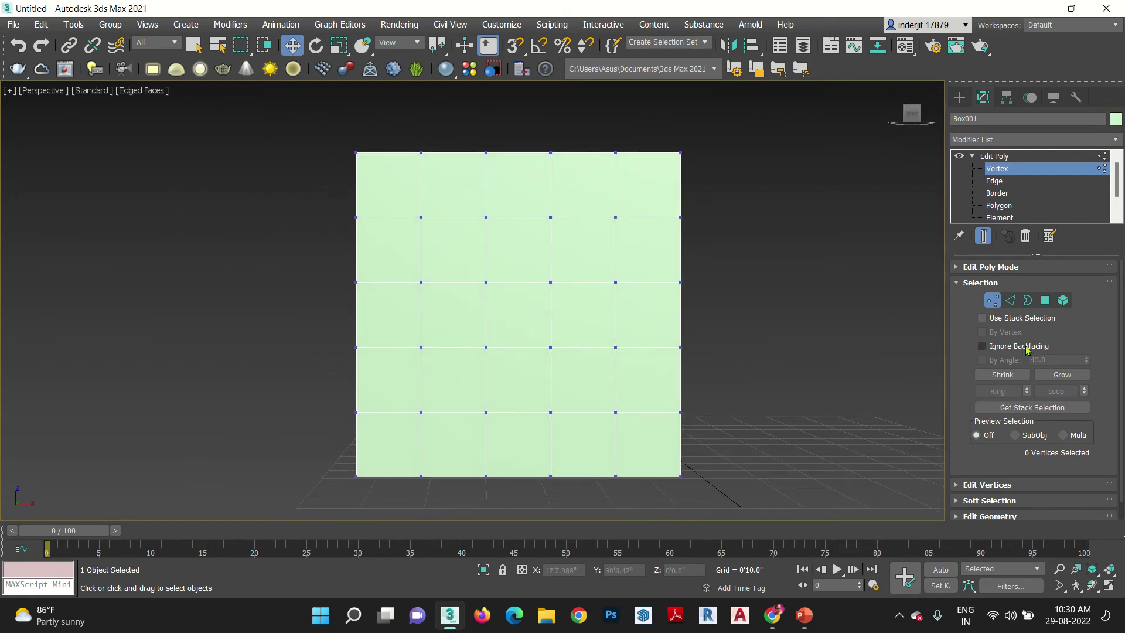
{"action": "left_click_drag", "start_coordinate": [760, 90], "coordinate": [262, 509]}
{"action": "mouse_move", "coordinate": [913, 120]}
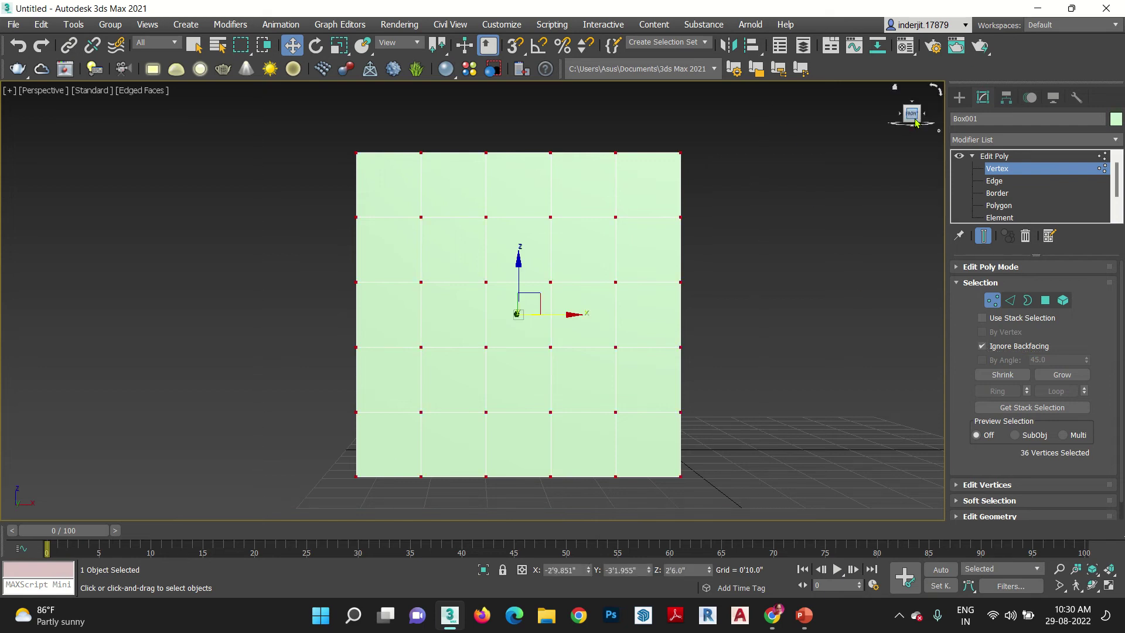
{"action": "middle_click_drag", "start_coordinate": [624, 311], "coordinate": [595, 339]}
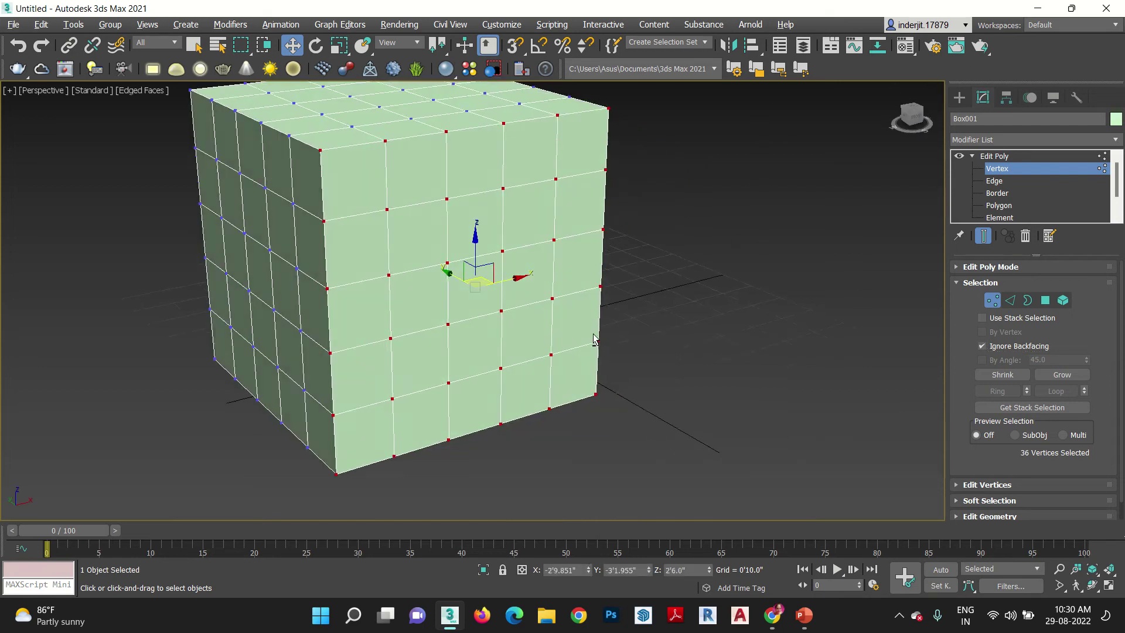
{"action": "scroll", "coordinate": [647, 254], "scroll_direction": "down", "scroll_amount": 5}
{"action": "middle_click_drag", "start_coordinate": [647, 254], "coordinate": [656, 328], "text": "alt"}
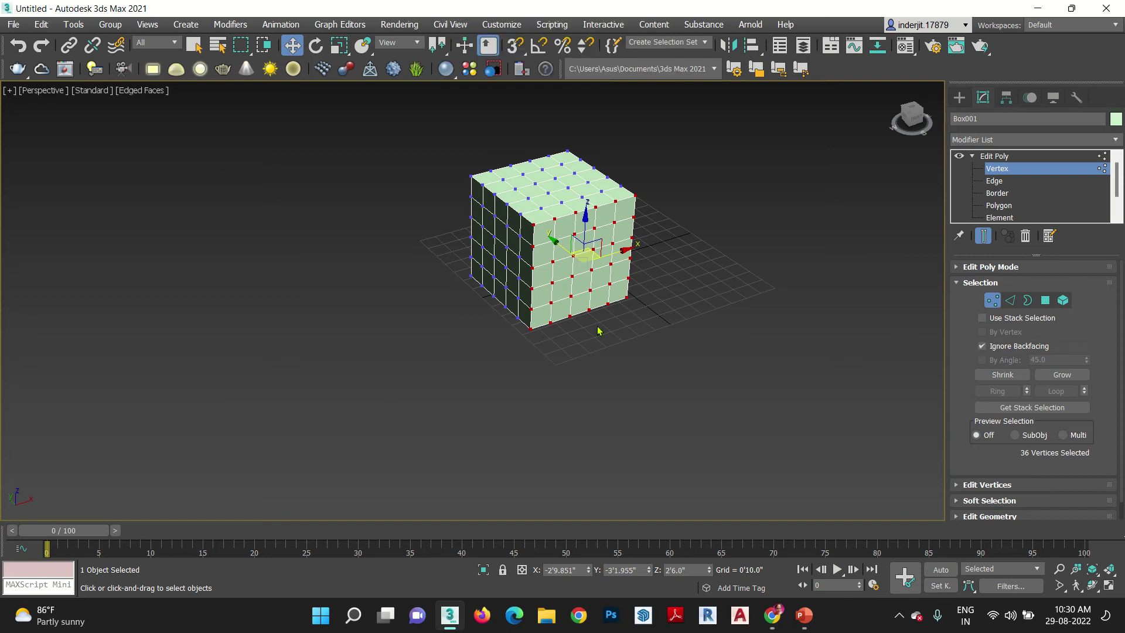
Clear the selection, turn off Ignore Backfacing and select a single vertex on the box's front face.
{"action": "left_click", "coordinate": [629, 359]}
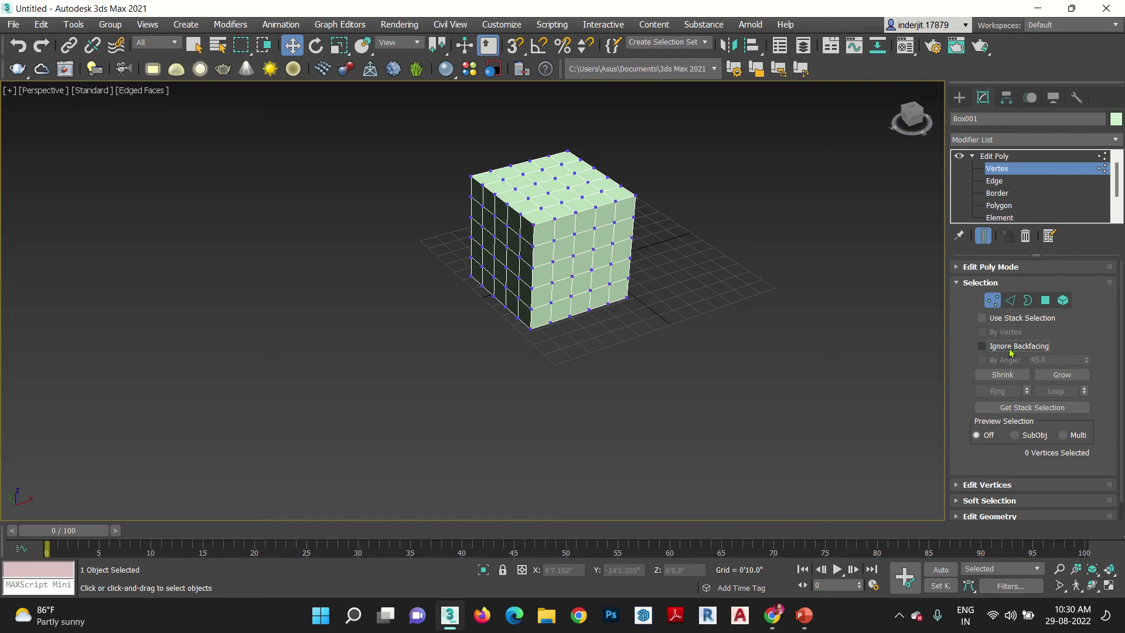
{"action": "left_click", "coordinate": [593, 250]}
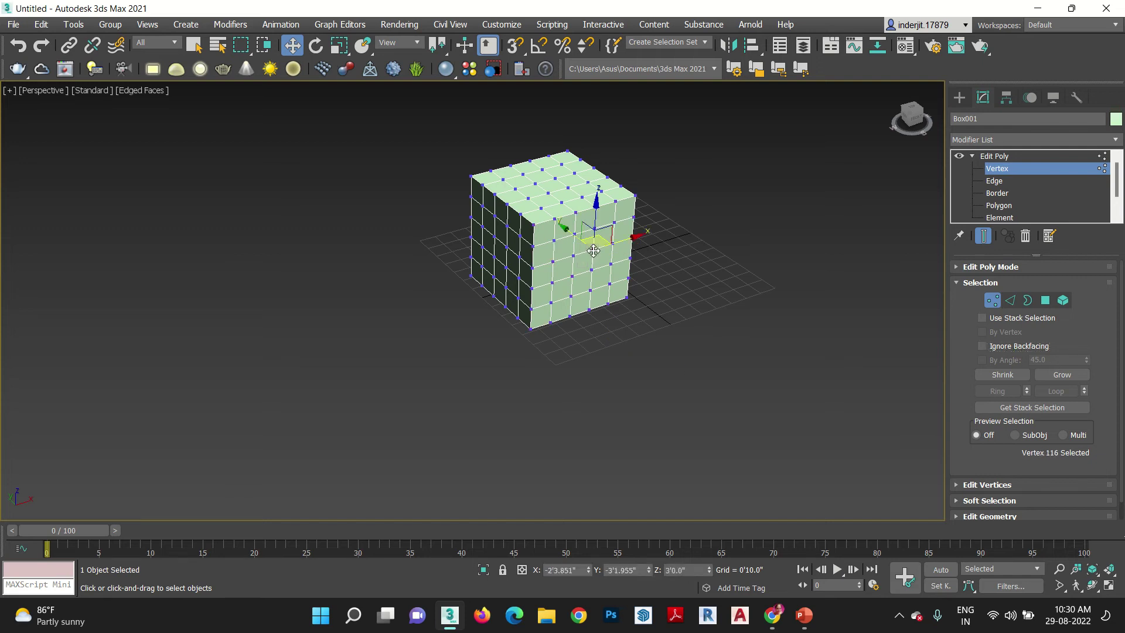
Grow the vertex selection five times outward from the single selected vertex on the box's front face.
{"action": "middle_click_drag", "start_coordinate": [624, 334], "coordinate": [618, 350]}
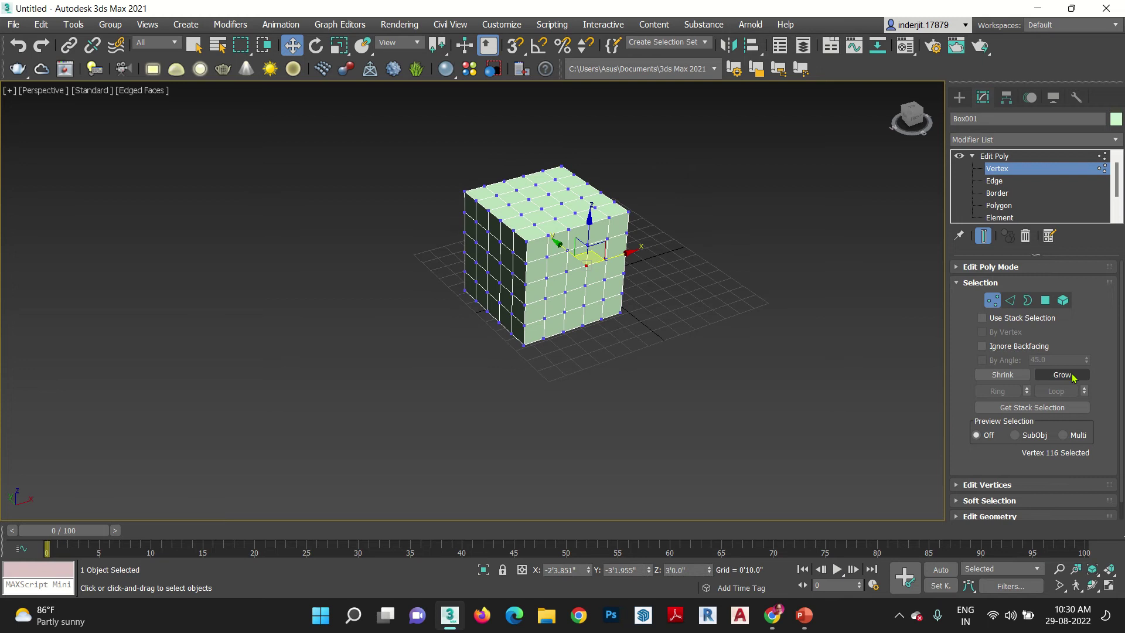
{"action": "left_click", "coordinate": [1072, 378]}
{"action": "left_click", "coordinate": [1073, 378]}
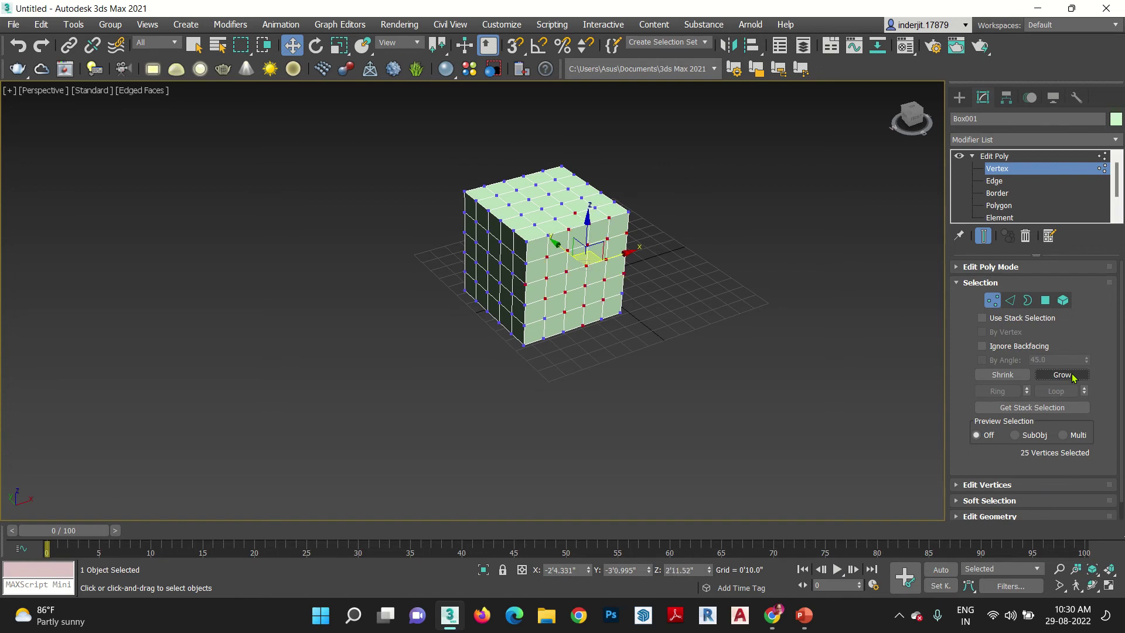
{"action": "left_click", "coordinate": [1073, 377]}
{"action": "left_click", "coordinate": [1073, 378]}
{"action": "left_click", "coordinate": [1072, 378]}
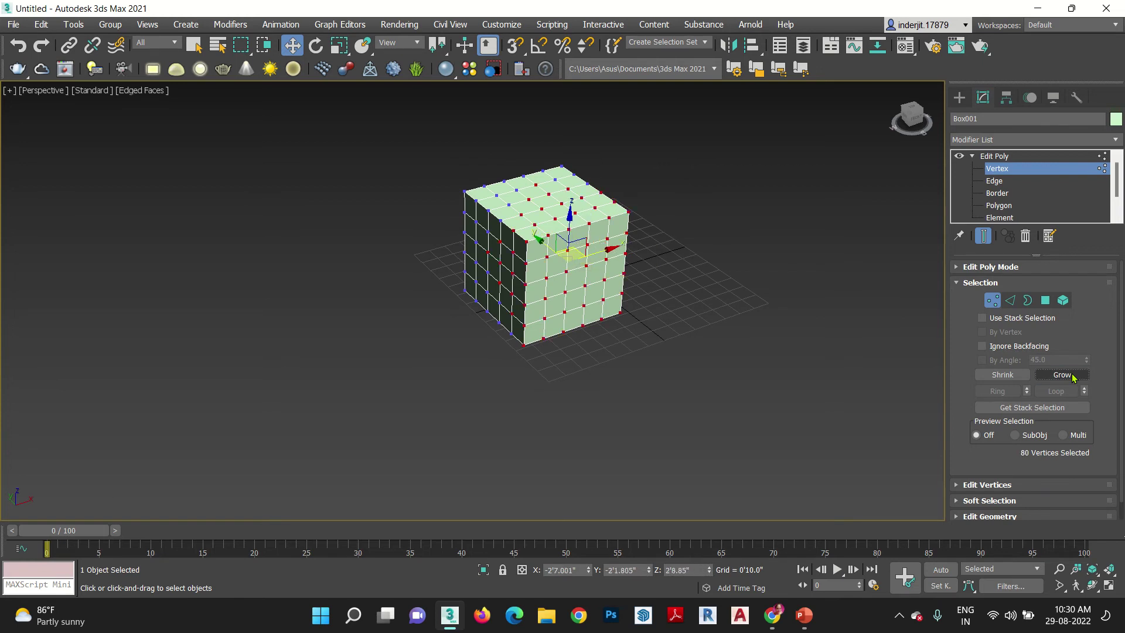
Shrink the vertex selection repeatedly until no vertices are selected.
{"action": "left_click", "coordinate": [999, 378]}
{"action": "left_click", "coordinate": [999, 378]}
{"action": "left_click", "coordinate": [998, 378]}
{"action": "left_click", "coordinate": [999, 377]}
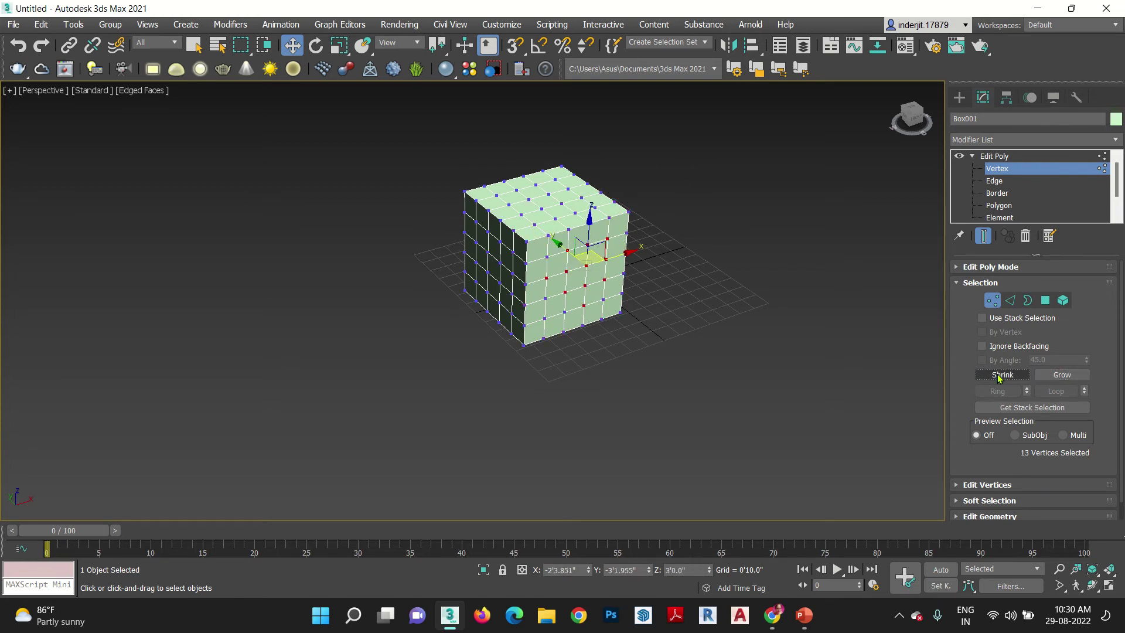
{"action": "left_click", "coordinate": [999, 375]}
{"action": "left_click", "coordinate": [999, 374]}
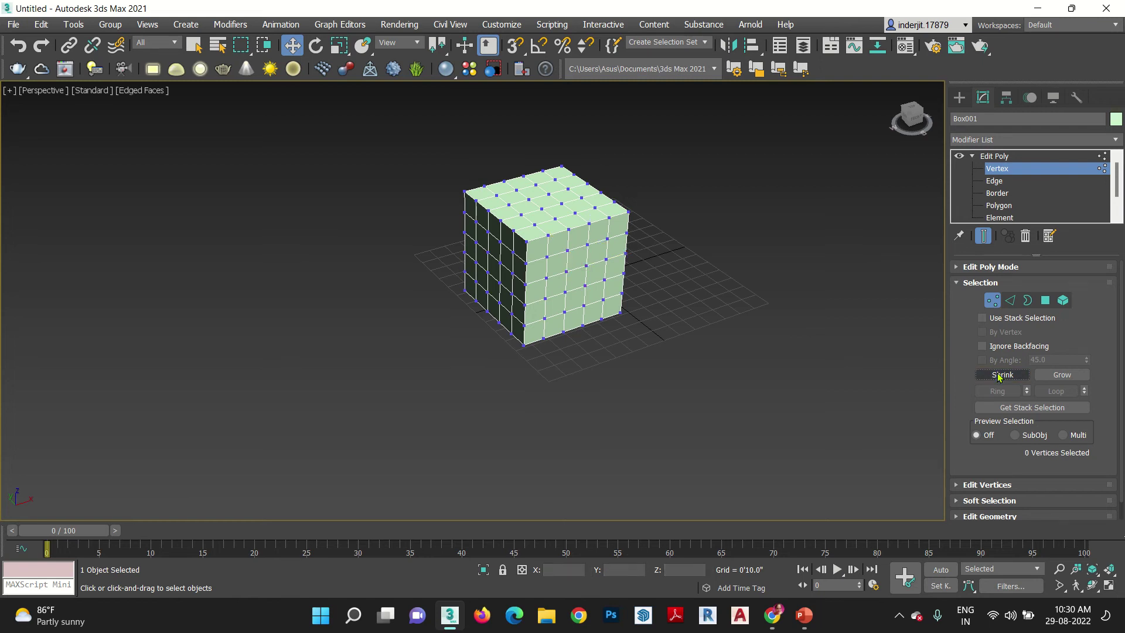
Collapse the Selection rollout, turn on Use Soft Selection and select an inner vertex on the box's top face.
{"action": "left_click", "coordinate": [957, 284]}
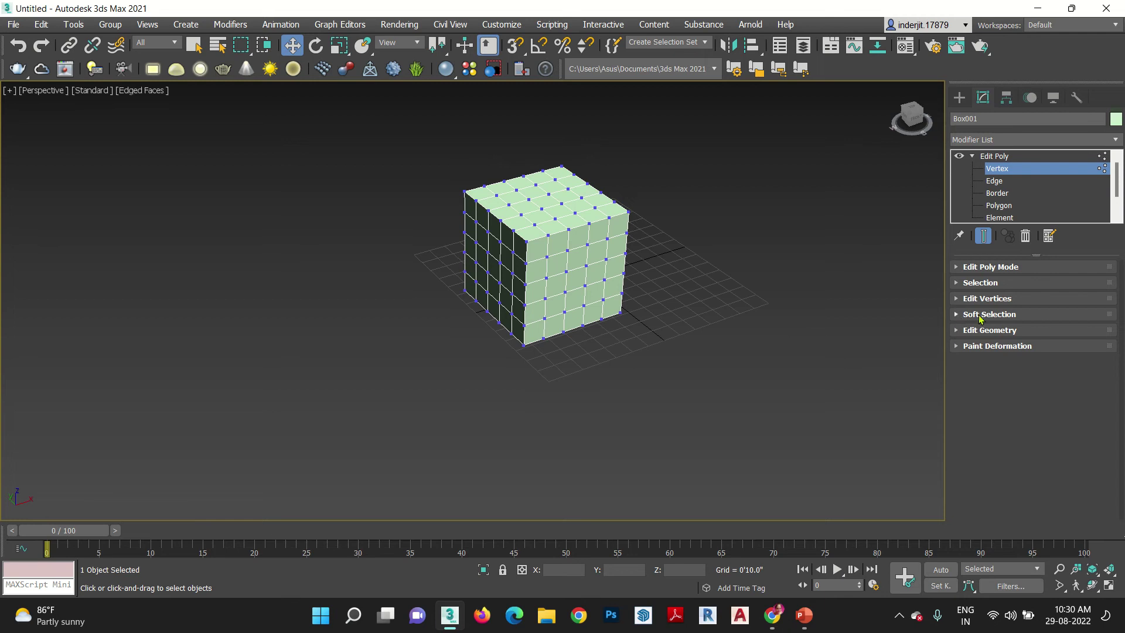
{"action": "left_click", "coordinate": [1024, 315]}
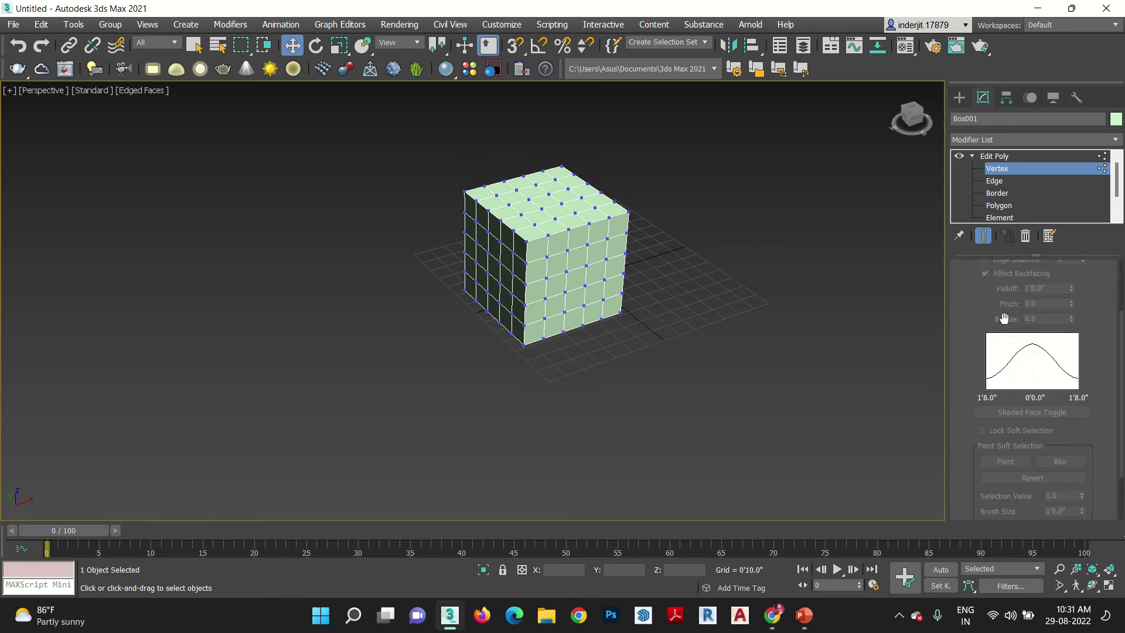
{"action": "left_click_drag", "start_coordinate": [991, 312], "coordinate": [985, 464]}
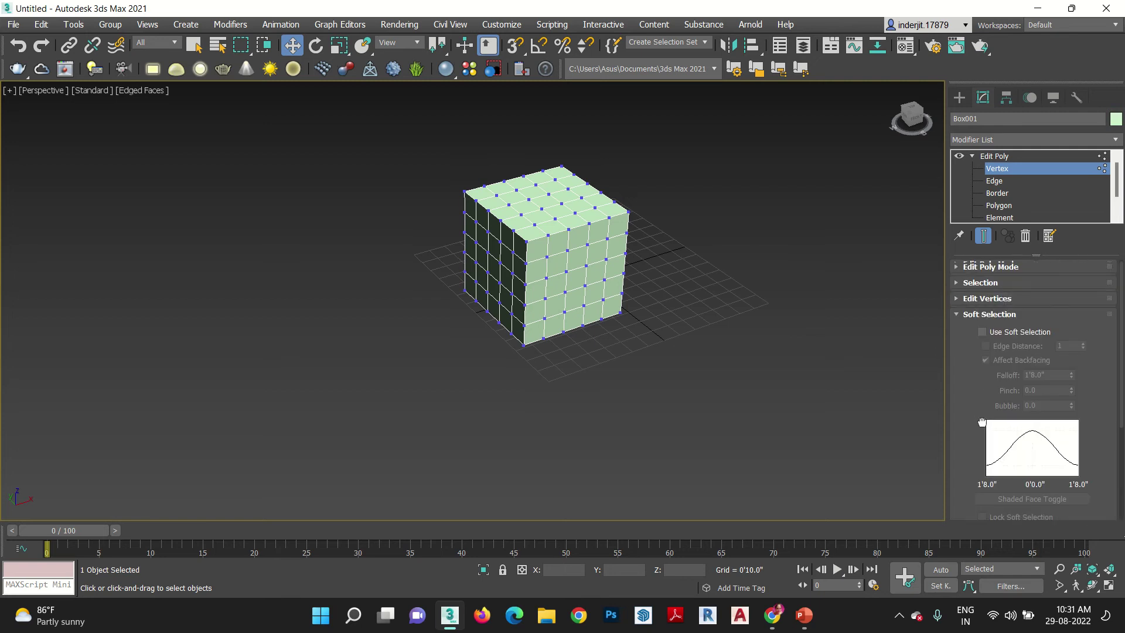
{"action": "left_click", "coordinate": [983, 333]}
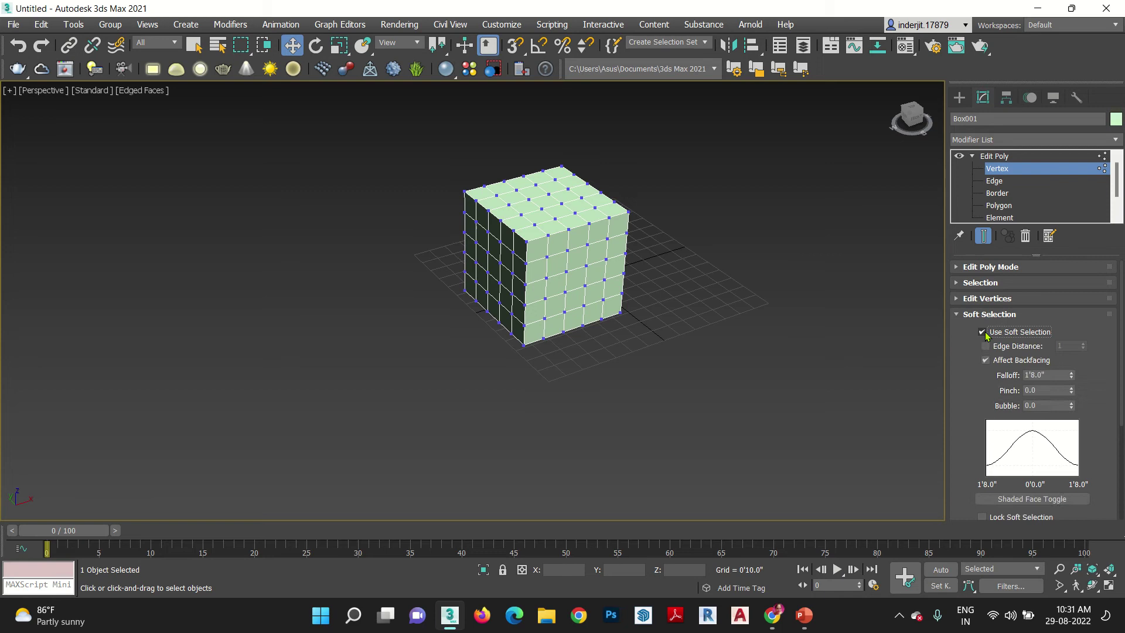
{"action": "left_click", "coordinate": [549, 193]}
{"action": "middle_click_drag", "start_coordinate": [597, 299], "coordinate": [602, 368]}
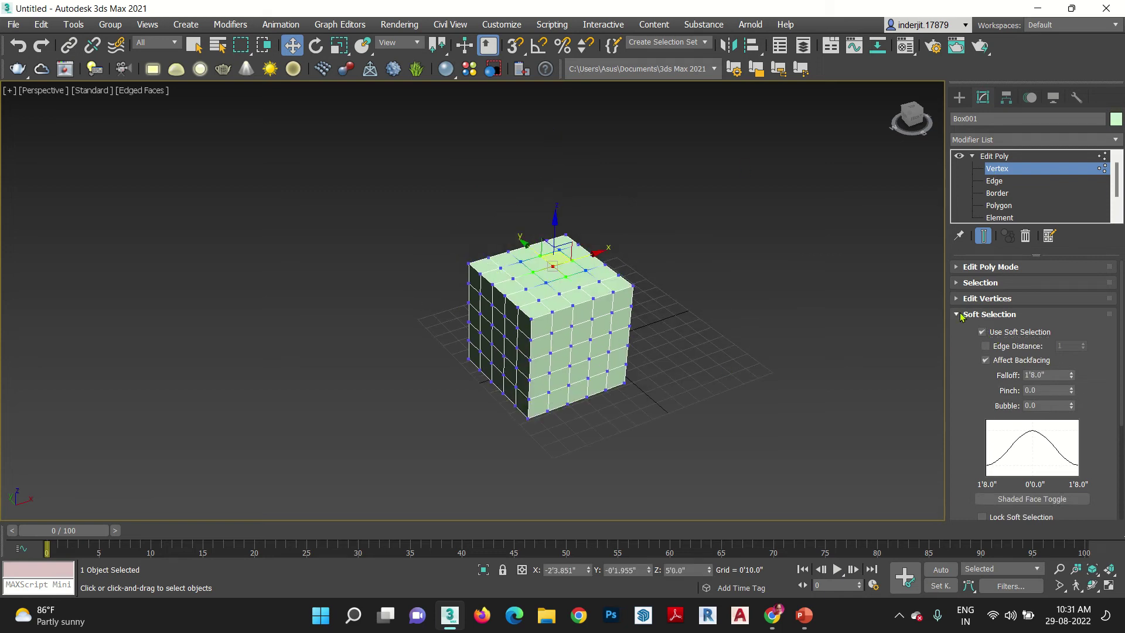
Turn off Use Soft Selection and add three neighbouring vertices so the top face's central square is selected.
{"action": "left_click", "coordinate": [982, 332]}
{"action": "scroll", "coordinate": [562, 280], "scroll_direction": "up", "scroll_amount": 5}
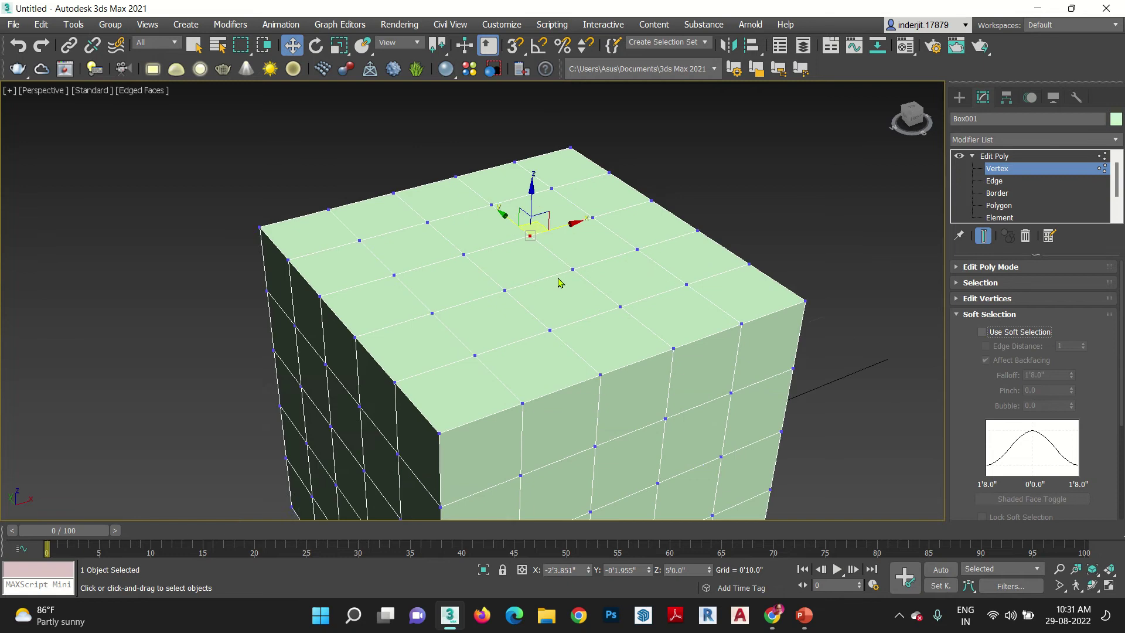
{"action": "scroll", "coordinate": [559, 304], "scroll_direction": "down", "scroll_amount": 2}
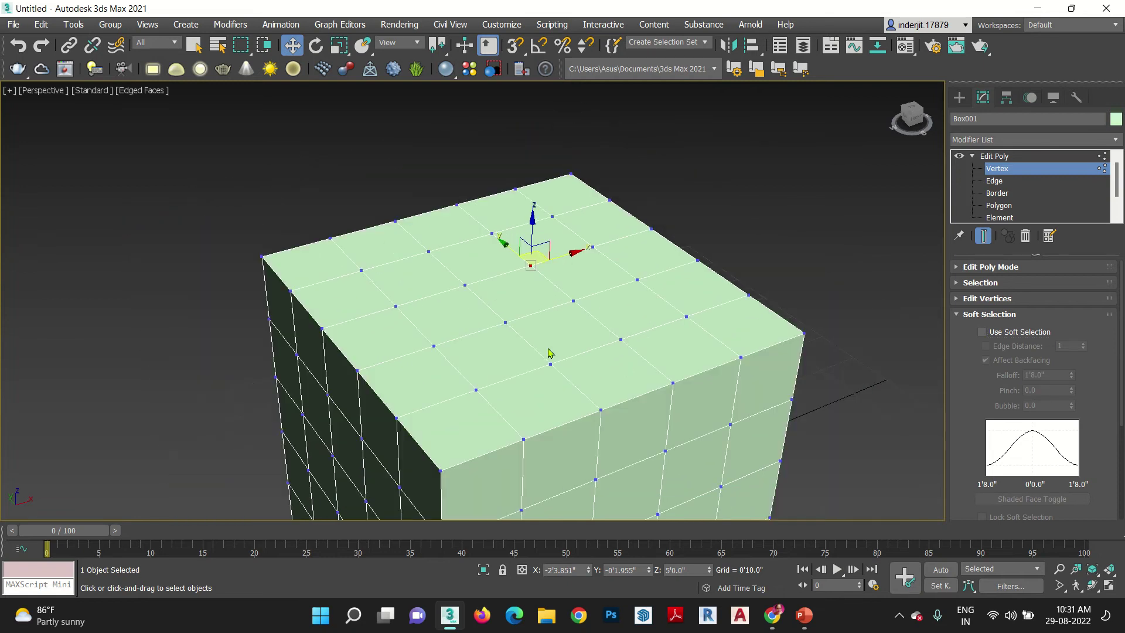
{"action": "left_click", "coordinate": [572, 300], "text": "ctrl"}
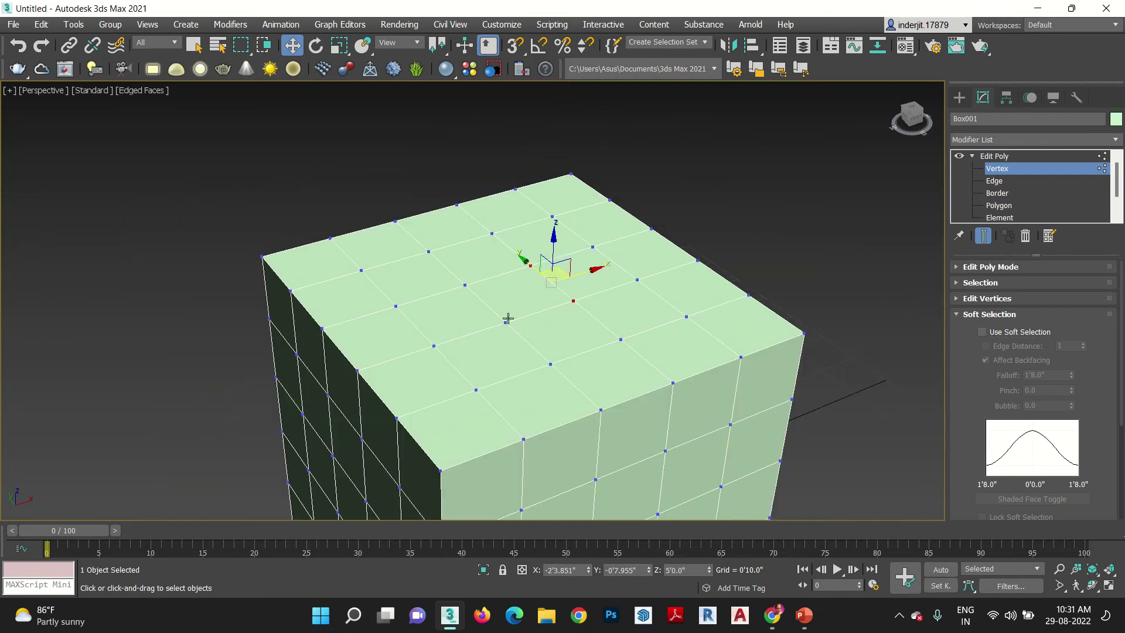
{"action": "left_click", "coordinate": [505, 322], "text": "ctrl"}
{"action": "left_click", "coordinate": [464, 285], "text": "ctrl"}
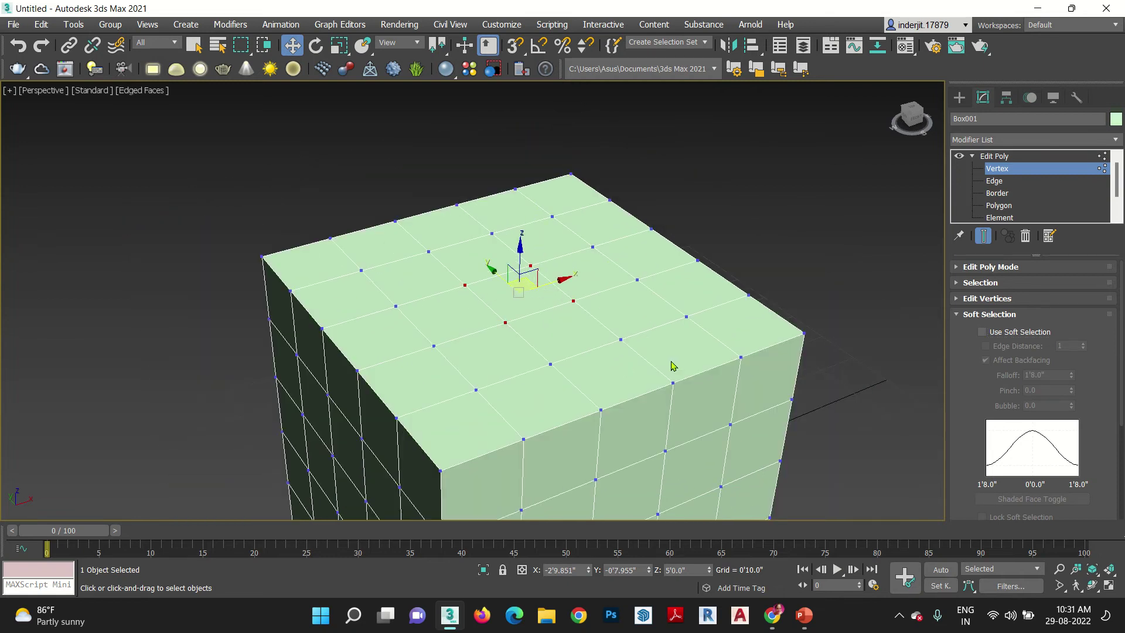
Raise the four central top vertices about 2'3" without soft selection, inspect the shape from several sides, and undo the move.
{"action": "middle_click_drag", "start_coordinate": [672, 372], "coordinate": [693, 349]}
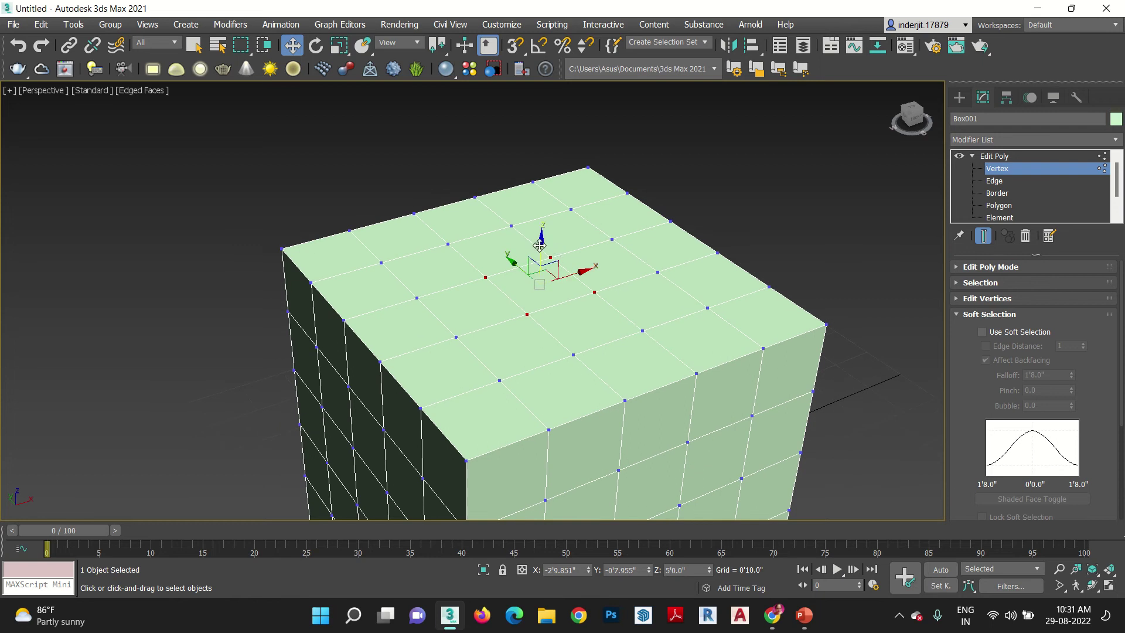
{"action": "left_click_drag", "start_coordinate": [539, 244], "coordinate": [558, 82]}
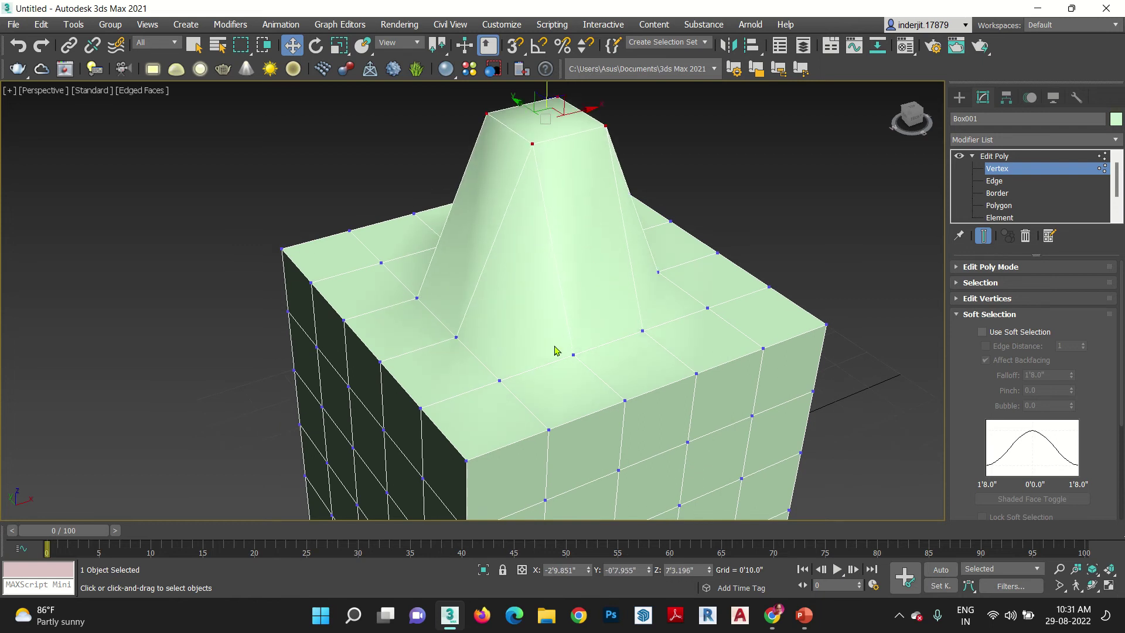
{"action": "middle_click_drag", "start_coordinate": [555, 349], "coordinate": [416, 349], "text": "alt"}
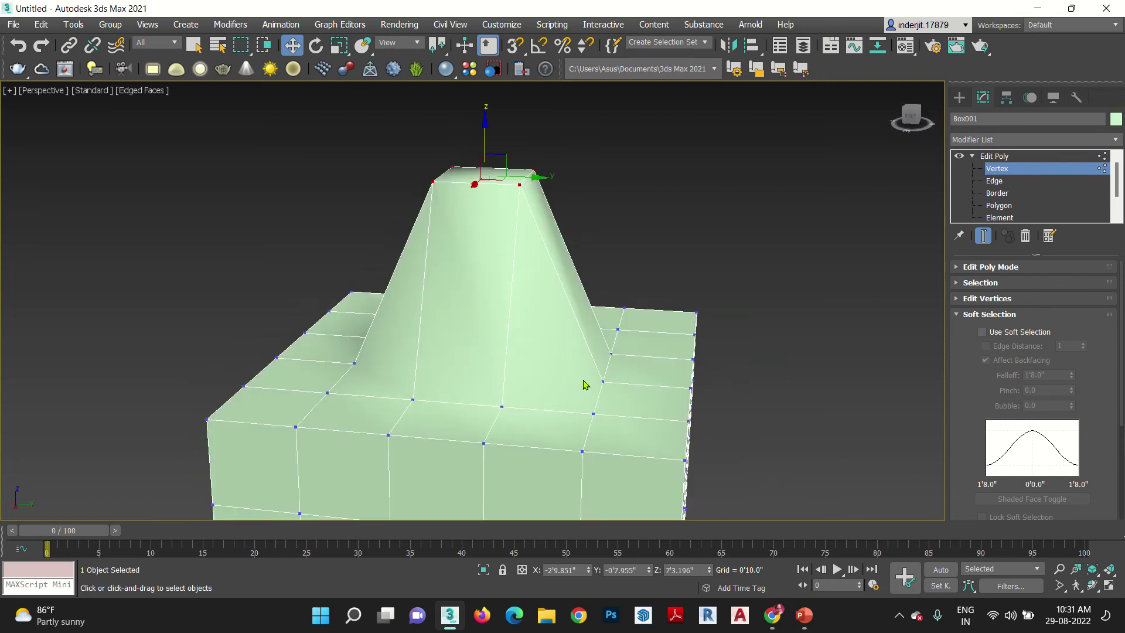
{"action": "middle_click_drag", "start_coordinate": [519, 327], "coordinate": [403, 377], "text": "alt"}
{"action": "key", "text": "ctrl+z"}
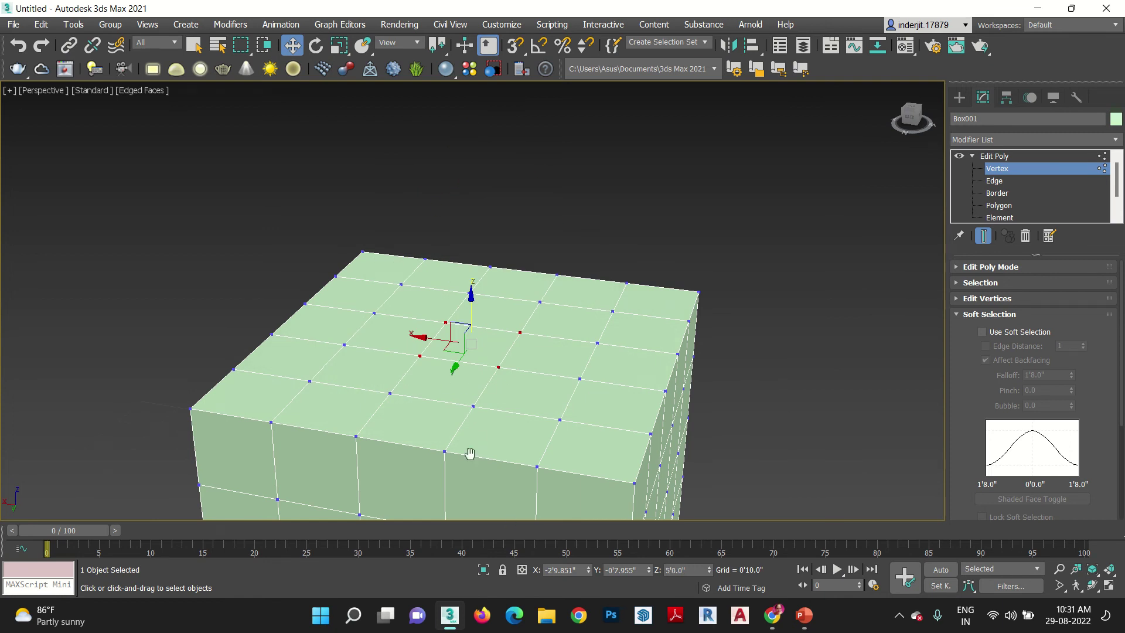
Turn on Use Soft Selection for the four central vertices and increase the Falloff to about 3'4".
{"action": "middle_click_drag", "start_coordinate": [467, 451], "coordinate": [484, 384]}
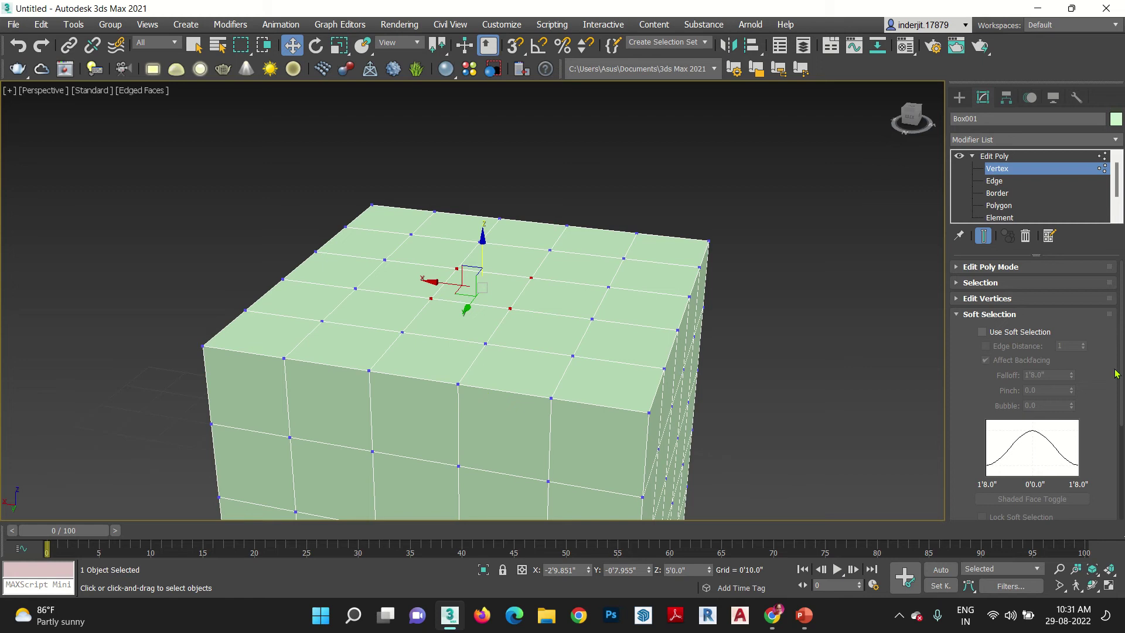
{"action": "left_click", "coordinate": [1018, 332]}
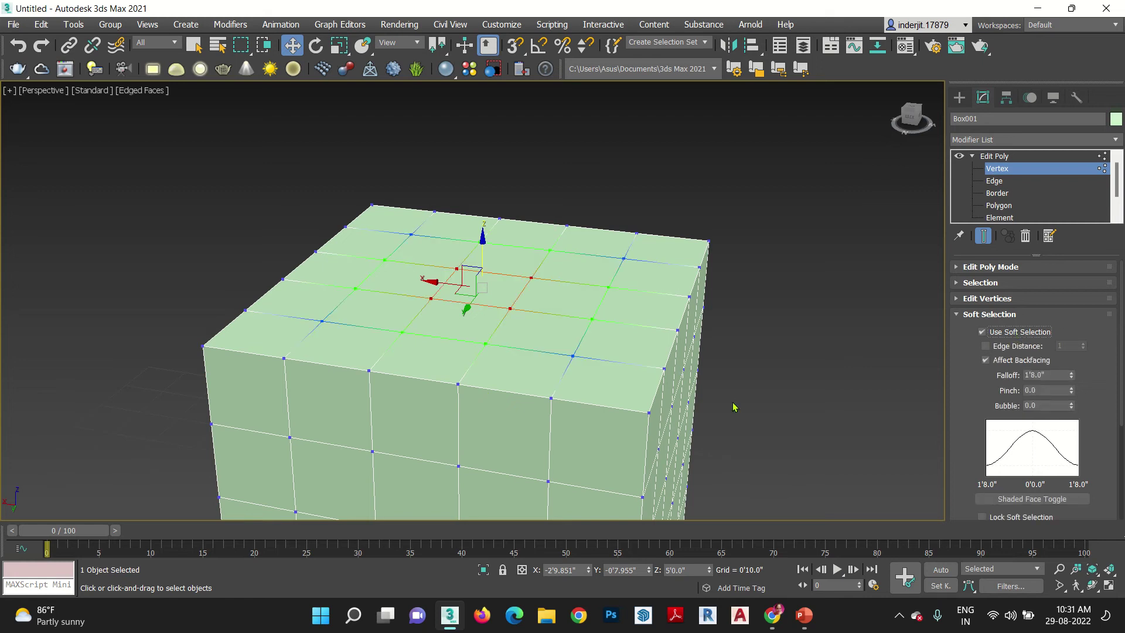
{"action": "middle_click_drag", "start_coordinate": [567, 379], "coordinate": [567, 385], "text": "alt"}
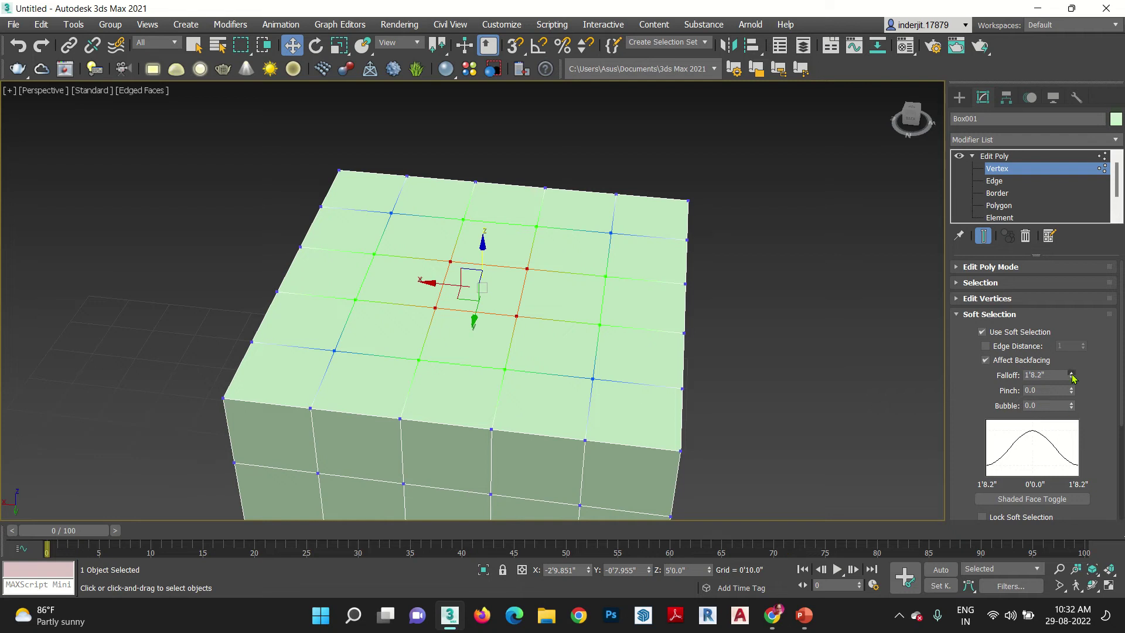
{"action": "left_click_drag", "start_coordinate": [1072, 378], "coordinate": [1079, 337]}
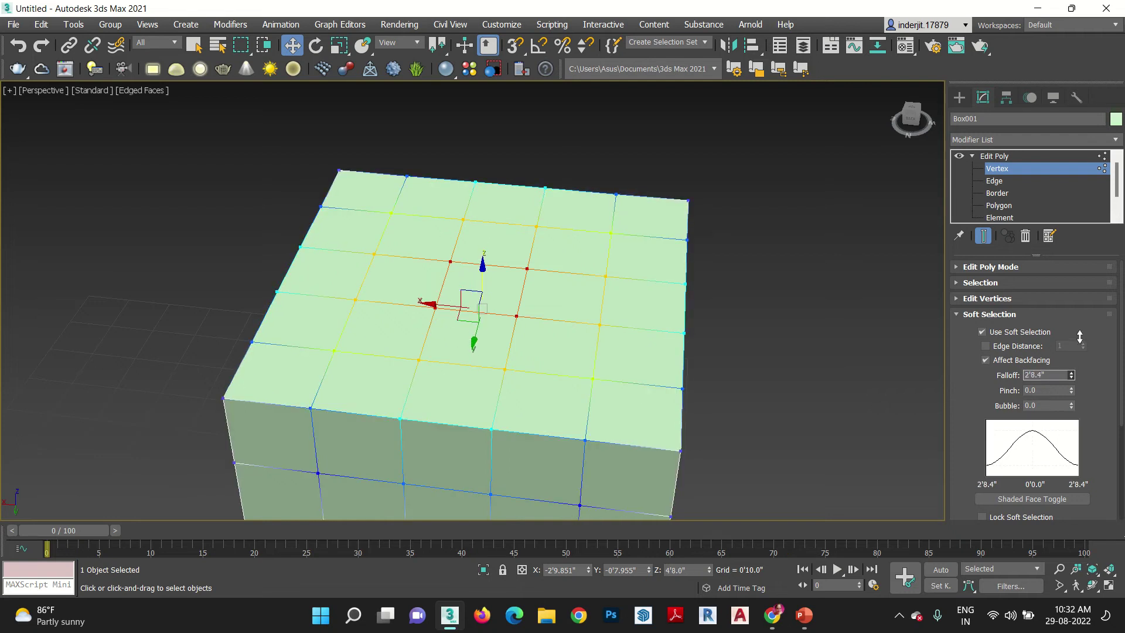
{"action": "scroll", "coordinate": [587, 331], "scroll_direction": "up", "scroll_amount": 2}
{"action": "scroll", "coordinate": [587, 331], "scroll_direction": "down", "scroll_amount": 5}
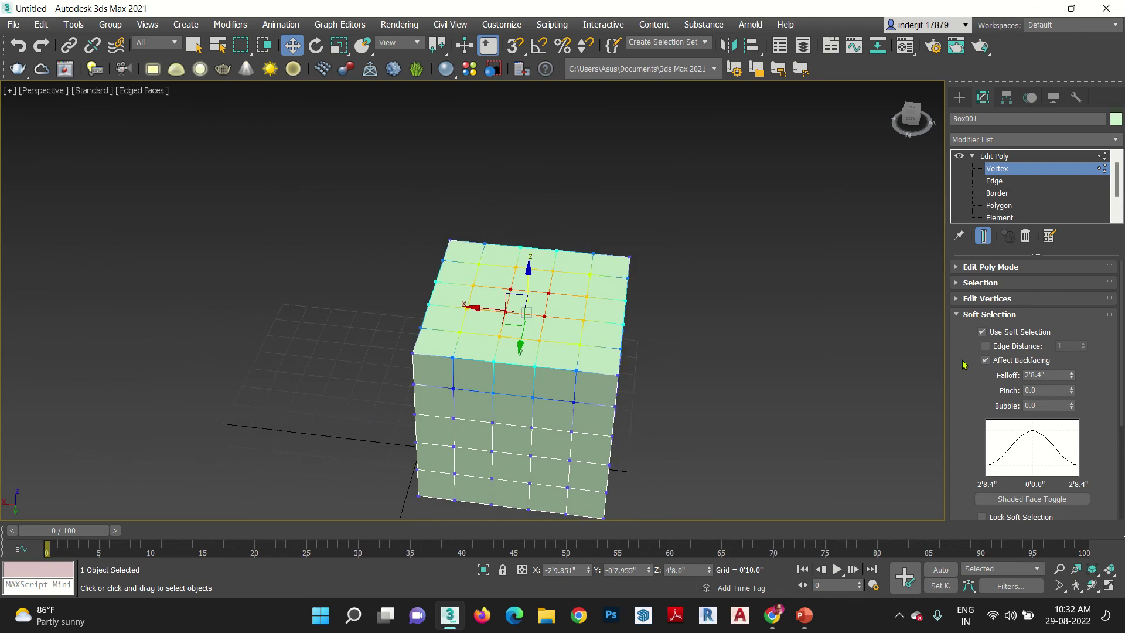
{"action": "left_click_drag", "start_coordinate": [1072, 377], "coordinate": [1074, 361]}
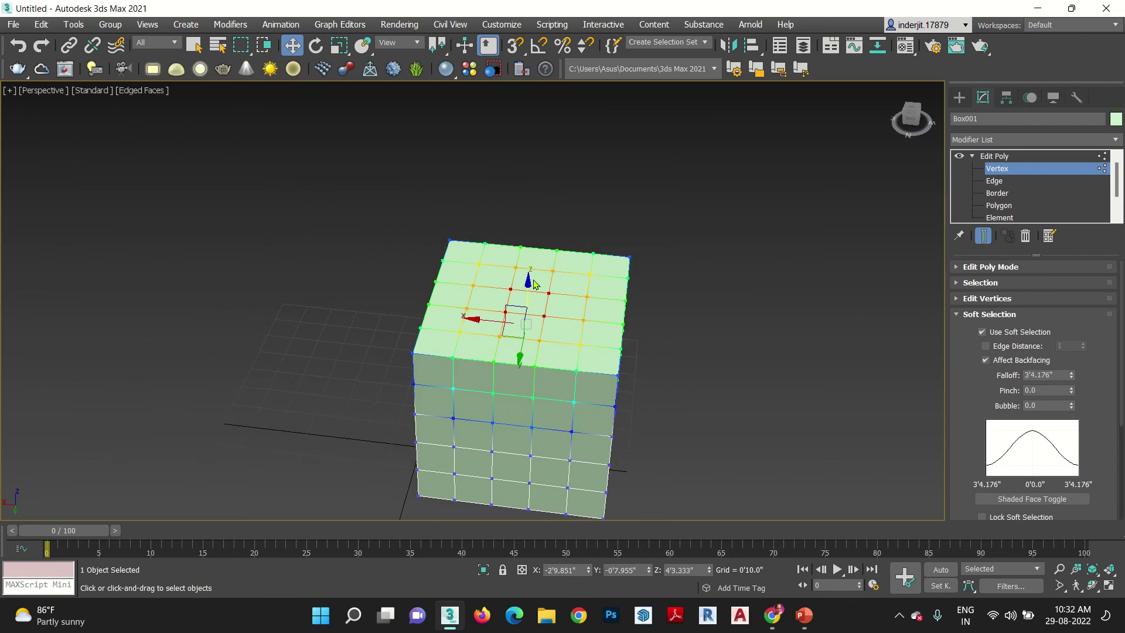
Raise the softly selected top vertices to about Z 6'2" to shape the box's top into a dome.
{"action": "left_click_drag", "start_coordinate": [525, 280], "coordinate": [536, 231]}
{"action": "middle_click_drag", "start_coordinate": [577, 380], "coordinate": [508, 338], "text": "alt"}
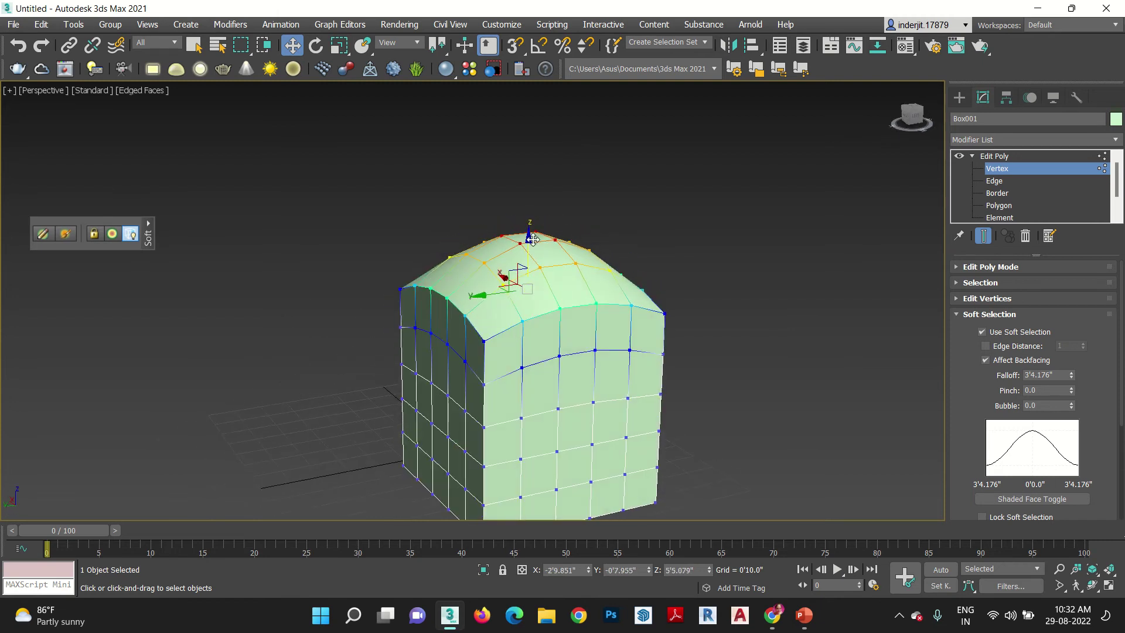
{"action": "mouse_move", "coordinate": [530, 239]}
{"action": "left_mouse_down"}
{"action": "mouse_move", "coordinate": [530, 225]}
{"action": "mouse_move", "coordinate": [536, 367]}
{"action": "mouse_move", "coordinate": [529, 224]}
{"action": "left_mouse_up"}
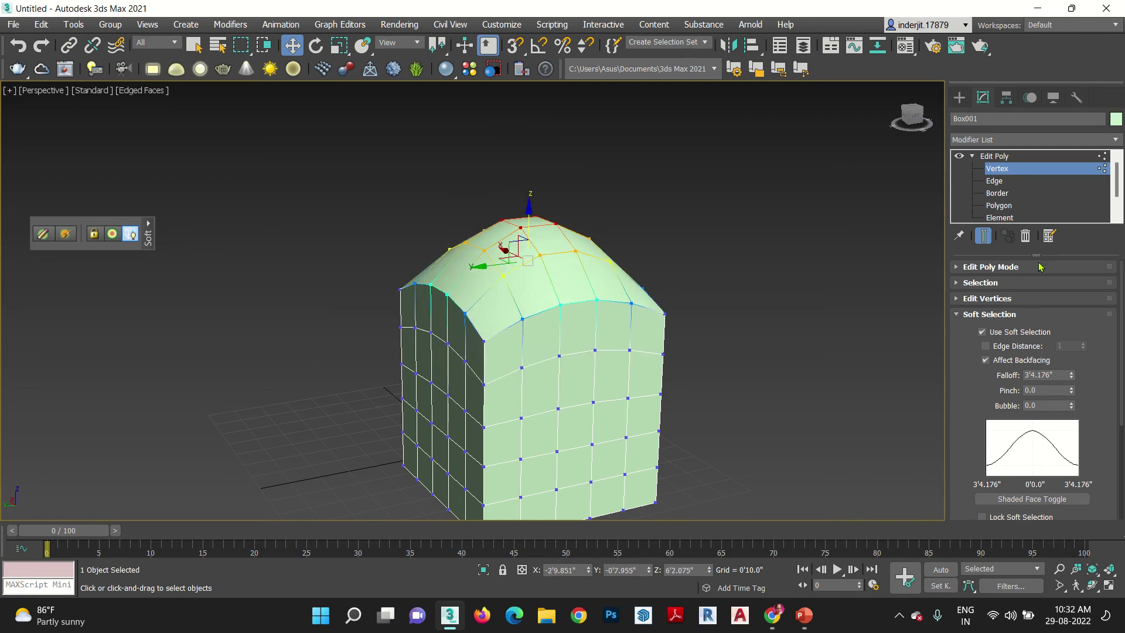
Compare moving the dome's peak vertices with Use Soft Selection off and on, undoing the move made with it off.
{"action": "left_click", "coordinate": [994, 335]}
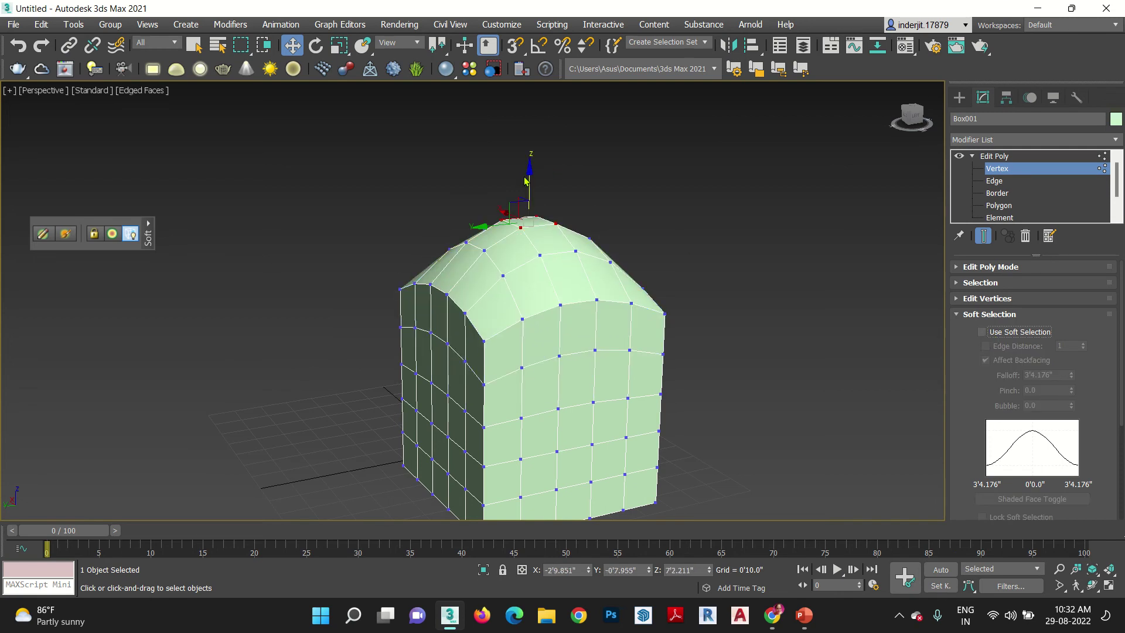
{"action": "left_click_drag", "start_coordinate": [526, 176], "coordinate": [611, 132]}
{"action": "key", "text": "ctrl+z"}
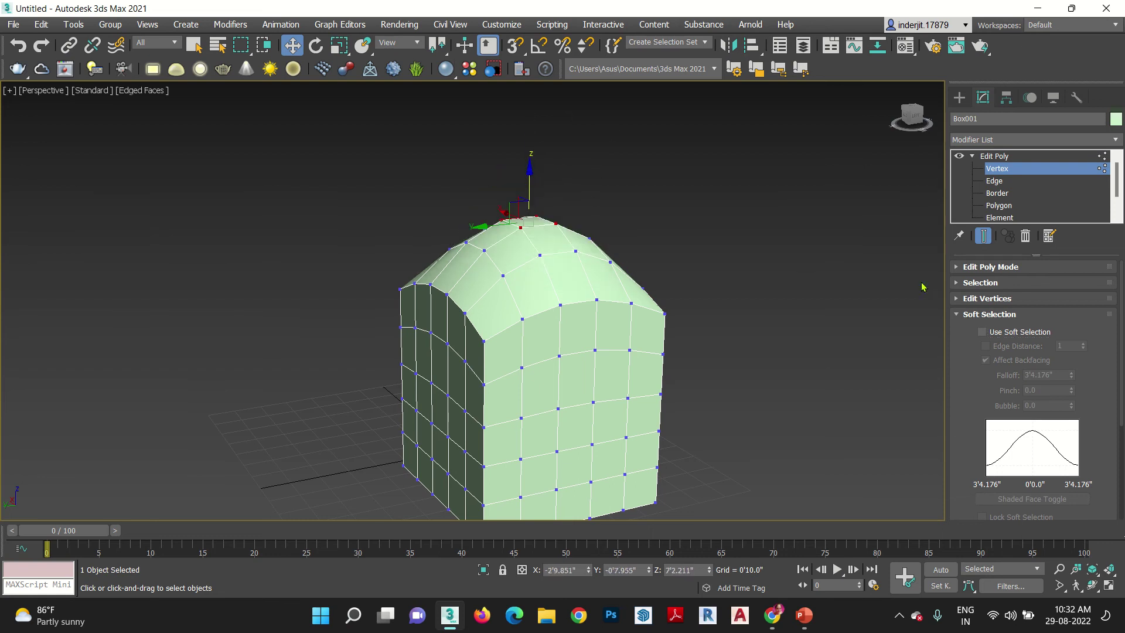
{"action": "left_click", "coordinate": [994, 333]}
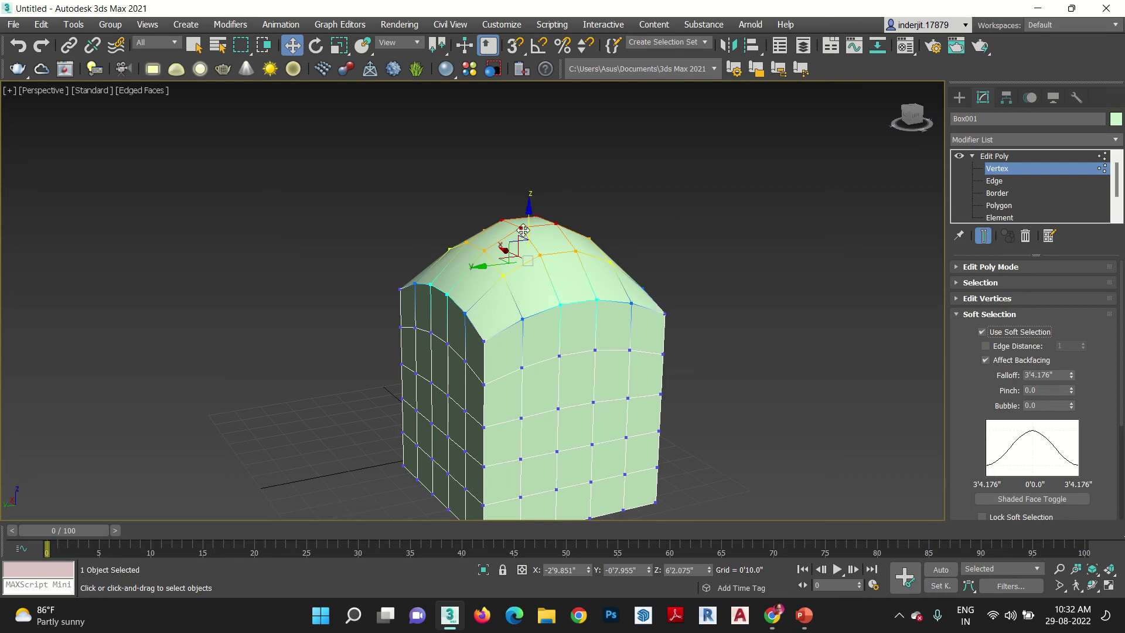
{"action": "left_click_drag", "start_coordinate": [529, 212], "coordinate": [573, 231]}
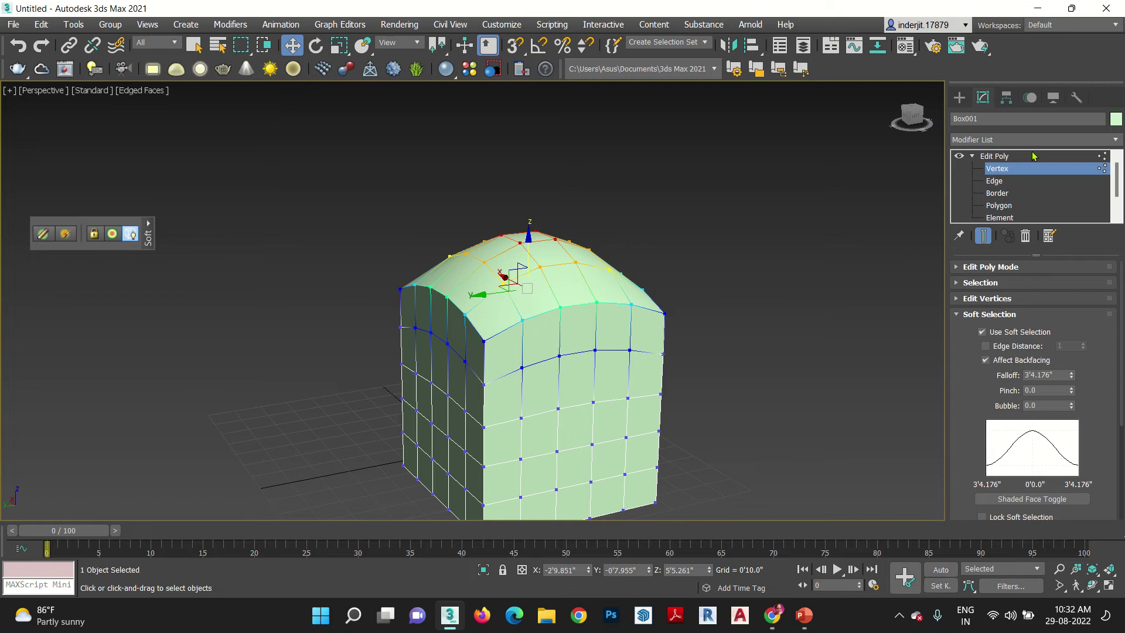
Expand the Edit Geometry rollout in place of Soft Selection, undo the dome's vertex moves and clear the selection.
{"action": "left_click", "coordinate": [961, 316]}
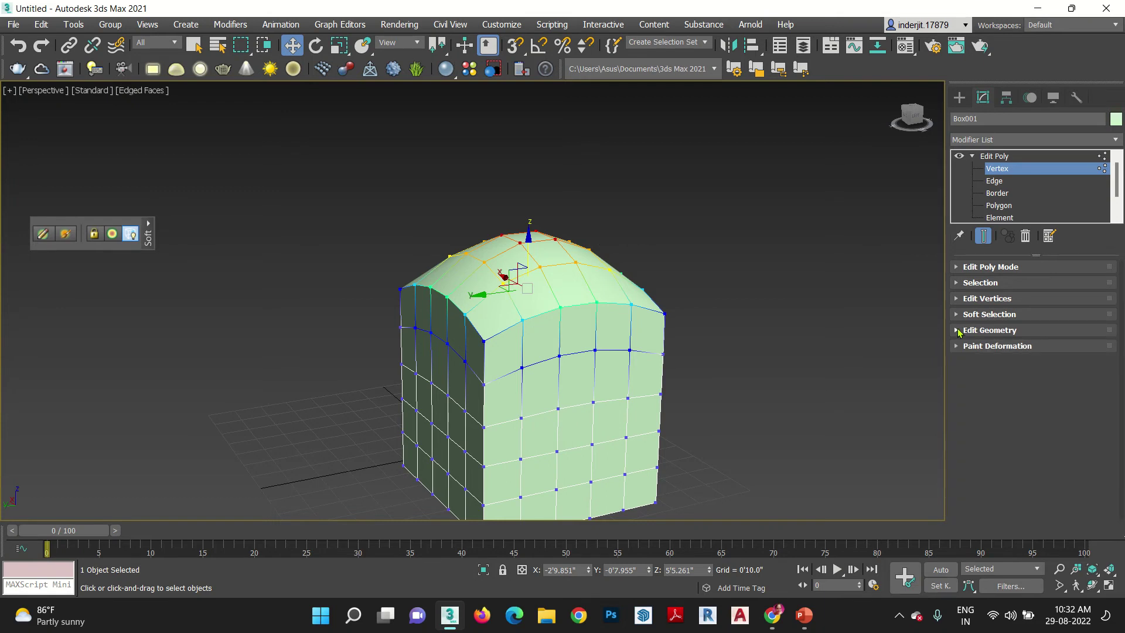
{"action": "left_click", "coordinate": [959, 331]}
{"action": "middle_click_drag", "start_coordinate": [635, 389], "coordinate": [650, 410]}
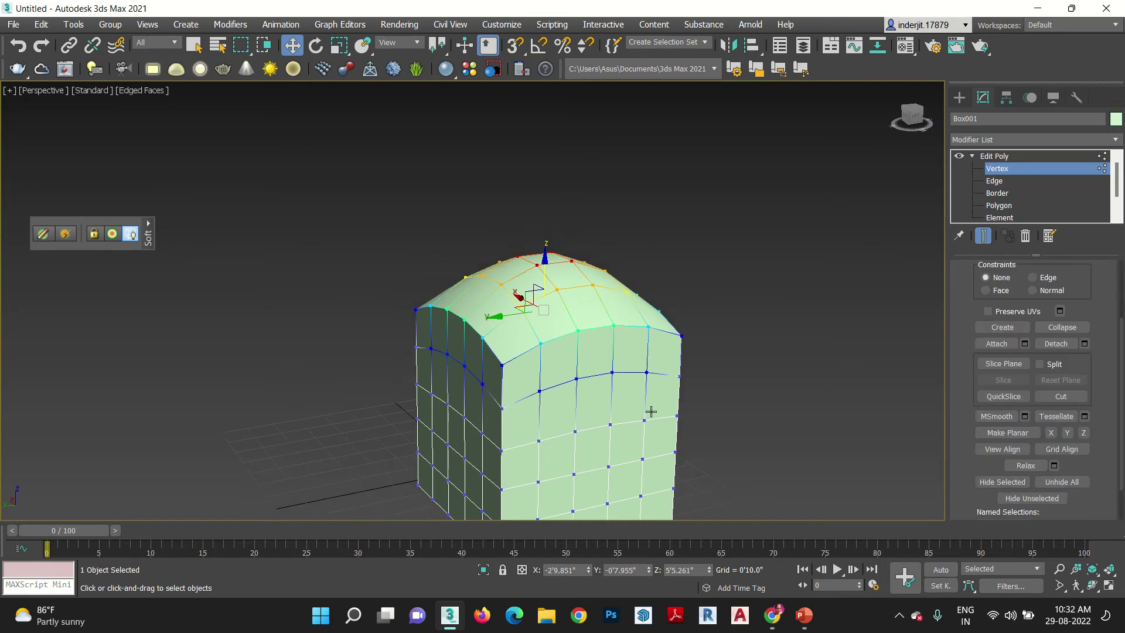
{"action": "key", "text": "ctrl+z"}
{"action": "key", "text": "ctrl+z"}
{"action": "key", "text": "ctrl+z"}
{"action": "key", "text": "ctrl+z"}
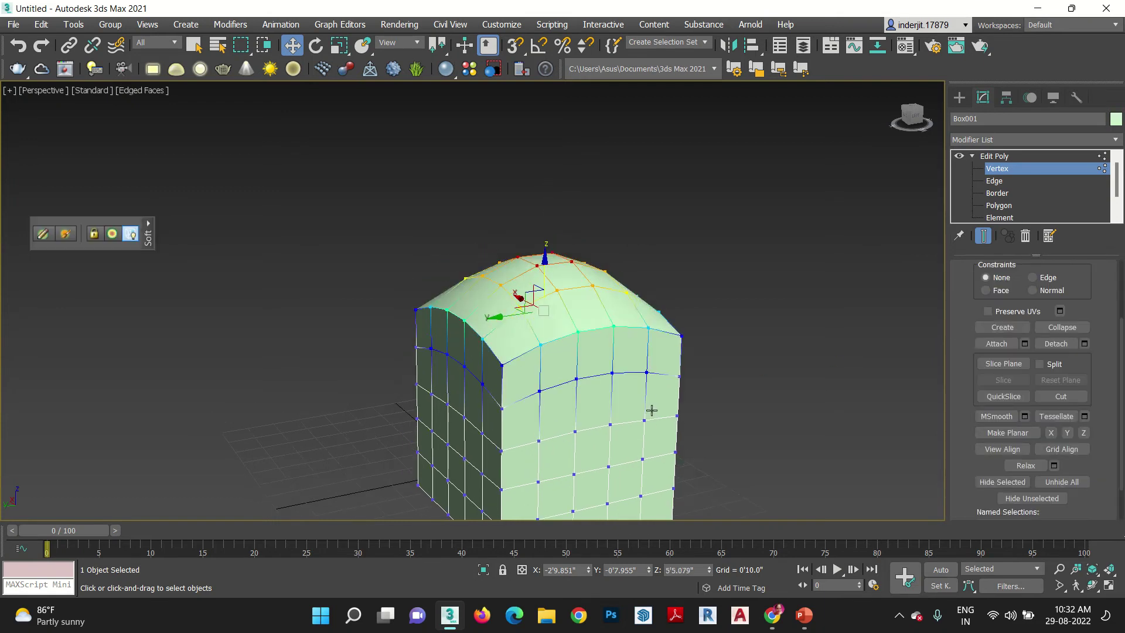
{"action": "key", "text": "ctrl+z"}
{"action": "left_click", "coordinate": [763, 386]}
{"action": "middle_click_drag", "start_coordinate": [515, 417], "coordinate": [575, 445], "text": "alt"}
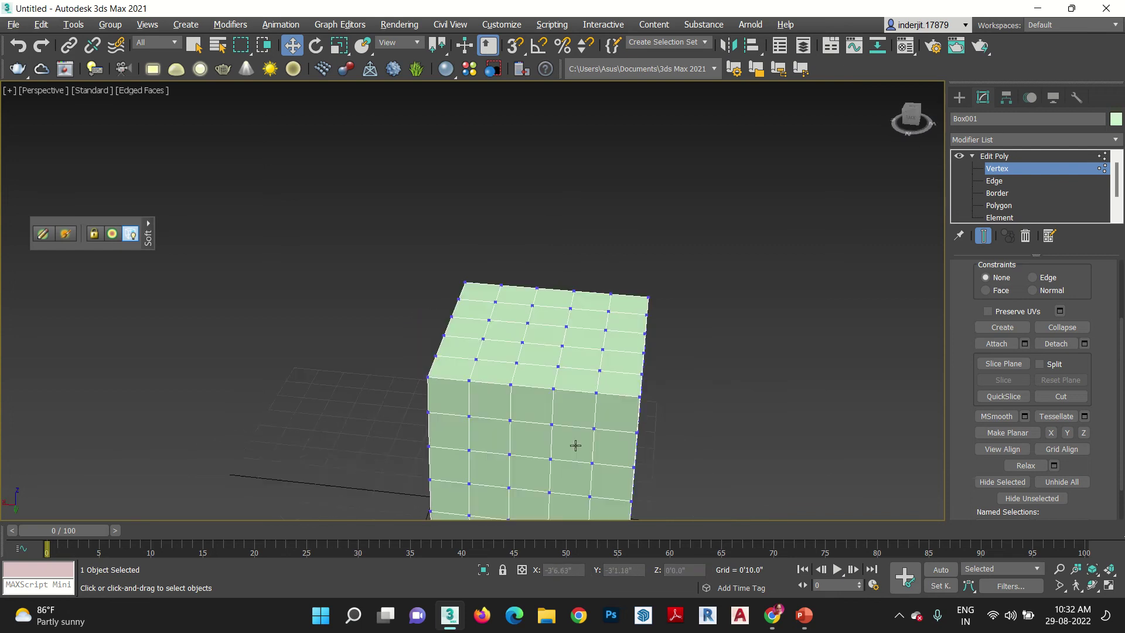
Turn off Use Soft Selection and leave only the Edit Vertices rollout expanded.
{"action": "right_click", "coordinate": [955, 300]}
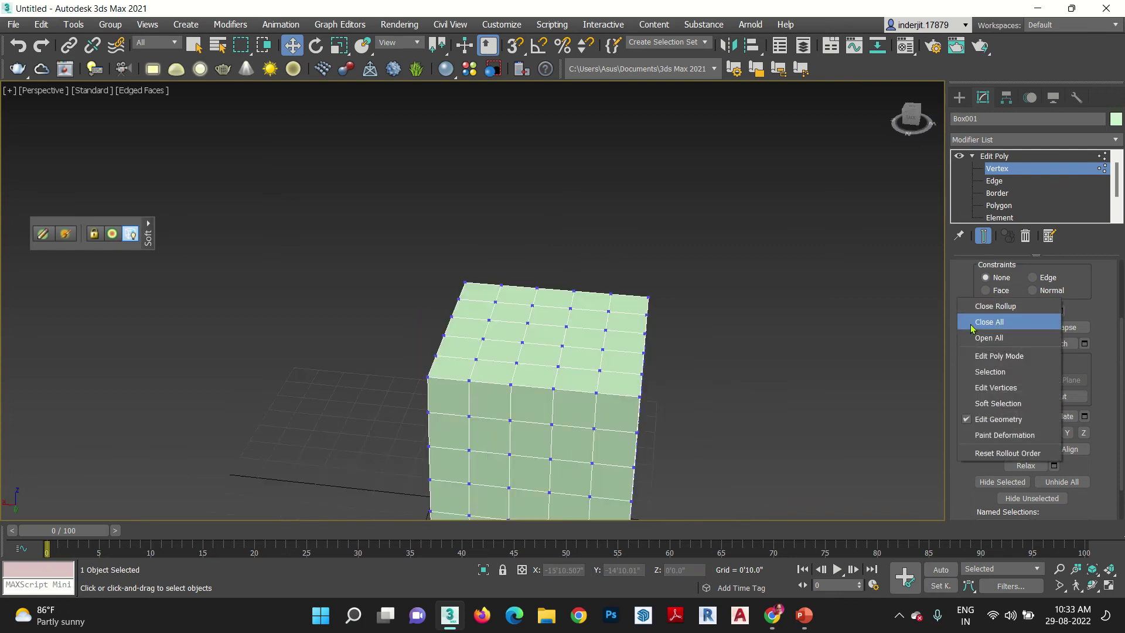
{"action": "left_click", "coordinate": [974, 326]}
{"action": "left_click", "coordinate": [986, 315]}
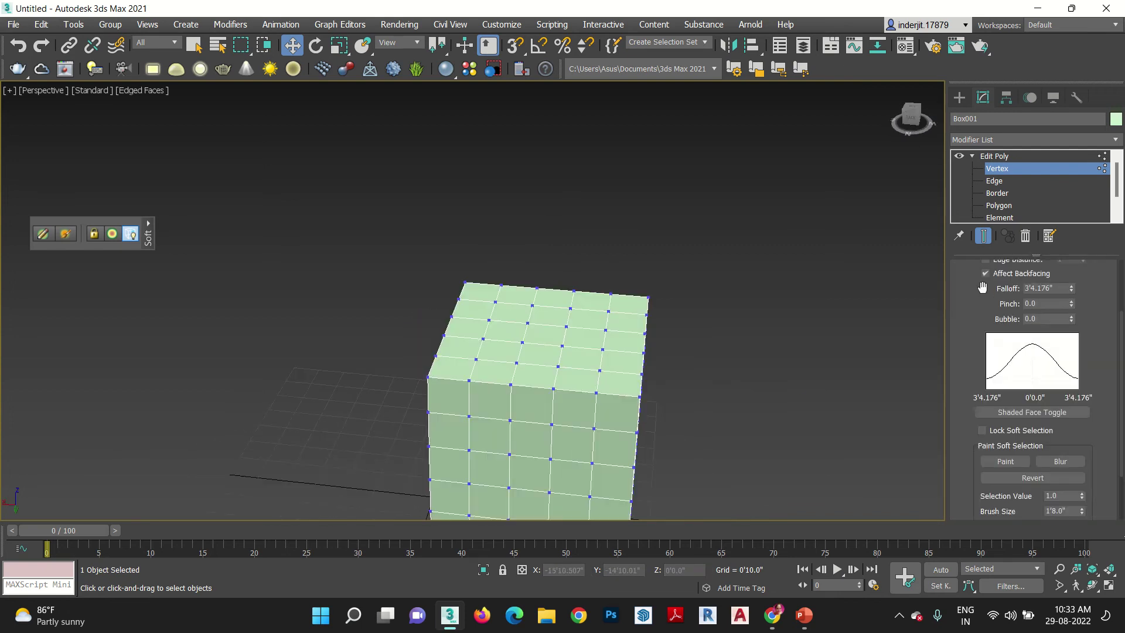
{"action": "scroll", "coordinate": [970, 305], "scroll_direction": "up", "scroll_amount": 2}
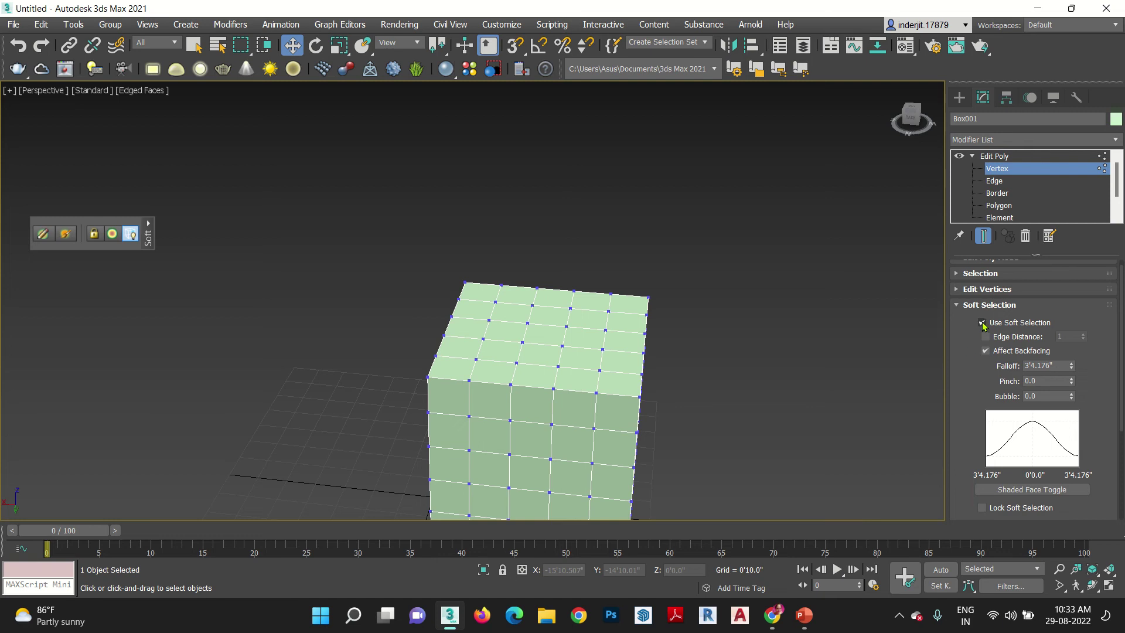
{"action": "left_click", "coordinate": [982, 323]}
{"action": "left_click", "coordinate": [978, 305]}
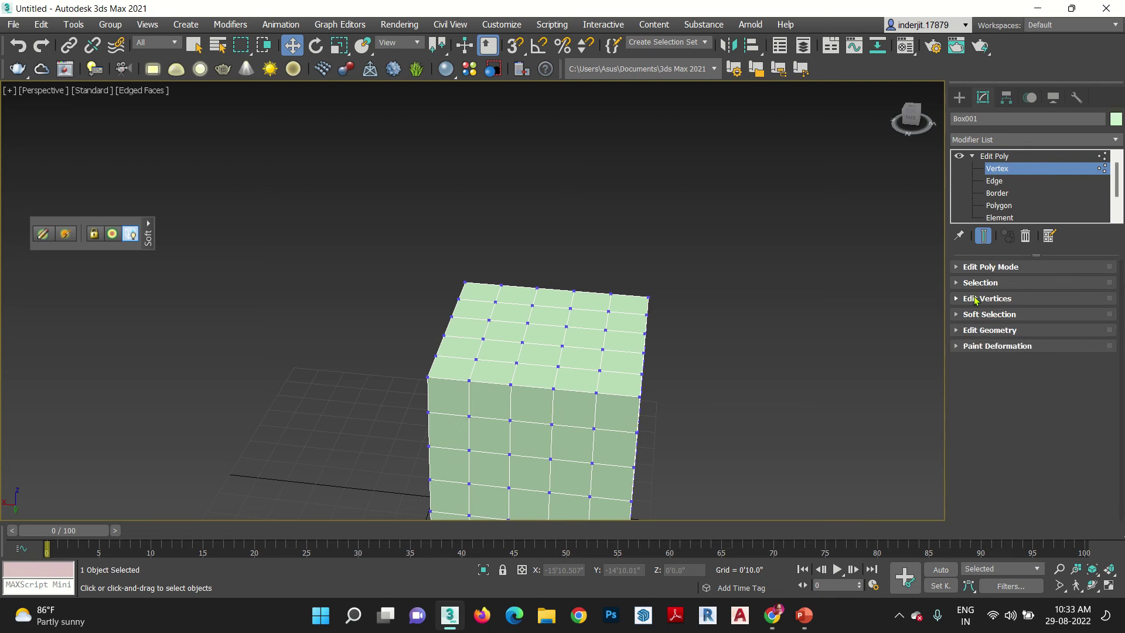
{"action": "left_click", "coordinate": [972, 299]}
Remove the side-face vertex two segments below the top edge and two segments in from the right edge, keeping the surface closed.
{"action": "middle_click_drag", "start_coordinate": [667, 387], "coordinate": [670, 337]}
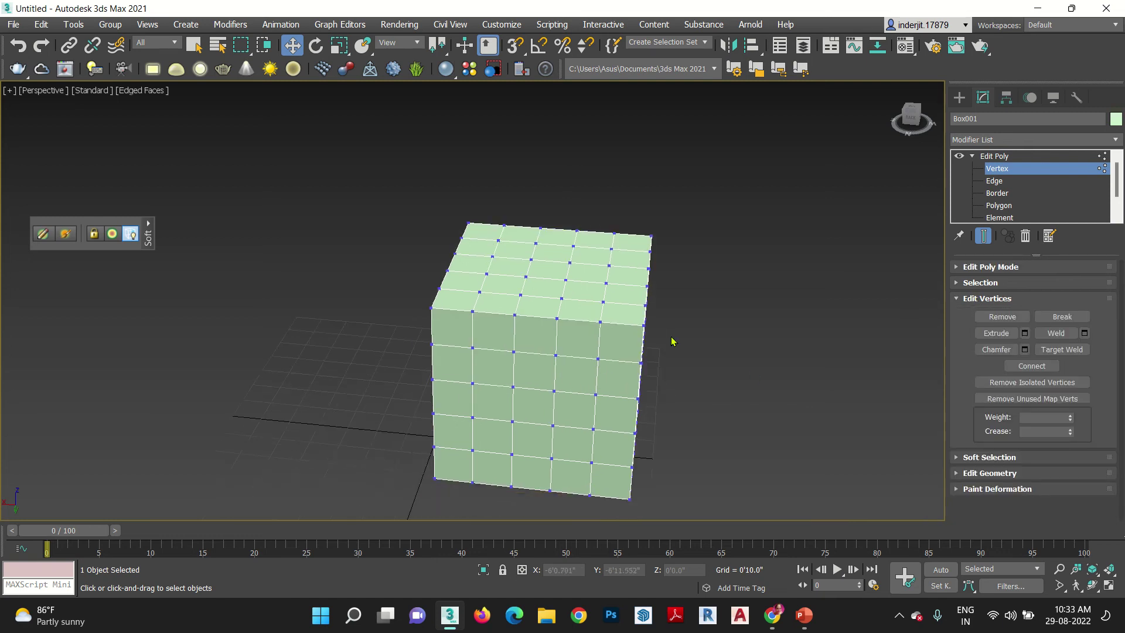
{"action": "middle_click_drag", "start_coordinate": [680, 410], "coordinate": [638, 397], "text": "alt"}
{"action": "scroll", "coordinate": [640, 395], "scroll_direction": "up", "scroll_amount": 4}
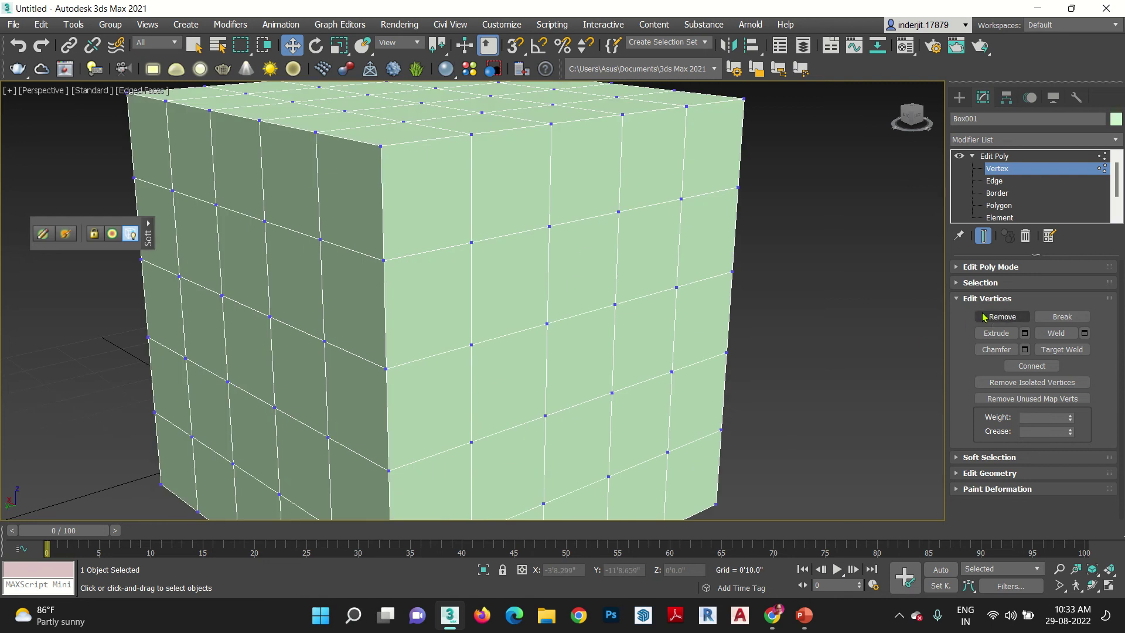
{"action": "middle_click_drag", "start_coordinate": [592, 364], "coordinate": [550, 254], "text": "alt"}
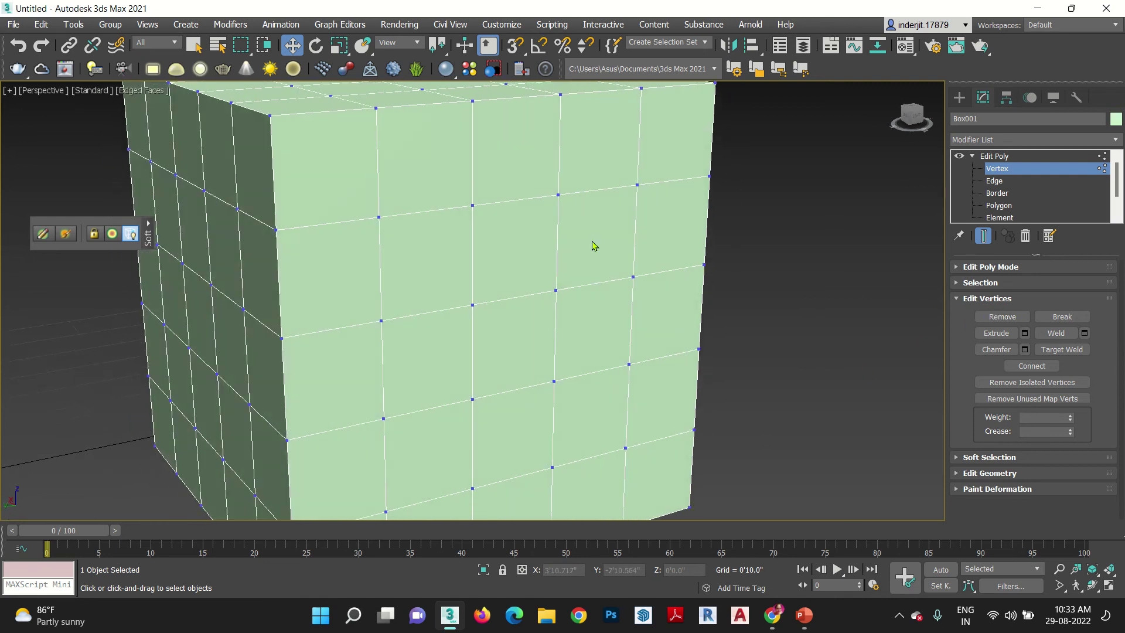
{"action": "left_click", "coordinate": [556, 293]}
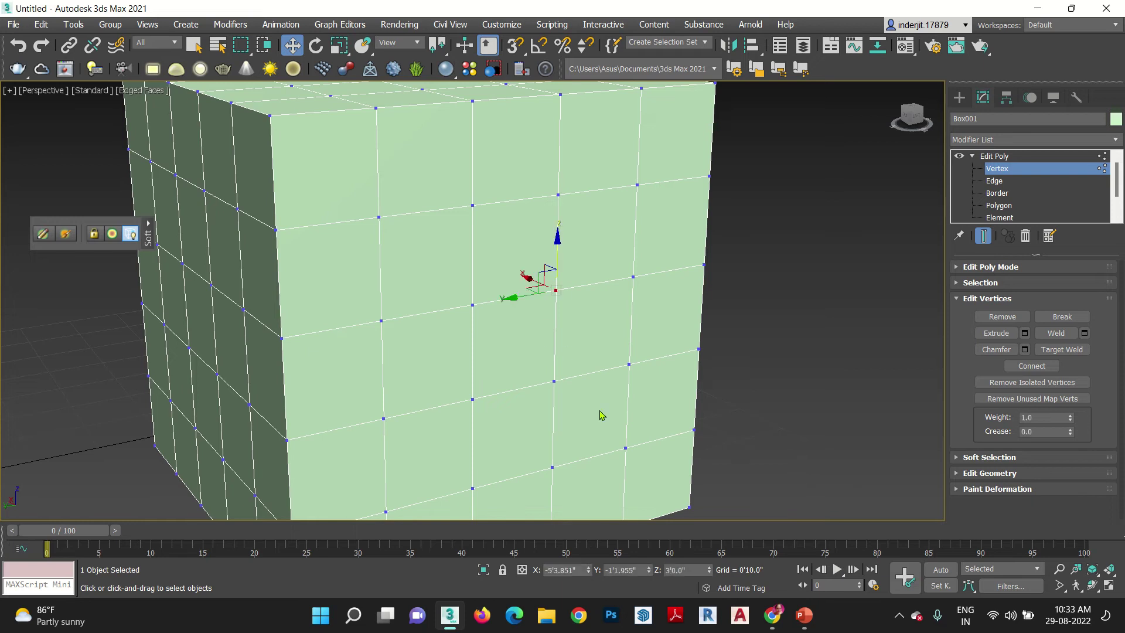
{"action": "left_click", "coordinate": [1003, 317]}
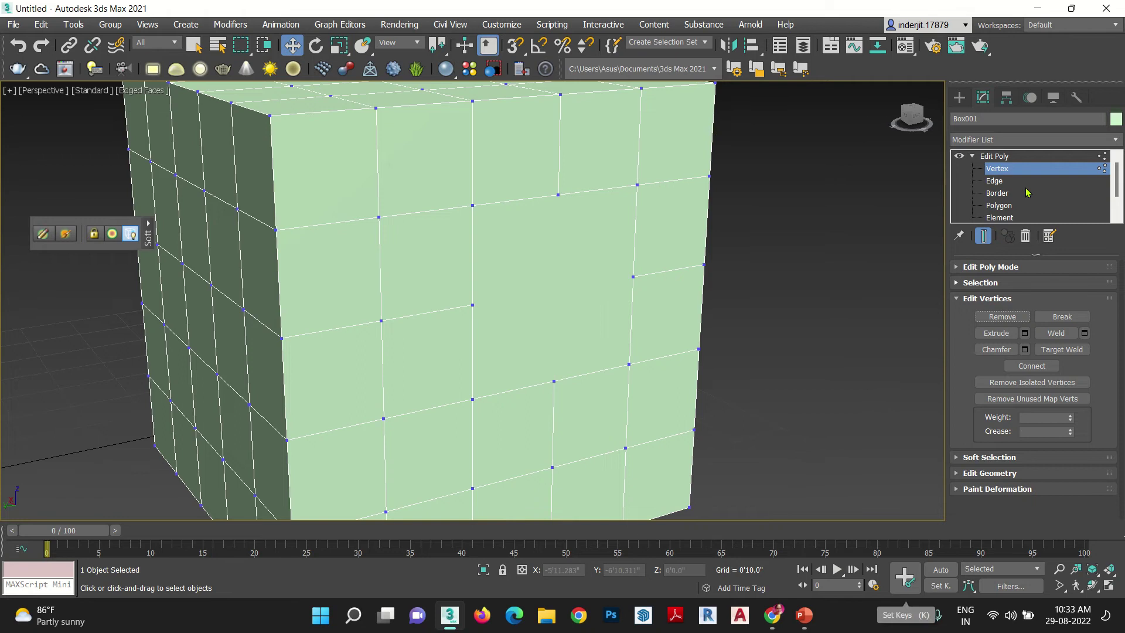
Inspect the merged side-face polygon against a neighbouring one at Polygon level, and return to Vertex level.
{"action": "left_click", "coordinate": [998, 205]}
{"action": "left_click", "coordinate": [591, 302]}
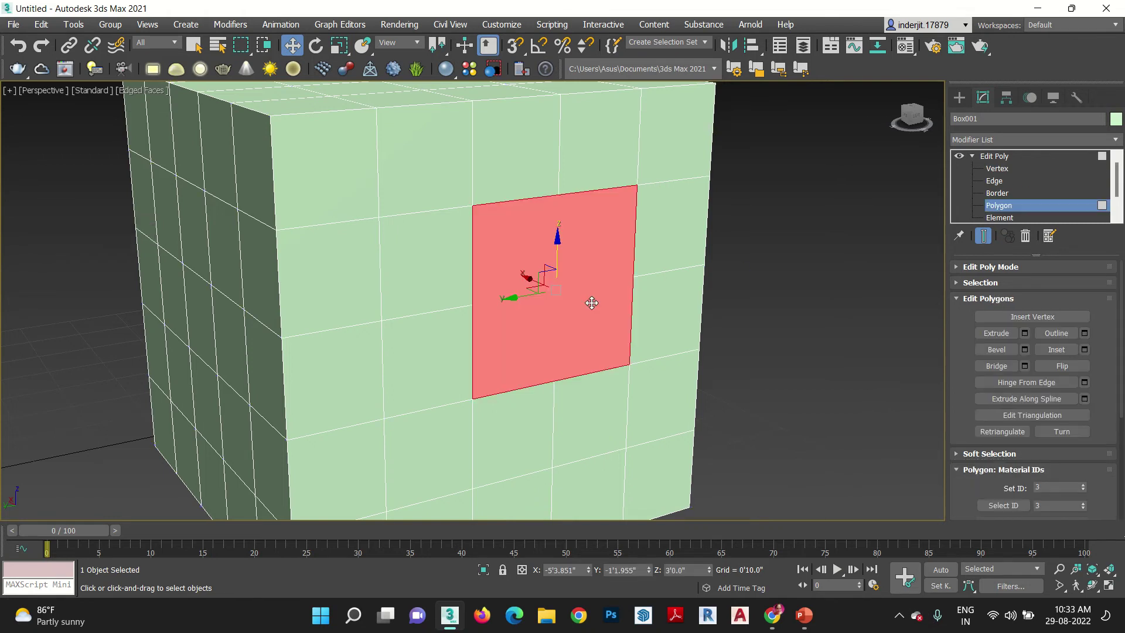
{"action": "left_click", "coordinate": [663, 240]}
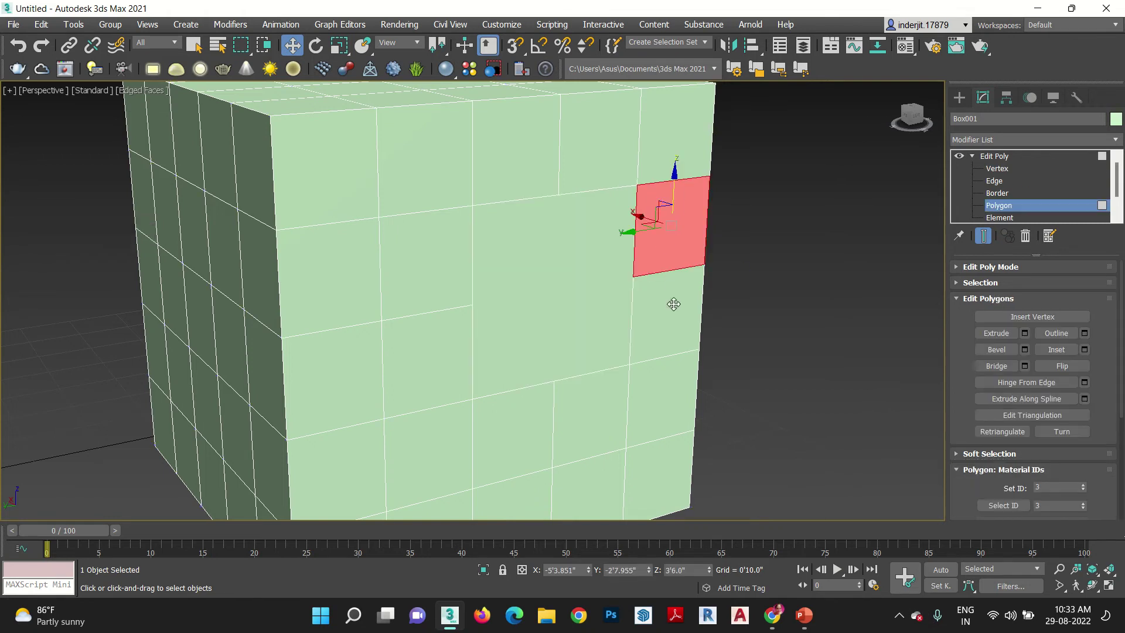
{"action": "left_click", "coordinate": [543, 318]}
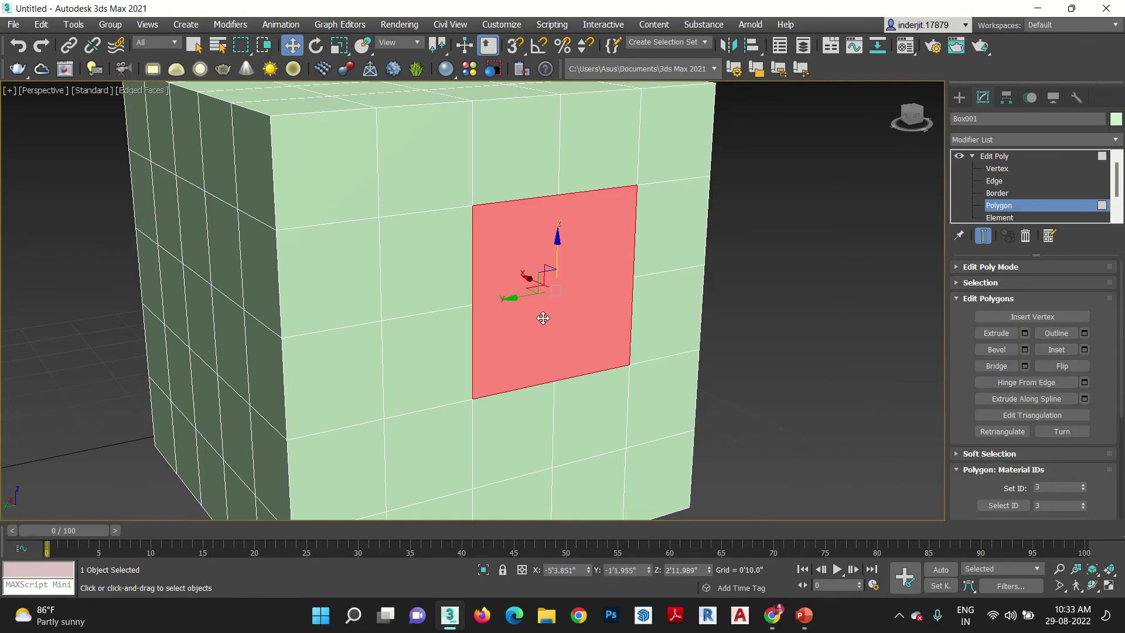
{"action": "left_click", "coordinate": [994, 170]}
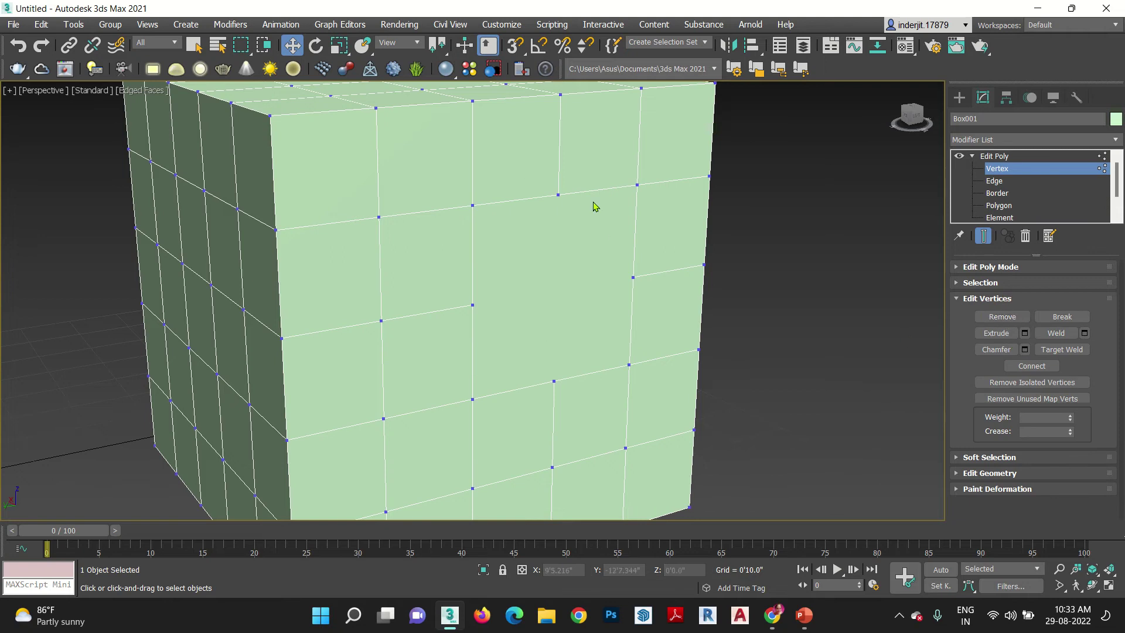
Delete the vertex on the merged polygon's top edge for comparison with Remove, and undo the deletion.
{"action": "left_click", "coordinate": [557, 197]}
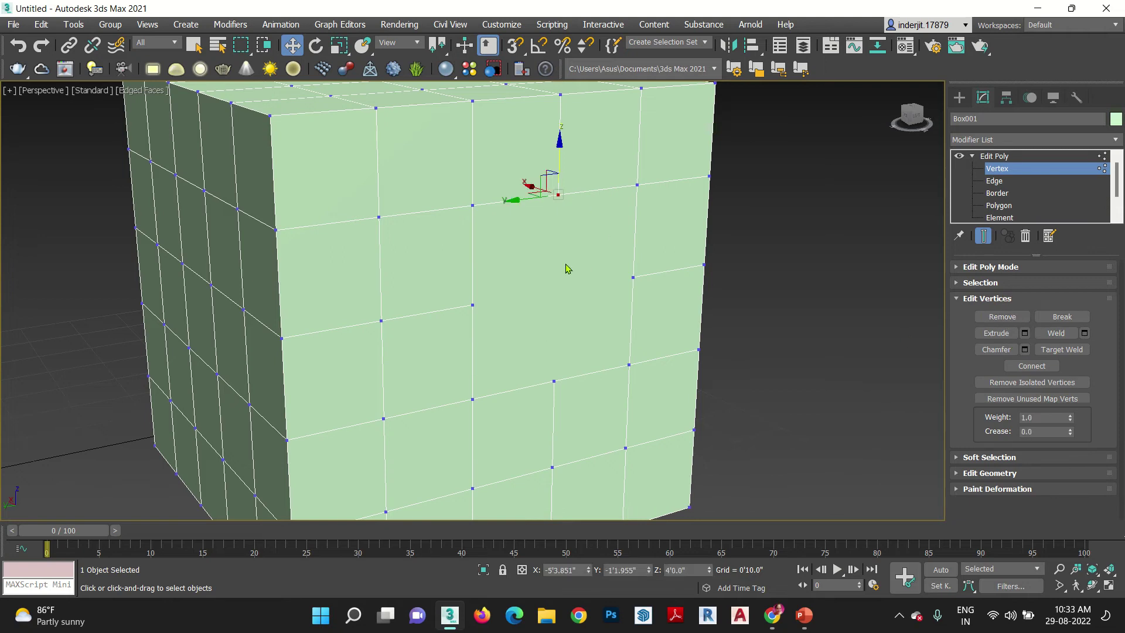
{"action": "key", "text": "Delete"}
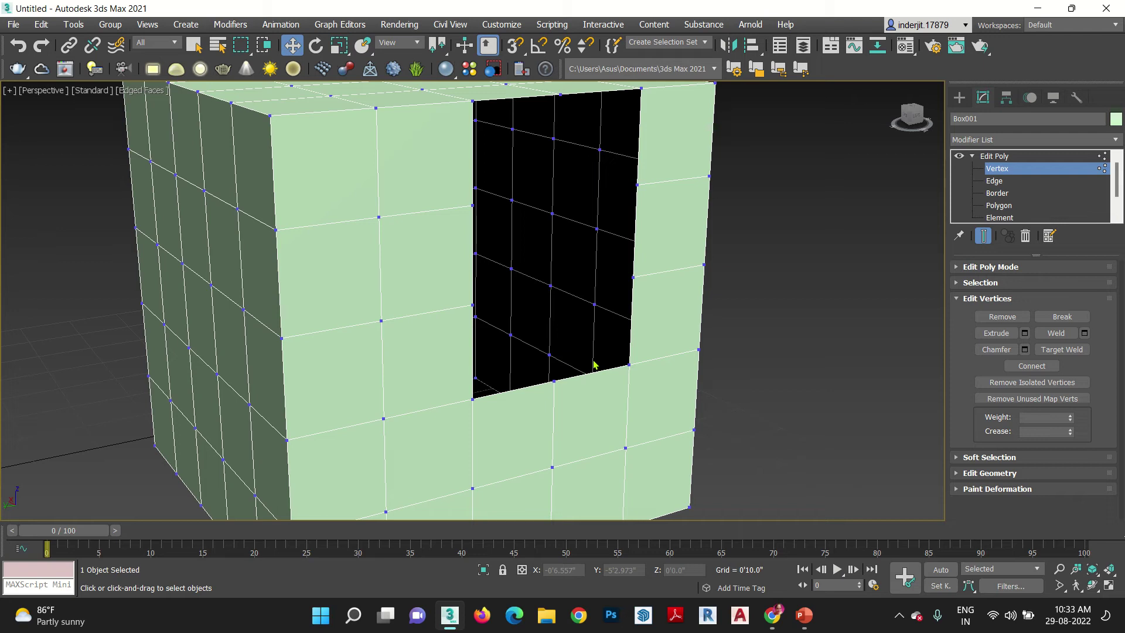
{"action": "key", "text": "ctrl+z"}
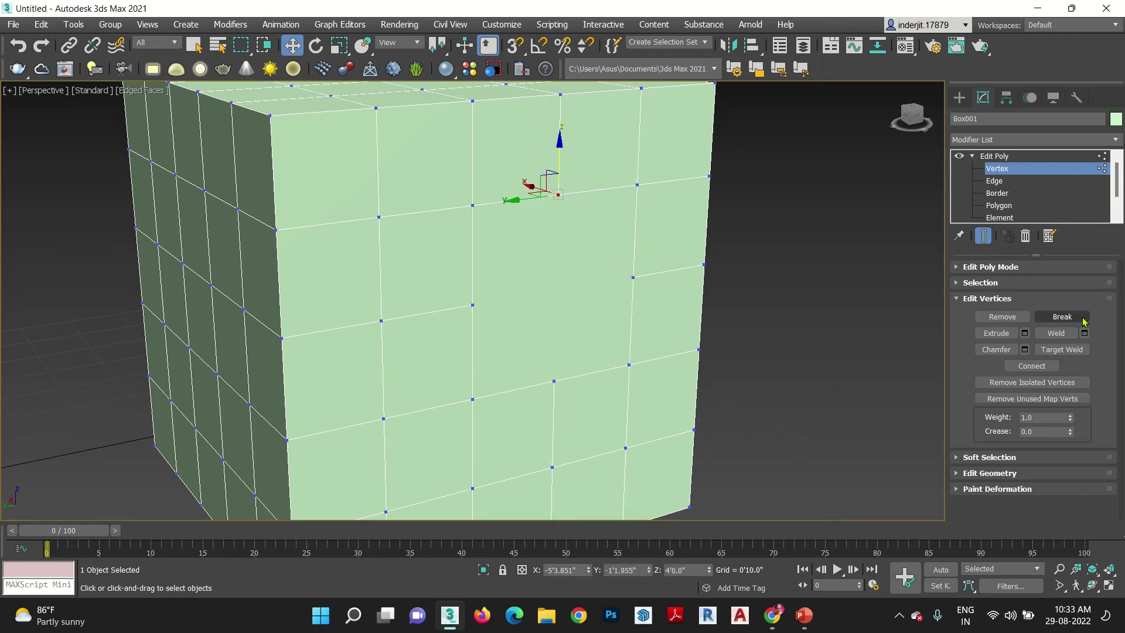
Select the top corner vertex at the right end of the side face.
{"action": "middle_click_drag", "start_coordinate": [676, 301], "coordinate": [537, 426]}
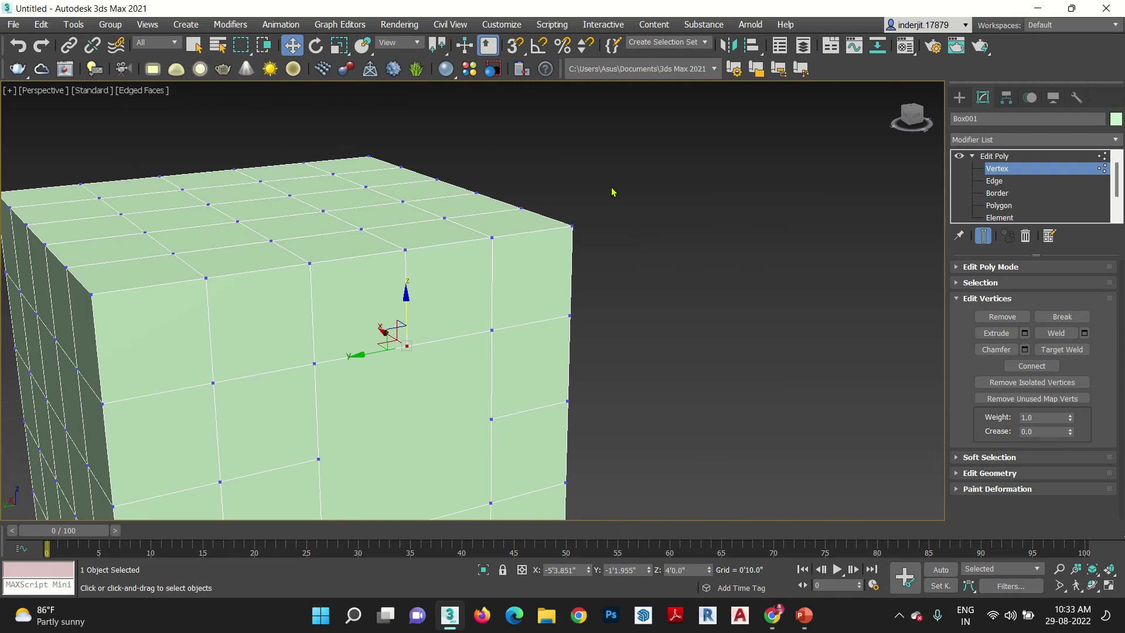
{"action": "left_click", "coordinate": [572, 226]}
{"action": "middle_click_drag", "start_coordinate": [572, 227], "coordinate": [667, 339], "text": "alt"}
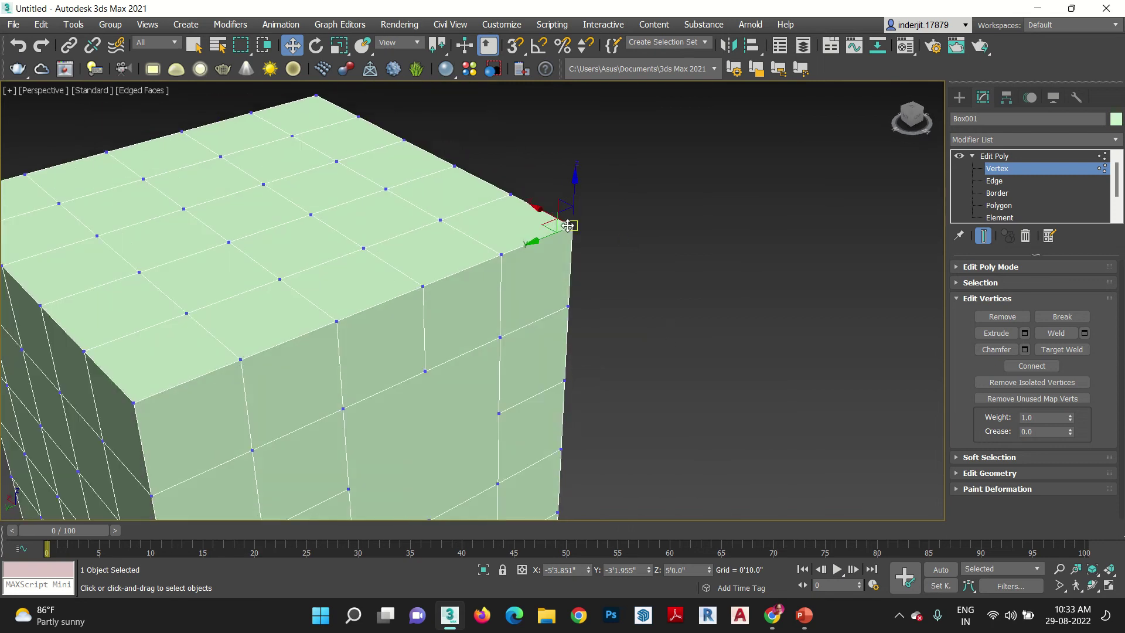
Try moving the unbroken corner vertex outward in two views, undoing each move.
{"action": "left_click_drag", "start_coordinate": [567, 225], "coordinate": [625, 204]}
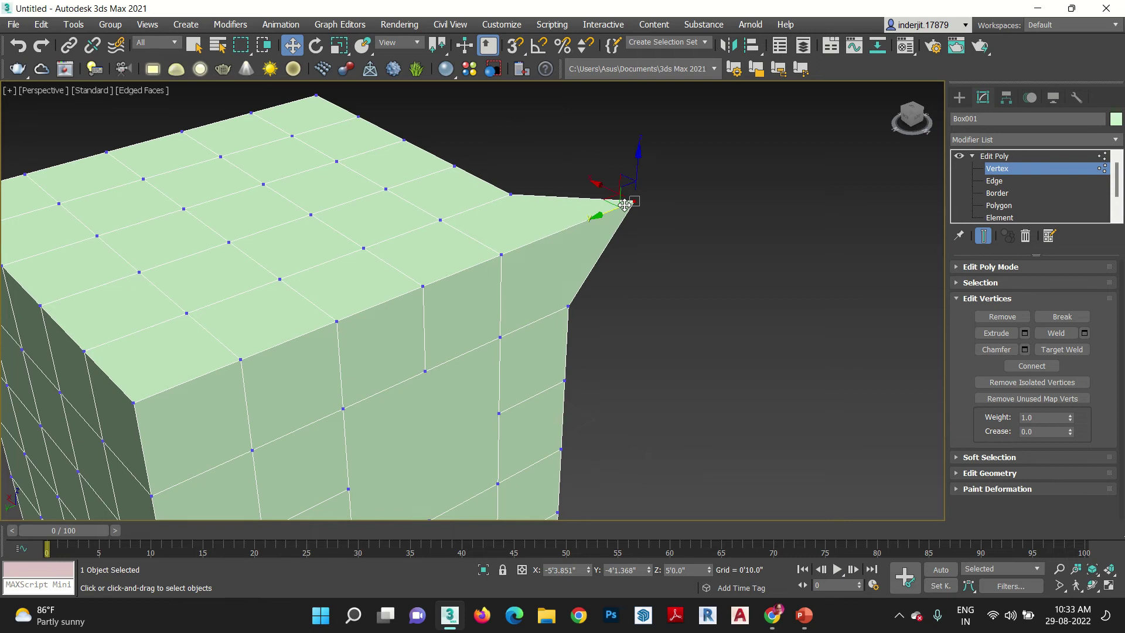
{"action": "key", "text": "ctrl+z"}
{"action": "middle_click_drag", "start_coordinate": [615, 356], "coordinate": [541, 380], "text": "alt"}
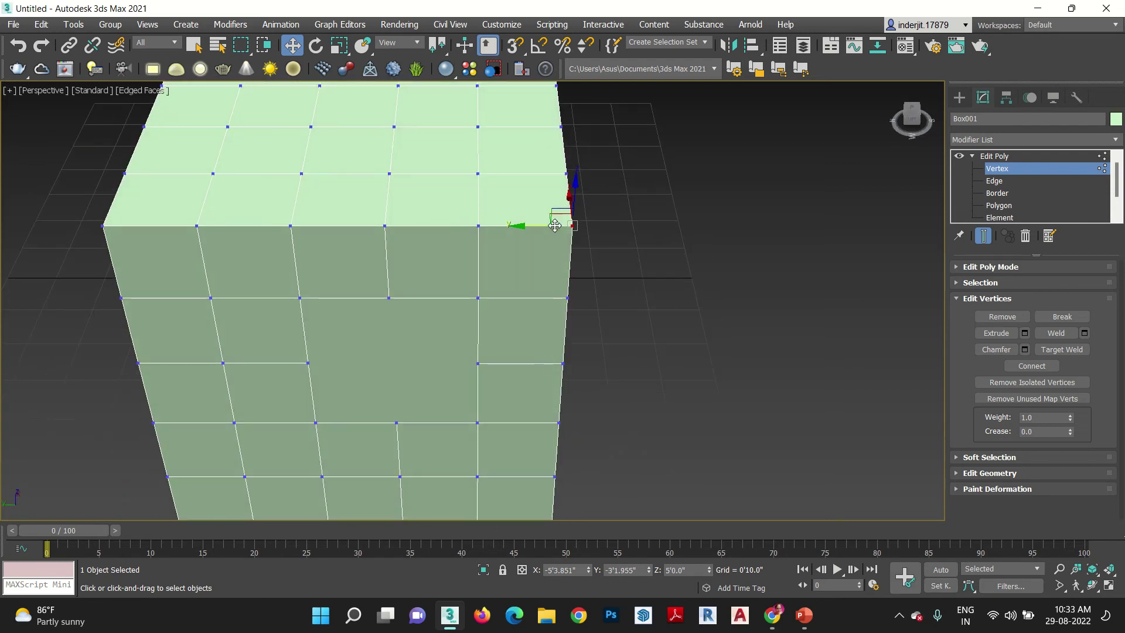
{"action": "left_click_drag", "start_coordinate": [563, 222], "coordinate": [584, 244]}
{"action": "key", "text": "ctrl+z"}
Break the selected corner vertex and pull the resulting separate vertices apart to open the box's corner.
{"action": "left_click", "coordinate": [1061, 317]}
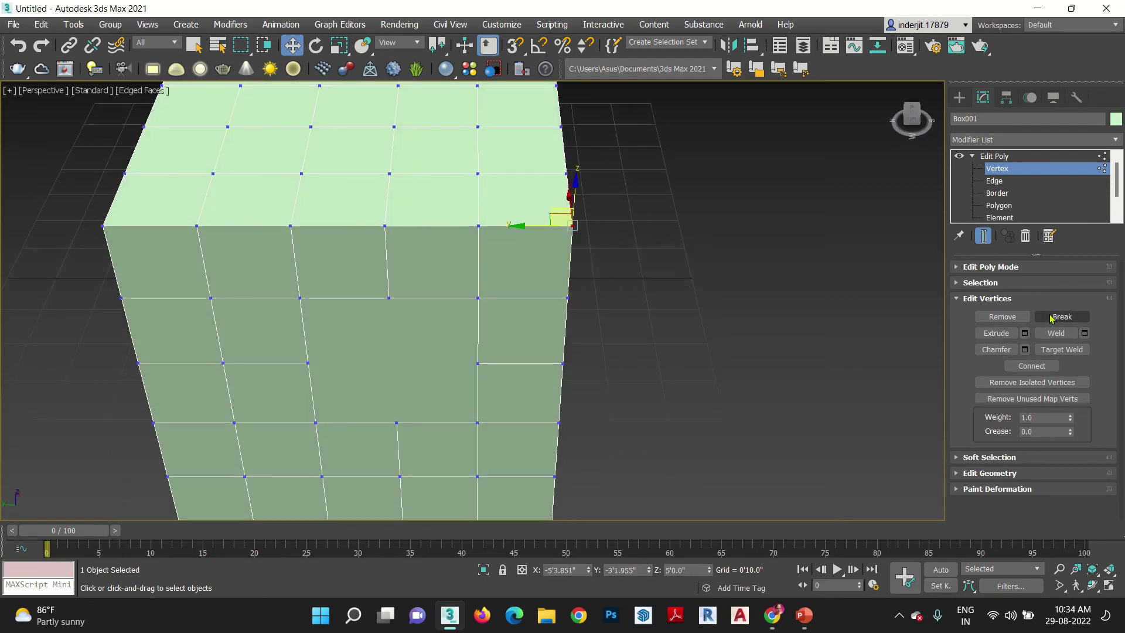
{"action": "left_click", "coordinate": [611, 266]}
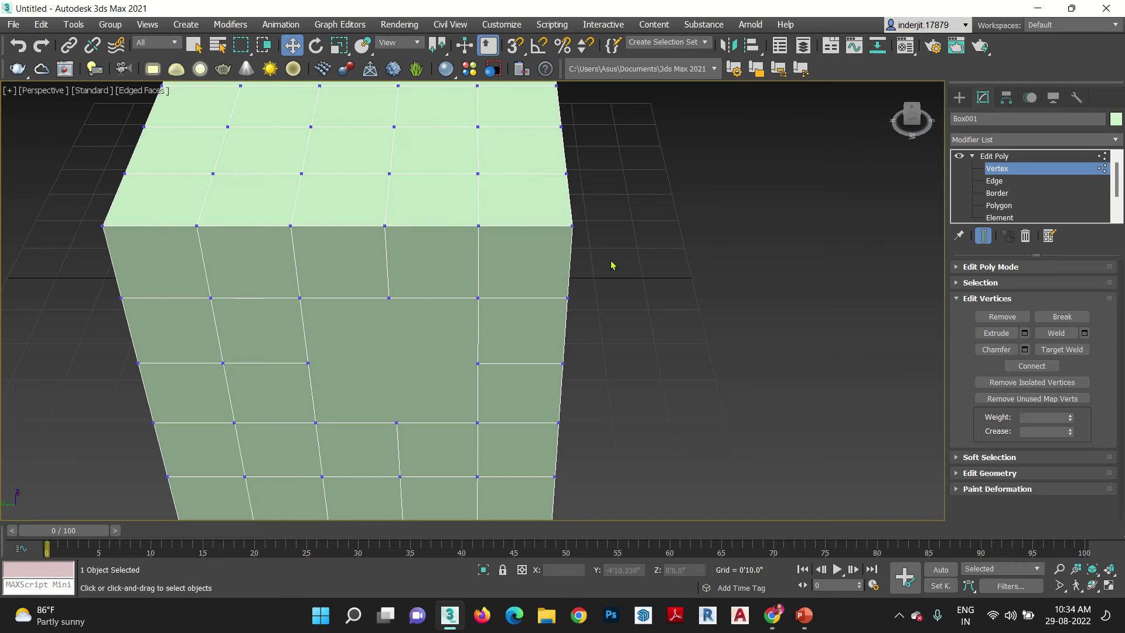
{"action": "left_click", "coordinate": [570, 225]}
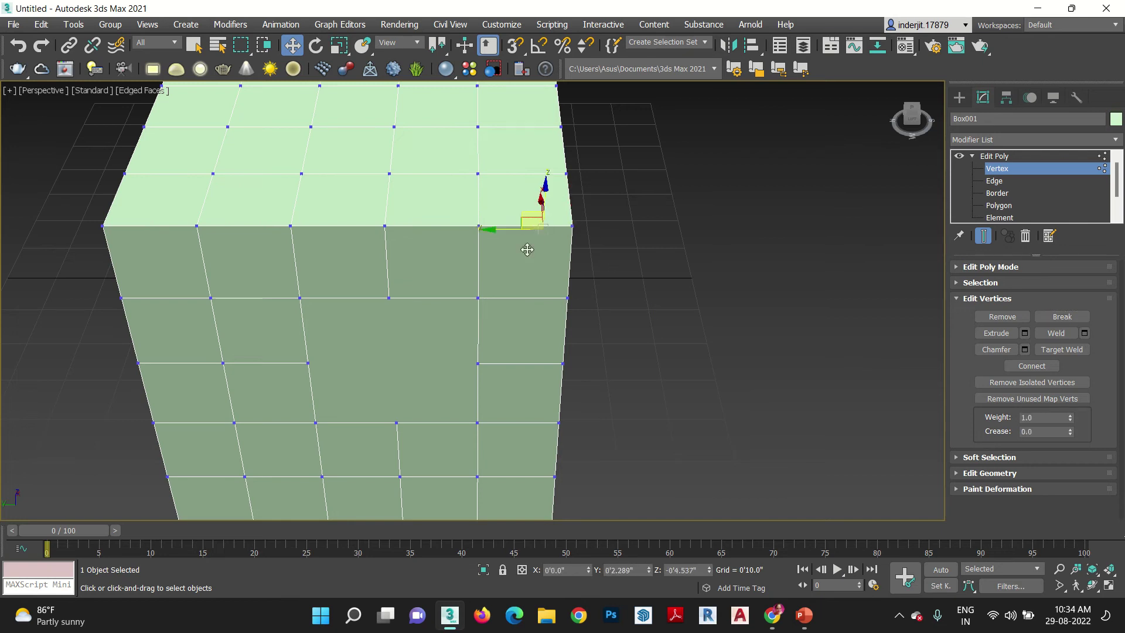
{"action": "left_click_drag", "start_coordinate": [527, 250], "coordinate": [575, 231]}
{"action": "middle_click_drag", "start_coordinate": [575, 230], "coordinate": [604, 220], "text": "alt"}
{"action": "left_click_drag", "start_coordinate": [611, 225], "coordinate": [574, 149]}
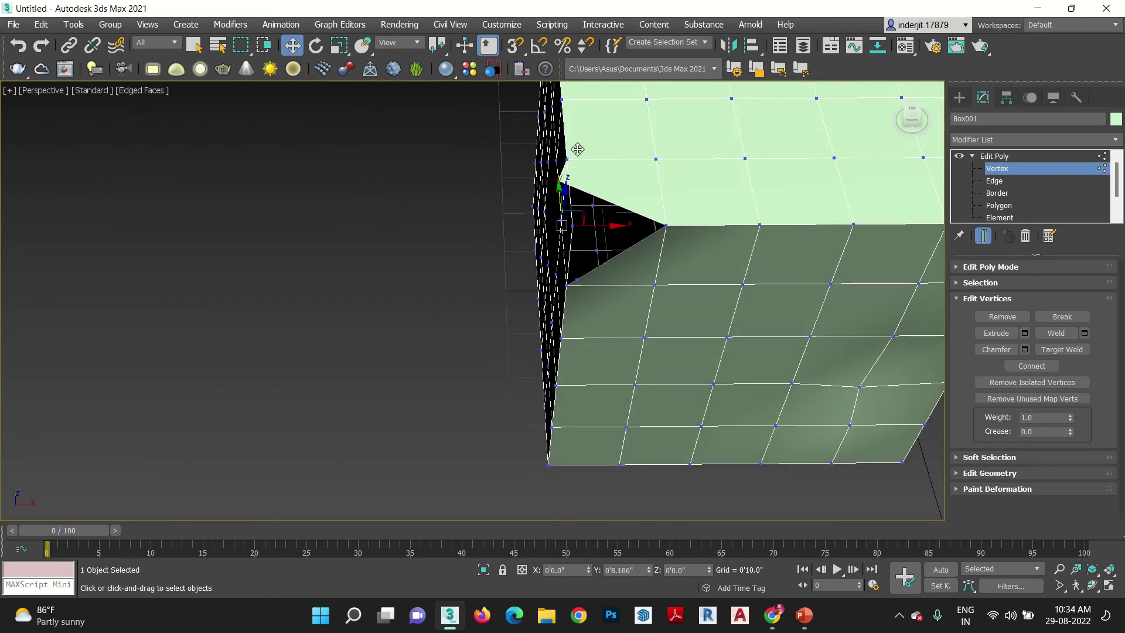
{"action": "left_click", "coordinate": [573, 227]}
{"action": "left_click_drag", "start_coordinate": [607, 226], "coordinate": [541, 241]}
{"action": "middle_click_drag", "start_coordinate": [522, 354], "coordinate": [659, 317], "text": "alt"}
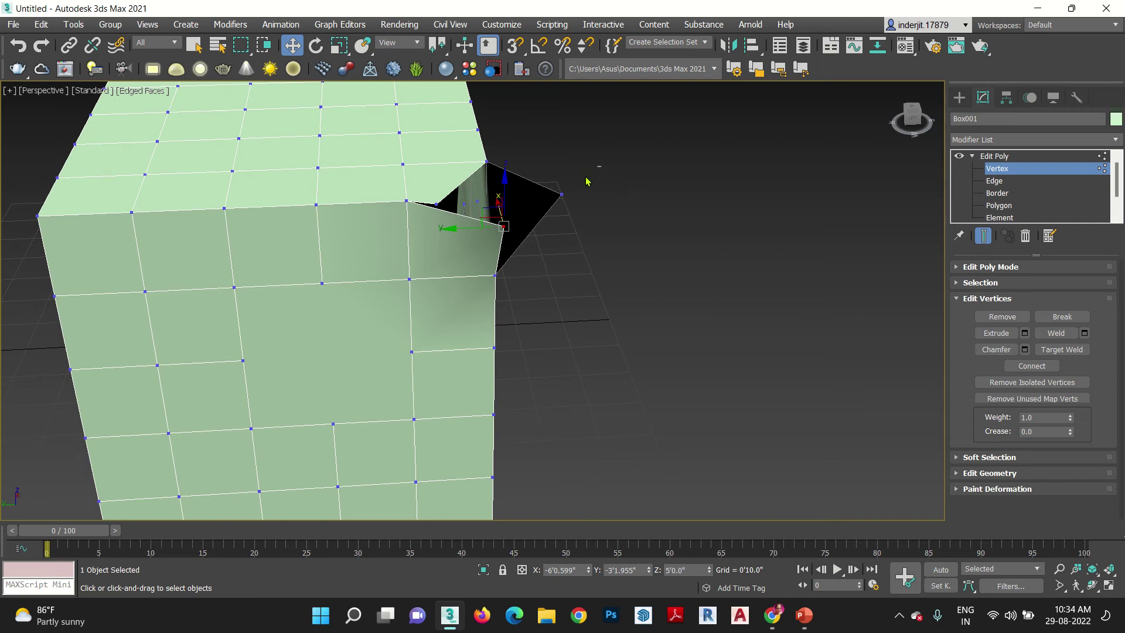
Weld the two outer split corner vertices together by raising the Weld Threshold until they merge.
{"action": "left_click_drag", "start_coordinate": [502, 234], "coordinate": [502, 234]}
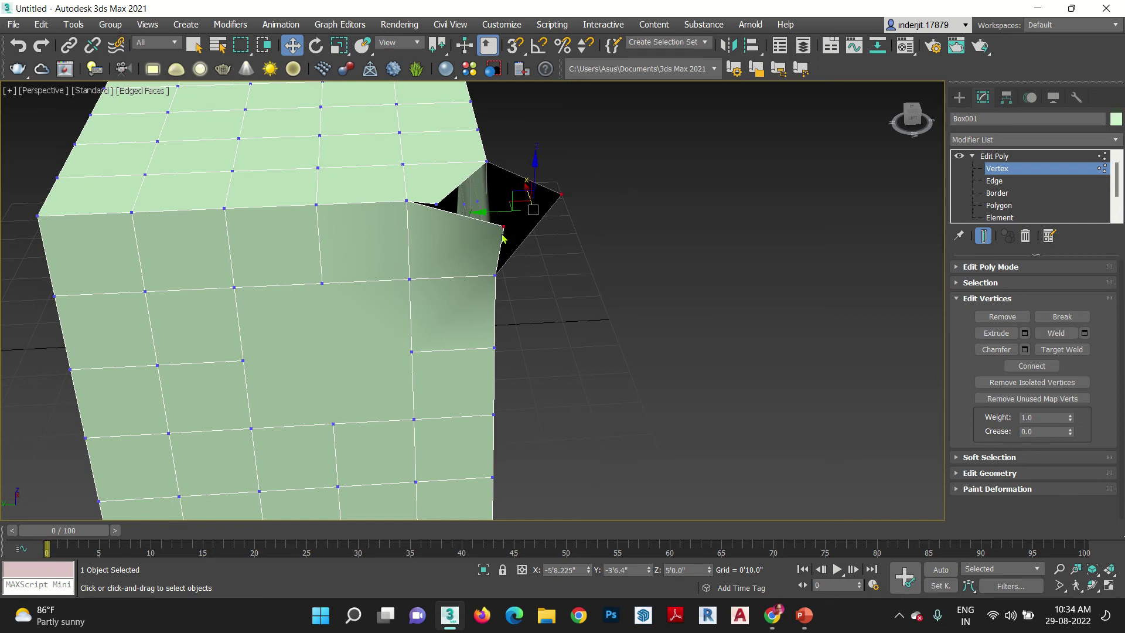
{"action": "left_click", "coordinate": [1055, 332]}
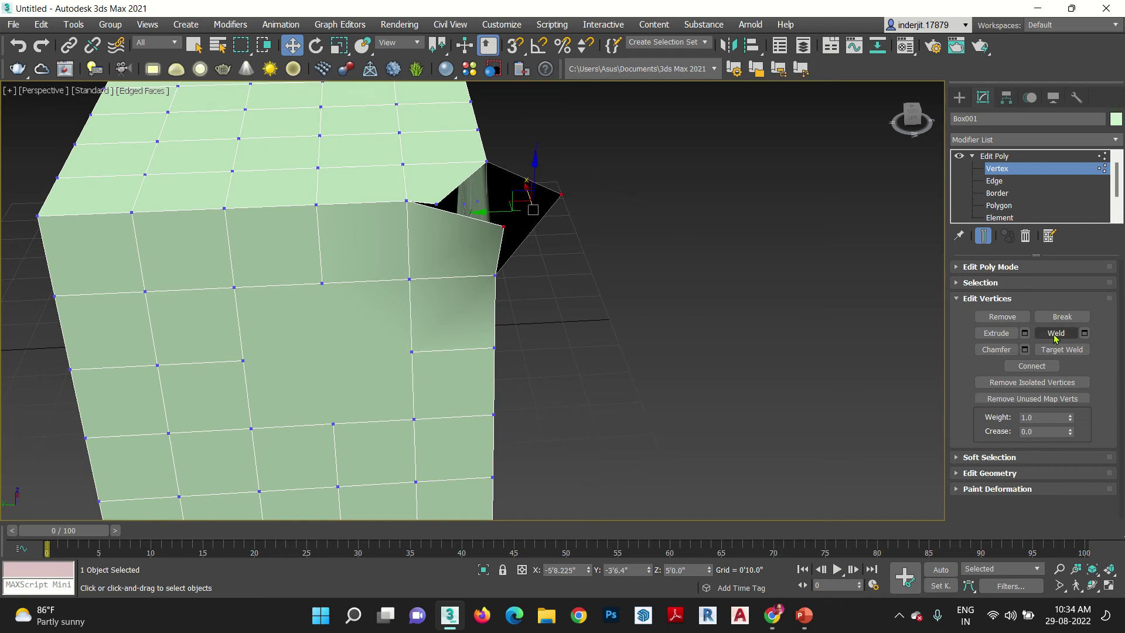
{"action": "left_click", "coordinate": [1085, 333]}
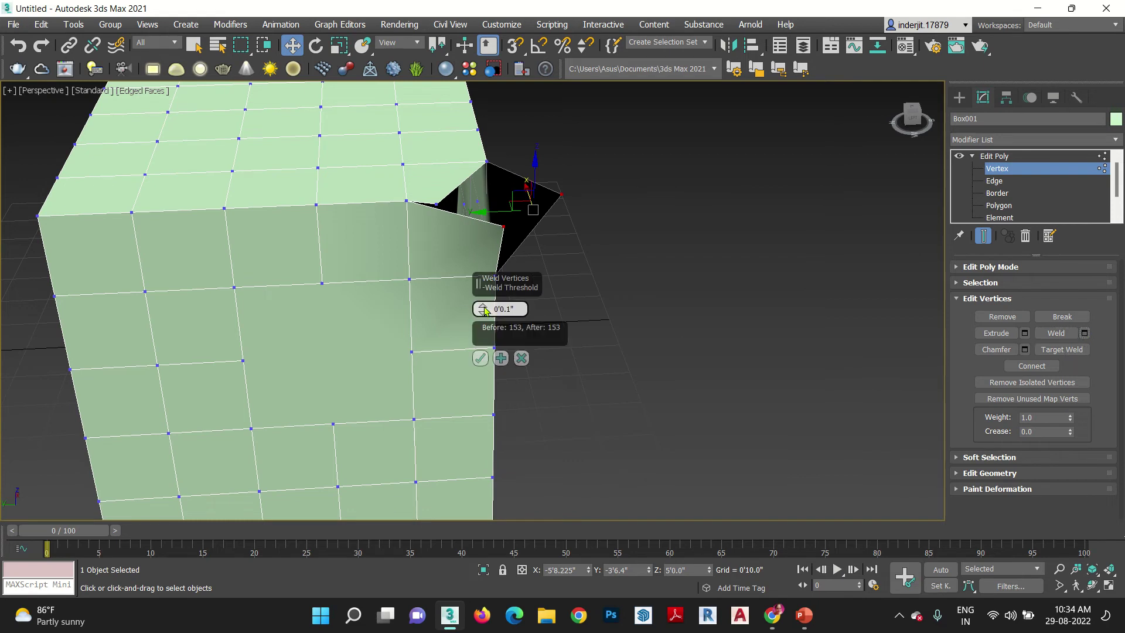
{"action": "left_click_drag", "start_coordinate": [484, 311], "coordinate": [506, 278]}
{"action": "left_click", "coordinate": [480, 358]}
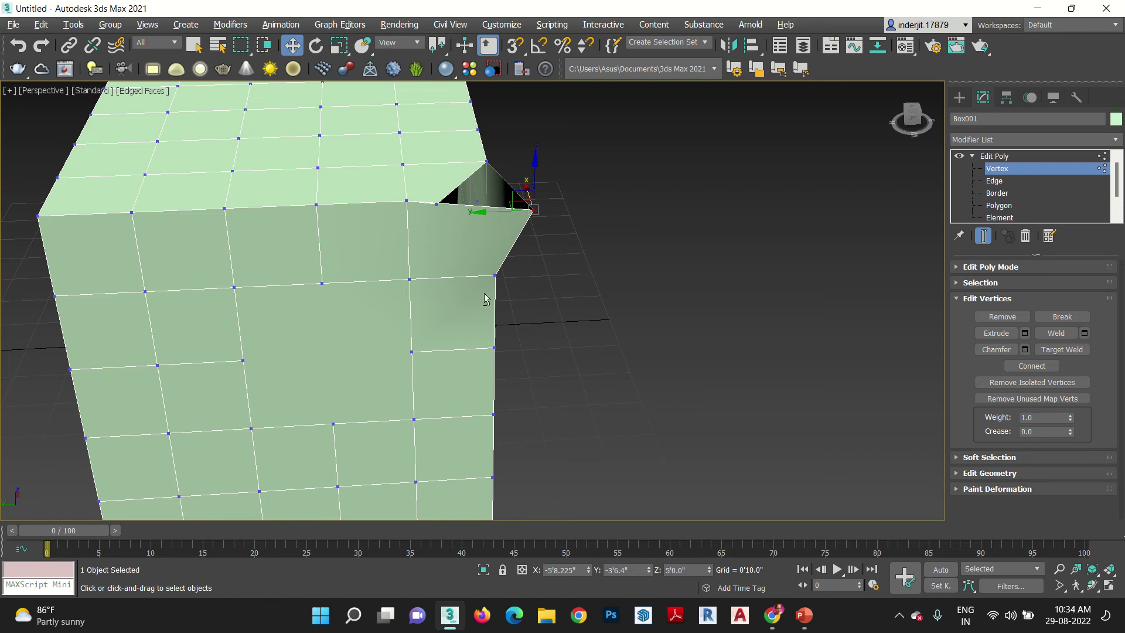
Target Weld the merged outer vertex onto the top face's loose corner vertex to close the gap, and exit the tool.
{"action": "middle_click_drag", "start_coordinate": [483, 299], "coordinate": [403, 309], "text": "alt"}
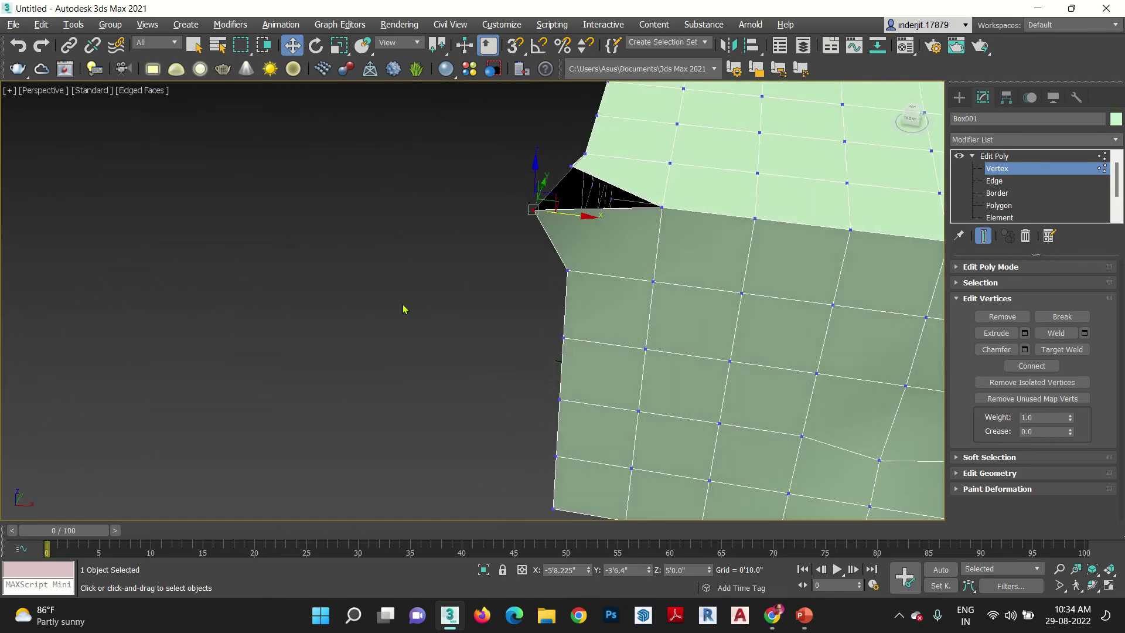
{"action": "left_click", "coordinate": [1062, 350]}
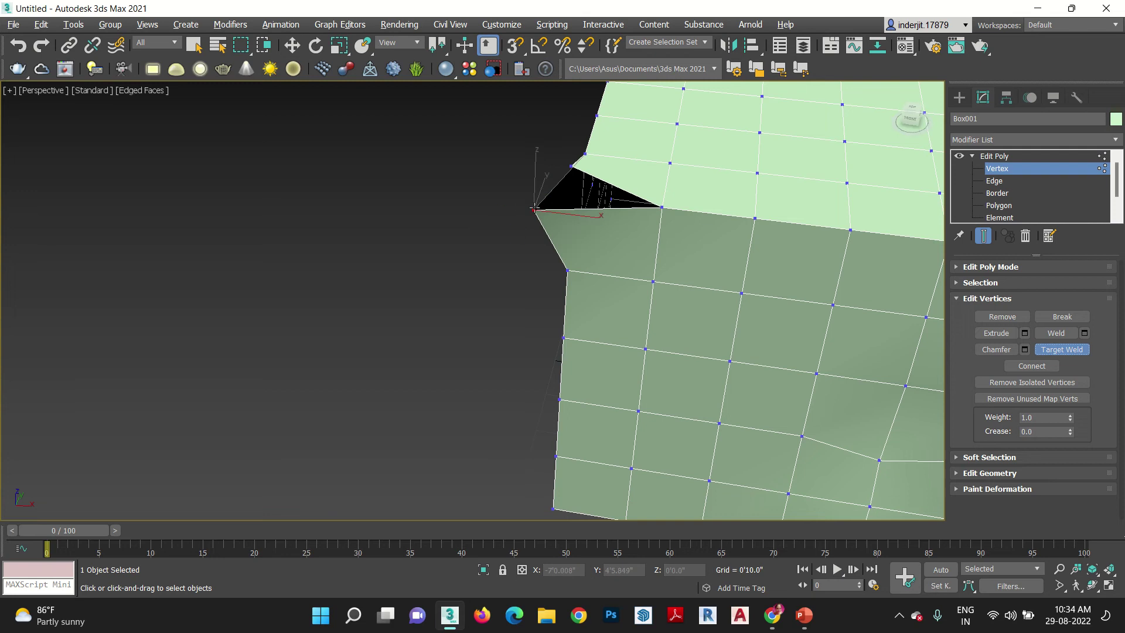
{"action": "left_click", "coordinate": [571, 167]}
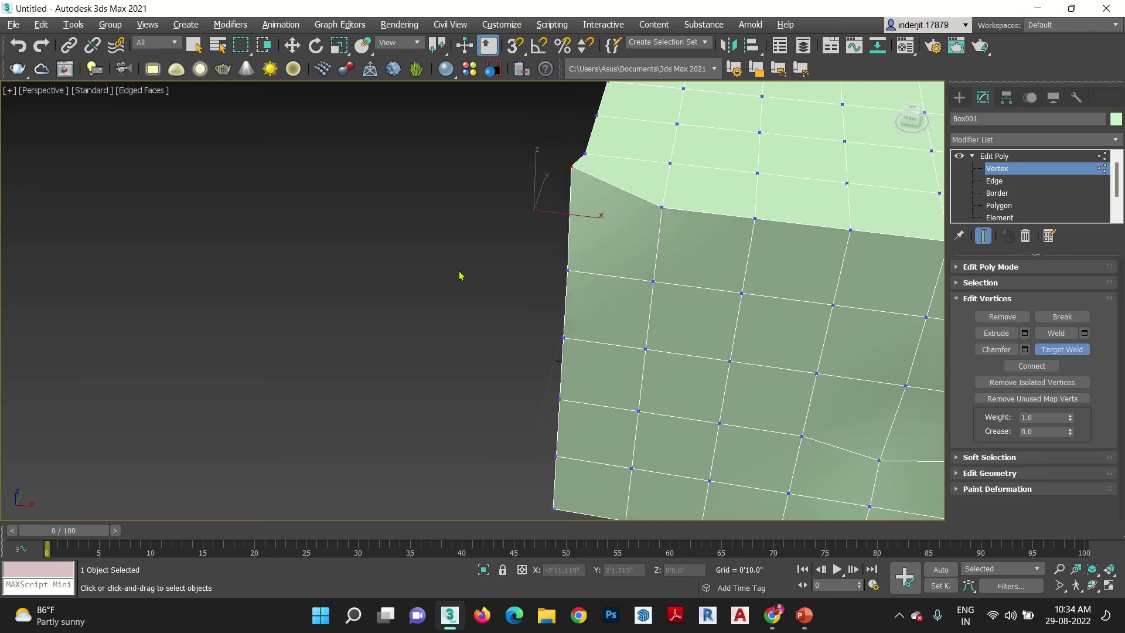
{"action": "middle_click_drag", "start_coordinate": [573, 278], "coordinate": [702, 277], "text": "alt"}
{"action": "right_click", "coordinate": [702, 278]}
Test the welded corner by moving its vertex outward, and undo the move.
{"action": "middle_click_drag", "start_coordinate": [629, 342], "coordinate": [699, 329]}
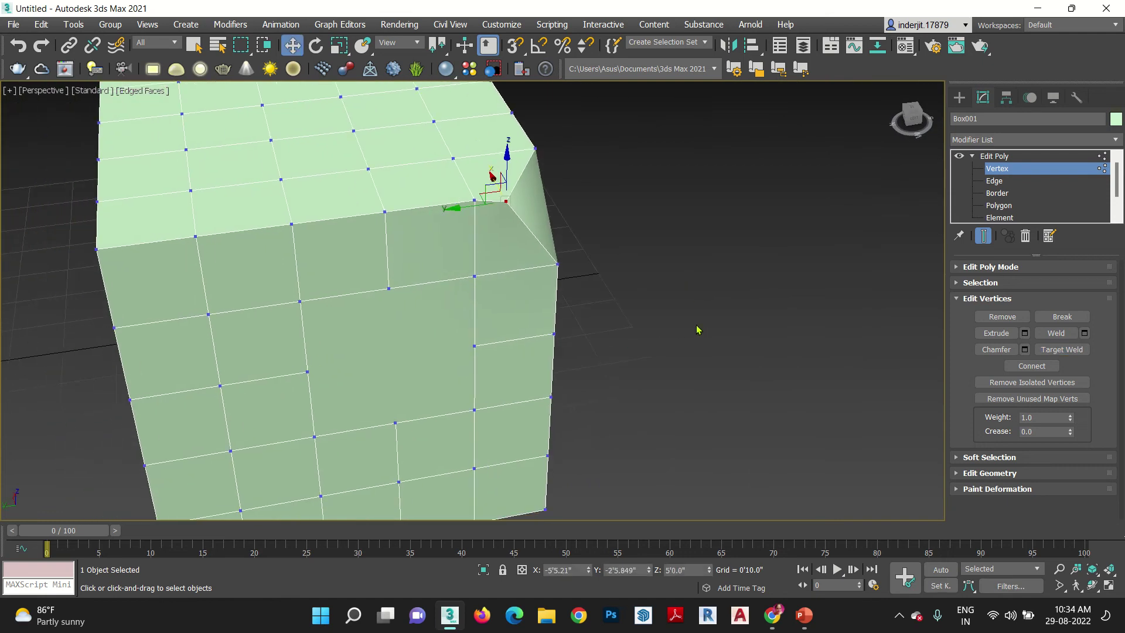
{"action": "left_click", "coordinate": [697, 328]}
{"action": "left_click", "coordinate": [506, 202]}
{"action": "mouse_move", "coordinate": [506, 202]}
{"action": "middle_mouse_down", "text": "alt"}
{"action": "mouse_move", "coordinate": [527, 251]}
{"action": "mouse_move", "coordinate": [504, 211]}
{"action": "middle_mouse_up", "text": "alt"}
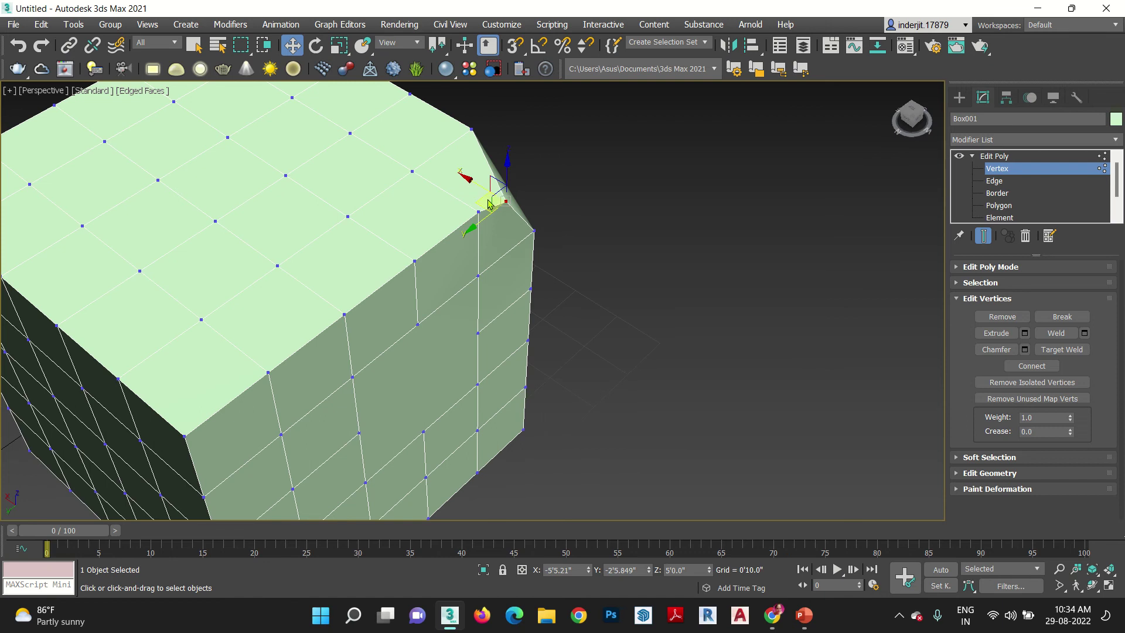
{"action": "left_click_drag", "start_coordinate": [496, 197], "coordinate": [548, 141]}
{"action": "key", "text": "ctrl+z"}
{"action": "middle_click_drag", "start_coordinate": [643, 397], "coordinate": [590, 429], "text": "alt"}
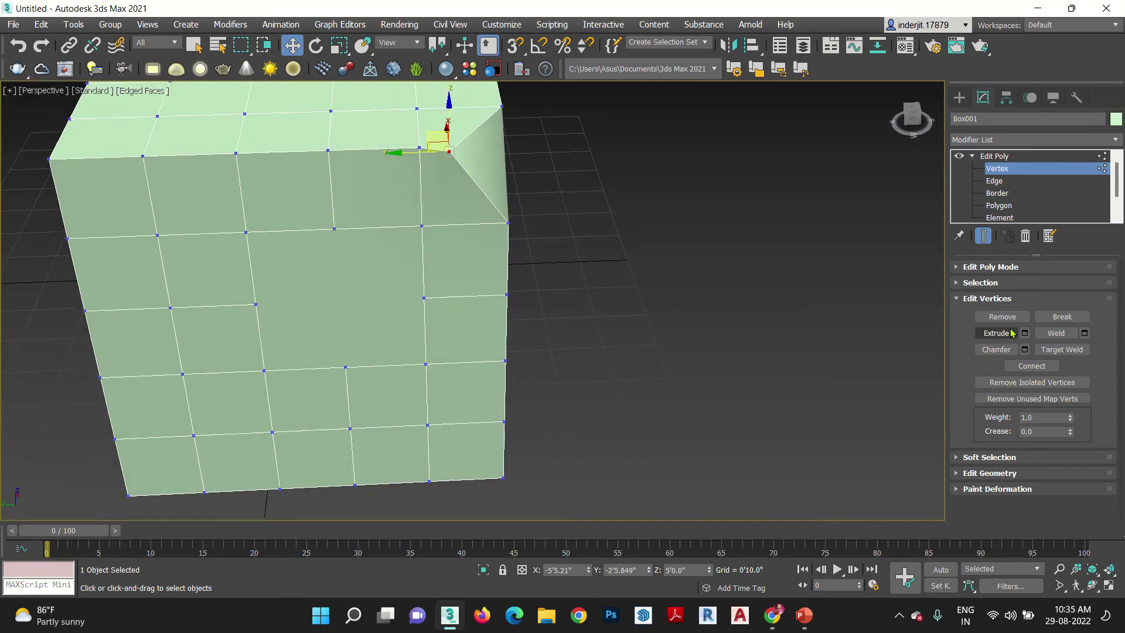
Extrude the vertex near the lower corner of the side face freehand into a small spike.
{"action": "middle_click_drag", "start_coordinate": [507, 335], "coordinate": [641, 378], "text": "alt"}
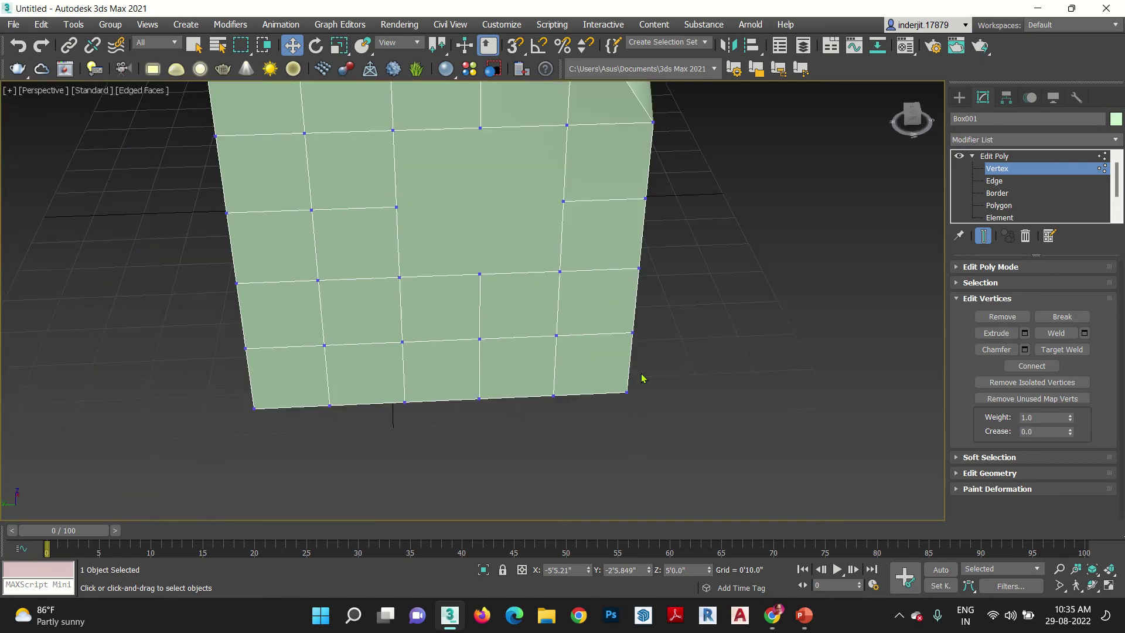
{"action": "left_click", "coordinate": [557, 336]}
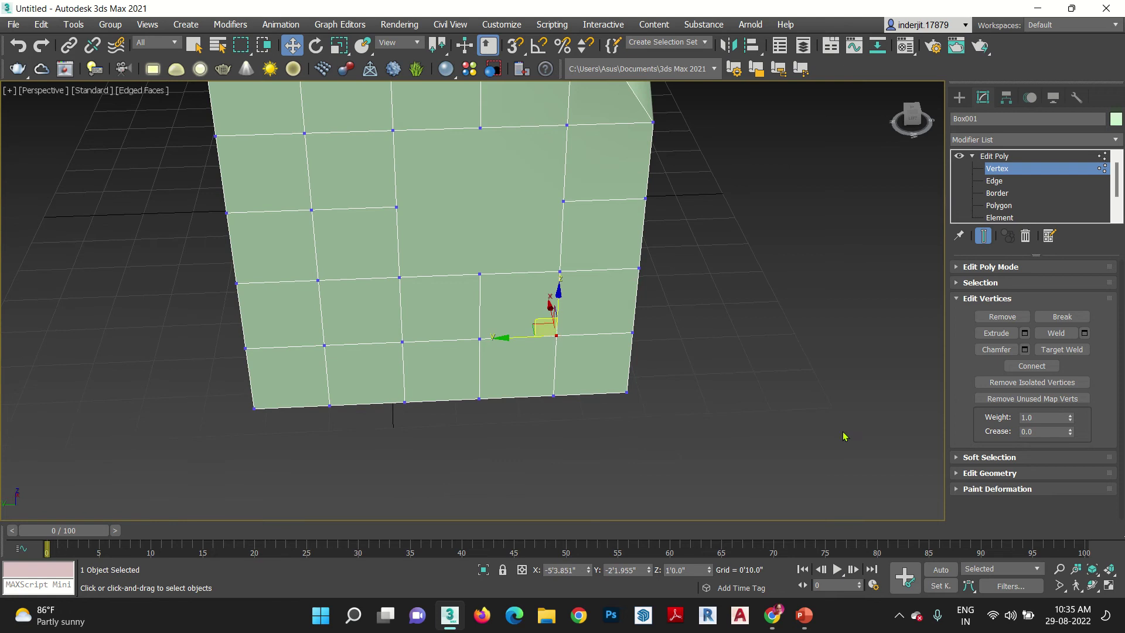
{"action": "left_click", "coordinate": [1008, 334]}
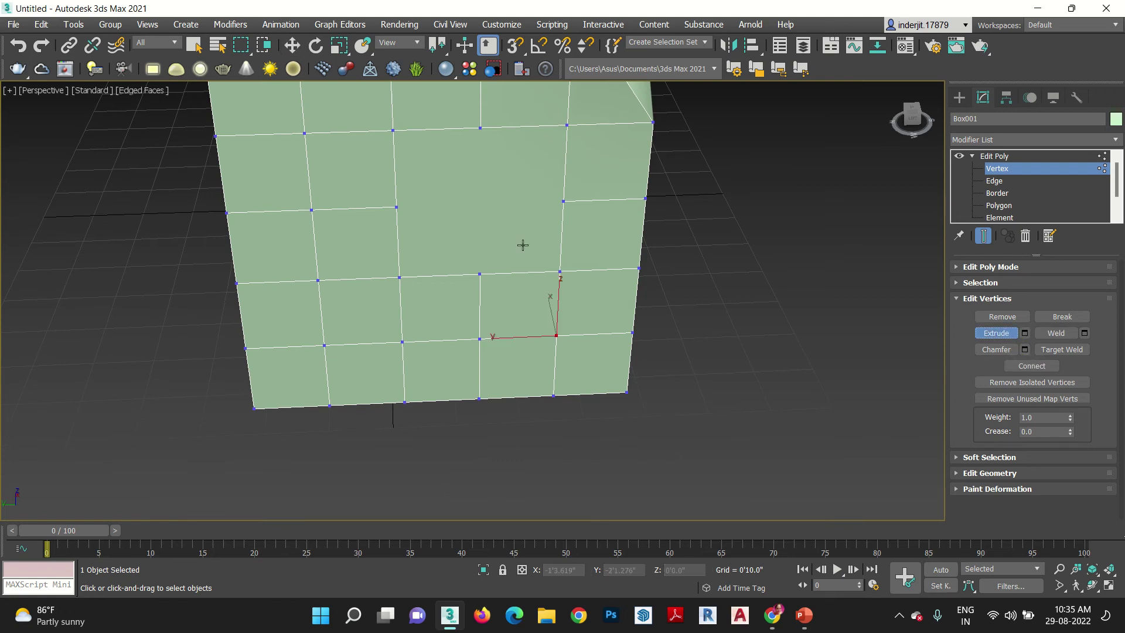
{"action": "left_click_drag", "start_coordinate": [560, 324], "coordinate": [582, 402]}
{"action": "middle_click_drag", "start_coordinate": [583, 401], "coordinate": [656, 404], "text": "alt"}
Apply the Extrude Vertices settings to that vertex with height -1'0.254" and width 0'7.929", forming a recess.
{"action": "left_click", "coordinate": [1025, 333]}
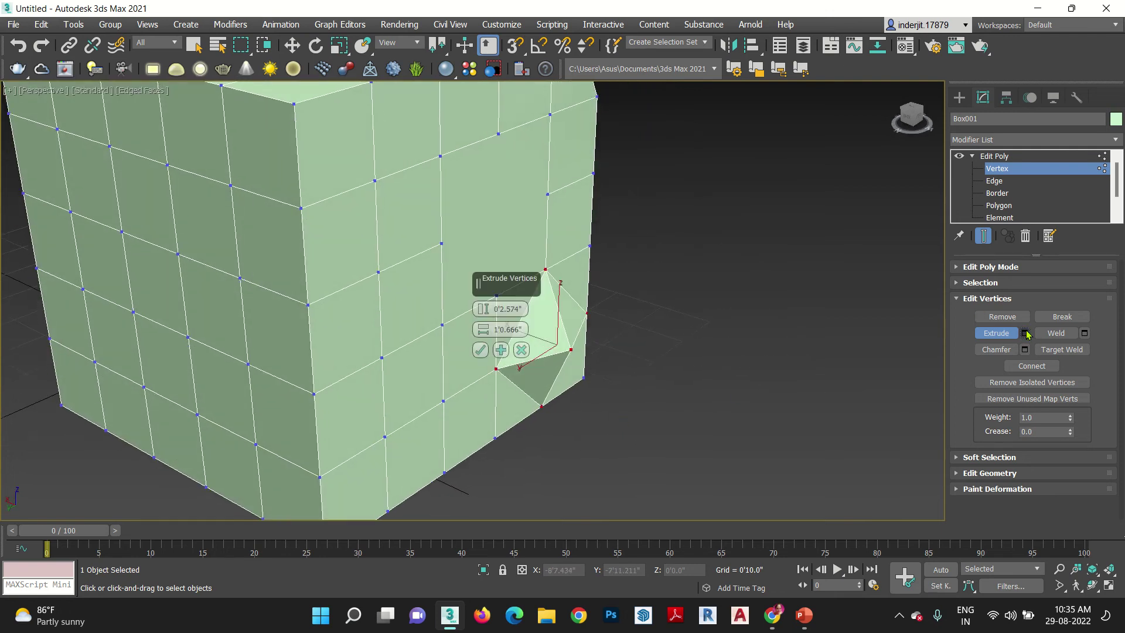
{"action": "left_click_drag", "start_coordinate": [483, 311], "coordinate": [502, 388]}
{"action": "left_click_drag", "start_coordinate": [481, 333], "coordinate": [482, 308]}
{"action": "left_click_drag", "start_coordinate": [489, 202], "coordinate": [511, 353]}
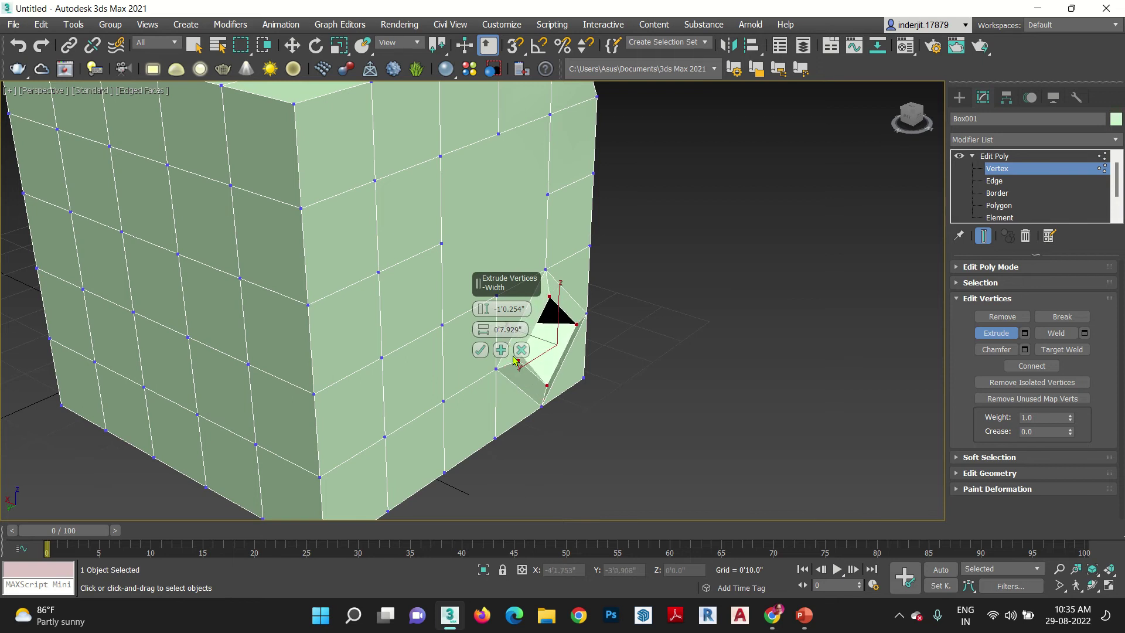
{"action": "left_click", "coordinate": [480, 350]}
Try chamfering the box's bottom corner vertex freehand, and undo the chamfer.
{"action": "middle_click_drag", "start_coordinate": [619, 431], "coordinate": [585, 423], "text": "alt"}
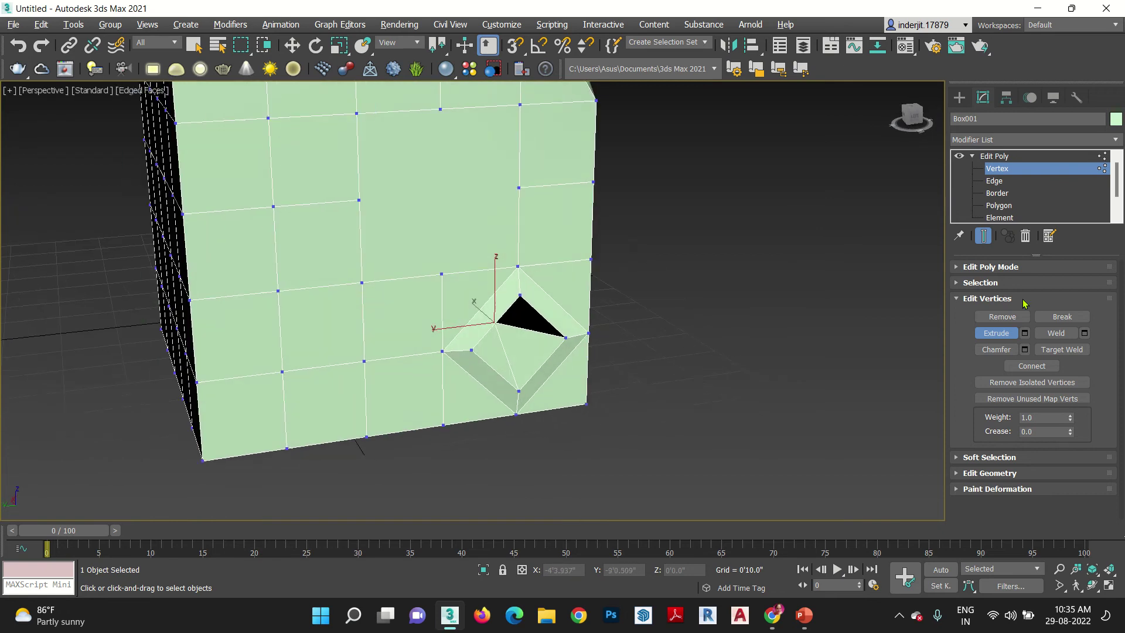
{"action": "middle_click_drag", "start_coordinate": [455, 354], "coordinate": [552, 340]}
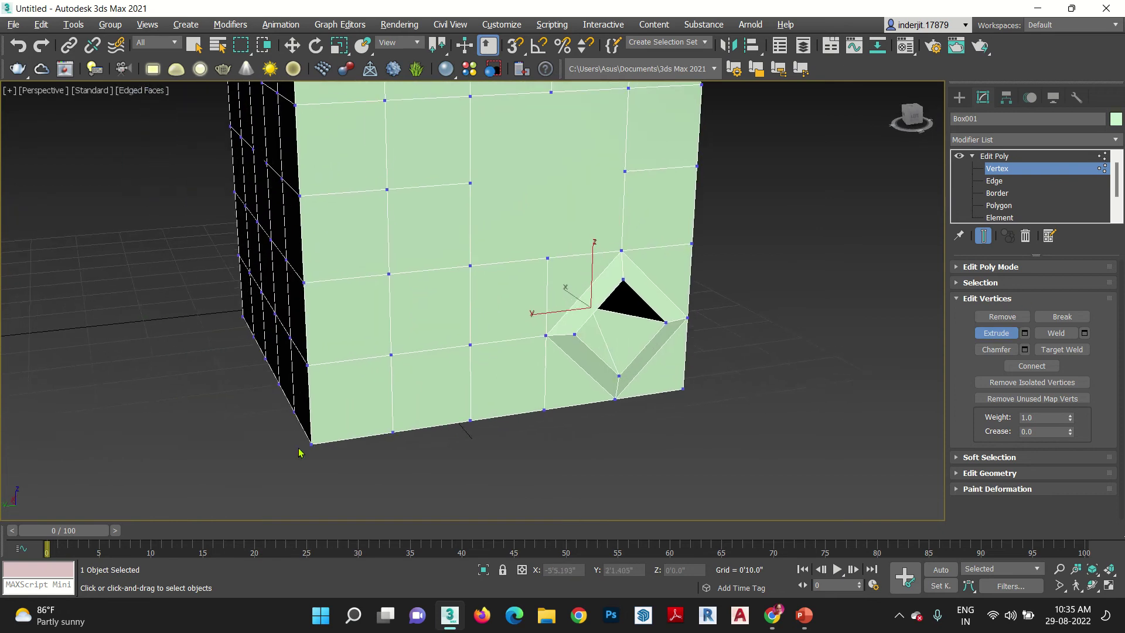
{"action": "left_click", "coordinate": [310, 443]}
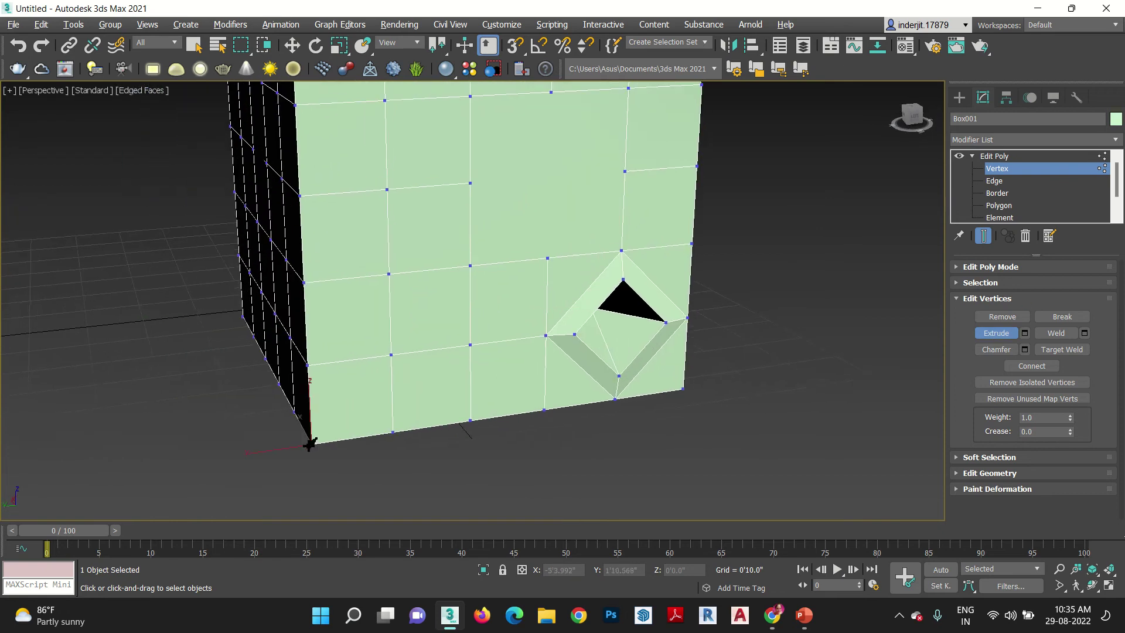
{"action": "left_click", "coordinate": [1002, 351]}
{"action": "mouse_move", "coordinate": [311, 441]}
{"action": "left_mouse_down"}
{"action": "mouse_move", "coordinate": [349, 332]}
{"action": "mouse_move", "coordinate": [316, 434]}
{"action": "mouse_move", "coordinate": [393, 341]}
{"action": "mouse_move", "coordinate": [395, 350]}
{"action": "left_mouse_up"}
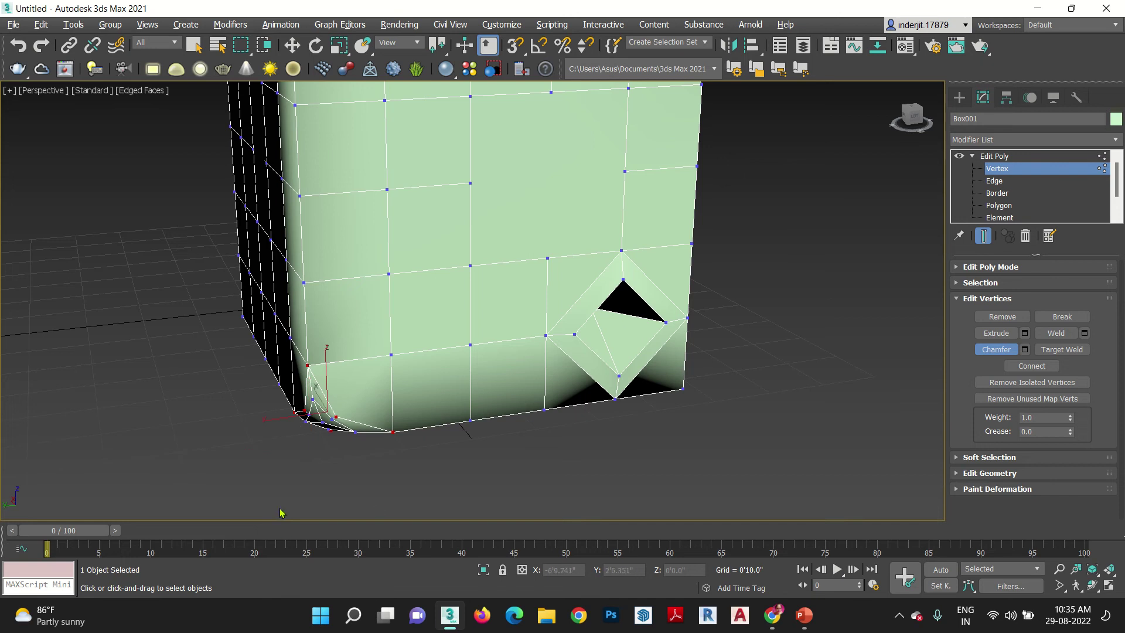
{"action": "key", "text": "ctrl+z"}
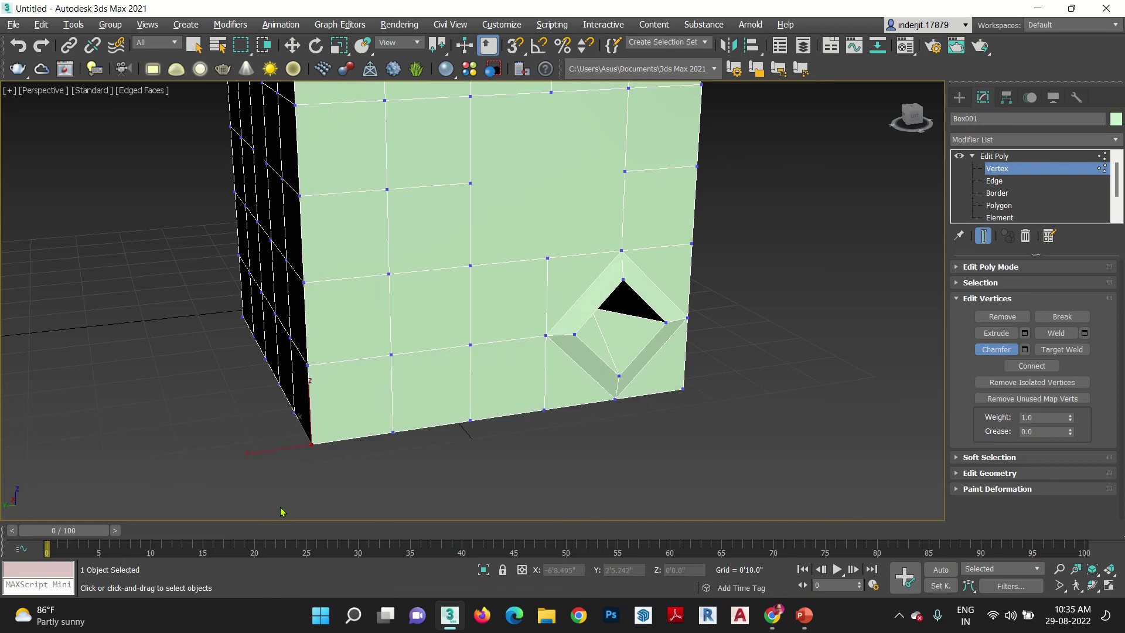
Try the Chamfer settings on the same corner vertex with 0 vertex chamfer segments, and cancel them.
{"action": "left_click", "coordinate": [1025, 349]}
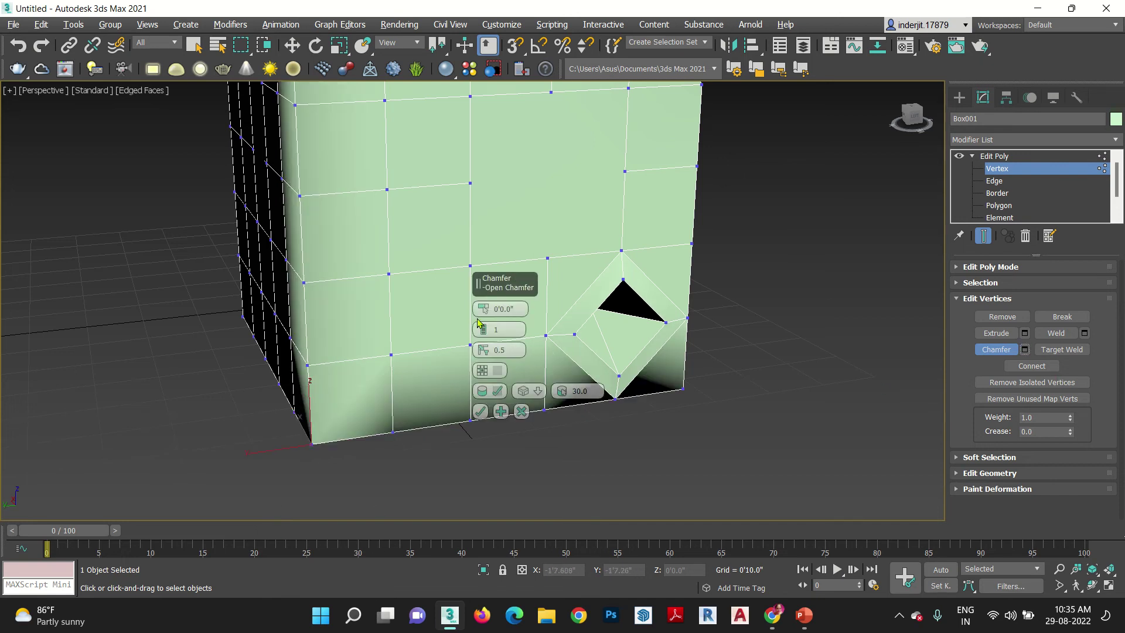
{"action": "left_click_drag", "start_coordinate": [484, 311], "coordinate": [483, 391]}
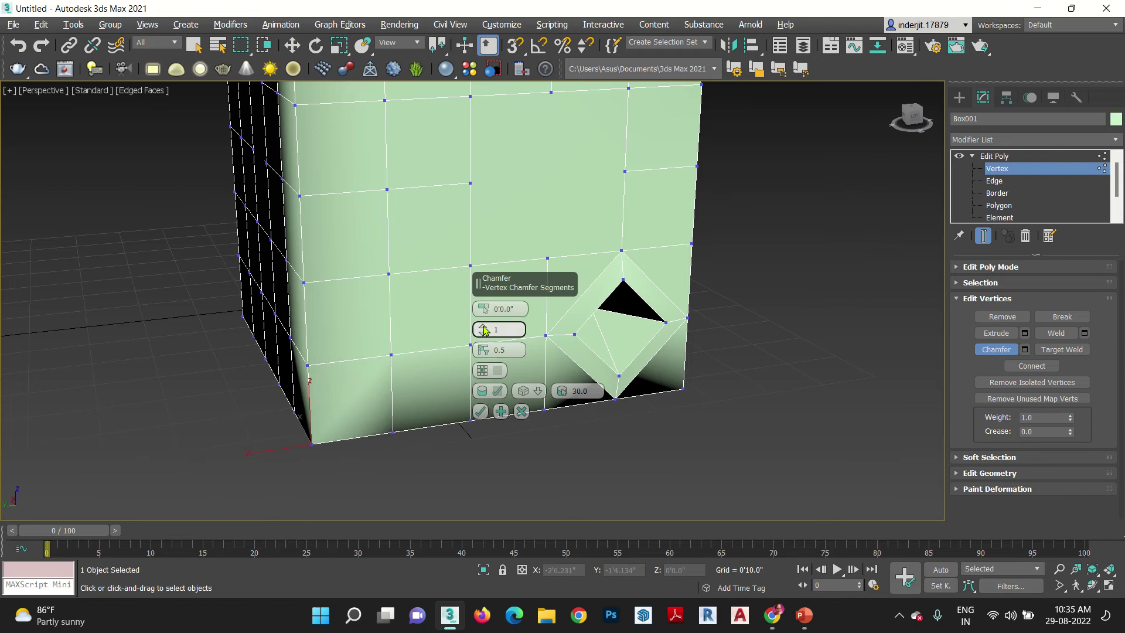
{"action": "mouse_move", "coordinate": [484, 330]}
{"action": "left_mouse_down"}
{"action": "mouse_move", "coordinate": [484, 313]}
{"action": "mouse_move", "coordinate": [483, 333]}
{"action": "left_mouse_up"}
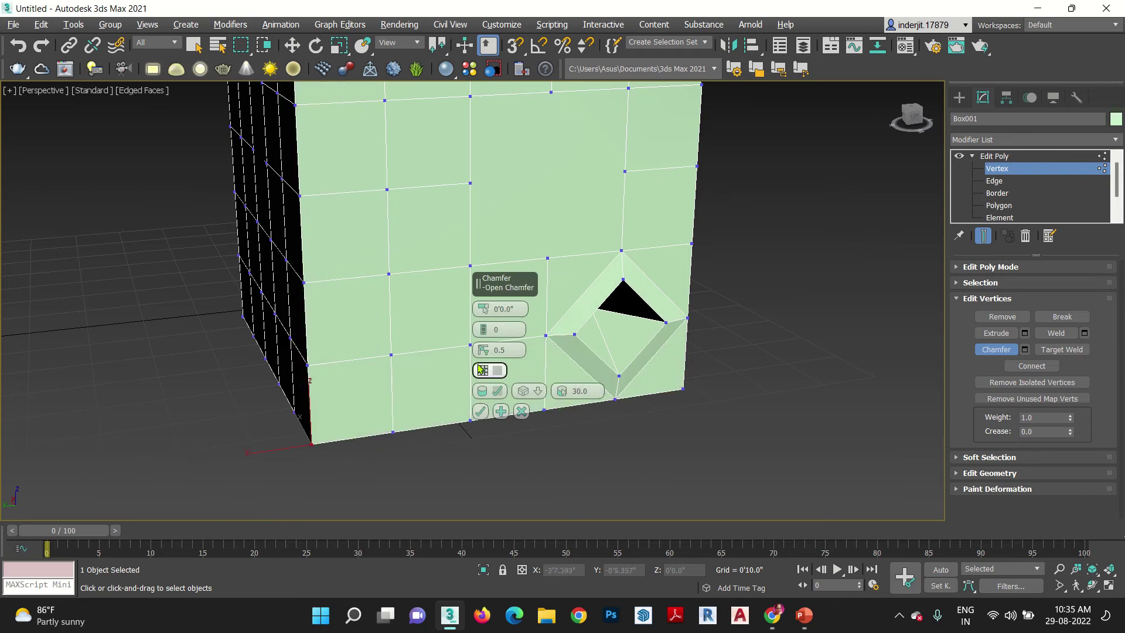
{"action": "left_click", "coordinate": [521, 412]}
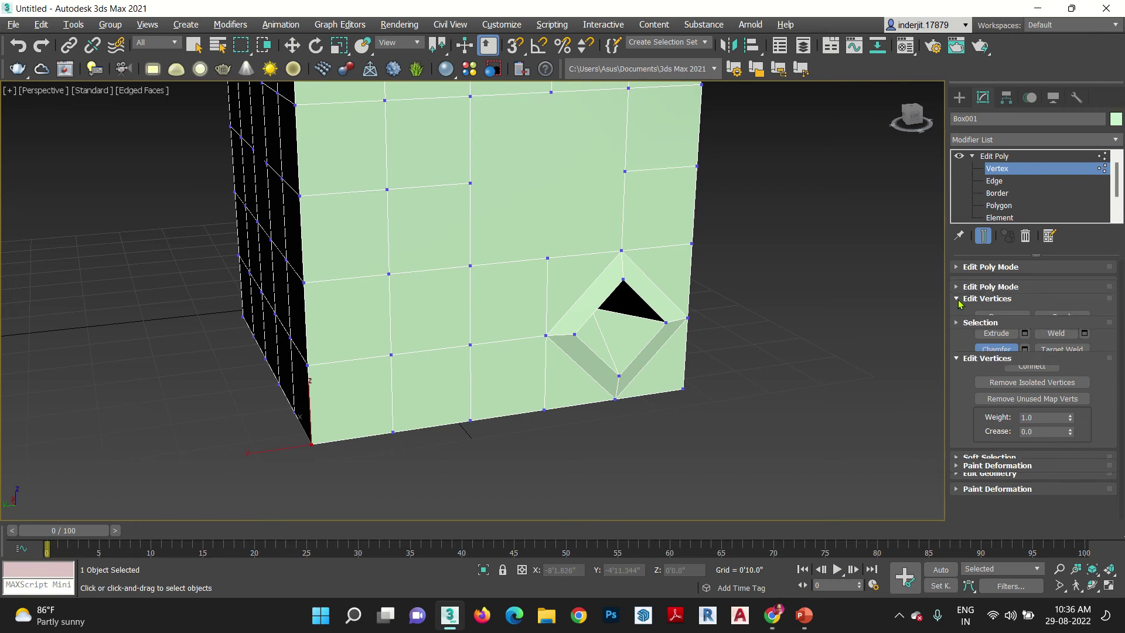
Select all vertices of the box's top face and collapse them into a single vertex.
{"action": "left_click", "coordinate": [962, 299]}
{"action": "left_click", "coordinate": [960, 331]}
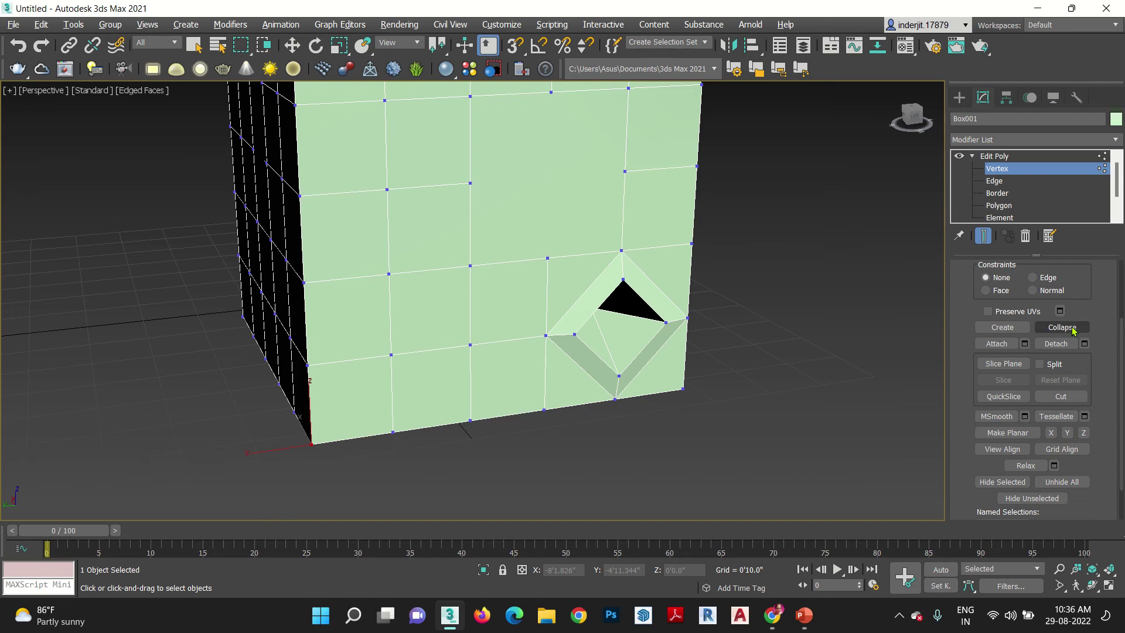
{"action": "scroll", "coordinate": [413, 367], "scroll_direction": "down", "scroll_amount": 8}
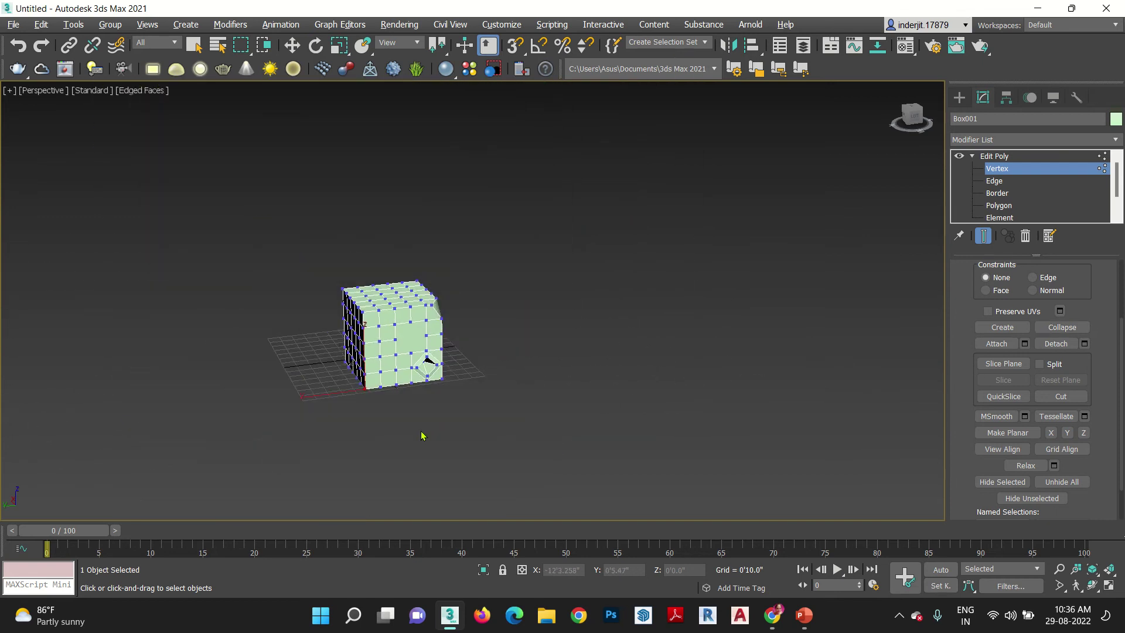
{"action": "mouse_move", "coordinate": [416, 450]}
{"action": "middle_mouse_down", "text": "alt"}
{"action": "mouse_move", "coordinate": [363, 430]}
{"action": "mouse_move", "coordinate": [416, 459]}
{"action": "mouse_move", "coordinate": [373, 450]}
{"action": "mouse_move", "coordinate": [399, 434]}
{"action": "middle_mouse_up", "text": "alt"}
{"action": "left_click_drag", "start_coordinate": [516, 265], "coordinate": [341, 337]}
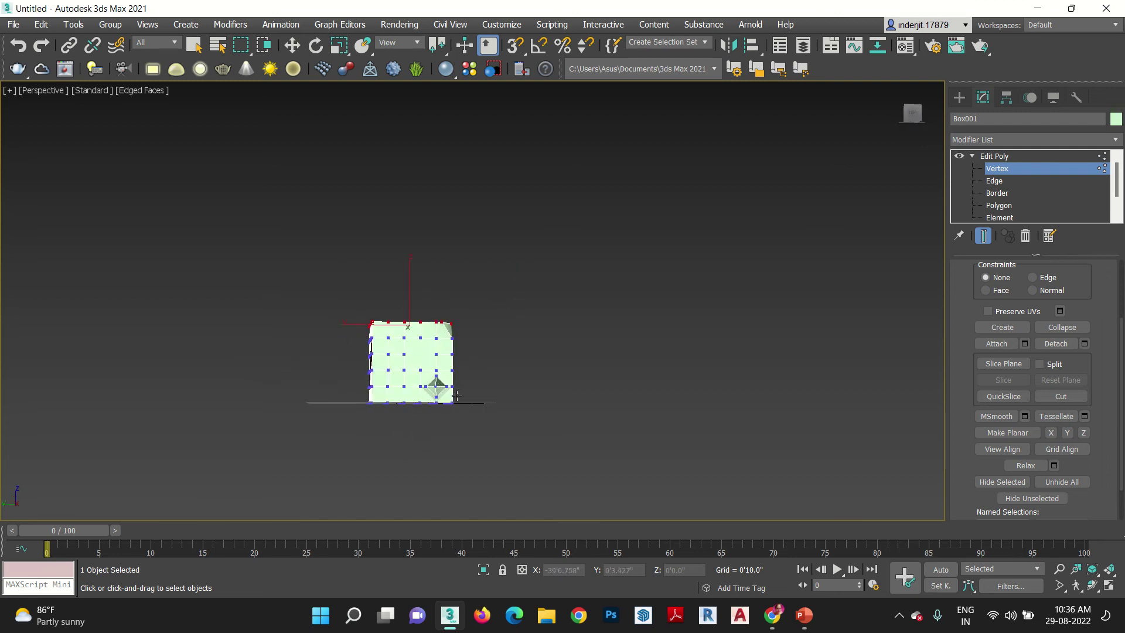
{"action": "key", "text": "w"}
{"action": "middle_click_drag", "start_coordinate": [457, 396], "coordinate": [404, 351], "text": "alt"}
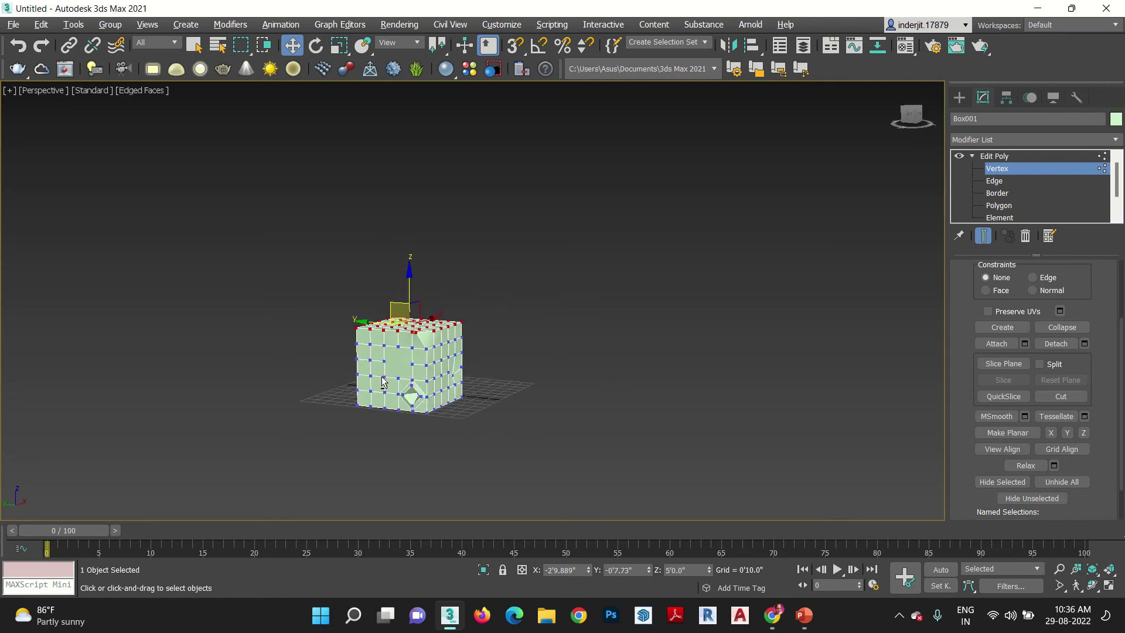
{"action": "left_click", "coordinate": [1079, 328]}
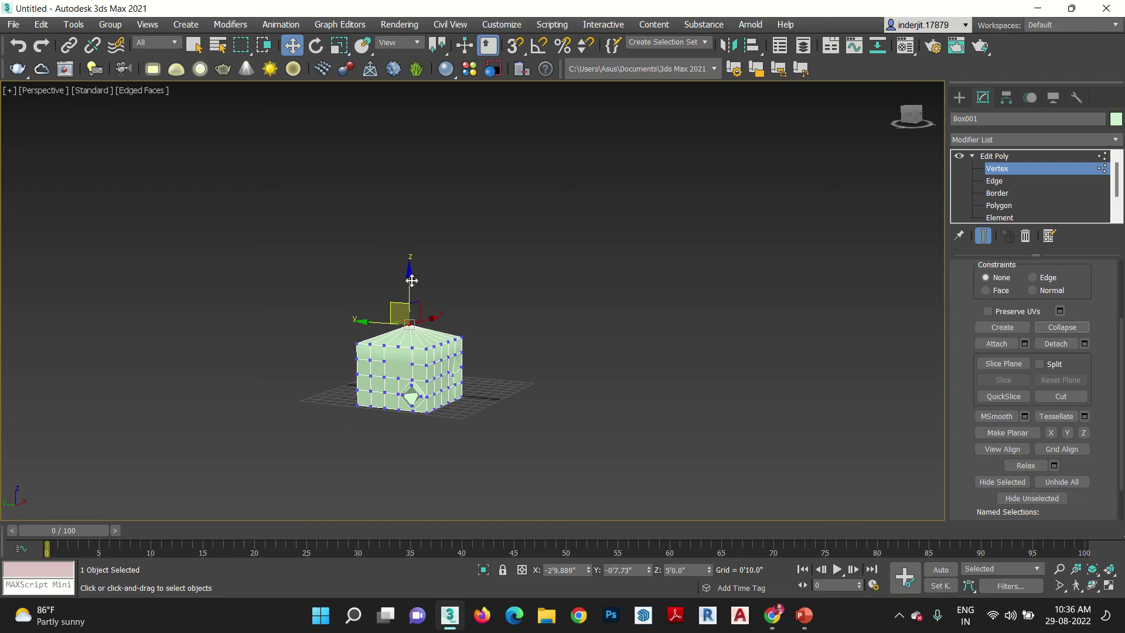
Raise the collapsed top vertex along Z to about 6'9.271" to form a pointed roof.
{"action": "left_click_drag", "start_coordinate": [409, 279], "coordinate": [406, 255]}
{"action": "mouse_move", "coordinate": [498, 422]}
{"action": "middle_mouse_down", "text": "alt"}
{"action": "mouse_move", "coordinate": [532, 452]}
{"action": "mouse_move", "coordinate": [466, 472]}
{"action": "mouse_move", "coordinate": [481, 469]}
{"action": "mouse_move", "coordinate": [445, 422]}
{"action": "mouse_move", "coordinate": [523, 426]}
{"action": "mouse_move", "coordinate": [490, 421]}
{"action": "middle_mouse_up", "text": "alt"}
{"action": "scroll", "coordinate": [482, 470], "scroll_direction": "up", "scroll_amount": 5}
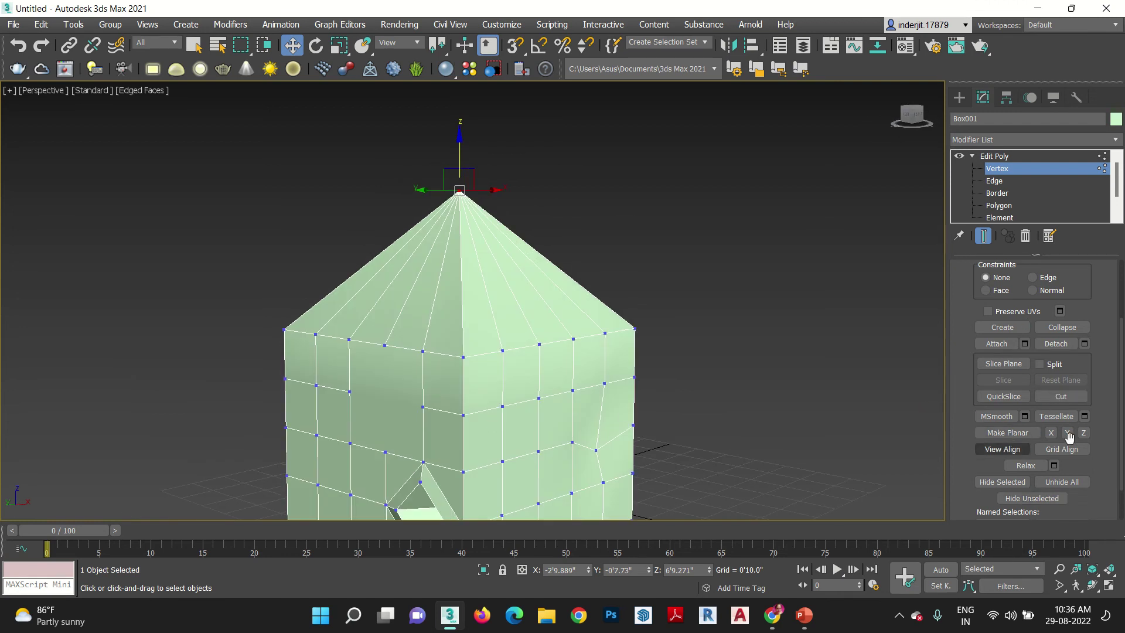
{"action": "middle_click_drag", "start_coordinate": [780, 451], "coordinate": [791, 397]}
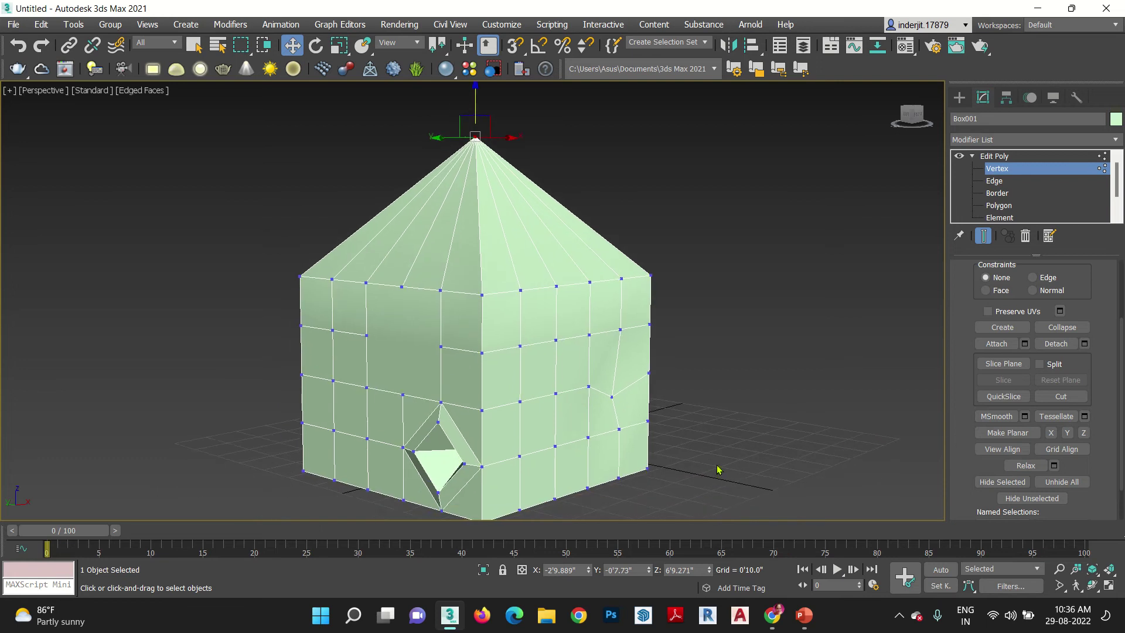
{"action": "mouse_move", "coordinate": [715, 467]}
{"action": "middle_mouse_down"}
{"action": "mouse_move", "coordinate": [698, 442]}
{"action": "mouse_move", "coordinate": [718, 472]}
{"action": "middle_mouse_up"}
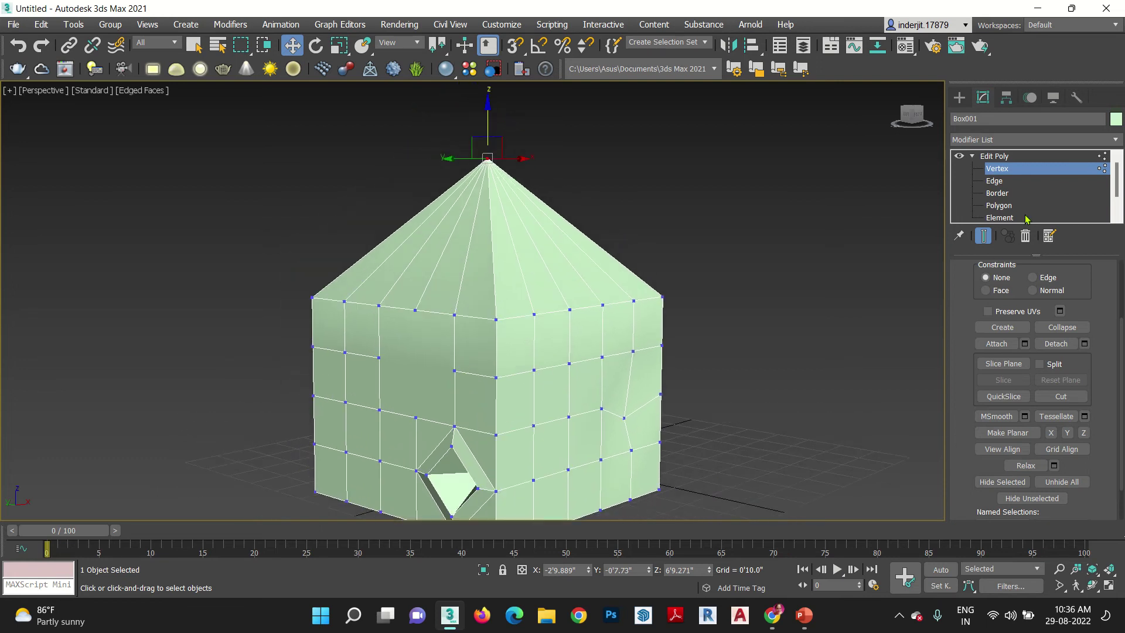
Switch to Edge level, place the Edit Edges options below Soft Selection, and expand them.
{"action": "left_click", "coordinate": [996, 180]}
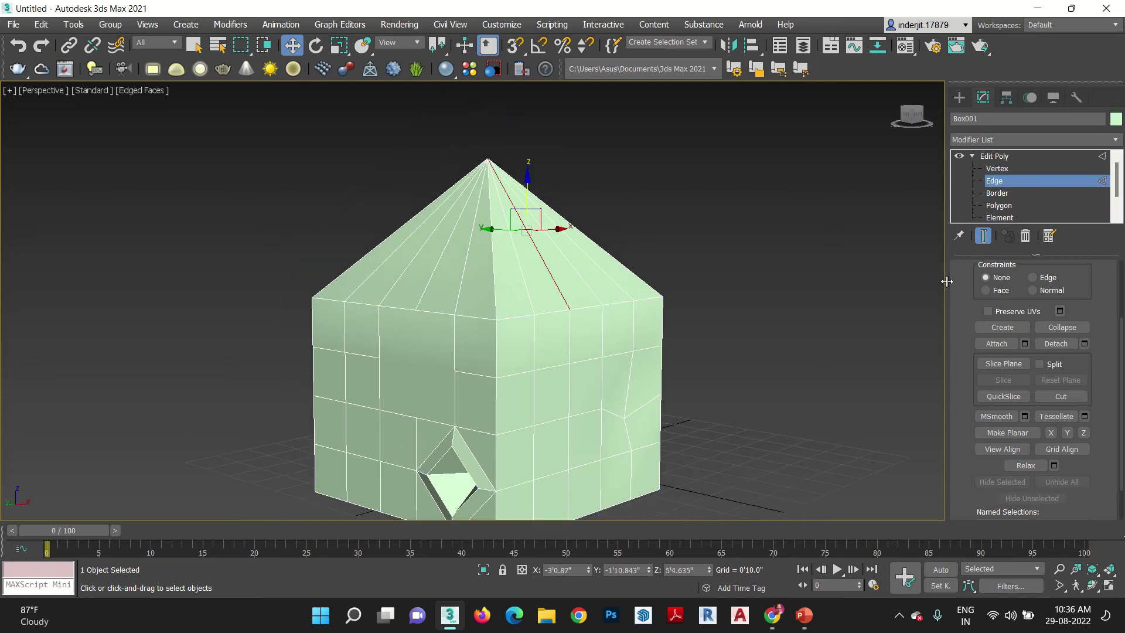
{"action": "right_click", "coordinate": [953, 317]}
{"action": "left_click", "coordinate": [962, 338]}
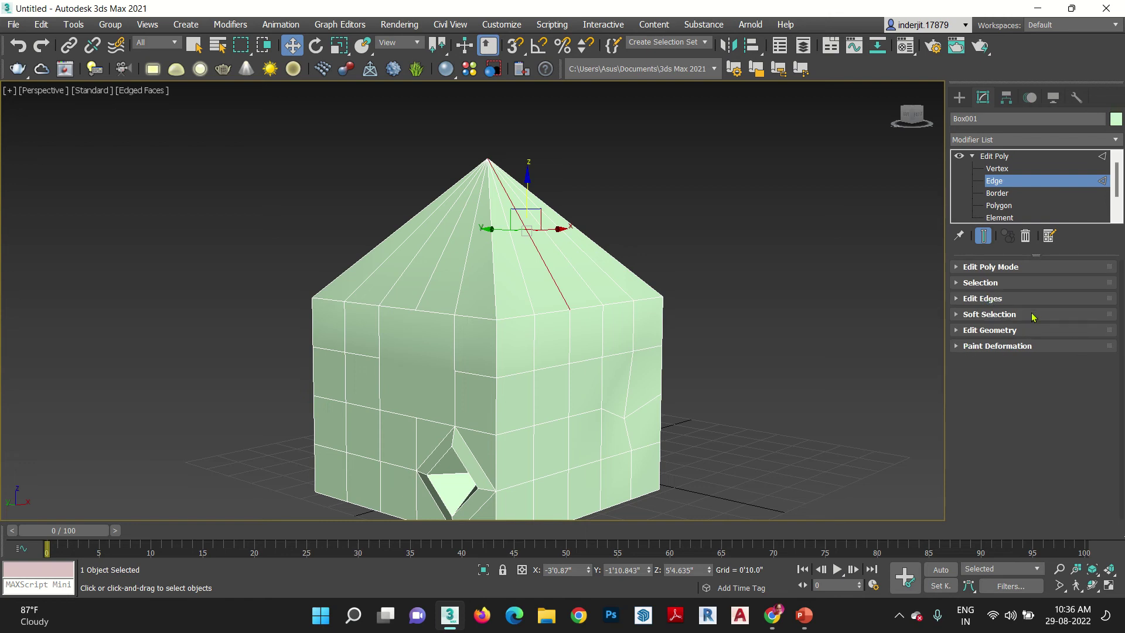
{"action": "left_click_drag", "start_coordinate": [1111, 300], "coordinate": [1104, 332]}
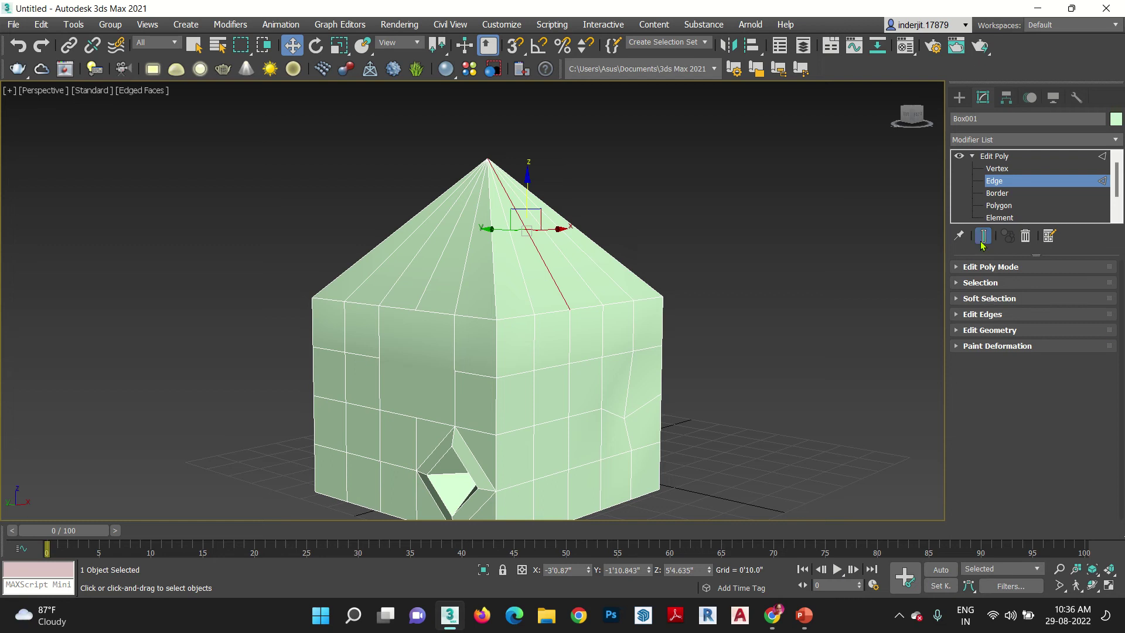
{"action": "left_click", "coordinate": [986, 315]}
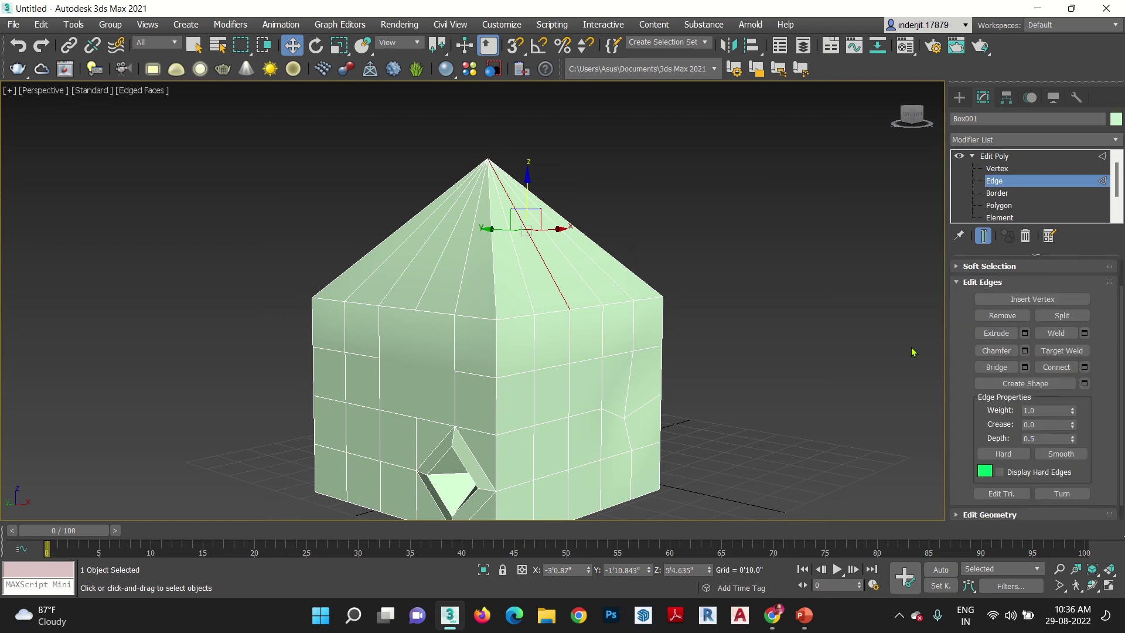
Split the selected sloping roof edge and test it by moving it along X and Z, undoing each move.
{"action": "middle_click_drag", "start_coordinate": [575, 386], "coordinate": [566, 422], "text": "alt"}
{"action": "left_click", "coordinate": [1061, 315]}
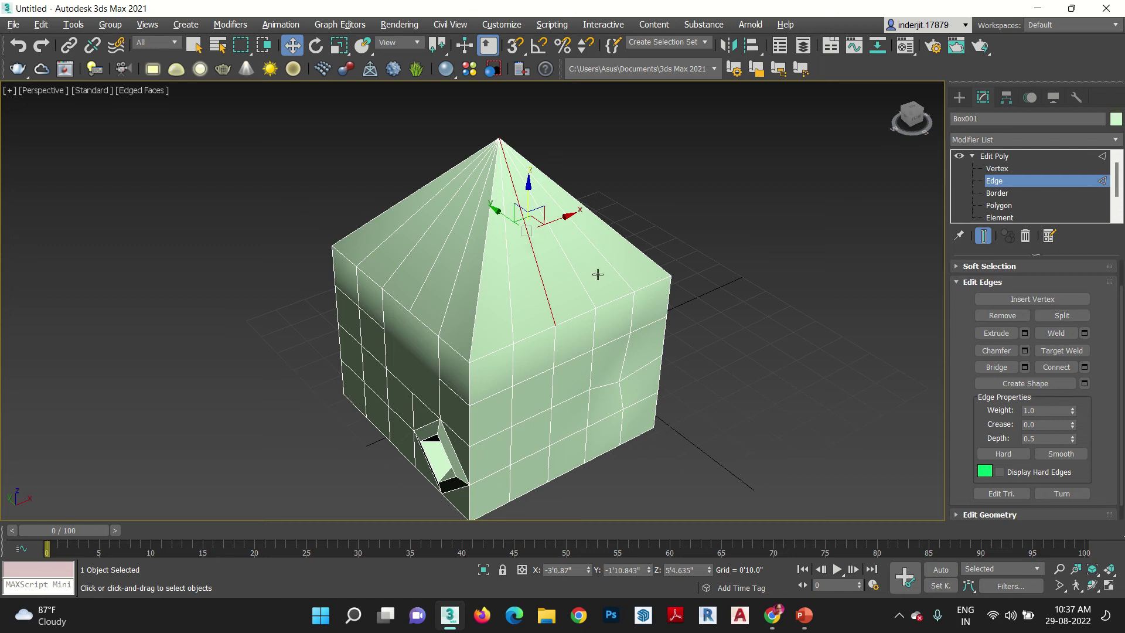
{"action": "left_click", "coordinate": [1075, 317]}
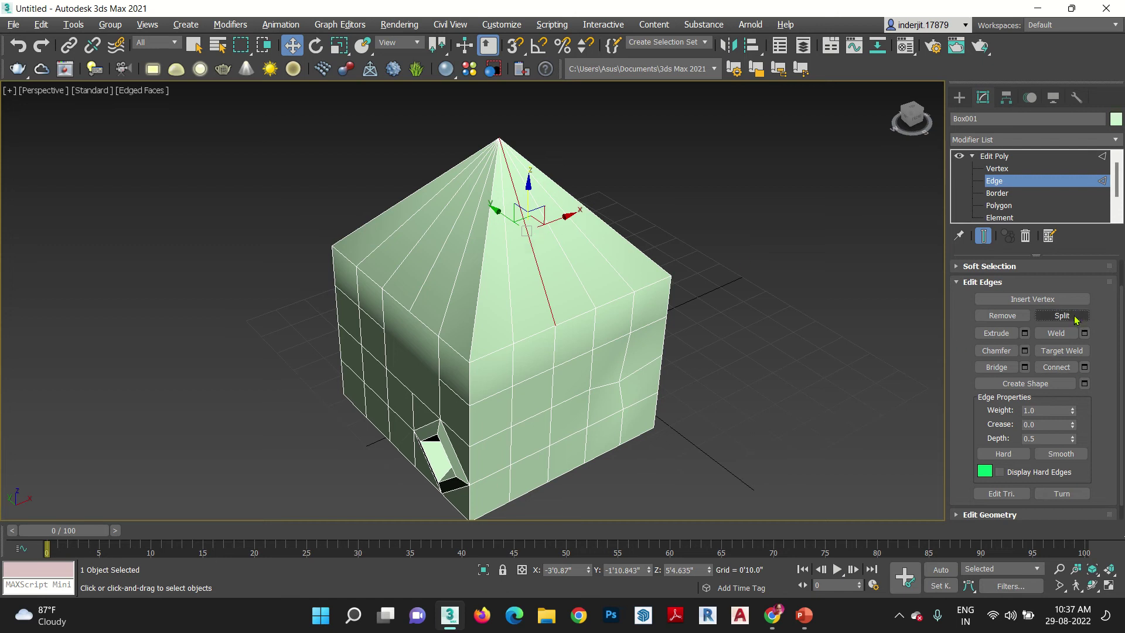
{"action": "left_click", "coordinate": [864, 383]}
{"action": "left_click", "coordinate": [541, 276]}
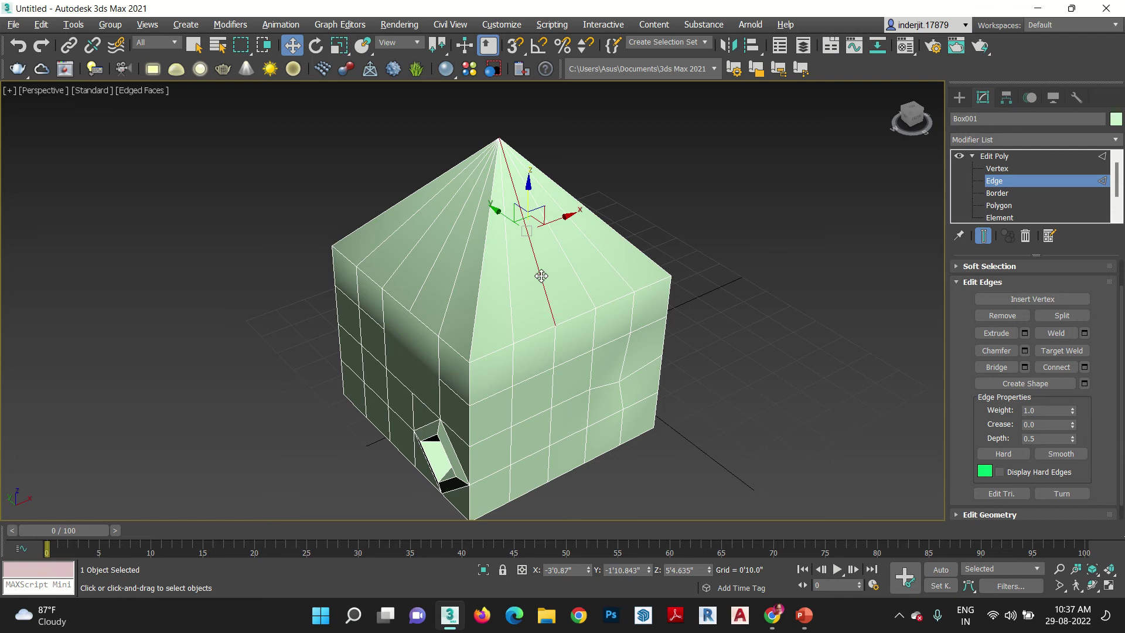
{"action": "left_click", "coordinate": [1060, 316]}
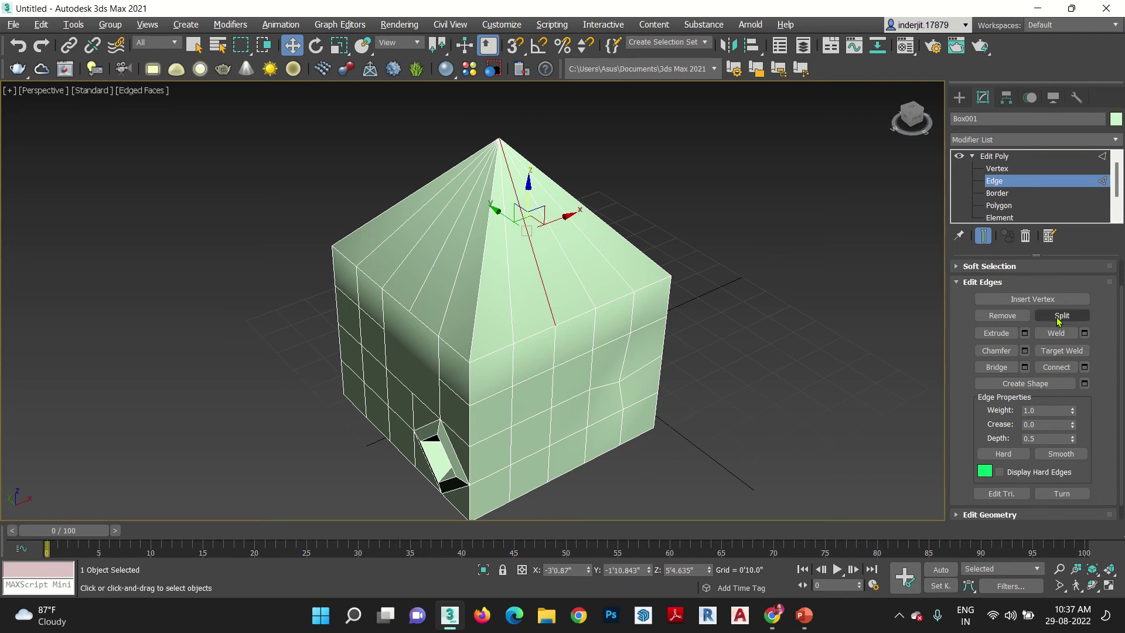
{"action": "left_click_drag", "start_coordinate": [562, 219], "coordinate": [622, 202]}
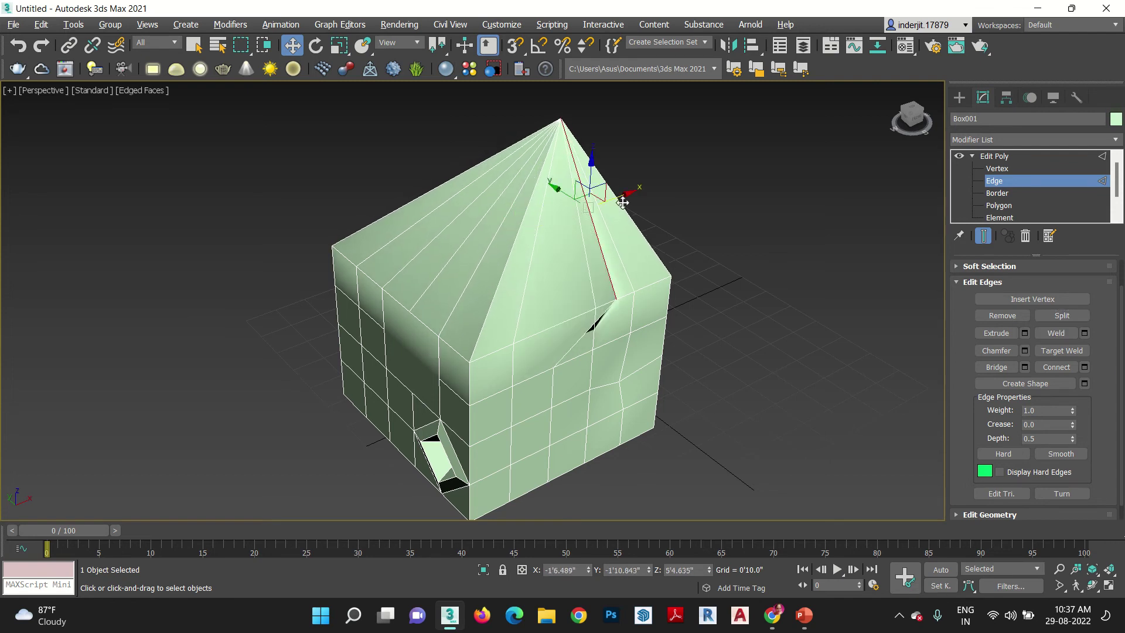
{"action": "key", "text": "ctrl+z"}
{"action": "left_click_drag", "start_coordinate": [529, 185], "coordinate": [536, 132]}
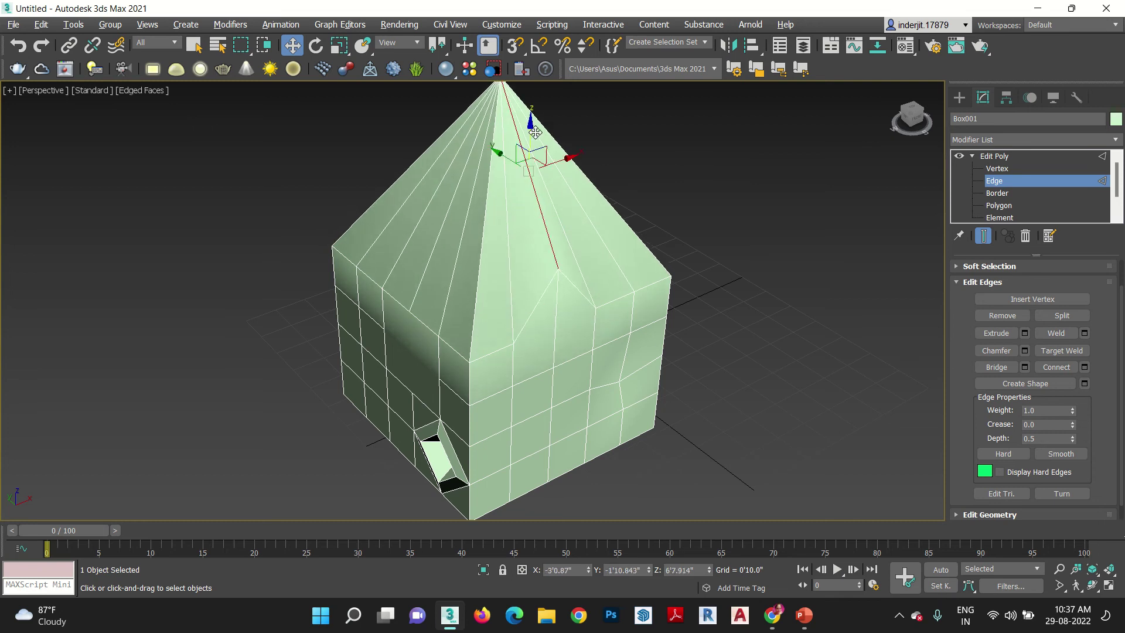
{"action": "key", "text": "ctrl+z"}
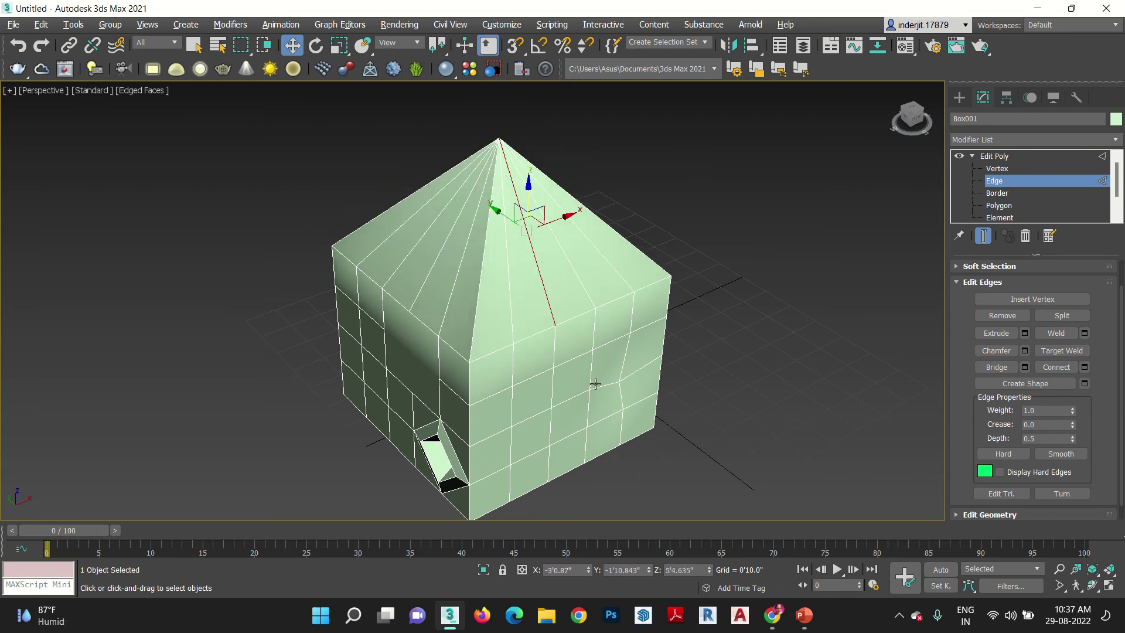
Split a vertical edge on the upper part of the side face and move it along X to about -1'4.828".
{"action": "left_click", "coordinate": [590, 380]}
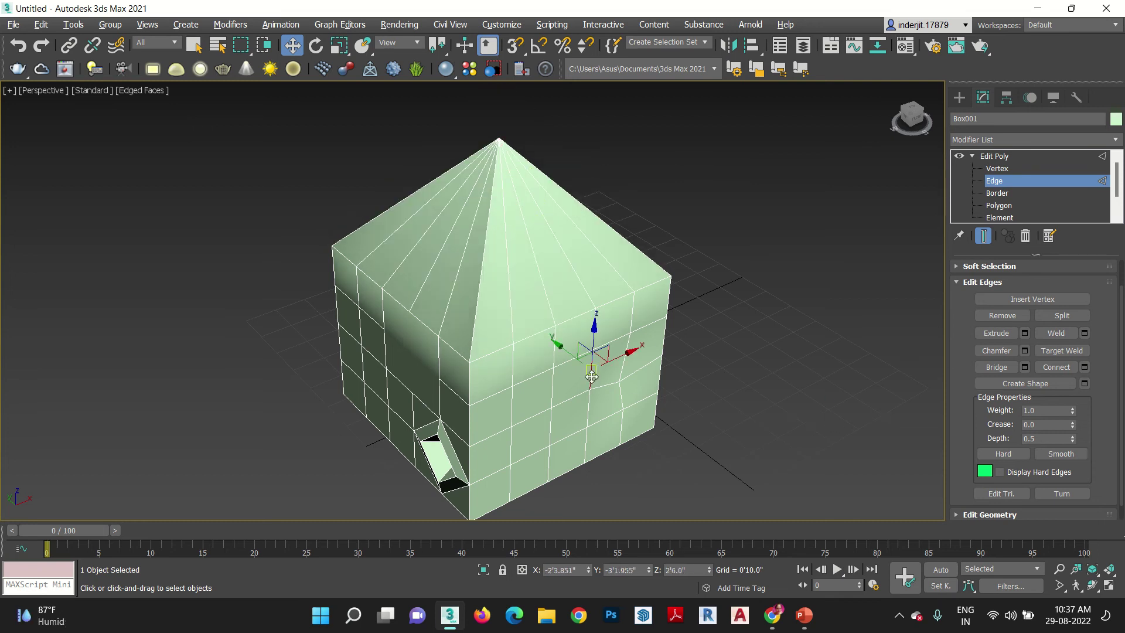
{"action": "left_click", "coordinate": [1061, 315]}
{"action": "left_click", "coordinate": [662, 396]}
{"action": "left_click", "coordinate": [589, 372]}
{"action": "left_click_drag", "start_coordinate": [666, 342], "coordinate": [666, 341]}
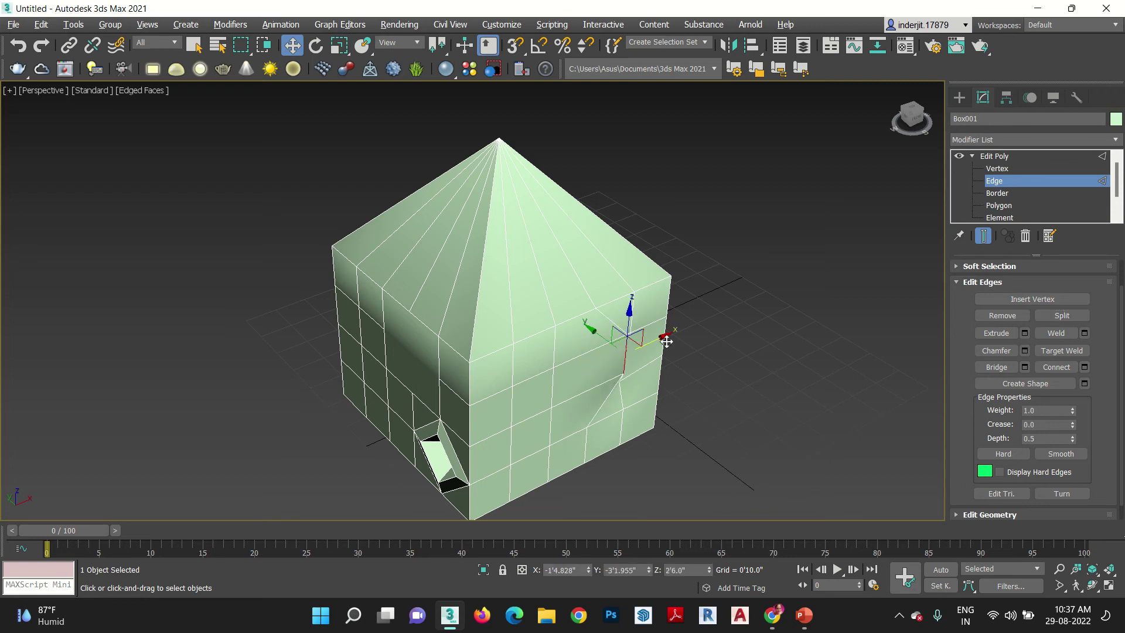
Undo the last X move of the split edge on the side face.
{"action": "key", "text": "ctrl+z"}
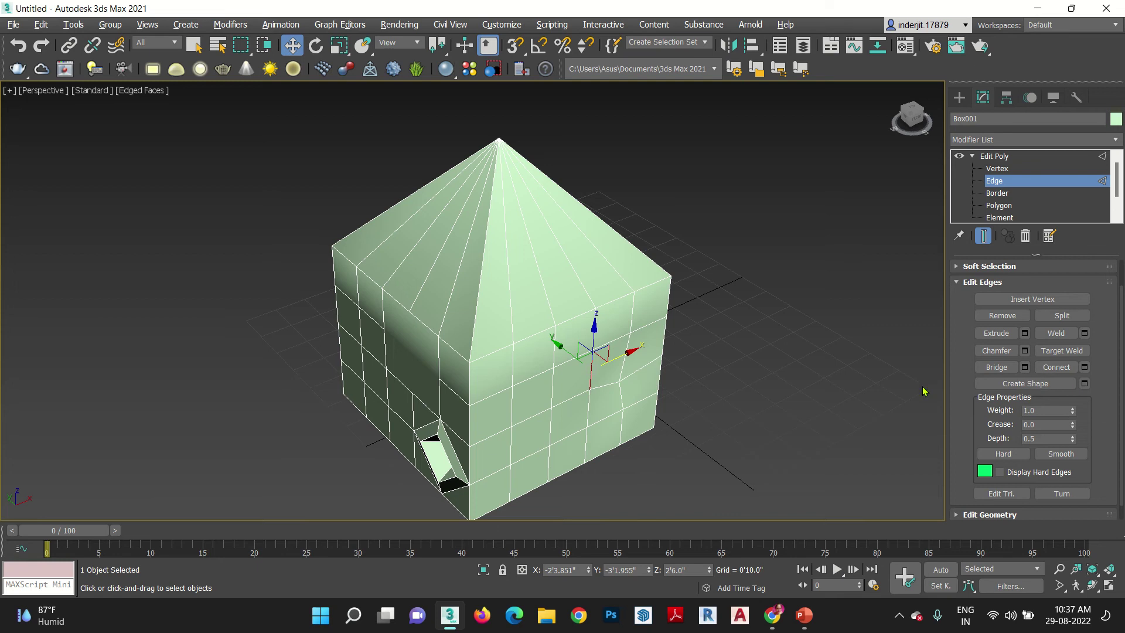
{"action": "middle_click_drag", "start_coordinate": [644, 392], "coordinate": [634, 365], "text": "alt"}
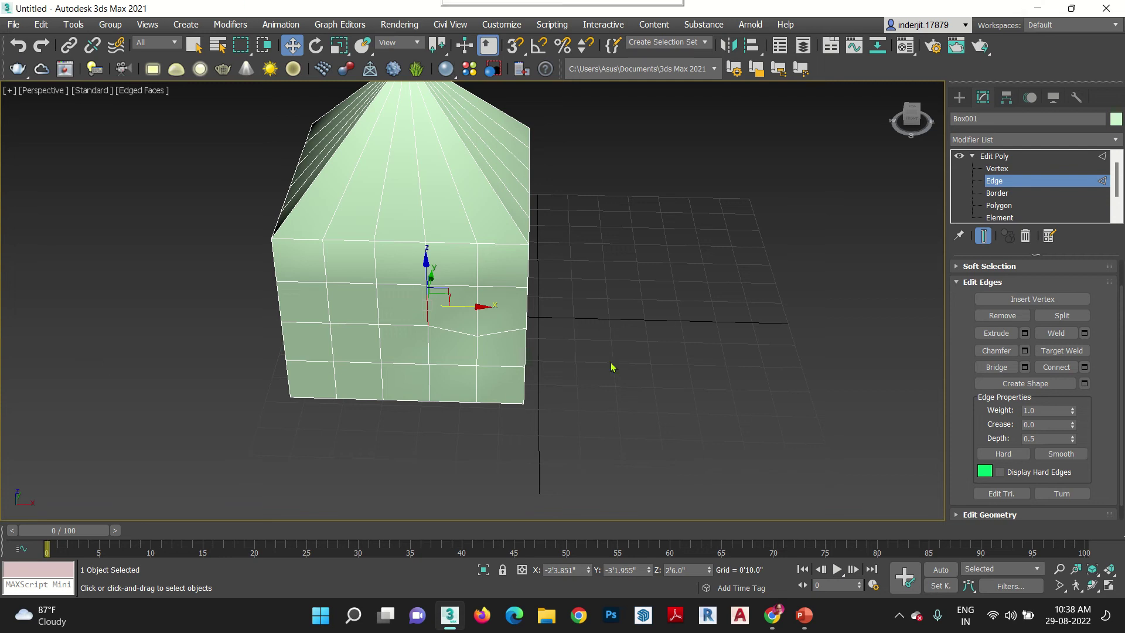
{"action": "middle_click_drag", "start_coordinate": [510, 342], "coordinate": [593, 374], "text": "alt"}
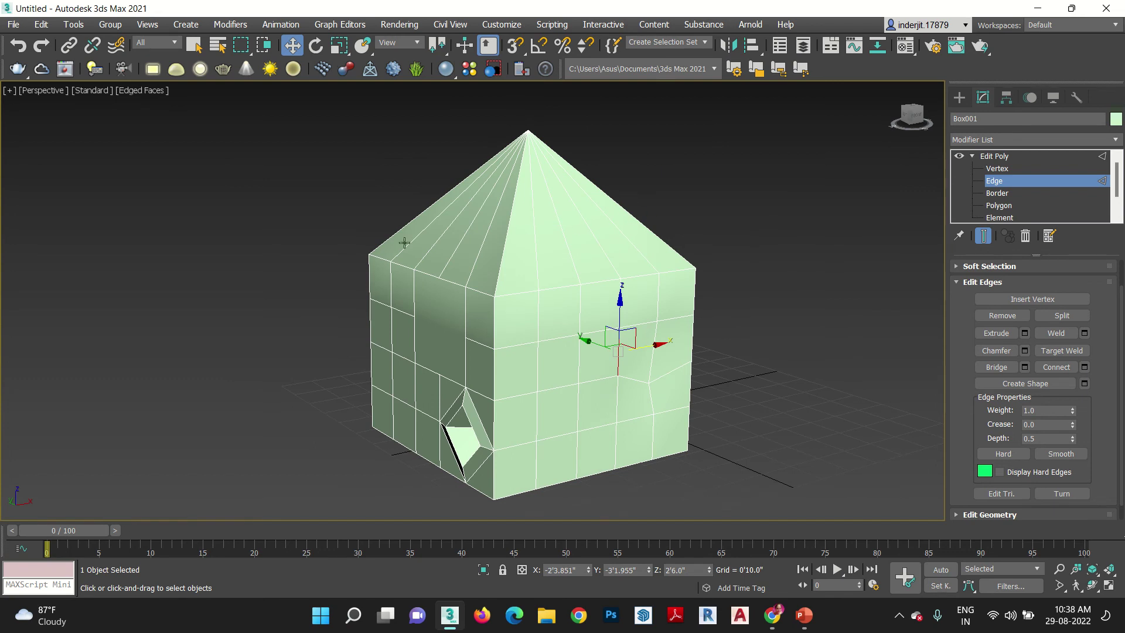
Select all sloping roof edges and connect them with 3 segments and a pinch of 2.
{"action": "left_click_drag", "start_coordinate": [671, 182], "coordinate": [402, 197]}
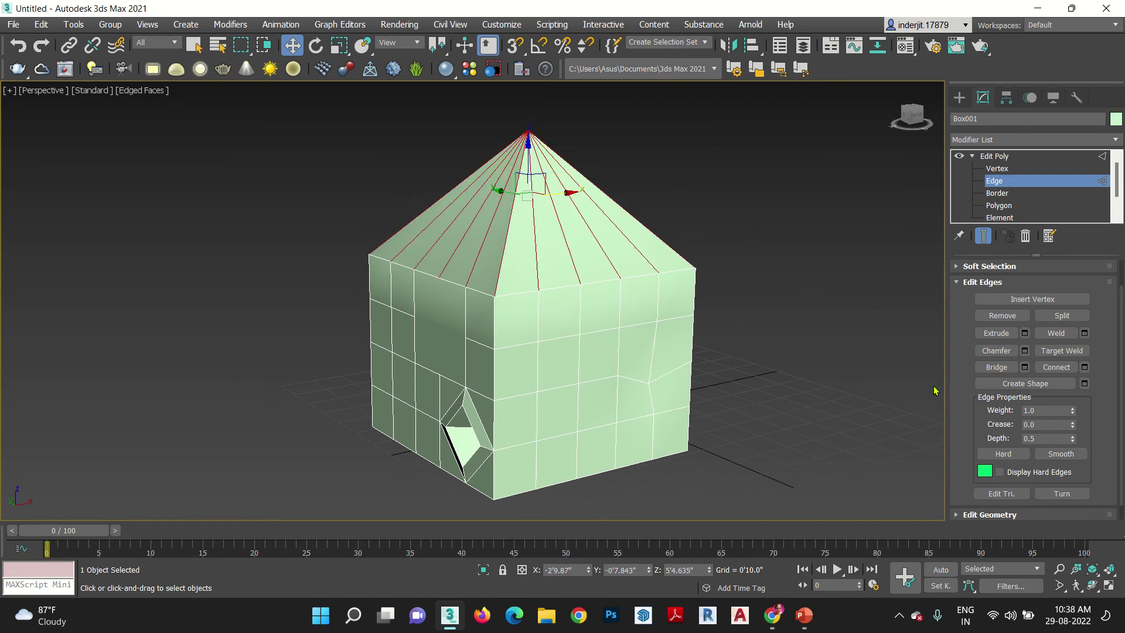
{"action": "right_click", "coordinate": [547, 207]}
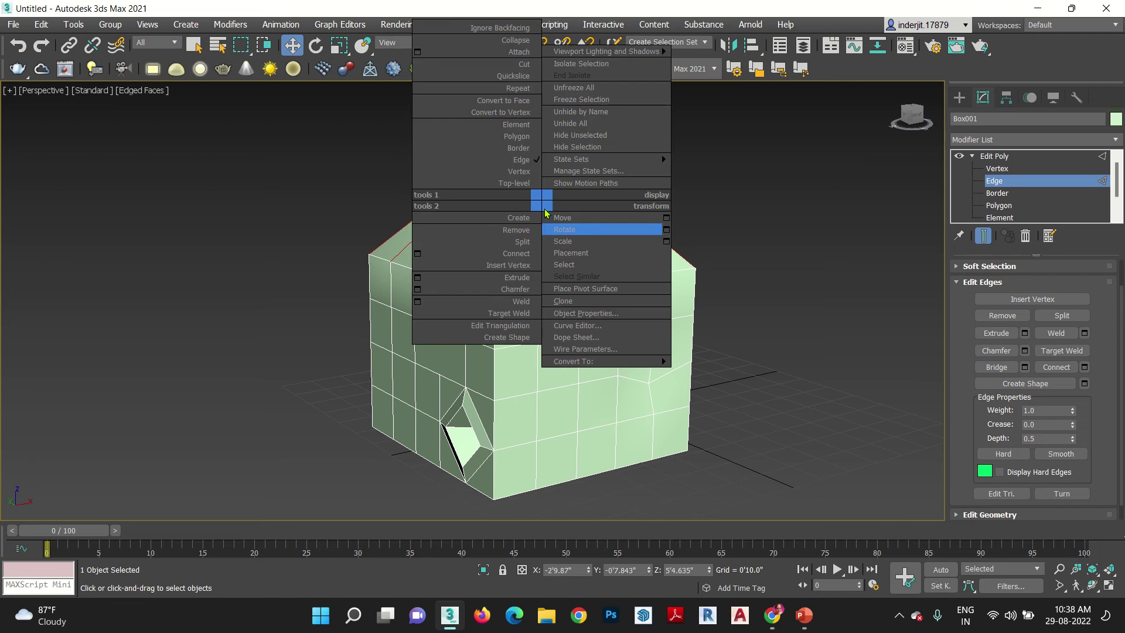
{"action": "left_click", "coordinate": [417, 253]}
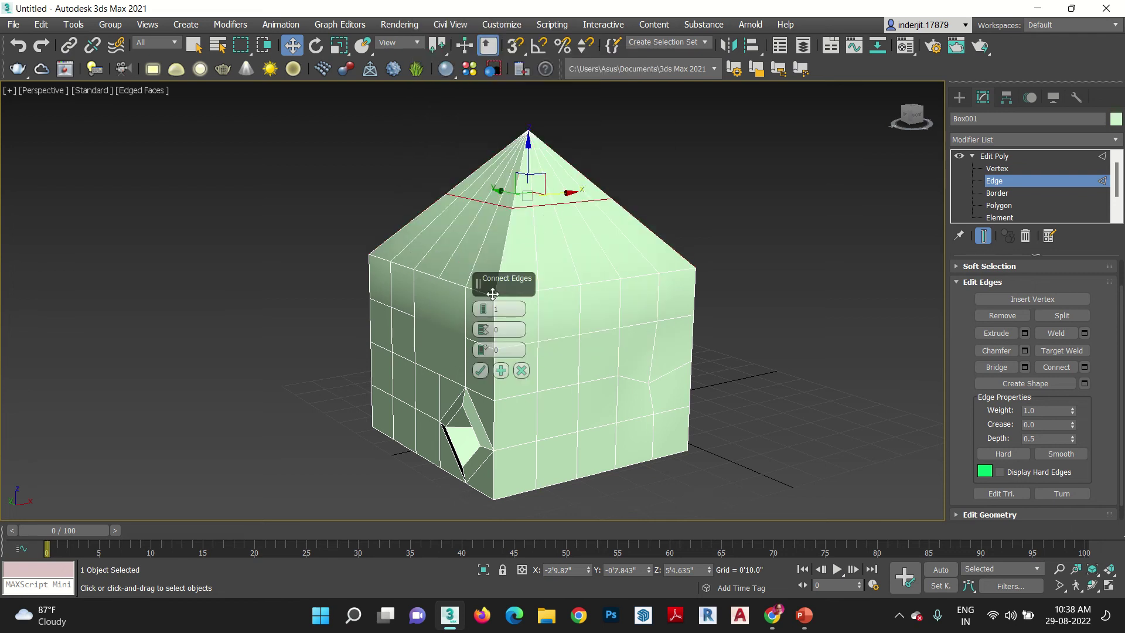
{"action": "left_click_drag", "start_coordinate": [493, 280], "coordinate": [776, 183]}
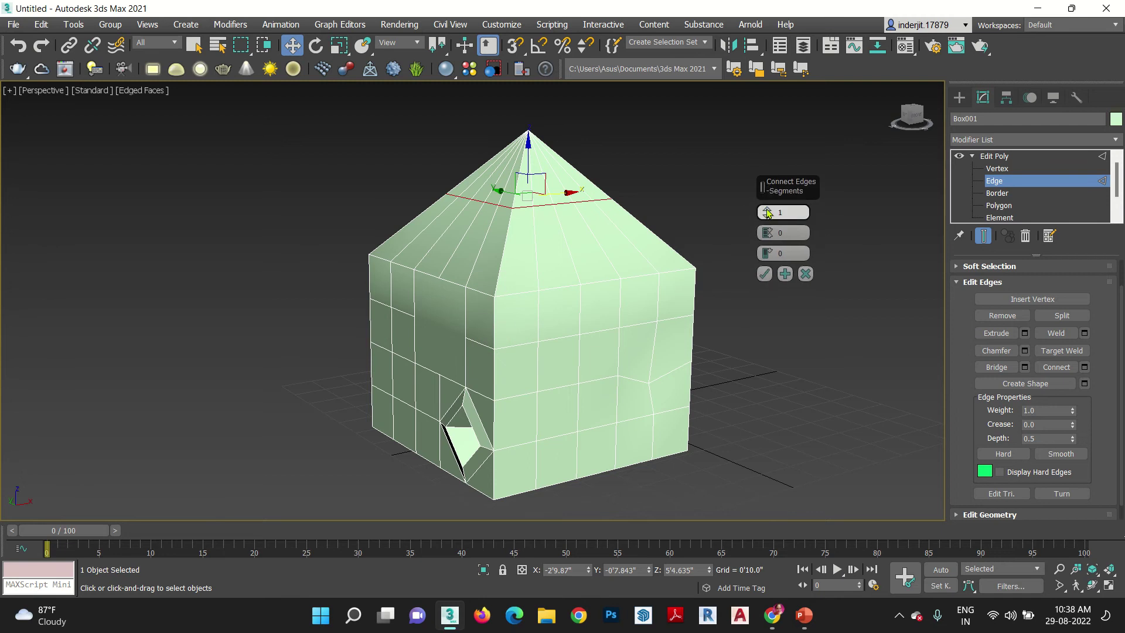
{"action": "left_click", "coordinate": [768, 212]}
{"action": "left_click", "coordinate": [768, 213]}
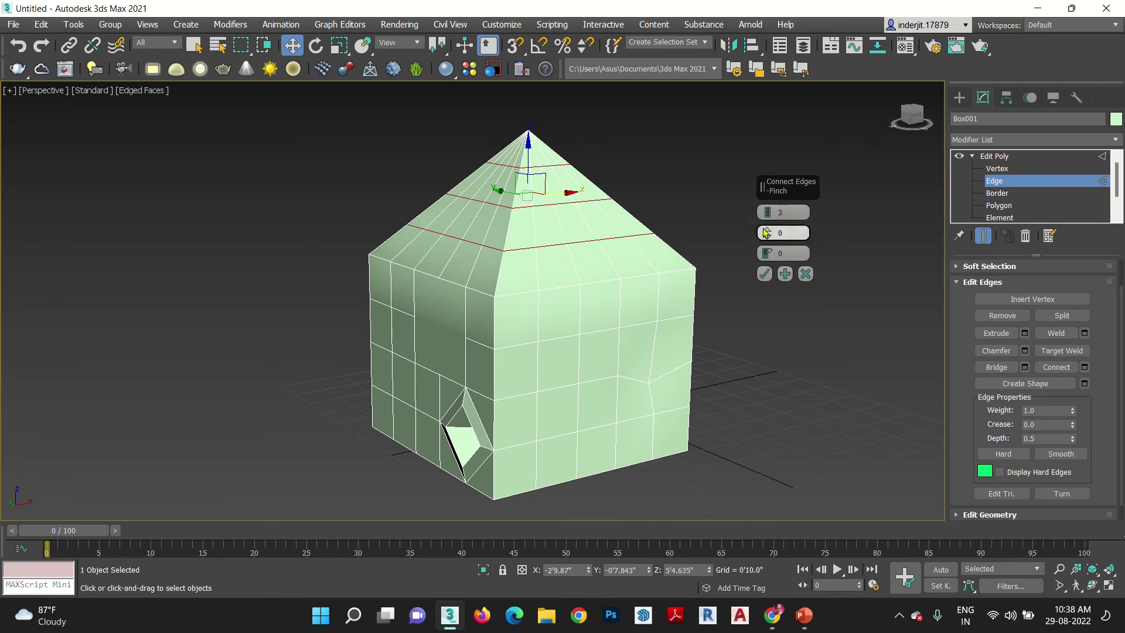
{"action": "left_click", "coordinate": [767, 233]}
{"action": "left_click", "coordinate": [768, 234]}
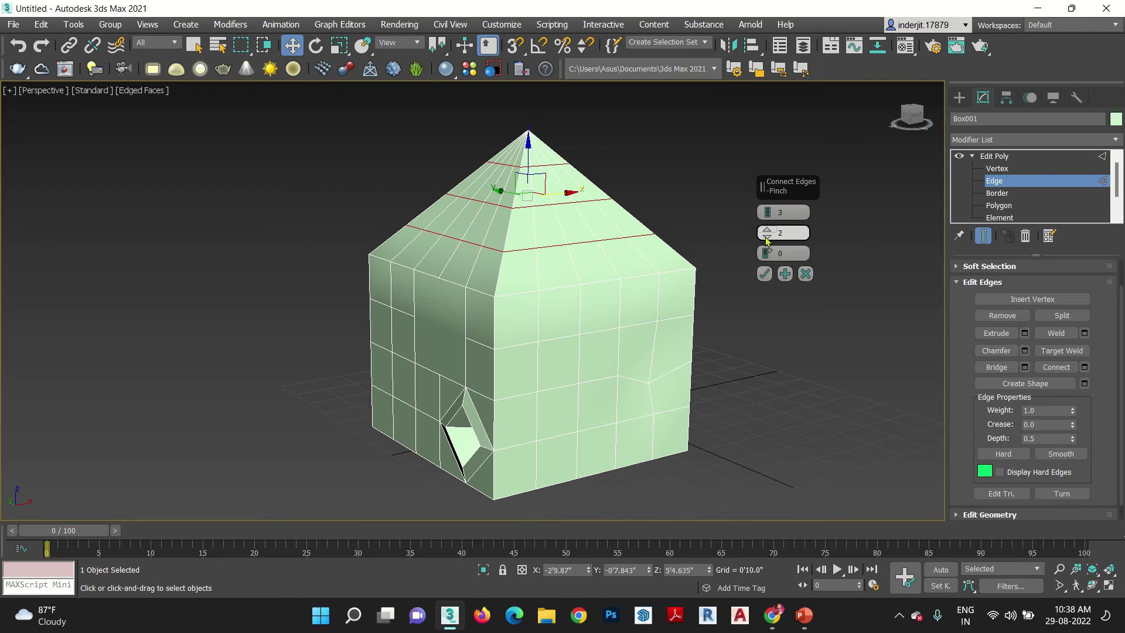
{"action": "left_click", "coordinate": [765, 274]}
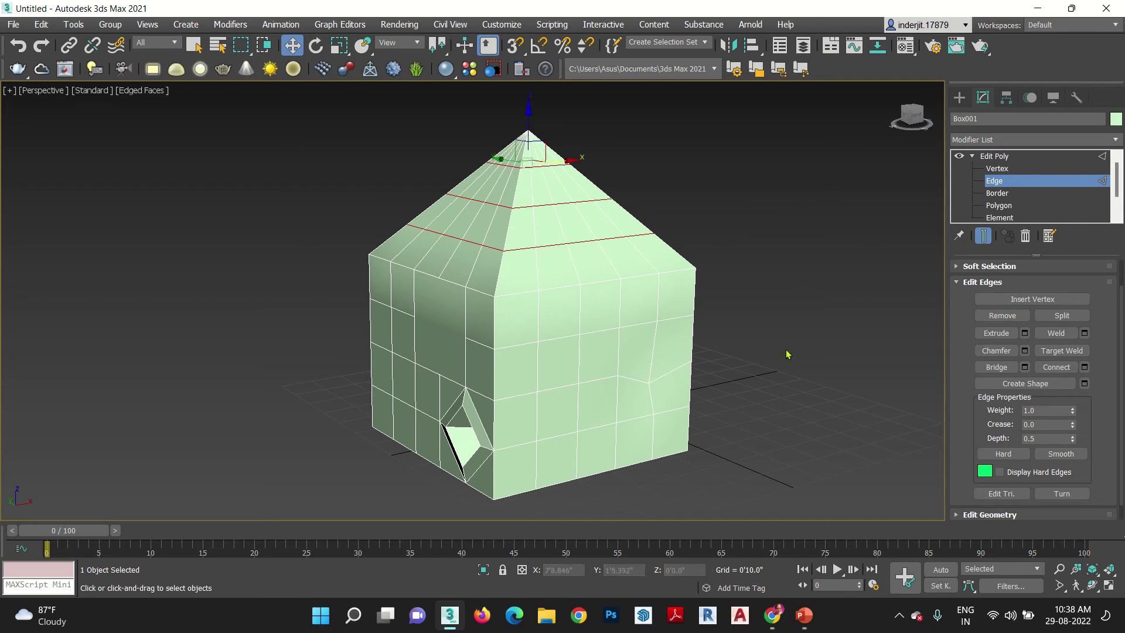
Select the horizontal edges above and below the large panel near the diamond-shaped hole and connect them with 2 segments.
{"action": "mouse_move", "coordinate": [820, 342]}
{"action": "middle_mouse_down", "text": "alt"}
{"action": "mouse_move", "coordinate": [687, 381]}
{"action": "mouse_move", "coordinate": [547, 389]}
{"action": "mouse_move", "coordinate": [398, 349]}
{"action": "mouse_move", "coordinate": [626, 372]}
{"action": "mouse_move", "coordinate": [992, 301]}
{"action": "mouse_move", "coordinate": [856, 439]}
{"action": "mouse_move", "coordinate": [482, 318]}
{"action": "mouse_move", "coordinate": [690, 359]}
{"action": "mouse_move", "coordinate": [870, 377]}
{"action": "mouse_move", "coordinate": [801, 346]}
{"action": "middle_mouse_up", "text": "alt"}
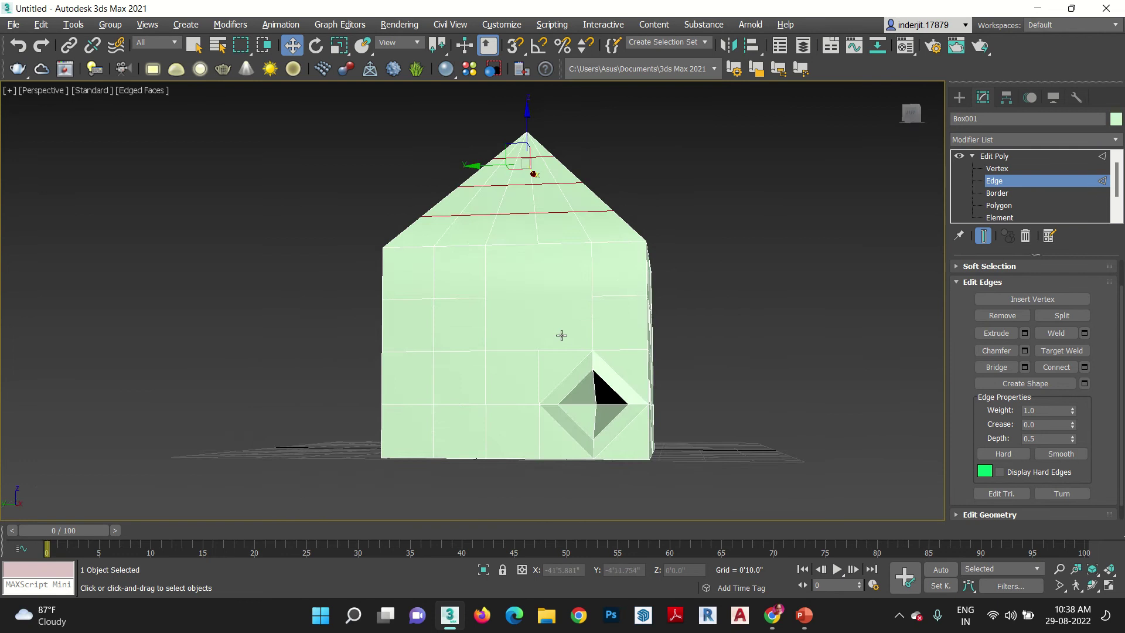
{"action": "scroll", "coordinate": [560, 333], "scroll_direction": "up", "scroll_amount": 6}
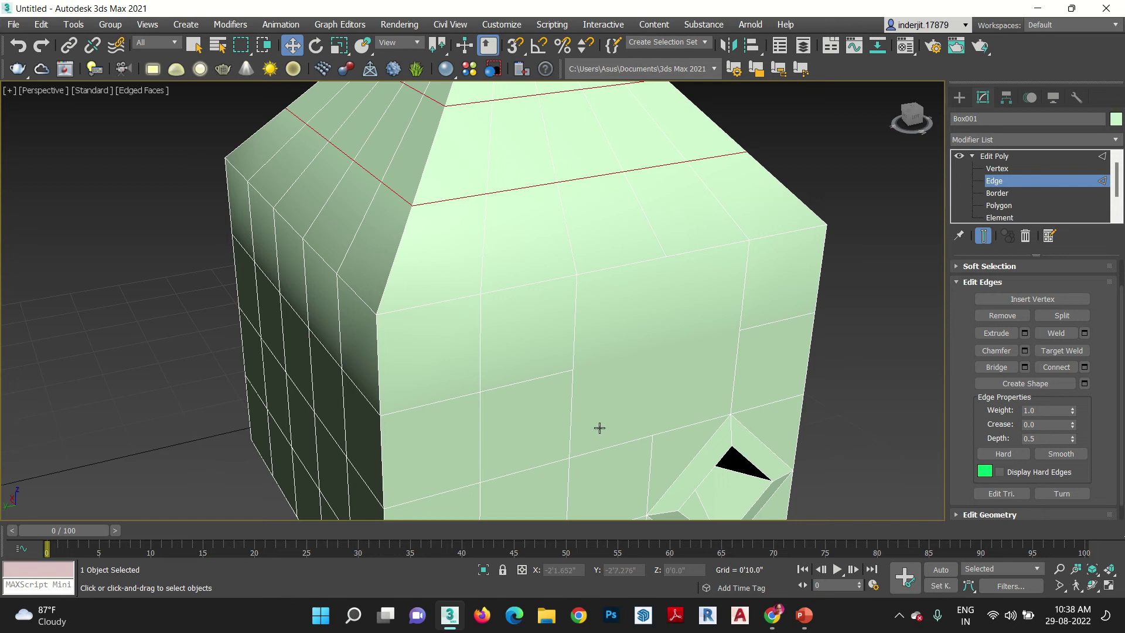
{"action": "left_click", "coordinate": [615, 444]}
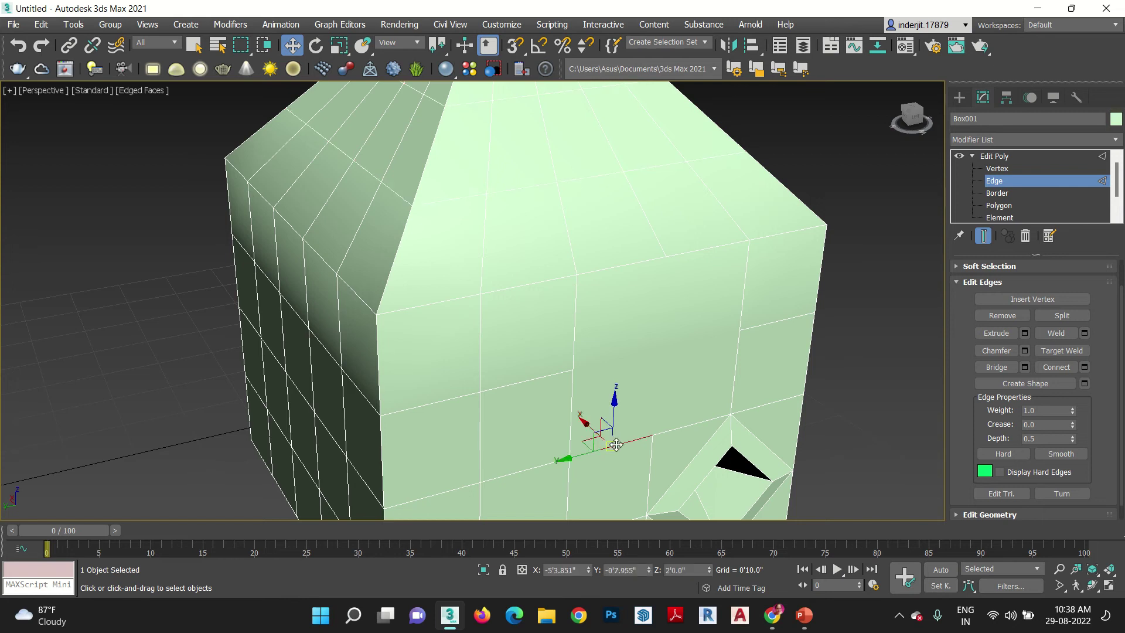
{"action": "left_click", "coordinate": [689, 257], "text": "ctrl"}
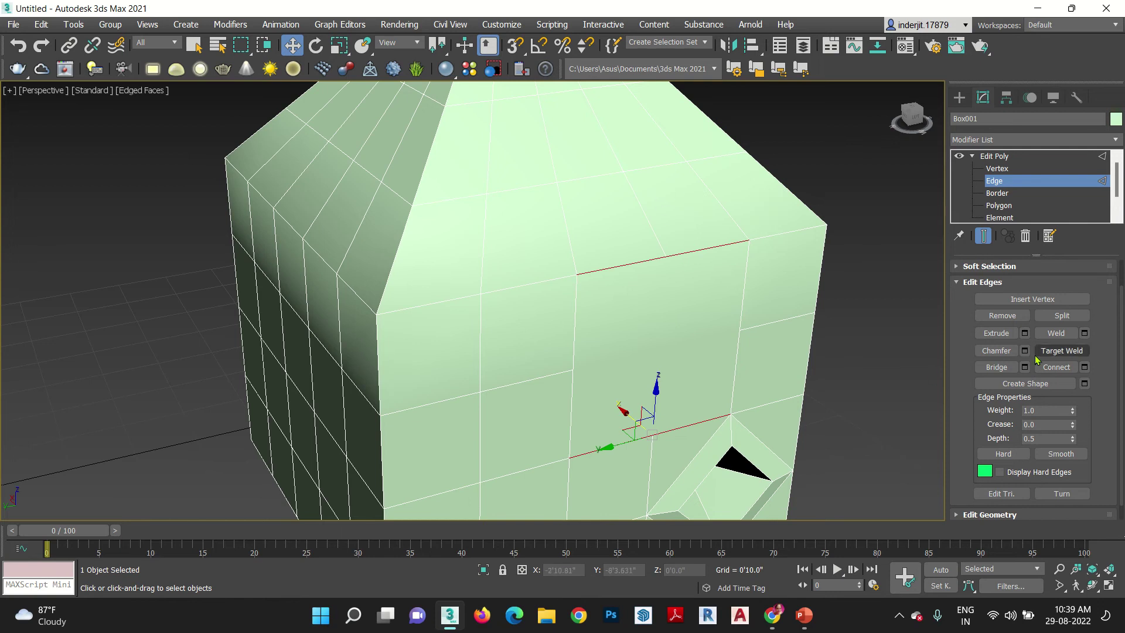
{"action": "left_click", "coordinate": [1084, 367]}
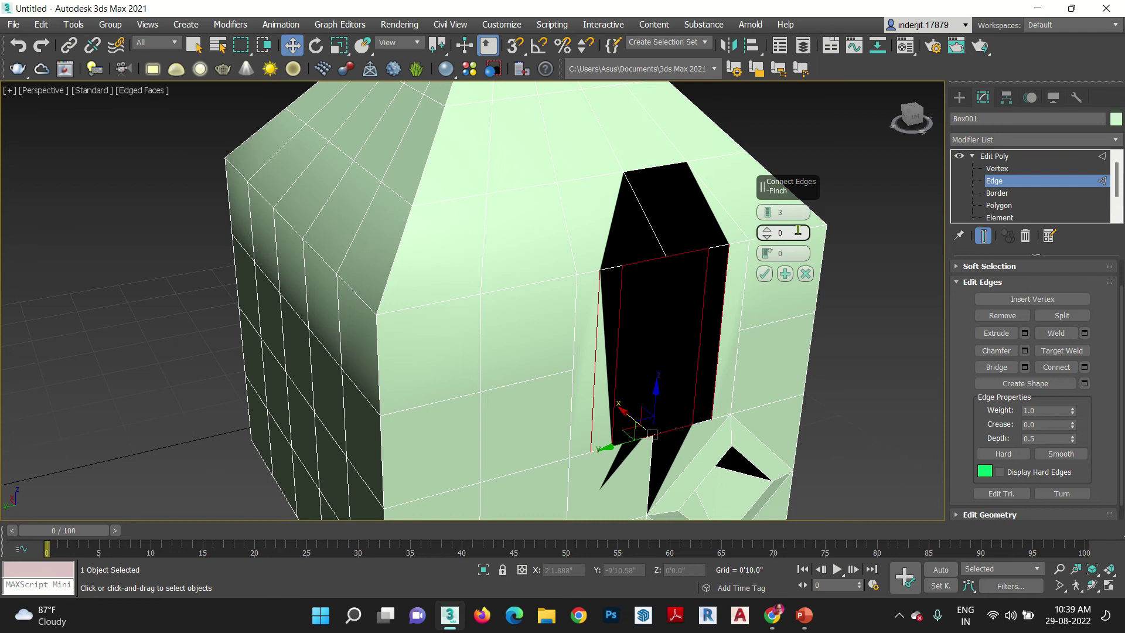
{"action": "left_click", "coordinate": [766, 217]}
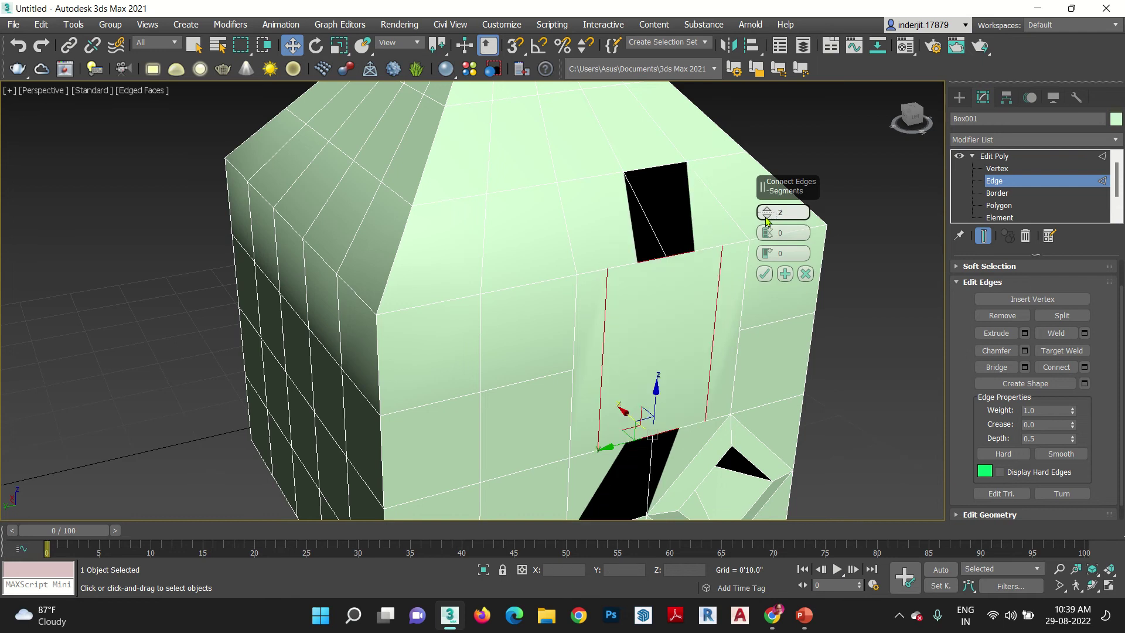
{"action": "left_click", "coordinate": [766, 218]}
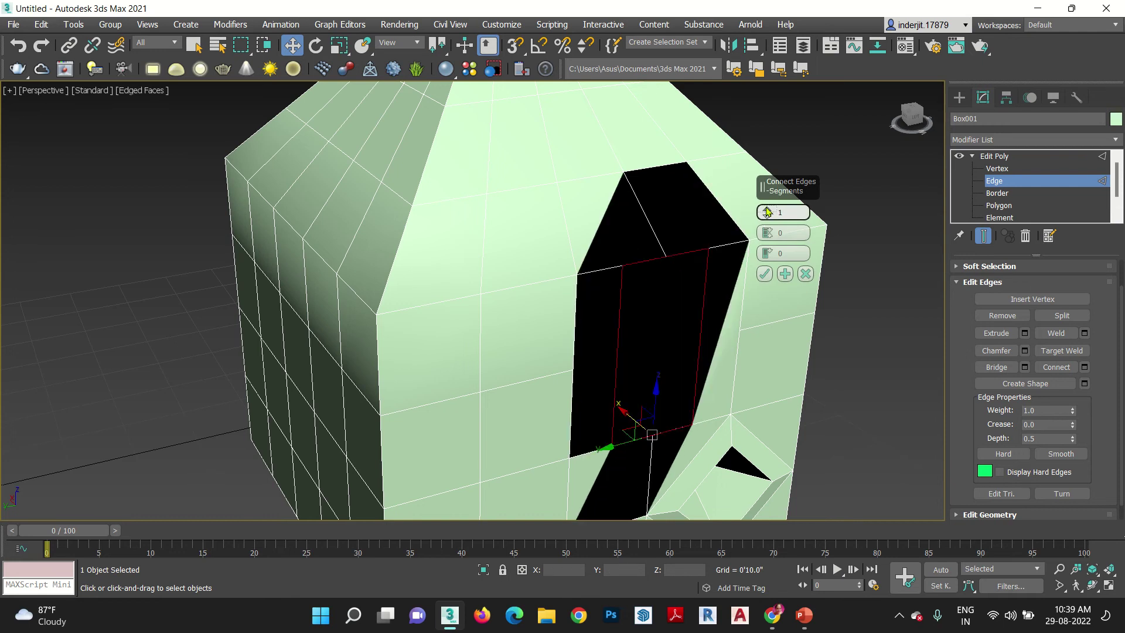
{"action": "left_click", "coordinate": [763, 273]}
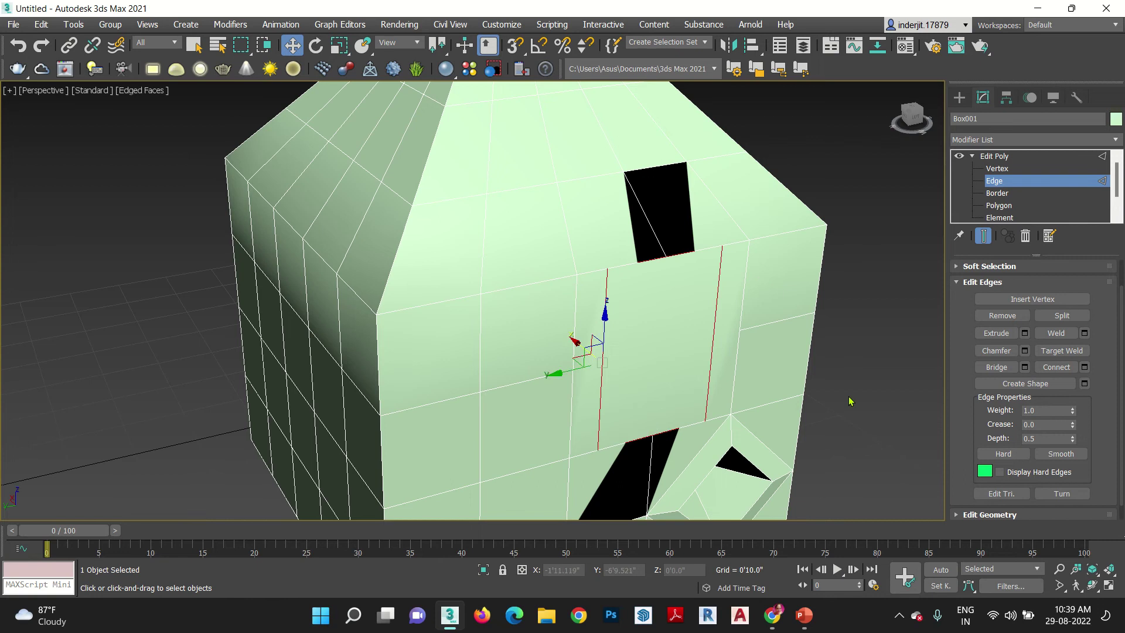
Select the new vertical connecting edge nearer the hole and try moving it slightly along Y.
{"action": "left_click", "coordinate": [870, 440]}
{"action": "middle_click_drag", "start_coordinate": [683, 388], "coordinate": [716, 340], "text": "alt"}
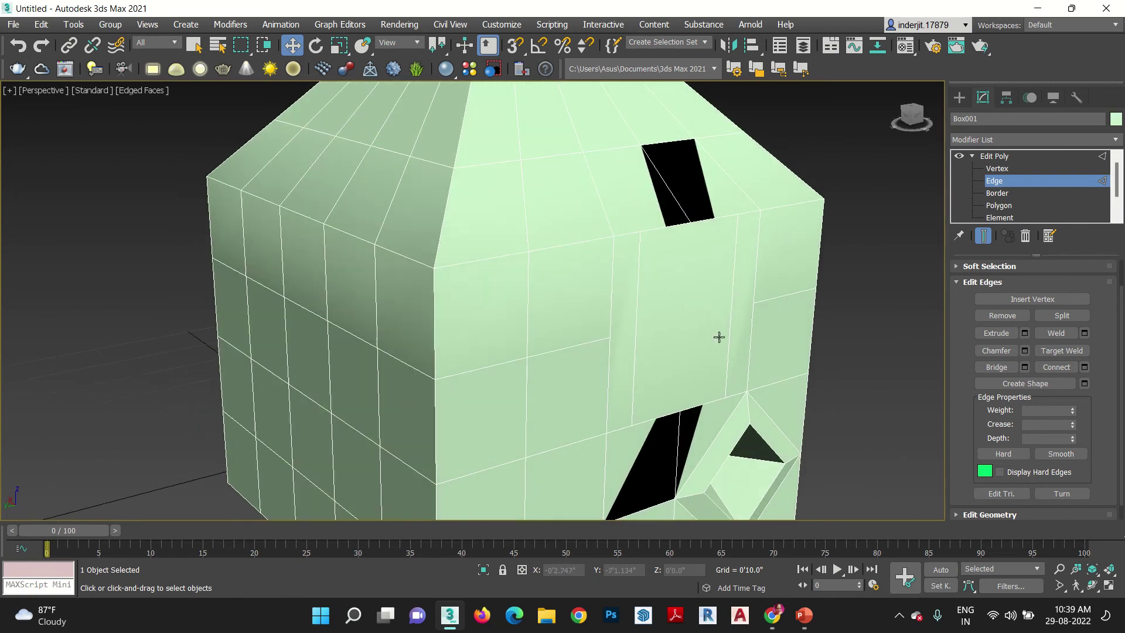
{"action": "left_click", "coordinate": [733, 311]}
{"action": "left_click_drag", "start_coordinate": [711, 305], "coordinate": [695, 343]}
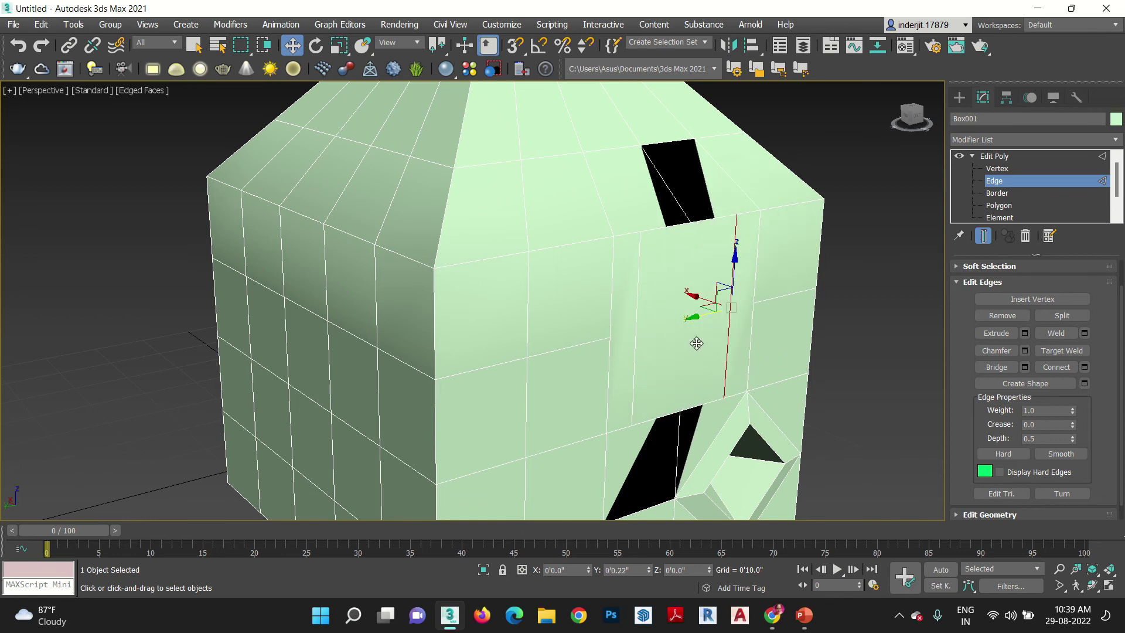
On the intact side, select the lowest vertical corner edge, test Ring on it, and extend that edge's selection with Loop instead.
{"action": "middle_click_drag", "start_coordinate": [832, 433], "coordinate": [738, 356]}
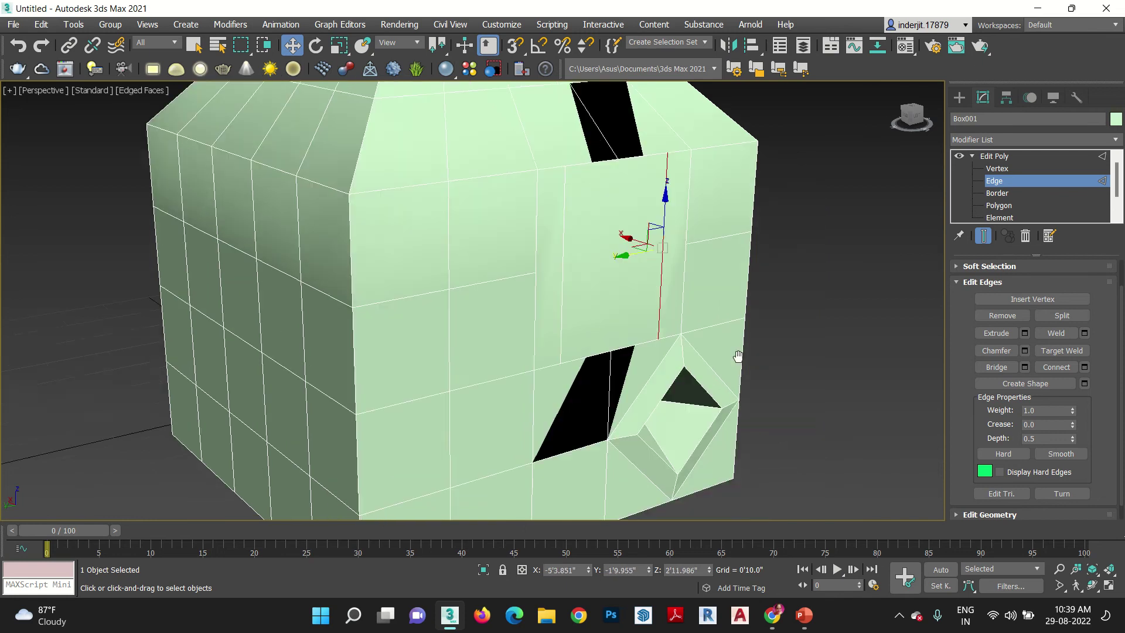
{"action": "scroll", "coordinate": [703, 398], "scroll_direction": "up", "scroll_amount": 5}
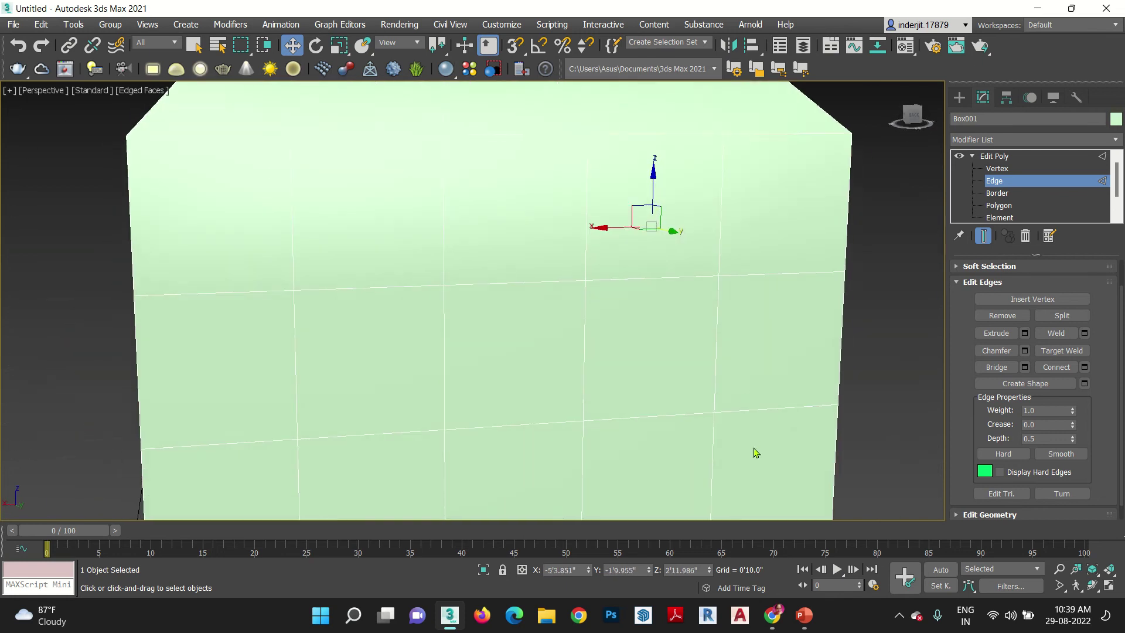
{"action": "scroll", "coordinate": [721, 404], "scroll_direction": "down", "scroll_amount": 3}
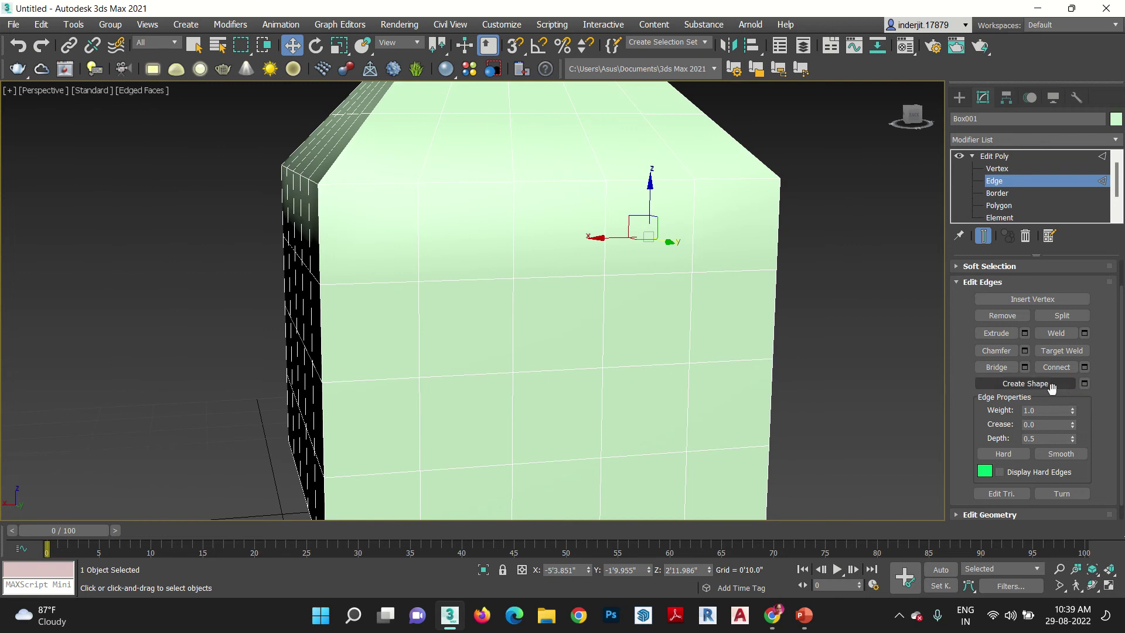
{"action": "middle_click_drag", "start_coordinate": [511, 470], "coordinate": [541, 395]}
{"action": "scroll", "coordinate": [542, 375], "scroll_direction": "down", "scroll_amount": 5}
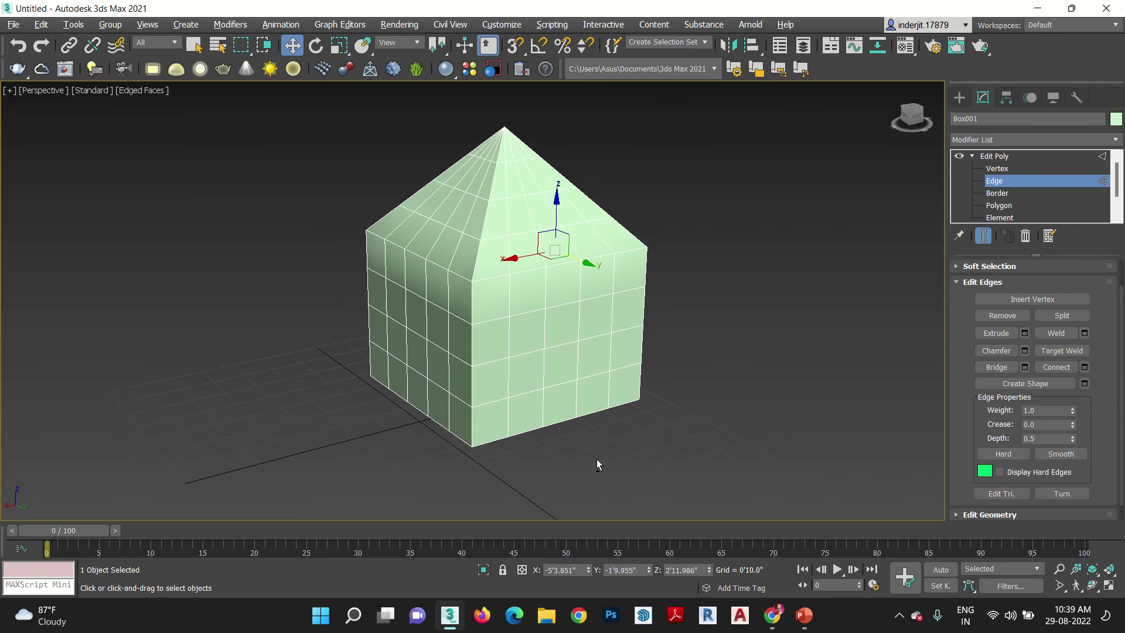
{"action": "middle_click_drag", "start_coordinate": [530, 381], "coordinate": [483, 396]}
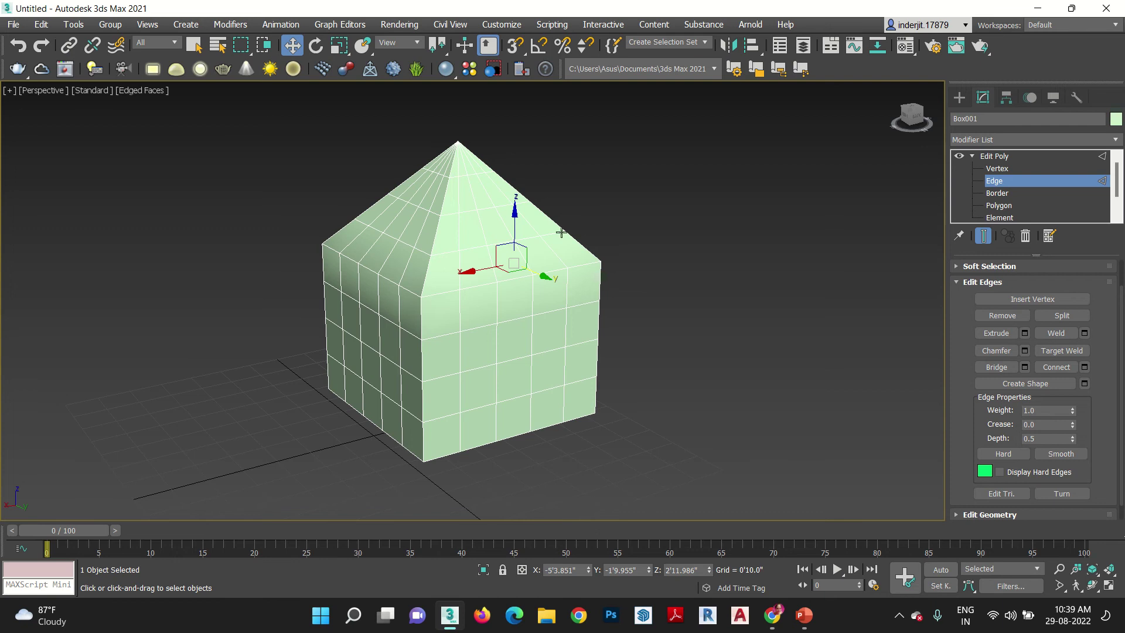
{"action": "left_click", "coordinate": [421, 441]}
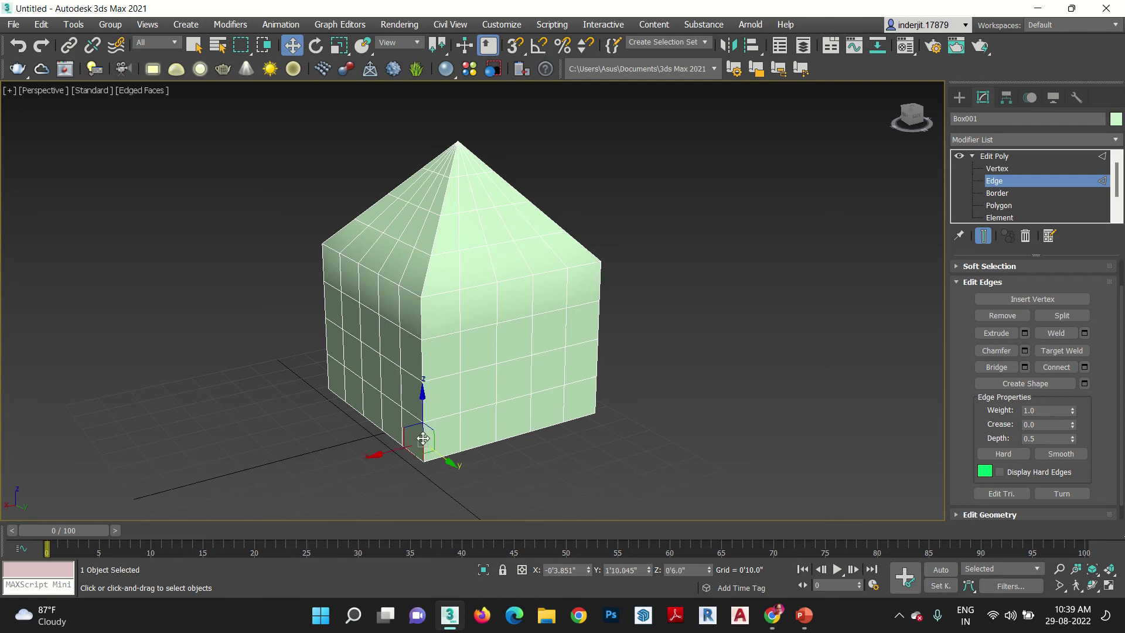
{"action": "scroll", "coordinate": [970, 326], "scroll_direction": "up", "scroll_amount": 2}
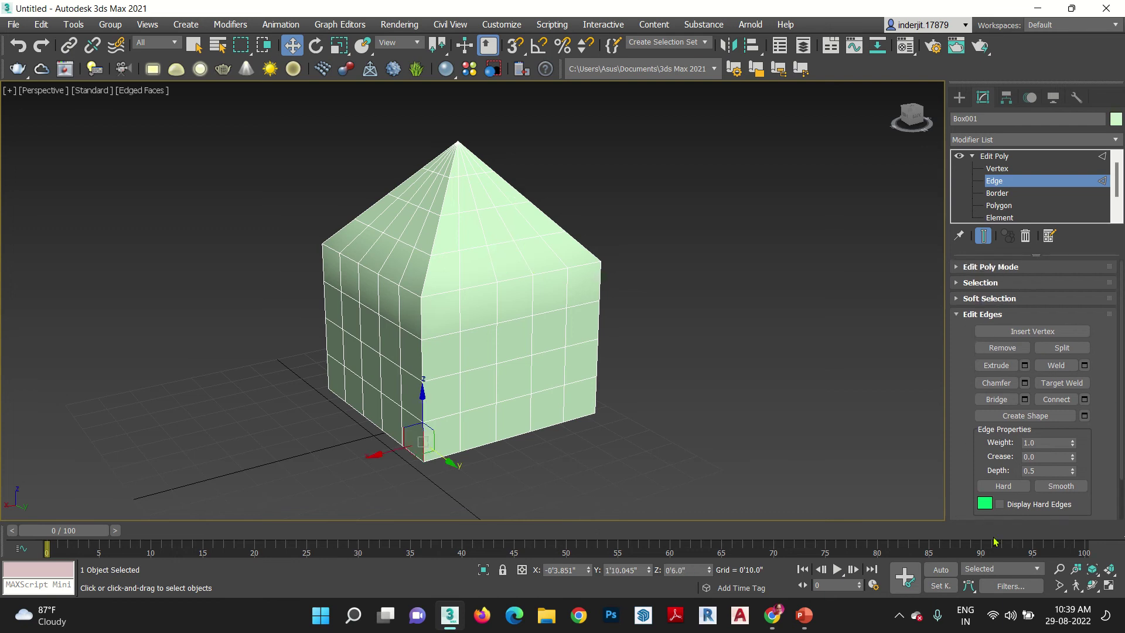
{"action": "left_click", "coordinate": [981, 282]}
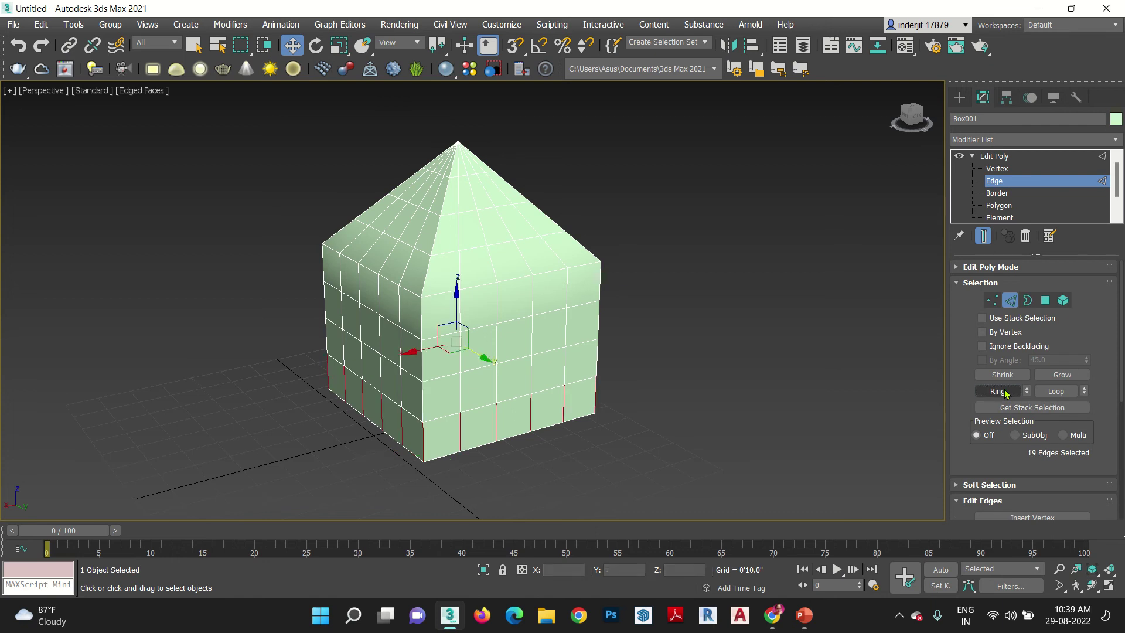
{"action": "left_click", "coordinate": [422, 440]}
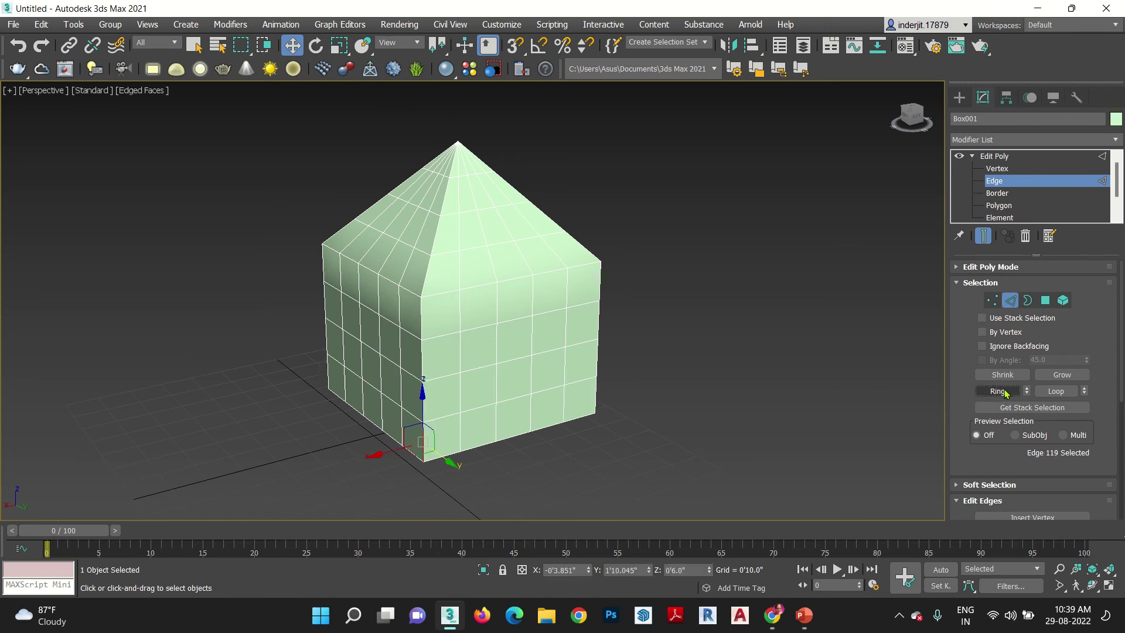
{"action": "left_click", "coordinate": [1057, 391]}
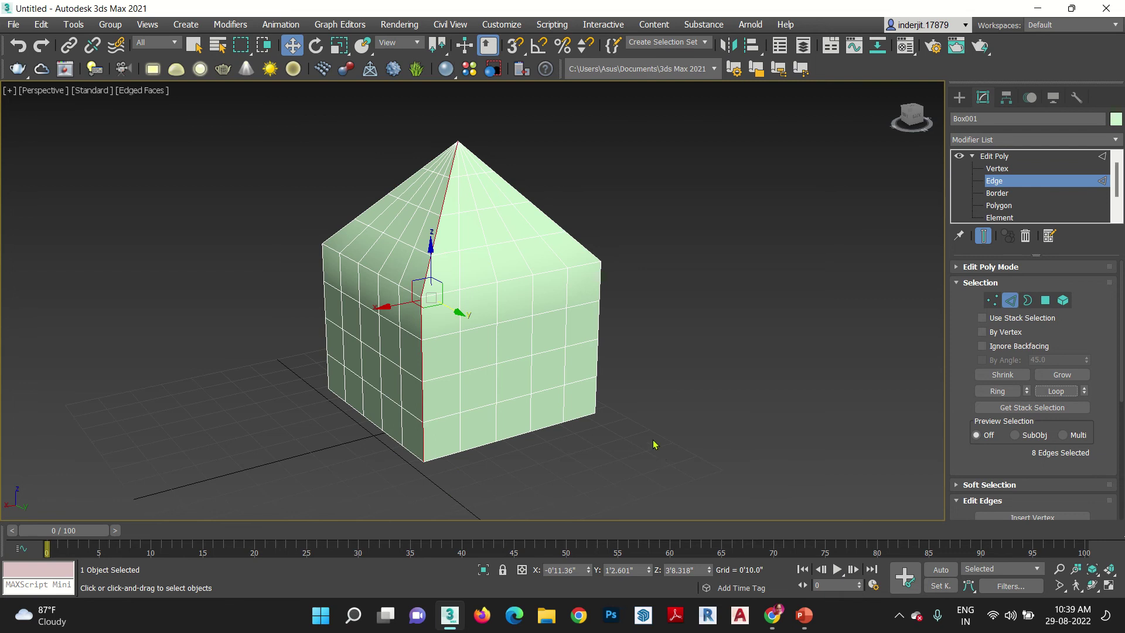
Select the lowest vertical edges at two neighbouring corners of the box and extend both up to the roof apex with Loop.
{"action": "left_click", "coordinate": [423, 444]}
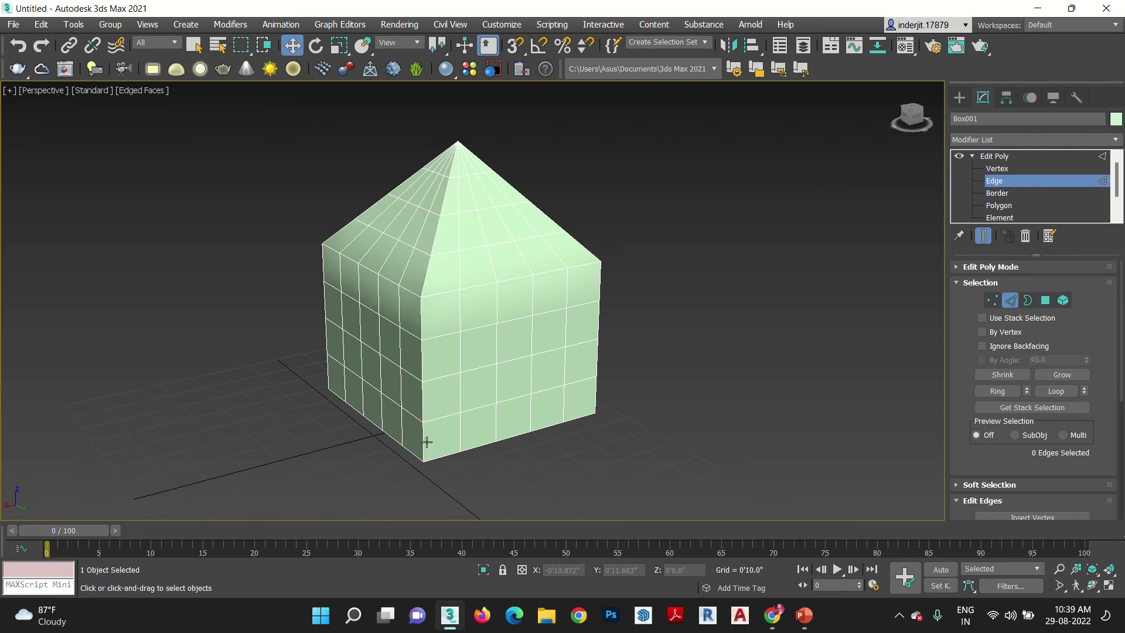
{"action": "left_click", "coordinate": [597, 395], "text": "ctrl"}
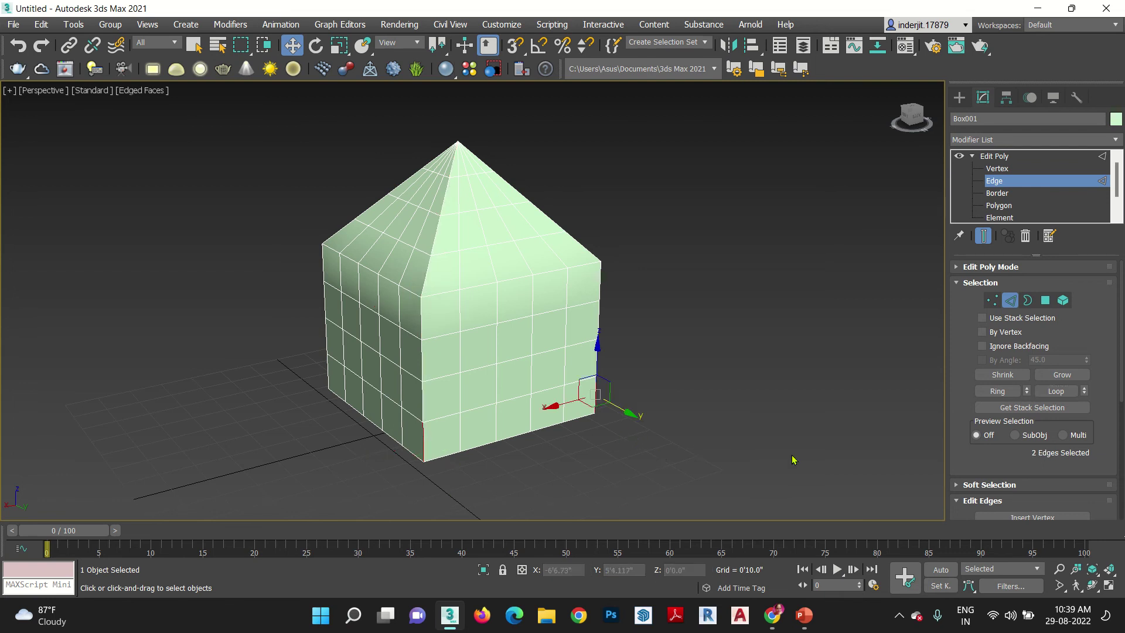
{"action": "left_click", "coordinate": [1055, 390]}
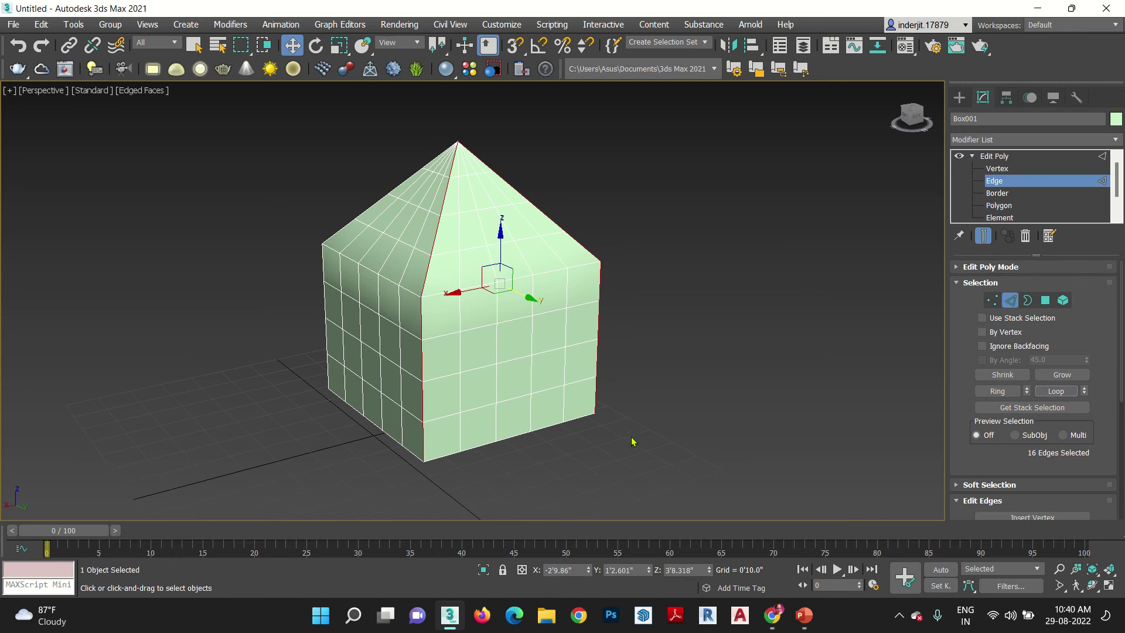
Add all the bottom edges between the two selected corner lines to the edge selection, completing the outline of the intact side.
{"action": "middle_click_drag", "start_coordinate": [634, 447], "coordinate": [470, 191], "text": "alt"}
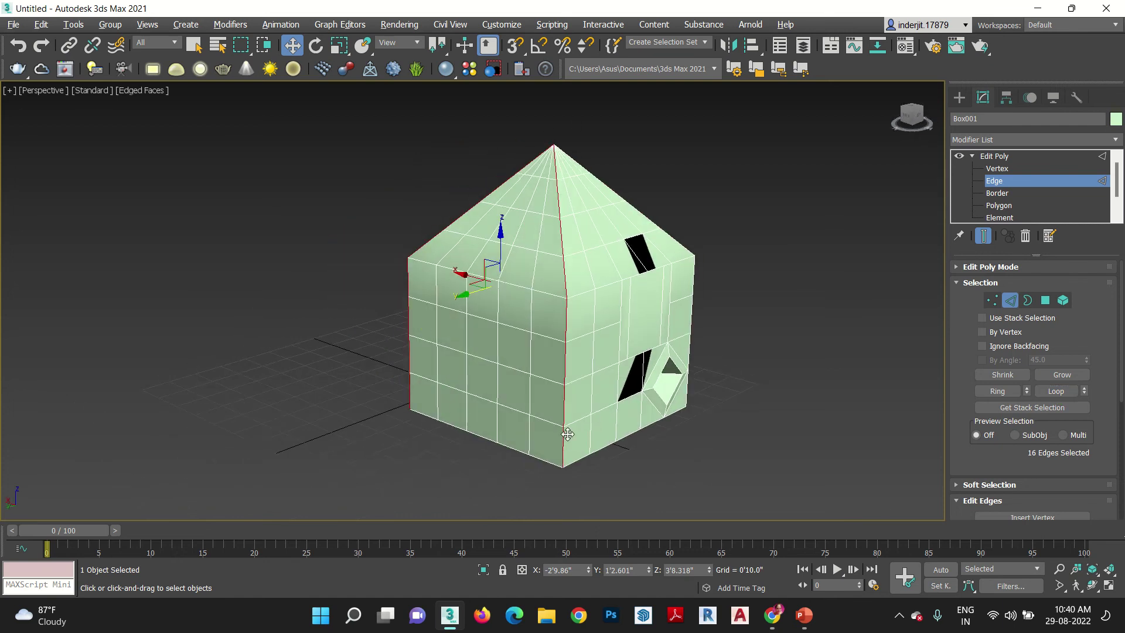
{"action": "middle_click_drag", "start_coordinate": [568, 434], "coordinate": [427, 427], "text": "alt"}
{"action": "left_click", "coordinate": [431, 440], "text": "ctrl"}
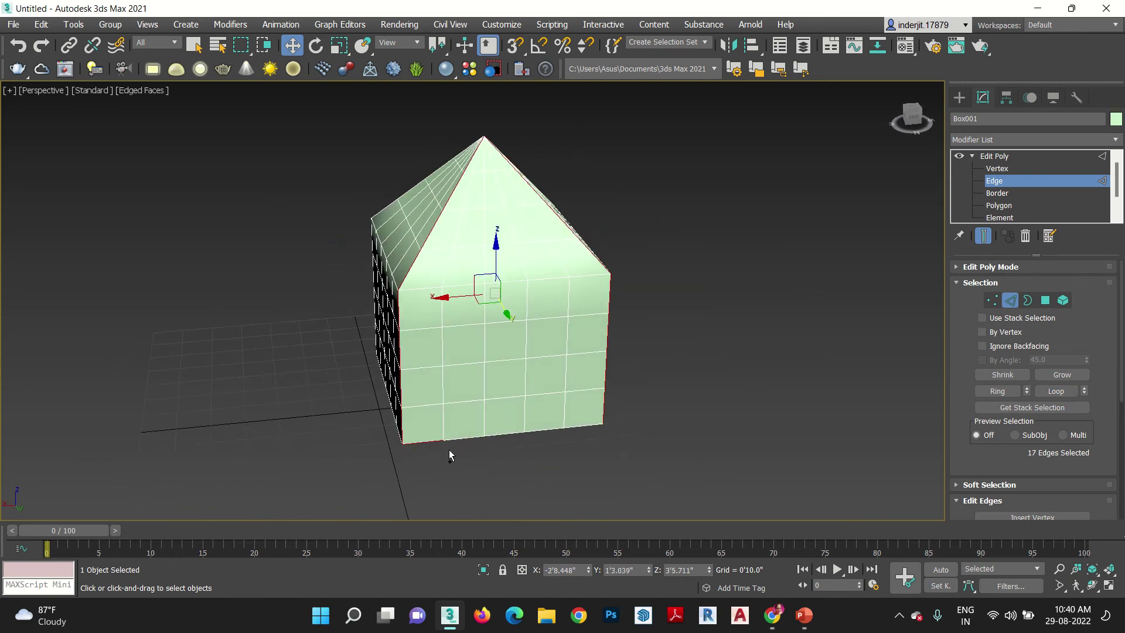
{"action": "left_click", "coordinate": [455, 439], "text": "ctrl"}
{"action": "left_click", "coordinate": [497, 437], "text": "ctrl"}
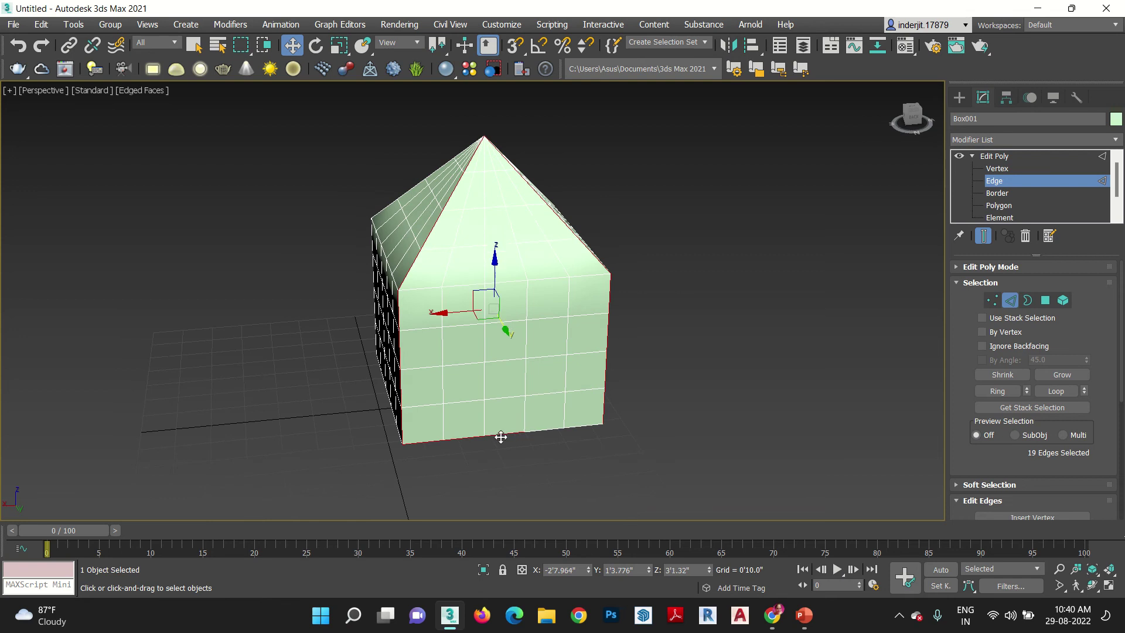
{"action": "left_click", "coordinate": [567, 430], "text": "ctrl"}
{"action": "left_click", "coordinate": [582, 427], "text": "ctrl"}
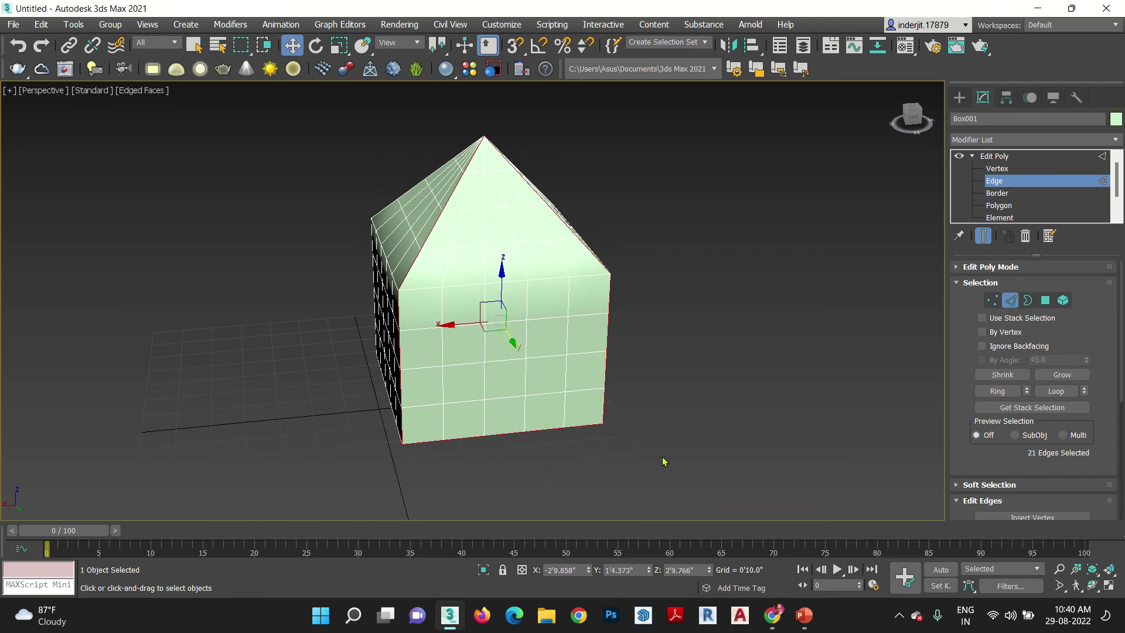
{"action": "middle_click_drag", "start_coordinate": [663, 462], "coordinate": [641, 441], "text": "alt"}
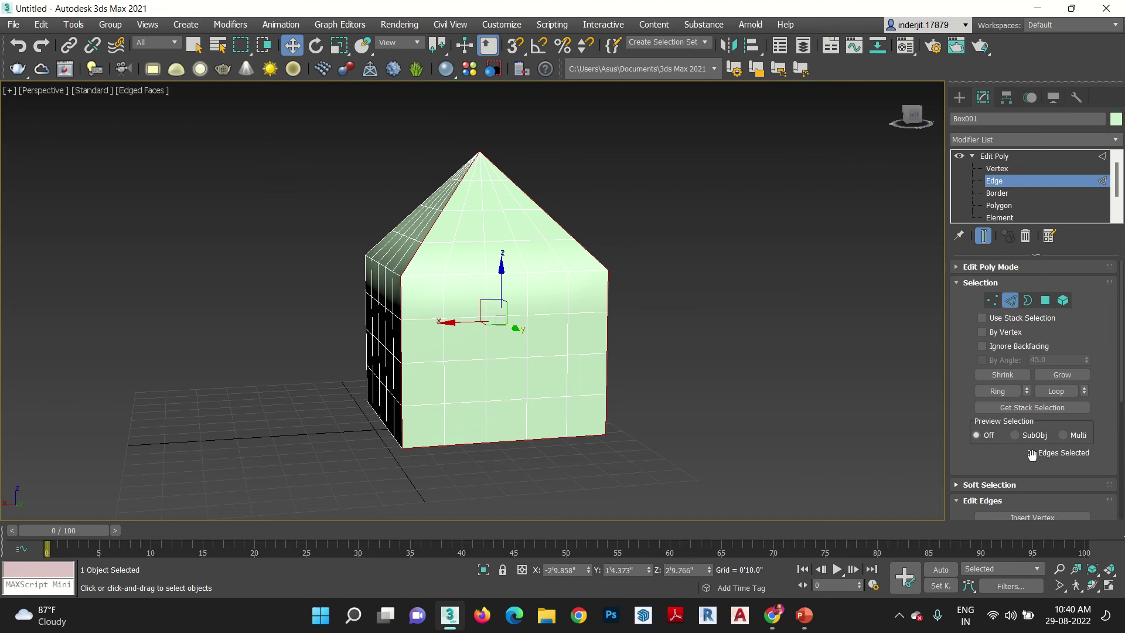
Try creating a shape from the selected outline edges with the default settings, and undo it.
{"action": "scroll", "coordinate": [1032, 454], "scroll_direction": "down", "scroll_amount": 5}
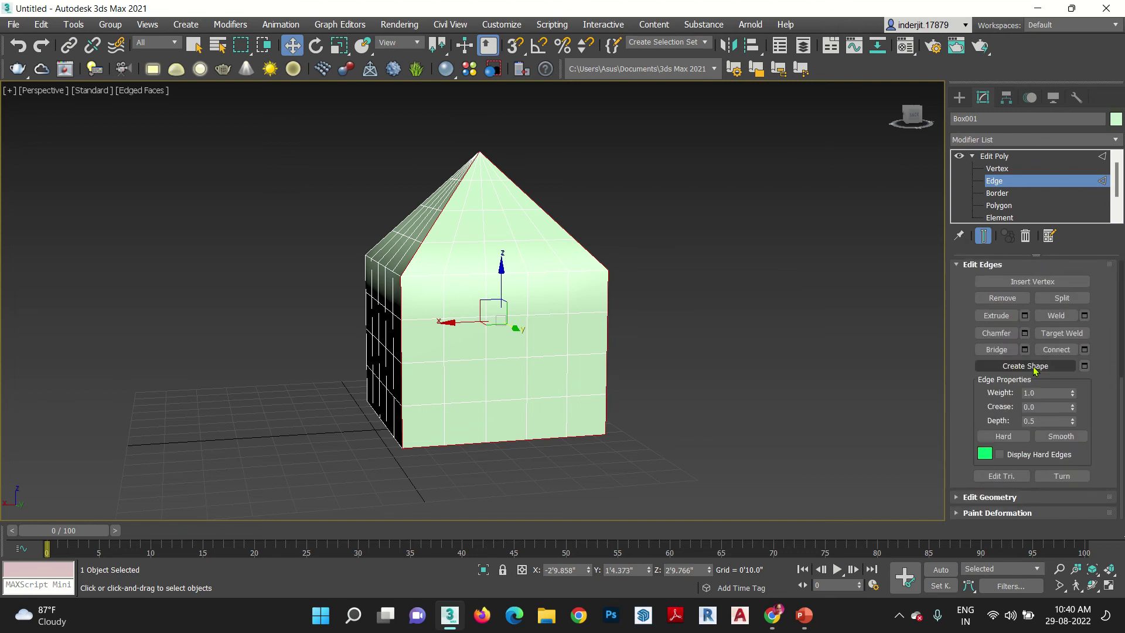
{"action": "left_click", "coordinate": [1034, 370]}
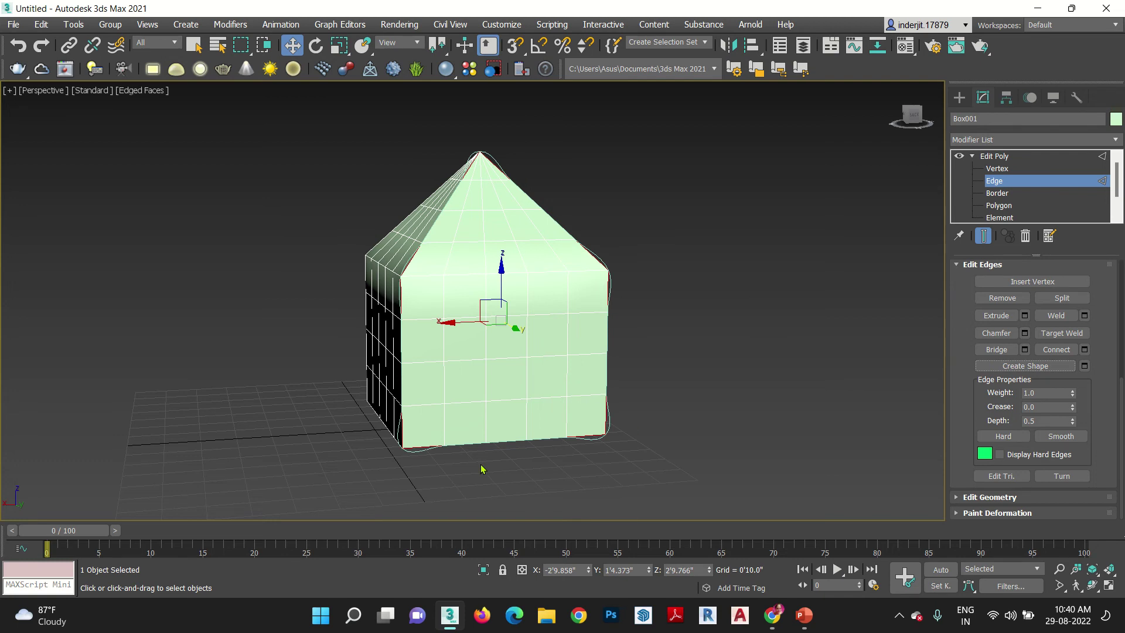
{"action": "key", "text": "ctrl+z"}
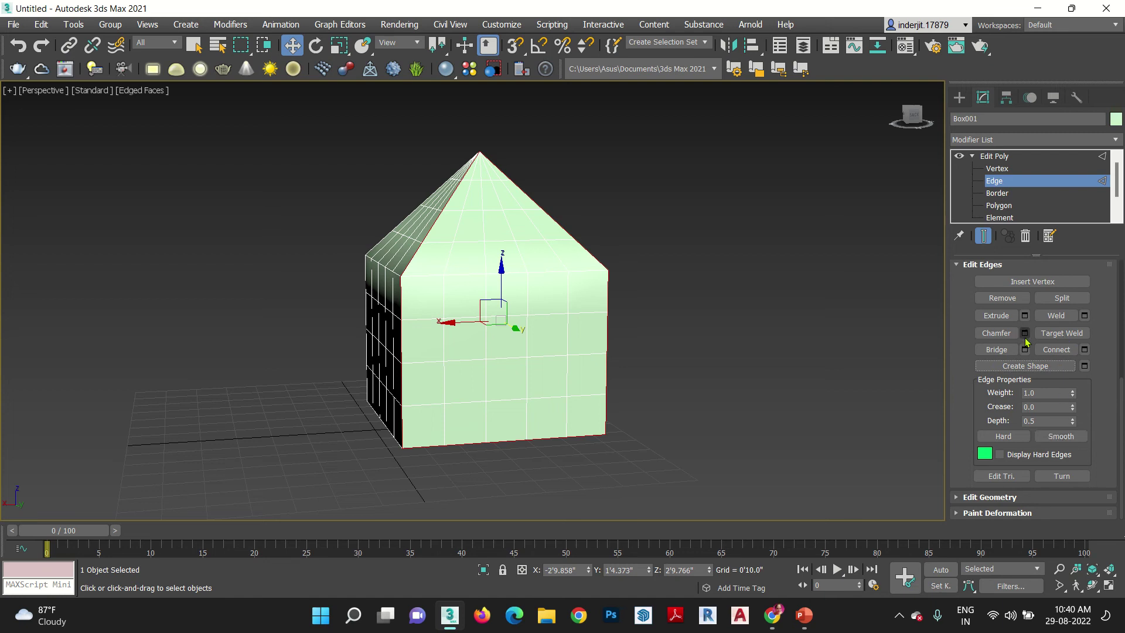
Create a shape named Shape001 from the selected outline edges with the Linear shape type.
{"action": "left_click", "coordinate": [1084, 365]}
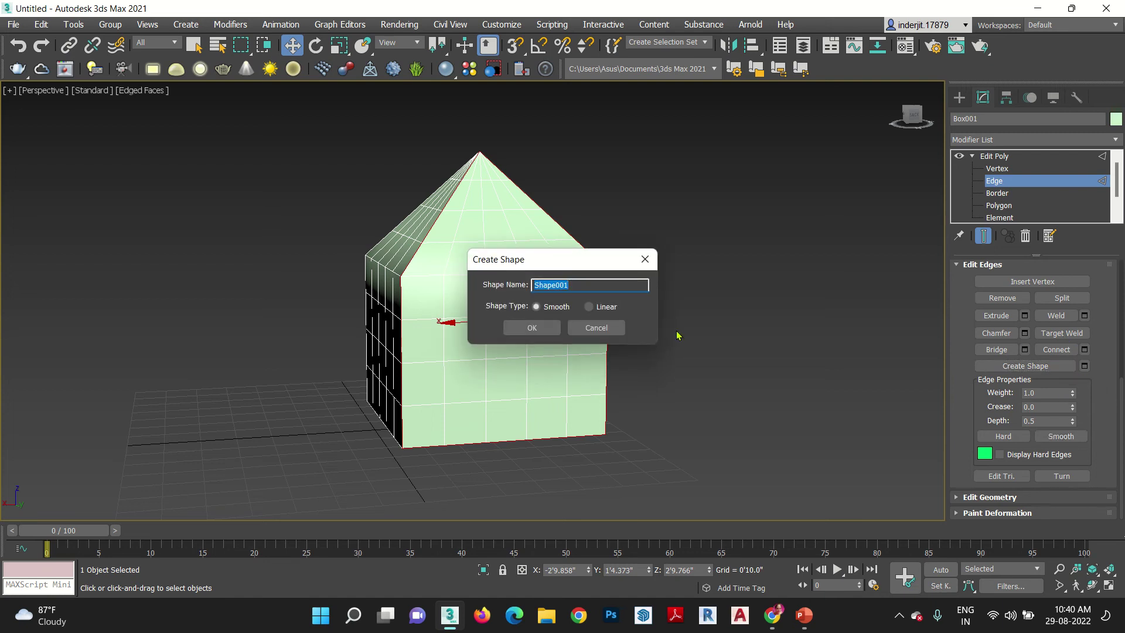
{"action": "left_click", "coordinate": [590, 310]}
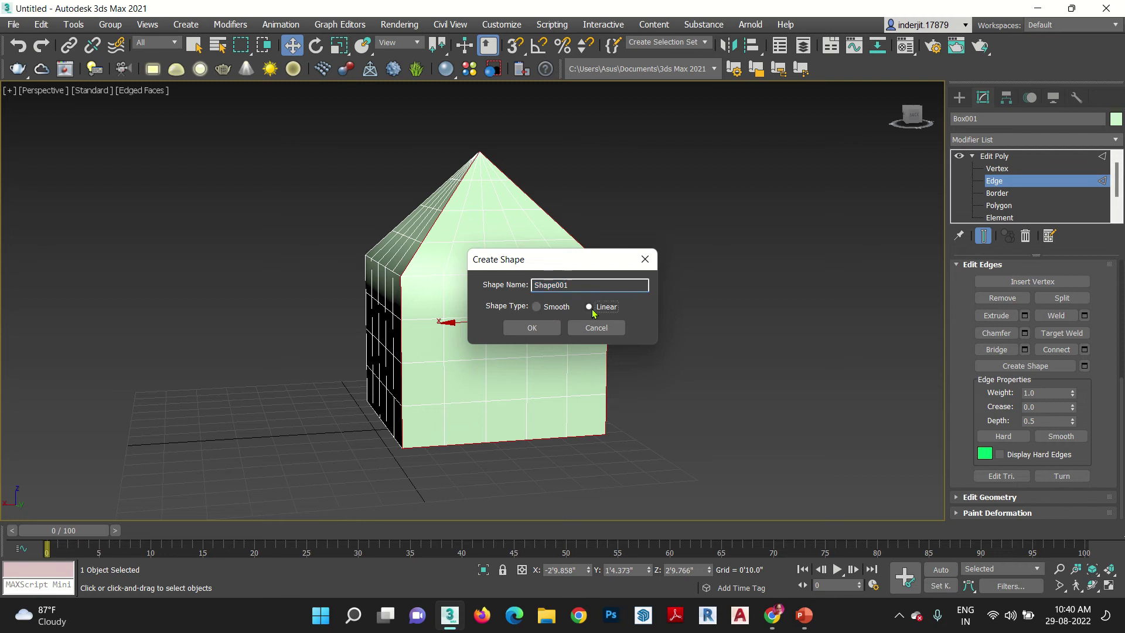
{"action": "left_click", "coordinate": [533, 327]}
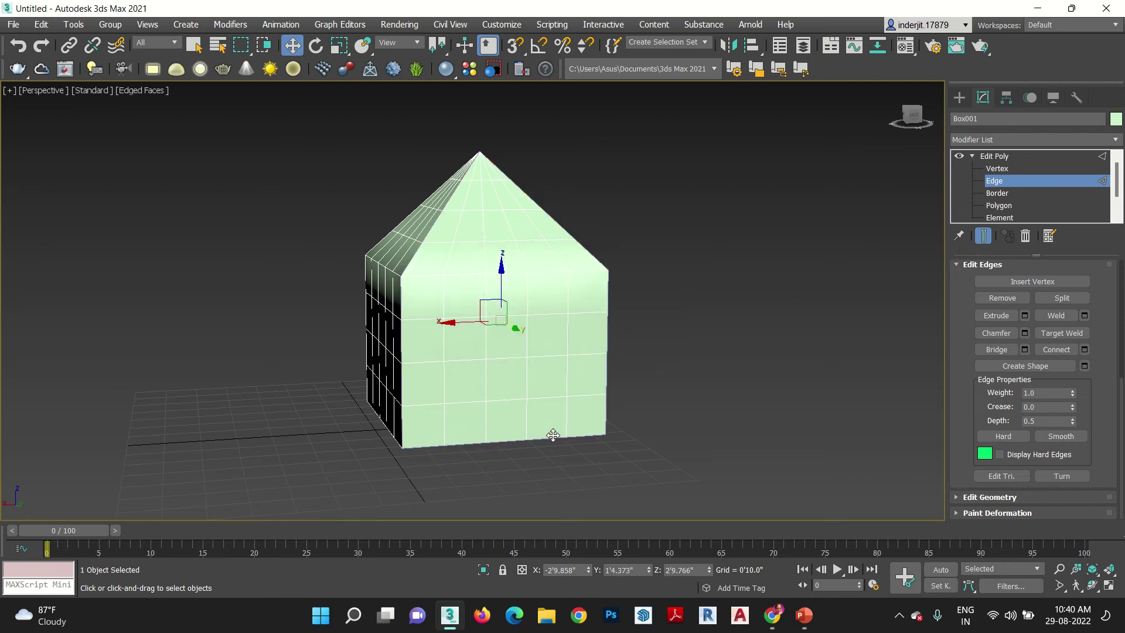
{"action": "middle_click_drag", "start_coordinate": [525, 422], "coordinate": [416, 291], "text": "alt"}
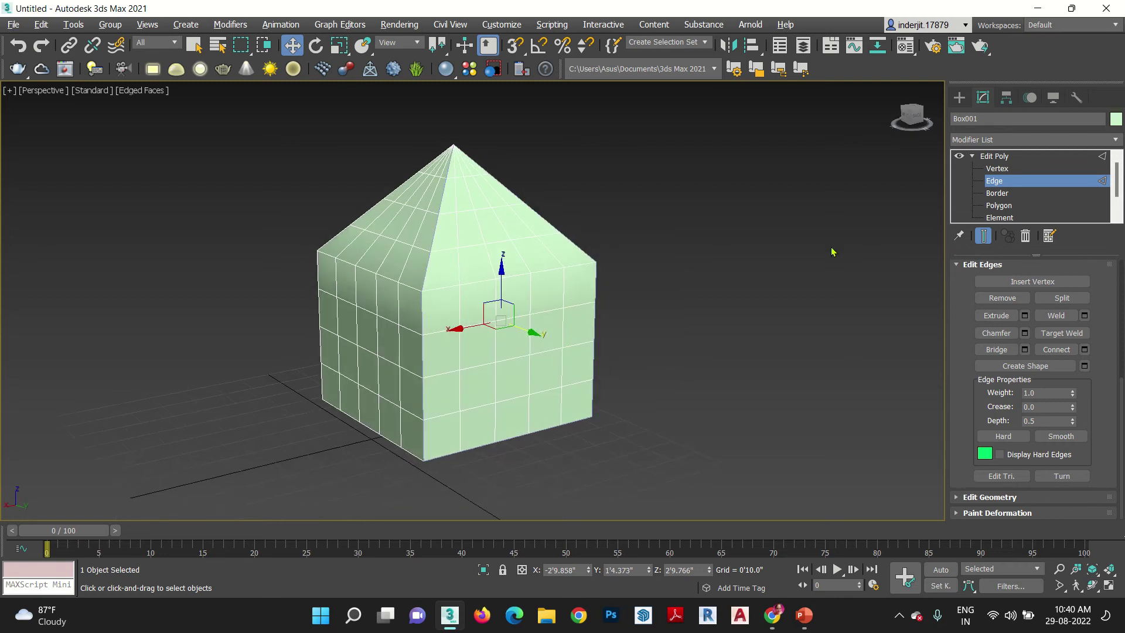
Leave edge editing on the box, select the new outline spline, and enable its rendering in both the renderer and the viewport.
{"action": "left_click", "coordinate": [999, 157]}
{"action": "left_click", "coordinate": [842, 348]}
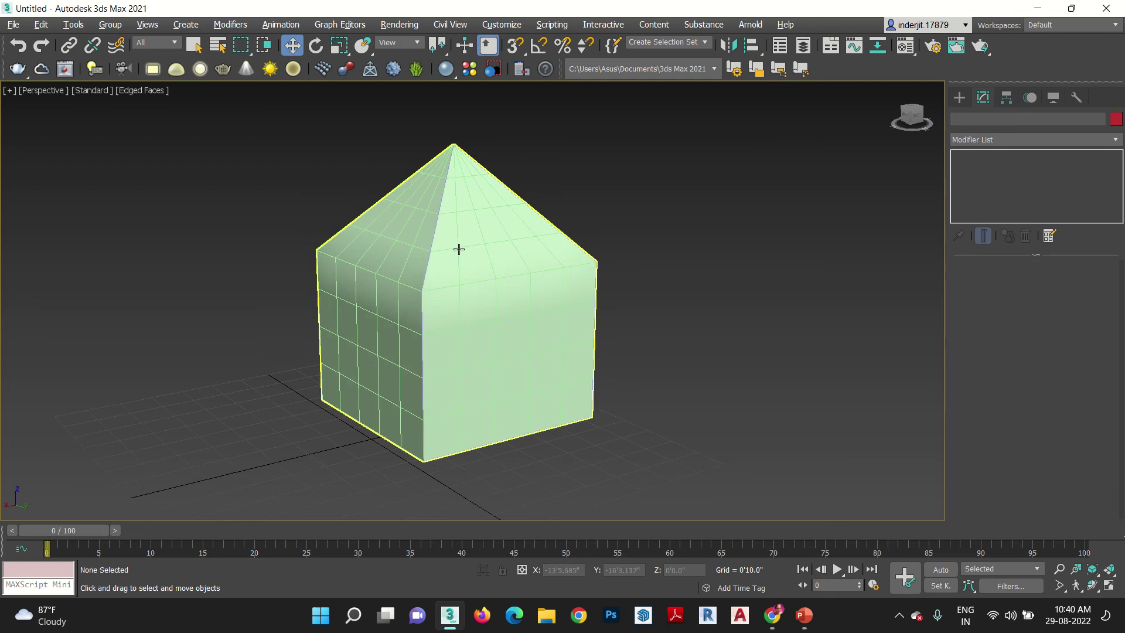
{"action": "left_click", "coordinate": [425, 254]}
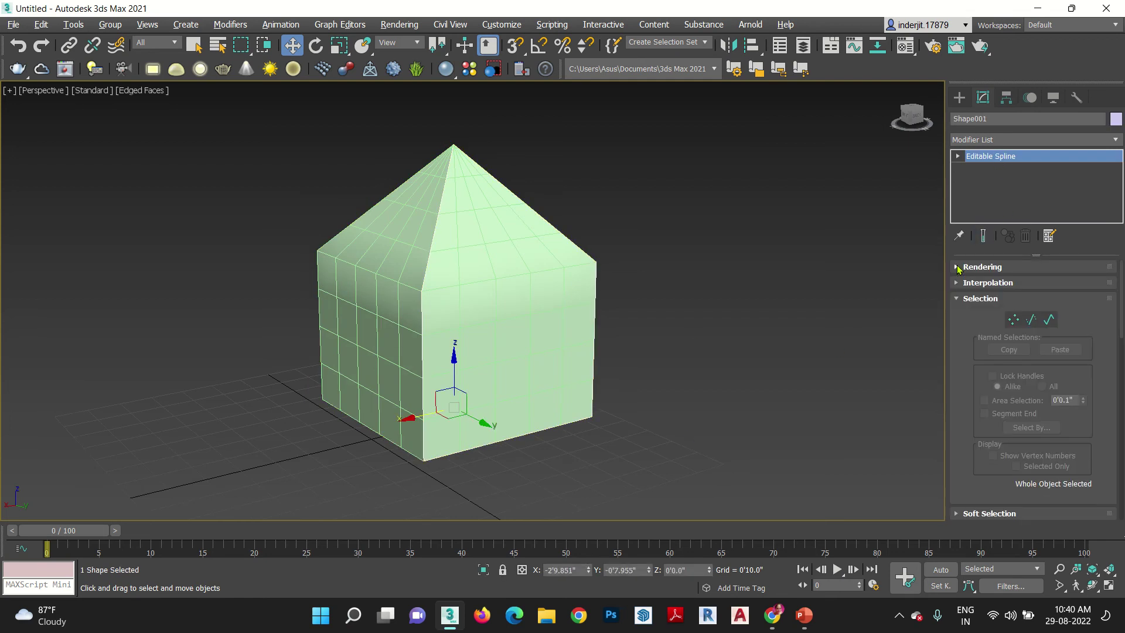
{"action": "left_click", "coordinate": [958, 267]}
{"action": "scroll", "coordinate": [989, 283], "scroll_direction": "up", "scroll_amount": 1}
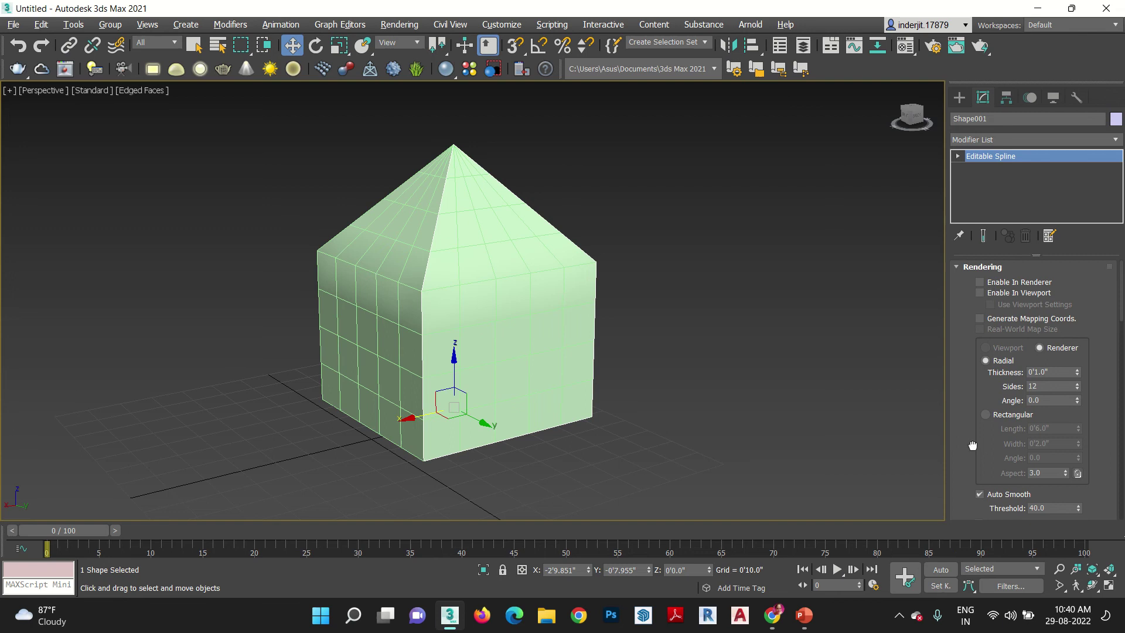
{"action": "left_click", "coordinate": [989, 282]}
{"action": "left_click", "coordinate": [990, 293]}
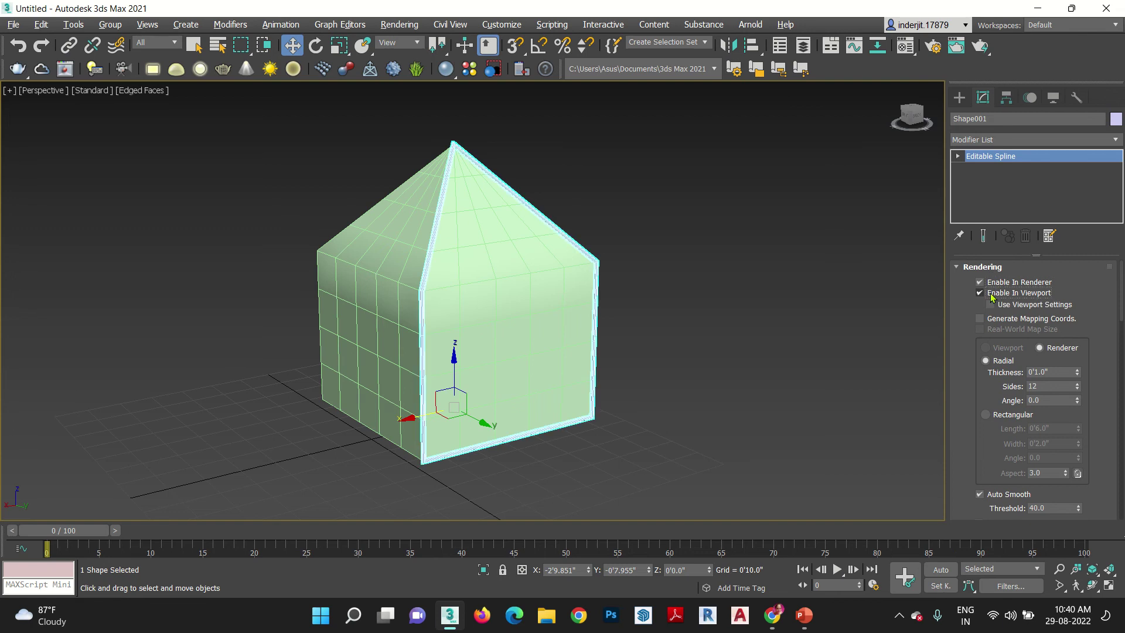
Select the outline spline on the house face and switch its rendered cross-section to Rectangular.
{"action": "left_click", "coordinate": [757, 447]}
{"action": "middle_click_drag", "start_coordinate": [735, 405], "coordinate": [565, 410], "text": "alt"}
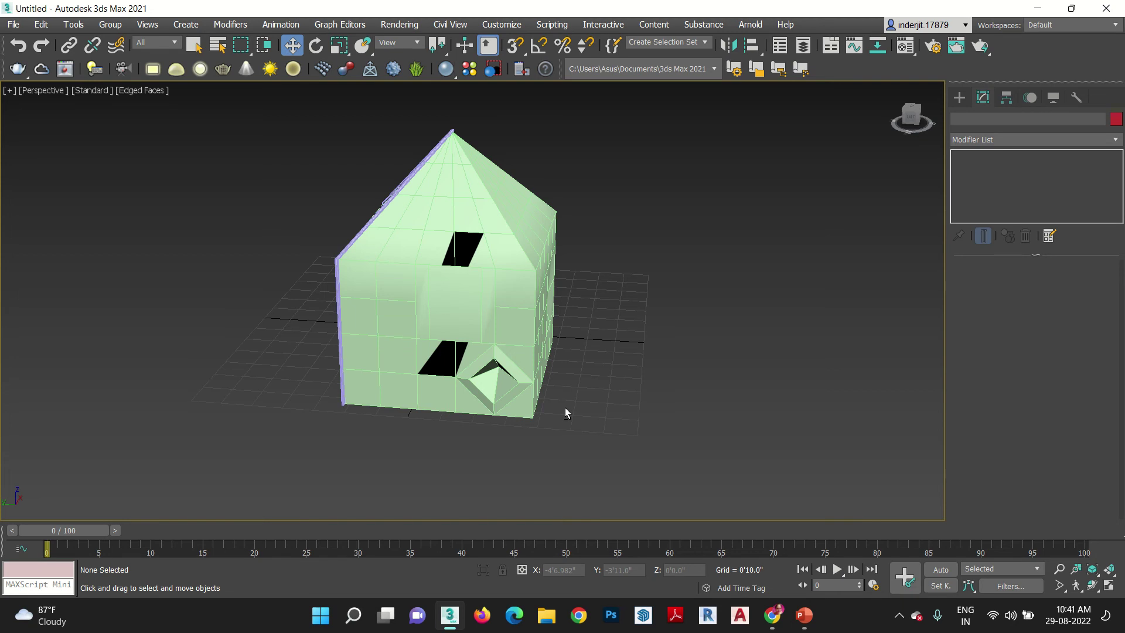
{"action": "middle_click_drag", "start_coordinate": [565, 408], "coordinate": [647, 402], "text": "alt"}
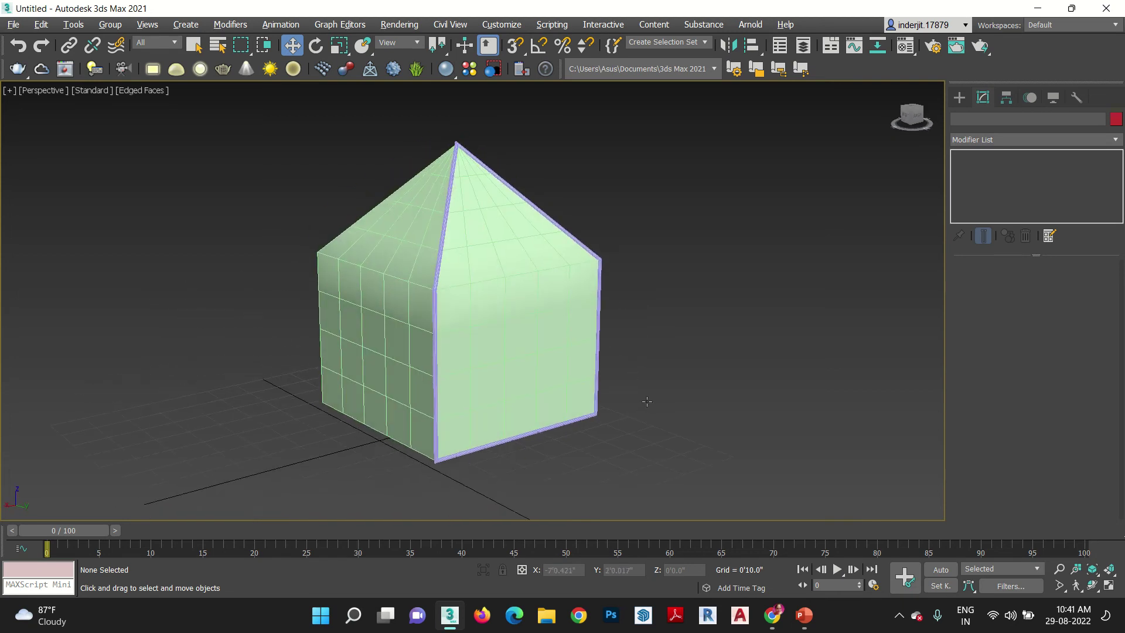
{"action": "left_click", "coordinate": [601, 285]}
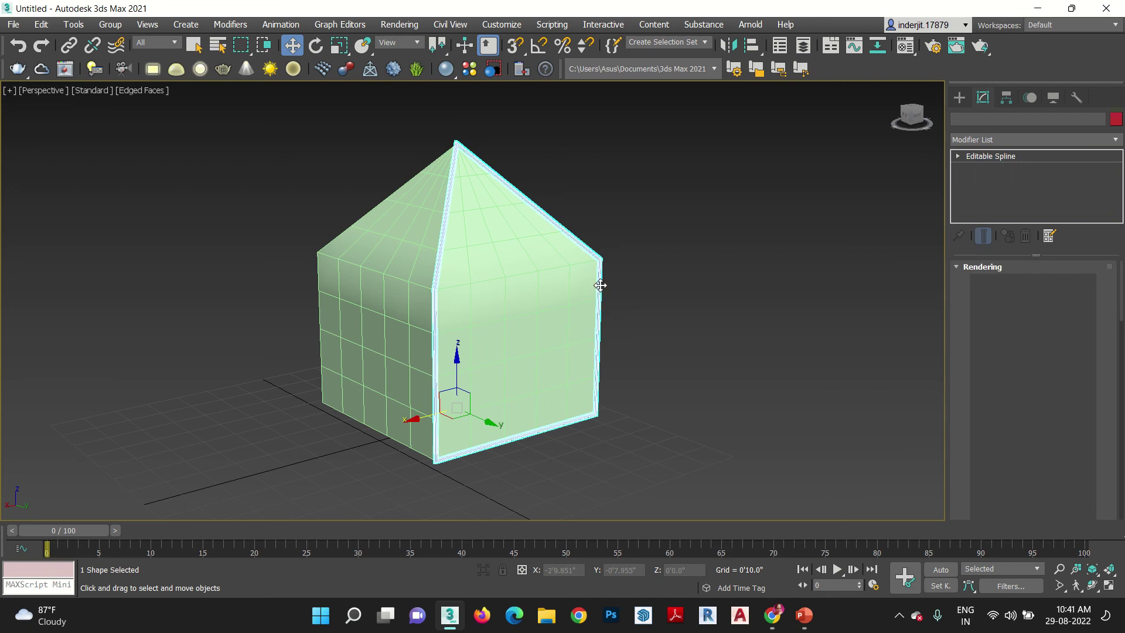
{"action": "left_click_drag", "start_coordinate": [480, 390], "coordinate": [735, 591]}
{"action": "key", "text": "ctrl+z"}
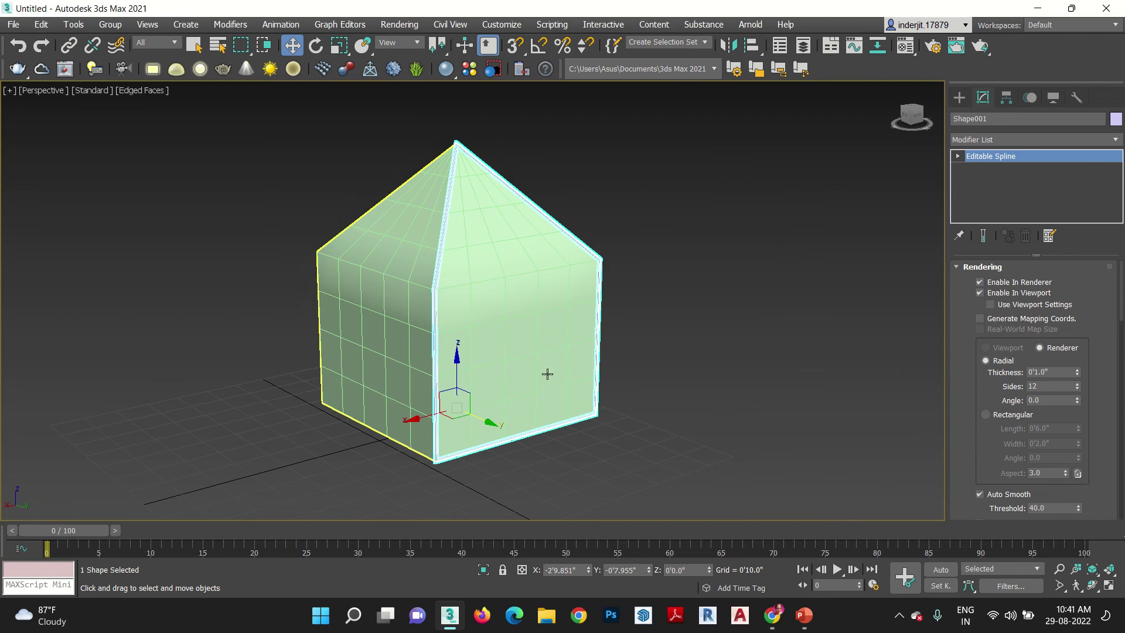
{"action": "middle_click_drag", "start_coordinate": [547, 374], "coordinate": [474, 331], "text": "alt"}
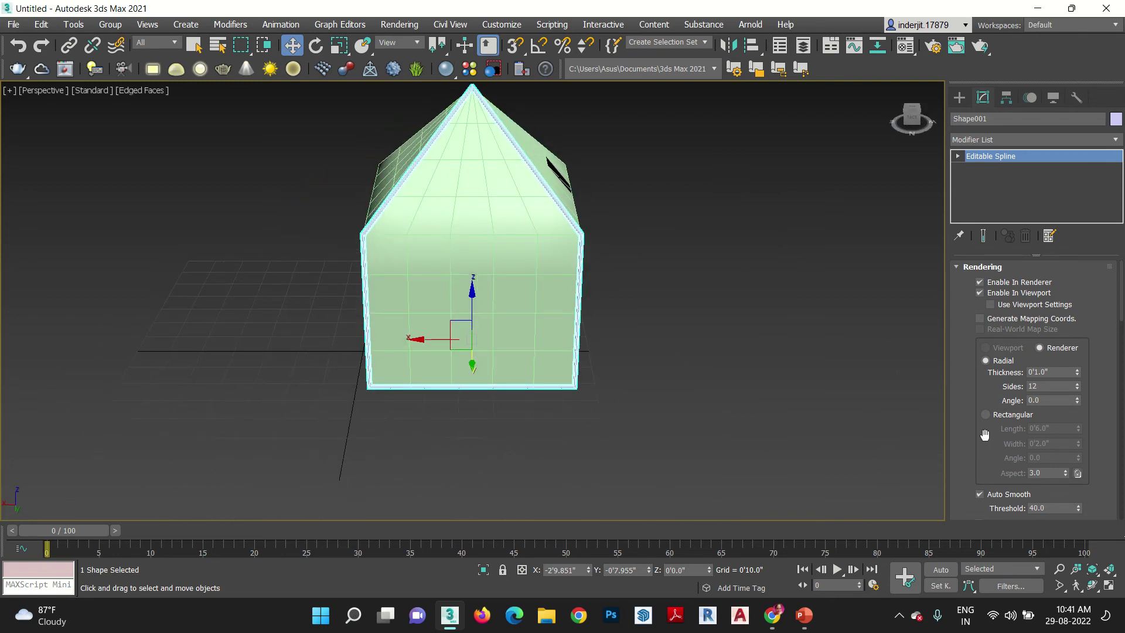
{"action": "left_click", "coordinate": [993, 416]}
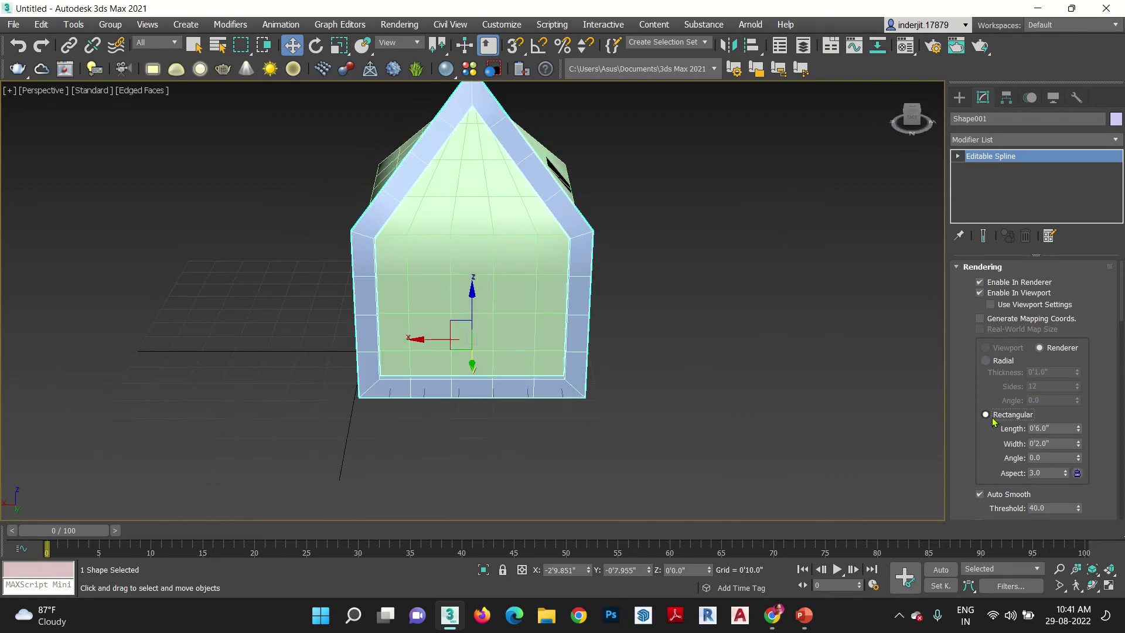
{"action": "middle_click_drag", "start_coordinate": [660, 354], "coordinate": [590, 342], "text": "alt"}
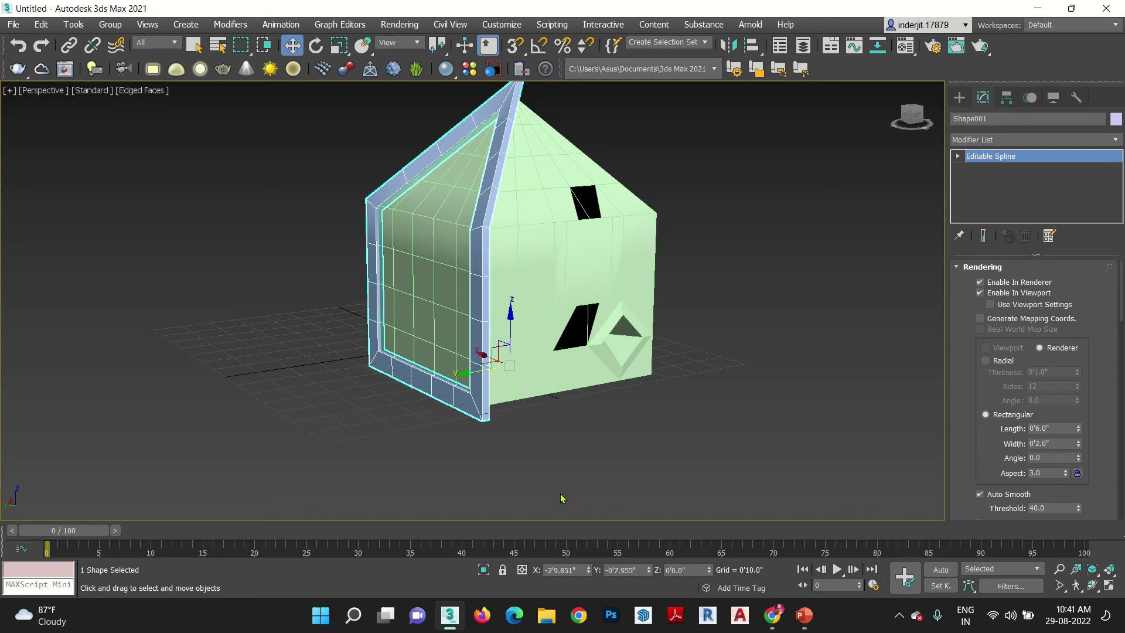
Select the house box and examine the Edit Edges and Edit Geometry options at Edge level.
{"action": "left_click", "coordinate": [957, 156]}
{"action": "left_click", "coordinate": [659, 244]}
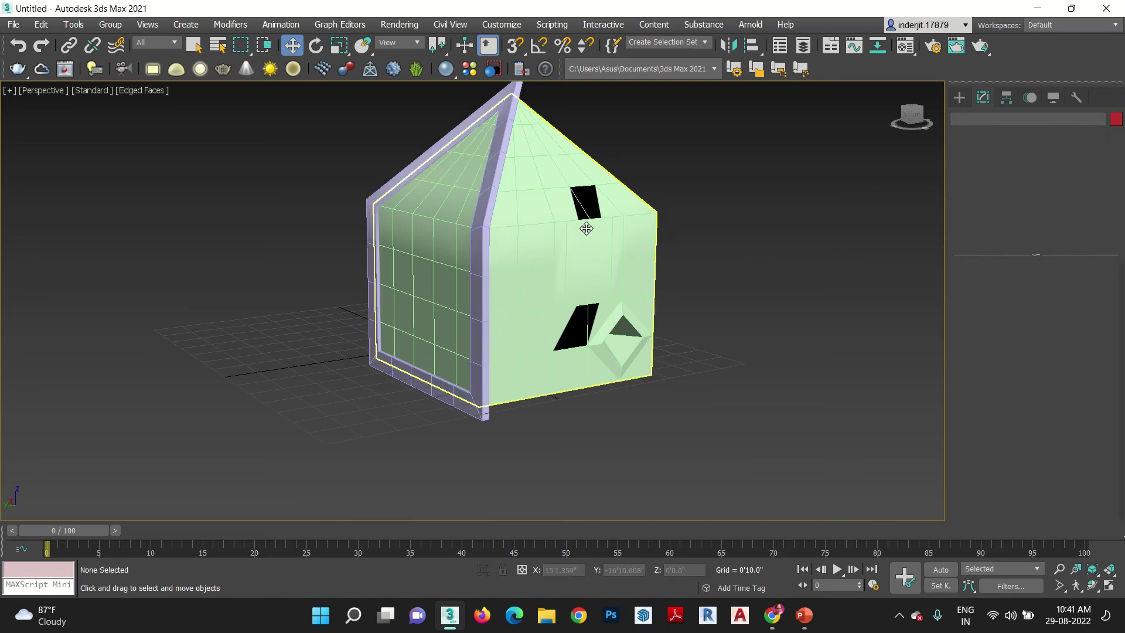
{"action": "left_click", "coordinate": [644, 246]}
{"action": "left_click", "coordinate": [994, 181]}
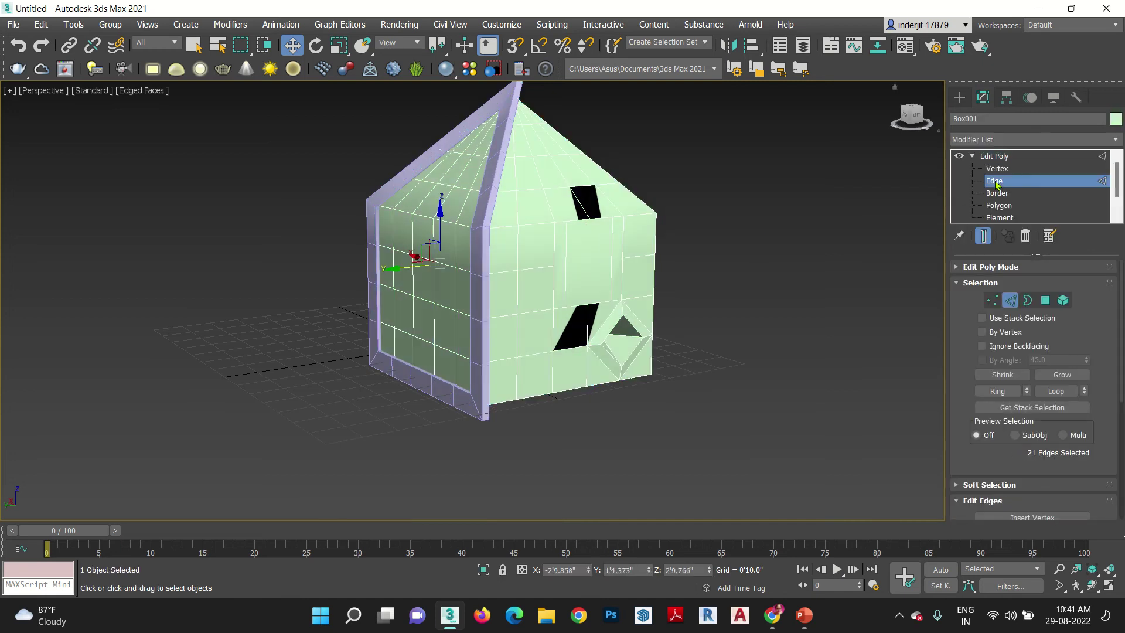
{"action": "scroll", "coordinate": [977, 426], "scroll_direction": "down", "scroll_amount": 5}
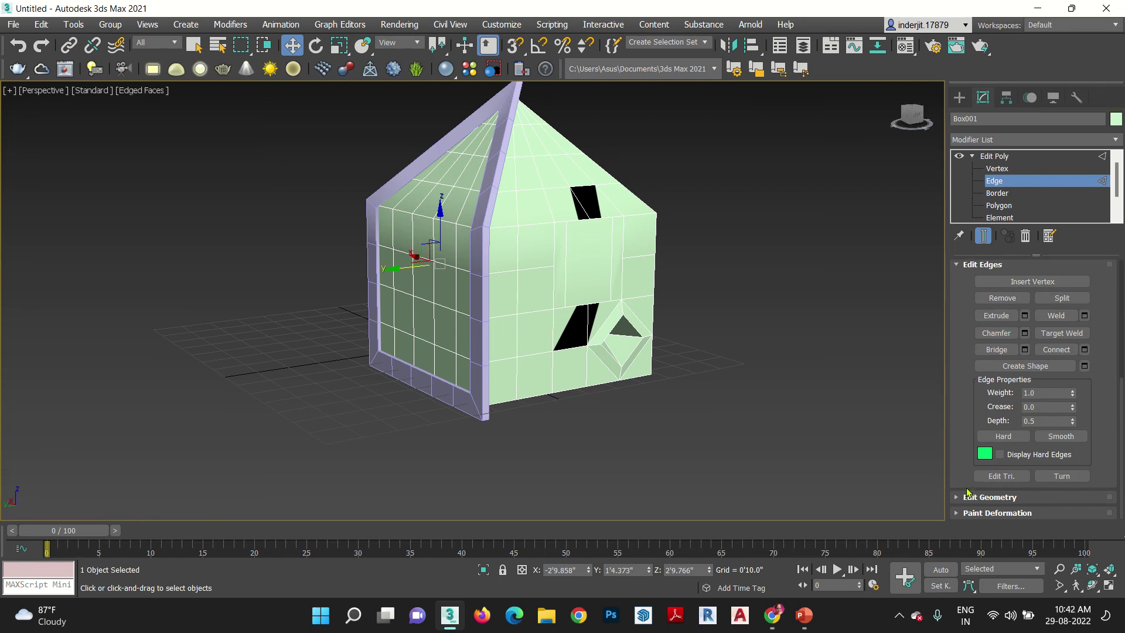
{"action": "left_click", "coordinate": [968, 497]}
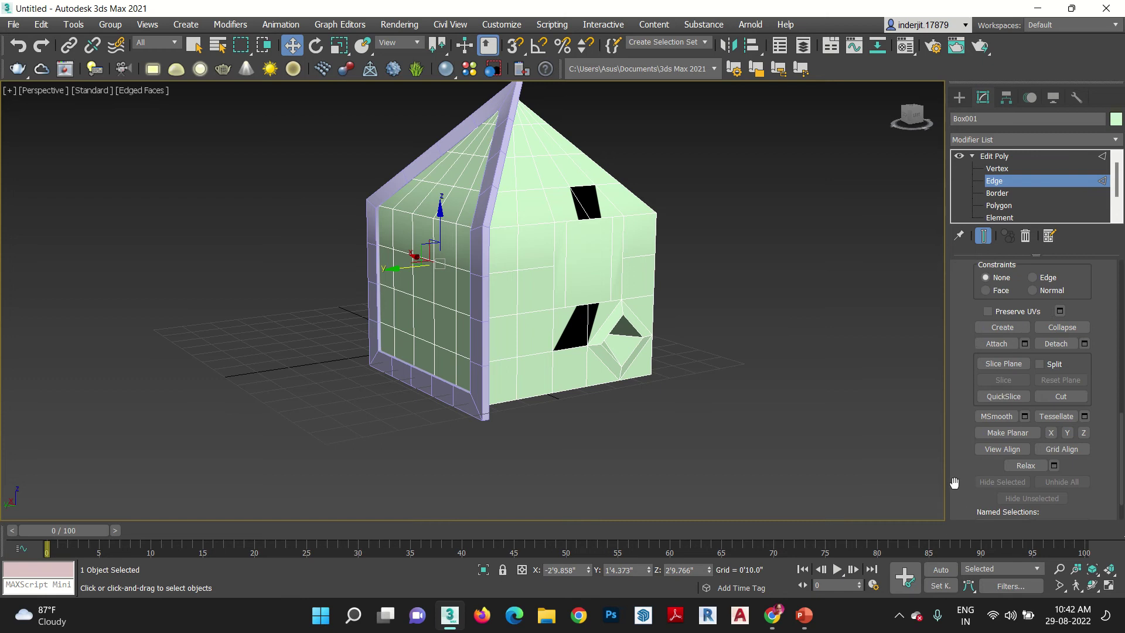
{"action": "scroll", "coordinate": [954, 482], "scroll_direction": "up", "scroll_amount": 8}
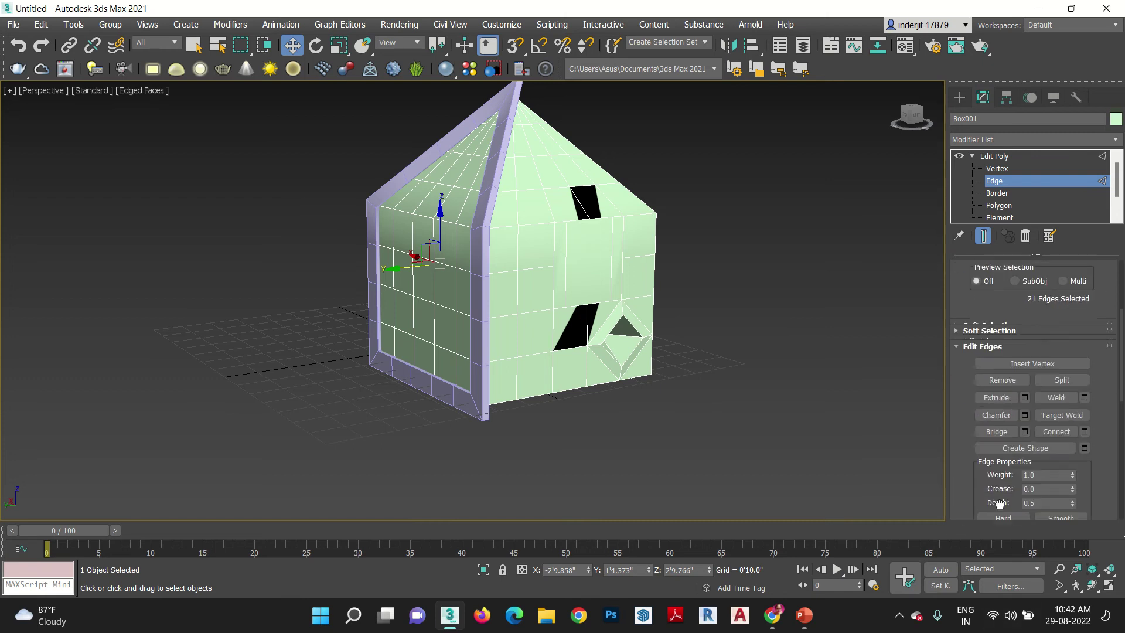
{"action": "scroll", "coordinate": [998, 504], "scroll_direction": "up", "scroll_amount": 2}
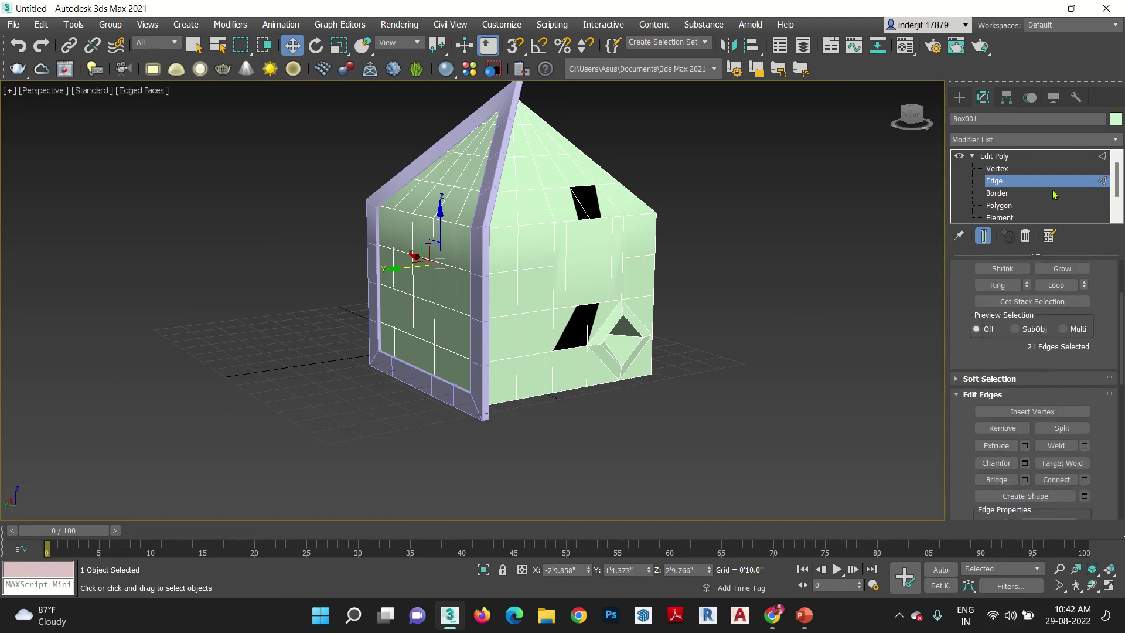
At Polygon level, select single faces of the house walls one after another, ending on a middle face of the adjacent wall.
{"action": "left_click", "coordinate": [999, 206]}
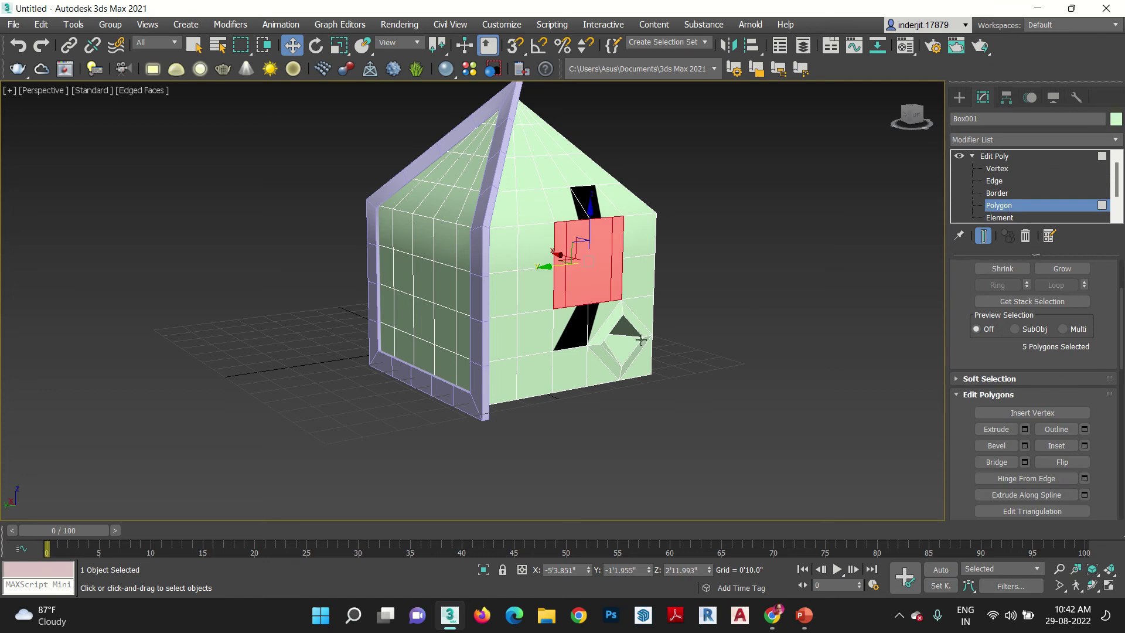
{"action": "middle_click_drag", "start_coordinate": [639, 338], "coordinate": [582, 346], "text": "alt"}
{"action": "left_click", "coordinate": [674, 283]}
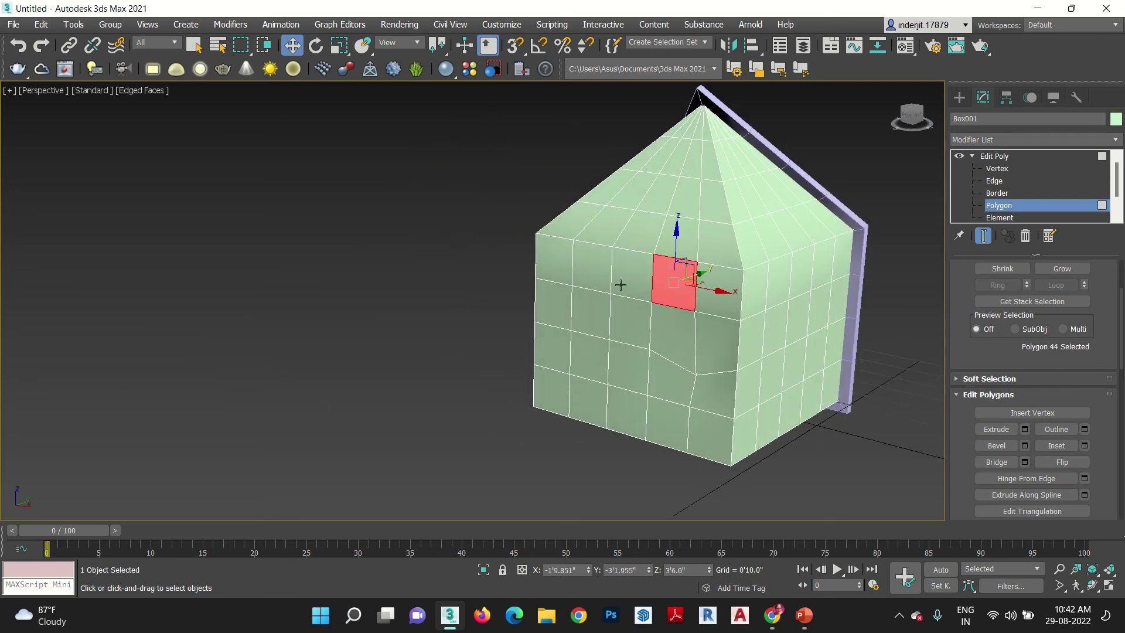
{"action": "left_click", "coordinate": [622, 281]}
{"action": "left_click", "coordinate": [583, 280]}
{"action": "left_click", "coordinate": [585, 309]}
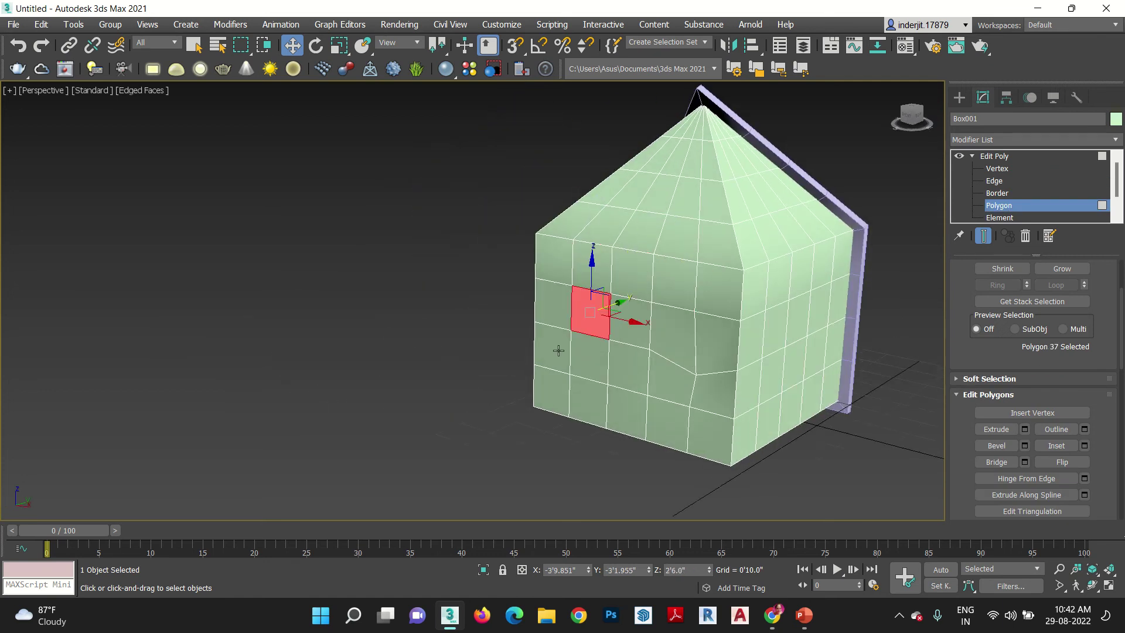
{"action": "left_click", "coordinate": [558, 351]}
{"action": "left_click", "coordinate": [619, 370]}
{"action": "left_click", "coordinate": [616, 407]}
{"action": "left_click", "coordinate": [590, 404]}
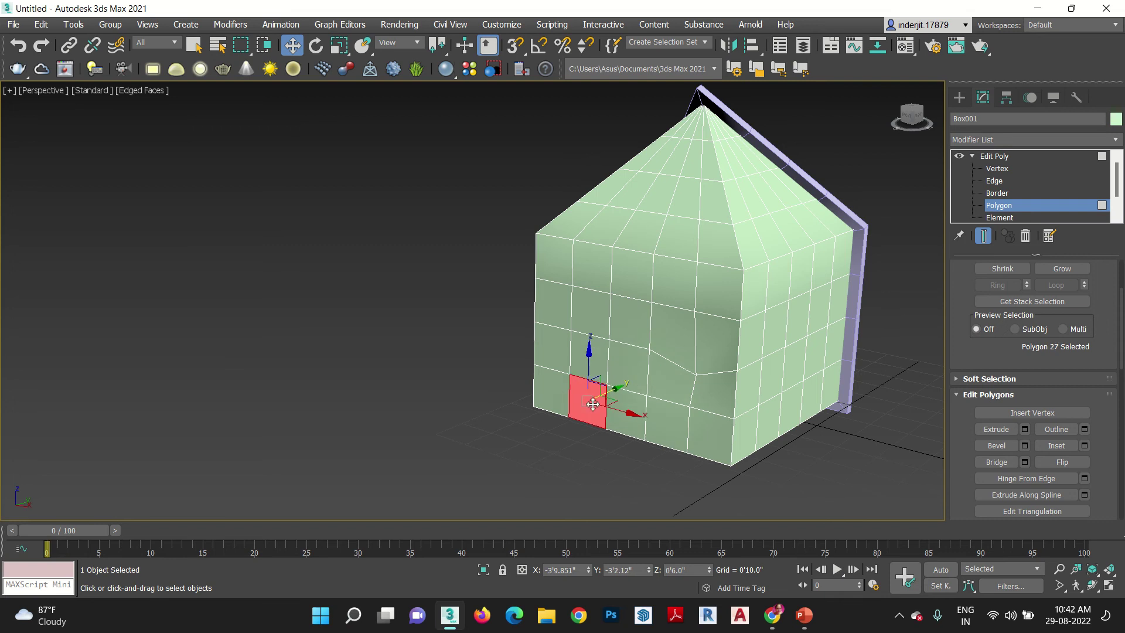
{"action": "left_click", "coordinate": [551, 391]}
{"action": "left_click", "coordinate": [794, 318]}
{"action": "middle_click_drag", "start_coordinate": [794, 318], "coordinate": [722, 384], "text": "alt"}
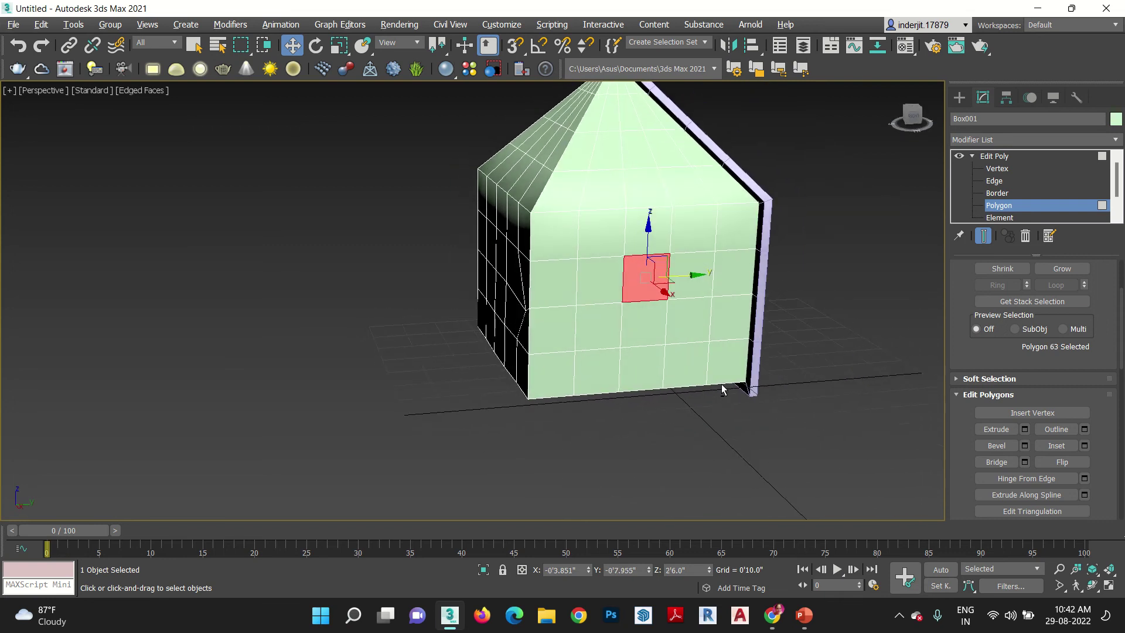
Examine the Extrude Polygons settings and extrusion types for the selected wall face, then leave Polygon level and deselect the box.
{"action": "scroll", "coordinate": [1001, 328], "scroll_direction": "up", "scroll_amount": 3}
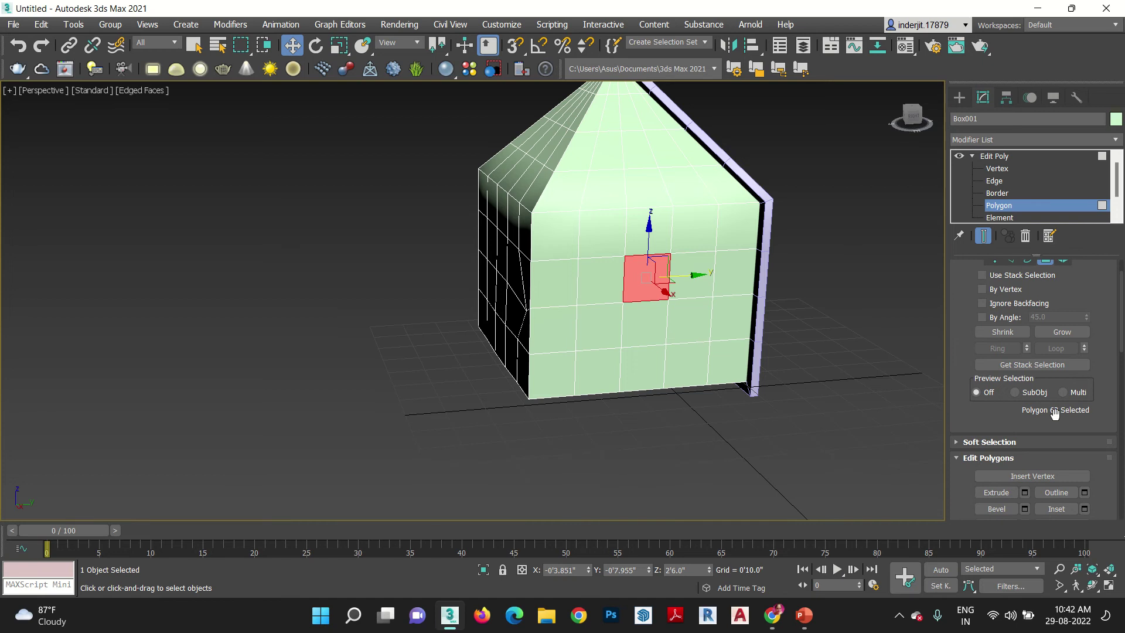
{"action": "left_click_drag", "start_coordinate": [1049, 411], "coordinate": [1071, 226]}
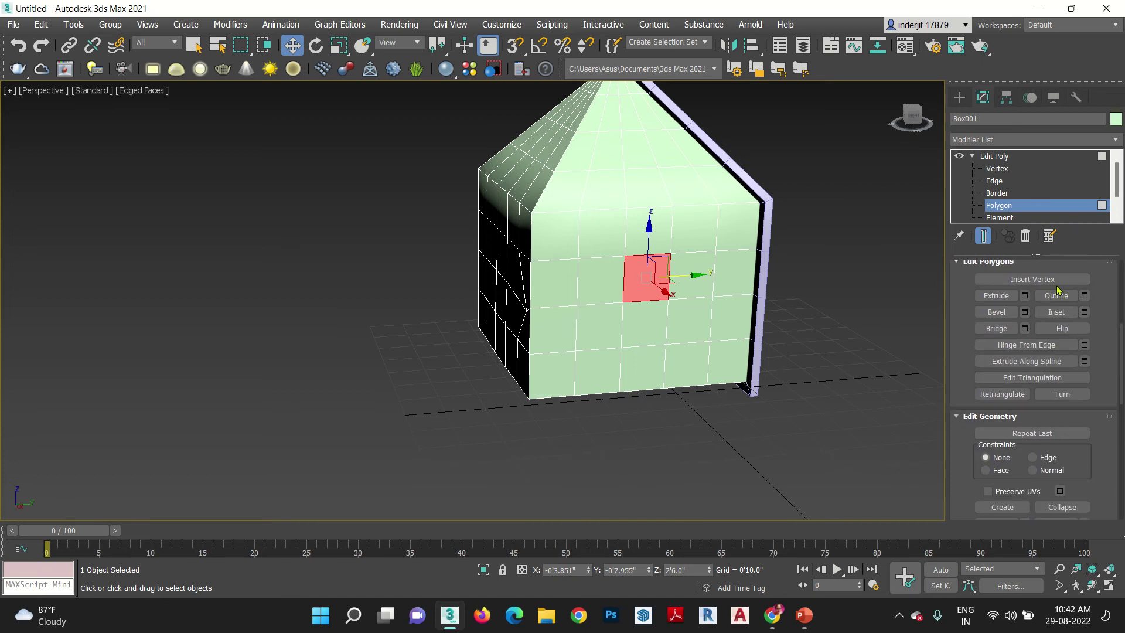
{"action": "left_click", "coordinate": [1025, 296]}
{"action": "middle_click_drag", "start_coordinate": [778, 329], "coordinate": [747, 368], "text": "alt"}
{"action": "scroll", "coordinate": [680, 316], "scroll_direction": "up", "scroll_amount": 6}
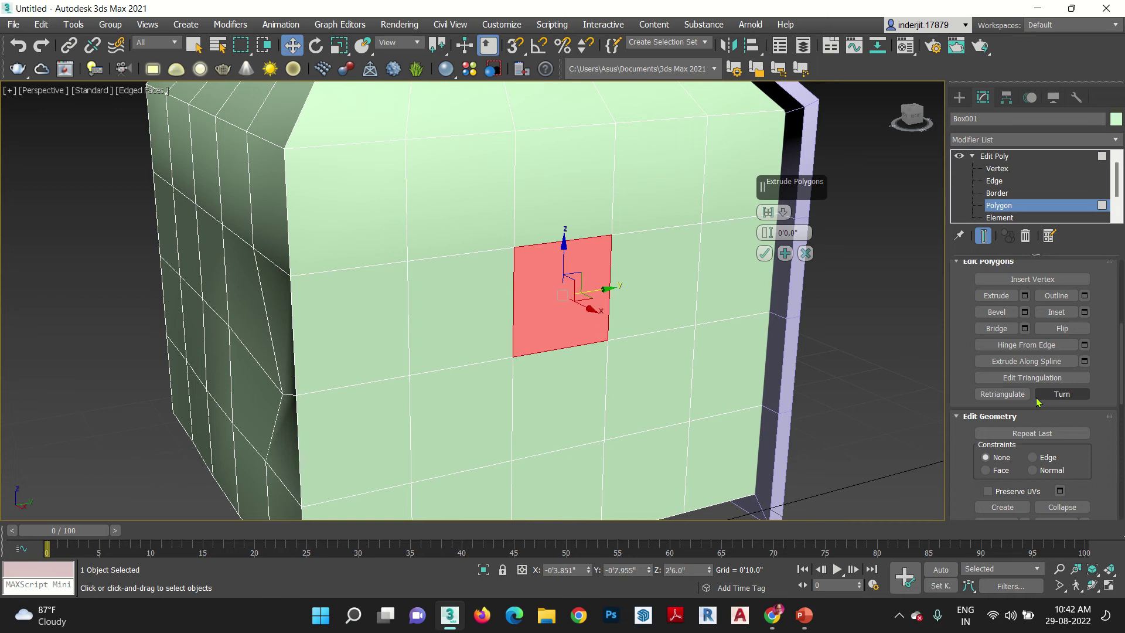
{"action": "middle_click_drag", "start_coordinate": [605, 431], "coordinate": [602, 436], "text": "alt"}
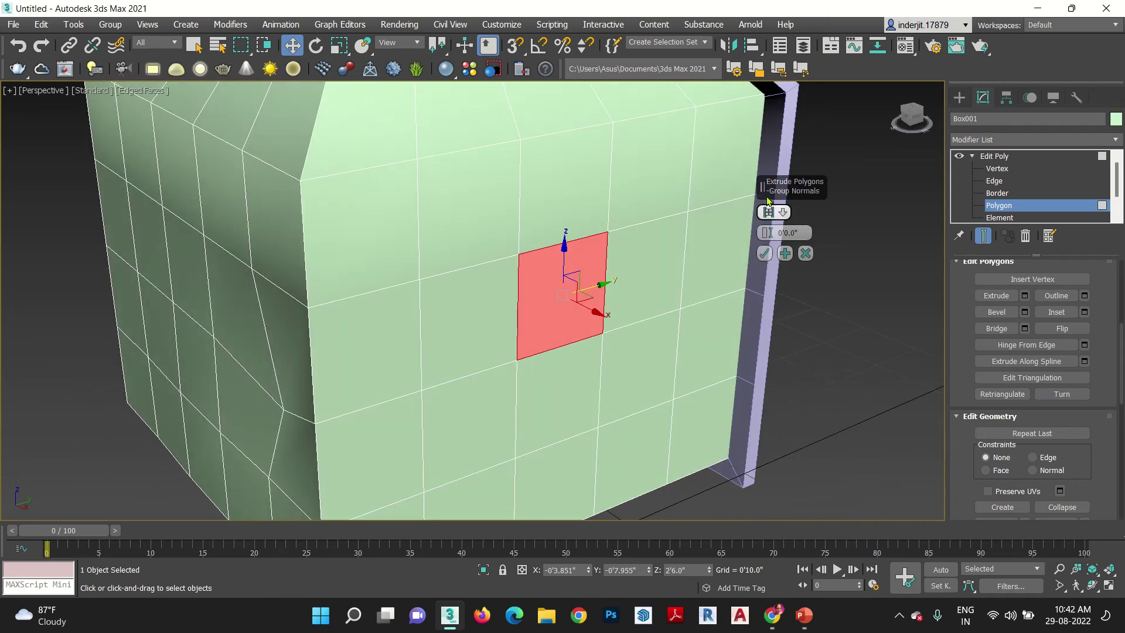
{"action": "left_click", "coordinate": [783, 213]}
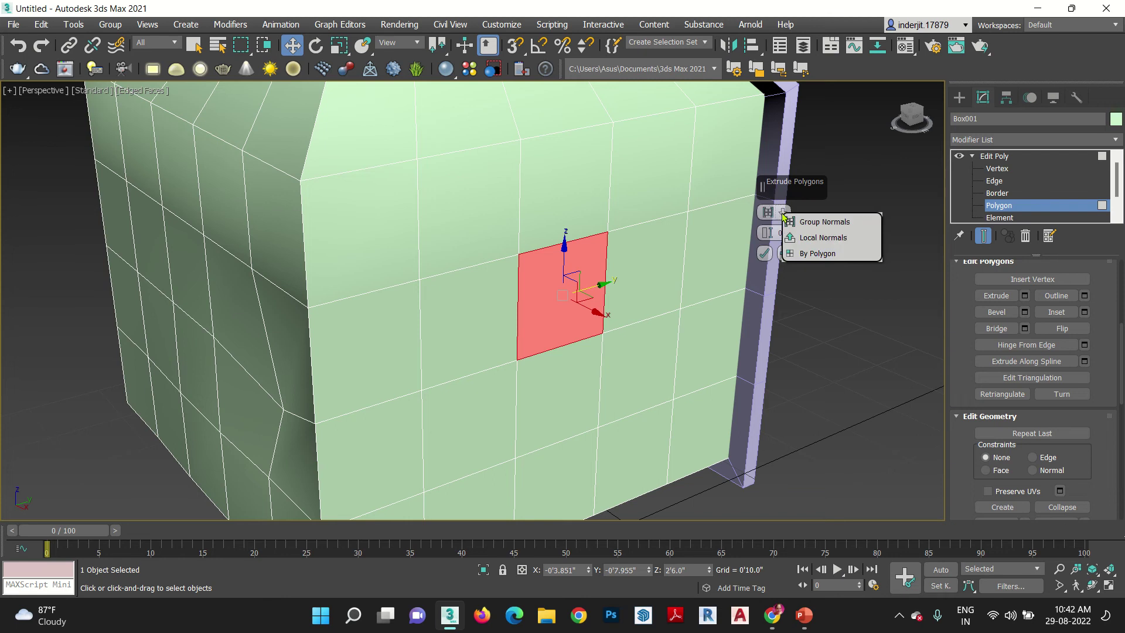
{"action": "left_click", "coordinate": [973, 156]}
{"action": "left_click", "coordinate": [994, 157]}
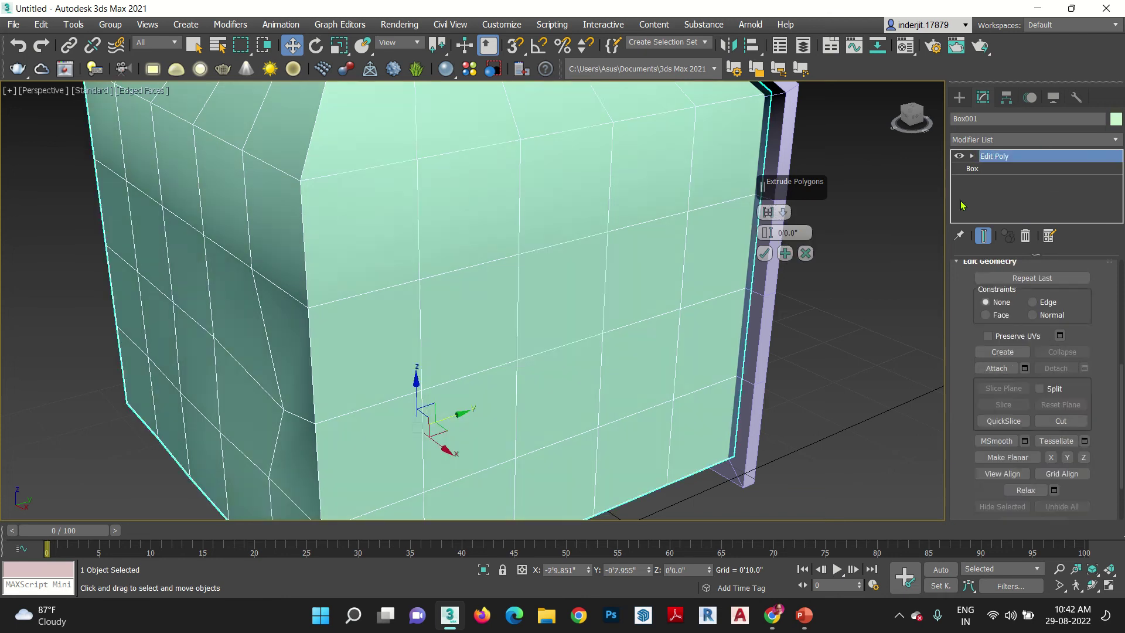
{"action": "left_click", "coordinate": [861, 413]}
Create a sphere in the empty area beside the house and convert it to an Editable Poly.
{"action": "middle_click_drag", "start_coordinate": [683, 208], "coordinate": [43, 342]}
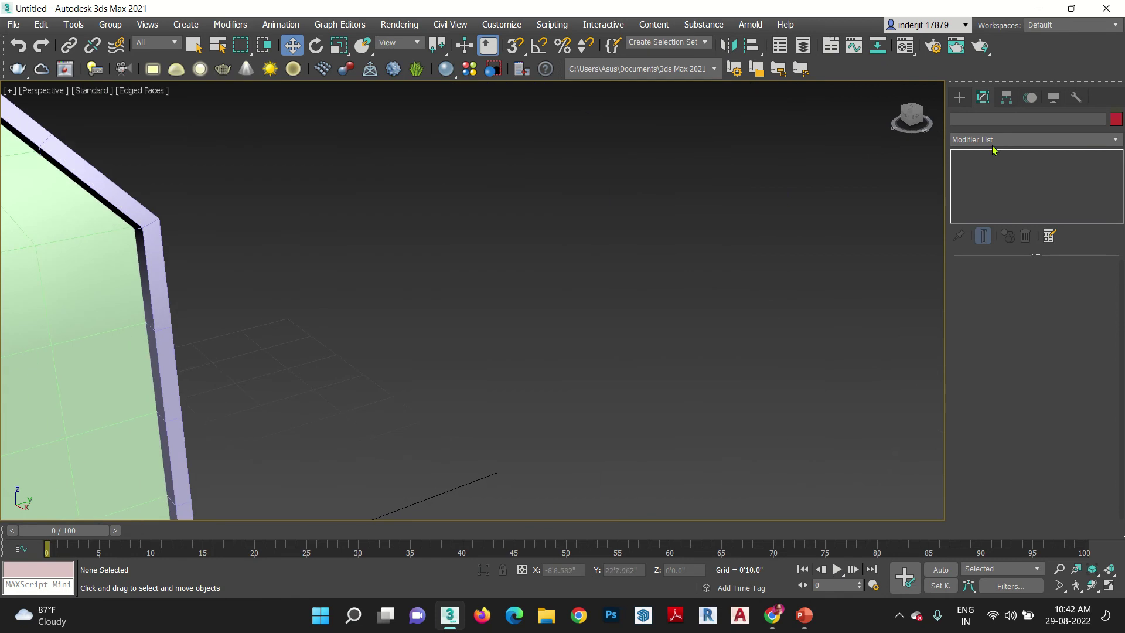
{"action": "left_click", "coordinate": [962, 99]}
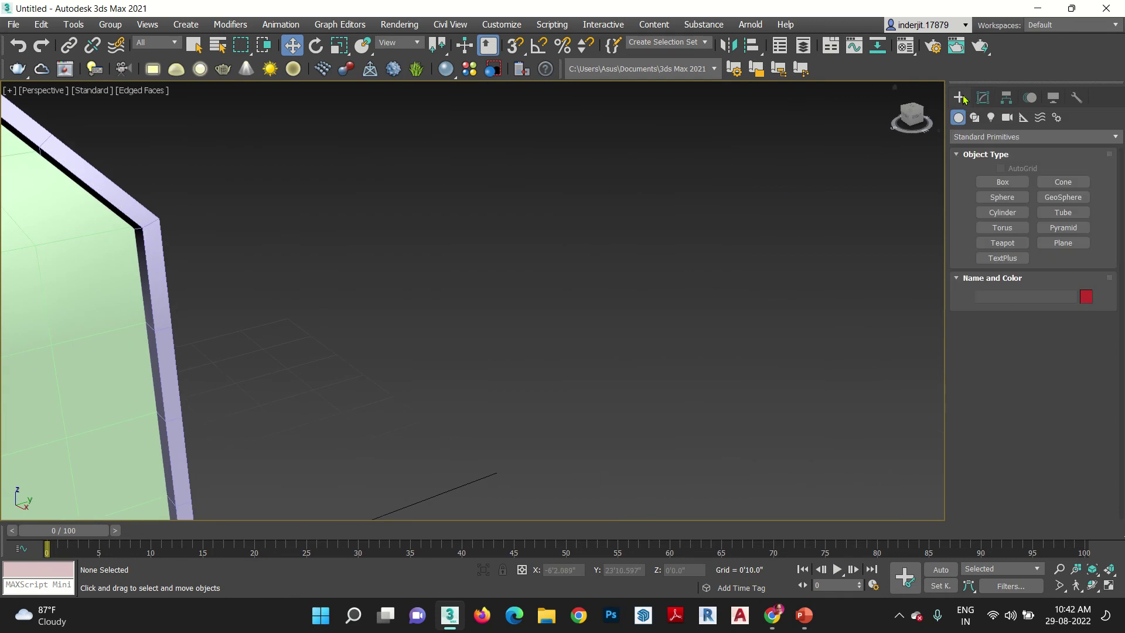
{"action": "left_click", "coordinate": [1002, 198]}
{"action": "left_click_drag", "start_coordinate": [577, 317], "coordinate": [589, 355]}
{"action": "right_click", "coordinate": [589, 355]}
{"action": "right_click", "coordinate": [610, 296]}
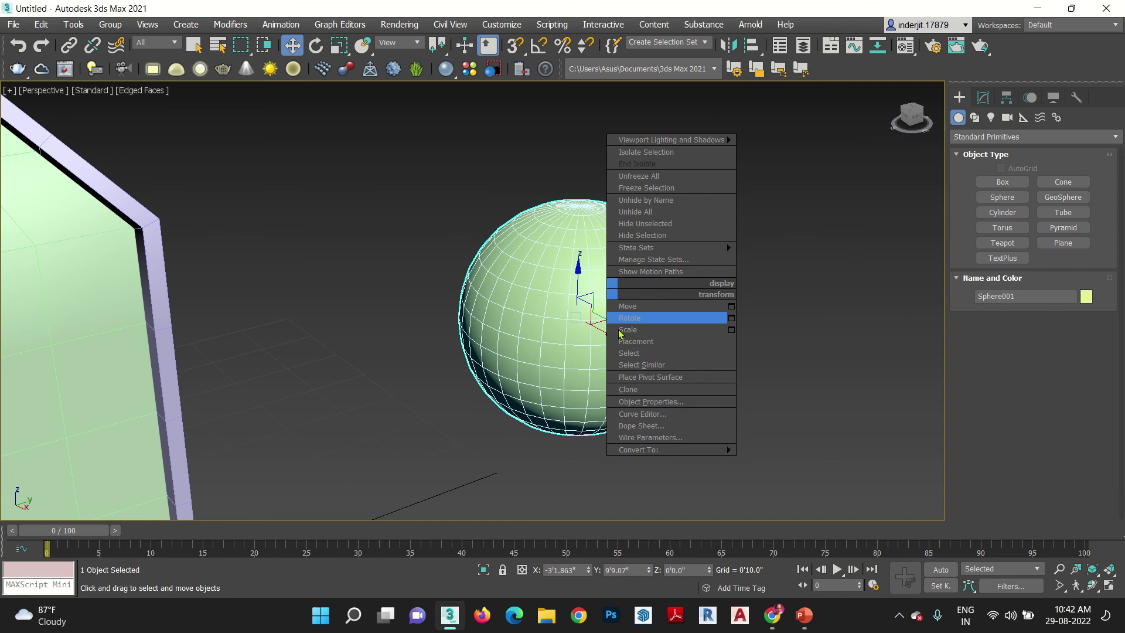
{"action": "mouse_move", "coordinate": [644, 449]}
{"action": "left_click", "coordinate": [797, 462]}
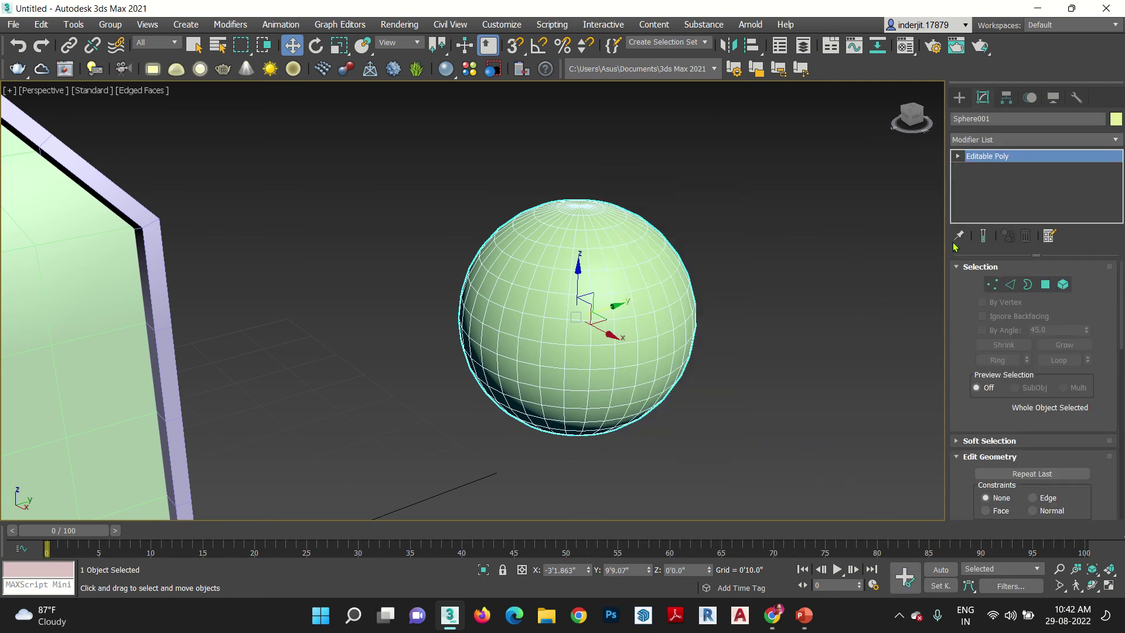
At Polygon level, select all of the sphere's polygons above its lower cap using the Front view.
{"action": "left_click", "coordinate": [1044, 285]}
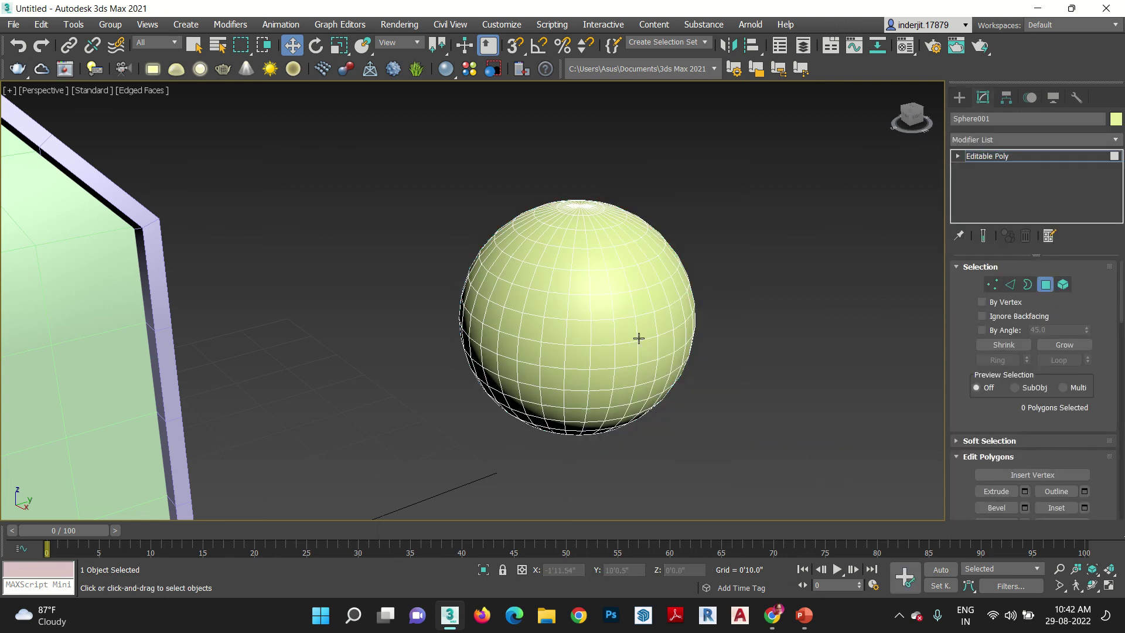
{"action": "key", "text": "f"}
{"action": "scroll", "coordinate": [452, 346], "scroll_direction": "up", "scroll_amount": 5}
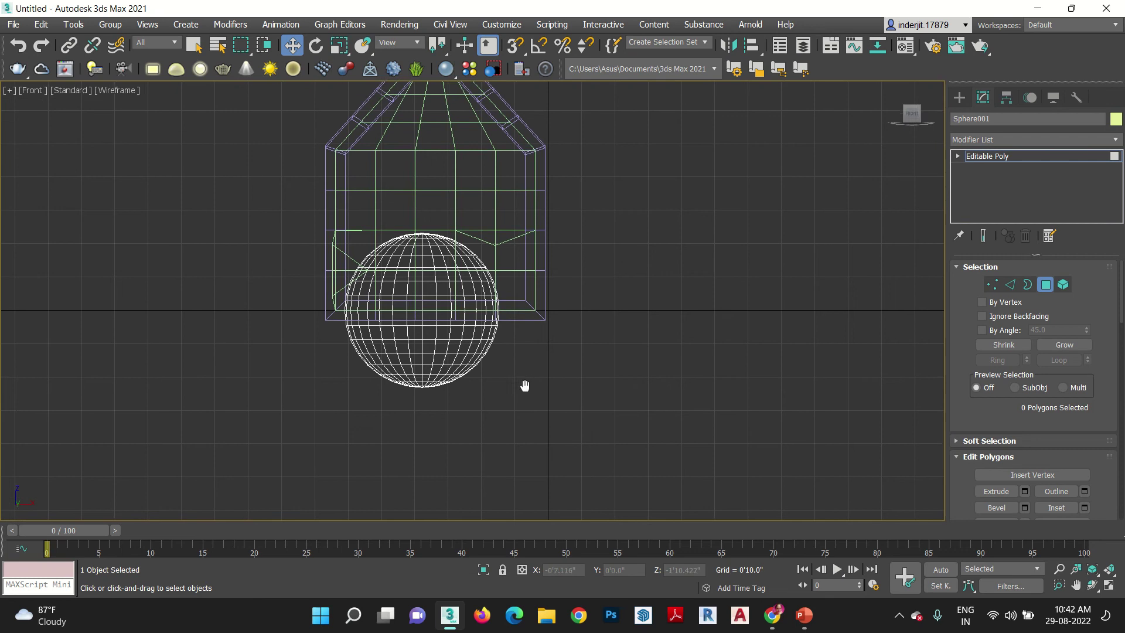
{"action": "left_click_drag", "start_coordinate": [604, 131], "coordinate": [112, 331]}
{"action": "key", "text": "p"}
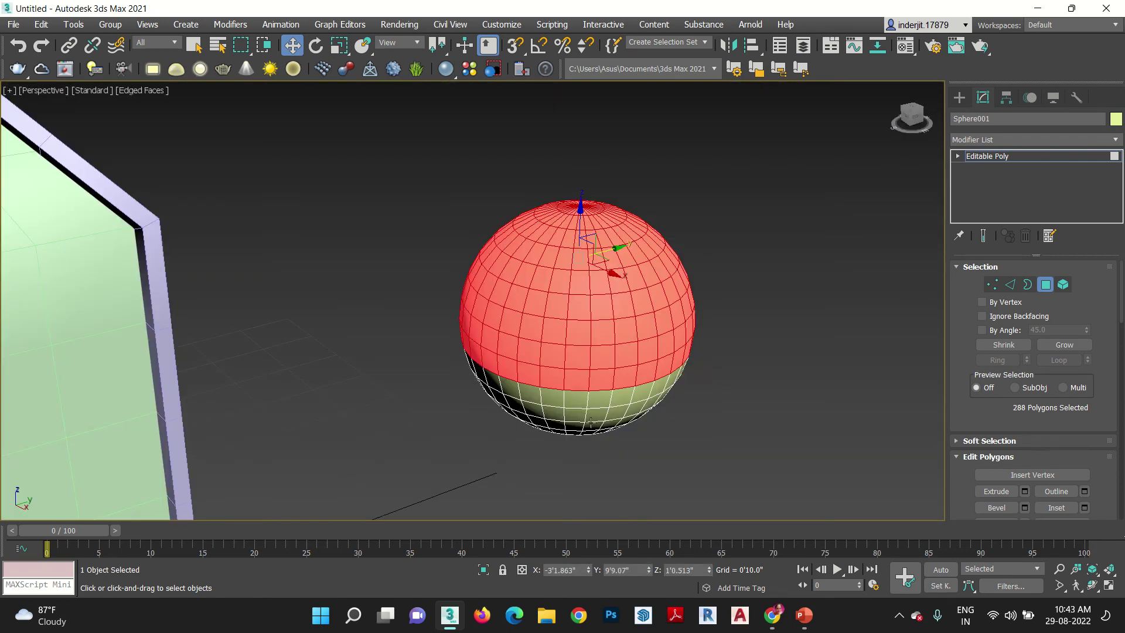
{"action": "mouse_move", "coordinate": [547, 466]}
{"action": "middle_mouse_down", "text": "alt"}
{"action": "mouse_move", "coordinate": [572, 476]}
{"action": "mouse_move", "coordinate": [484, 476]}
{"action": "middle_mouse_up", "text": "alt"}
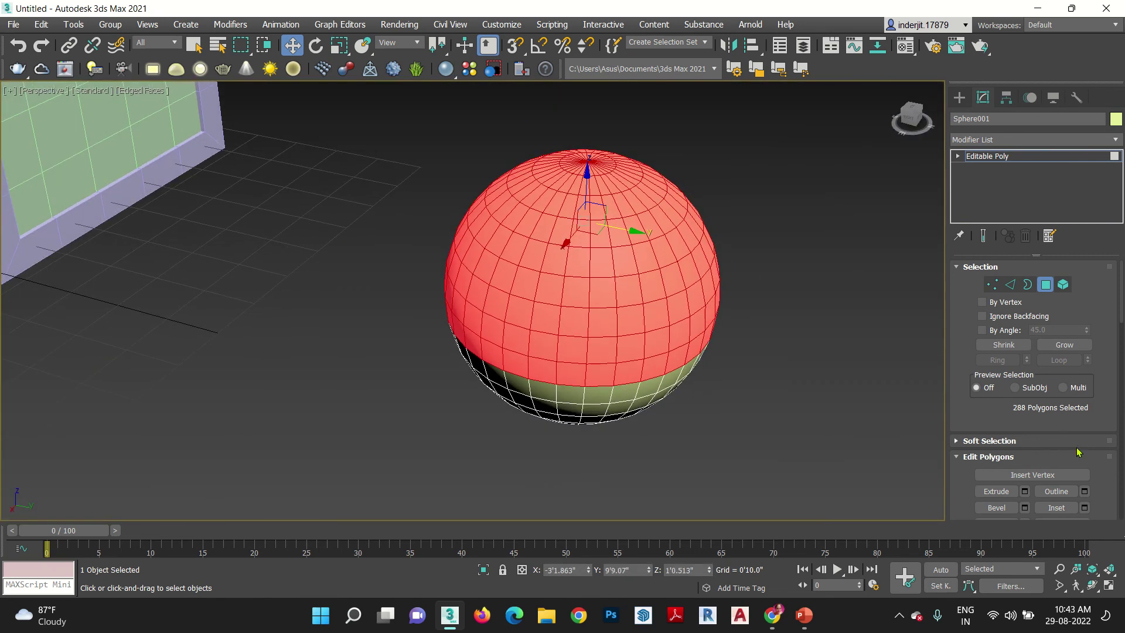
Open the Extrude Polygons settings for the sphere's selected polygons, cycle through the extrusion types, and set Group at 0'10.0" height.
{"action": "scroll", "coordinate": [1074, 247], "scroll_direction": "down", "scroll_amount": 5}
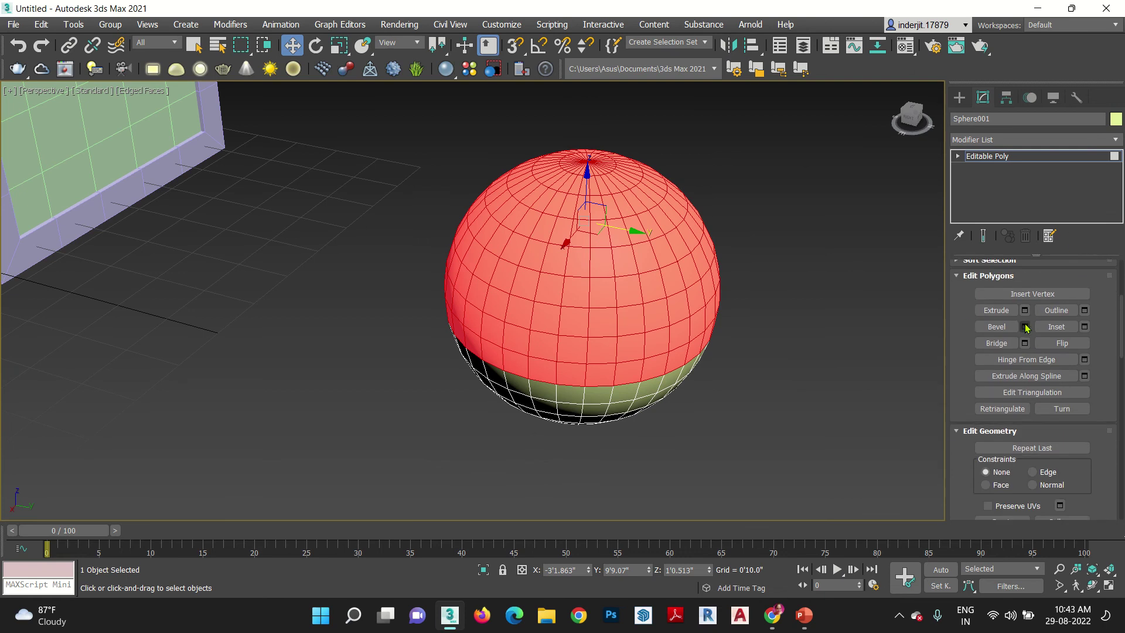
{"action": "left_click", "coordinate": [1024, 310]}
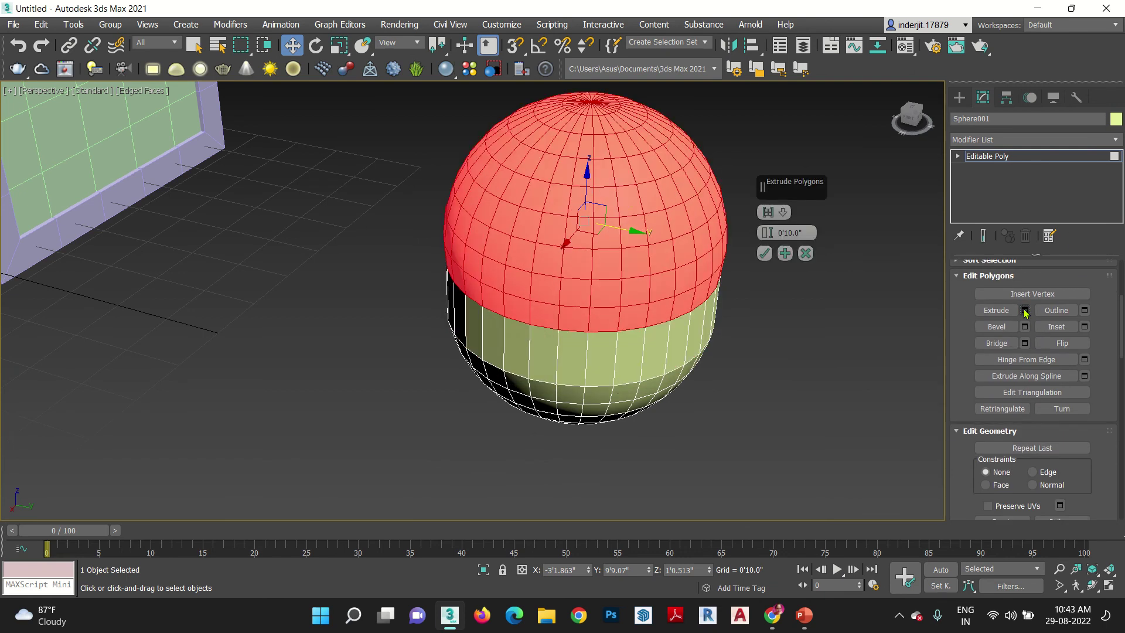
{"action": "middle_click_drag", "start_coordinate": [576, 388], "coordinate": [451, 388]}
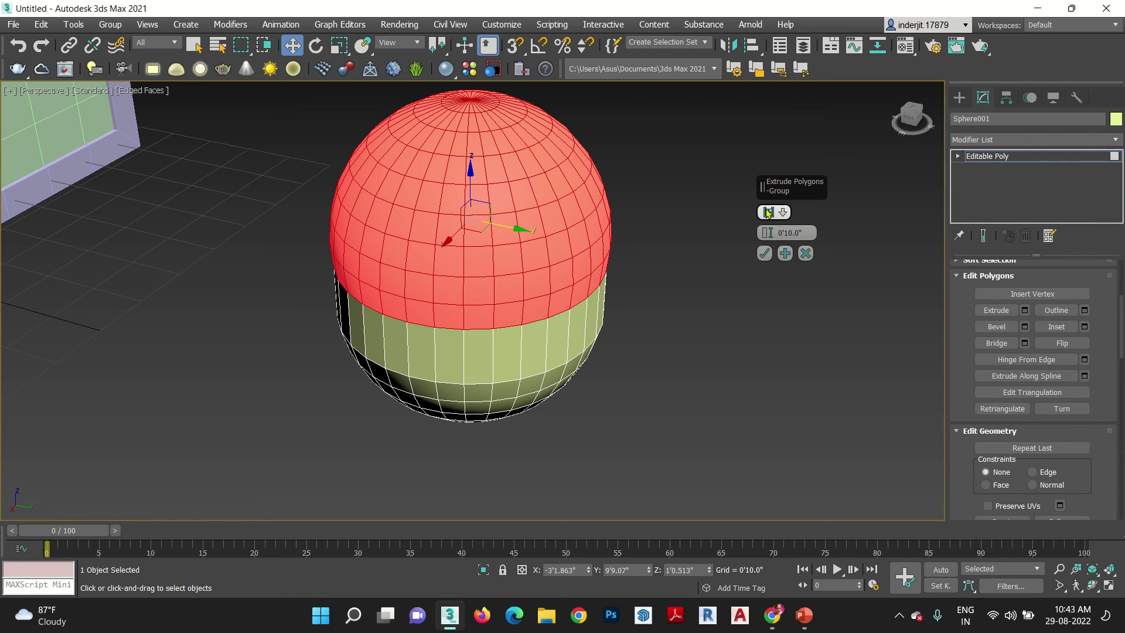
{"action": "left_click", "coordinate": [768, 213]}
{"action": "left_click", "coordinate": [768, 213]}
{"action": "left_click", "coordinate": [768, 213]}
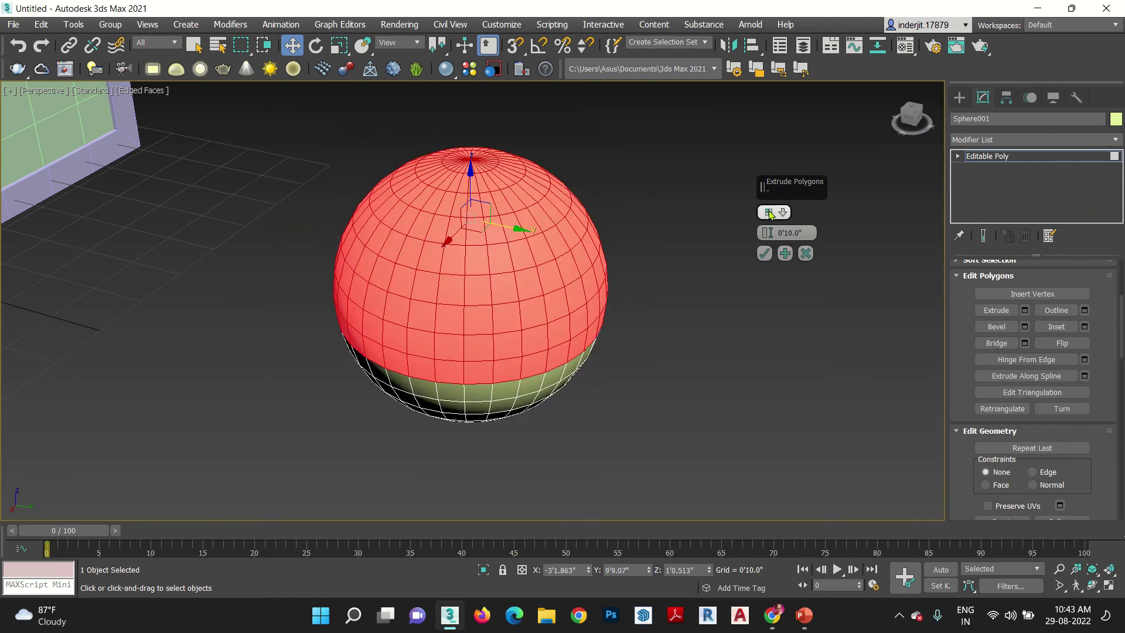
{"action": "left_click", "coordinate": [769, 215]}
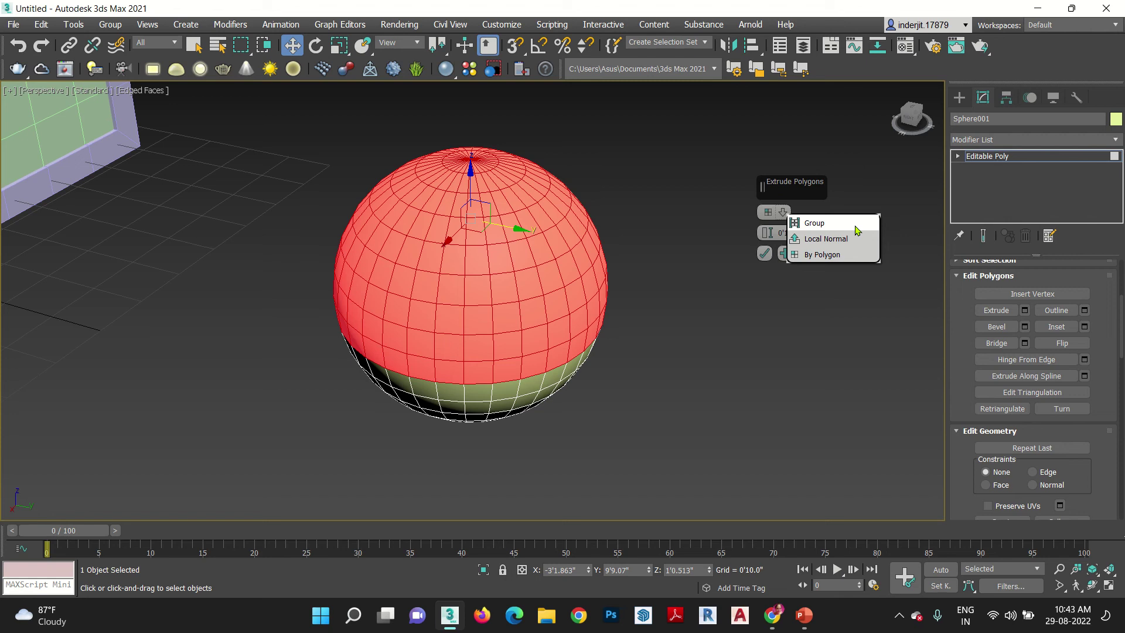
{"action": "left_click", "coordinate": [854, 226]}
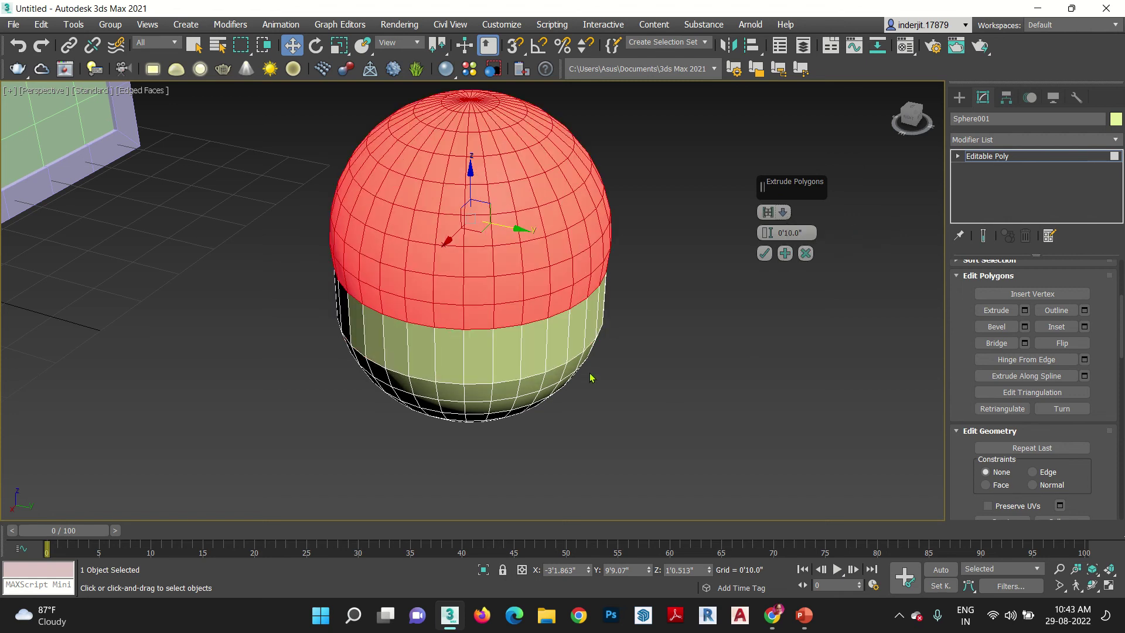
{"action": "middle_click_drag", "start_coordinate": [590, 377], "coordinate": [762, 287], "text": "alt"}
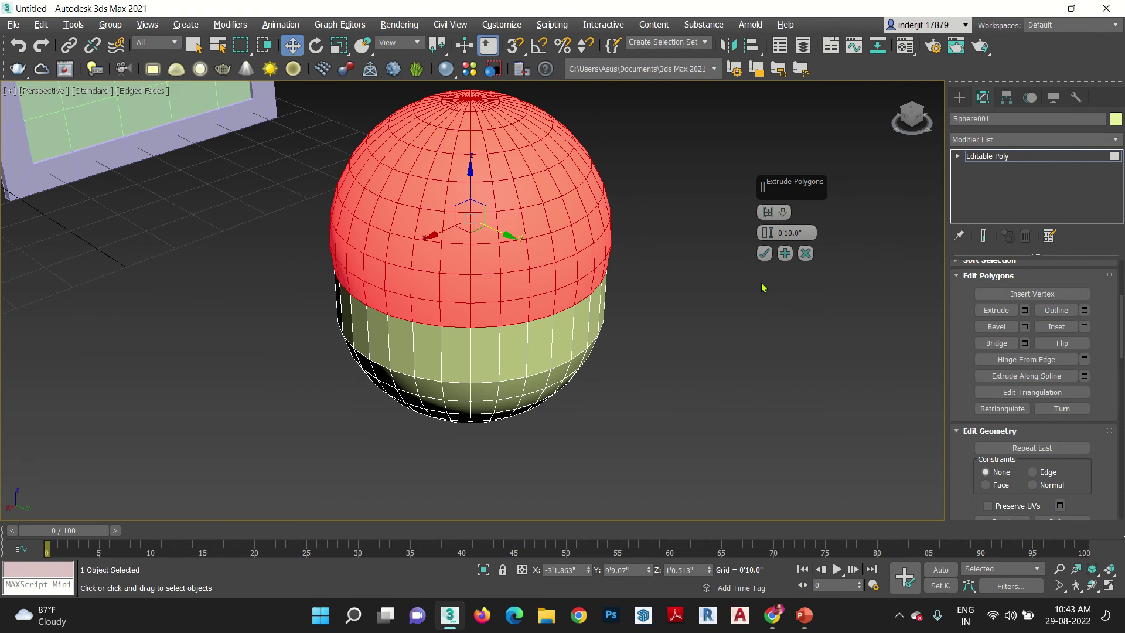
Switch the sphere's extrusion type to Local Normal and inspect the extruded shape.
{"action": "left_click", "coordinate": [782, 212]}
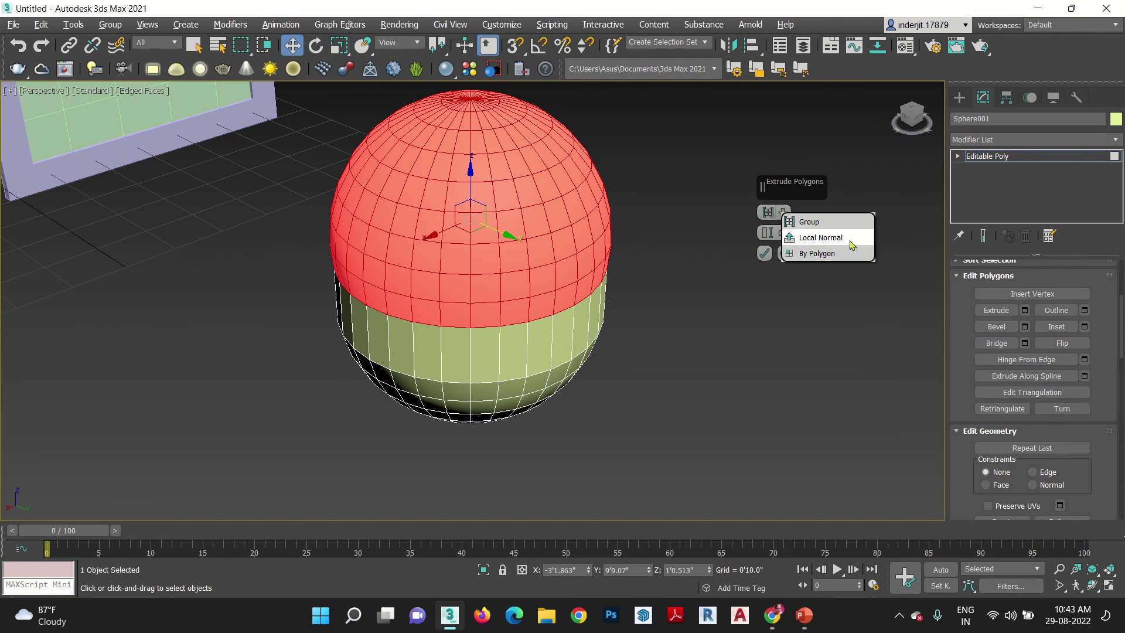
{"action": "left_click", "coordinate": [820, 238]}
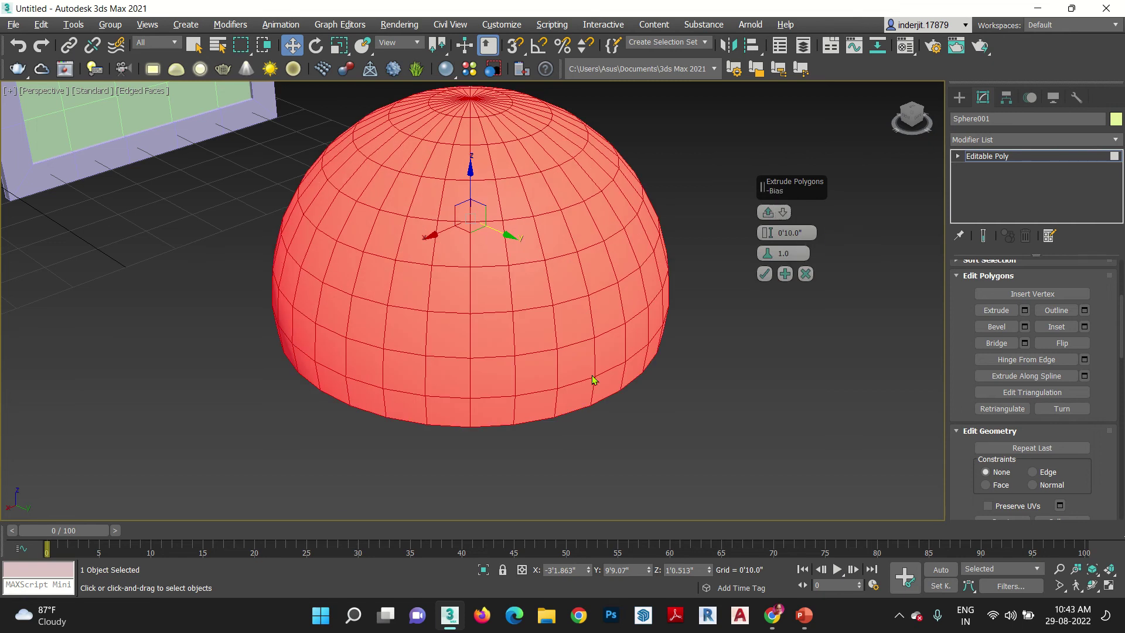
{"action": "middle_click_drag", "start_coordinate": [592, 381], "coordinate": [559, 389], "text": "alt"}
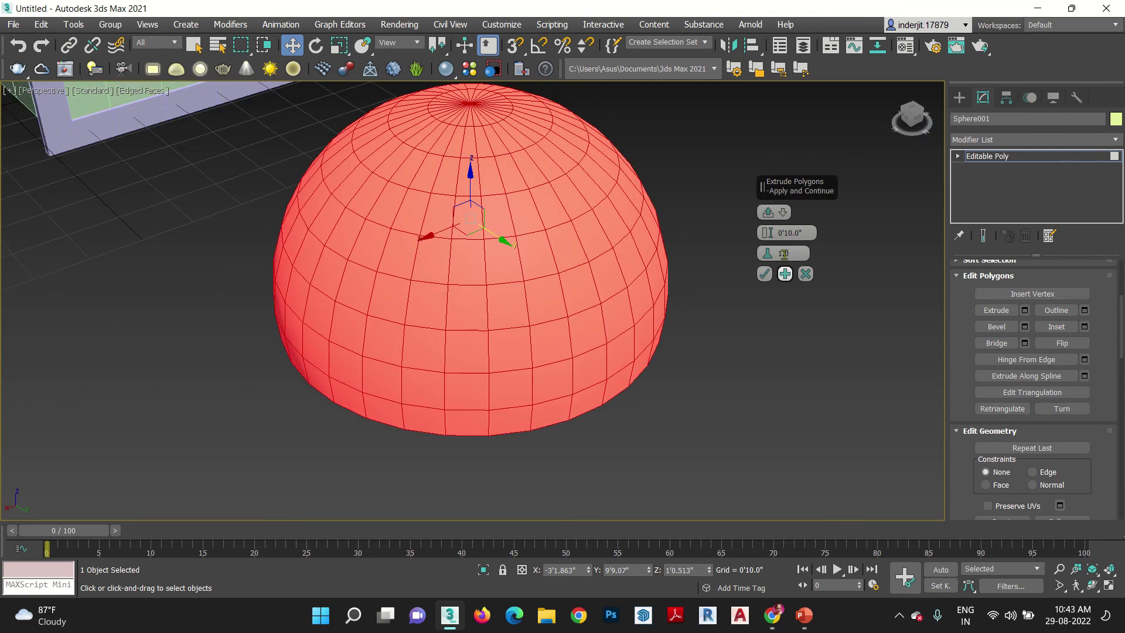
Extrude the sphere's selected polygons By Polygon at 0'10.0" height, apply the extrusion, and clear the polygon selection.
{"action": "left_click", "coordinate": [782, 212]}
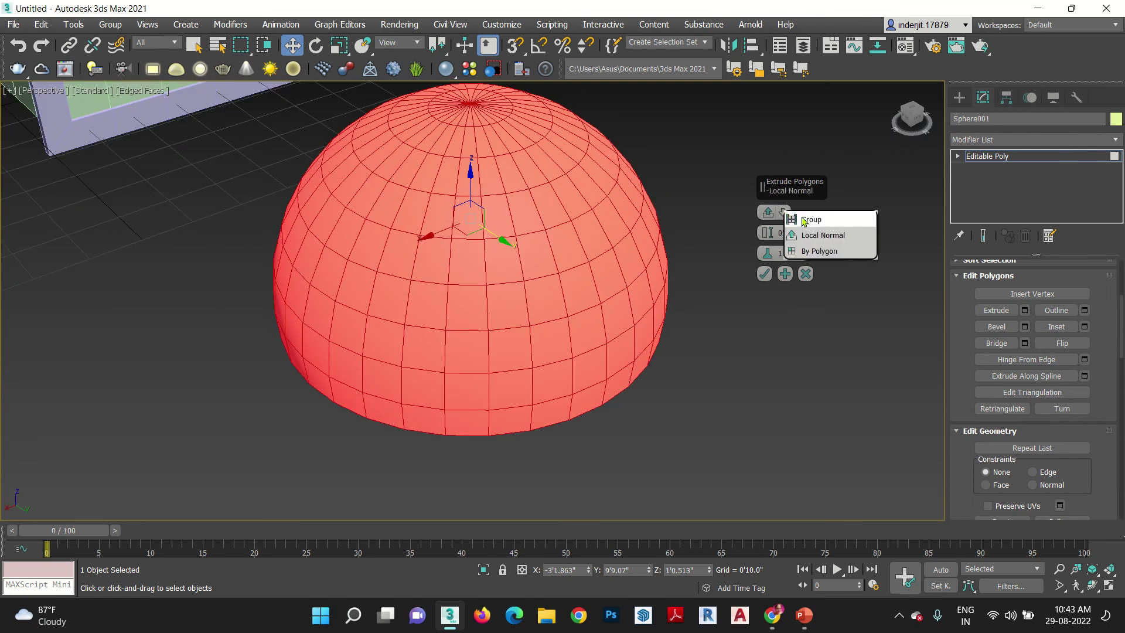
{"action": "left_click", "coordinate": [835, 251]}
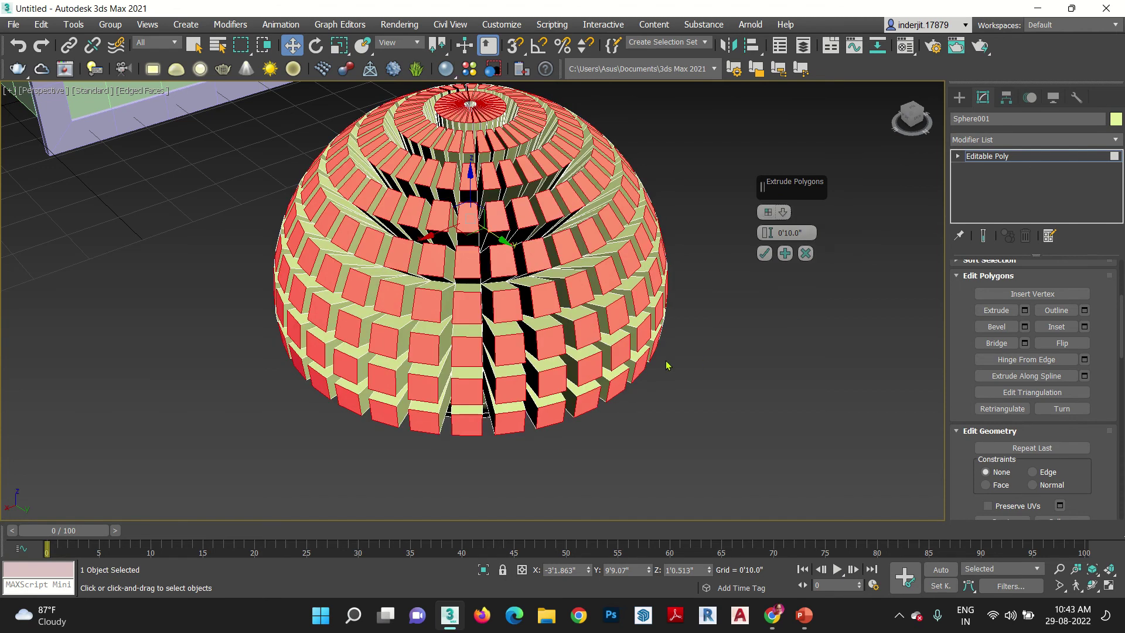
{"action": "middle_click_drag", "start_coordinate": [658, 355], "coordinate": [750, 232], "text": "alt"}
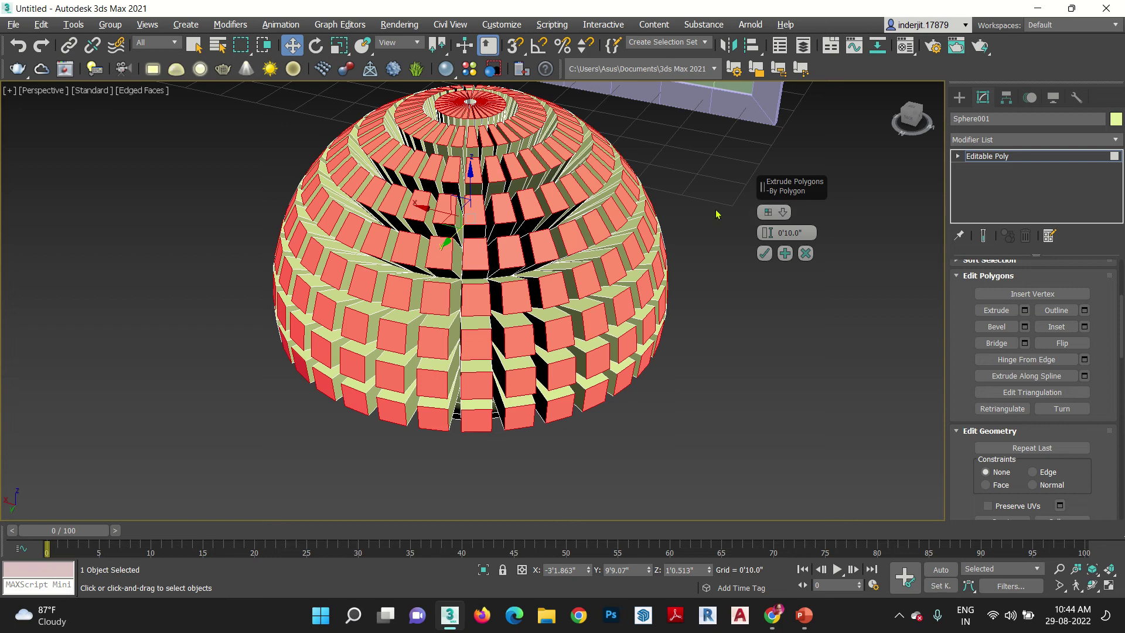
{"action": "left_click", "coordinate": [763, 253]}
{"action": "left_click", "coordinate": [714, 428]}
{"action": "middle_click_drag", "start_coordinate": [714, 427], "coordinate": [570, 463], "text": "alt"}
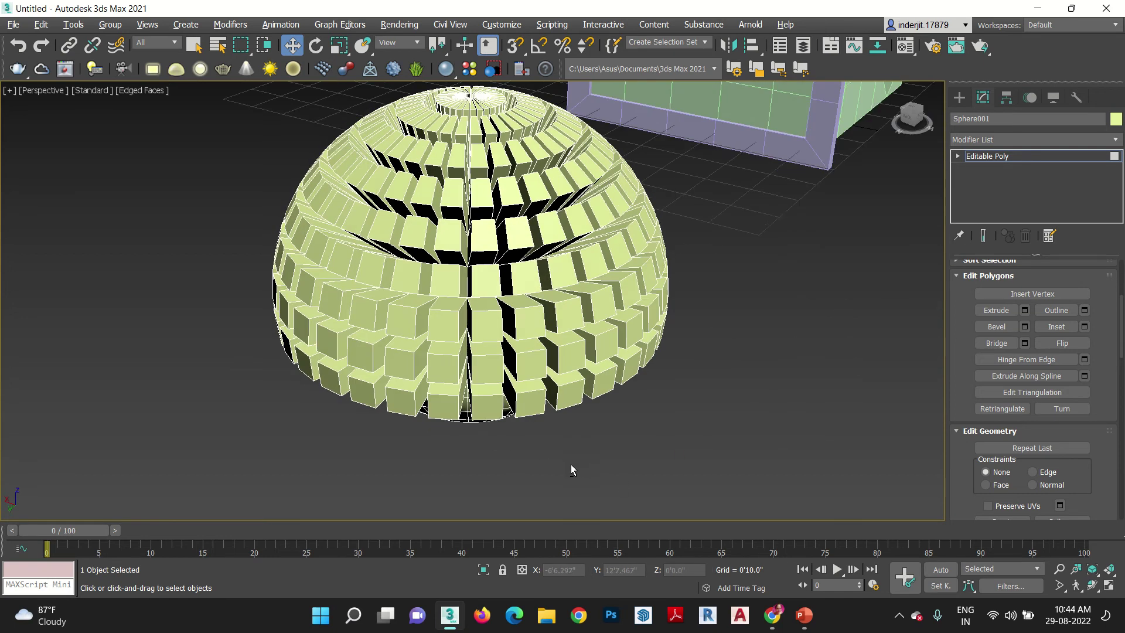
Leave the sphere's Polygon level, deselect the sphere, select the house box, and enter its Polygon level.
{"action": "scroll", "coordinate": [571, 464], "scroll_direction": "down", "scroll_amount": 4}
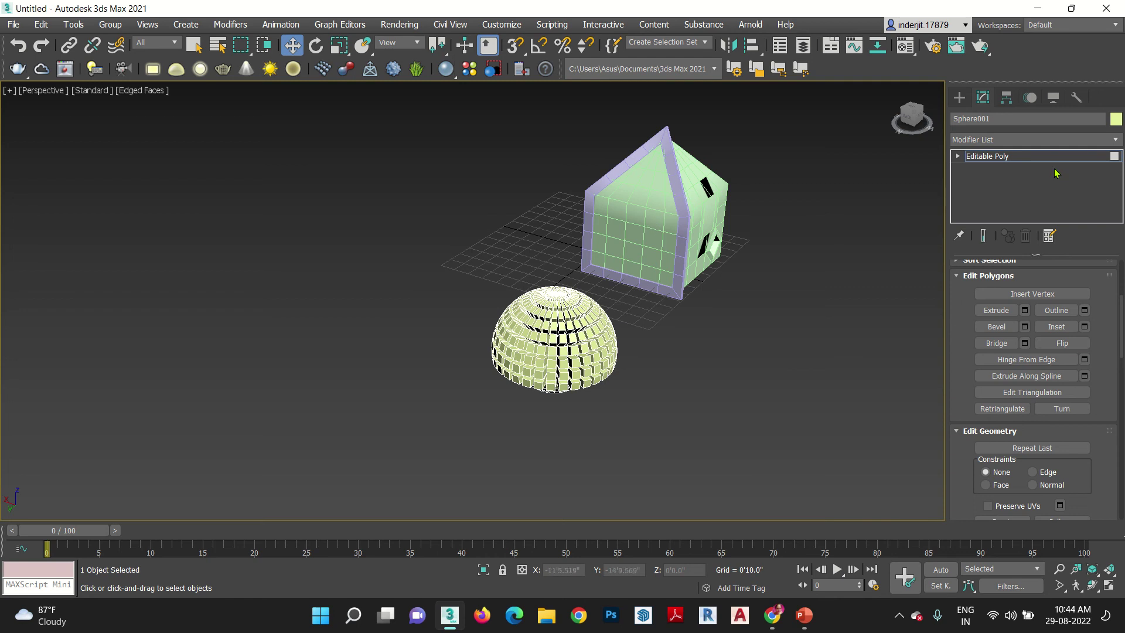
{"action": "left_click", "coordinate": [985, 157]}
{"action": "left_click", "coordinate": [823, 298]}
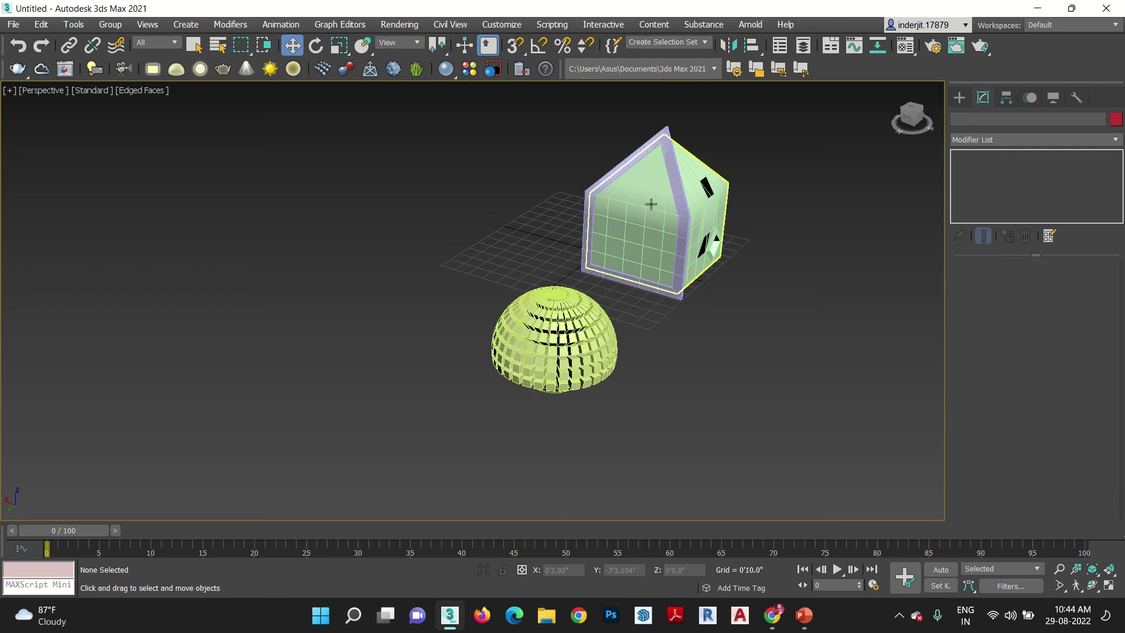
{"action": "left_click", "coordinate": [648, 201]}
{"action": "middle_click_drag", "start_coordinate": [711, 359], "coordinate": [554, 354], "text": "alt"}
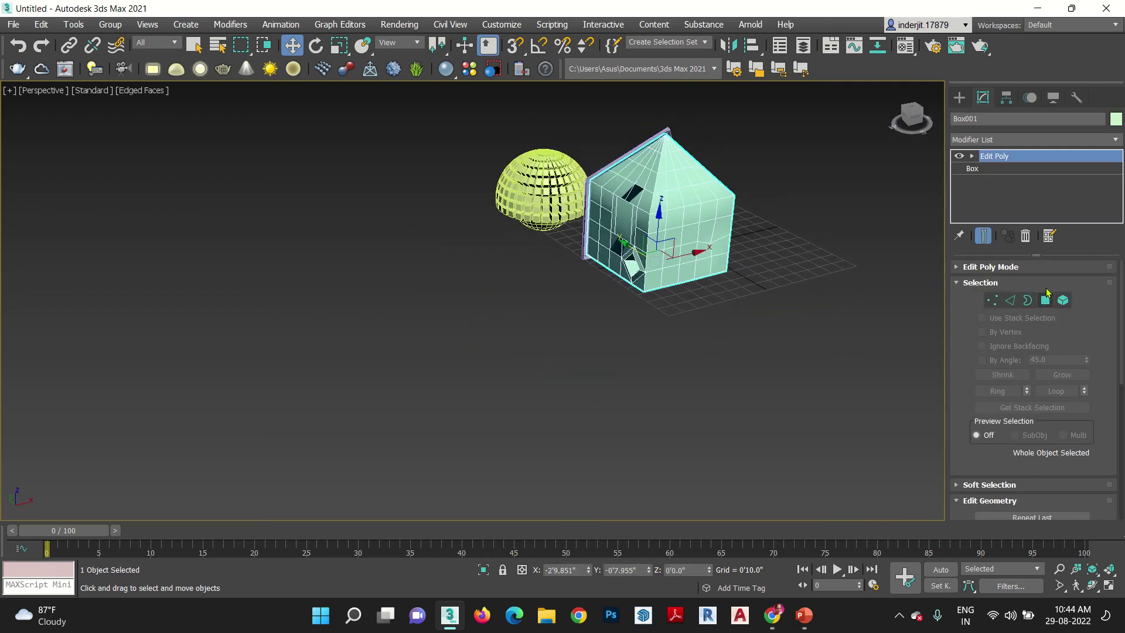
{"action": "left_click", "coordinate": [1045, 300]}
{"action": "middle_click_drag", "start_coordinate": [768, 306], "coordinate": [519, 355]}
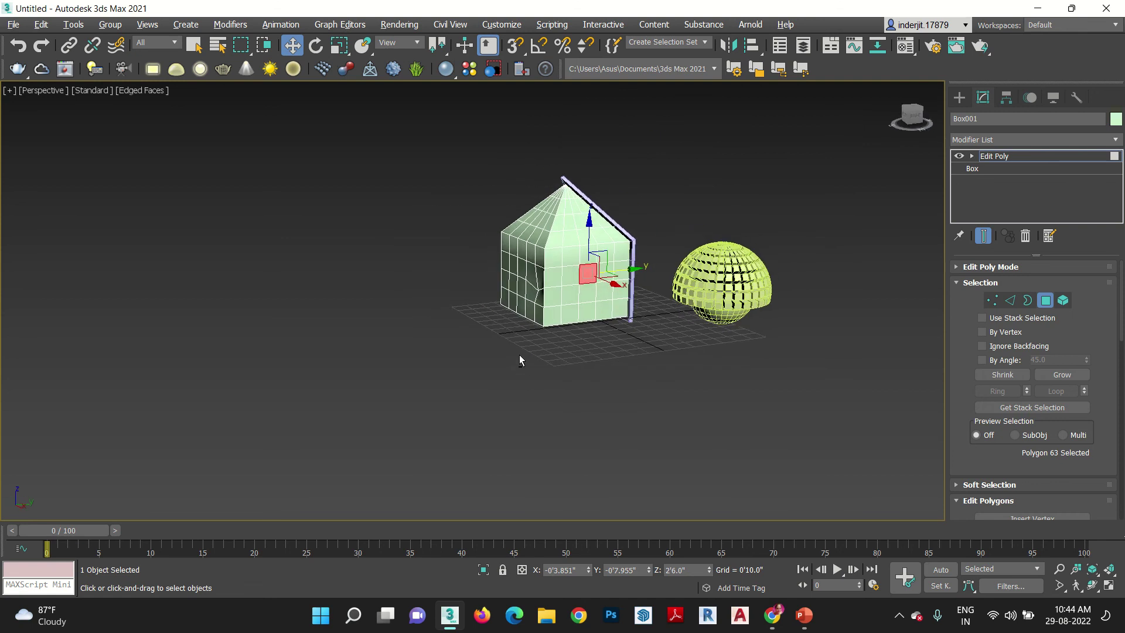
Bevel the selected house wall face inward with a height of -0'3.81" and an outline of about -0'3.7".
{"action": "scroll", "coordinate": [574, 272], "scroll_direction": "up", "scroll_amount": 5}
{"action": "middle_click_drag", "start_coordinate": [676, 391], "coordinate": [622, 362]}
{"action": "left_click_drag", "start_coordinate": [1036, 469], "coordinate": [1040, 268]}
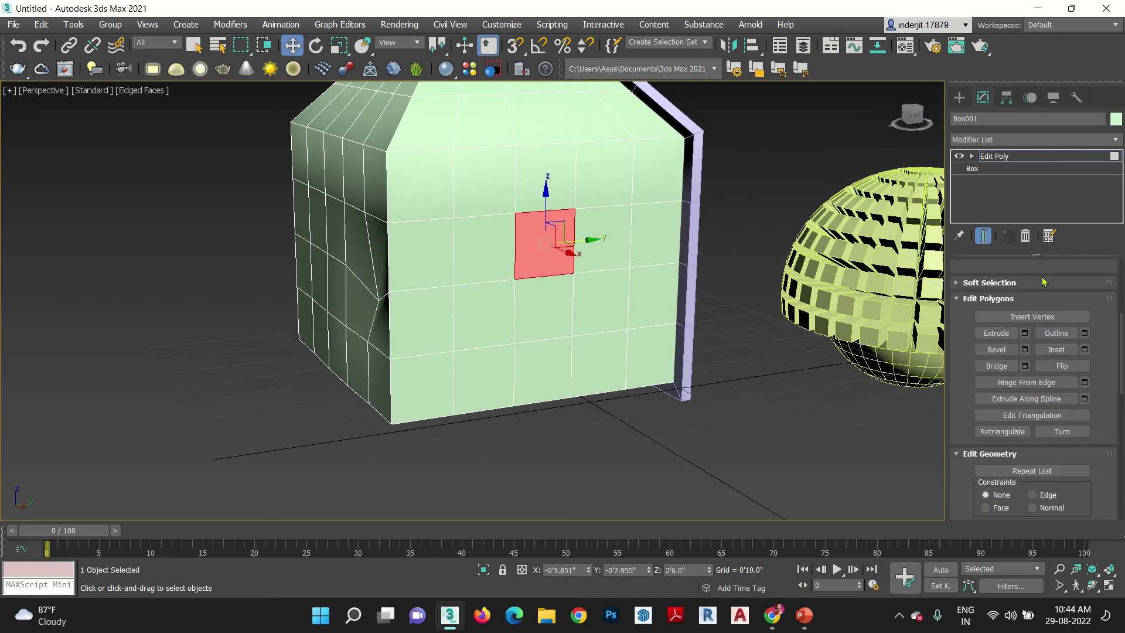
{"action": "left_click", "coordinate": [1024, 349]}
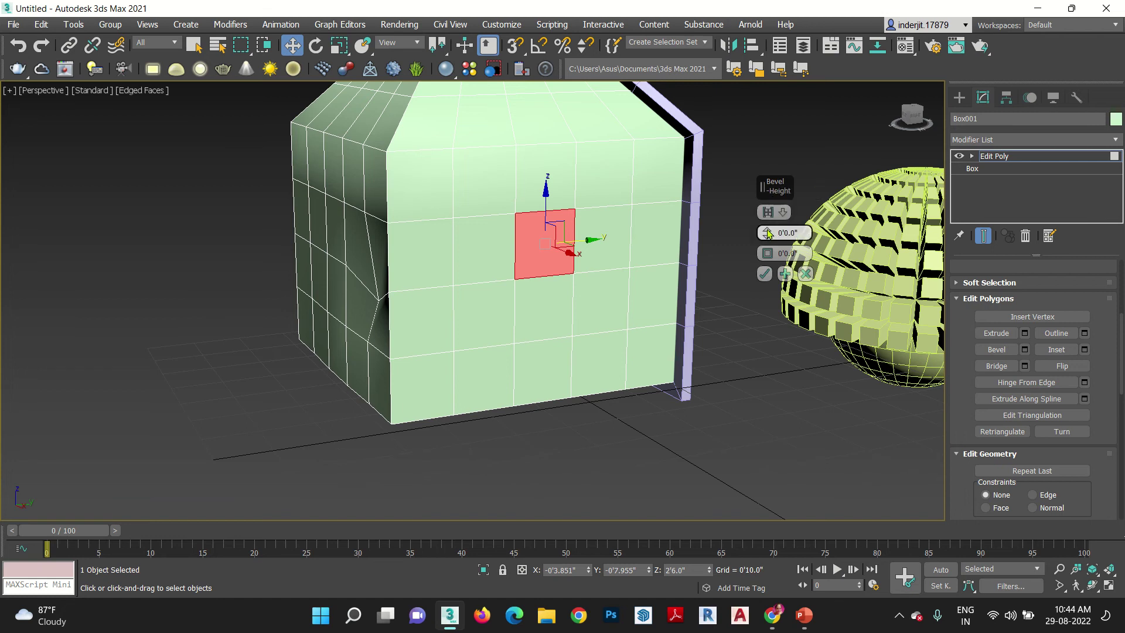
{"action": "left_click_drag", "start_coordinate": [767, 233], "coordinate": [770, 190]}
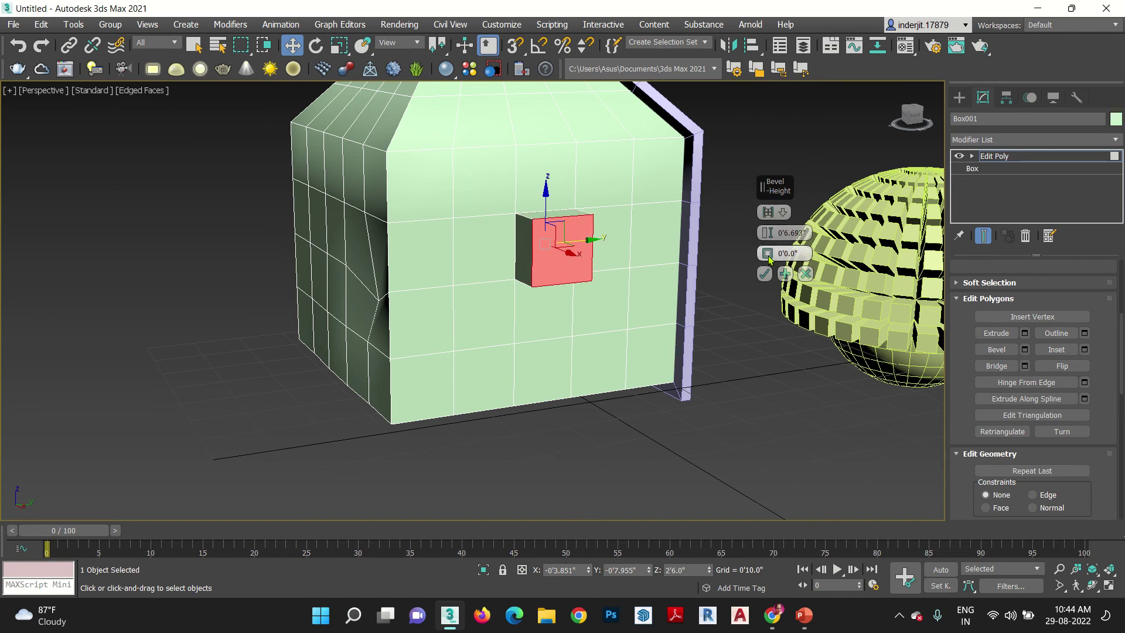
{"action": "mouse_move", "coordinate": [767, 253]}
{"action": "left_mouse_down"}
{"action": "mouse_move", "coordinate": [768, 223]}
{"action": "mouse_move", "coordinate": [772, 272]}
{"action": "left_mouse_up"}
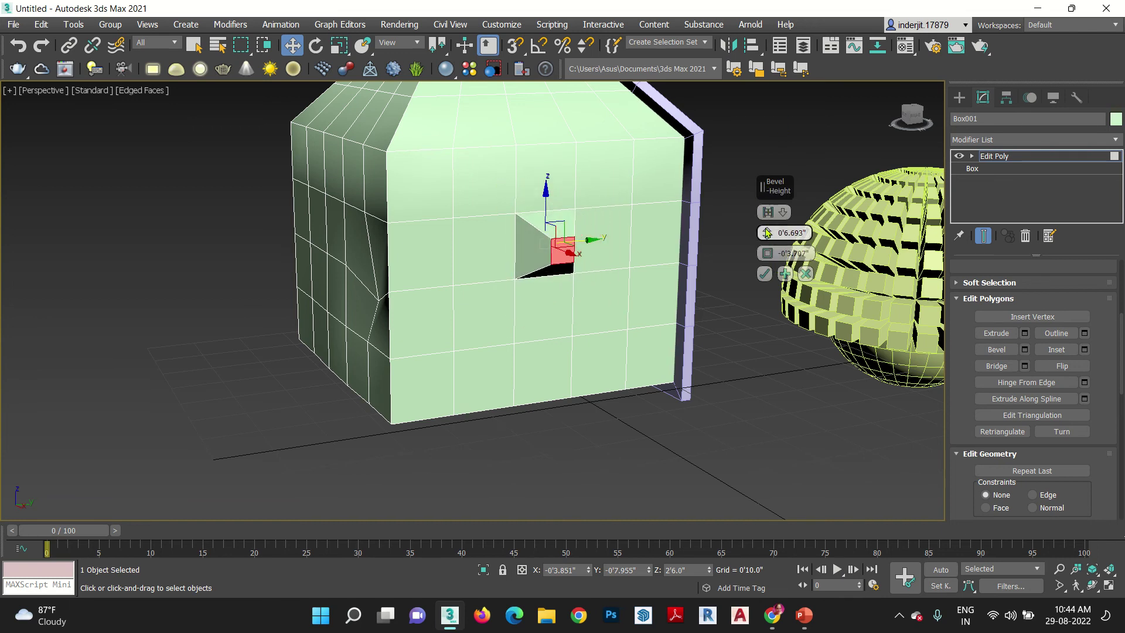
{"action": "left_click_drag", "start_coordinate": [767, 232], "coordinate": [770, 286]}
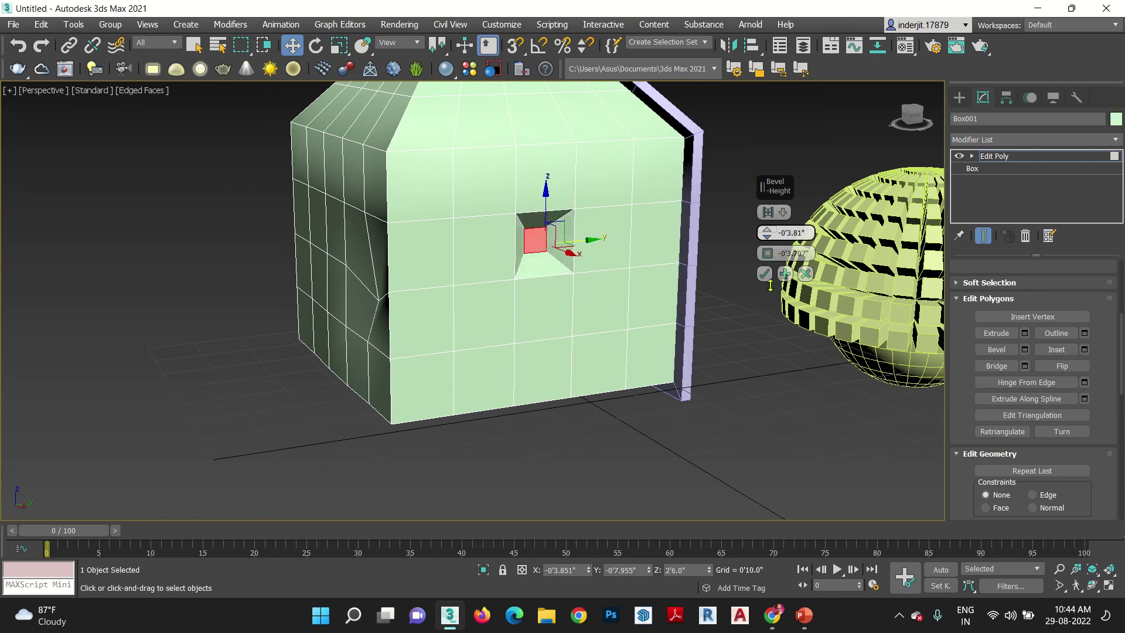
{"action": "left_click", "coordinate": [765, 273]}
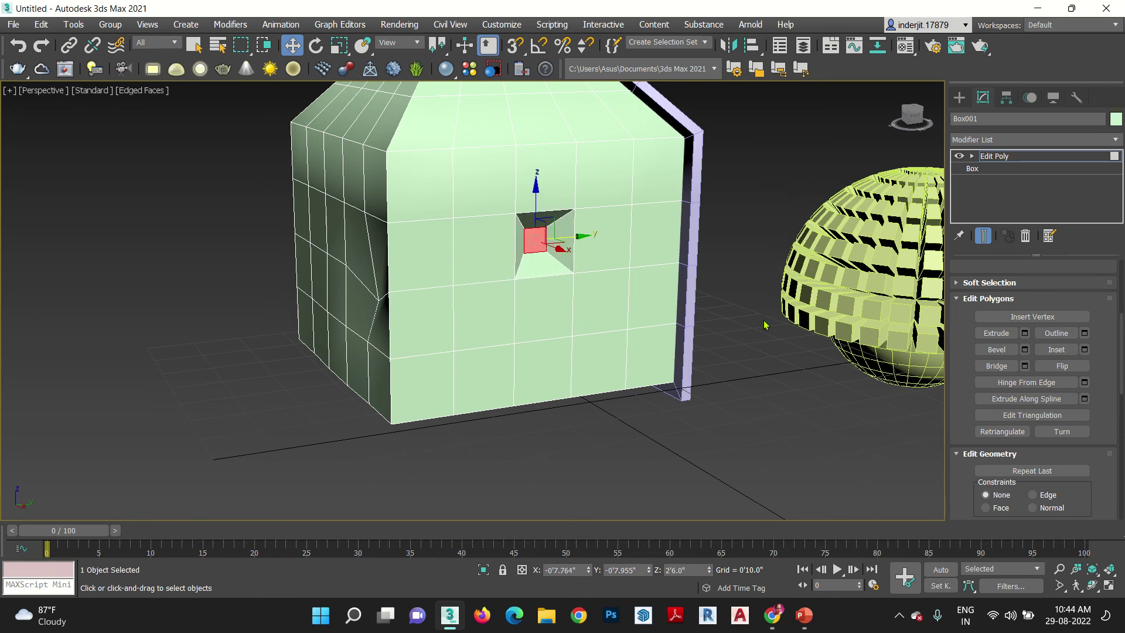
Select the wall face diagonally below the beveled recess and inset it by 0'1.957".
{"action": "scroll", "coordinate": [647, 427], "scroll_direction": "up", "scroll_amount": 4}
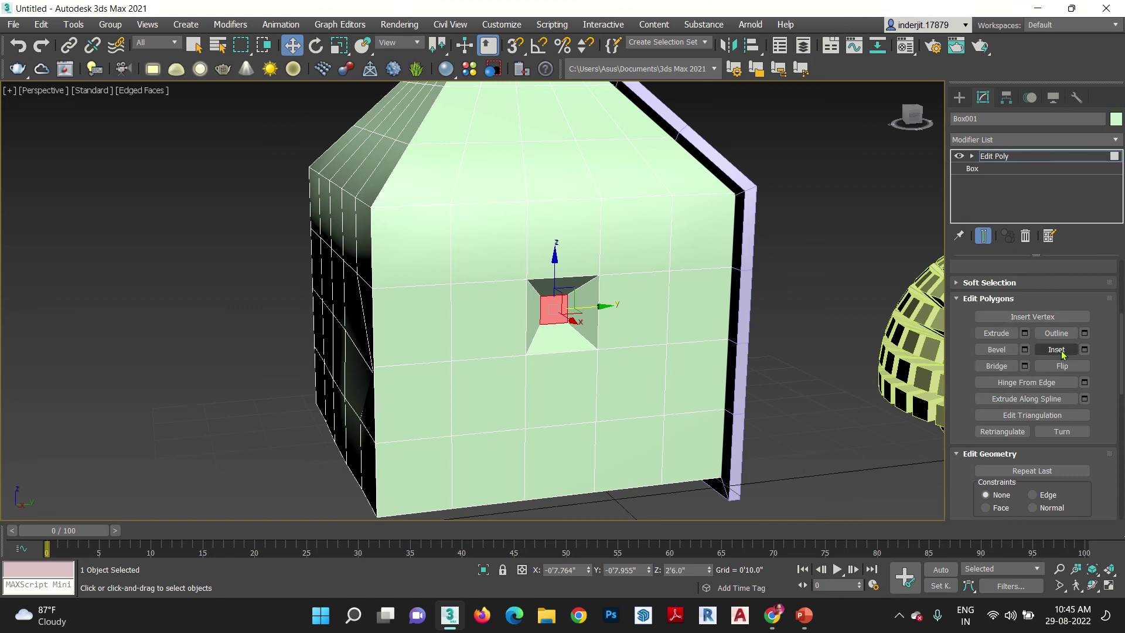
{"action": "left_click", "coordinate": [633, 384]}
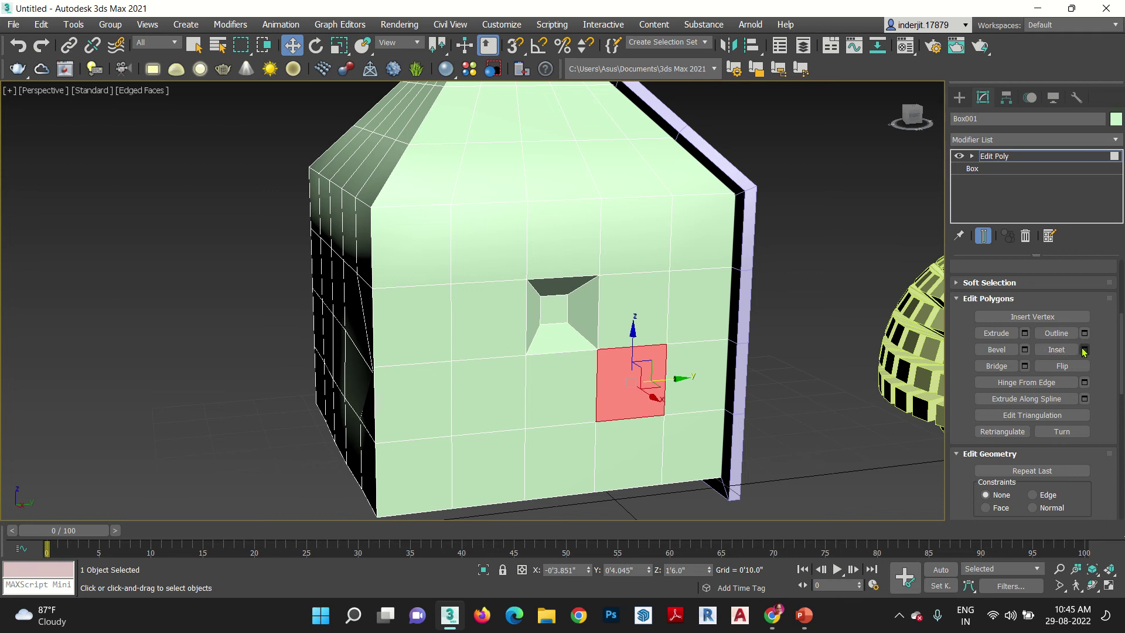
{"action": "left_click", "coordinate": [1058, 349]}
{"action": "left_click", "coordinate": [1084, 350]}
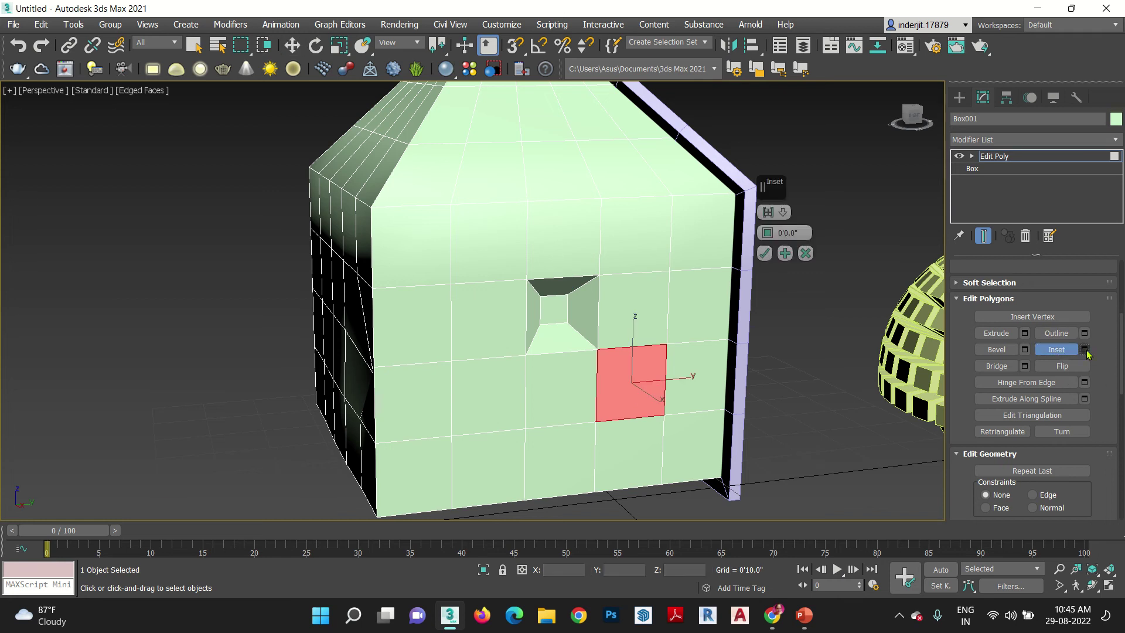
{"action": "left_click_drag", "start_coordinate": [769, 231], "coordinate": [767, 218]}
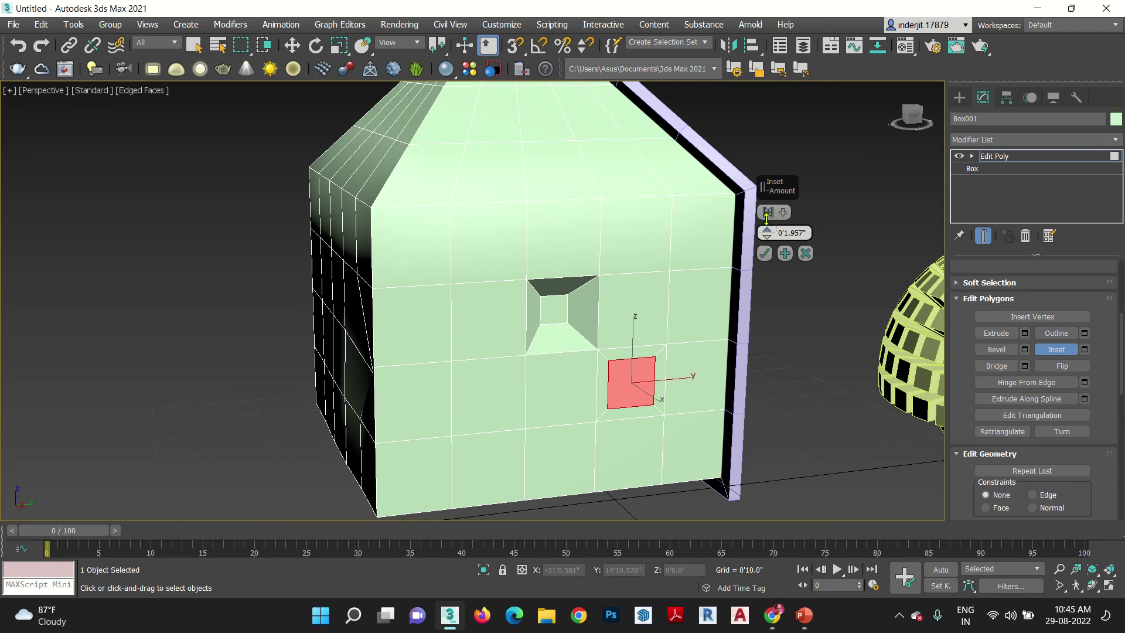
{"action": "left_click", "coordinate": [766, 253]}
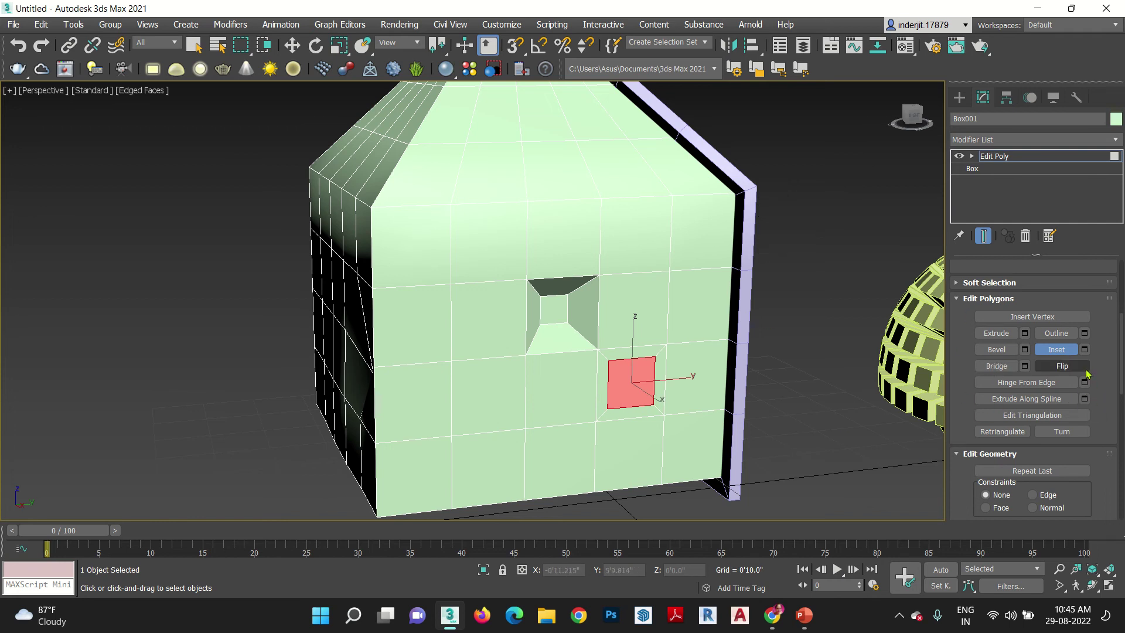
Flip the normals of the wall faces directly below and beside the beveled recess, then clear the selection.
{"action": "mouse_move", "coordinate": [540, 432]}
{"action": "middle_mouse_down", "text": "alt"}
{"action": "mouse_move", "coordinate": [633, 434]}
{"action": "mouse_move", "coordinate": [736, 411]}
{"action": "mouse_move", "coordinate": [592, 442]}
{"action": "mouse_move", "coordinate": [539, 436]}
{"action": "middle_mouse_up", "text": "alt"}
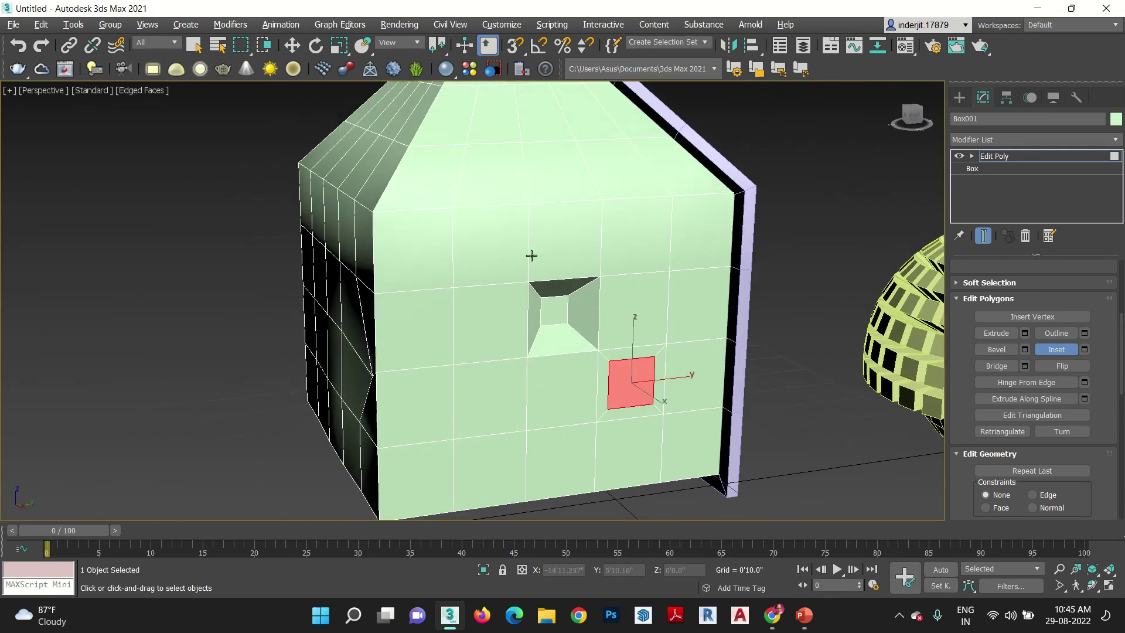
{"action": "left_click", "coordinate": [559, 403]}
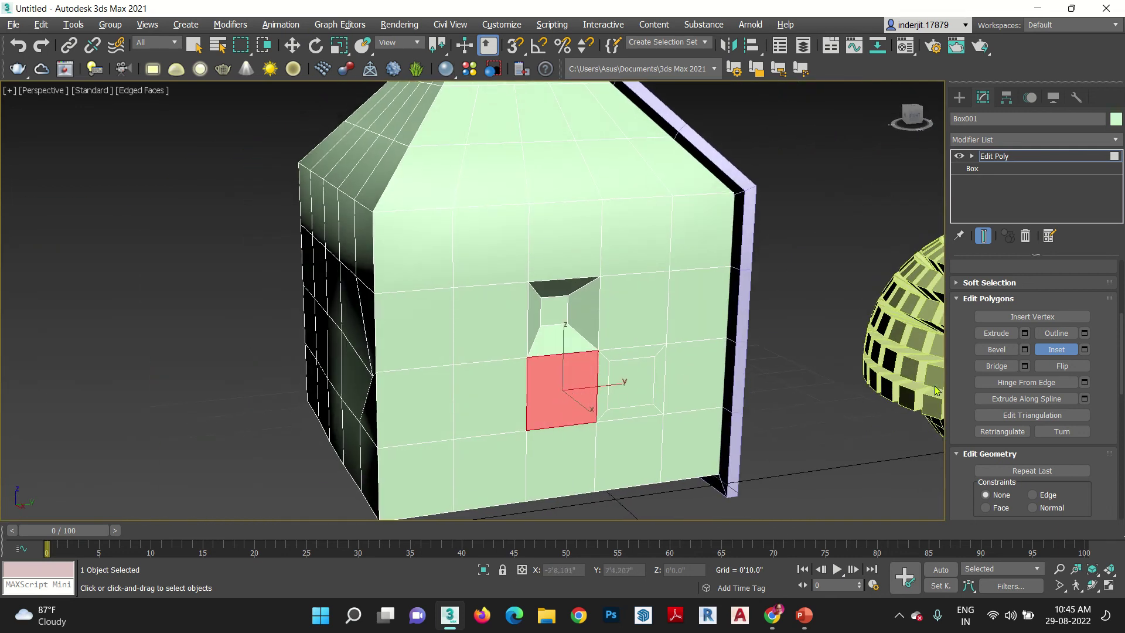
{"action": "left_click", "coordinate": [1080, 366]}
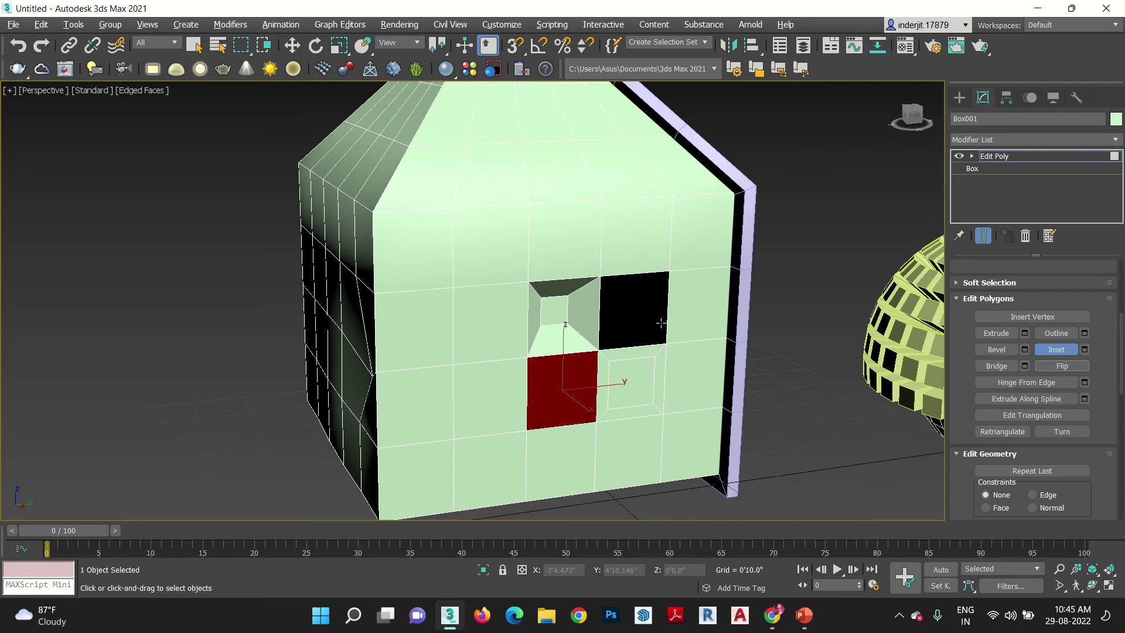
{"action": "left_click", "coordinate": [810, 442]}
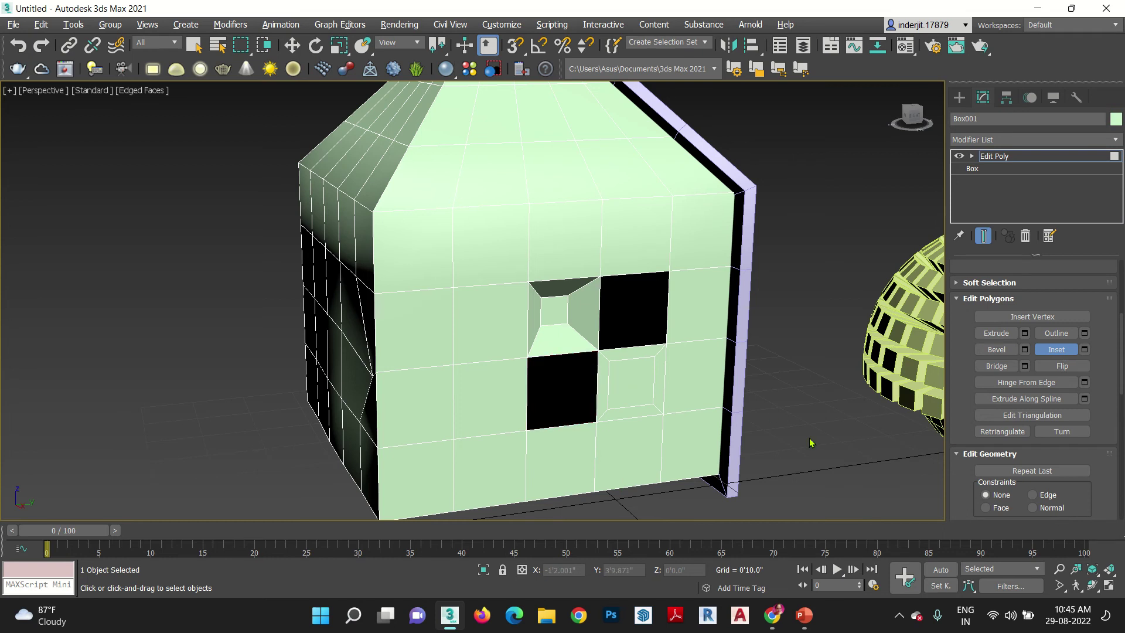
Reselect the two black wall faces, flip their normals again, and clear the selection.
{"action": "left_click", "coordinate": [581, 406]}
{"action": "left_click", "coordinate": [648, 330], "text": "ctrl"}
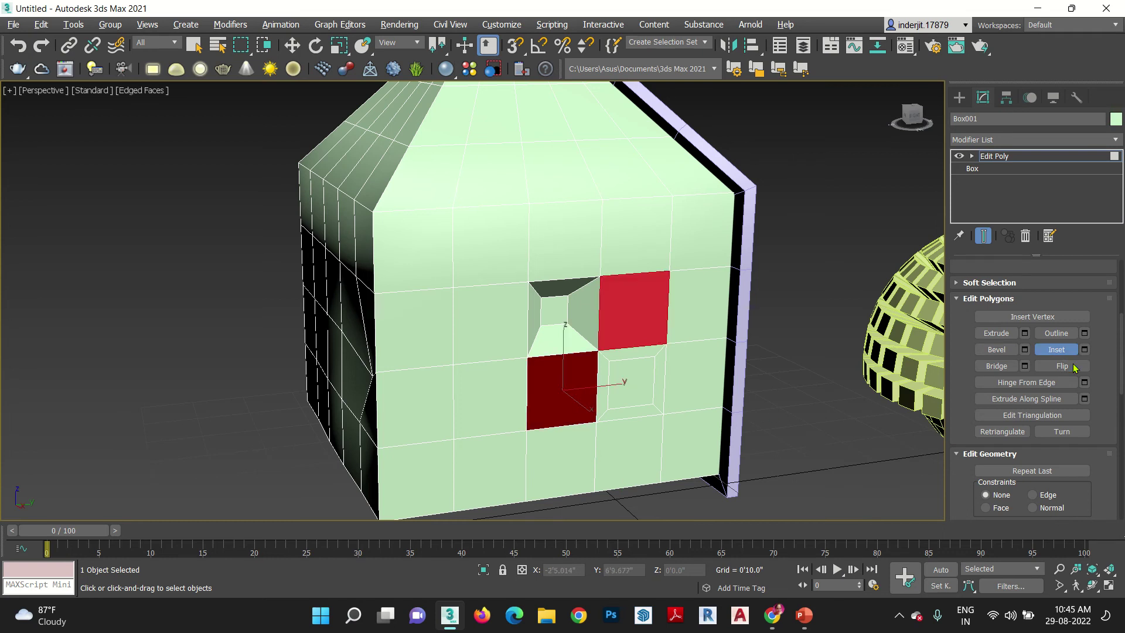
{"action": "left_click", "coordinate": [1061, 366]}
{"action": "left_click", "coordinate": [852, 488]}
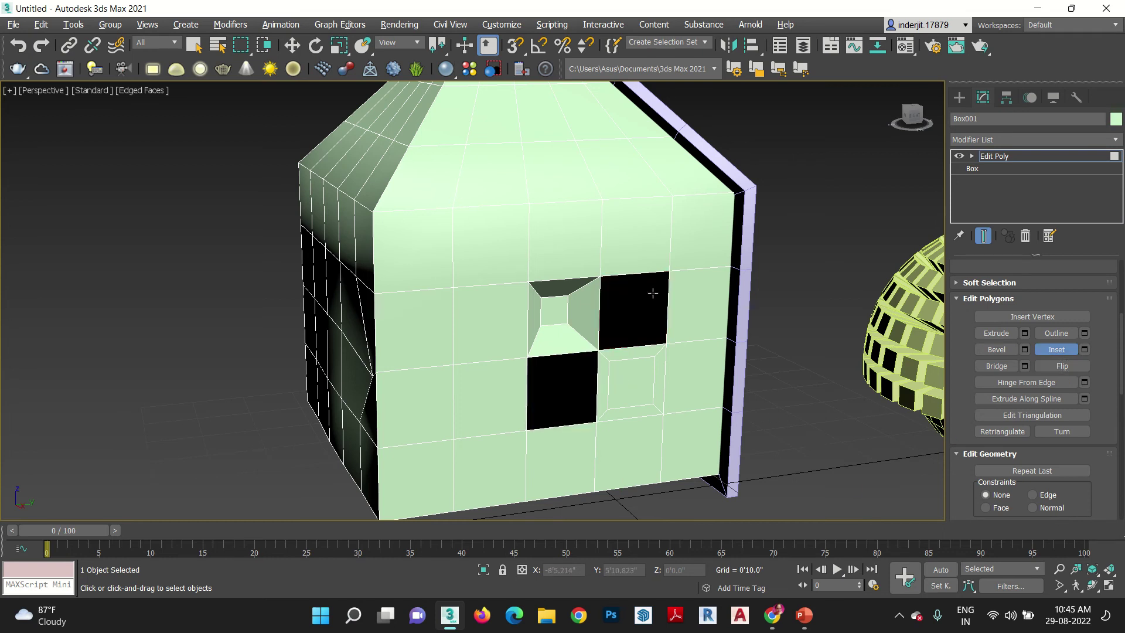
Flip the normals of the remaining black wall faces below and beside the beveled recess, and clear the selection.
{"action": "left_click", "coordinate": [1054, 350]}
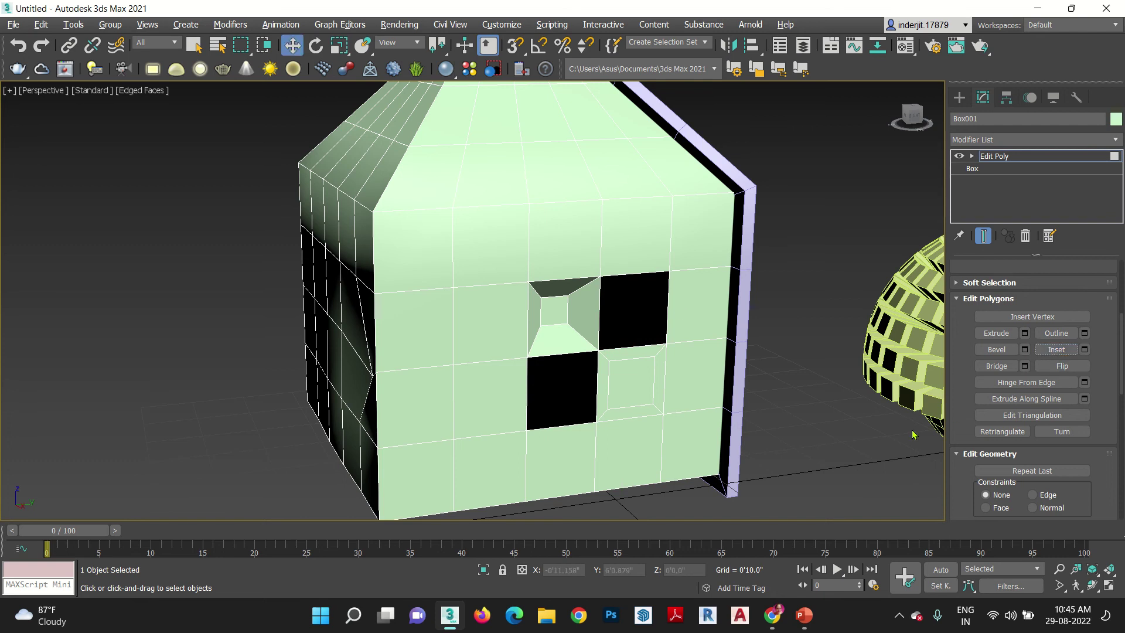
{"action": "left_click", "coordinate": [583, 380]}
{"action": "left_click", "coordinate": [1088, 366]}
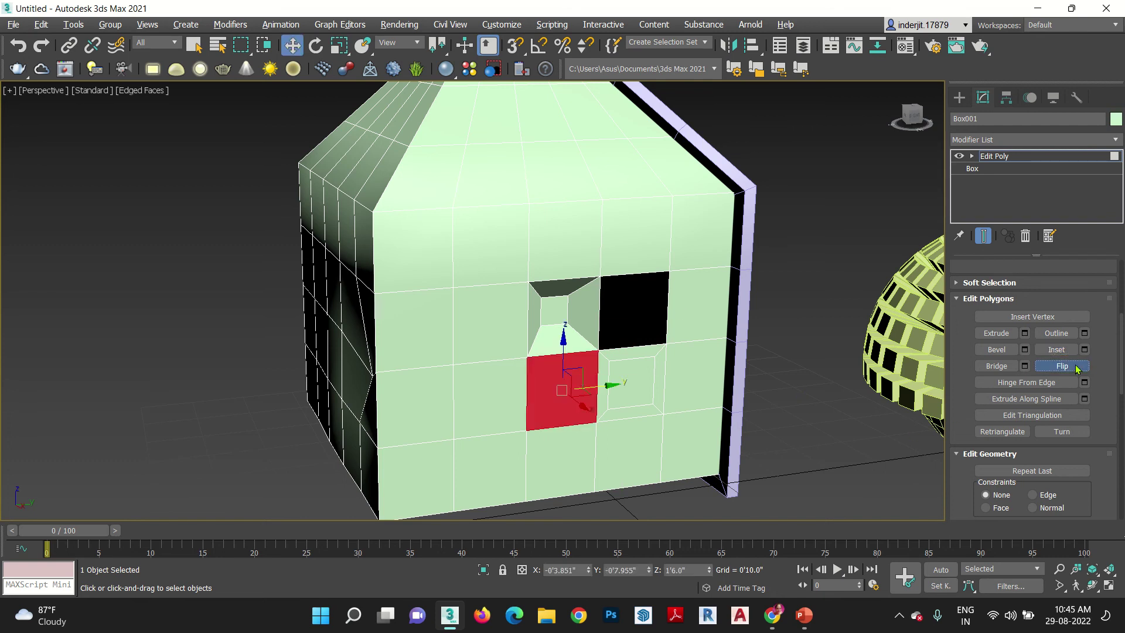
{"action": "left_click", "coordinate": [854, 455]}
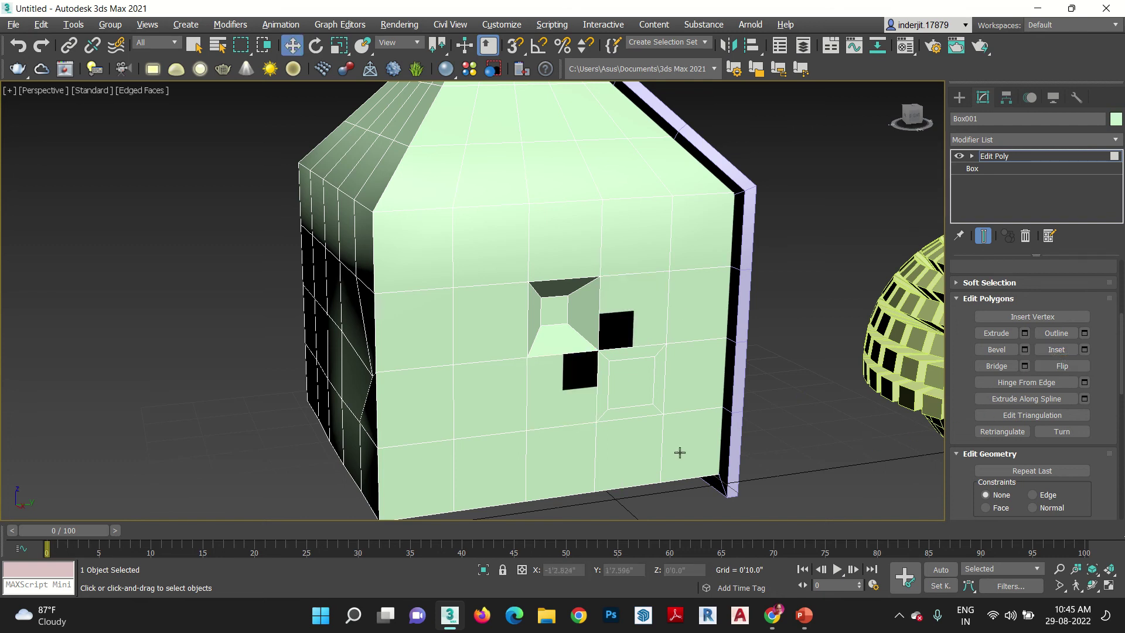
Examine the flipped wall faces around the beveled recess from several angles, briefly selecting the face below it.
{"action": "middle_click_drag", "start_coordinate": [677, 451], "coordinate": [695, 427], "text": "alt"}
{"action": "left_click", "coordinate": [663, 340]}
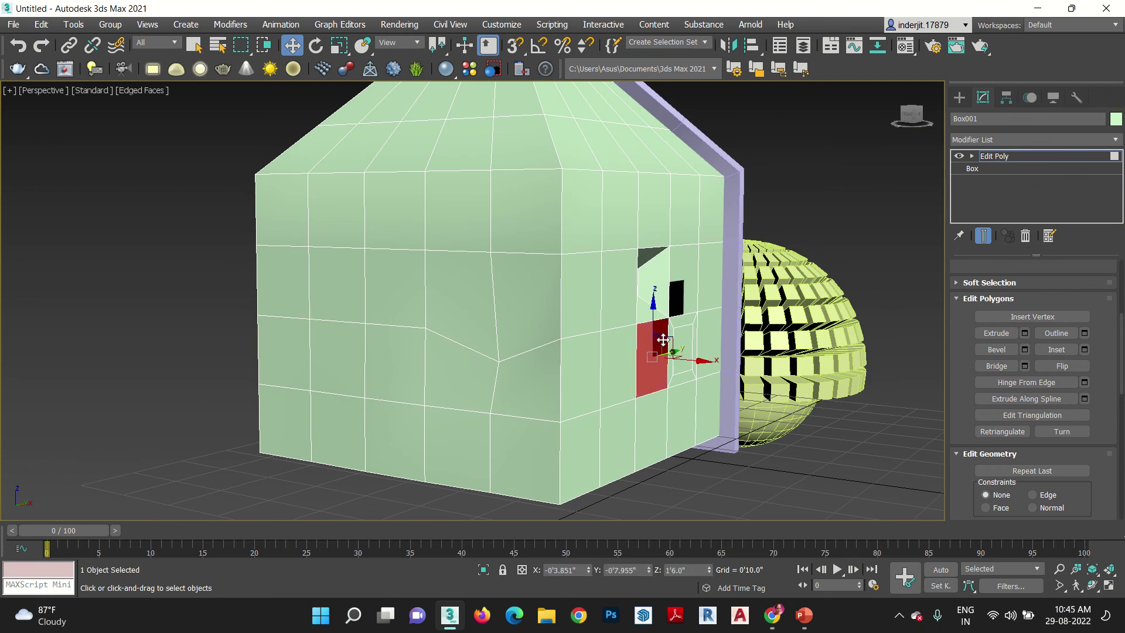
{"action": "middle_click_drag", "start_coordinate": [663, 340], "coordinate": [660, 447], "text": "alt"}
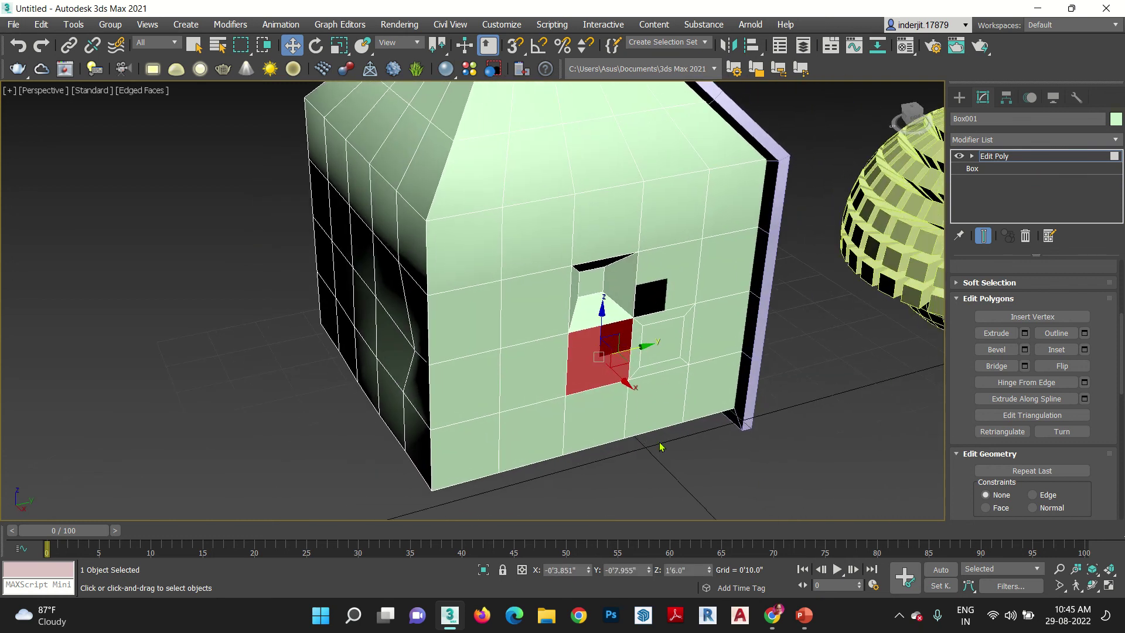
{"action": "left_click", "coordinate": [660, 447]}
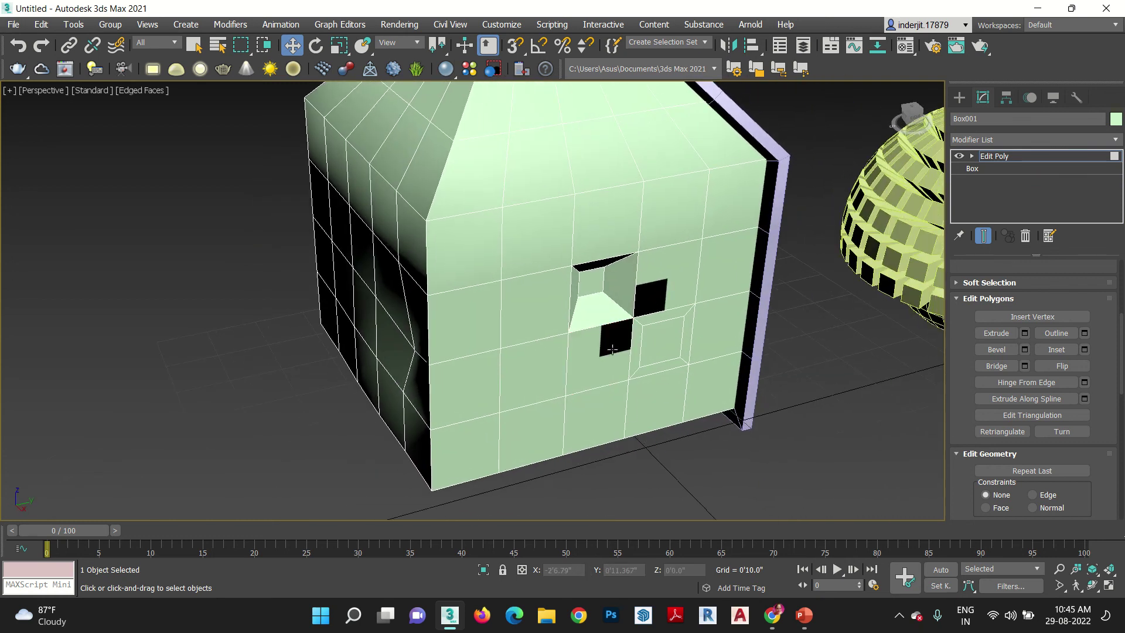
{"action": "middle_click_drag", "start_coordinate": [698, 407], "coordinate": [580, 442], "text": "alt"}
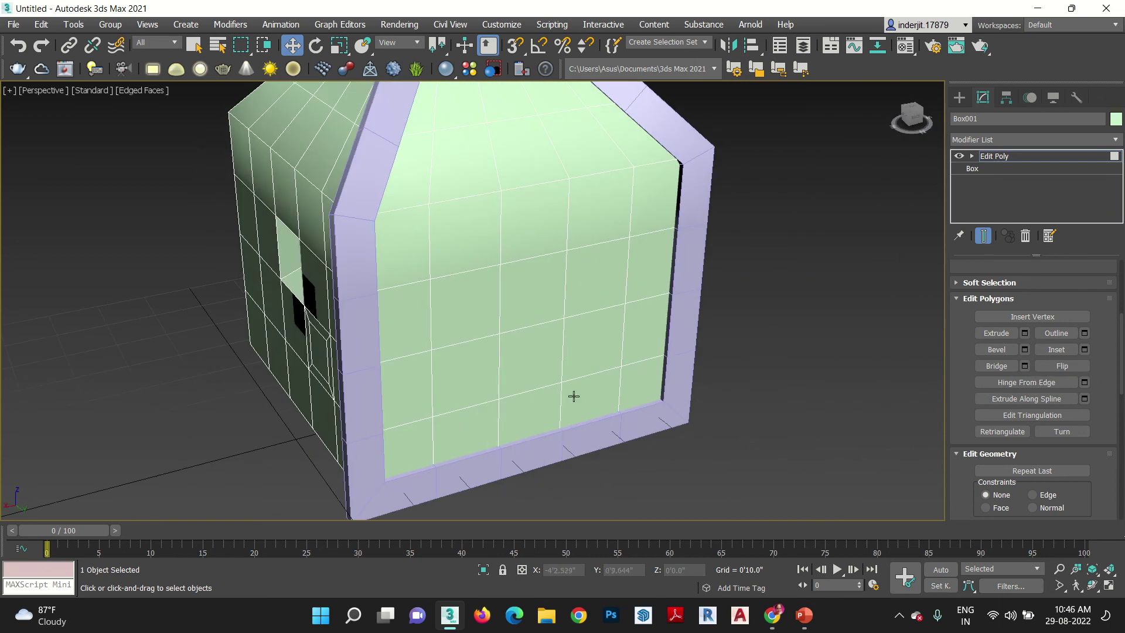
{"action": "middle_click_drag", "start_coordinate": [573, 397], "coordinate": [694, 400], "text": "alt"}
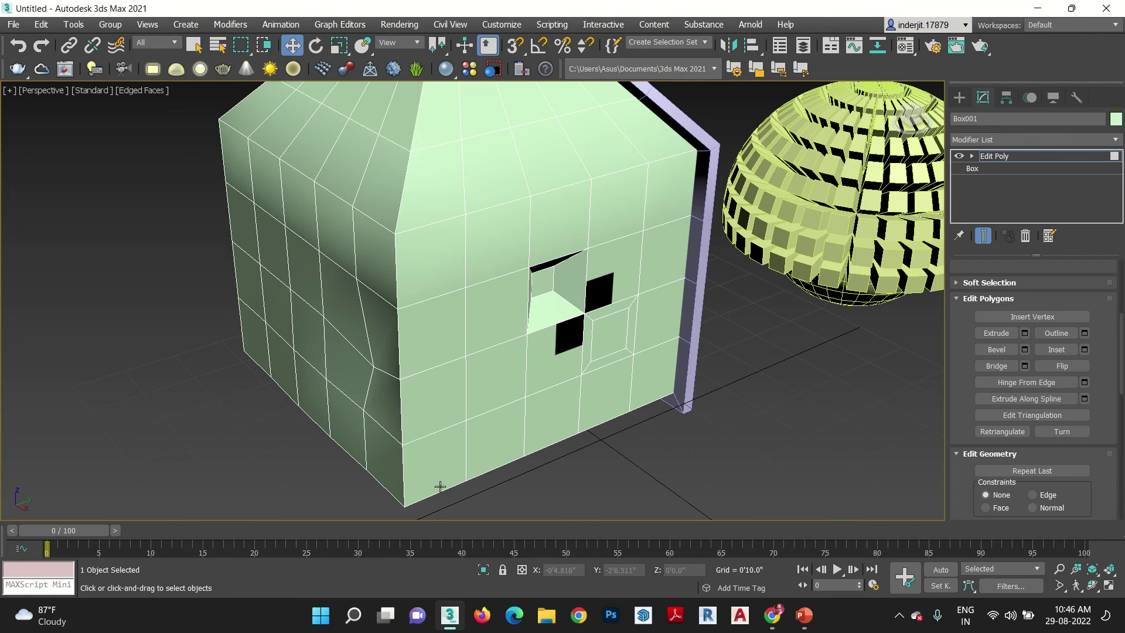
Select the bottom corner face of the recessed wall and try Hinge From Edge at an angle of 21, then reset the angle.
{"action": "left_click", "coordinate": [443, 487]}
{"action": "middle_click_drag", "start_coordinate": [505, 440], "coordinate": [534, 348]}
{"action": "middle_click_drag", "start_coordinate": [475, 474], "coordinate": [511, 457], "text": "alt"}
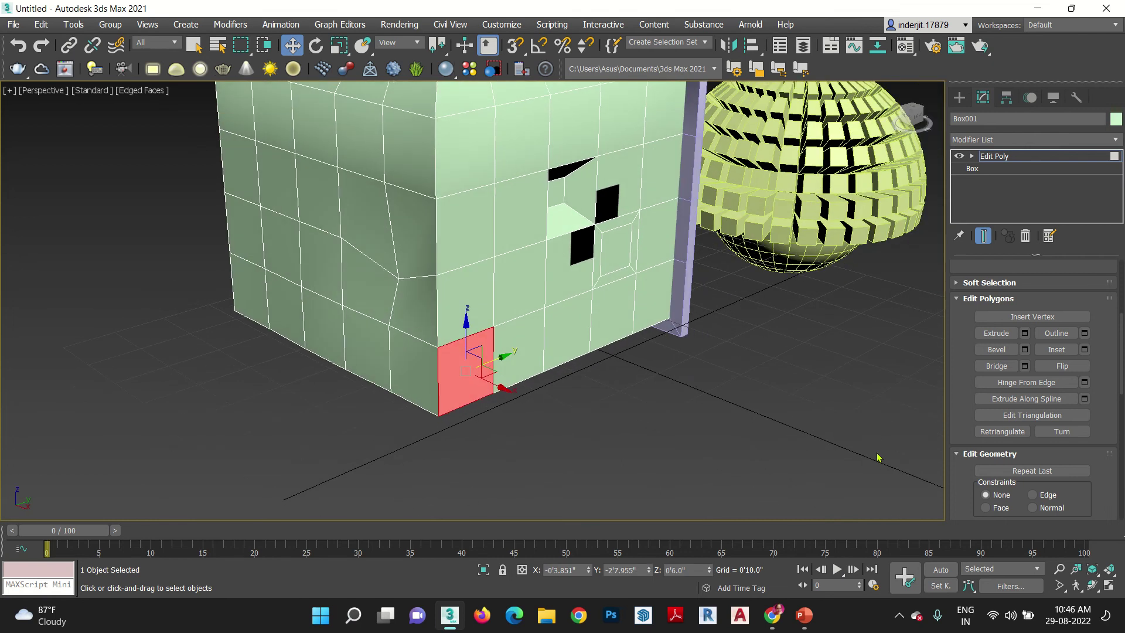
{"action": "left_click", "coordinate": [1085, 382]}
{"action": "left_click_drag", "start_coordinate": [773, 186], "coordinate": [852, 314]}
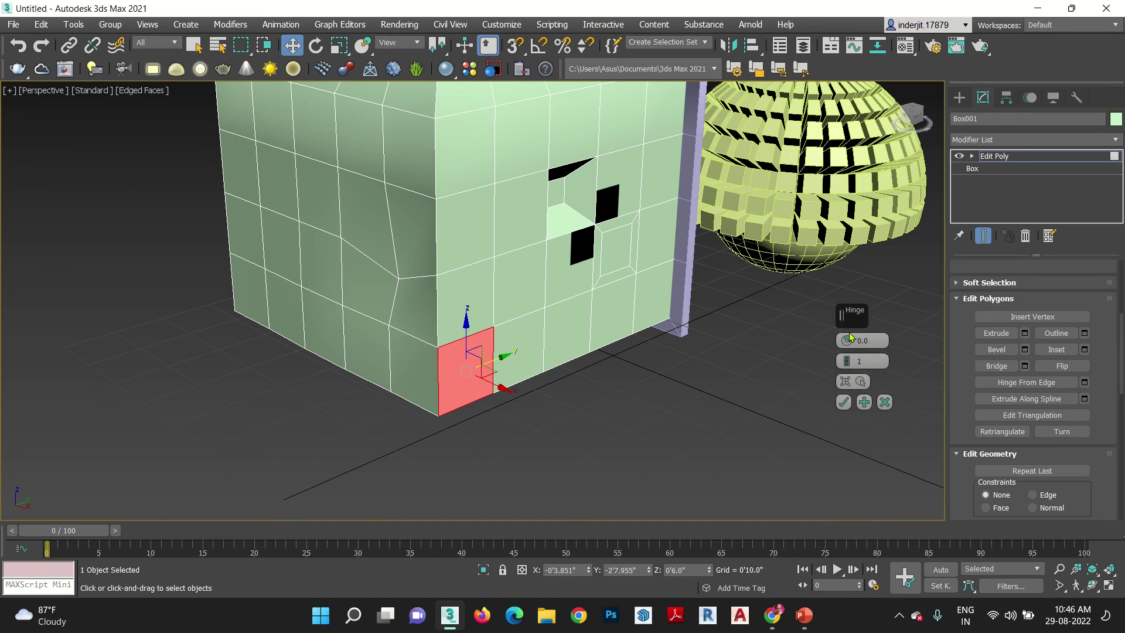
{"action": "left_click_drag", "start_coordinate": [846, 341], "coordinate": [848, 311]}
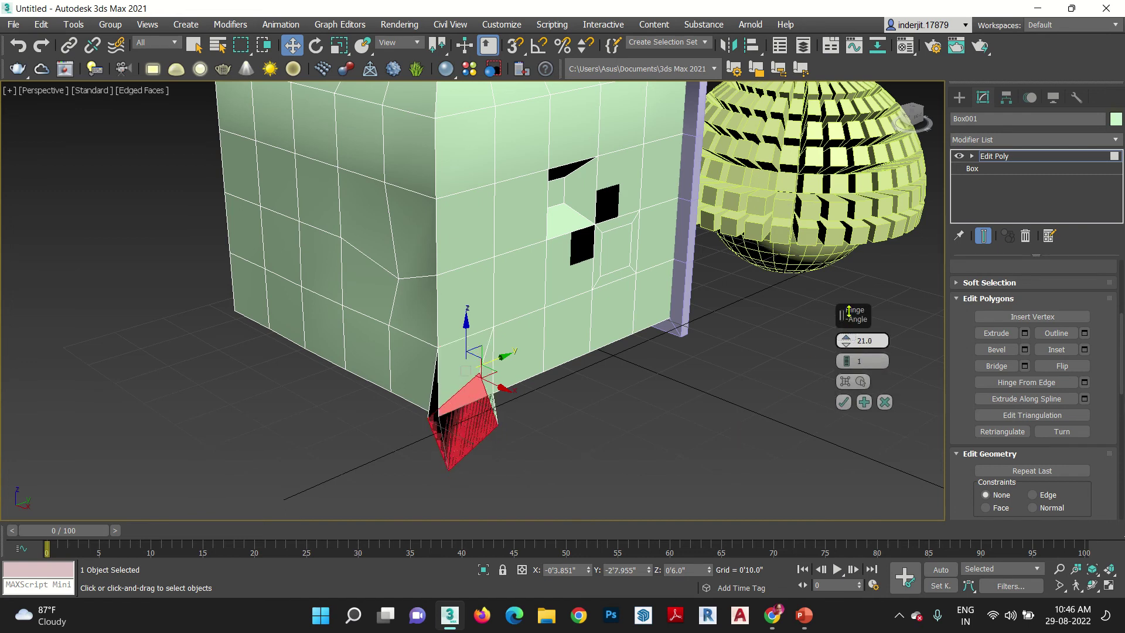
{"action": "right_click", "coordinate": [849, 311]}
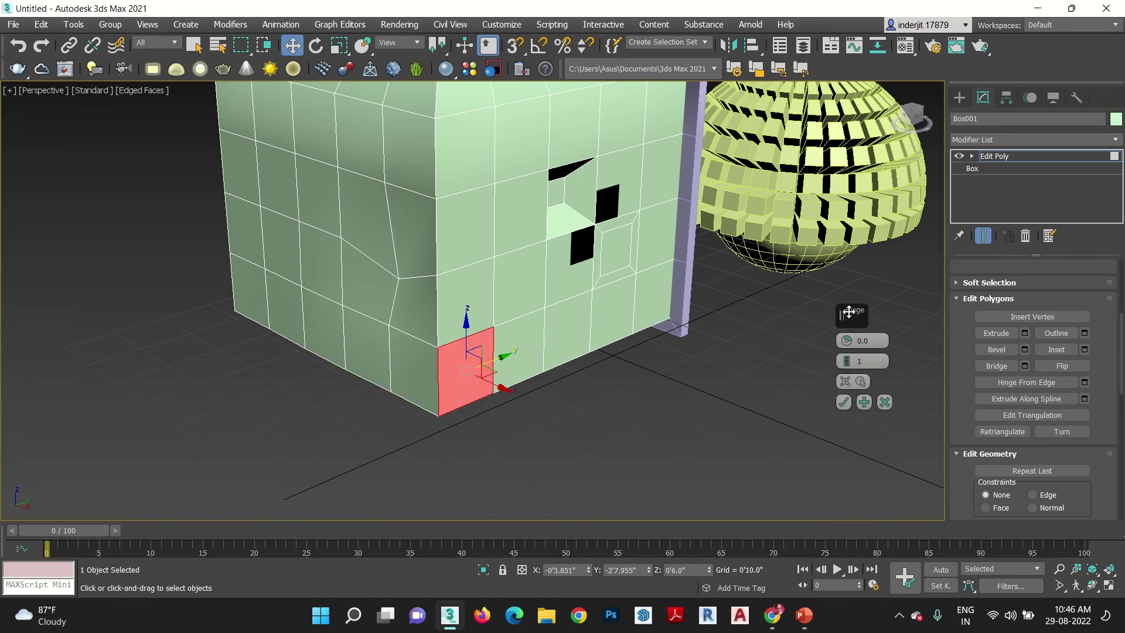
Hinge the selected corner face about its bottom edge with an angle of 271 and 13 segments.
{"action": "left_click", "coordinate": [845, 381]}
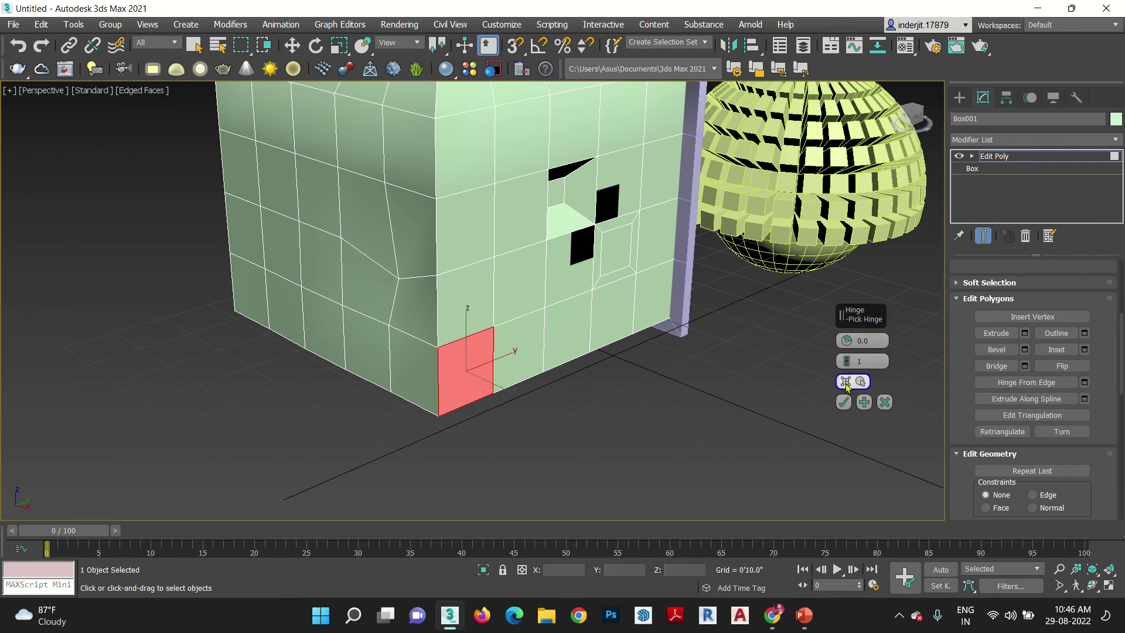
{"action": "left_click", "coordinate": [475, 400]}
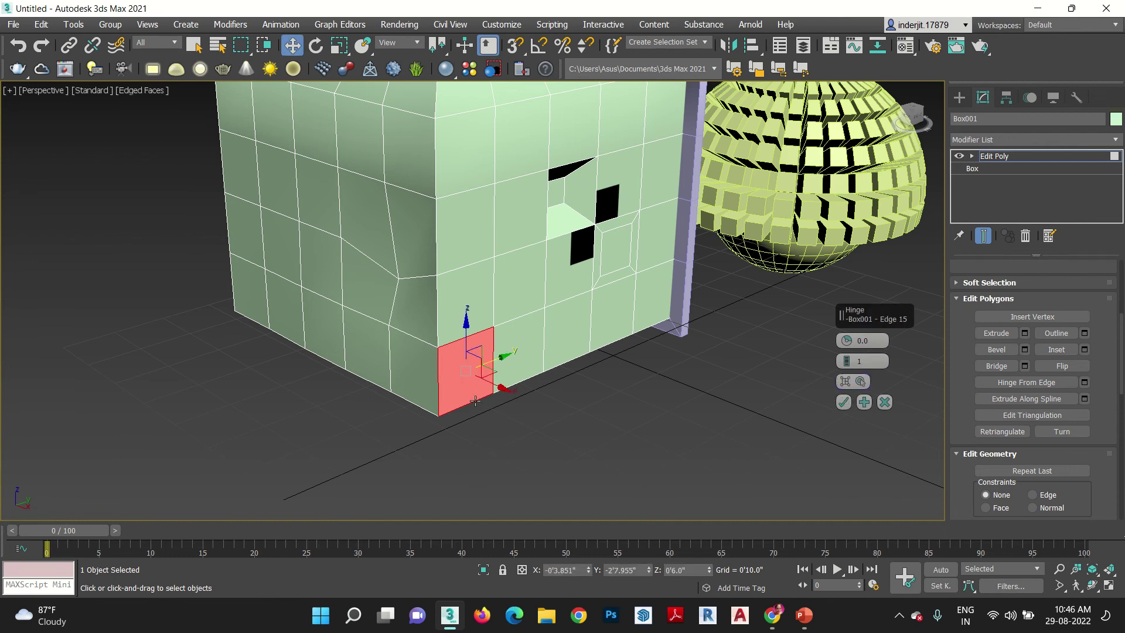
{"action": "left_click_drag", "start_coordinate": [846, 341], "coordinate": [839, 237]}
{"action": "mouse_move", "coordinate": [842, 239]}
{"action": "left_mouse_down"}
{"action": "mouse_move", "coordinate": [841, 275]}
{"action": "mouse_move", "coordinate": [842, 232]}
{"action": "mouse_move", "coordinate": [841, 248]}
{"action": "left_mouse_up"}
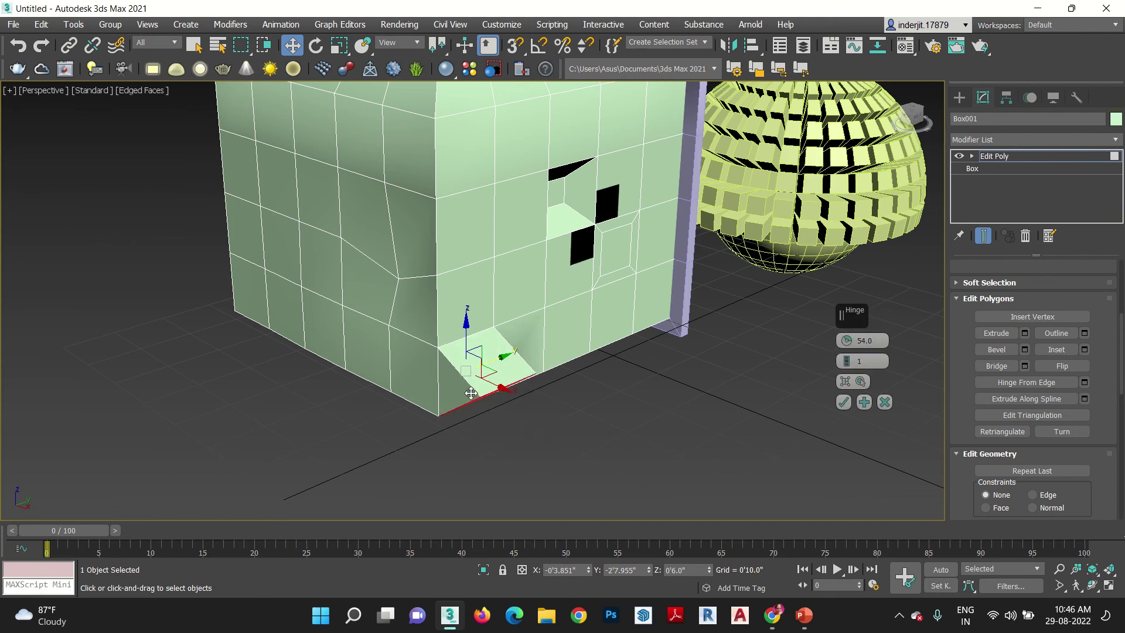
{"action": "left_click_drag", "start_coordinate": [846, 362], "coordinate": [848, 319]}
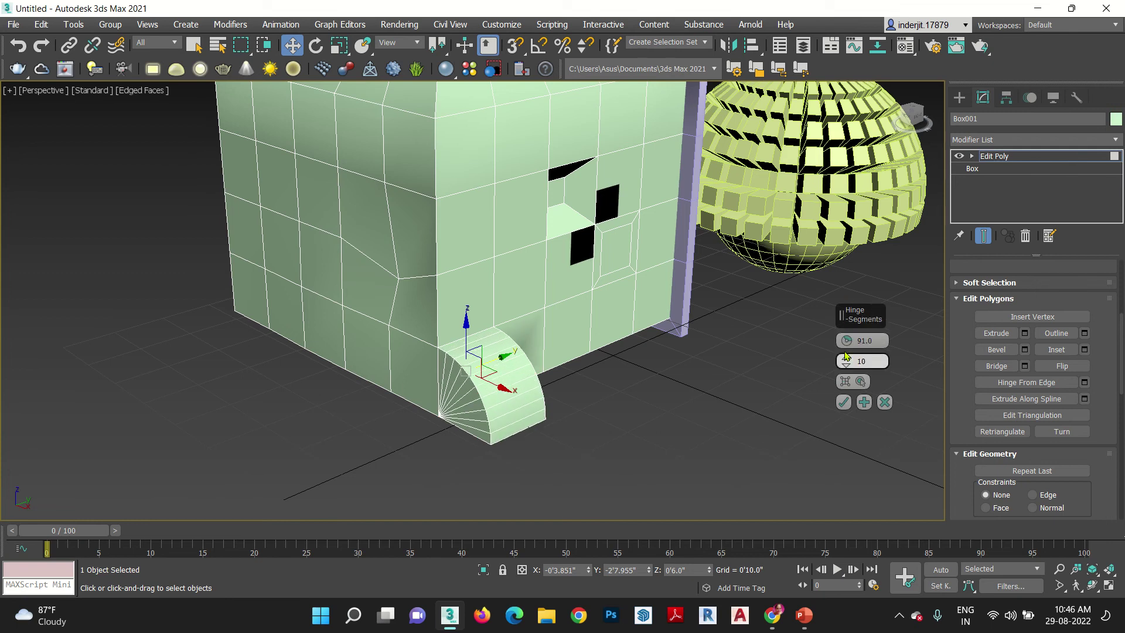
{"action": "left_click_drag", "start_coordinate": [845, 350], "coordinate": [823, 124]}
{"action": "middle_click_drag", "start_coordinate": [638, 430], "coordinate": [620, 408], "text": "alt"}
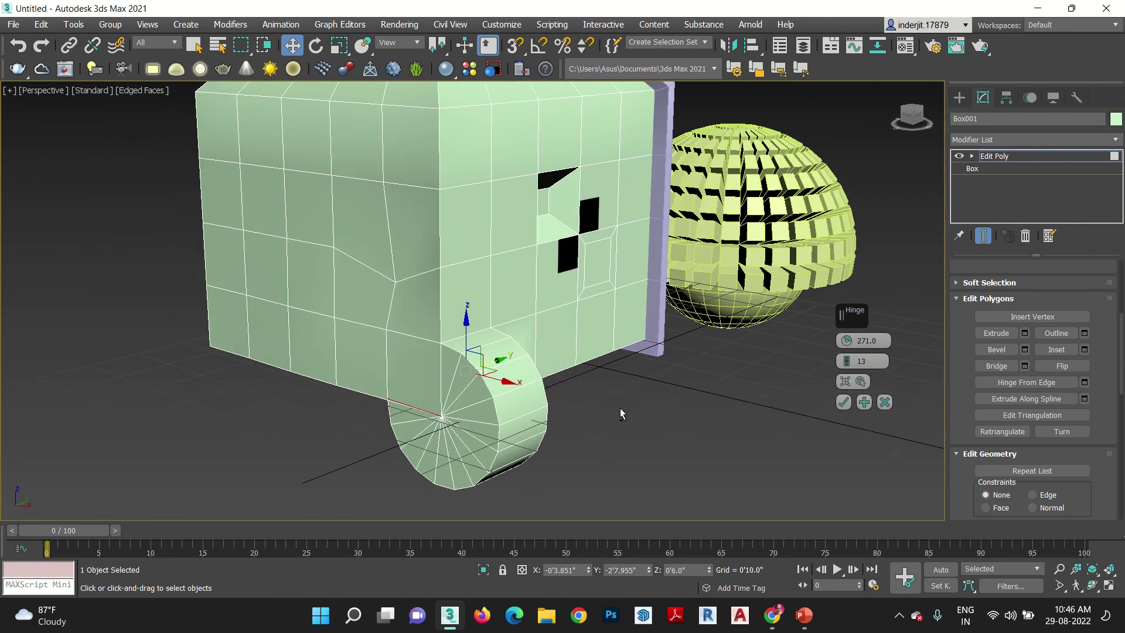
{"action": "left_click", "coordinate": [843, 403]}
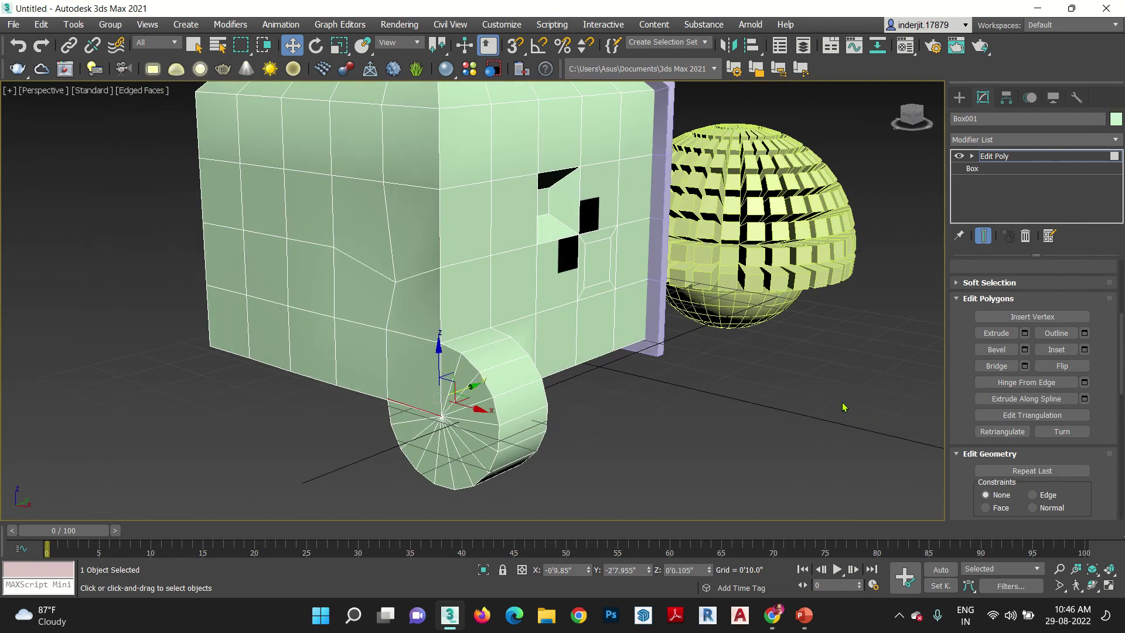
{"action": "middle_click_drag", "start_coordinate": [684, 447], "coordinate": [635, 452], "text": "alt"}
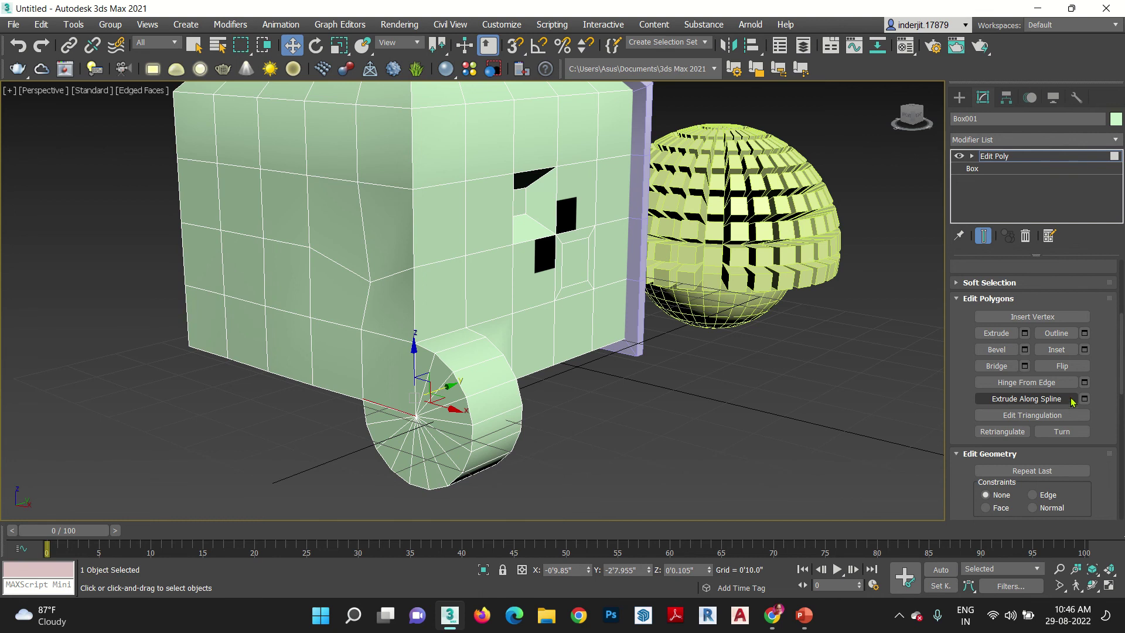
Create a new box in the empty area behind the house and the sphere.
{"action": "middle_click_drag", "start_coordinate": [666, 389], "coordinate": [527, 463]}
{"action": "scroll", "coordinate": [546, 462], "scroll_direction": "down", "scroll_amount": 5}
{"action": "left_click", "coordinate": [960, 97]}
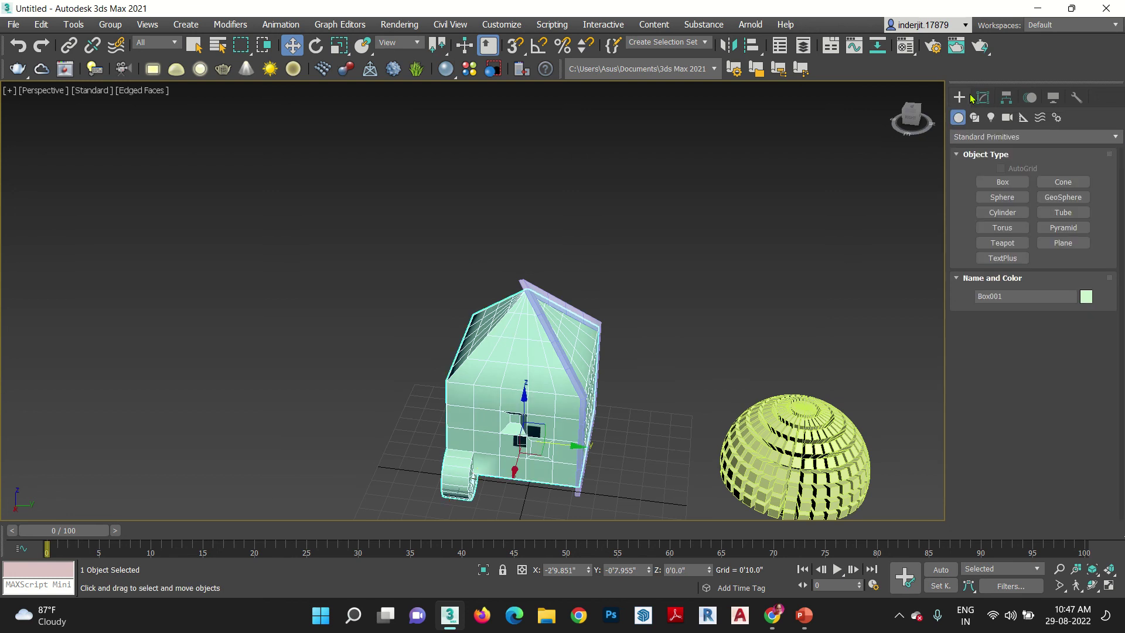
{"action": "left_click", "coordinate": [1002, 182]}
{"action": "middle_click_drag", "start_coordinate": [687, 349], "coordinate": [581, 334]}
{"action": "left_click_drag", "start_coordinate": [580, 333], "coordinate": [507, 335]}
{"action": "left_click", "coordinate": [515, 285]}
{"action": "right_click", "coordinate": [515, 284]}
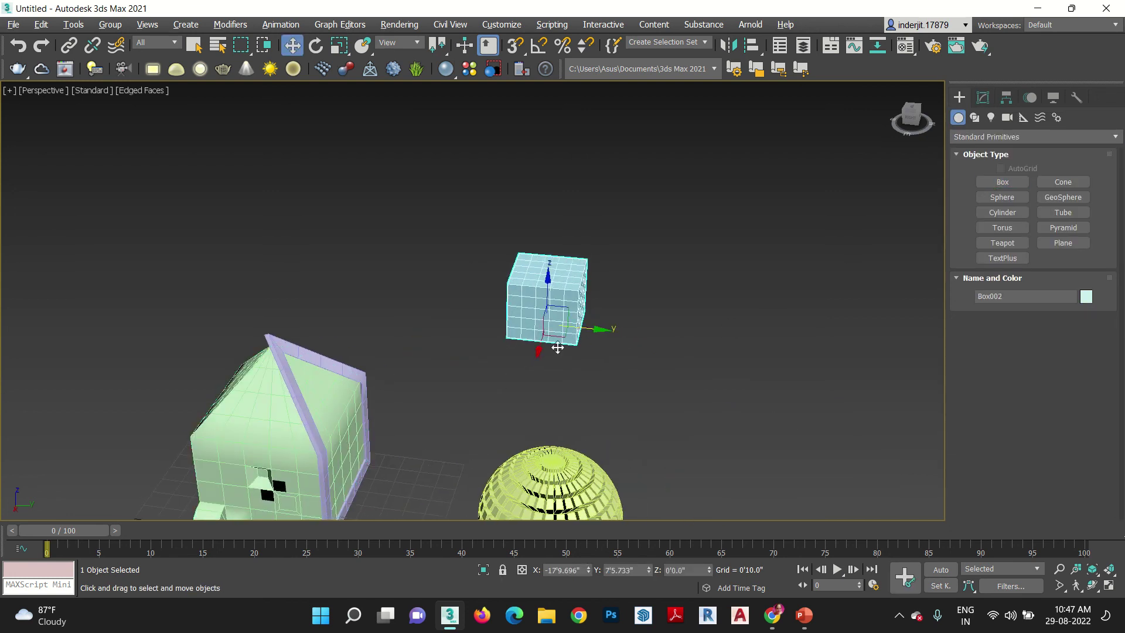
Convert the new box to an Editable Poly.
{"action": "middle_click_drag", "start_coordinate": [557, 347], "coordinate": [510, 351], "text": "alt"}
{"action": "scroll", "coordinate": [577, 341], "scroll_direction": "up", "scroll_amount": 6}
{"action": "right_click", "coordinate": [546, 367]}
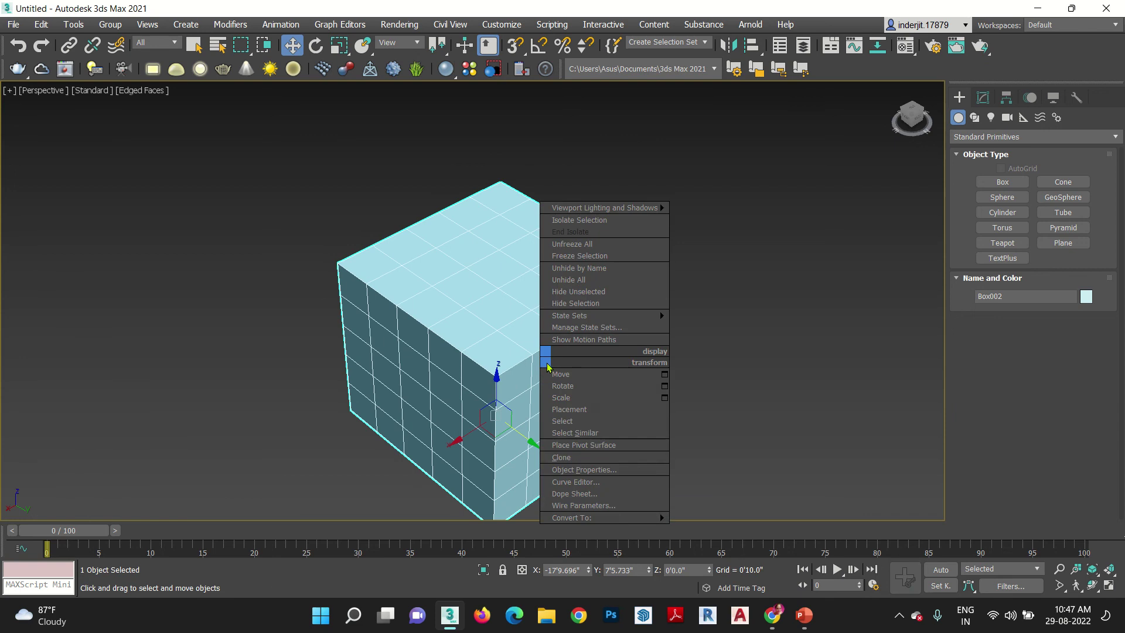
{"action": "mouse_move", "coordinate": [604, 518]}
{"action": "left_click", "coordinate": [724, 528]}
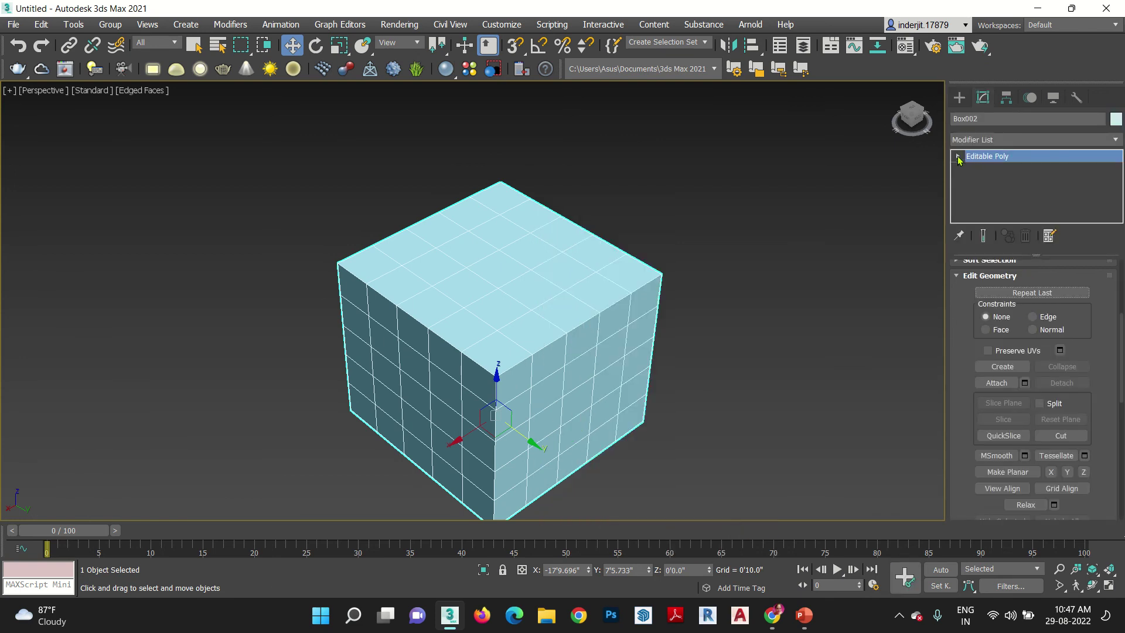
Select the centre polygon on the box's top face, then clear the selection and leave polygon level.
{"action": "left_click", "coordinate": [958, 156]}
{"action": "left_click", "coordinate": [984, 205]}
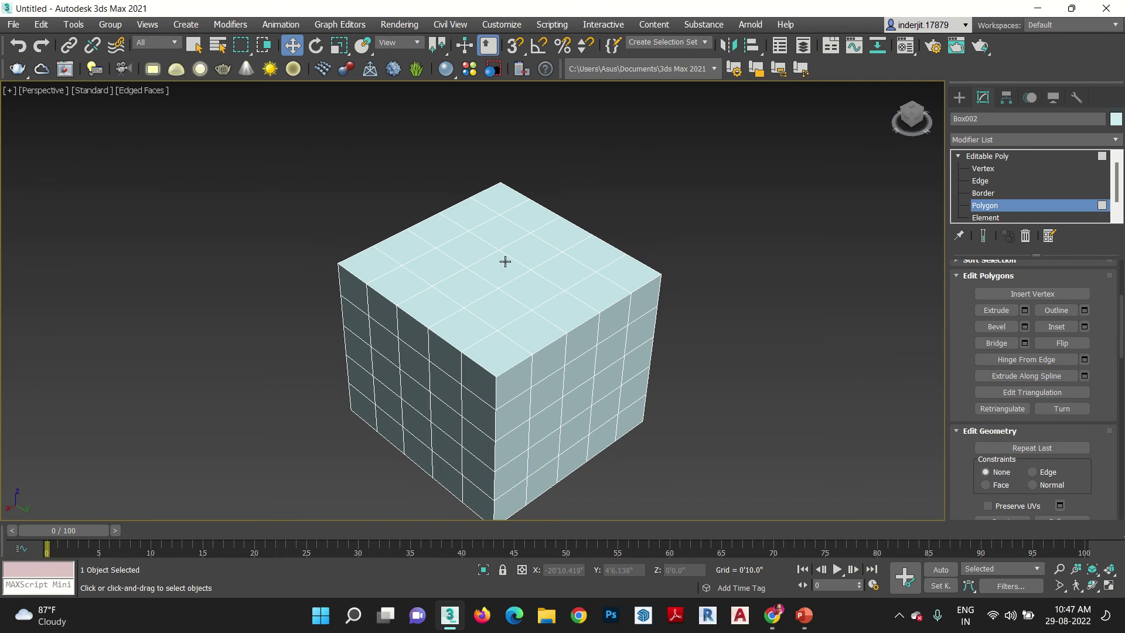
{"action": "left_click", "coordinate": [503, 267]}
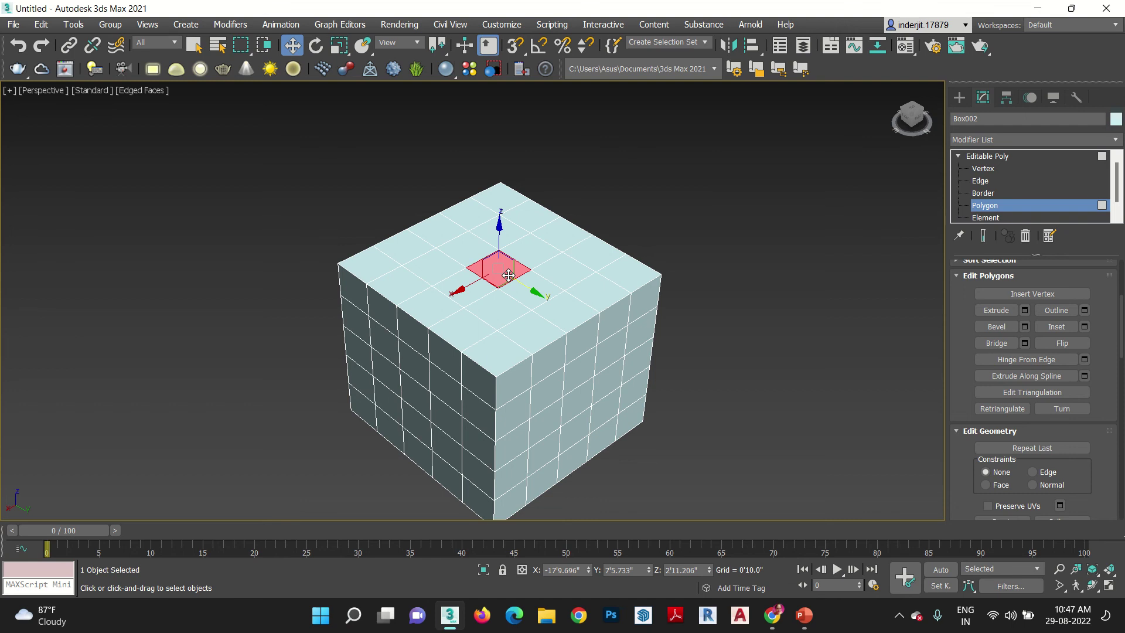
{"action": "left_click", "coordinate": [876, 260]}
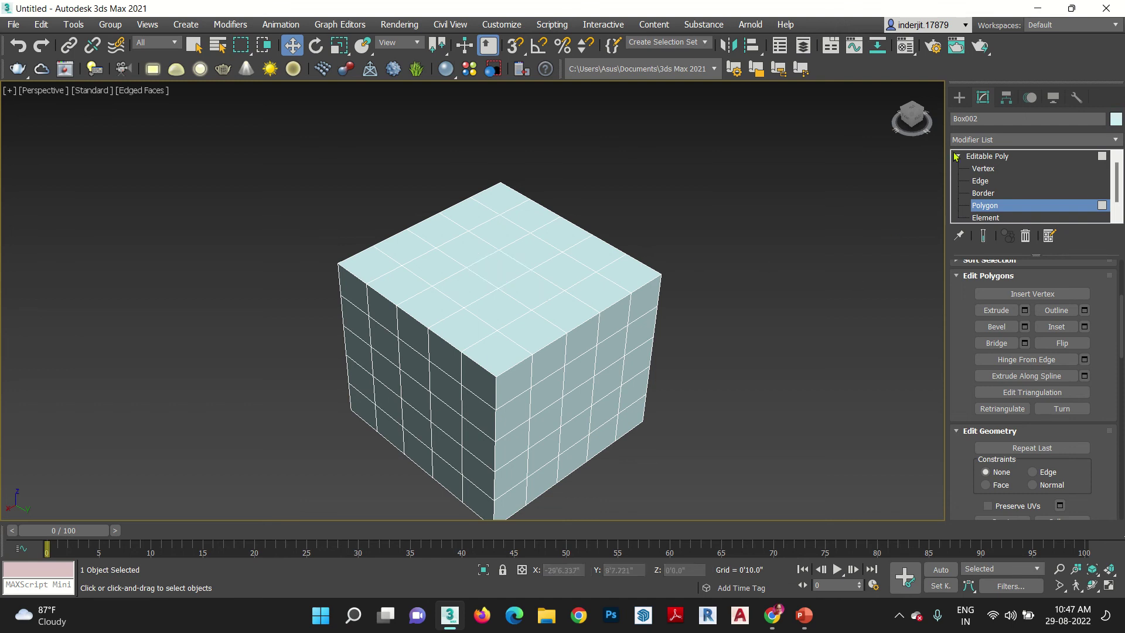
{"action": "left_click", "coordinate": [958, 157]}
Draw an open six-point line in the Left view, starting at the middle of the box's top and arching up and over sideways.
{"action": "left_click", "coordinate": [959, 98]}
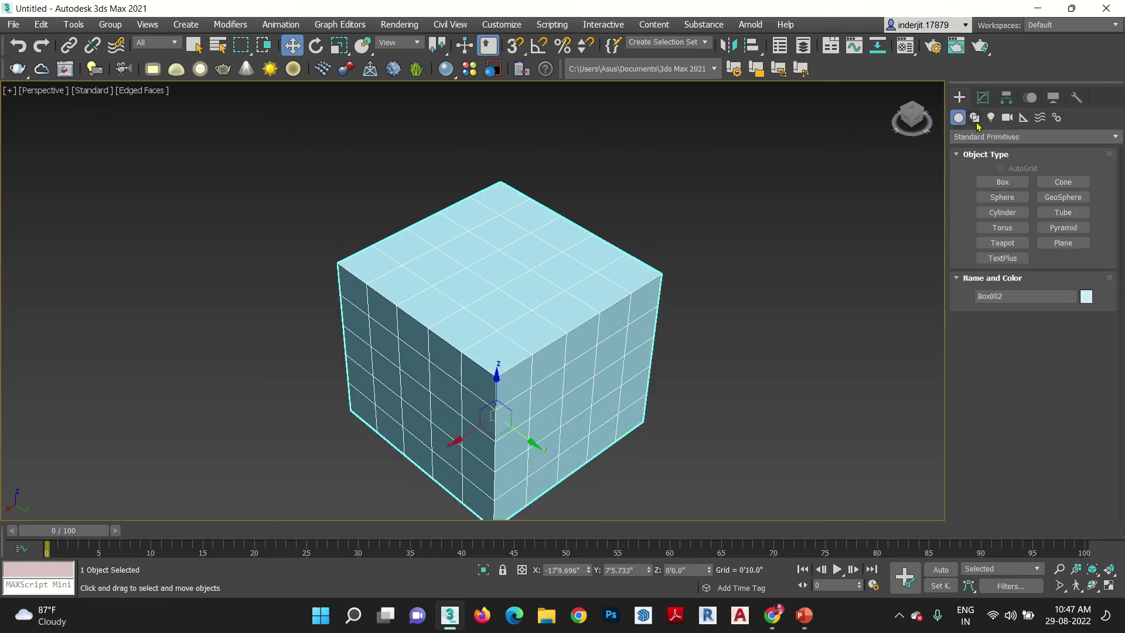
{"action": "left_click", "coordinate": [974, 117]}
{"action": "left_click", "coordinate": [1002, 193]}
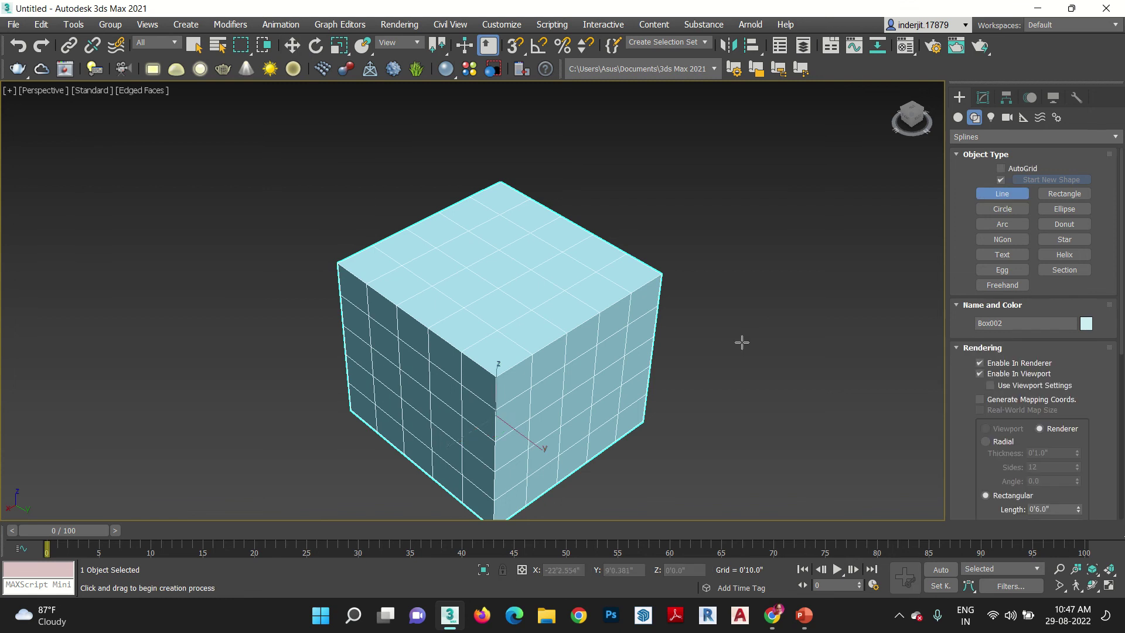
{"action": "key", "text": "f"}
{"action": "key", "text": "l"}
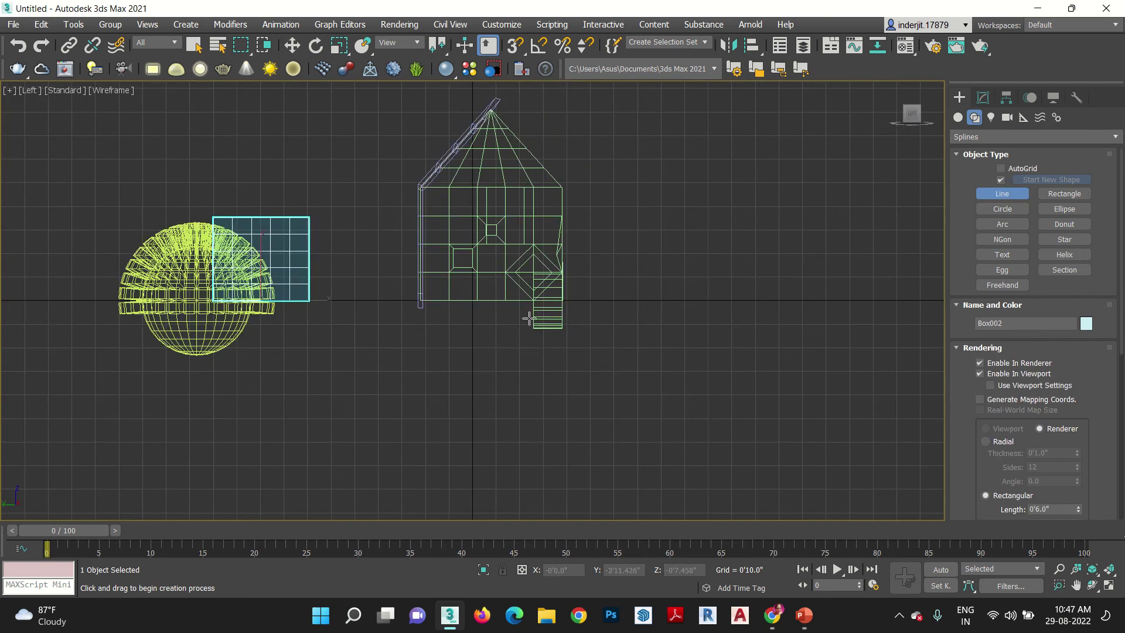
{"action": "scroll", "coordinate": [432, 236], "scroll_direction": "up", "scroll_amount": 5}
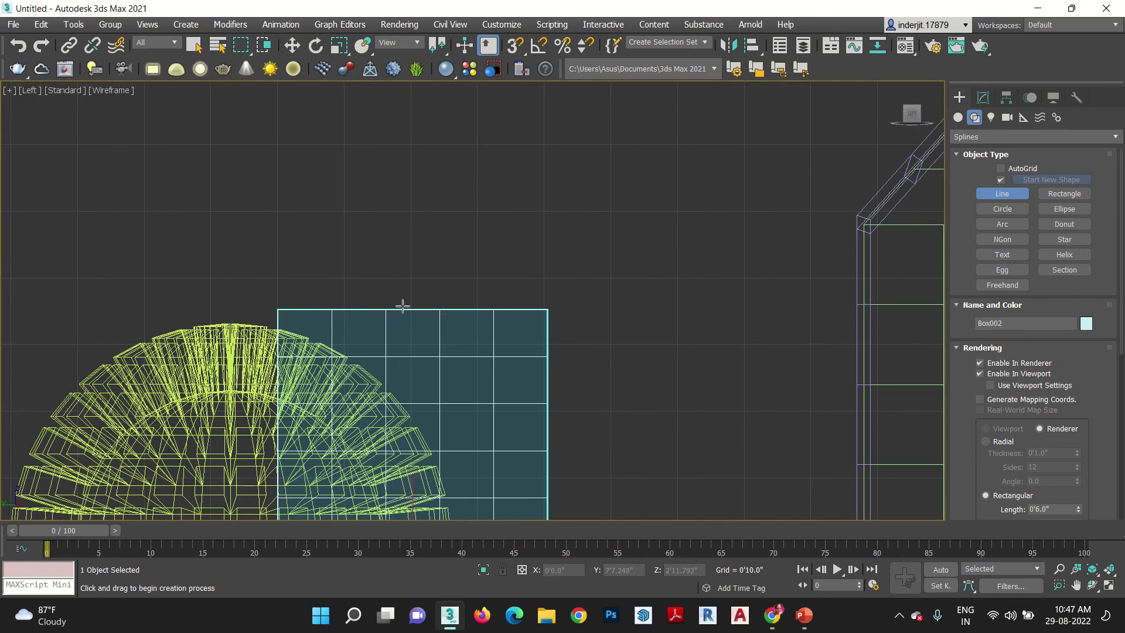
{"action": "left_click", "coordinate": [402, 306]}
{"action": "left_click", "coordinate": [402, 230]}
{"action": "left_click", "coordinate": [419, 143]}
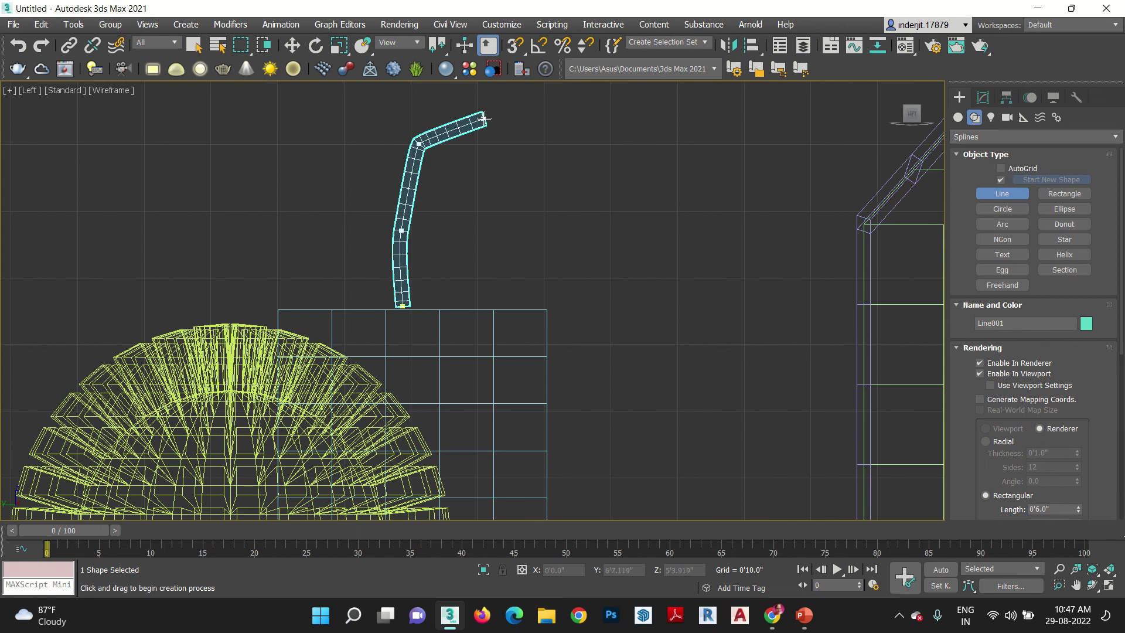
{"action": "left_click", "coordinate": [484, 118]}
{"action": "left_click", "coordinate": [556, 123]}
{"action": "left_click", "coordinate": [568, 205]}
{"action": "right_click", "coordinate": [526, 223]}
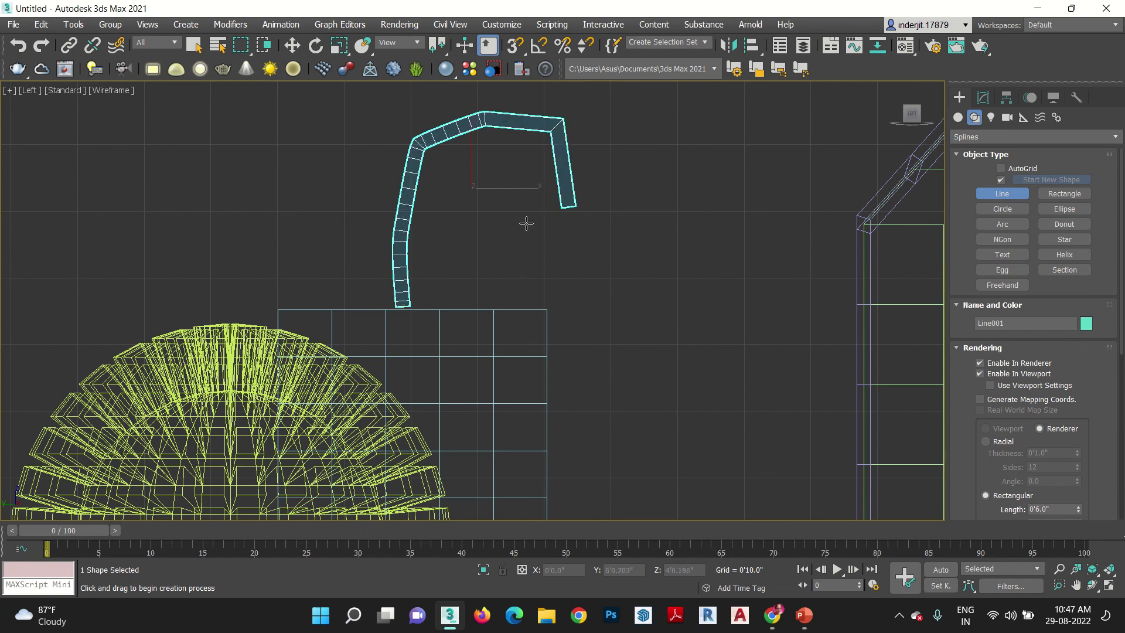
{"action": "right_click", "coordinate": [535, 223]}
Disable Enable In Renderer and Enable In Viewport for the arched line so it is a plain spline.
{"action": "left_click", "coordinate": [983, 97]}
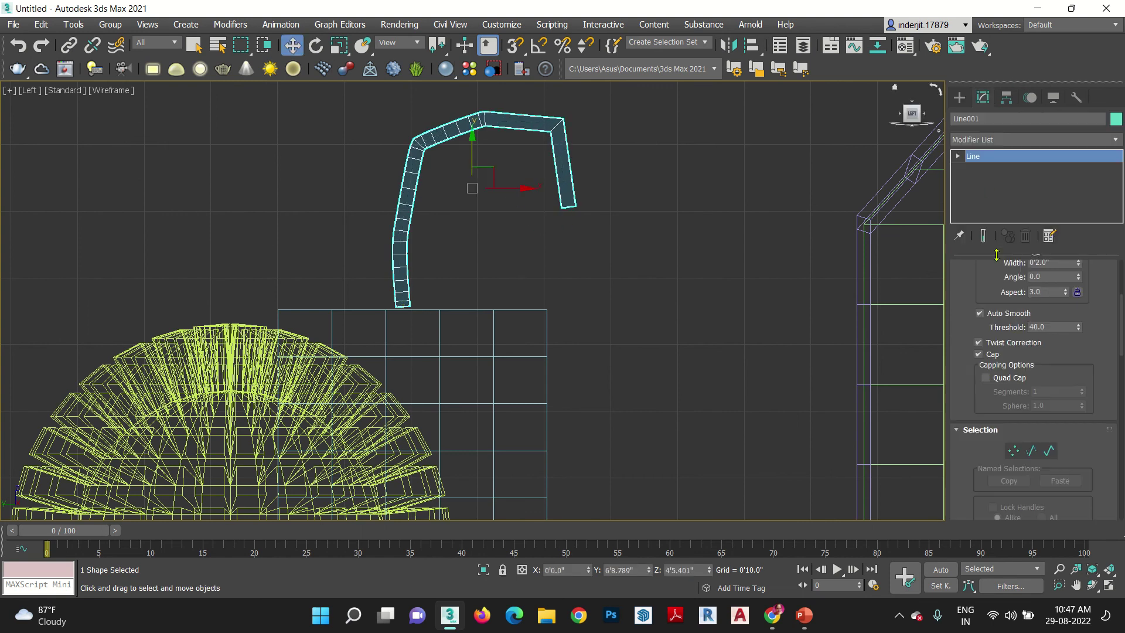
{"action": "left_click", "coordinate": [987, 265]}
{"action": "left_click_drag", "start_coordinate": [977, 338], "coordinate": [977, 322]}
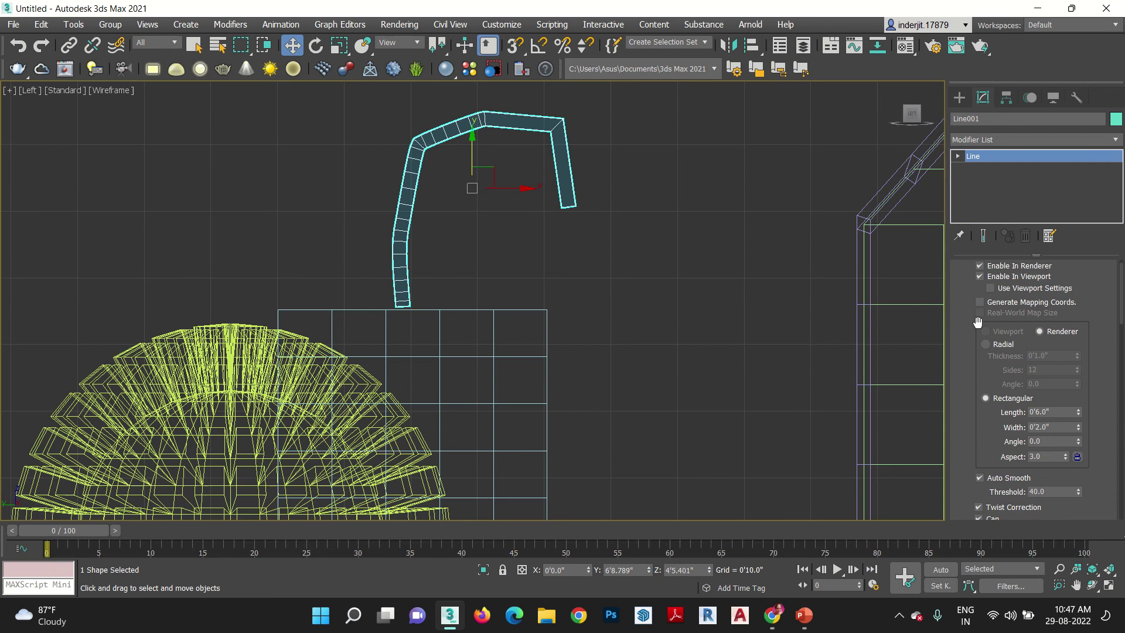
{"action": "left_click", "coordinate": [980, 277]}
{"action": "middle_click_drag", "start_coordinate": [586, 289], "coordinate": [612, 363]}
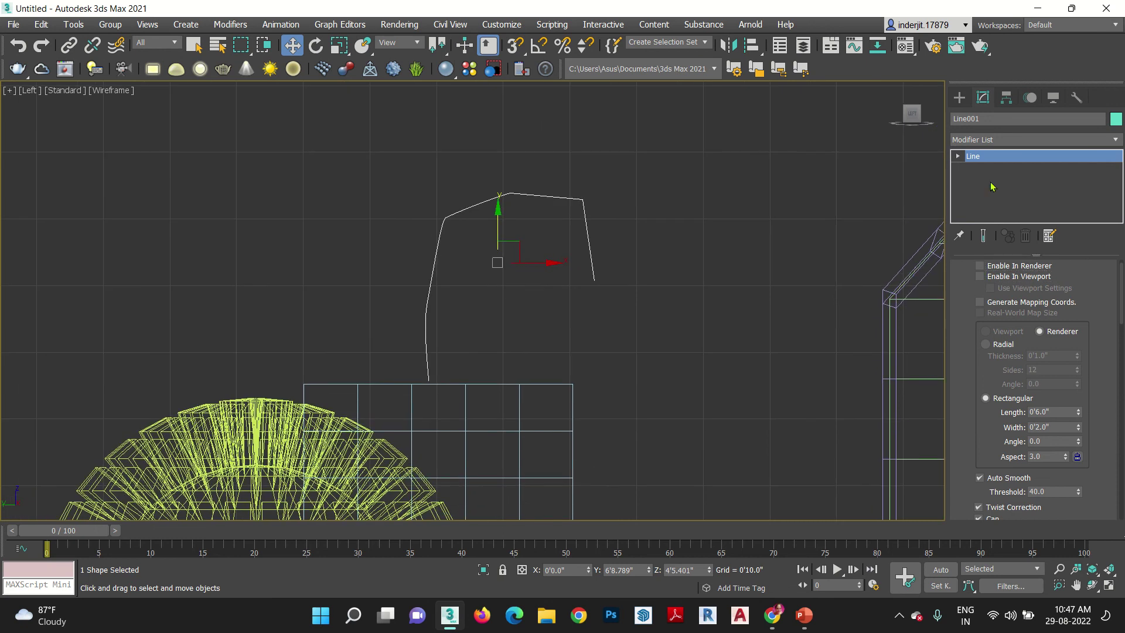
Select the arched line's middle vertices at vertex level, excluding both ends, and convert them to Smooth.
{"action": "left_click", "coordinate": [958, 156]}
{"action": "left_click", "coordinate": [978, 169]}
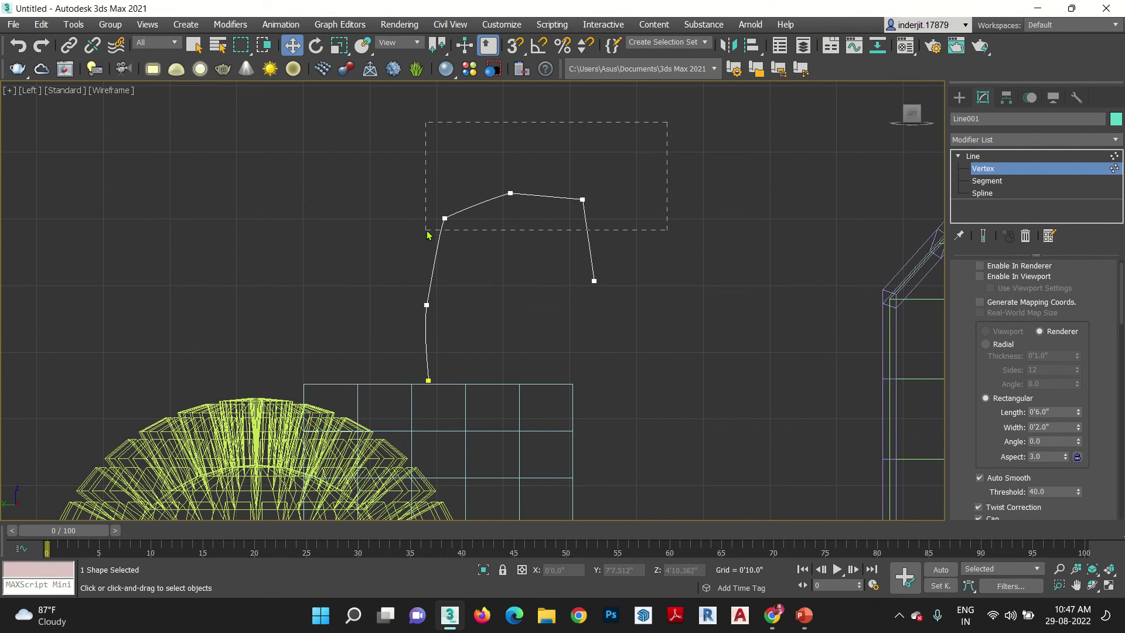
{"action": "left_click_drag", "start_coordinate": [427, 235], "coordinate": [427, 233]}
{"action": "left_click_drag", "start_coordinate": [385, 305], "coordinate": [387, 305]}
{"action": "right_click", "coordinate": [420, 297]}
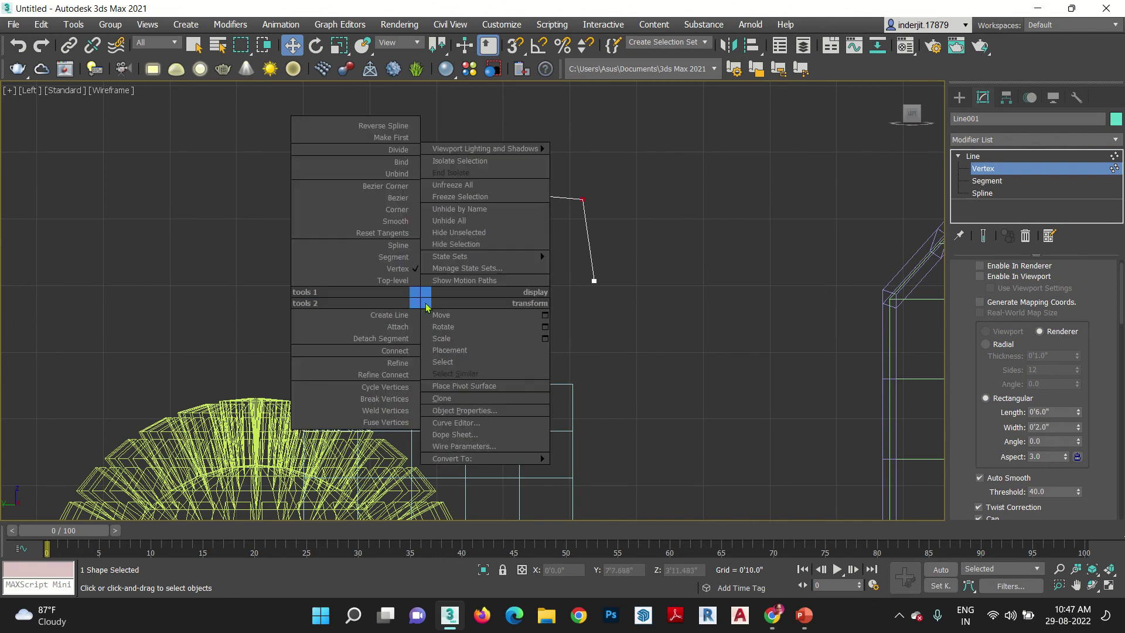
{"action": "left_click", "coordinate": [383, 220]}
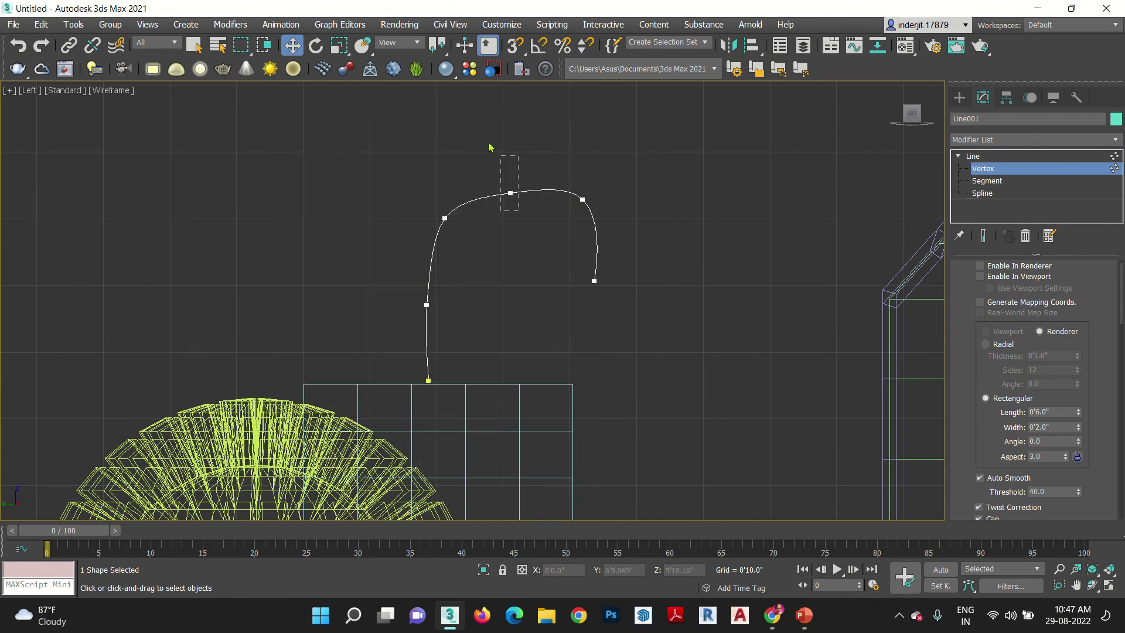
Raise the line's topmost vertex to about Z 5'7.2" to round the arch, then leave vertex level.
{"action": "left_click_drag", "start_coordinate": [489, 147], "coordinate": [519, 149]}
{"action": "left_click", "coordinate": [958, 156]}
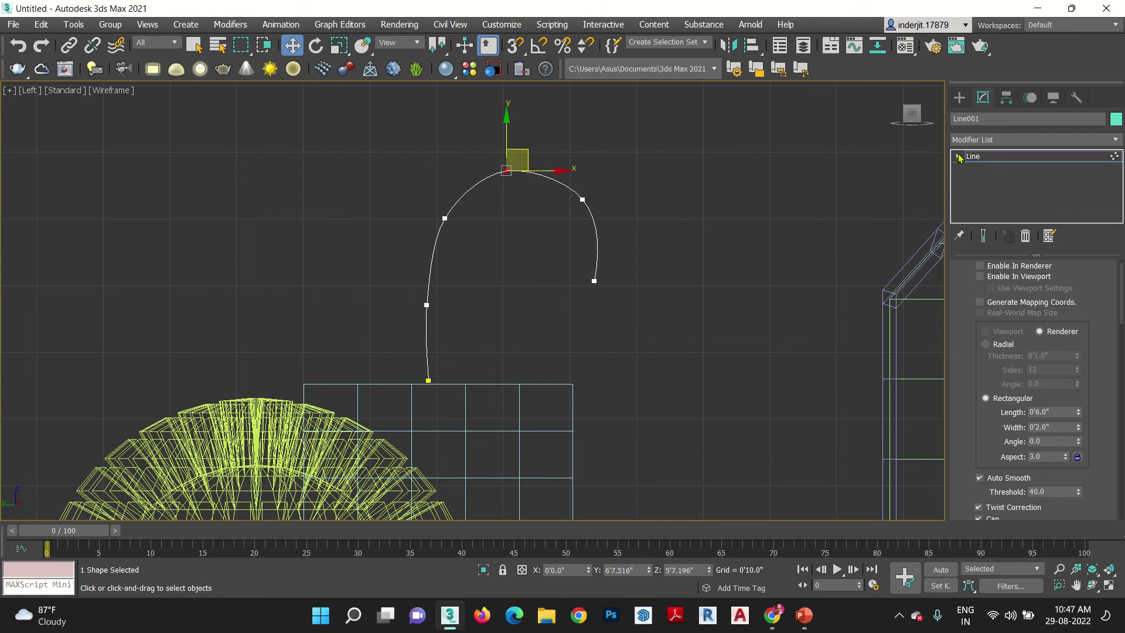
{"action": "left_click", "coordinate": [974, 160]}
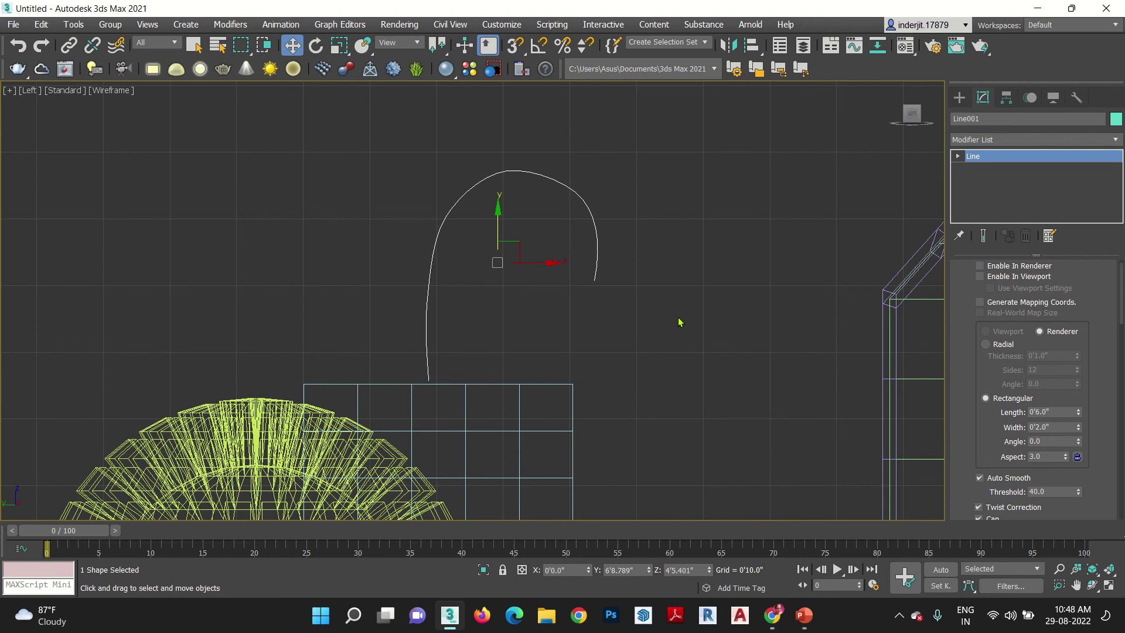
In the Perspective view, move the arched line along X to about -21'4.2" so it stands beside the new box.
{"action": "key", "text": "p"}
{"action": "scroll", "coordinate": [603, 384], "scroll_direction": "down", "scroll_amount": 10}
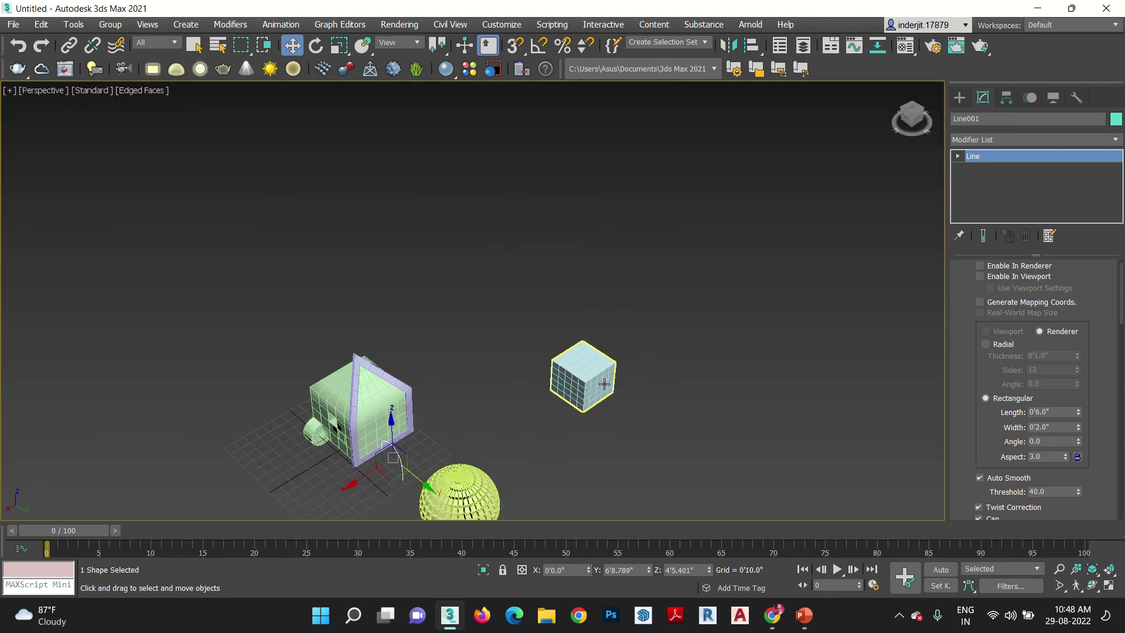
{"action": "scroll", "coordinate": [519, 429], "scroll_direction": "up", "scroll_amount": 4}
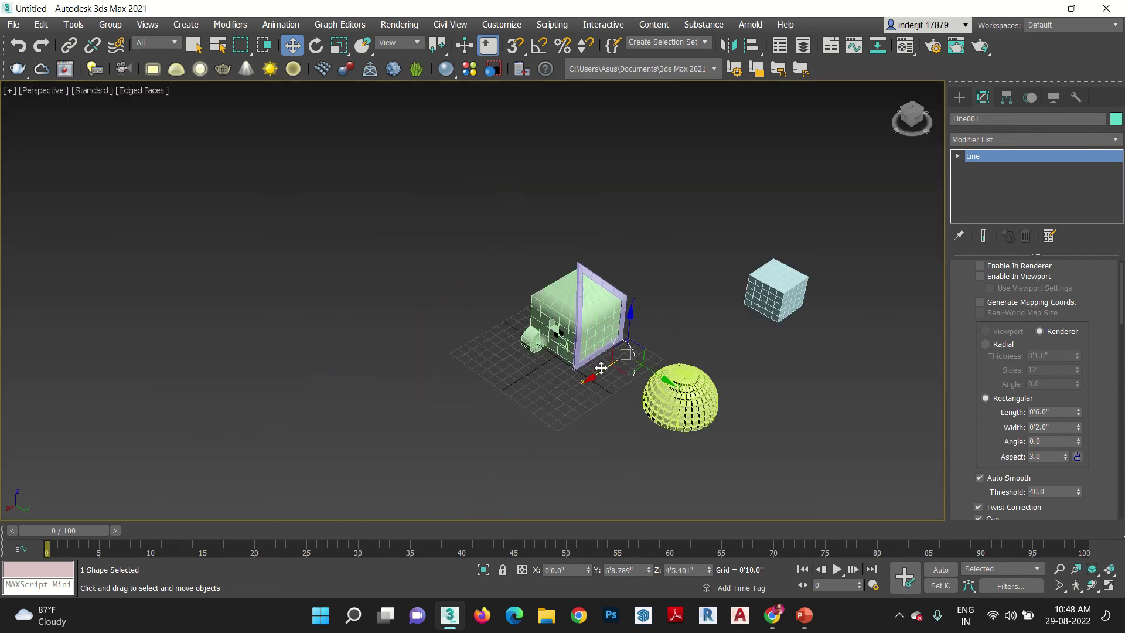
{"action": "left_click_drag", "start_coordinate": [603, 368], "coordinate": [777, 266]}
{"action": "middle_click_drag", "start_coordinate": [624, 371], "coordinate": [918, 369], "text": "alt"}
{"action": "middle_click_drag", "start_coordinate": [607, 348], "coordinate": [387, 399]}
{"action": "scroll", "coordinate": [590, 331], "scroll_direction": "up", "scroll_amount": 7}
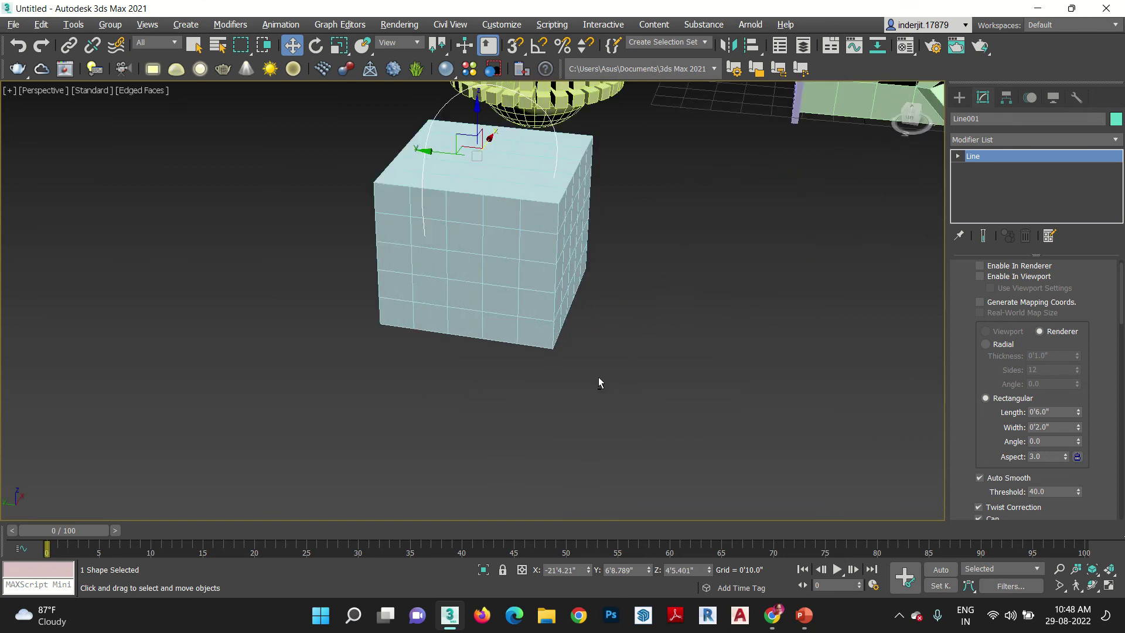
{"action": "middle_click_drag", "start_coordinate": [598, 381], "coordinate": [567, 356], "text": "alt"}
{"action": "middle_click_drag", "start_coordinate": [498, 308], "coordinate": [407, 421]}
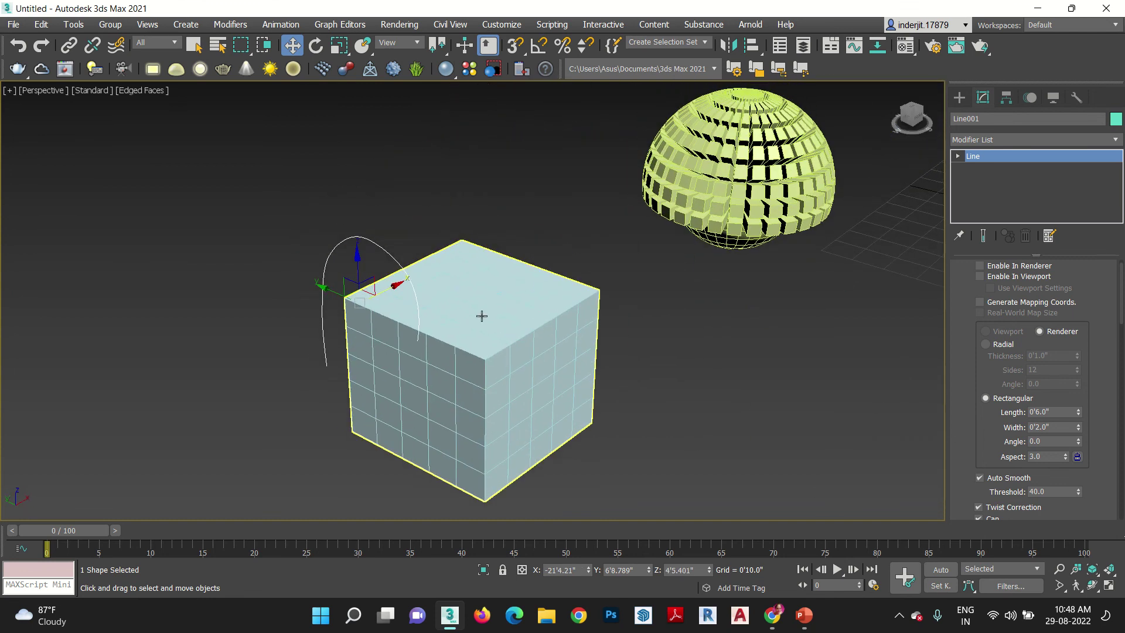
Raise all of the arched line's vertices except its start point by about 0'8.4", then leave vertex level.
{"action": "left_click", "coordinate": [957, 156]}
{"action": "left_click", "coordinate": [983, 168]}
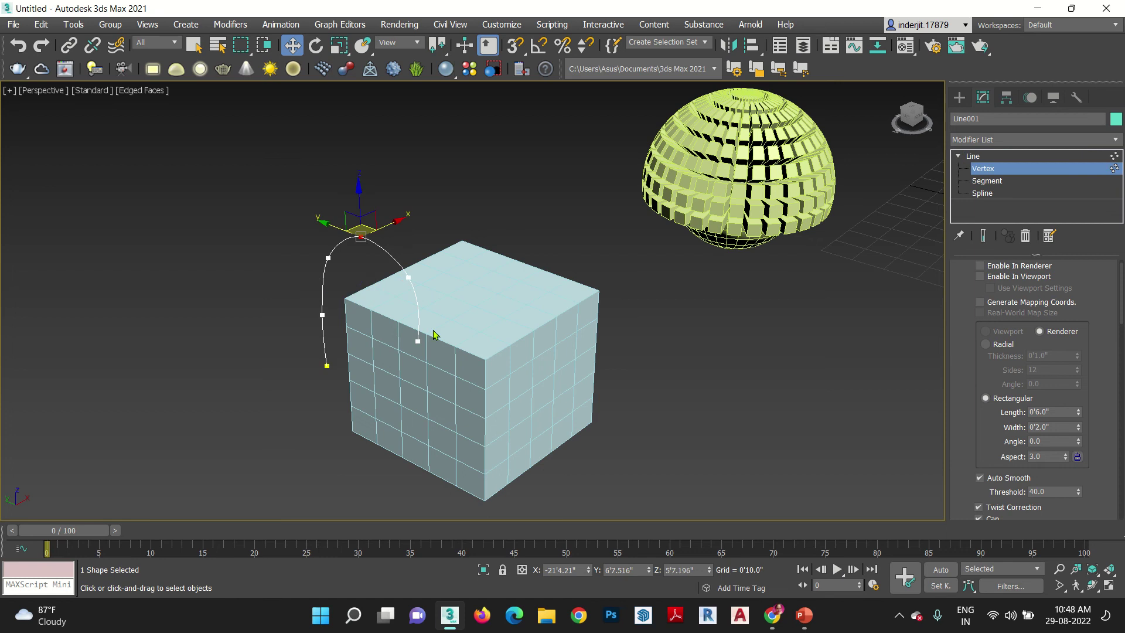
{"action": "left_click", "coordinate": [327, 365]}
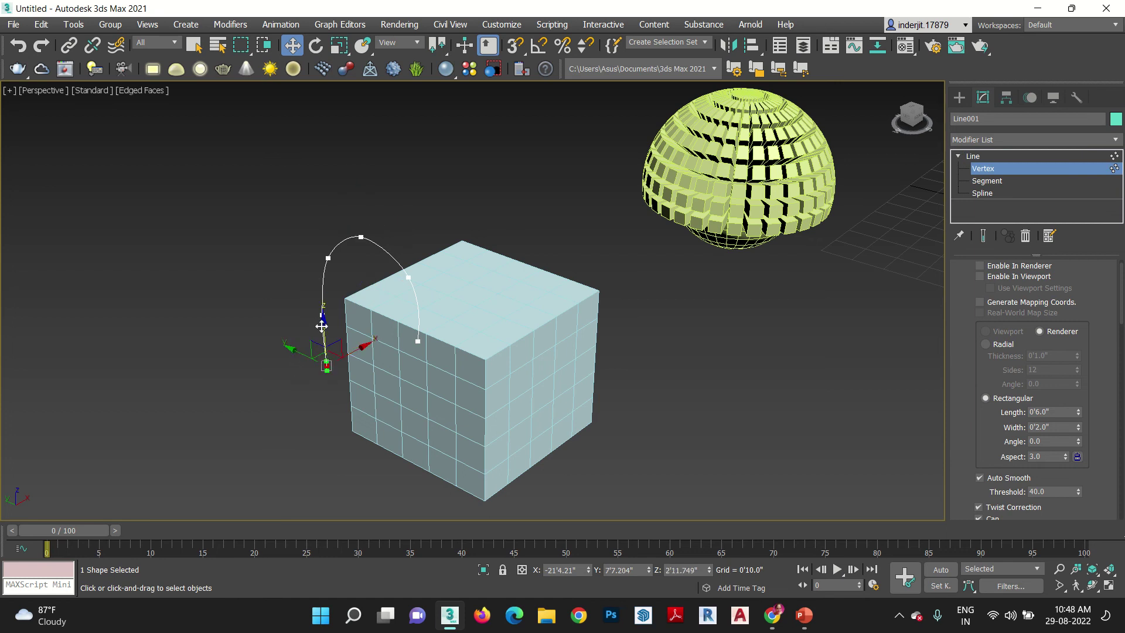
{"action": "left_click_drag", "start_coordinate": [321, 326], "coordinate": [316, 350]}
{"action": "left_click_drag", "start_coordinate": [434, 258], "coordinate": [293, 346]}
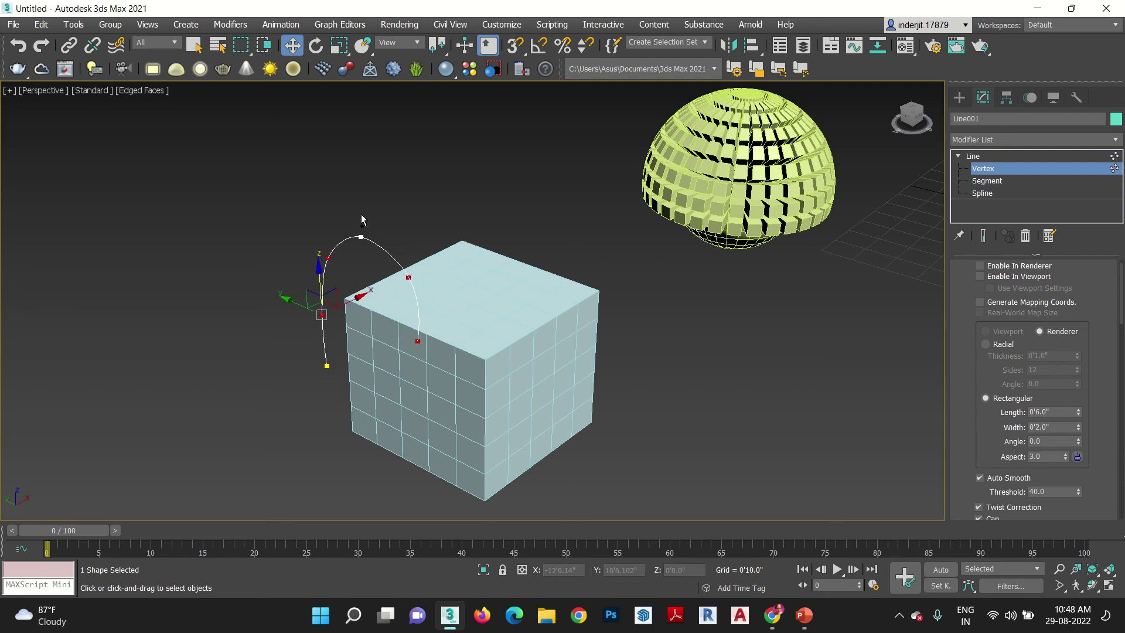
{"action": "left_click_drag", "start_coordinate": [367, 212], "coordinate": [321, 231]}
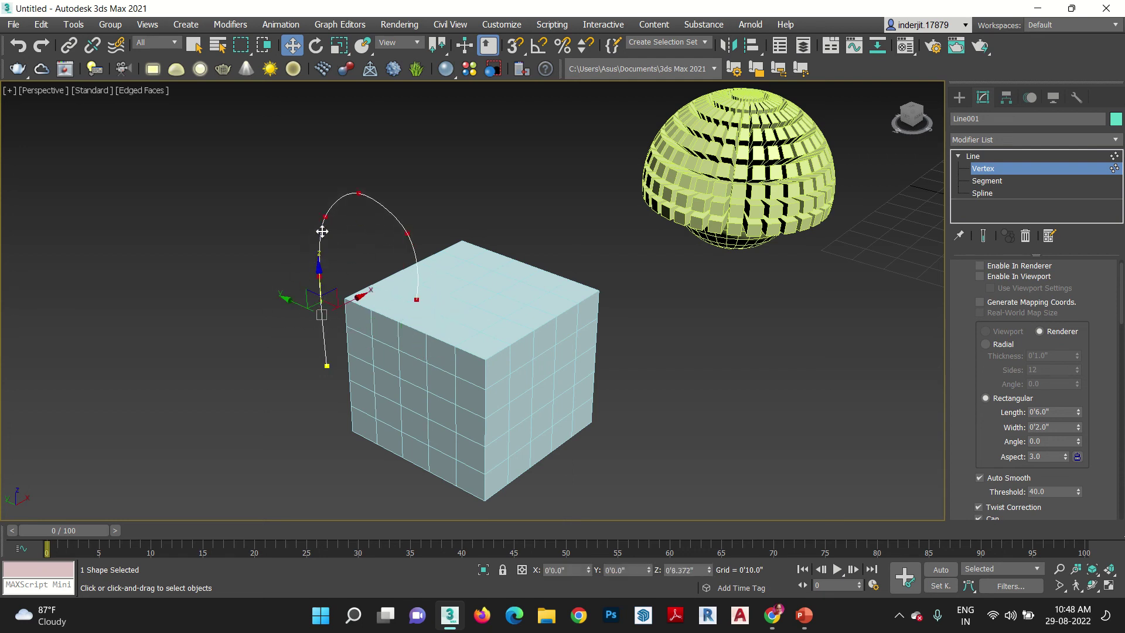
{"action": "left_click", "coordinate": [961, 157]}
Extrude the centre polygon on the box's top face along the arched line, using Extrude Along Spline and picking the line as path.
{"action": "left_click", "coordinate": [561, 294]}
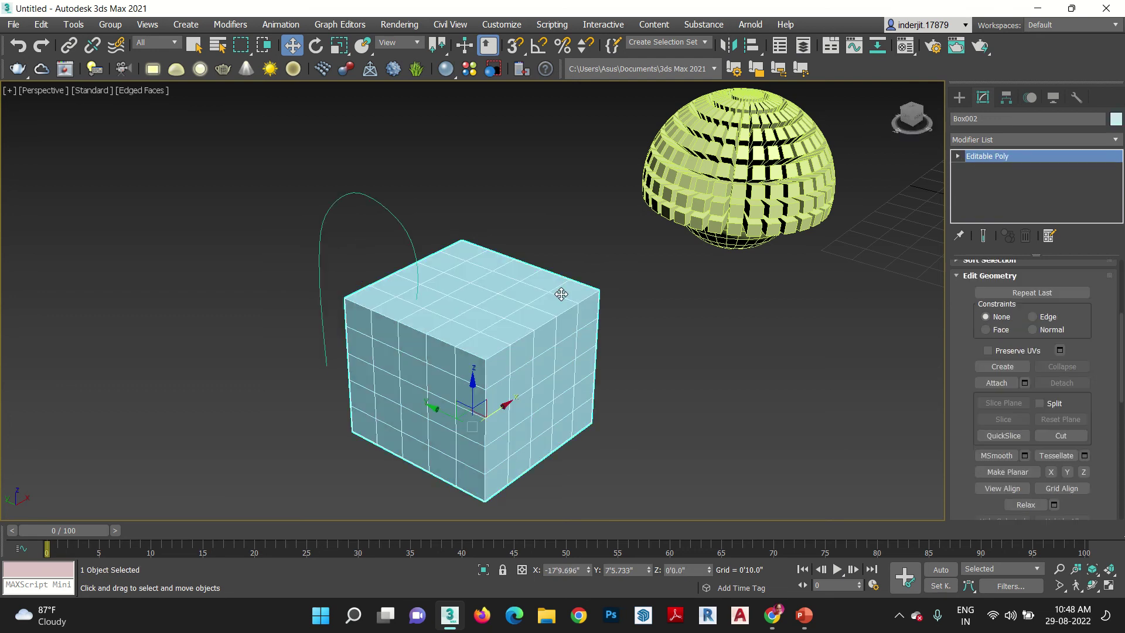
{"action": "left_click", "coordinate": [959, 156]}
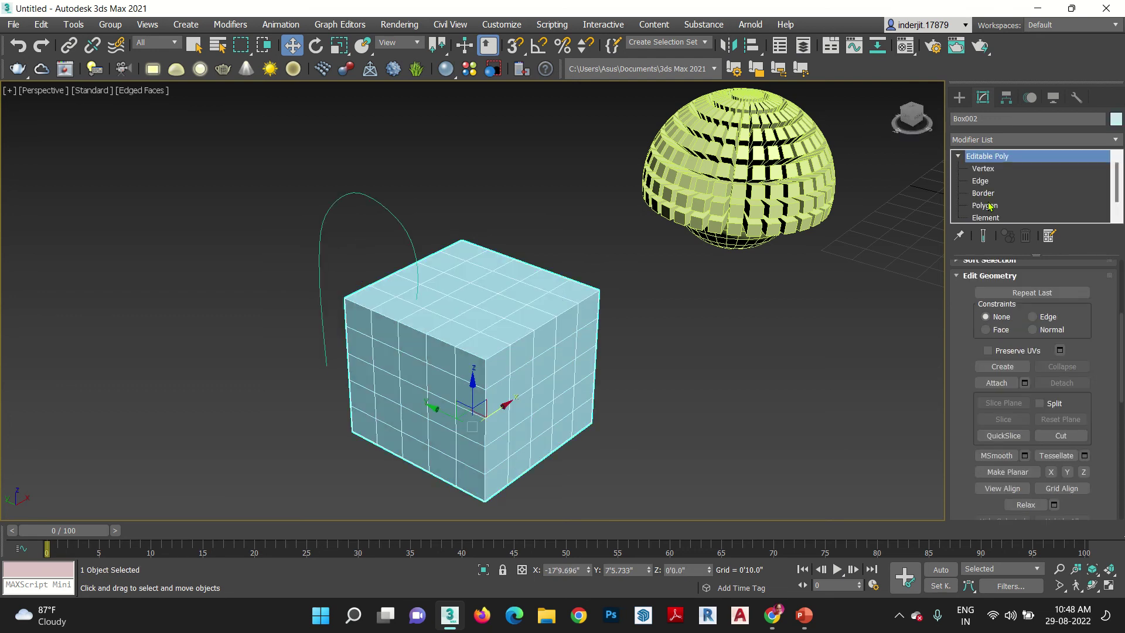
{"action": "left_click", "coordinate": [988, 205]}
{"action": "left_click", "coordinate": [467, 293]}
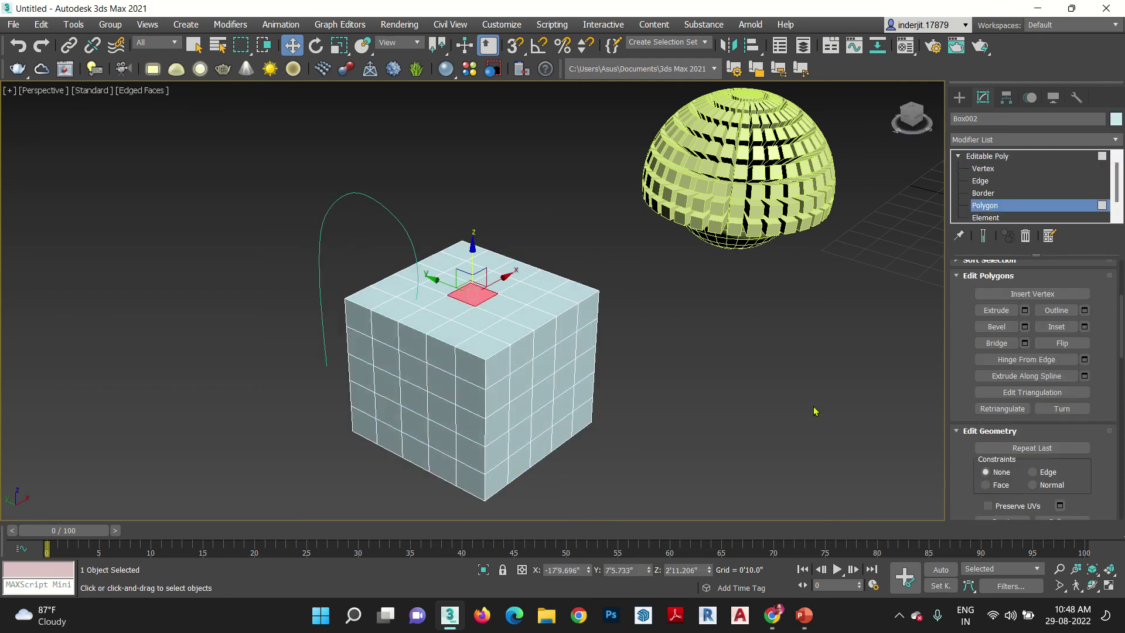
{"action": "left_click", "coordinate": [1085, 377]}
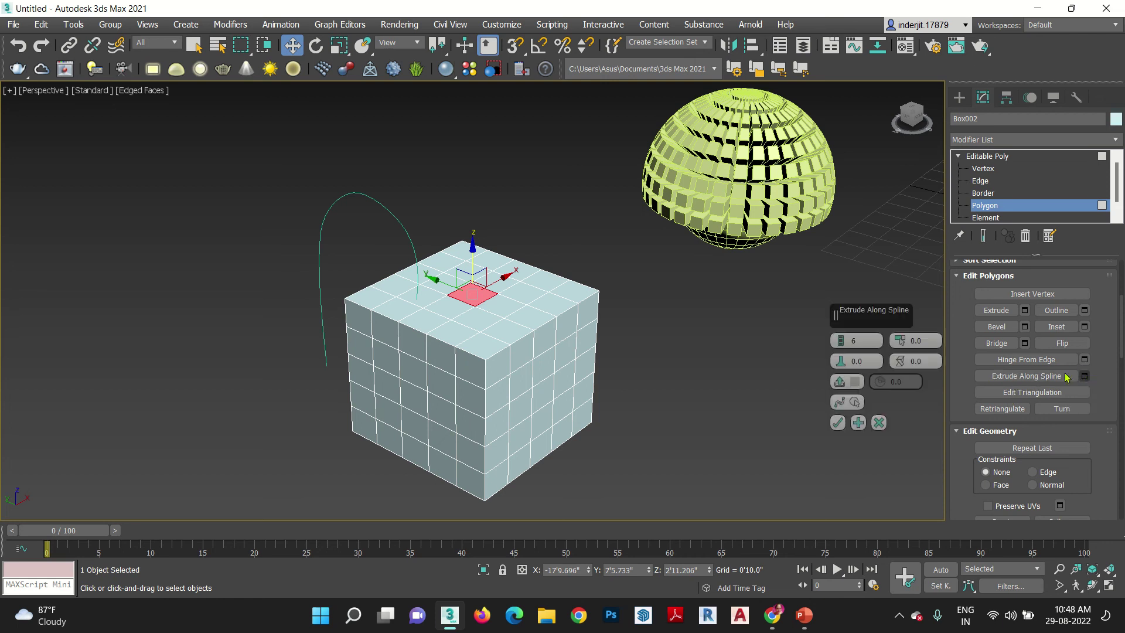
{"action": "left_click", "coordinate": [852, 403]}
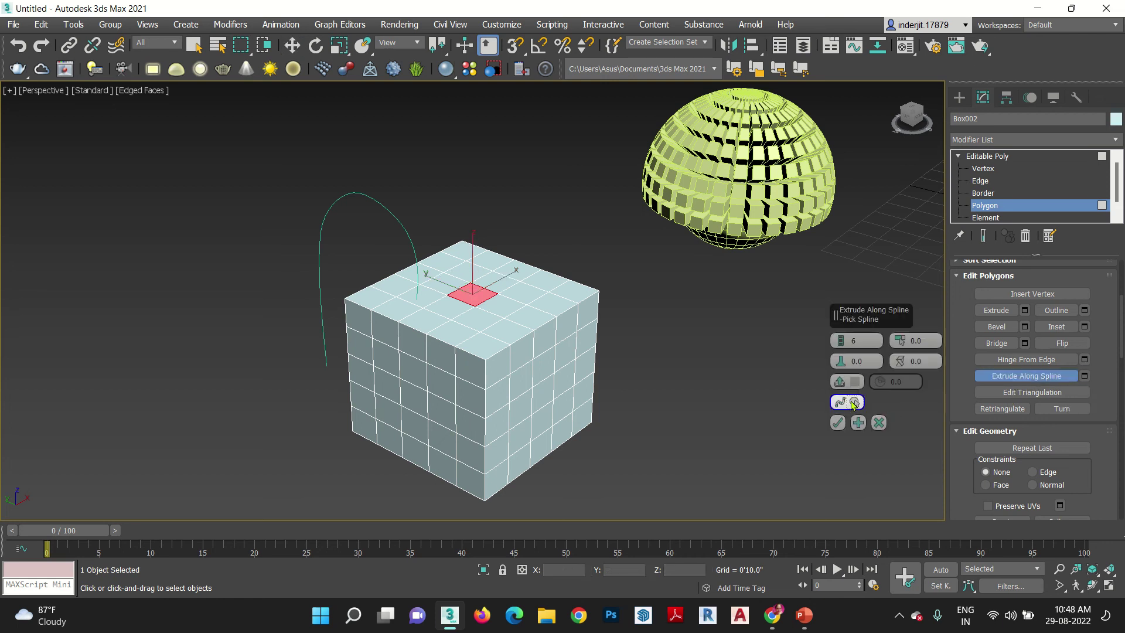
{"action": "left_click", "coordinate": [339, 195]}
{"action": "middle_click_drag", "start_coordinate": [514, 364], "coordinate": [542, 376], "text": "alt"}
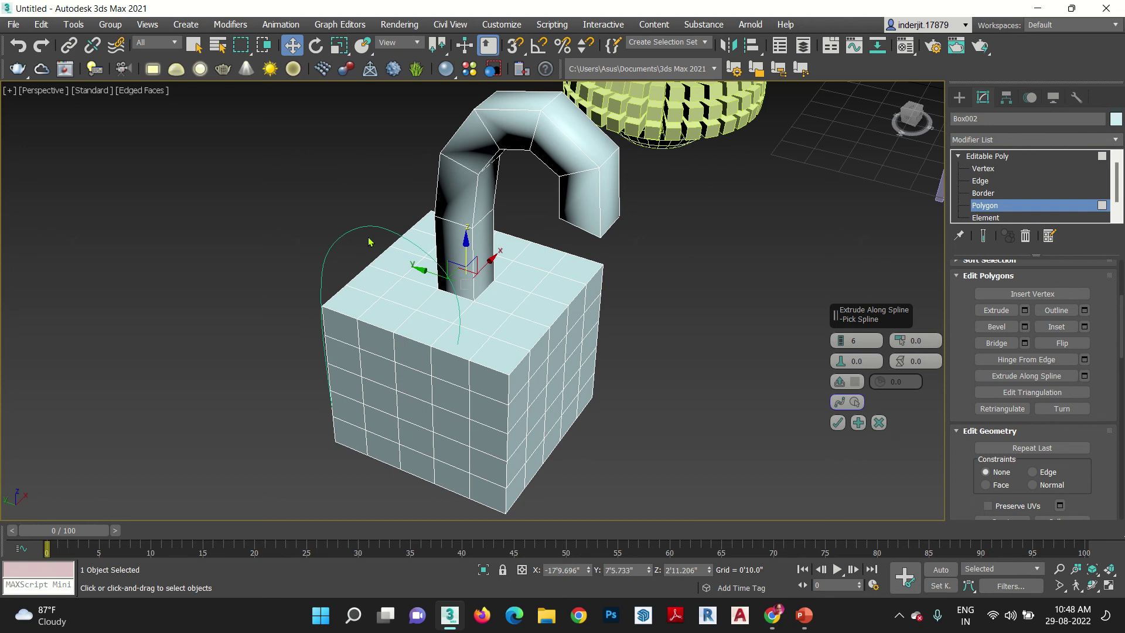
{"action": "middle_click_drag", "start_coordinate": [560, 403], "coordinate": [551, 412]}
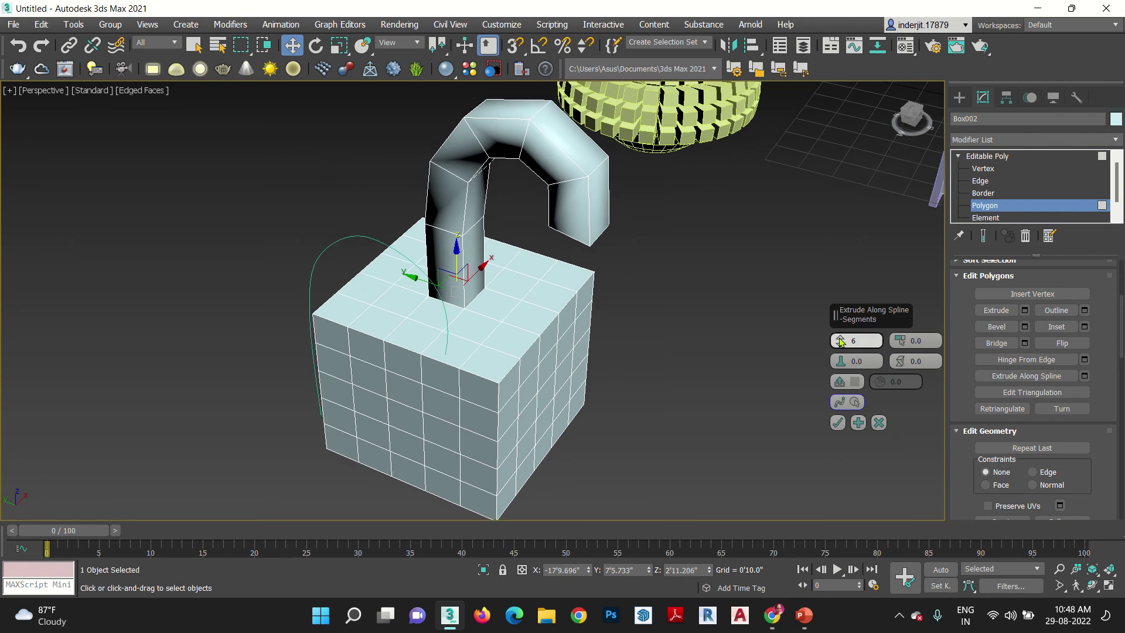
Set the spline extrusion to 18 segments, taper amount -1.0, taper curve -0.49 and rotation 11.5, and accept it.
{"action": "left_click_drag", "start_coordinate": [841, 342], "coordinate": [830, 311]}
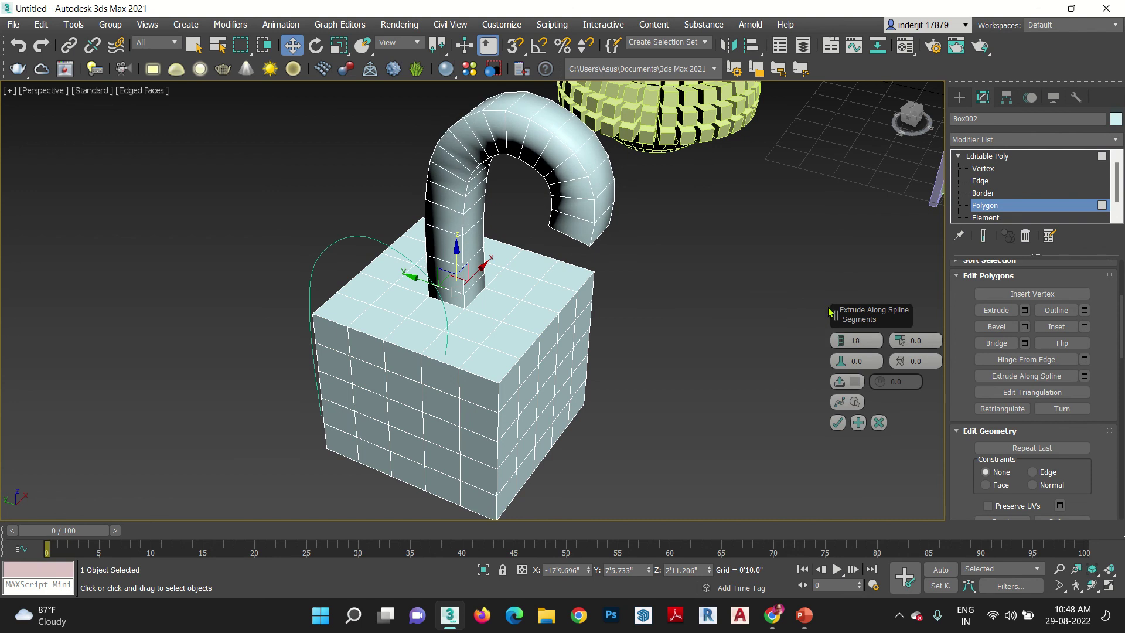
{"action": "left_click_drag", "start_coordinate": [899, 340], "coordinate": [902, 338]}
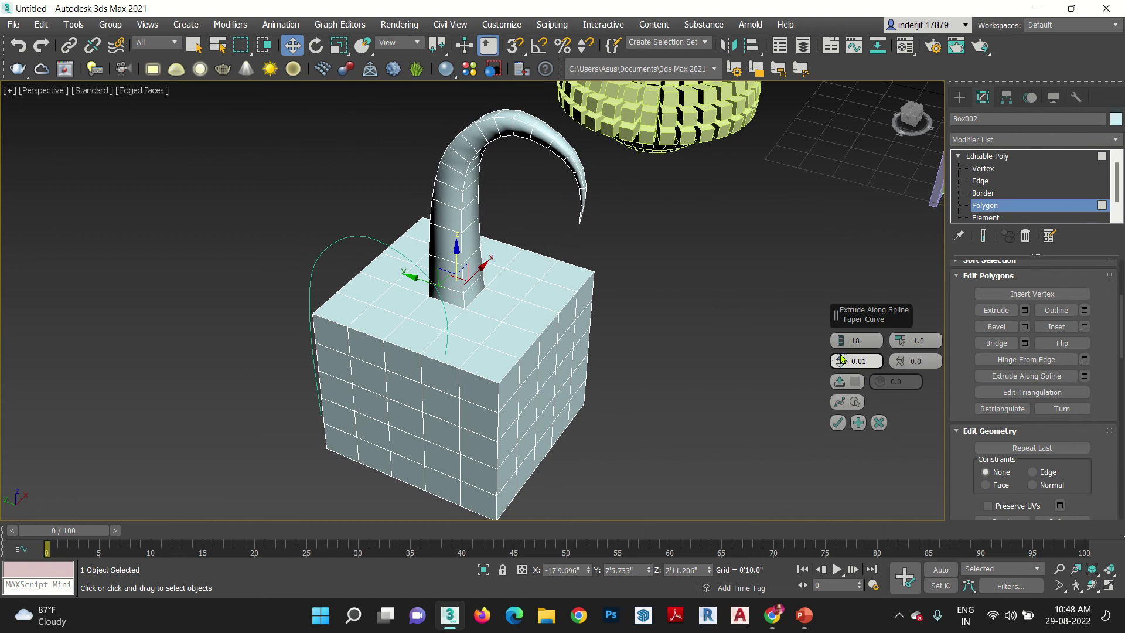
{"action": "left_click_drag", "start_coordinate": [841, 359], "coordinate": [902, 348]}
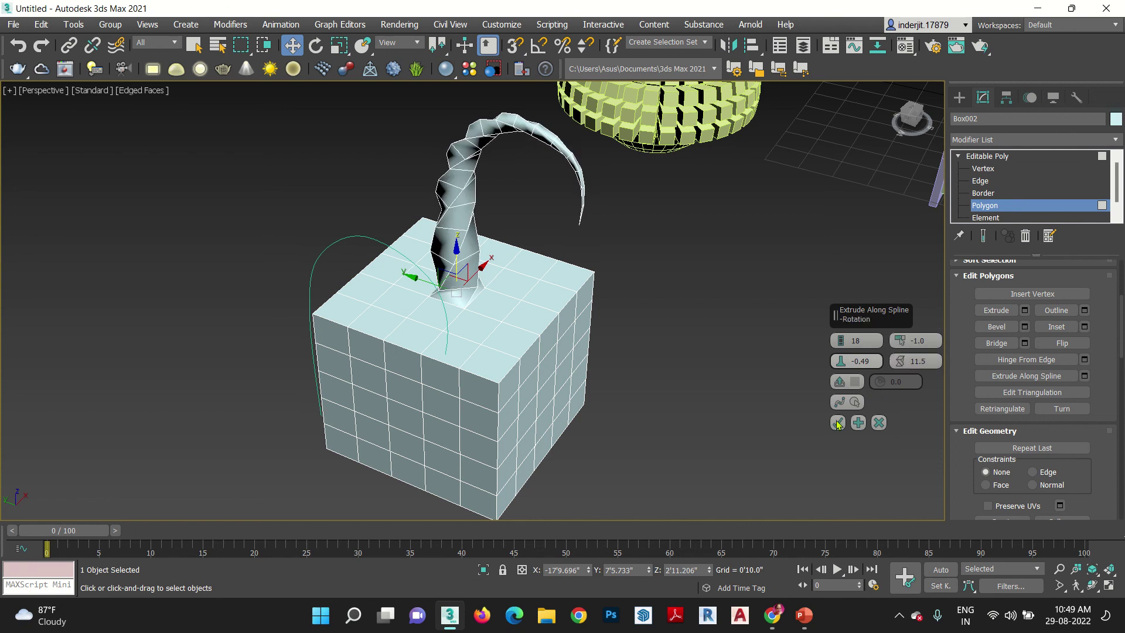
{"action": "left_click", "coordinate": [837, 422]}
{"action": "middle_click_drag", "start_coordinate": [672, 375], "coordinate": [637, 370], "text": "alt"}
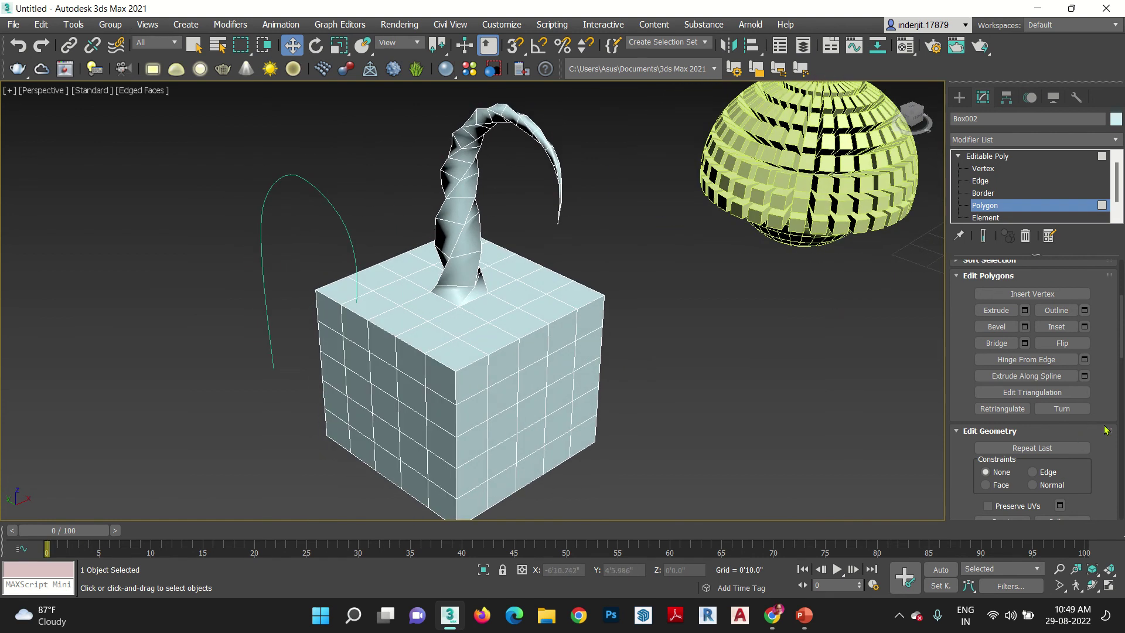
Switch the box to Element level and look through the Edit Elements, Edit Geometry and Paint Deformation options.
{"action": "left_click_drag", "start_coordinate": [1110, 397], "coordinate": [1121, 514]}
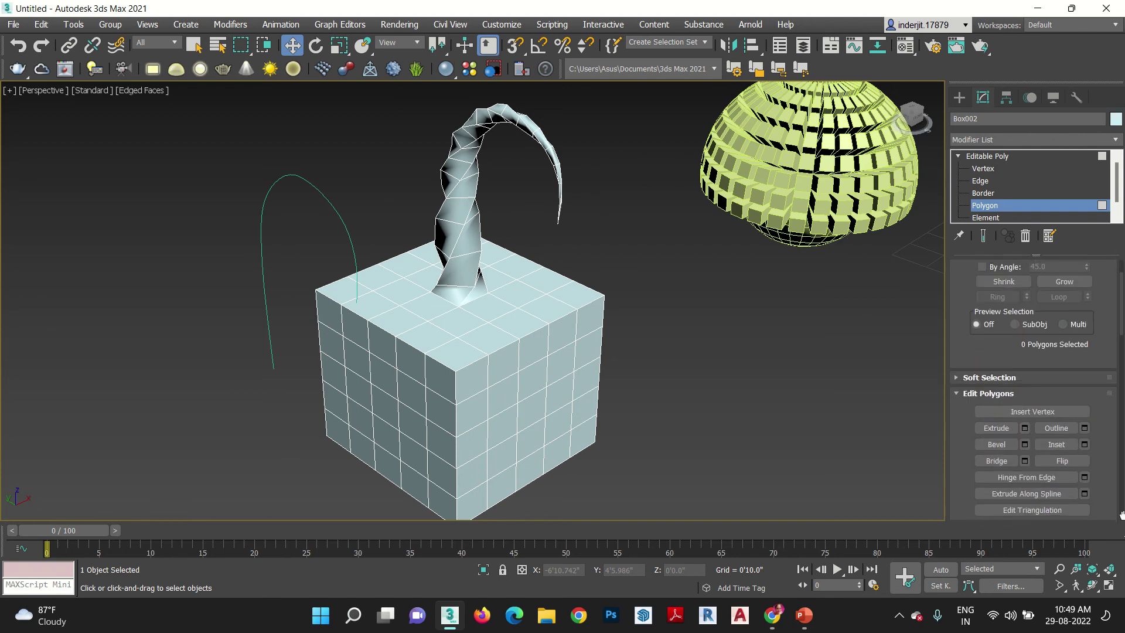
{"action": "left_click", "coordinate": [992, 218]}
{"action": "right_click", "coordinate": [994, 358]}
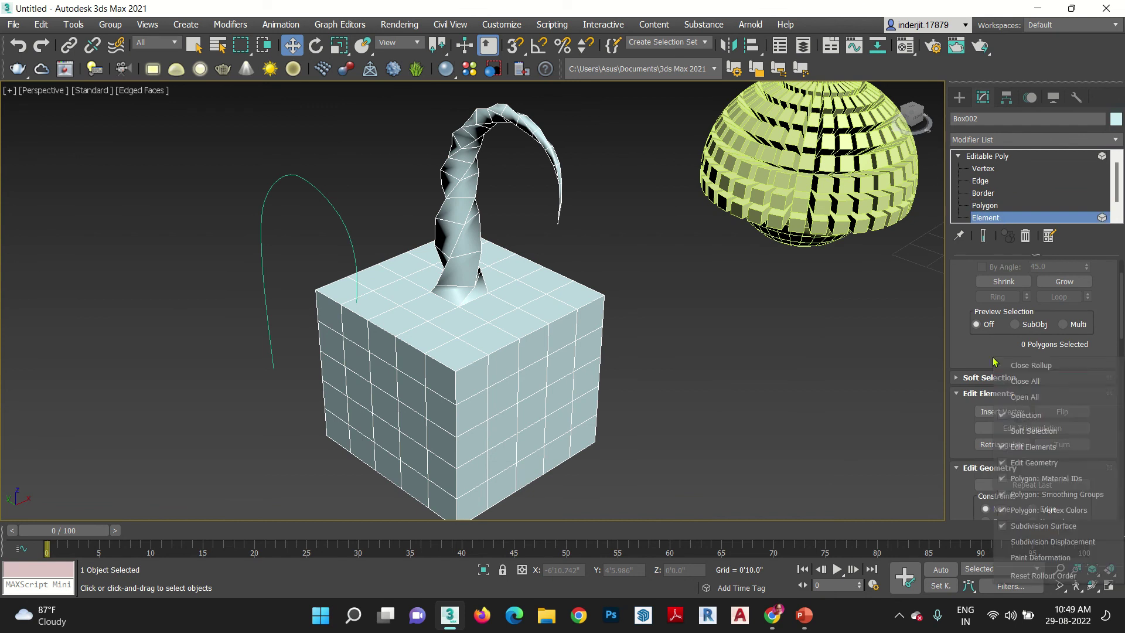
{"action": "left_click", "coordinate": [1023, 382]}
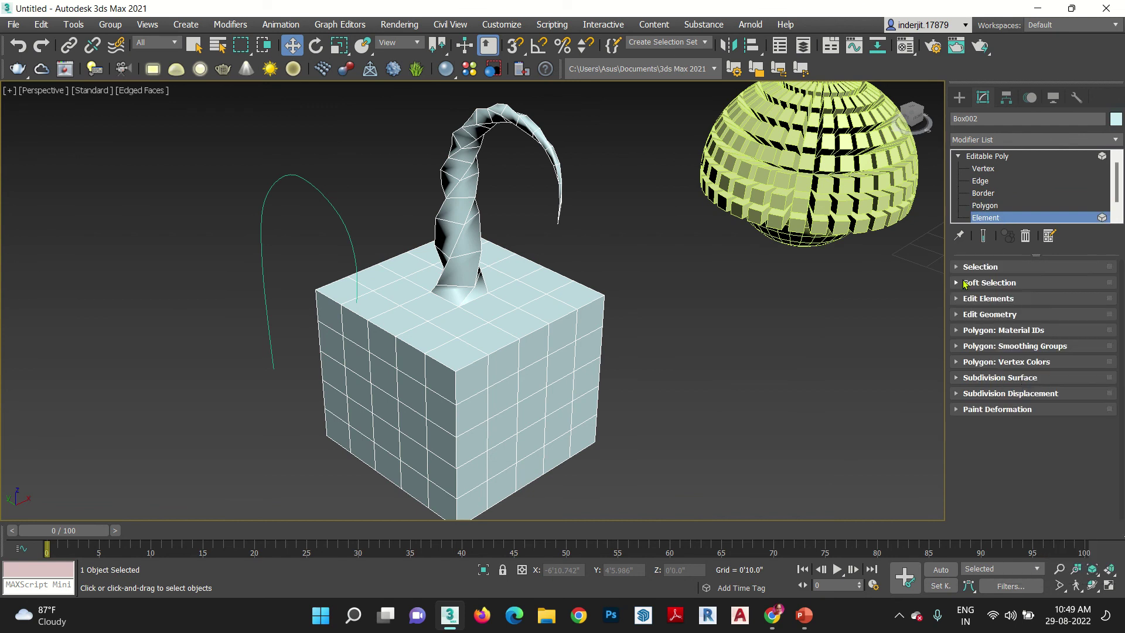
{"action": "left_click", "coordinate": [960, 298]}
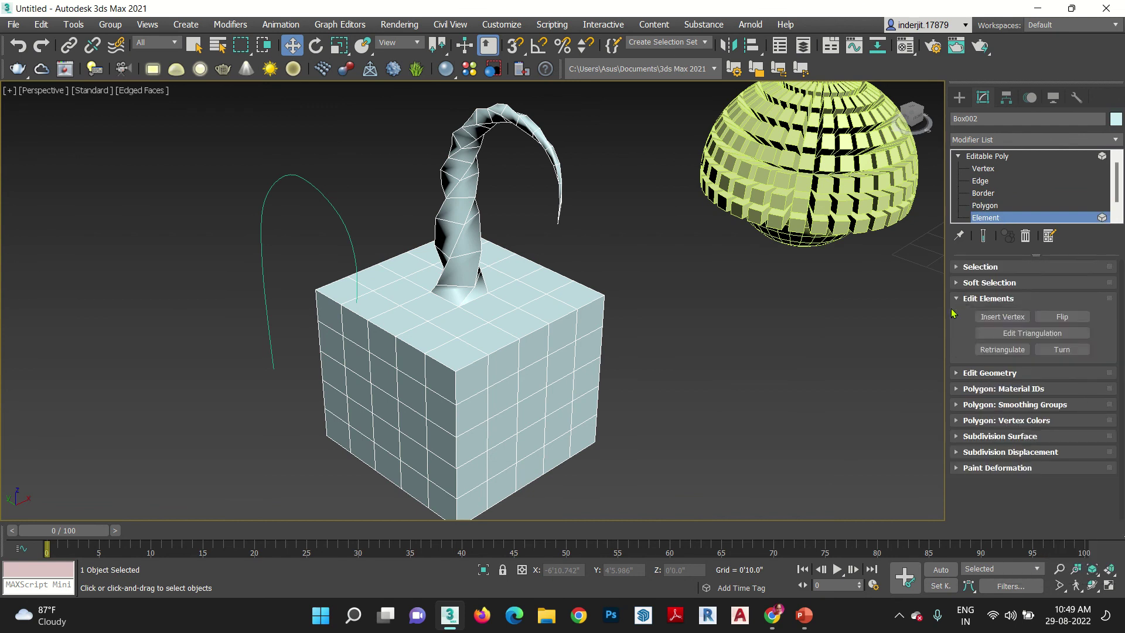
{"action": "left_click", "coordinate": [958, 300]}
{"action": "left_click", "coordinate": [958, 316]}
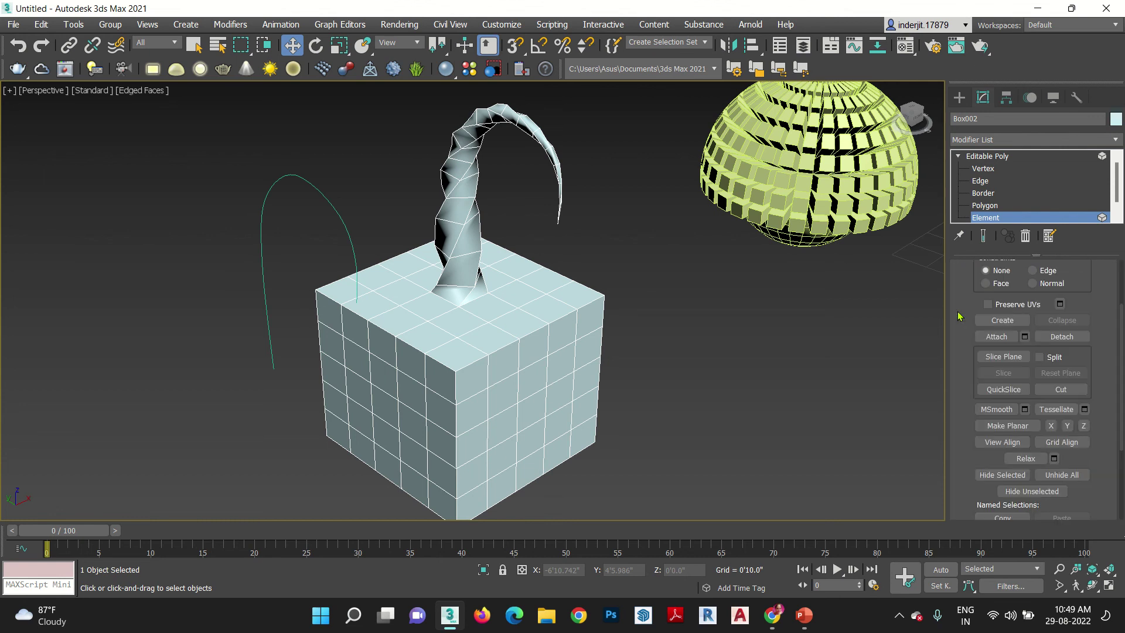
{"action": "left_click_drag", "start_coordinate": [956, 354], "coordinate": [972, 207]}
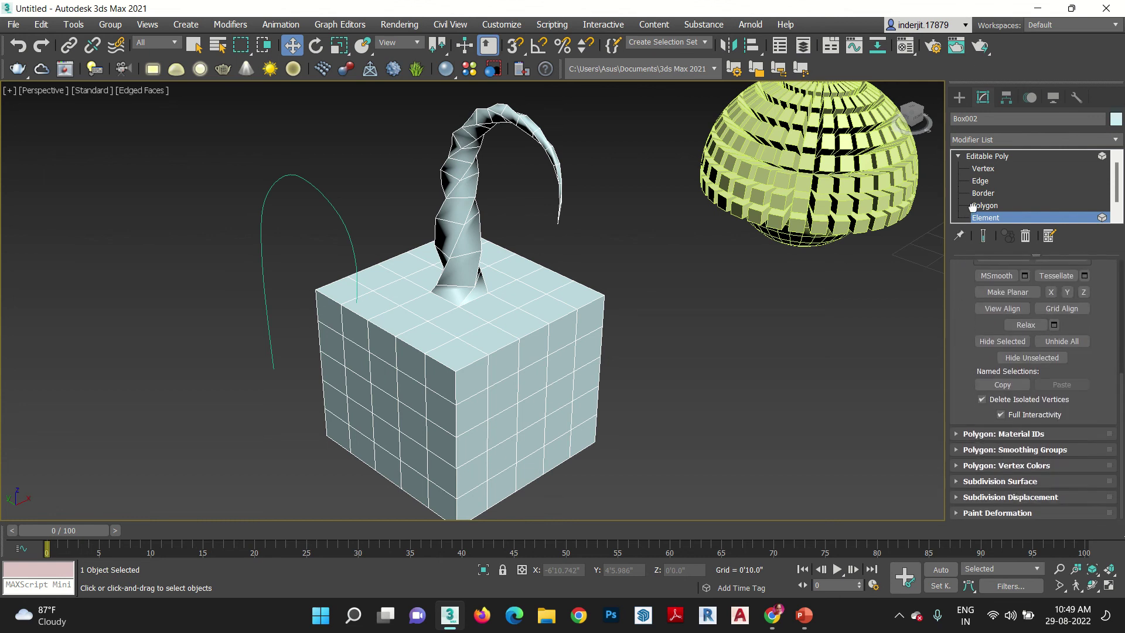
{"action": "left_click_drag", "start_coordinate": [972, 207], "coordinate": [976, 413]}
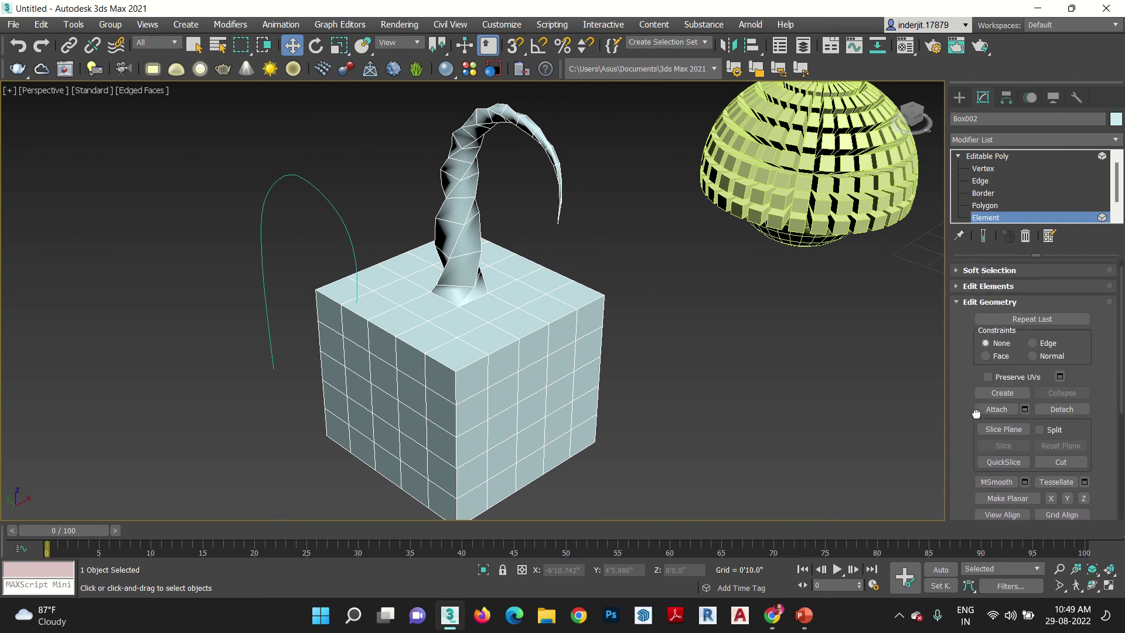
{"action": "left_click", "coordinate": [958, 304]}
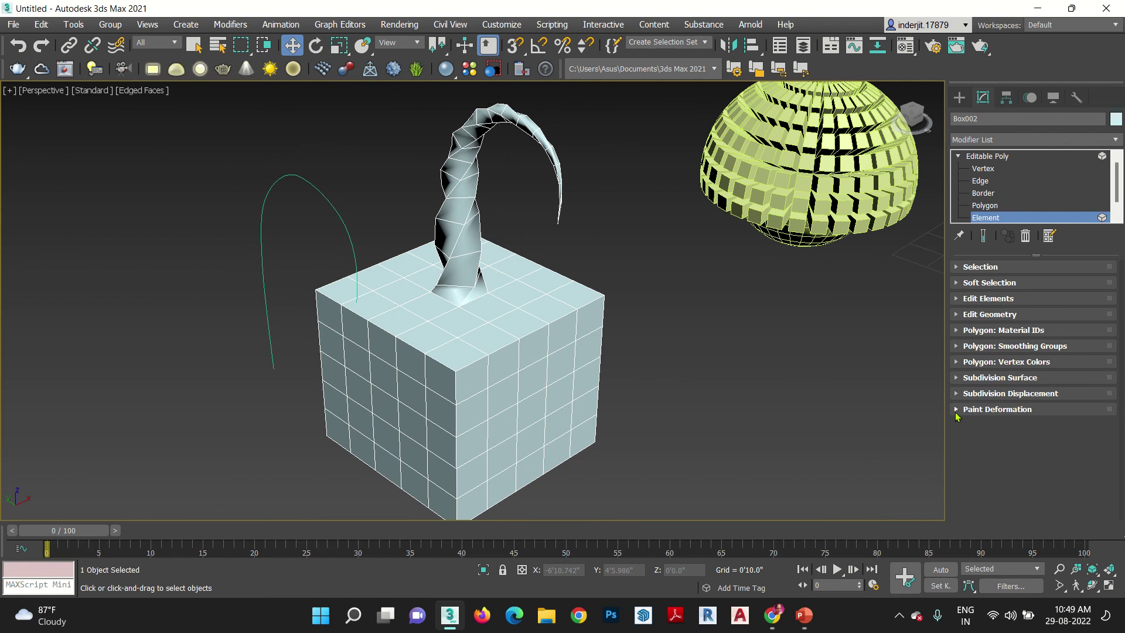
{"action": "left_click", "coordinate": [955, 410]}
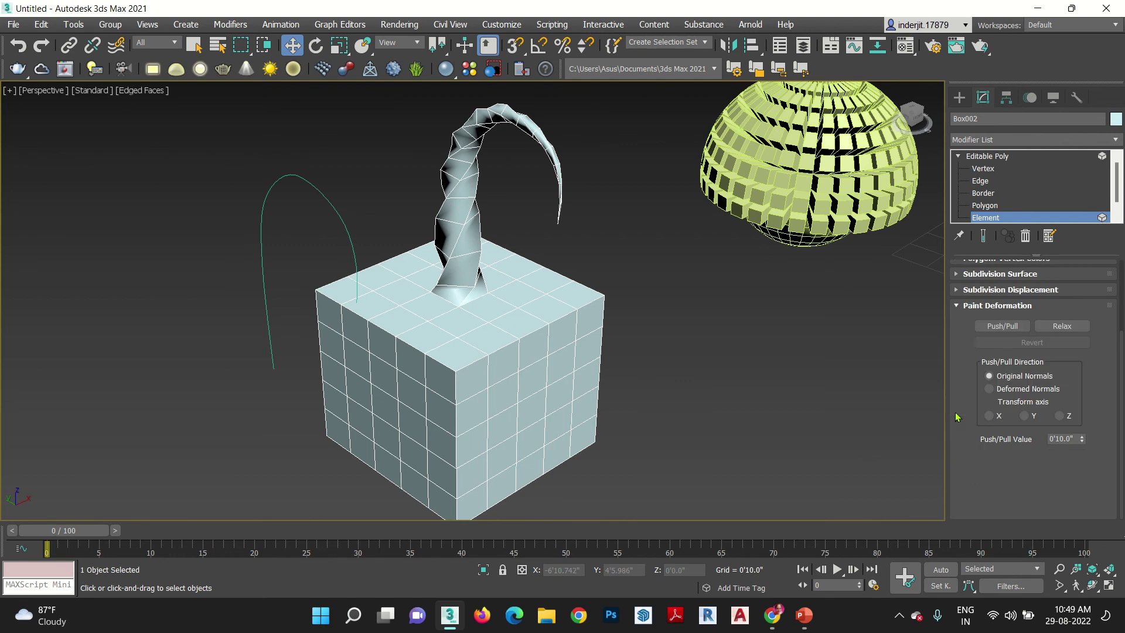
{"action": "left_click", "coordinate": [958, 306]}
Leave Element level and return to the whole box at the Editable Poly object level.
{"action": "middle_click_drag", "start_coordinate": [739, 294], "coordinate": [560, 297]}
{"action": "scroll", "coordinate": [560, 296], "scroll_direction": "down", "scroll_amount": 5}
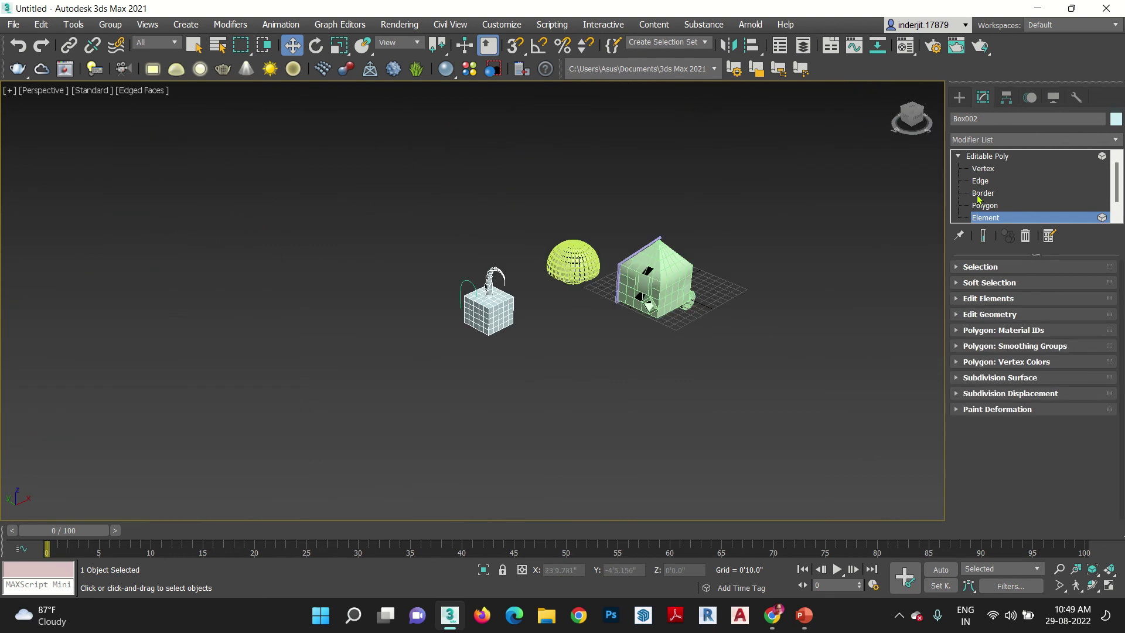
{"action": "left_click", "coordinate": [1000, 157]}
{"action": "left_click", "coordinate": [958, 157]}
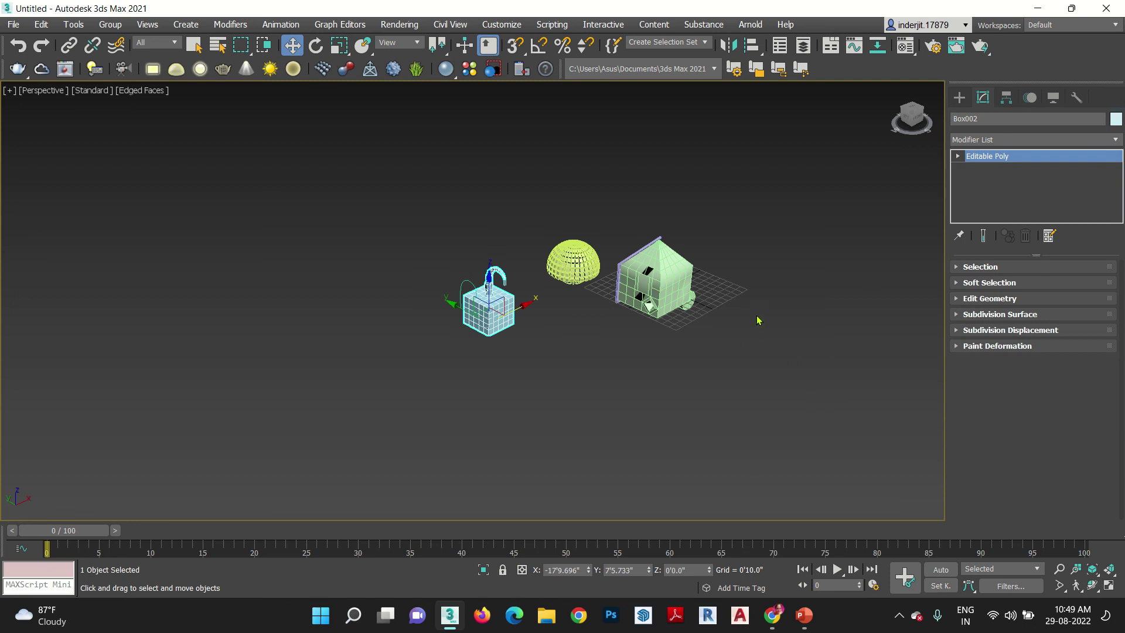
Create a standard primitive plane about 19'5" long and 24'4" wide in the empty area beside the house.
{"action": "middle_click_drag", "start_coordinate": [758, 320], "coordinate": [516, 347]}
{"action": "left_click", "coordinate": [958, 98]}
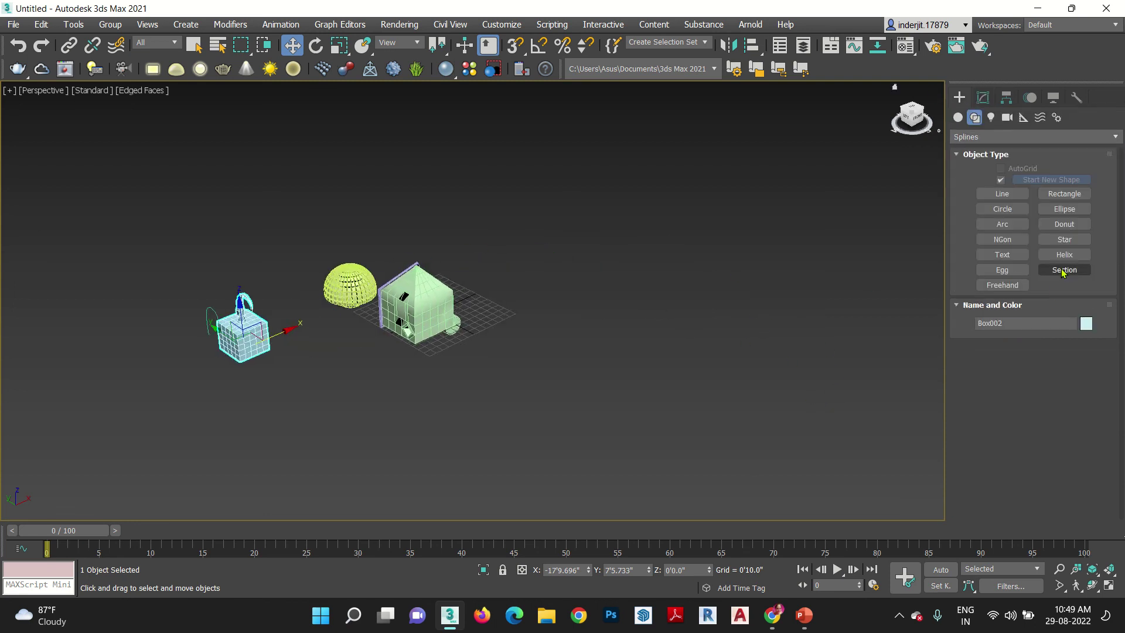
{"action": "left_click", "coordinate": [958, 117]}
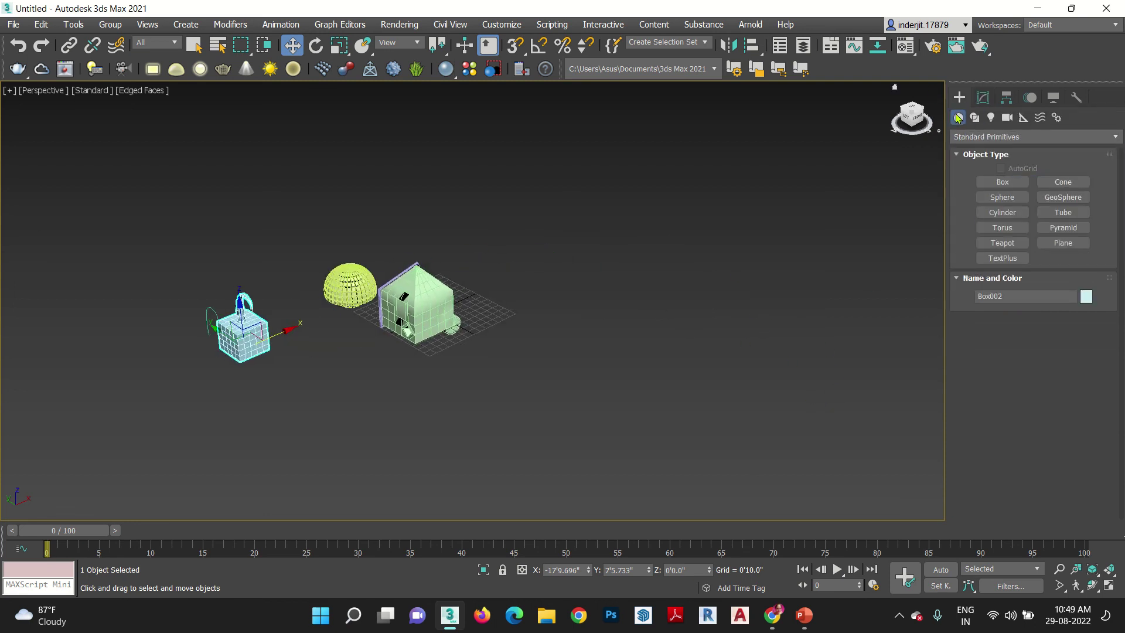
{"action": "left_click", "coordinate": [1077, 245]}
{"action": "left_click_drag", "start_coordinate": [620, 294], "coordinate": [611, 478]}
{"action": "right_click", "coordinate": [749, 290]}
{"action": "left_click", "coordinate": [983, 99]}
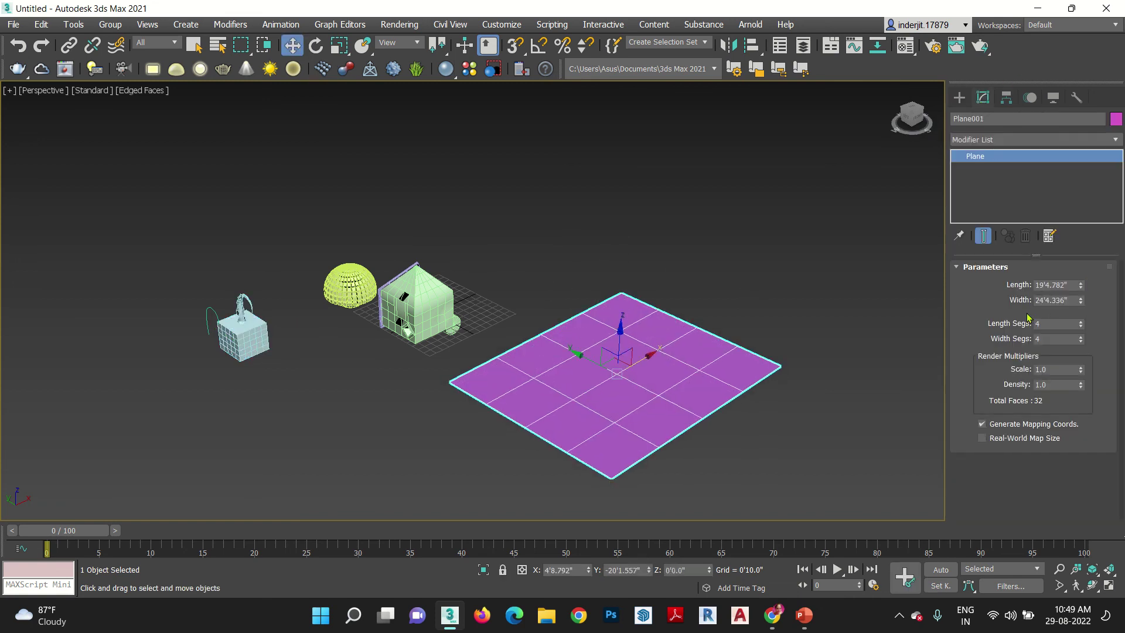
Set the plane's length and width segments to 20.
{"action": "left_click", "coordinate": [1048, 324]}
{"action": "type", "text": "20"}
{"action": "key", "text": "Tab"}
{"action": "type", "text": "2"}
{"action": "key", "text": "Return"}
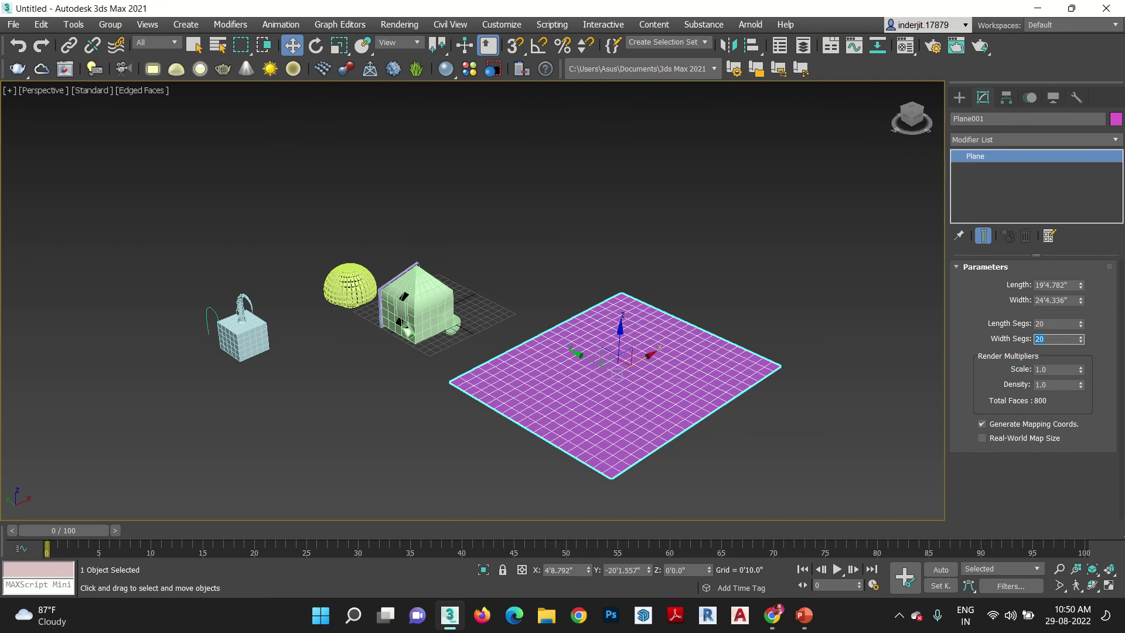
Set the plane's length and width segments to 50.
{"action": "left_click", "coordinate": [1054, 324]}
{"action": "type", "text": "50"}
{"action": "key", "text": "Tab"}
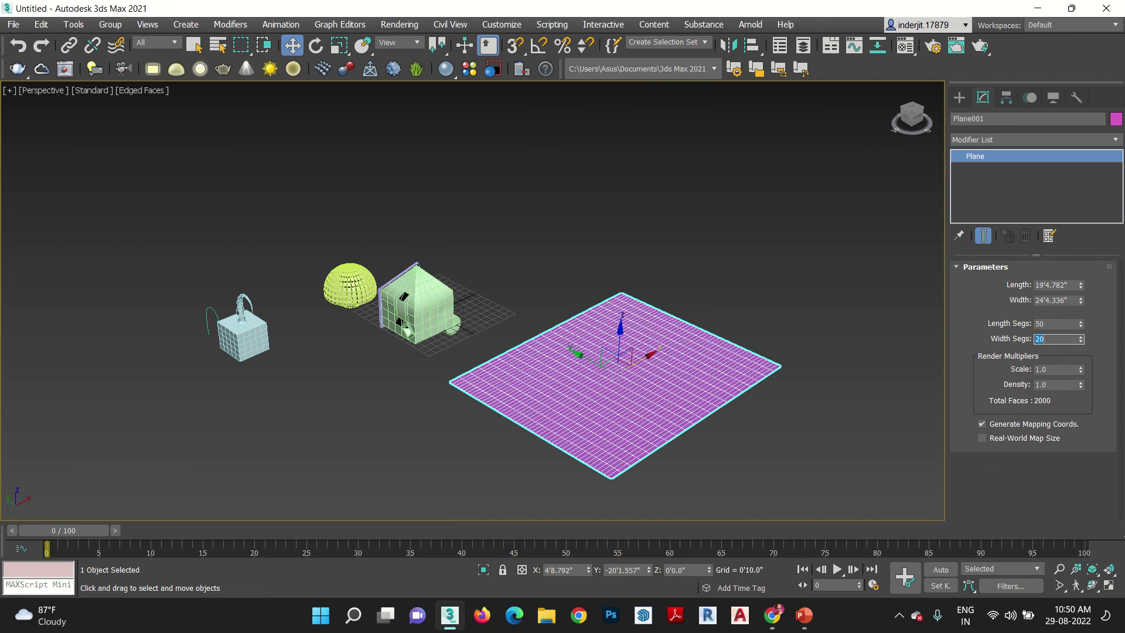
{"action": "key", "text": "Return"}
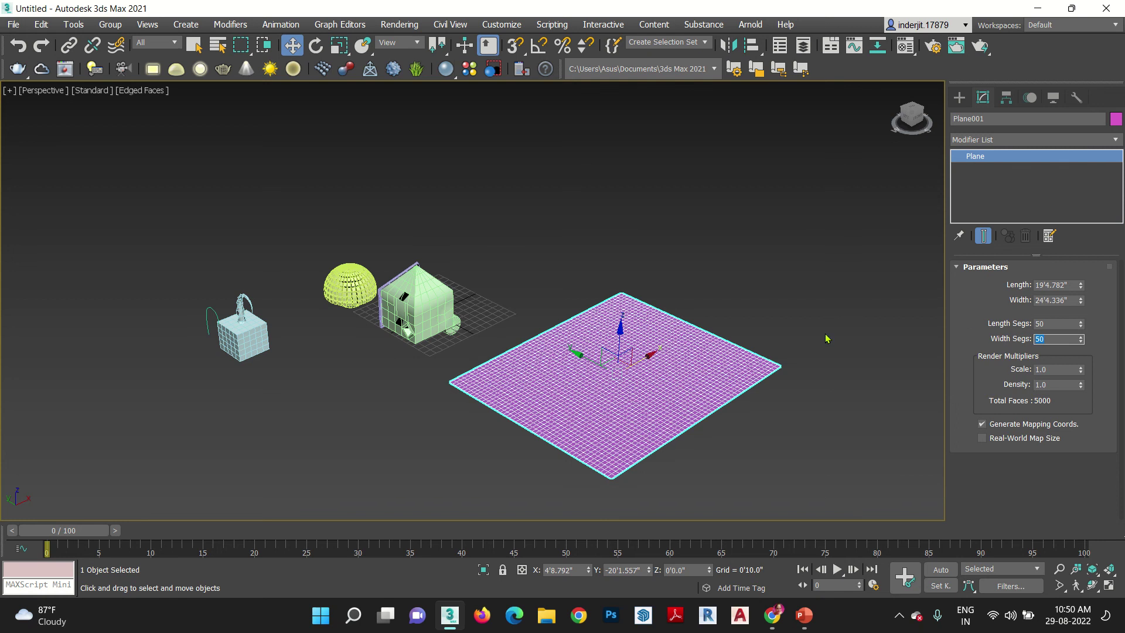
Convert the plane to Editable Poly and select its whole surface at Element level.
{"action": "right_click", "coordinate": [661, 360]}
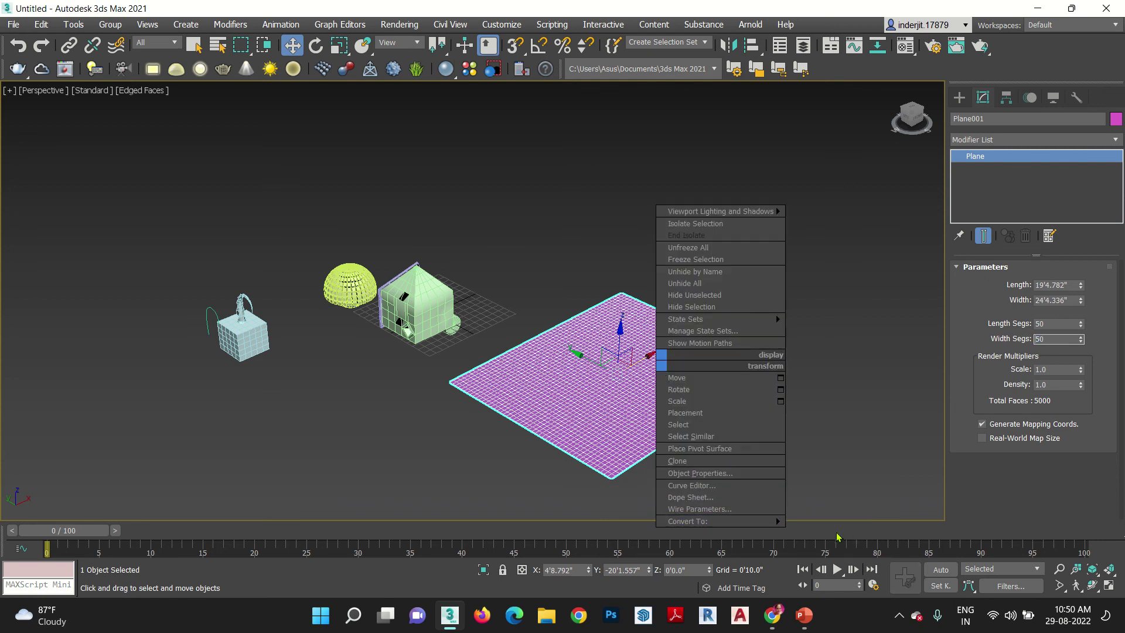
{"action": "left_click", "coordinate": [832, 533]}
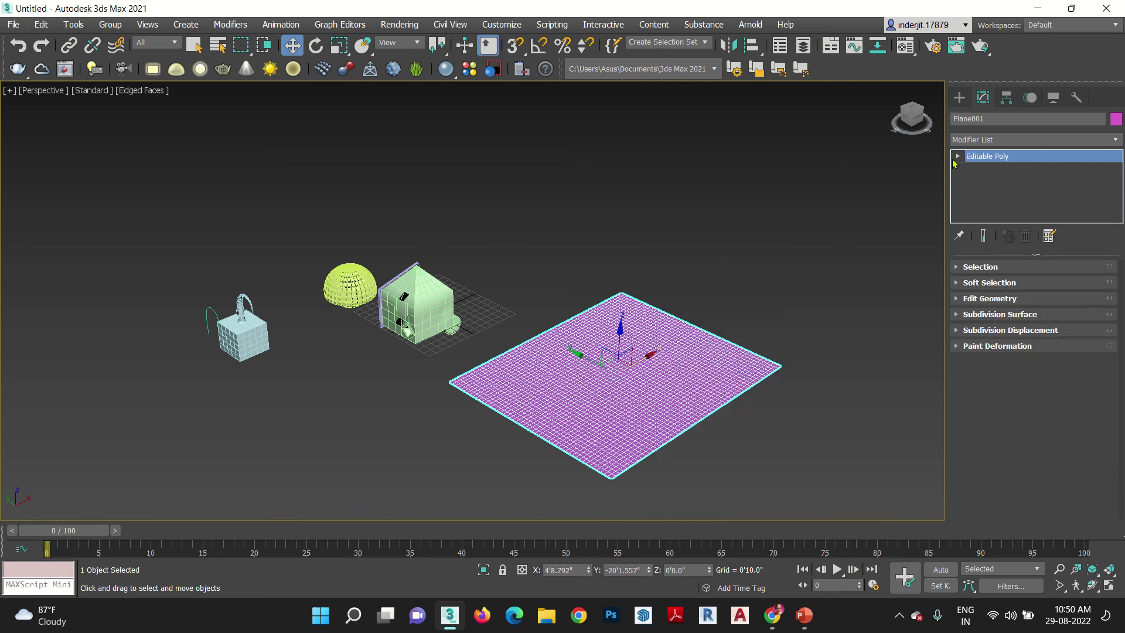
{"action": "left_click", "coordinate": [957, 157]}
{"action": "left_click", "coordinate": [984, 218]}
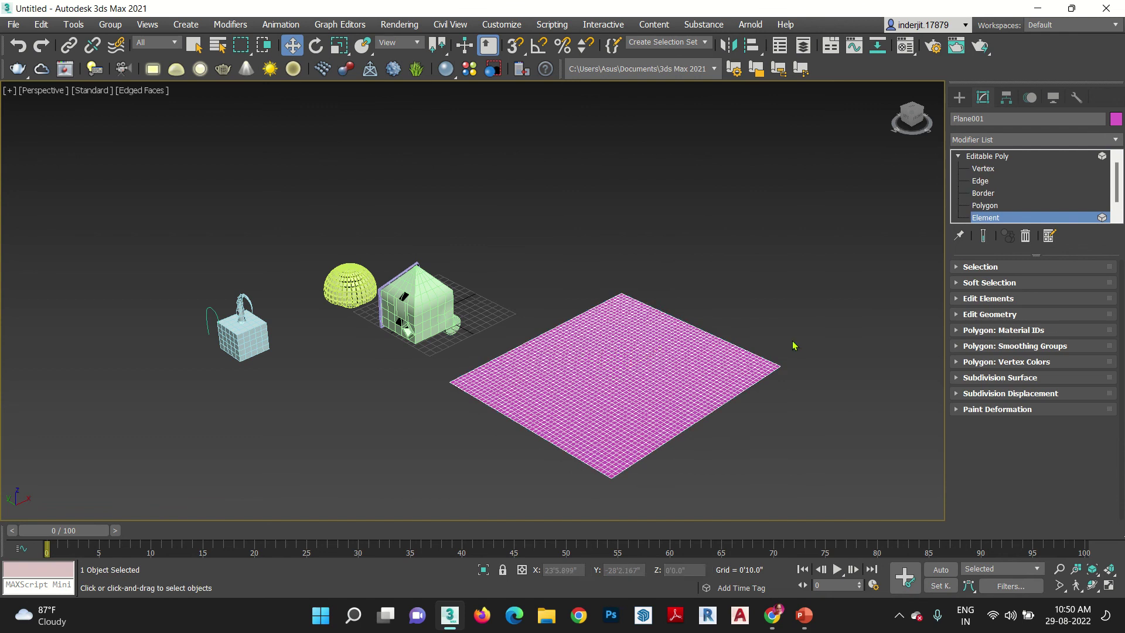
{"action": "left_click", "coordinate": [733, 367]}
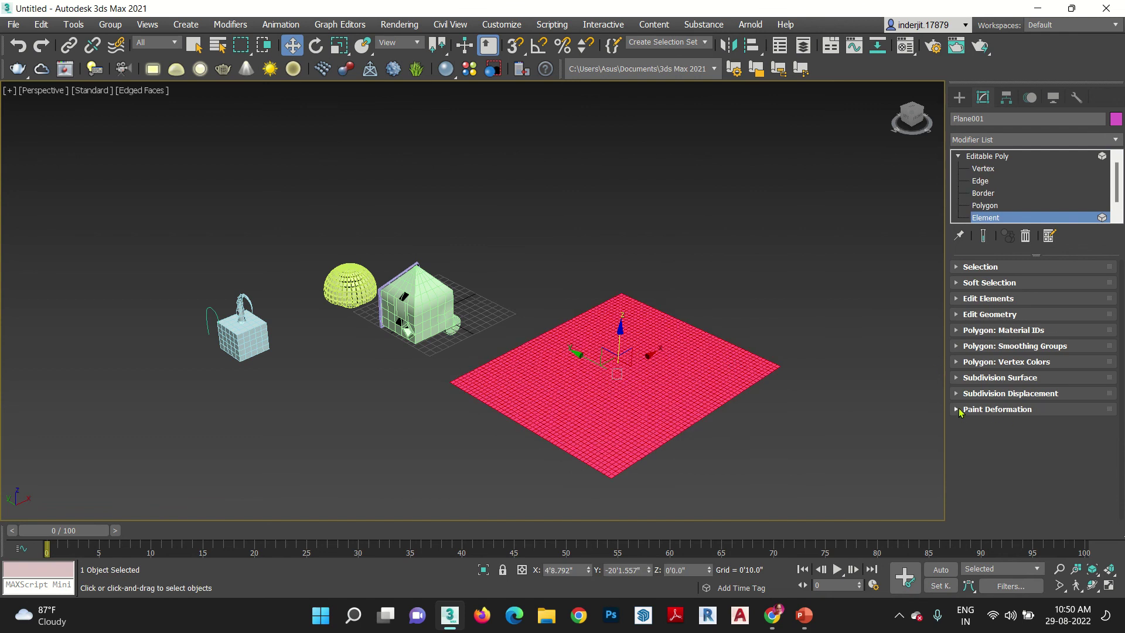
Paint raised ridges on the plane with Paint Deformation Push/Pull, using push/pull value 0'10.0" and brush size 1'8.0", with the selection shading reduced to edges.
{"action": "left_click", "coordinate": [959, 410]}
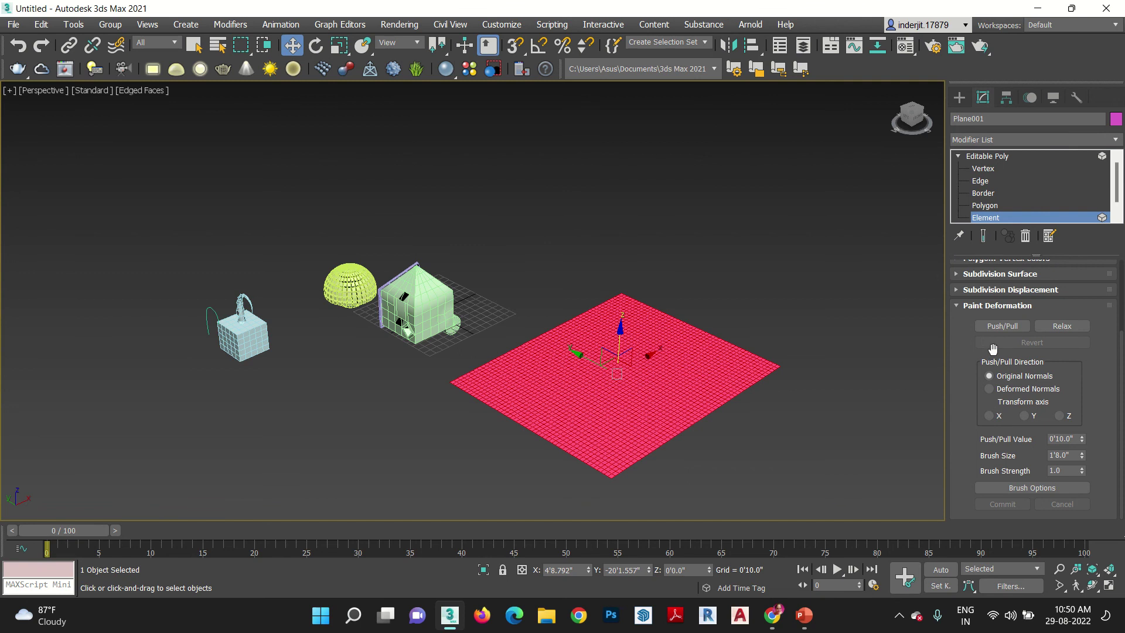
{"action": "left_click", "coordinate": [1003, 329]}
{"action": "scroll", "coordinate": [625, 406], "scroll_direction": "up", "scroll_amount": 5}
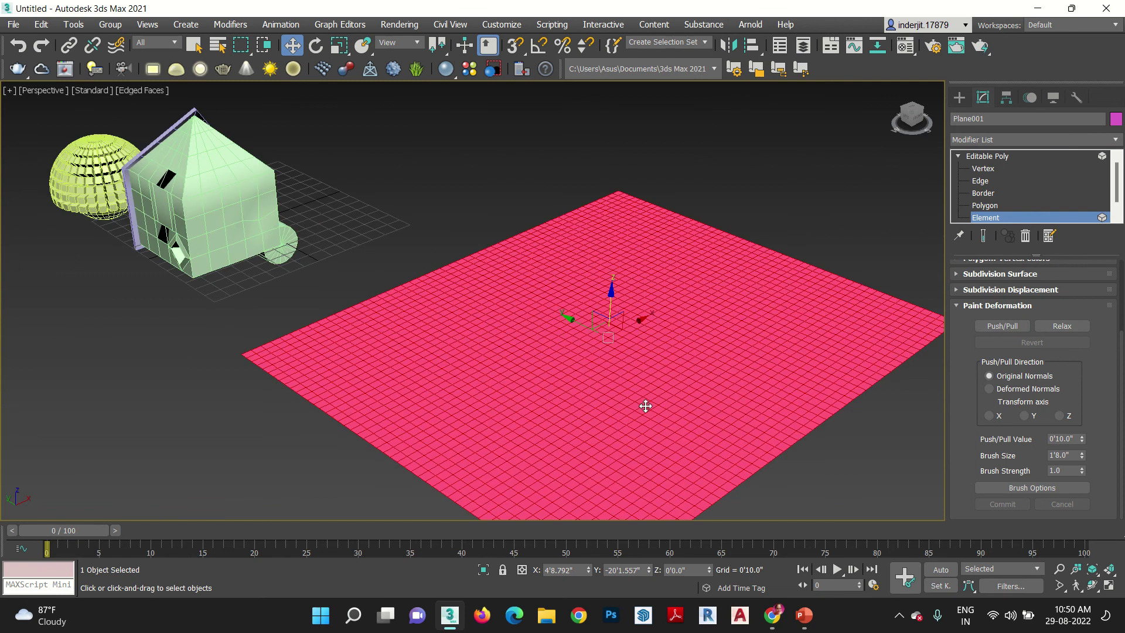
{"action": "left_click", "coordinate": [1016, 329]}
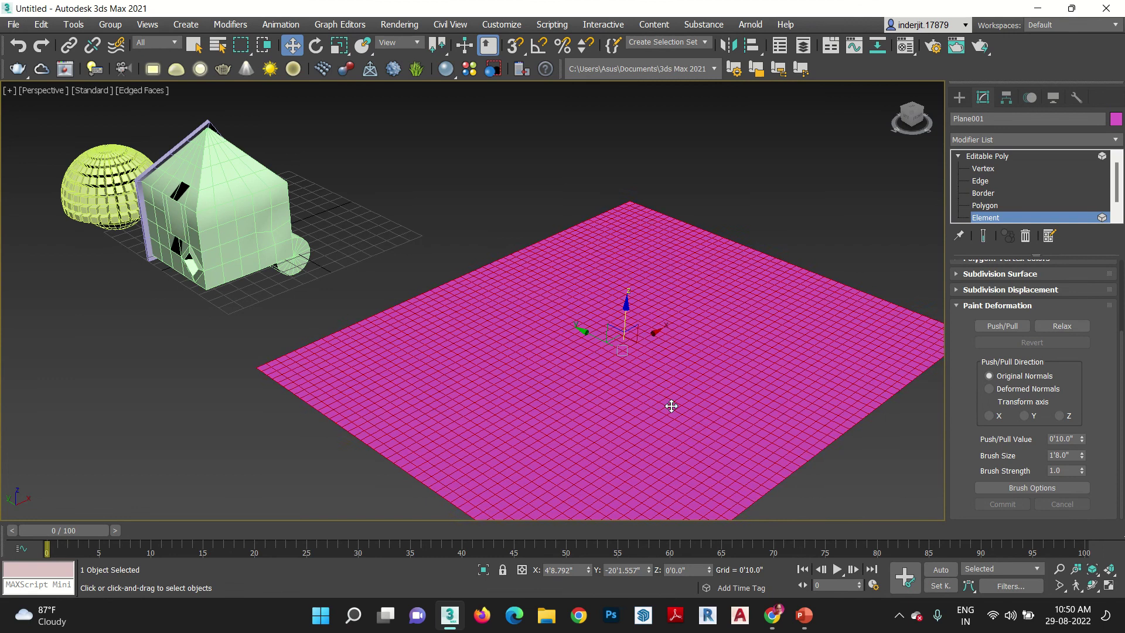
{"action": "left_click", "coordinate": [671, 406]}
{"action": "key", "text": "F2"}
{"action": "left_click", "coordinate": [1009, 329]}
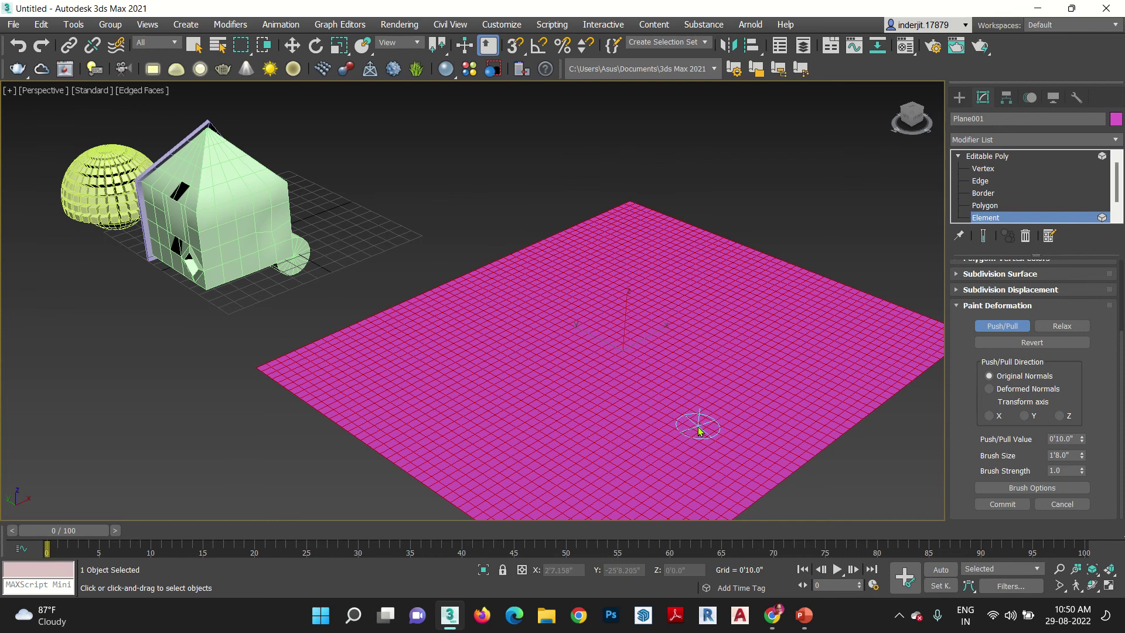
{"action": "mouse_move", "coordinate": [698, 430]}
{"action": "left_mouse_down"}
{"action": "mouse_move", "coordinate": [790, 387]}
{"action": "mouse_move", "coordinate": [749, 352]}
{"action": "mouse_move", "coordinate": [738, 311]}
{"action": "mouse_move", "coordinate": [828, 310]}
{"action": "mouse_move", "coordinate": [849, 390]}
{"action": "left_mouse_up"}
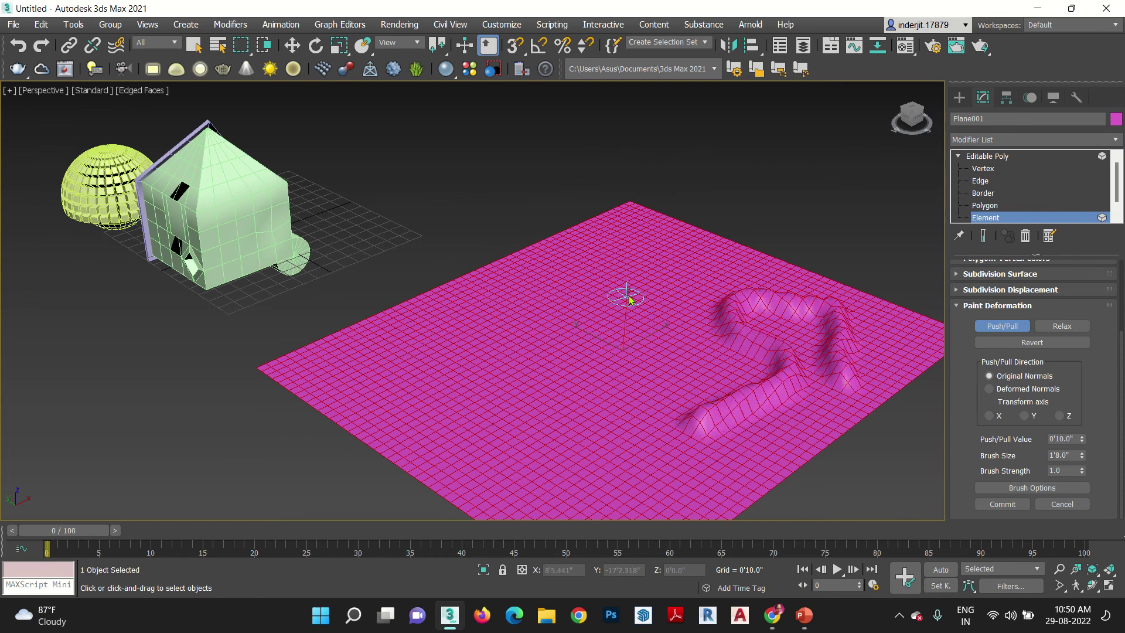
{"action": "mouse_move", "coordinate": [629, 300]}
{"action": "left_mouse_down"}
{"action": "mouse_move", "coordinate": [612, 307]}
{"action": "mouse_move", "coordinate": [602, 346]}
{"action": "mouse_move", "coordinate": [625, 370]}
{"action": "left_mouse_up"}
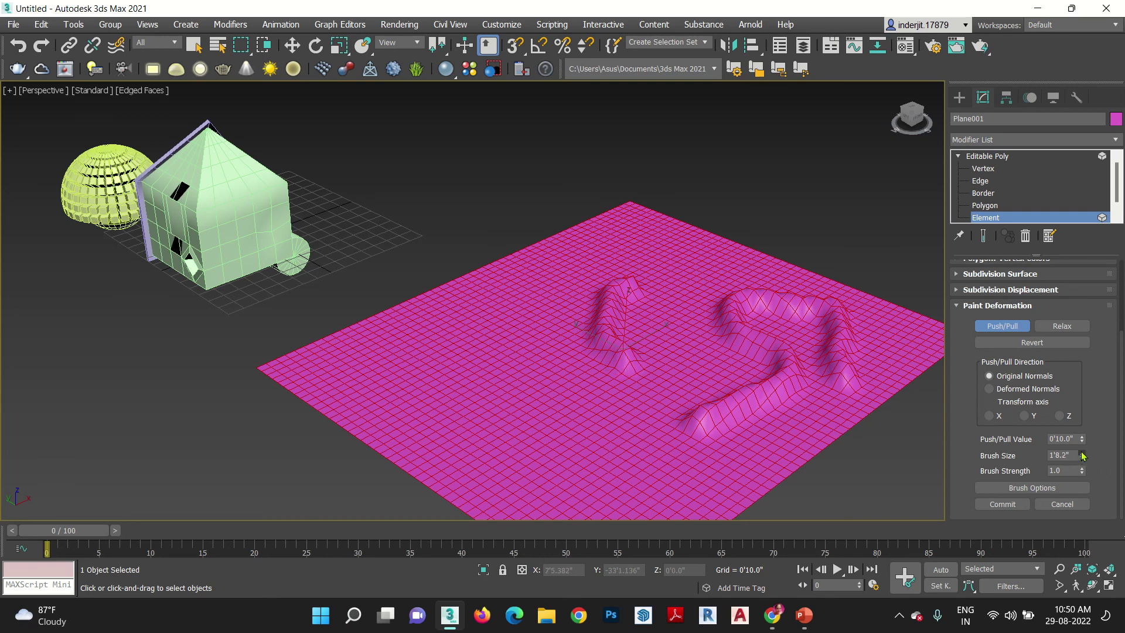
Paint and commit more terrain hills across the plane, using brush size 2'5.2" and raising the push/pull value to 1'3.3".
{"action": "left_click_drag", "start_coordinate": [1083, 456], "coordinate": [1084, 420]}
{"action": "mouse_move", "coordinate": [495, 302]}
{"action": "left_mouse_down"}
{"action": "mouse_move", "coordinate": [485, 324]}
{"action": "mouse_move", "coordinate": [445, 345]}
{"action": "mouse_move", "coordinate": [466, 381]}
{"action": "left_mouse_up"}
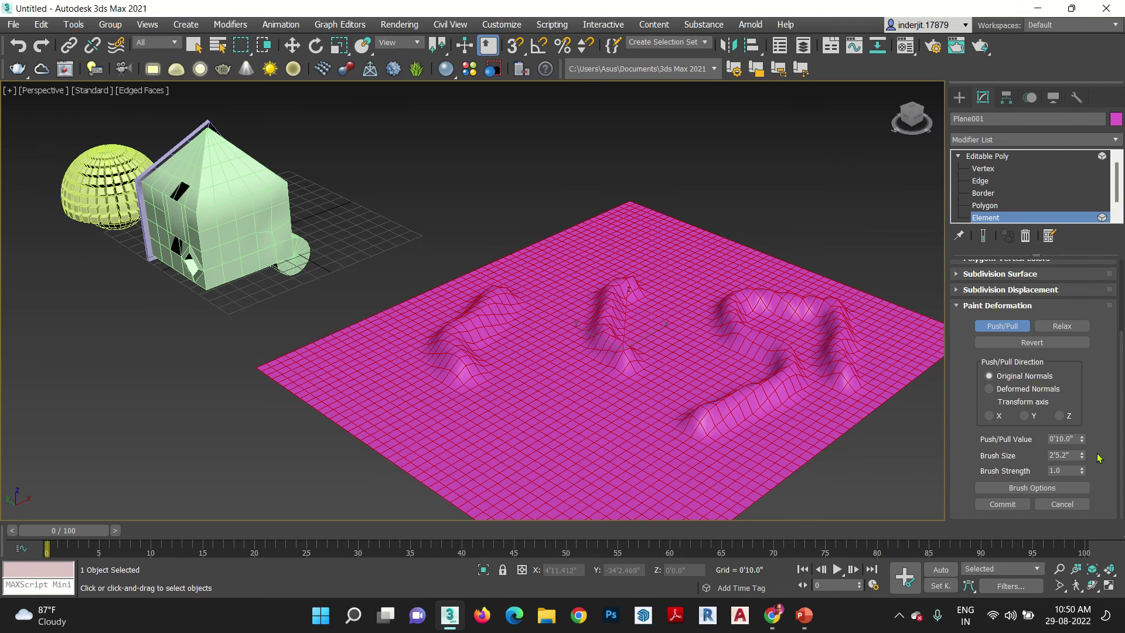
{"action": "left_click_drag", "start_coordinate": [1083, 440], "coordinate": [1085, 399]}
{"action": "mouse_move", "coordinate": [528, 356]}
{"action": "left_mouse_down"}
{"action": "mouse_move", "coordinate": [514, 381]}
{"action": "mouse_move", "coordinate": [535, 415]}
{"action": "mouse_move", "coordinate": [592, 452]}
{"action": "mouse_move", "coordinate": [706, 454]}
{"action": "mouse_move", "coordinate": [745, 431]}
{"action": "mouse_move", "coordinate": [722, 375]}
{"action": "mouse_move", "coordinate": [673, 323]}
{"action": "mouse_move", "coordinate": [656, 249]}
{"action": "mouse_move", "coordinate": [613, 288]}
{"action": "mouse_move", "coordinate": [645, 332]}
{"action": "mouse_move", "coordinate": [627, 376]}
{"action": "left_mouse_up"}
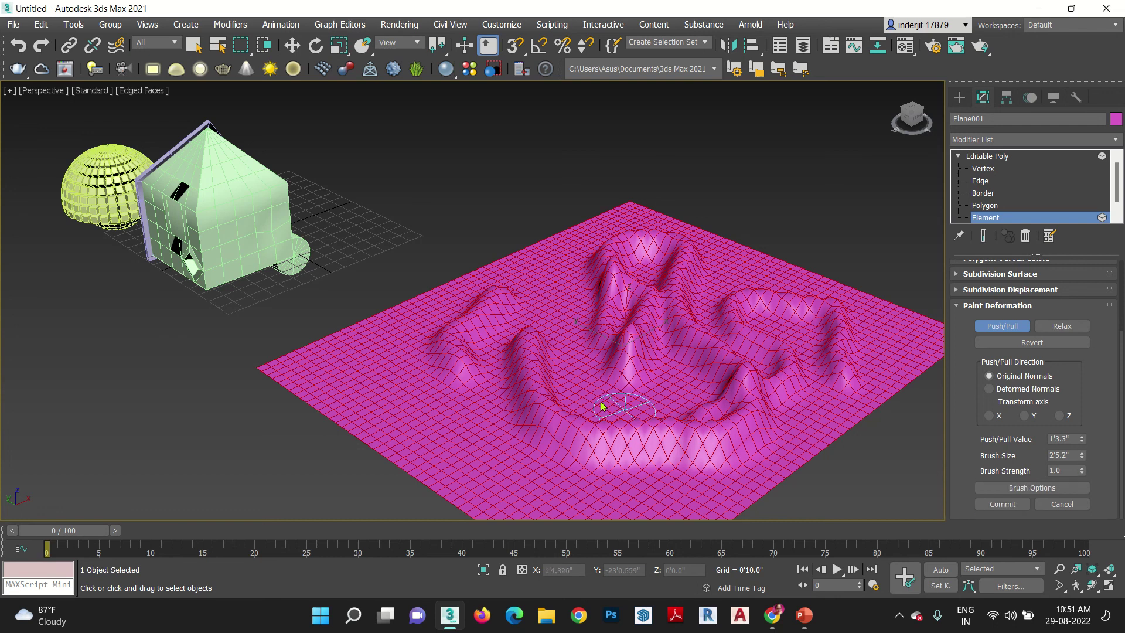
{"action": "mouse_move", "coordinate": [600, 404]}
{"action": "left_mouse_down"}
{"action": "mouse_move", "coordinate": [554, 364]}
{"action": "mouse_move", "coordinate": [455, 348]}
{"action": "mouse_move", "coordinate": [371, 381]}
{"action": "mouse_move", "coordinate": [521, 480]}
{"action": "mouse_move", "coordinate": [770, 470]}
{"action": "mouse_move", "coordinate": [879, 369]}
{"action": "mouse_move", "coordinate": [876, 335]}
{"action": "mouse_move", "coordinate": [701, 277]}
{"action": "left_mouse_up"}
{"action": "left_click", "coordinate": [994, 511]}
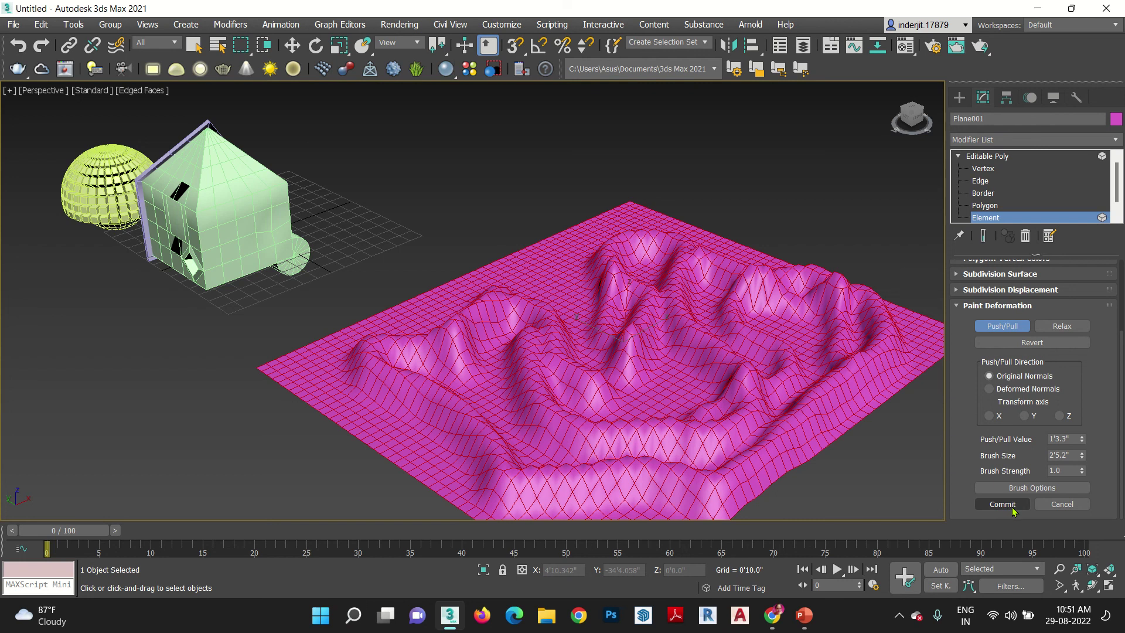
{"action": "left_click", "coordinate": [1012, 507]}
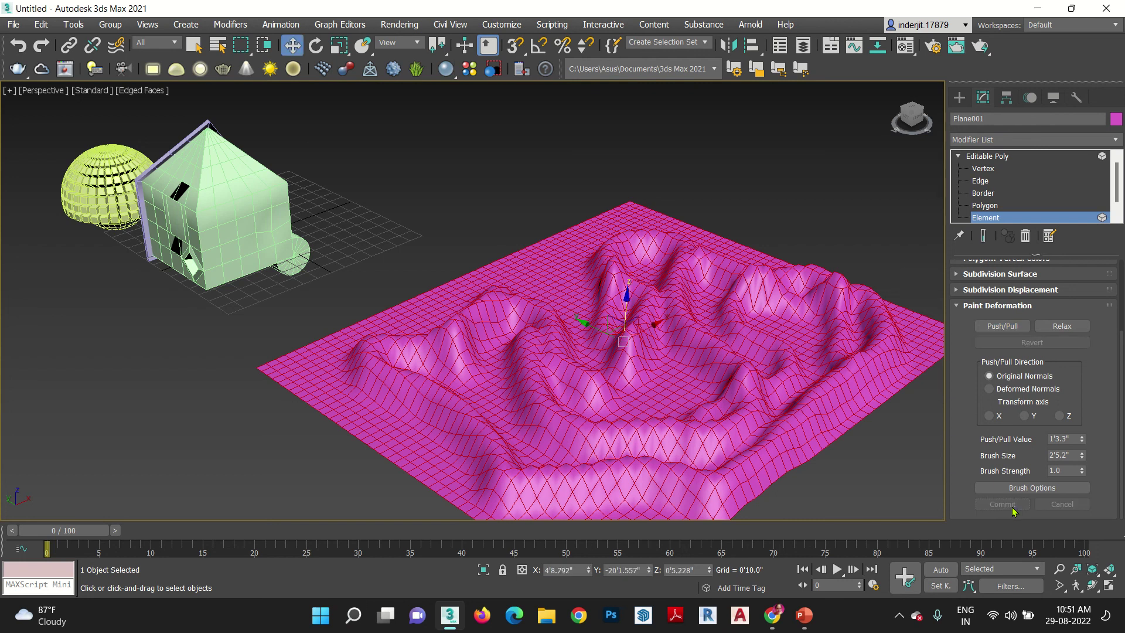
Deselect the terrain element and turn off edged faces to inspect the sculpted surface's smooth shading.
{"action": "left_click", "coordinate": [856, 446]}
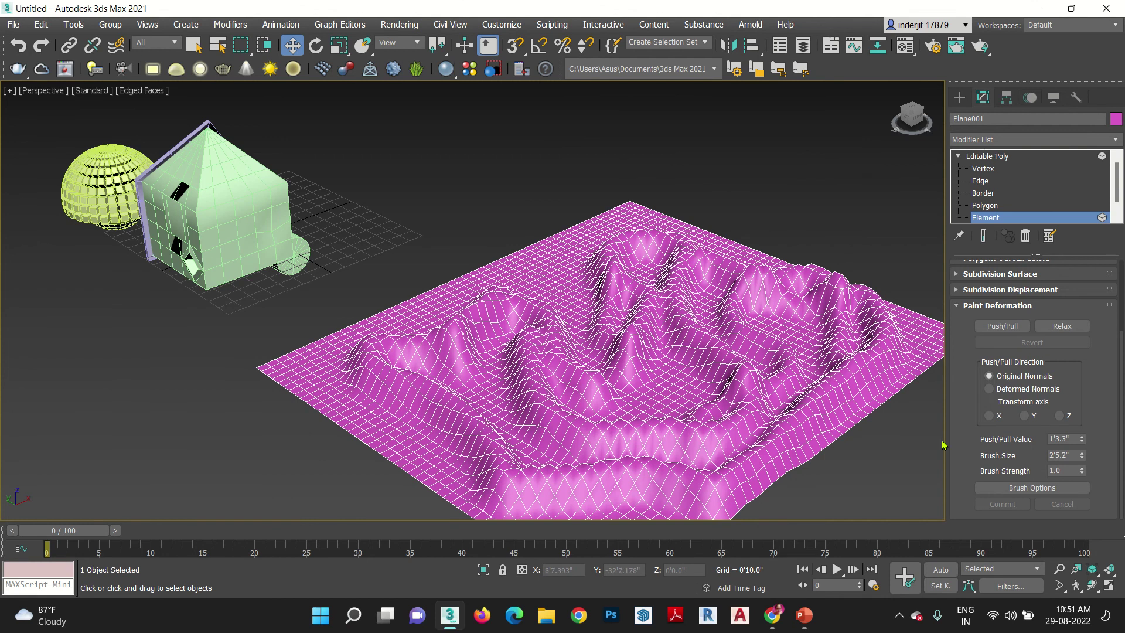
{"action": "key", "text": "F4"}
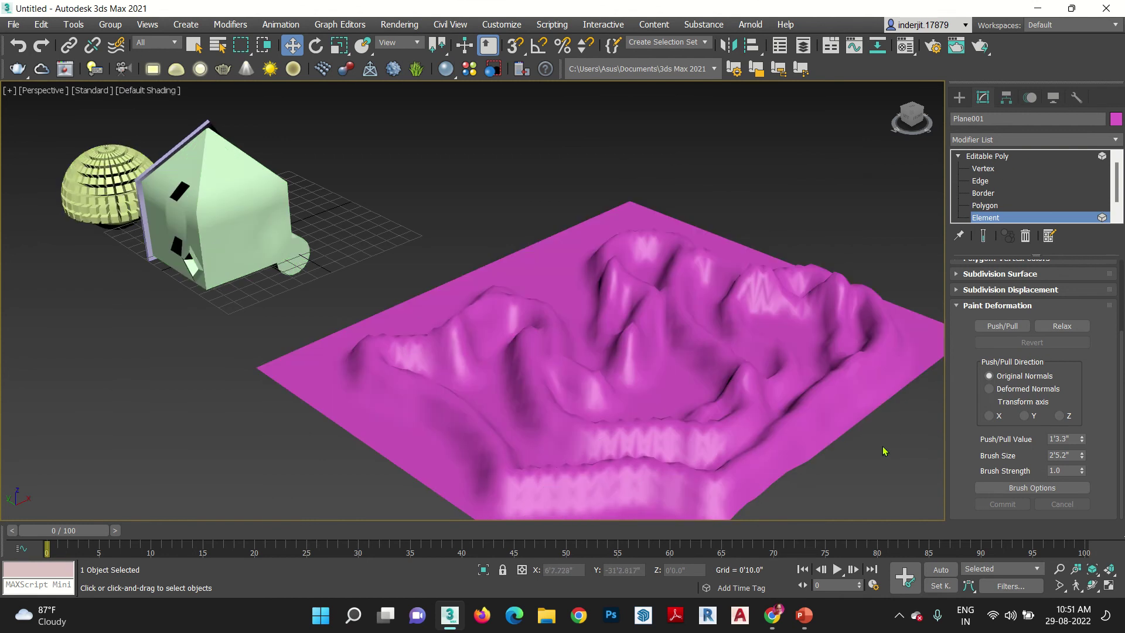
{"action": "middle_click_drag", "start_coordinate": [773, 444], "coordinate": [781, 398], "text": "alt"}
Leave Element level, then delete the terrain plane and the house from the scene.
{"action": "left_click", "coordinate": [986, 156]}
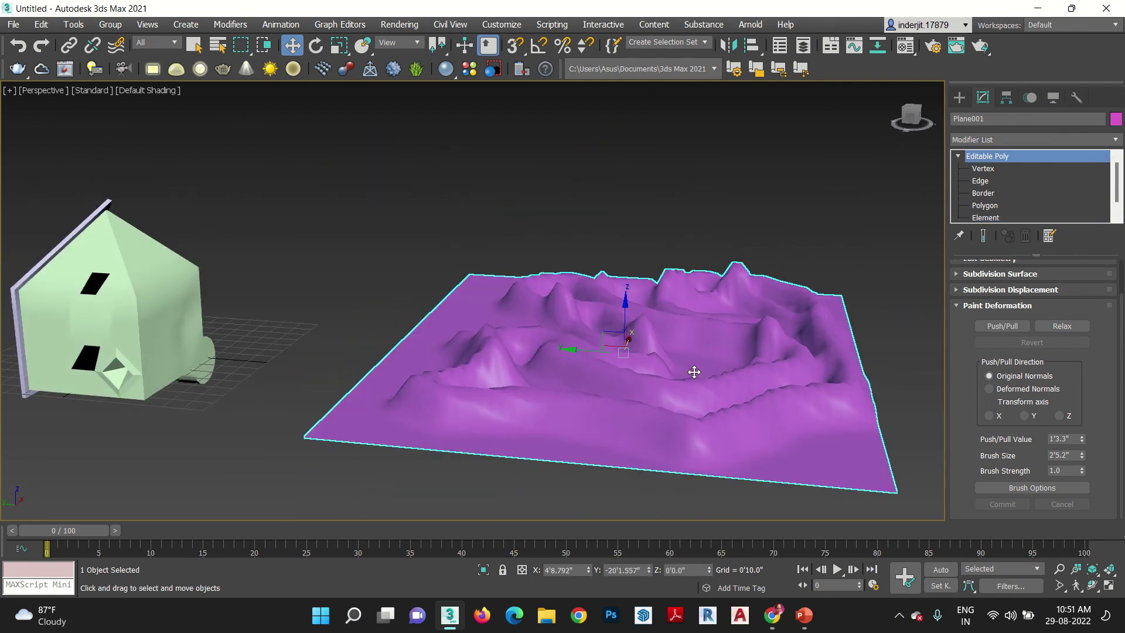
{"action": "key", "text": "Delete"}
{"action": "middle_click_drag", "start_coordinate": [492, 457], "coordinate": [528, 375], "text": "alt"}
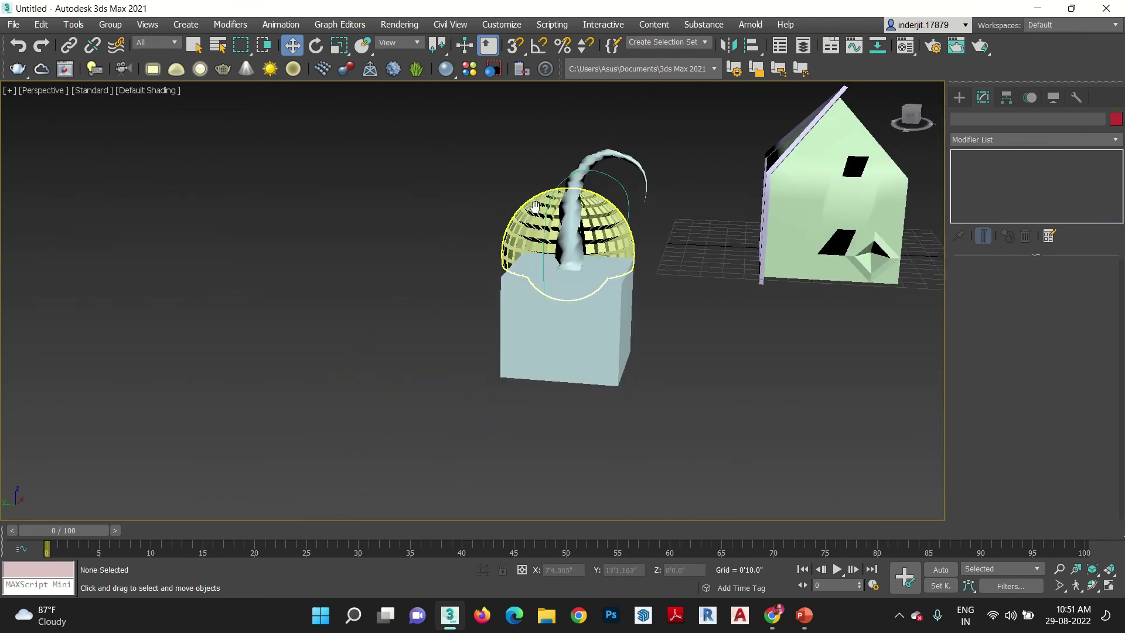
{"action": "left_click", "coordinate": [548, 360]}
{"action": "middle_click_drag", "start_coordinate": [718, 359], "coordinate": [457, 443], "text": "alt"}
{"action": "left_click_drag", "start_coordinate": [748, 402], "coordinate": [616, 225]}
{"action": "key", "text": "Delete"}
Delete the remaining frame shape, the lattice dome and the arched path line, keeping only the box.
{"action": "left_click", "coordinate": [572, 264]}
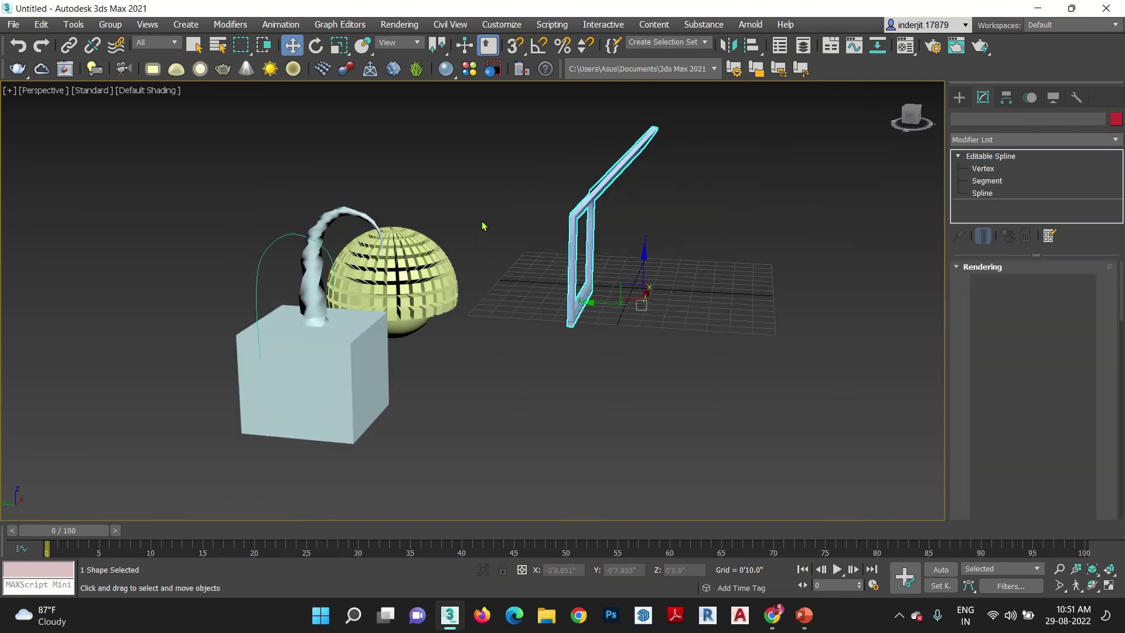
{"action": "key", "text": "Delete"}
{"action": "left_click", "coordinate": [410, 272]}
{"action": "key", "text": "Delete"}
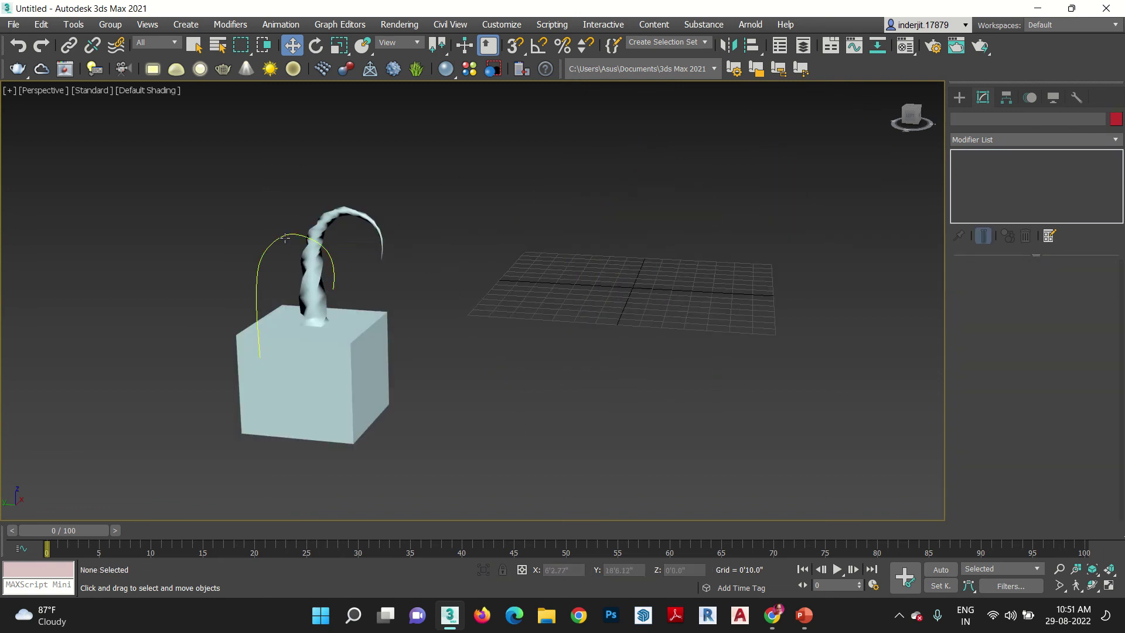
{"action": "left_click", "coordinate": [258, 293]}
{"action": "key", "text": "Delete"}
Select the box with its edged faces displayed and pick its entire mesh at Element level.
{"action": "left_click", "coordinate": [331, 391]}
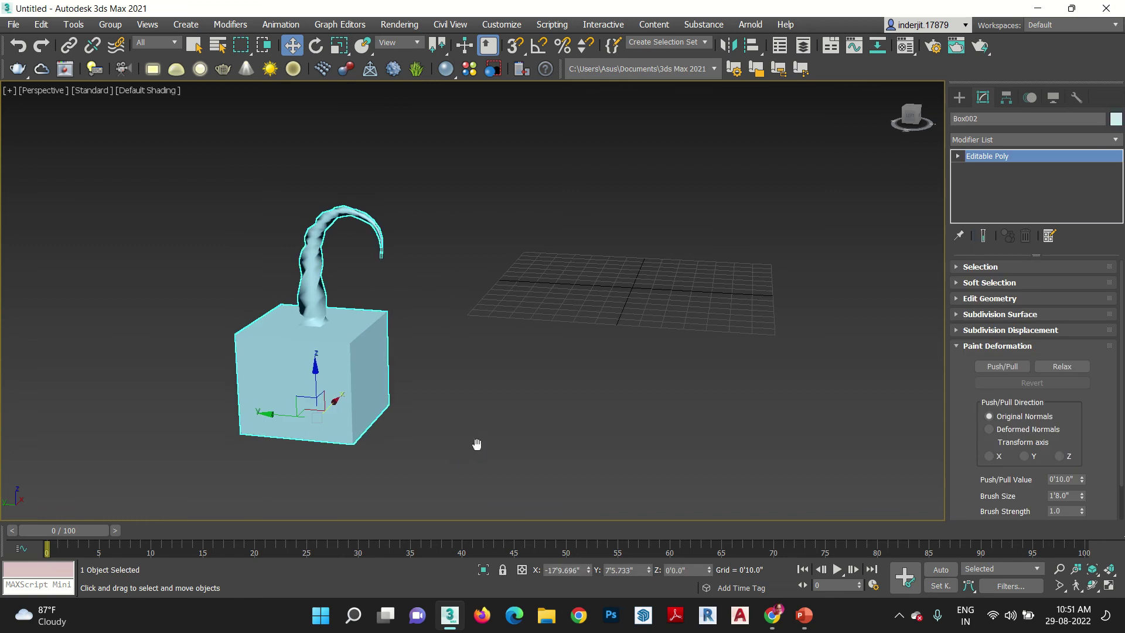
{"action": "mouse_move", "coordinate": [477, 452]}
{"action": "middle_mouse_down"}
{"action": "mouse_move", "coordinate": [492, 440]}
{"action": "mouse_move", "coordinate": [491, 475]}
{"action": "mouse_move", "coordinate": [437, 475]}
{"action": "middle_mouse_up"}
{"action": "key", "text": "F4"}
{"action": "scroll", "coordinate": [477, 417], "scroll_direction": "up", "scroll_amount": 4}
{"action": "middle_click_drag", "start_coordinate": [519, 454], "coordinate": [543, 472]}
{"action": "left_click", "coordinate": [957, 156]}
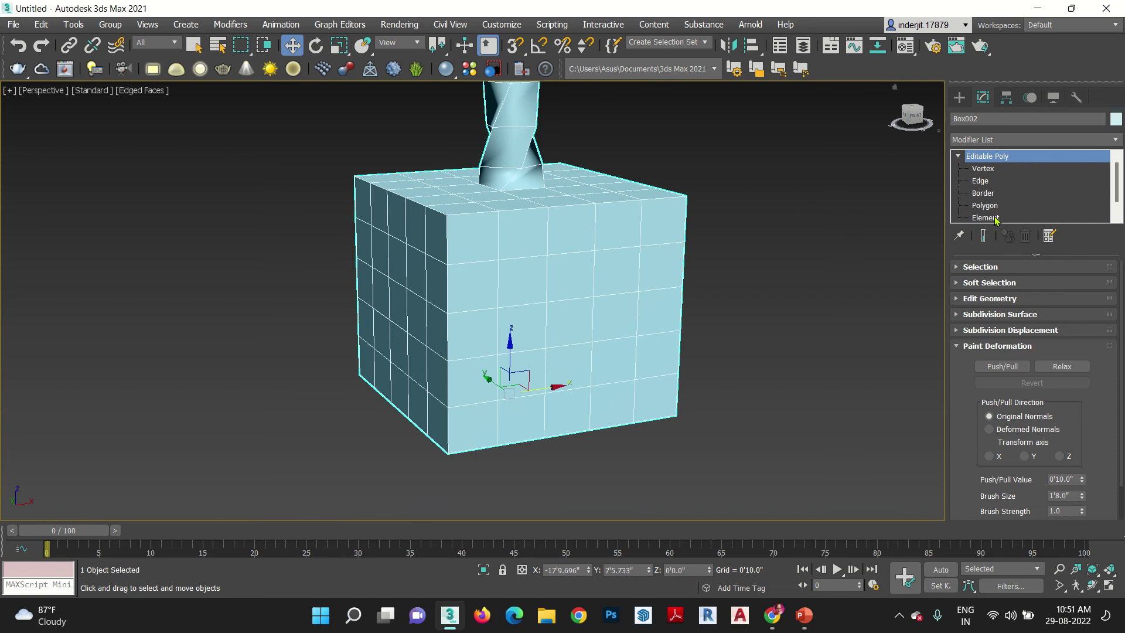
{"action": "left_click", "coordinate": [996, 217]}
{"action": "left_click", "coordinate": [606, 324]}
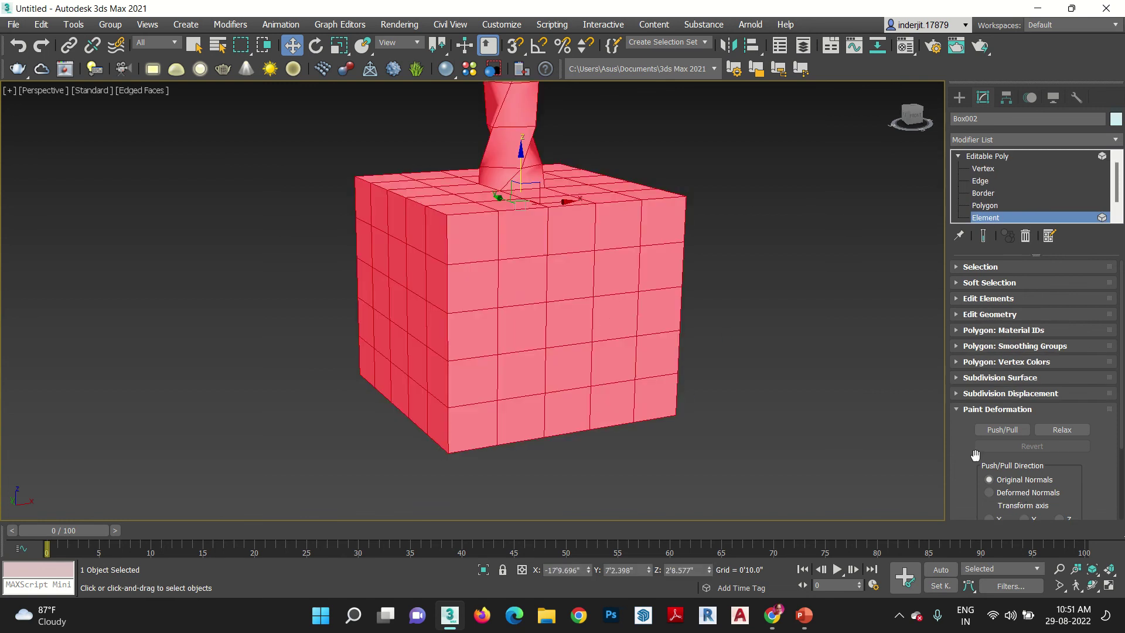
In the Front view, activate Slice Plane on the selected element and lower the plane to the box's mid-height.
{"action": "left_click", "coordinate": [989, 314]}
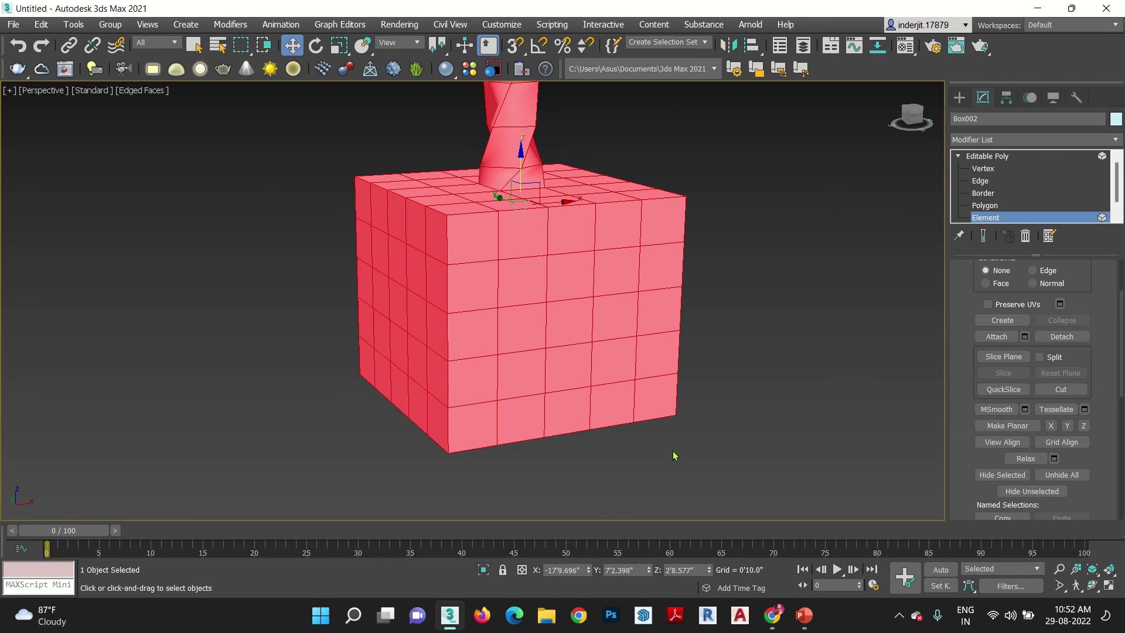
{"action": "middle_click_drag", "start_coordinate": [673, 456], "coordinate": [550, 447]}
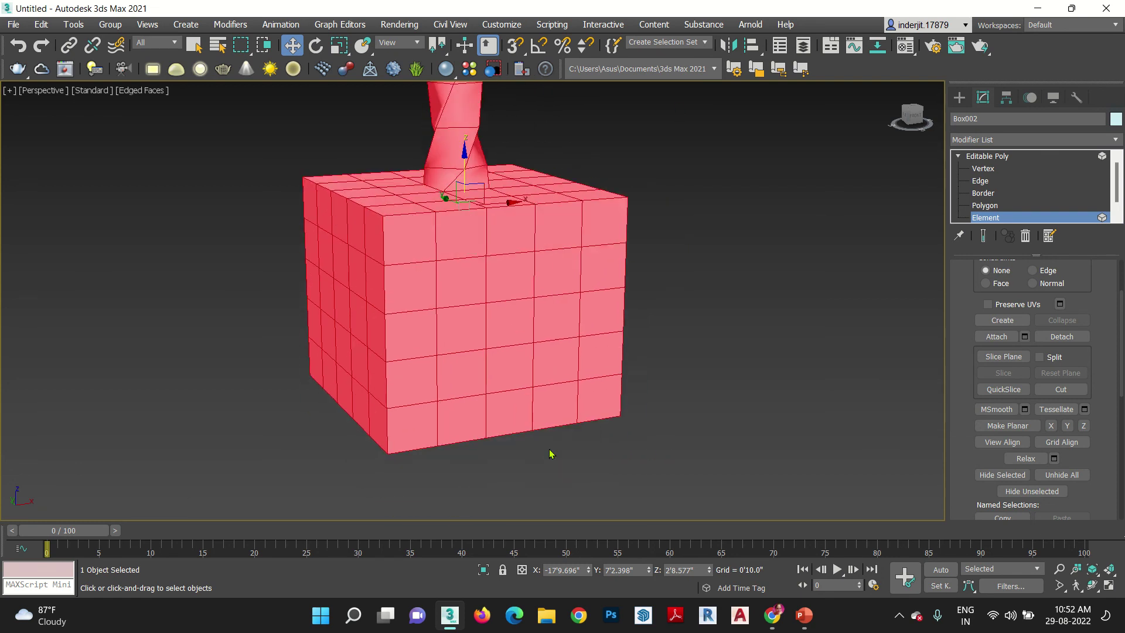
{"action": "key", "text": "f"}
{"action": "key", "text": "z"}
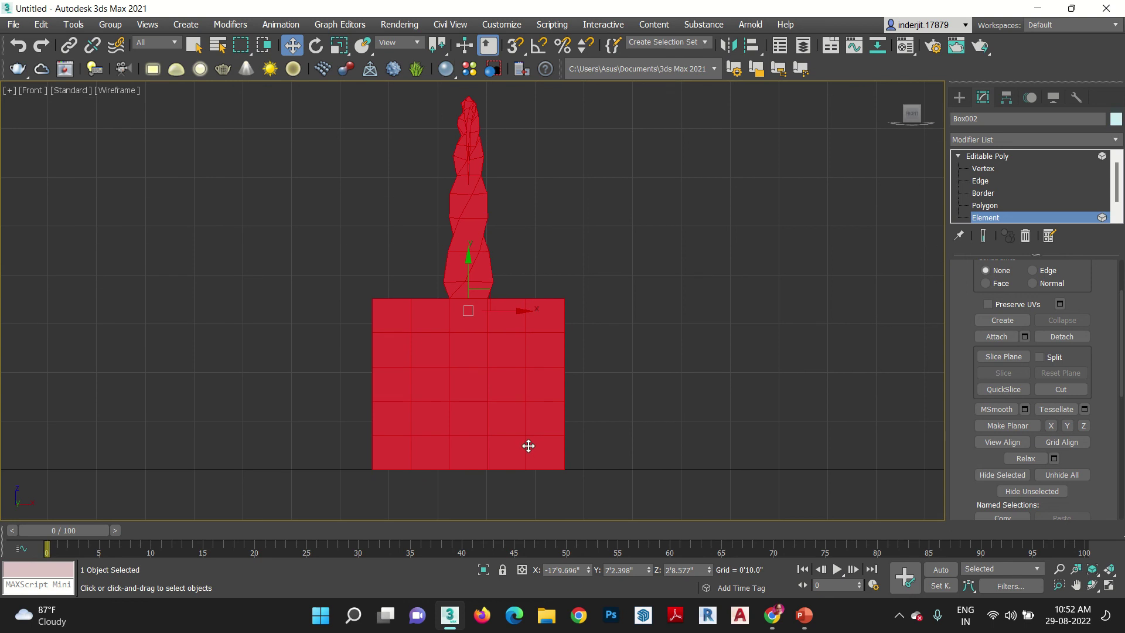
{"action": "middle_click_drag", "start_coordinate": [472, 366], "coordinate": [490, 353]}
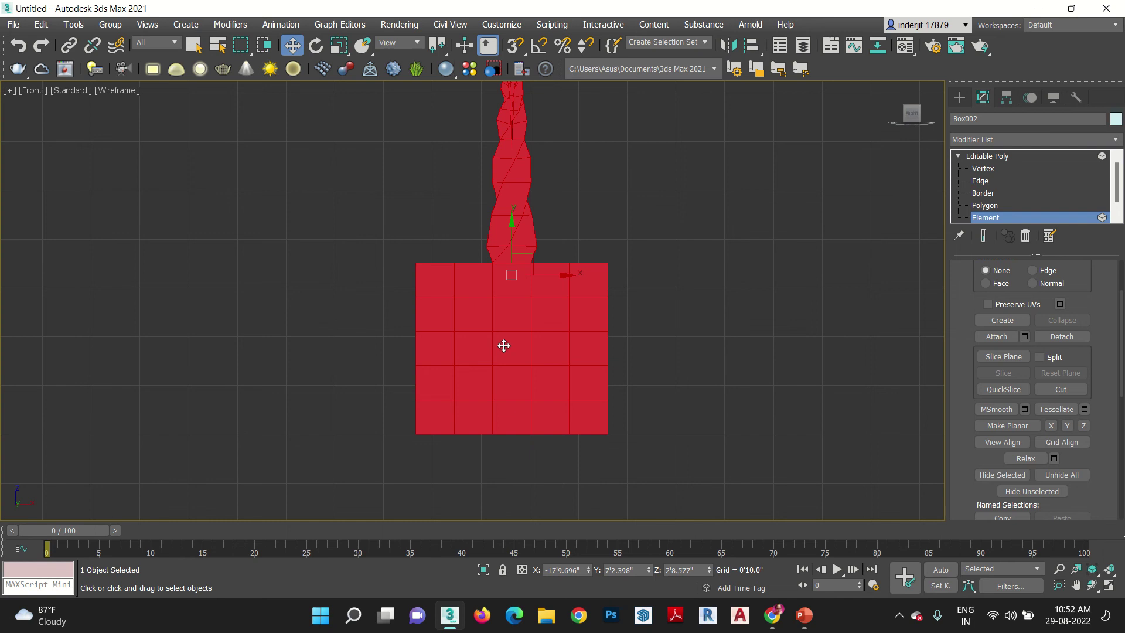
{"action": "scroll", "coordinate": [490, 353], "scroll_direction": "up", "scroll_amount": 5}
{"action": "scroll", "coordinate": [489, 353], "scroll_direction": "down", "scroll_amount": 3}
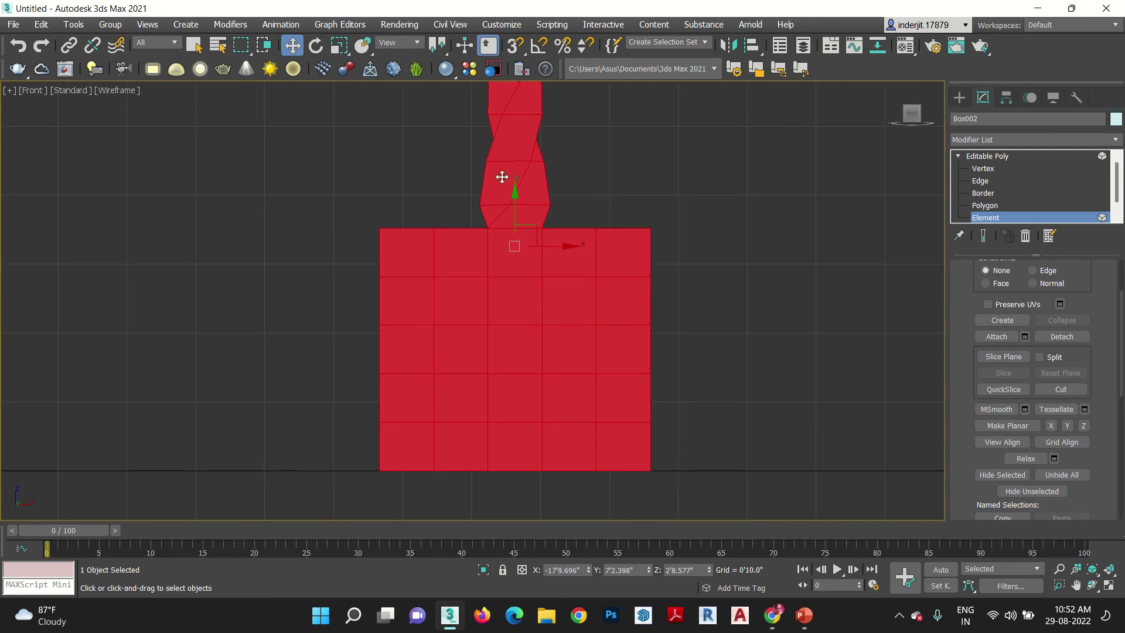
{"action": "left_click", "coordinate": [1012, 359]}
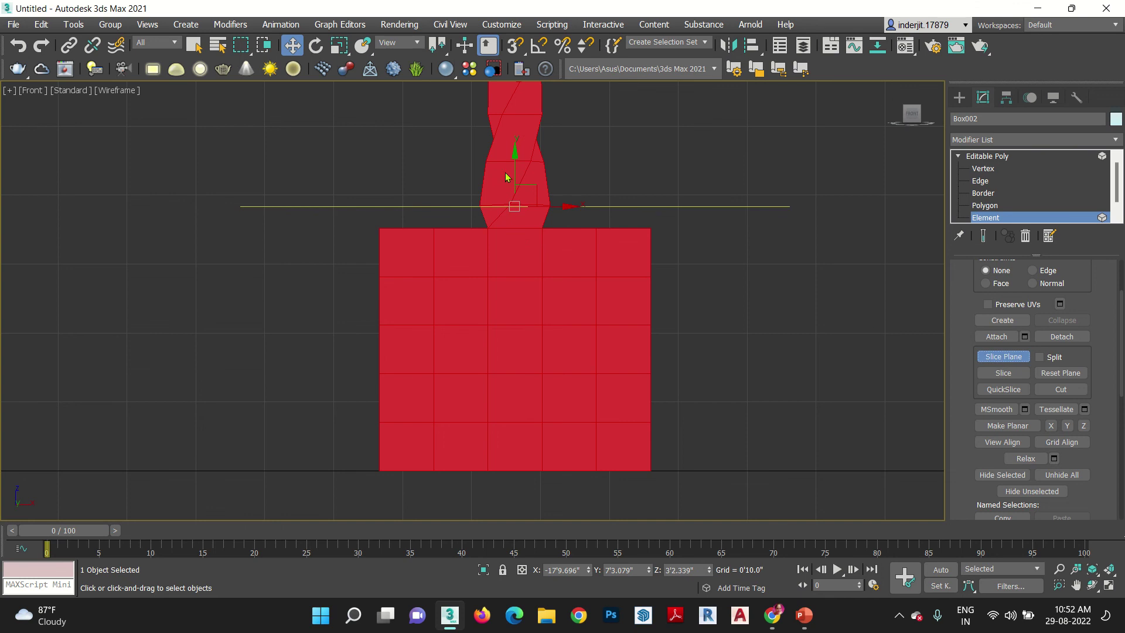
{"action": "left_click_drag", "start_coordinate": [513, 167], "coordinate": [527, 288]}
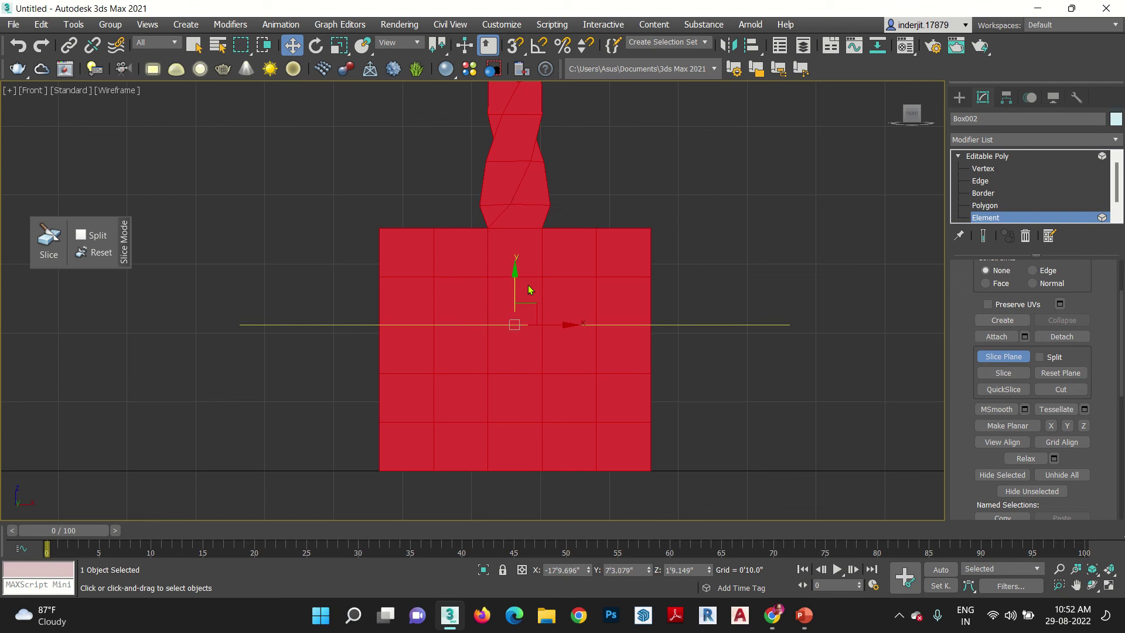
Turn on angle snap and rotate the slice plane from horizontal to vertical through the centre of the box.
{"action": "left_click", "coordinate": [317, 50]}
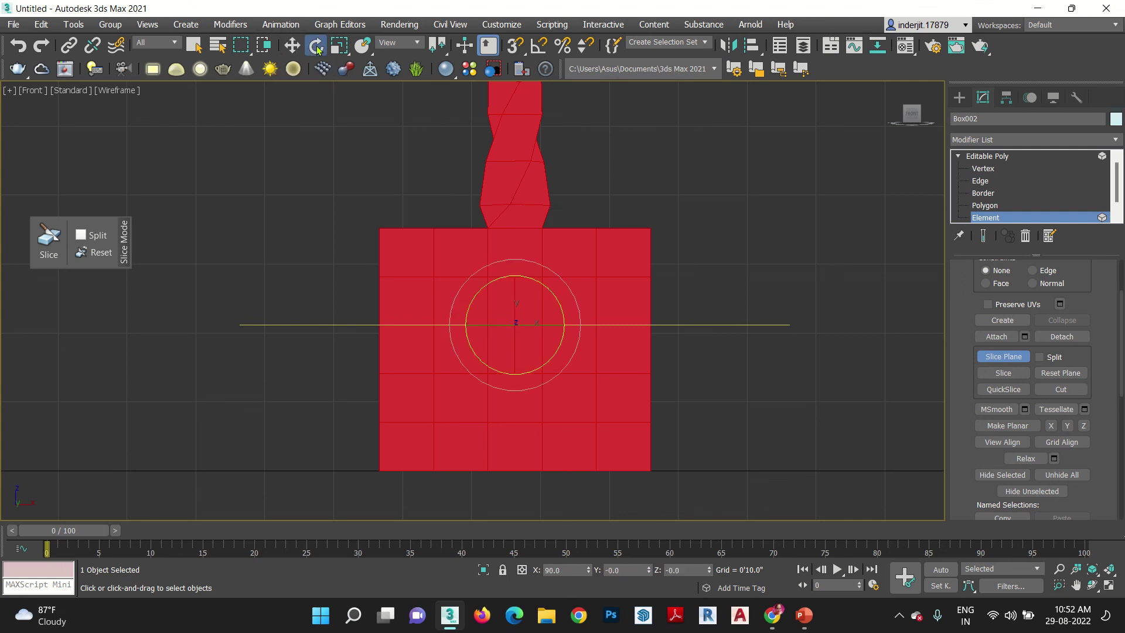
{"action": "right_click", "coordinate": [318, 50]}
{"action": "left_click", "coordinate": [668, 196]}
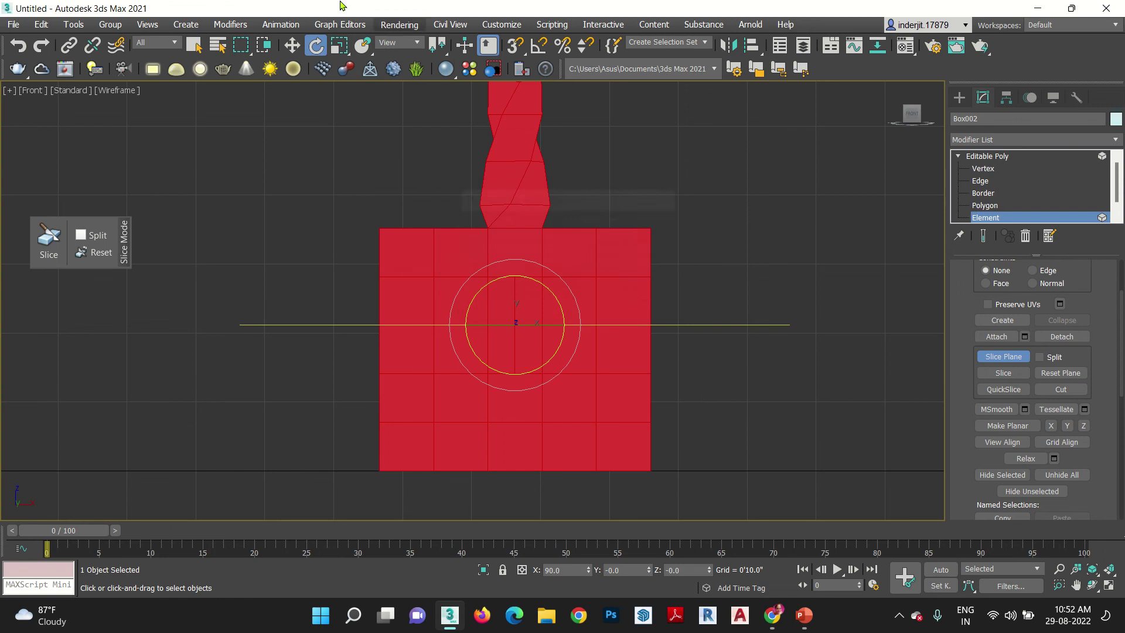
{"action": "left_click", "coordinate": [540, 45]}
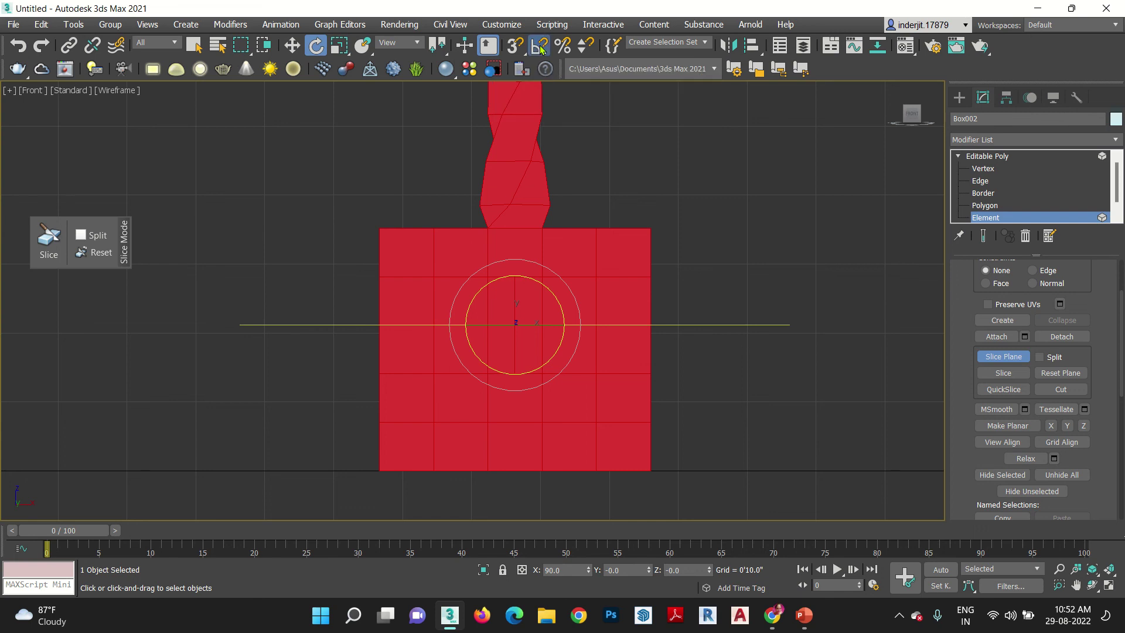
{"action": "right_click", "coordinate": [540, 44]}
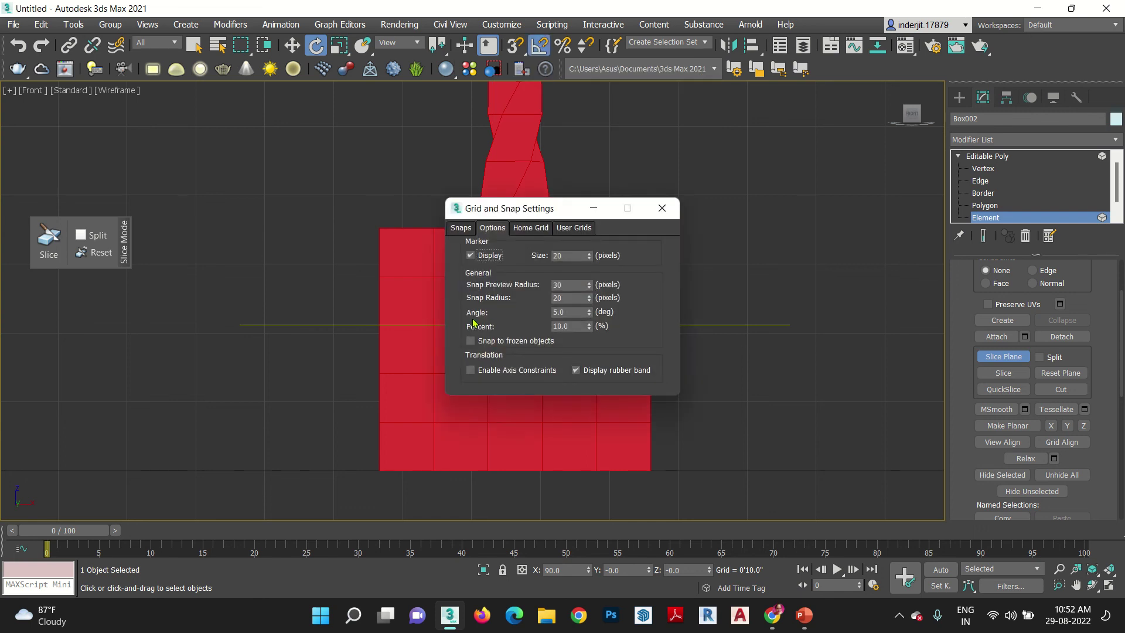
{"action": "left_click", "coordinate": [558, 311]}
{"action": "left_click", "coordinate": [662, 208]}
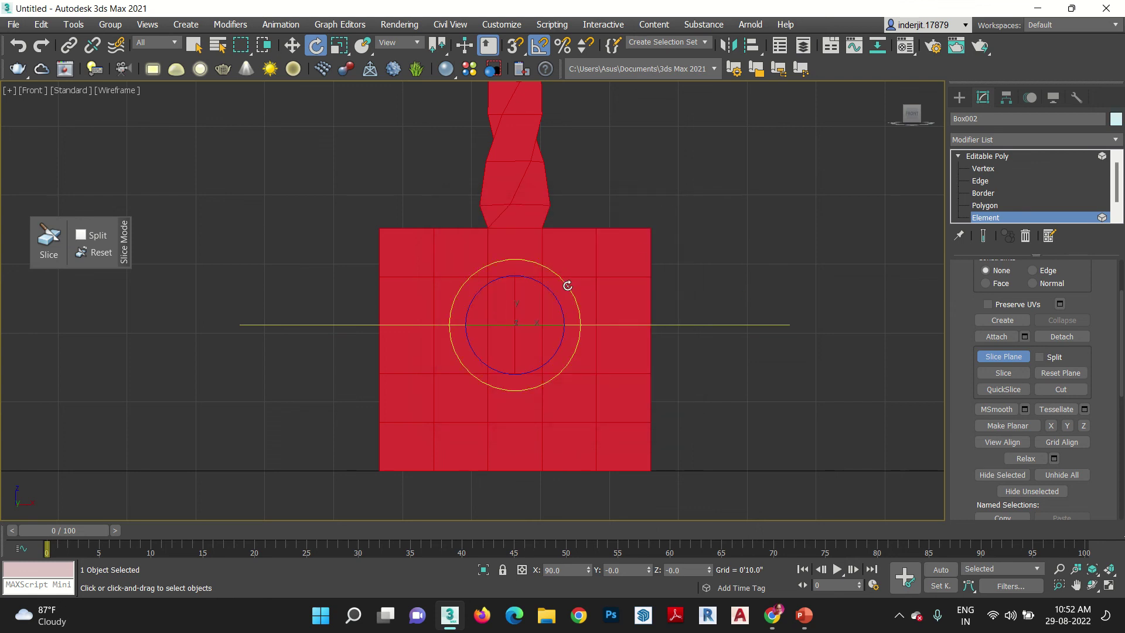
{"action": "left_click_drag", "start_coordinate": [566, 284], "coordinate": [571, 318]}
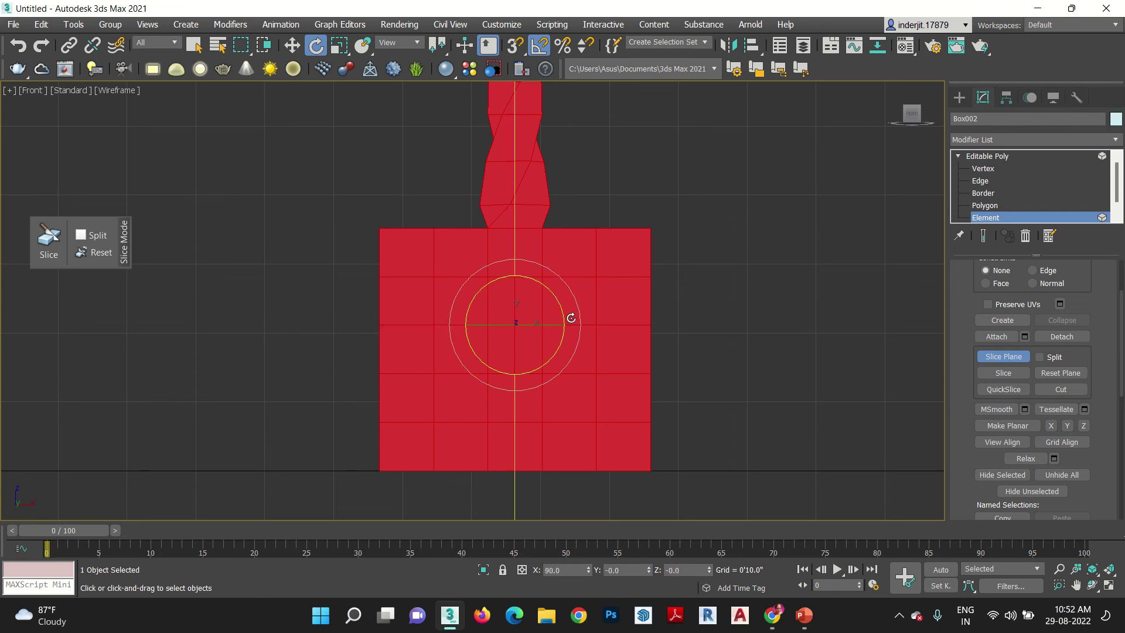
Slice the mesh along the vertical centre plane, shift the plane aside to inspect the cut and leave Slice Plane mode.
{"action": "left_click", "coordinate": [291, 46]}
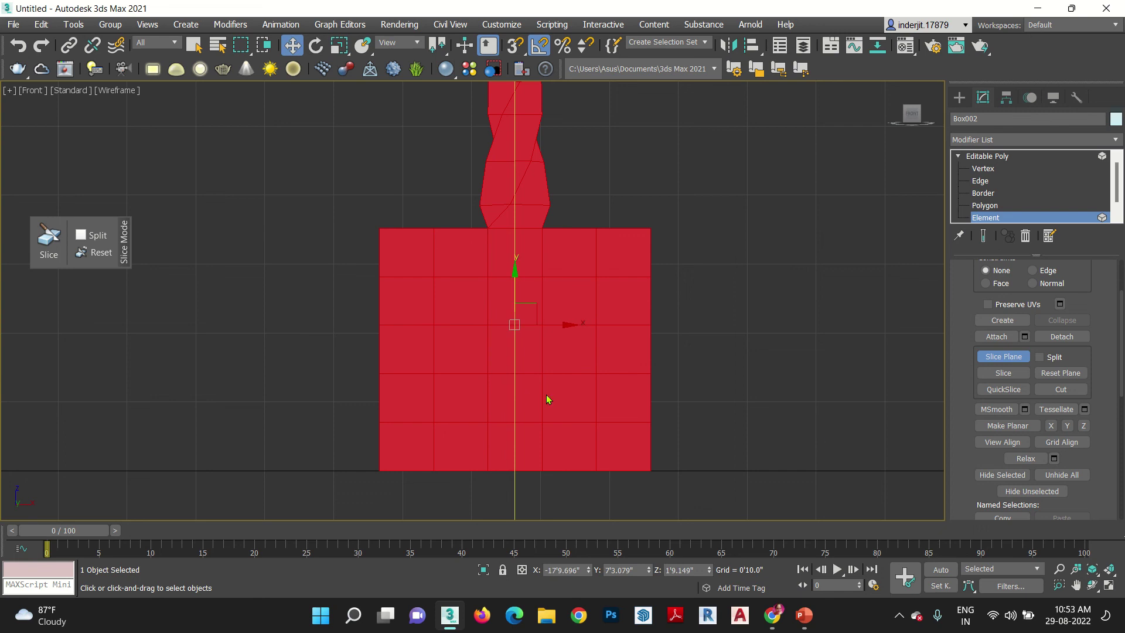
{"action": "left_click", "coordinate": [998, 373]}
{"action": "left_click_drag", "start_coordinate": [556, 323], "coordinate": [676, 320]}
{"action": "scroll", "coordinate": [544, 276], "scroll_direction": "up", "scroll_amount": 5}
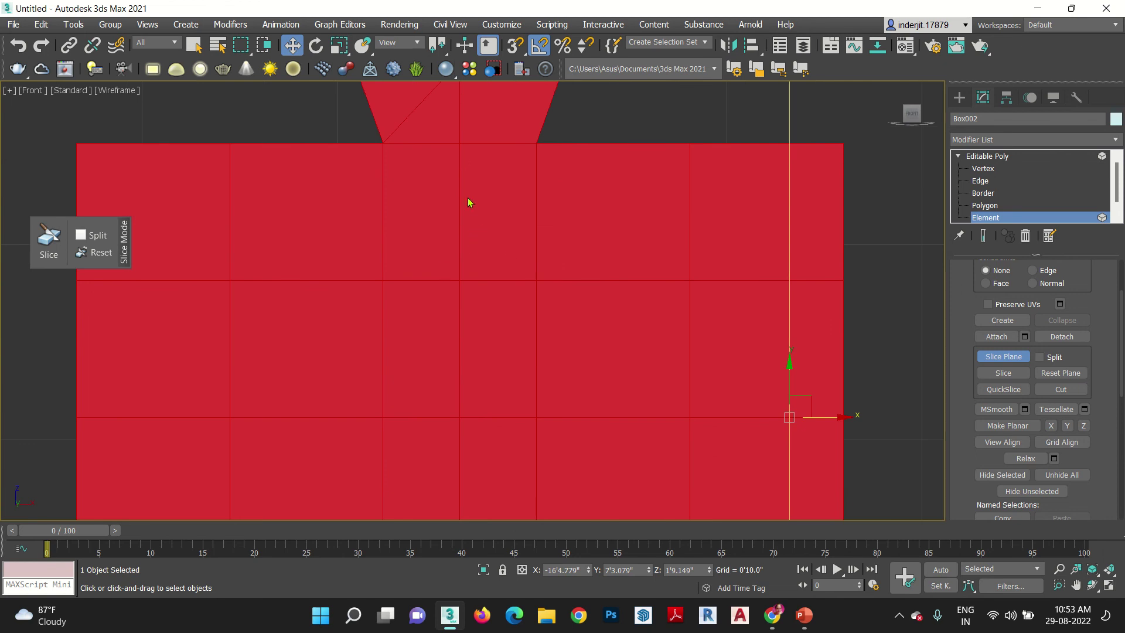
{"action": "scroll", "coordinate": [455, 245], "scroll_direction": "down", "scroll_amount": 5}
{"action": "left_click", "coordinate": [993, 357]}
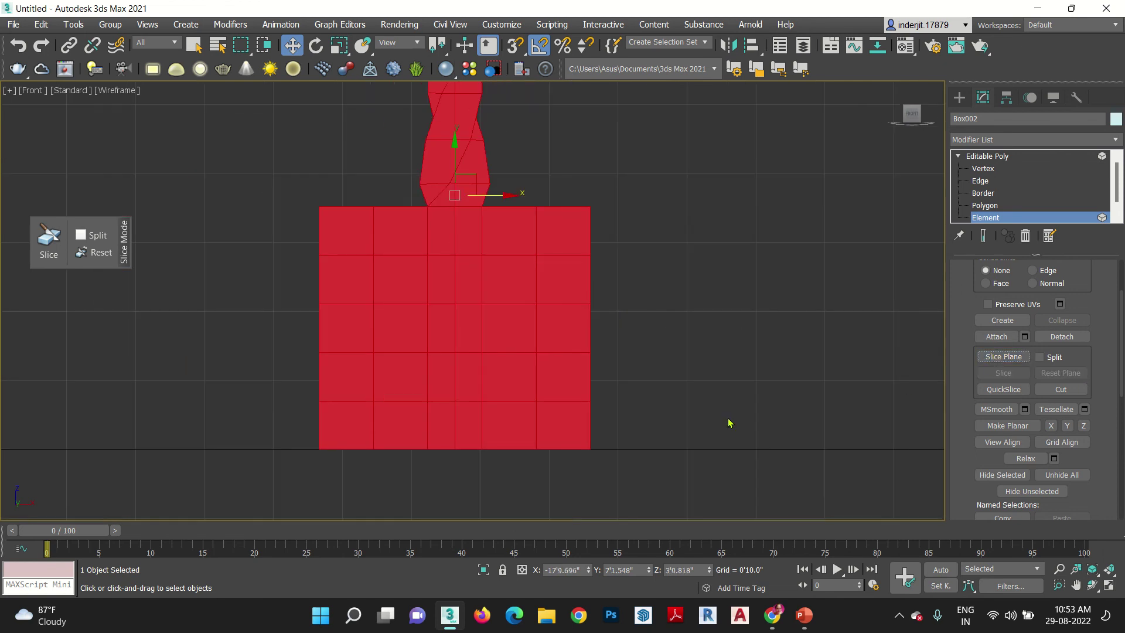
At Polygon level, pick individual faces on both sides of the new centre cut to check the slice.
{"action": "left_click", "coordinate": [711, 435]}
{"action": "left_click", "coordinate": [454, 262]}
{"action": "left_click", "coordinate": [984, 205]}
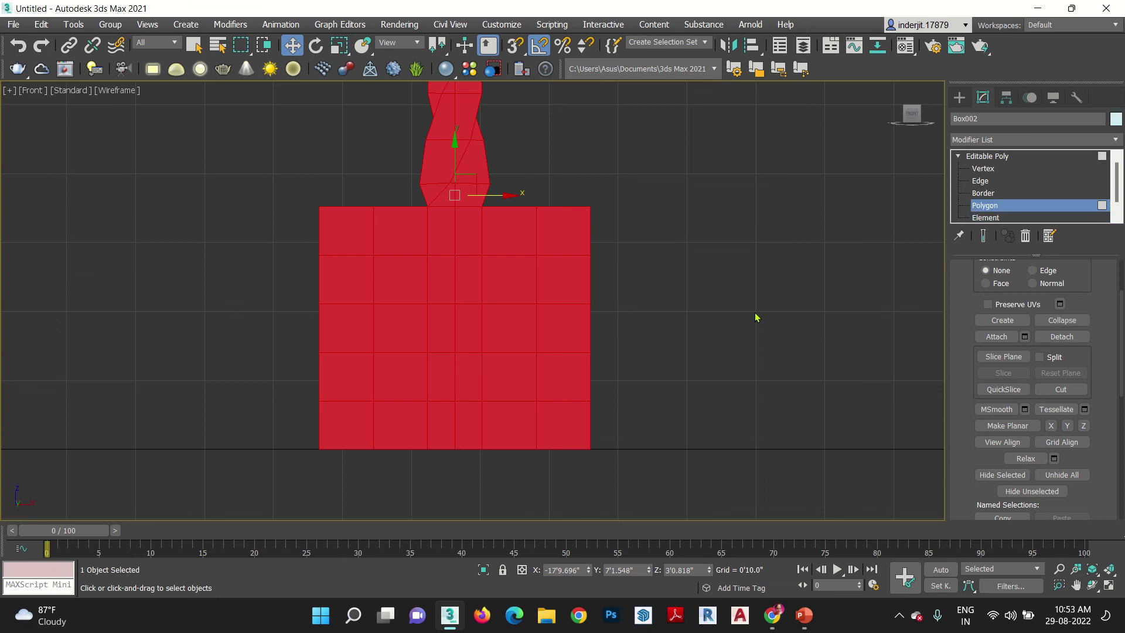
{"action": "left_click", "coordinate": [469, 266]}
{"action": "left_click", "coordinate": [466, 211]}
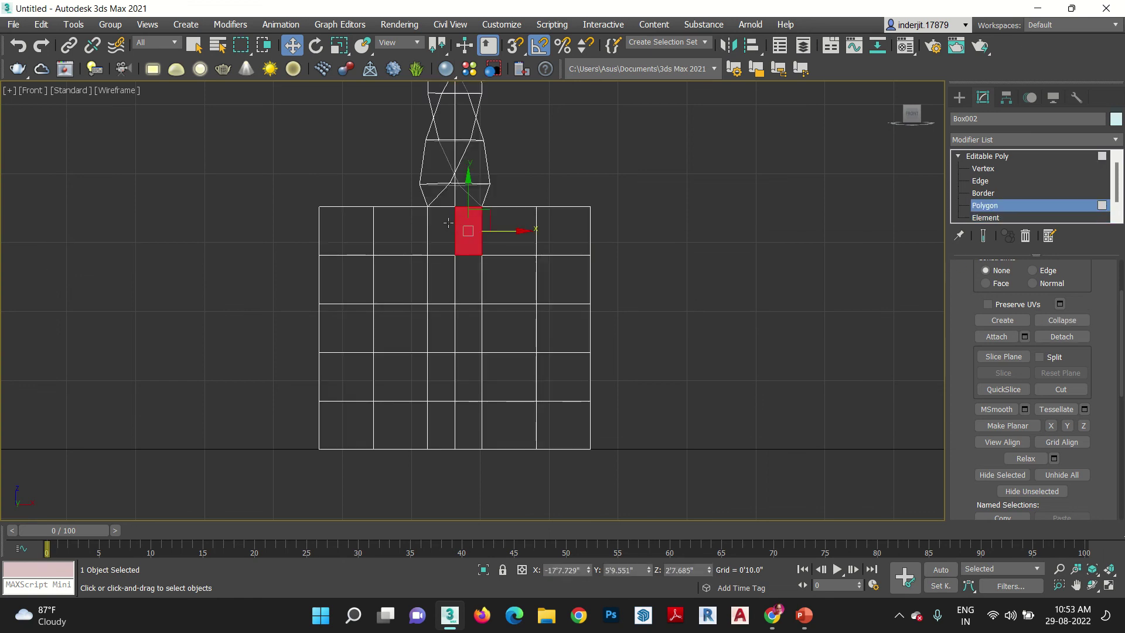
{"action": "left_click", "coordinate": [445, 223]}
{"action": "left_click", "coordinate": [436, 271]}
{"action": "left_click", "coordinate": [469, 285]}
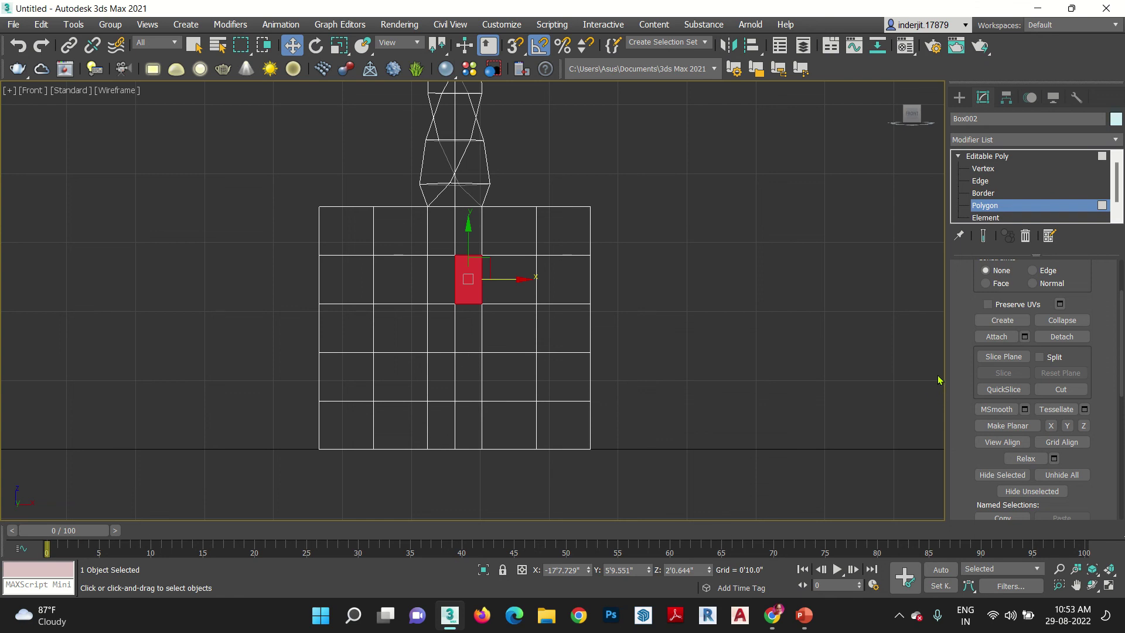
Pick faces in the full-width column beside the cut, then reselect the entire mesh at Element level.
{"action": "left_click", "coordinate": [541, 359]}
{"action": "left_click", "coordinate": [499, 382]}
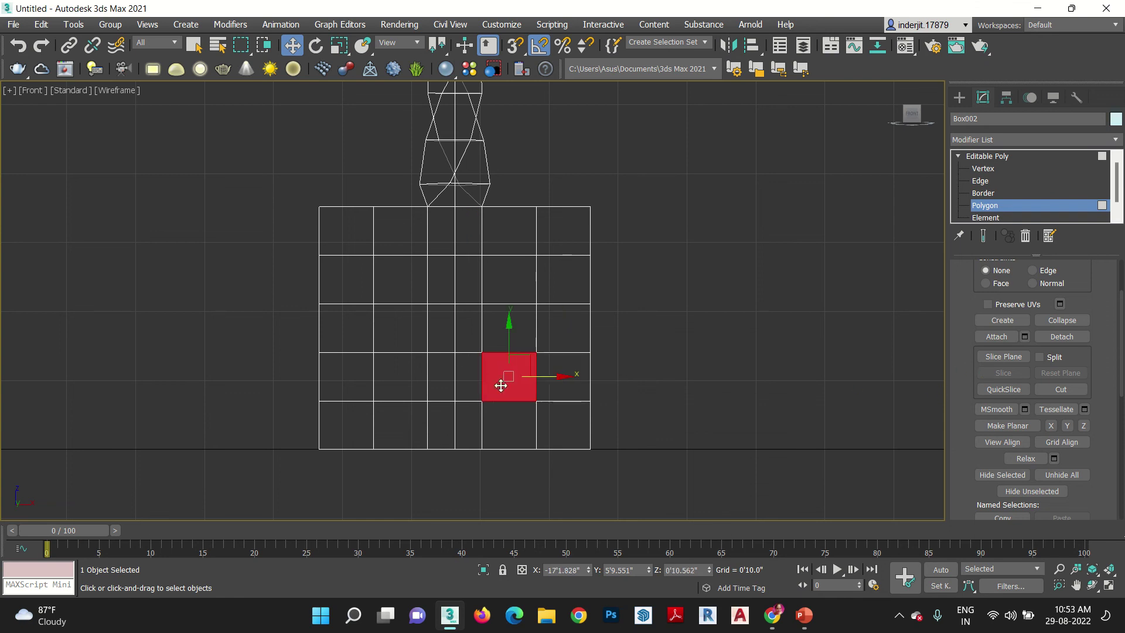
{"action": "left_click", "coordinate": [497, 321]}
{"action": "left_click", "coordinate": [500, 288]}
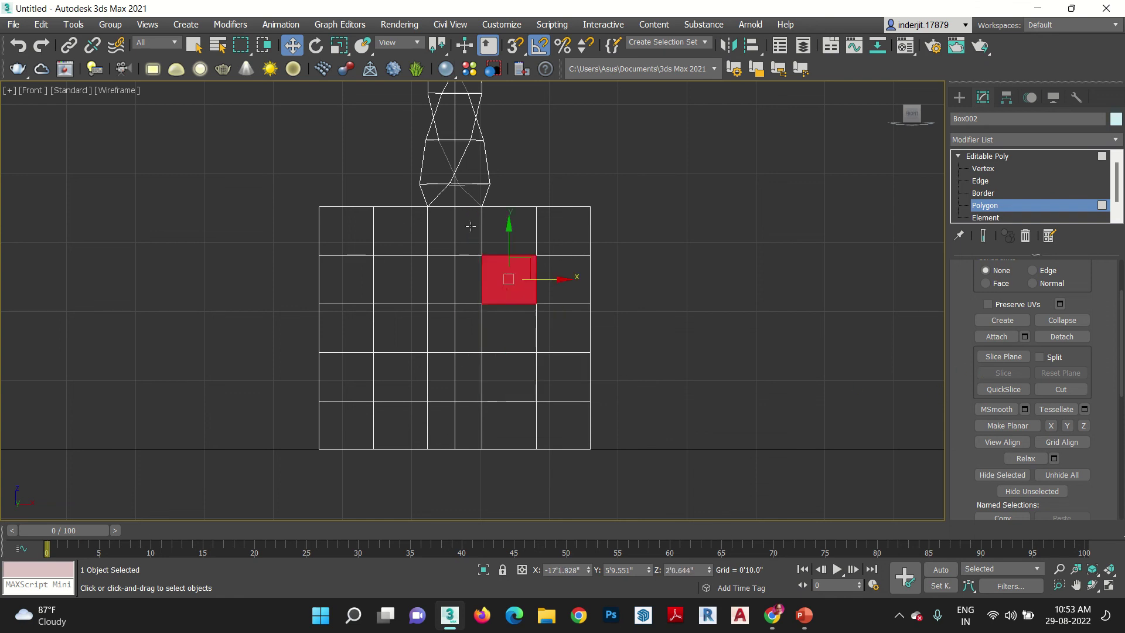
{"action": "left_click", "coordinate": [503, 226]}
{"action": "left_click", "coordinate": [995, 217]}
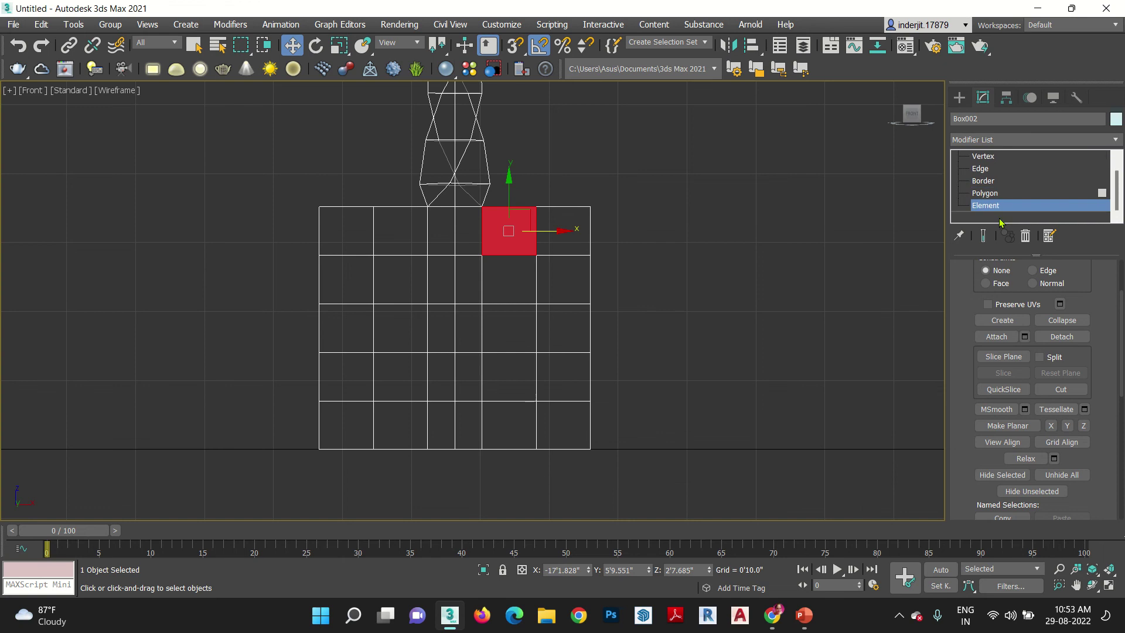
{"action": "left_click", "coordinate": [519, 343]}
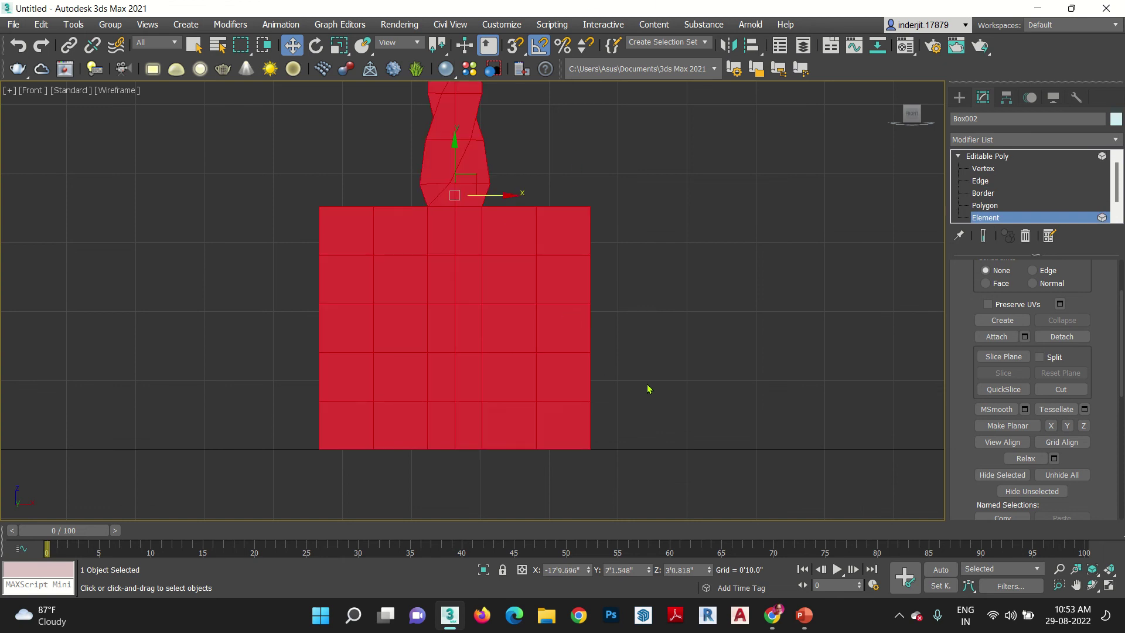
Undo the polygon picks and the centre slice, keeping the uncut mesh selected at Element level.
{"action": "key", "text": "ctrl+z"}
{"action": "key", "text": "ctrl+z"}
{"action": "key", "text": "ctrl+z"}
{"action": "key", "text": "ctrl+z"}
{"action": "key", "text": "ctrl+z"}
{"action": "key", "text": "ctrl+z"}
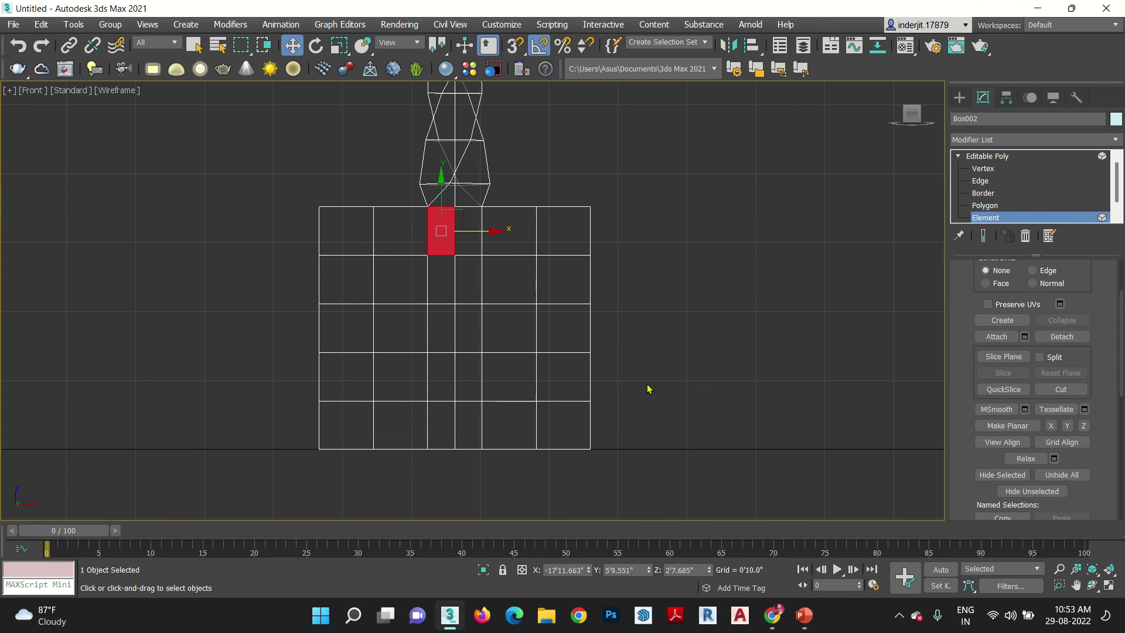
{"action": "key", "text": "ctrl+y"}
{"action": "key", "text": "ctrl+y"}
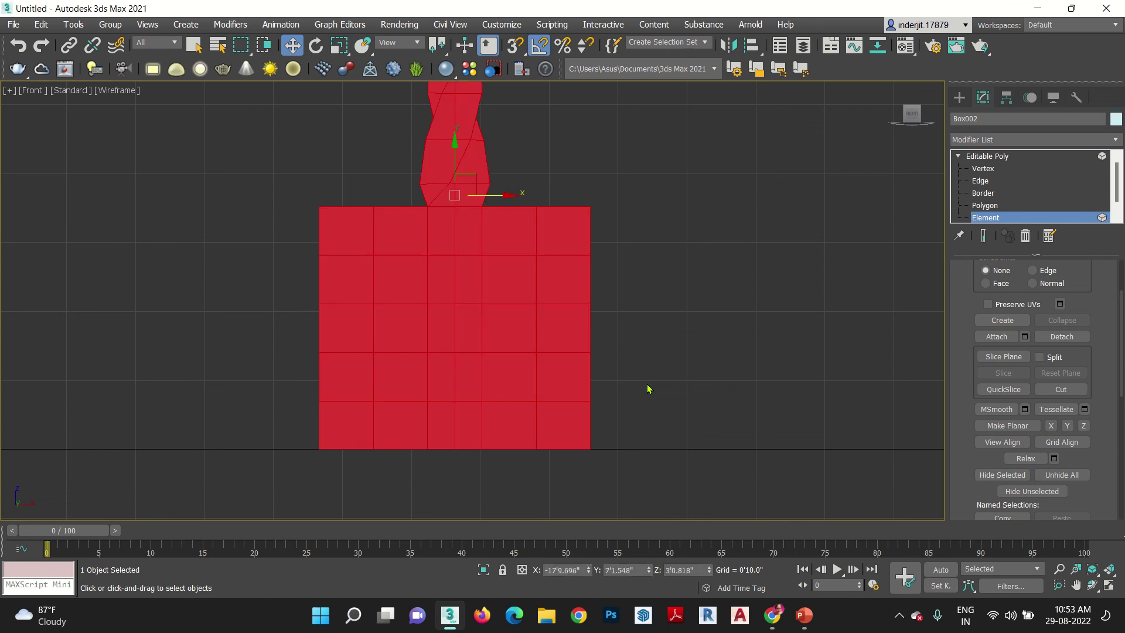
{"action": "key", "text": "ctrl+z"}
{"action": "key", "text": "ctrl+y"}
{"action": "key", "text": "ctrl+z"}
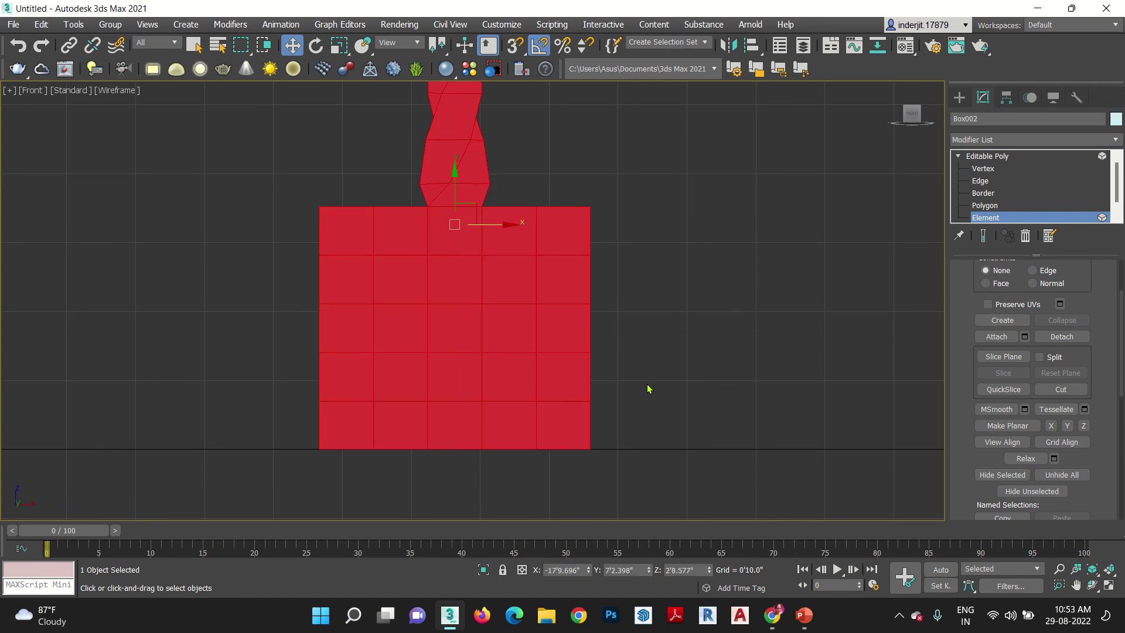
Slice the mesh along the vertical centre plane with Split enabled, then leave Slice Plane mode.
{"action": "left_click", "coordinate": [1020, 358]}
{"action": "middle_click_drag", "start_coordinate": [499, 86], "coordinate": [533, 269]}
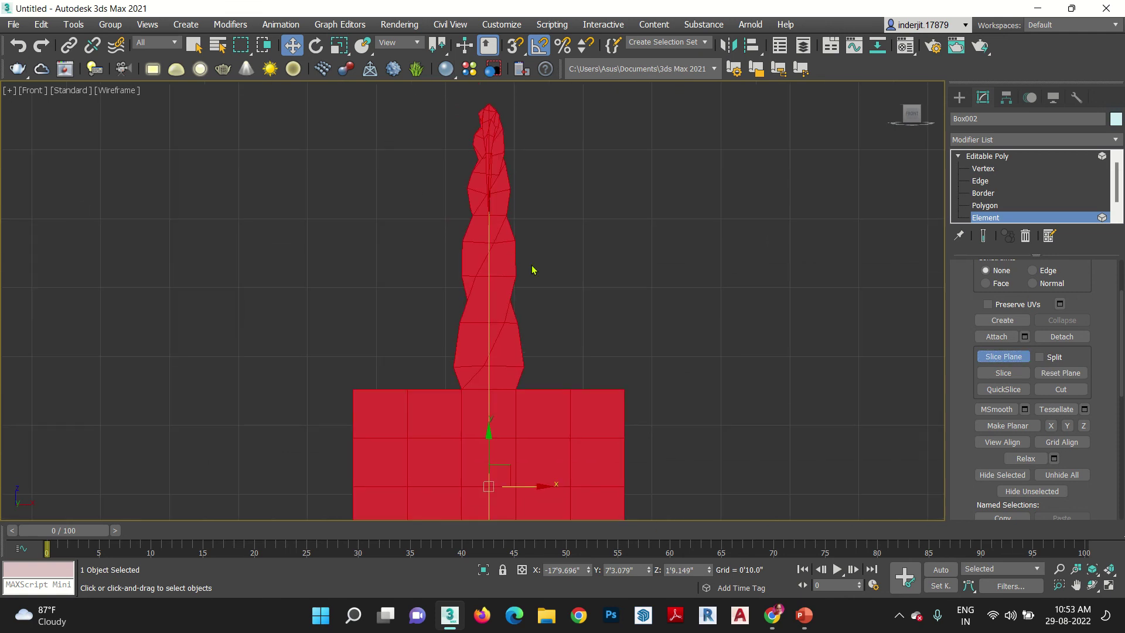
{"action": "middle_click_drag", "start_coordinate": [629, 371], "coordinate": [645, 284]}
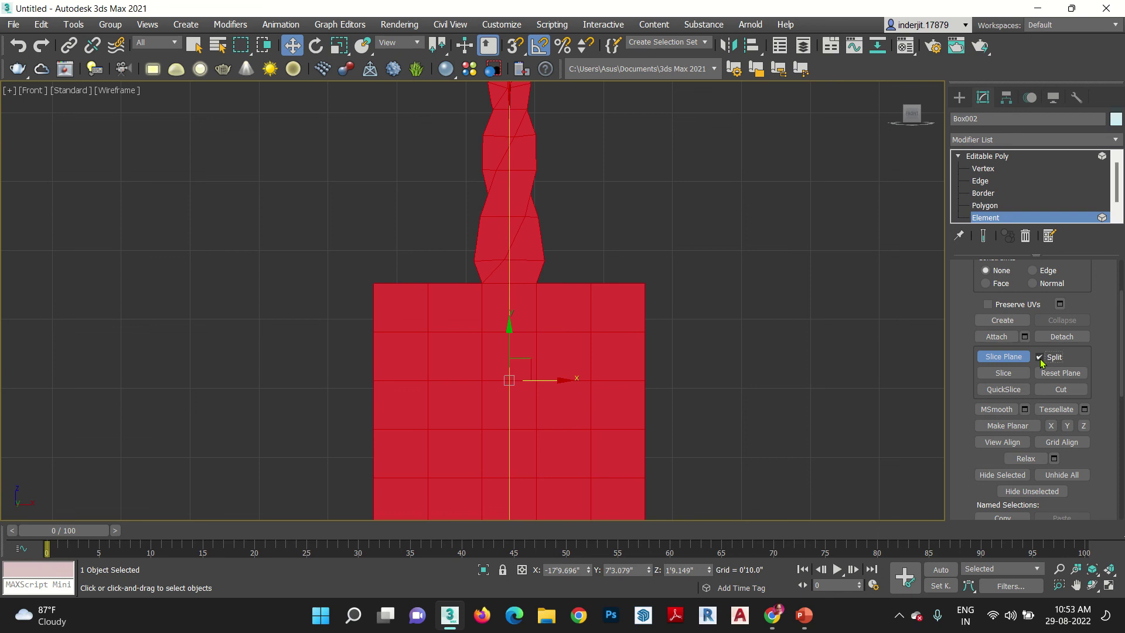
{"action": "left_click", "coordinate": [1008, 375]}
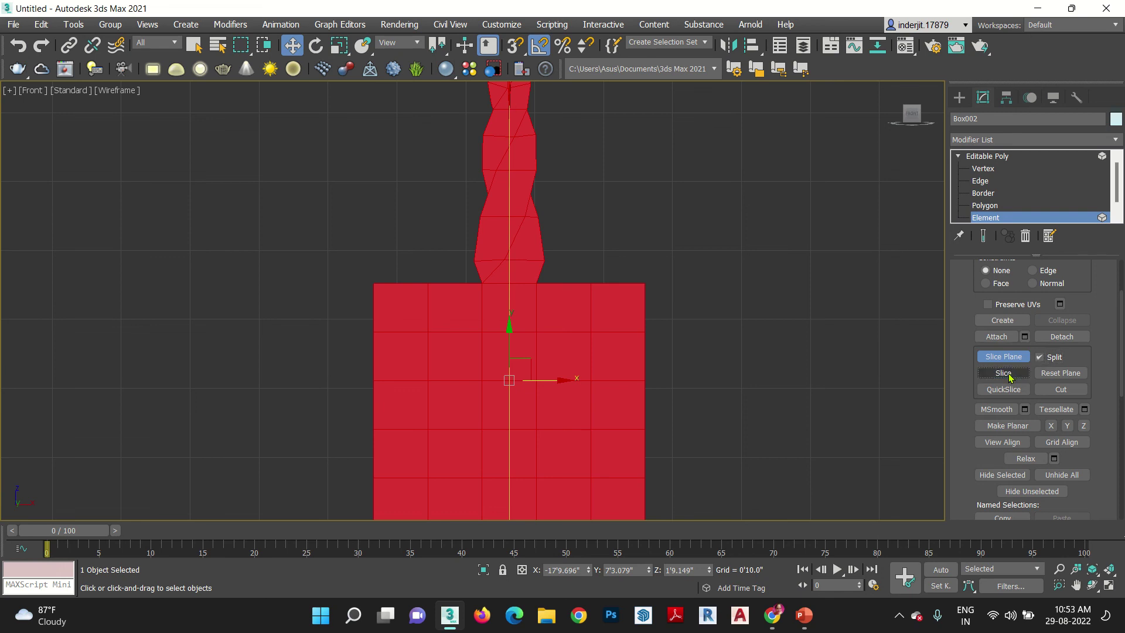
{"action": "left_click", "coordinate": [1000, 356]}
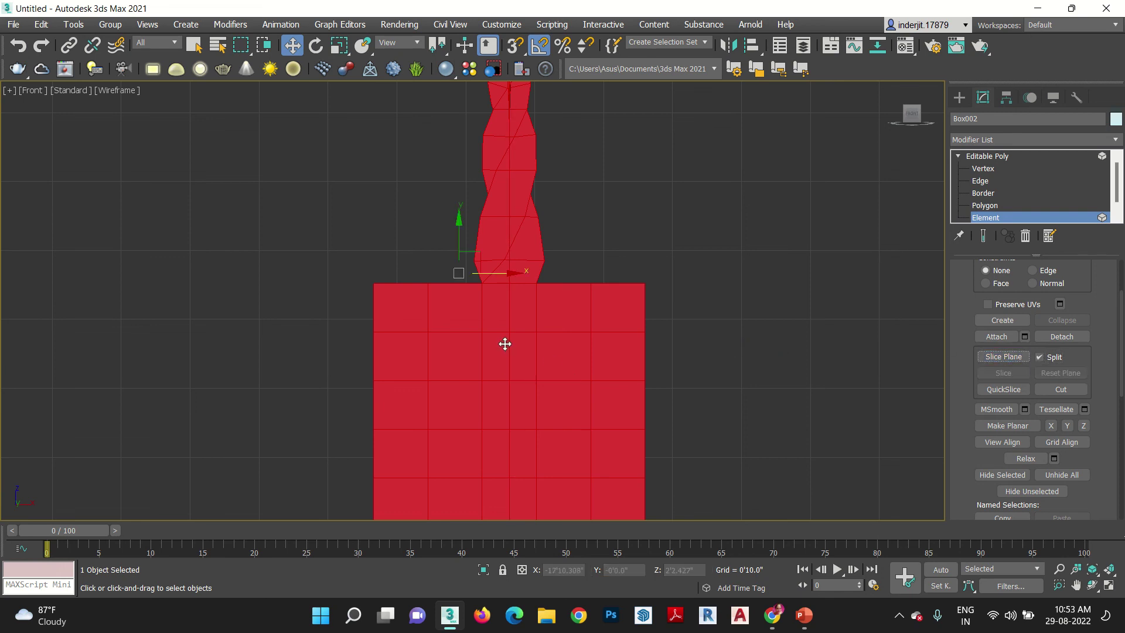
Deselect the mesh and pick its right and left halves in turn to check that they are separate elements.
{"action": "left_click", "coordinate": [737, 403]}
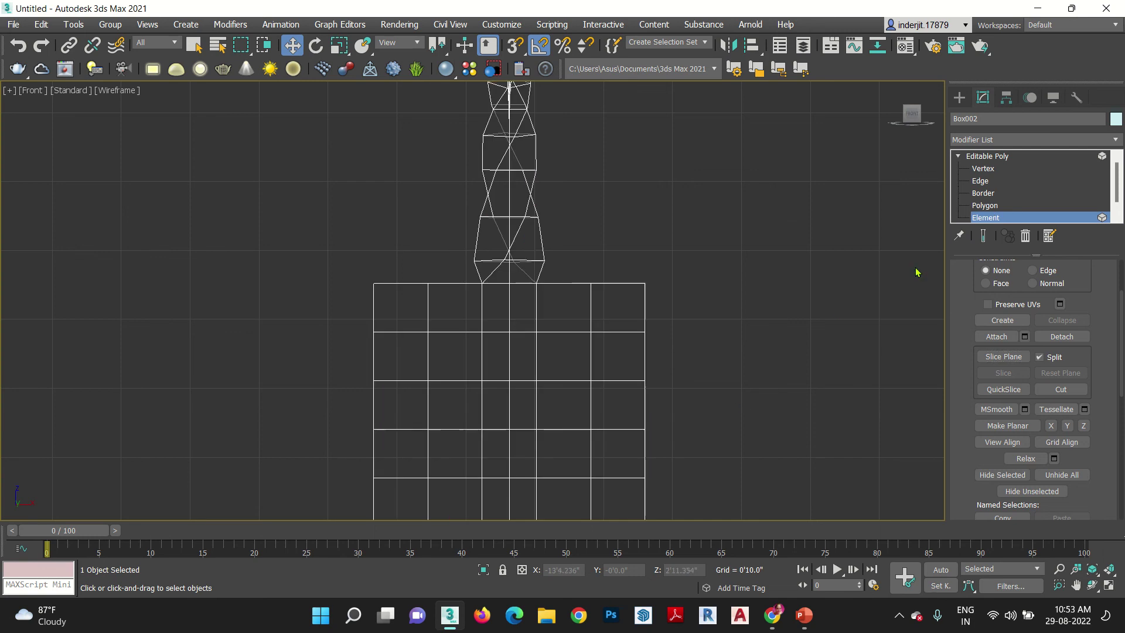
{"action": "left_click", "coordinate": [608, 359]}
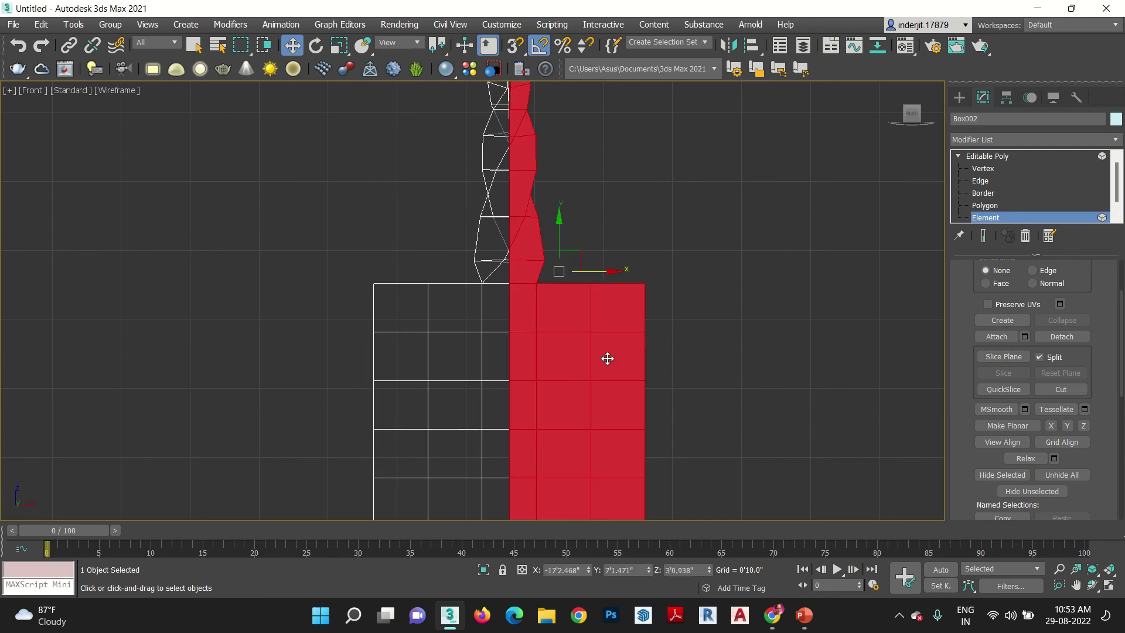
{"action": "scroll", "coordinate": [508, 294], "scroll_direction": "down", "scroll_amount": 5}
{"action": "scroll", "coordinate": [529, 341], "scroll_direction": "up", "scroll_amount": 4}
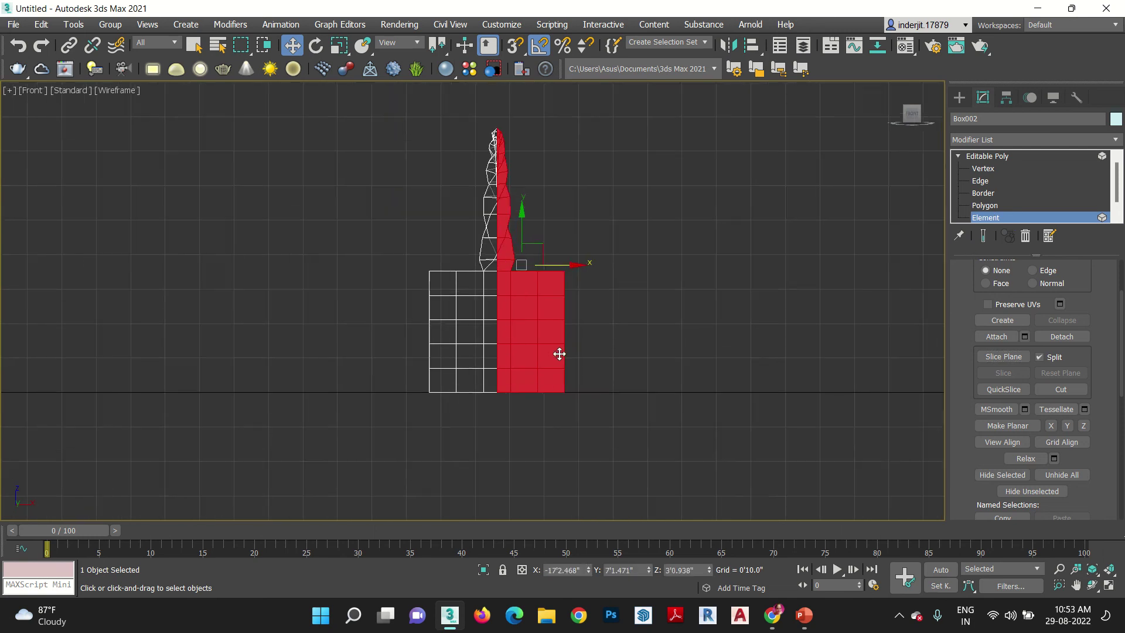
{"action": "left_click", "coordinate": [445, 358]}
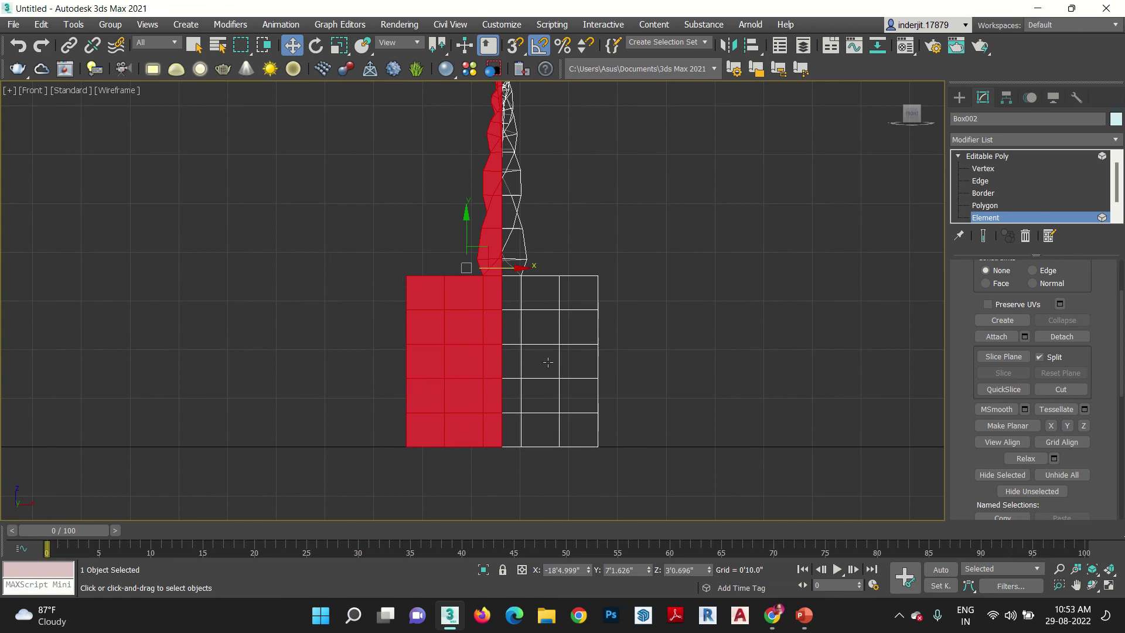
{"action": "left_click", "coordinate": [569, 365]}
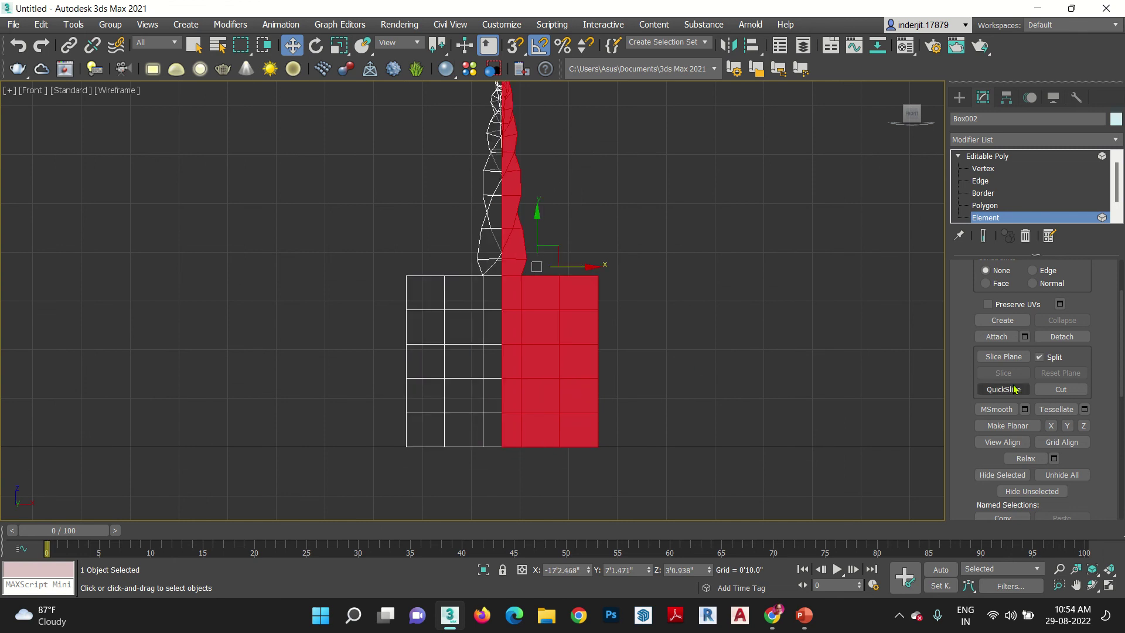
Detach the selected right half of the mesh as a separate object, then leave Element level and select the detached half.
{"action": "left_click", "coordinate": [1062, 338]}
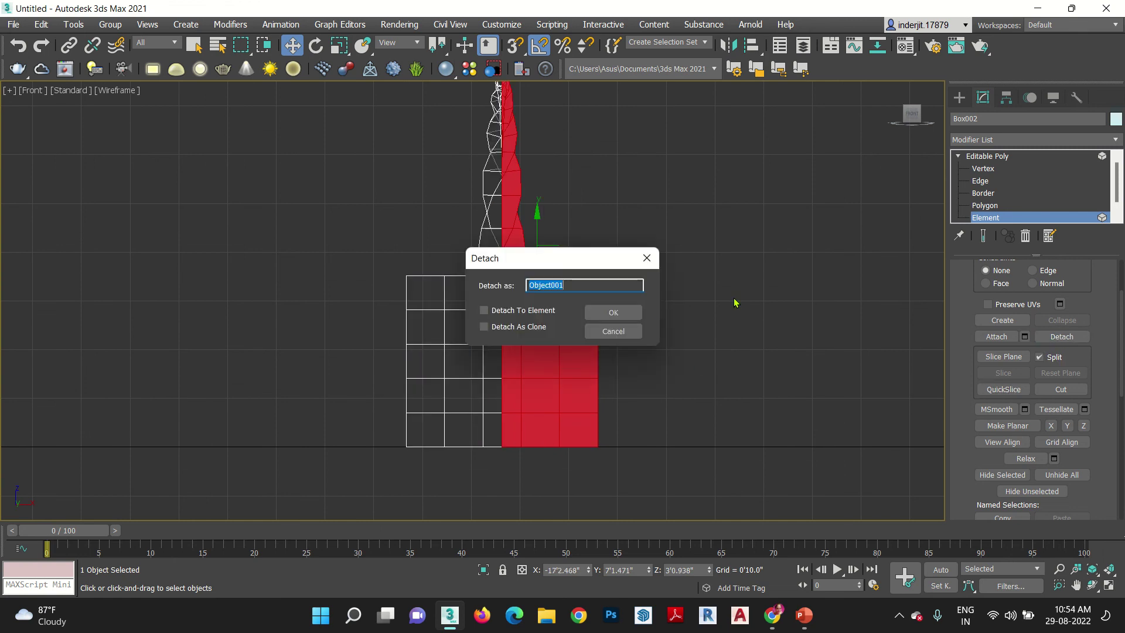
{"action": "left_click", "coordinate": [612, 311]}
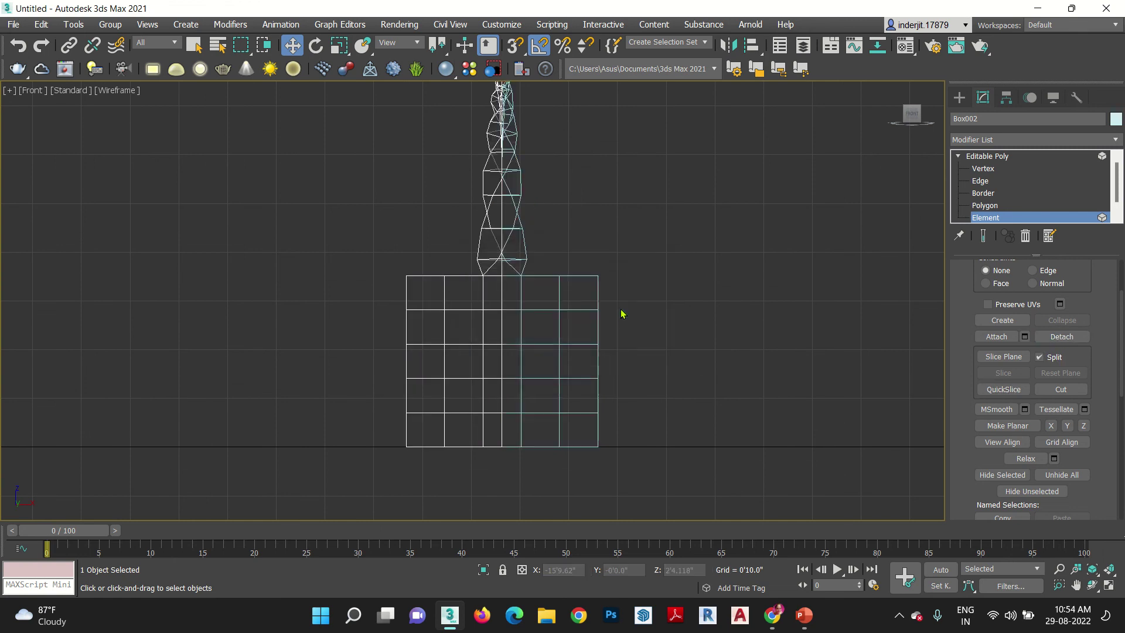
{"action": "left_click", "coordinate": [990, 156]}
{"action": "left_click", "coordinate": [751, 344]}
{"action": "left_click", "coordinate": [591, 347]}
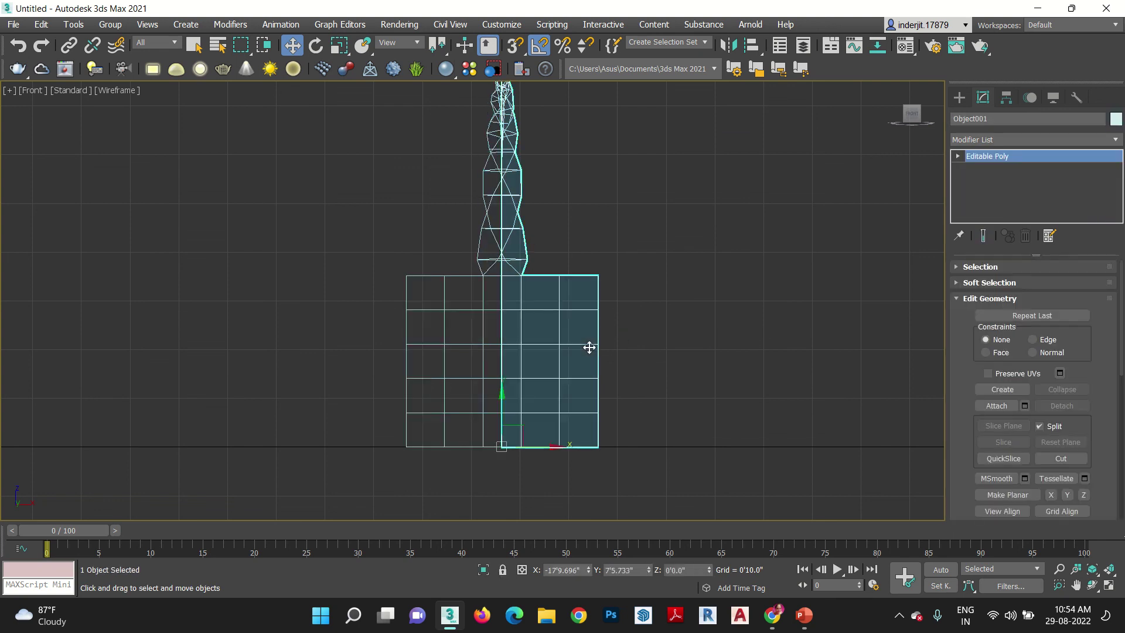
Recolour the detached half purple in the Perspective view and deselect it.
{"action": "key", "text": "p"}
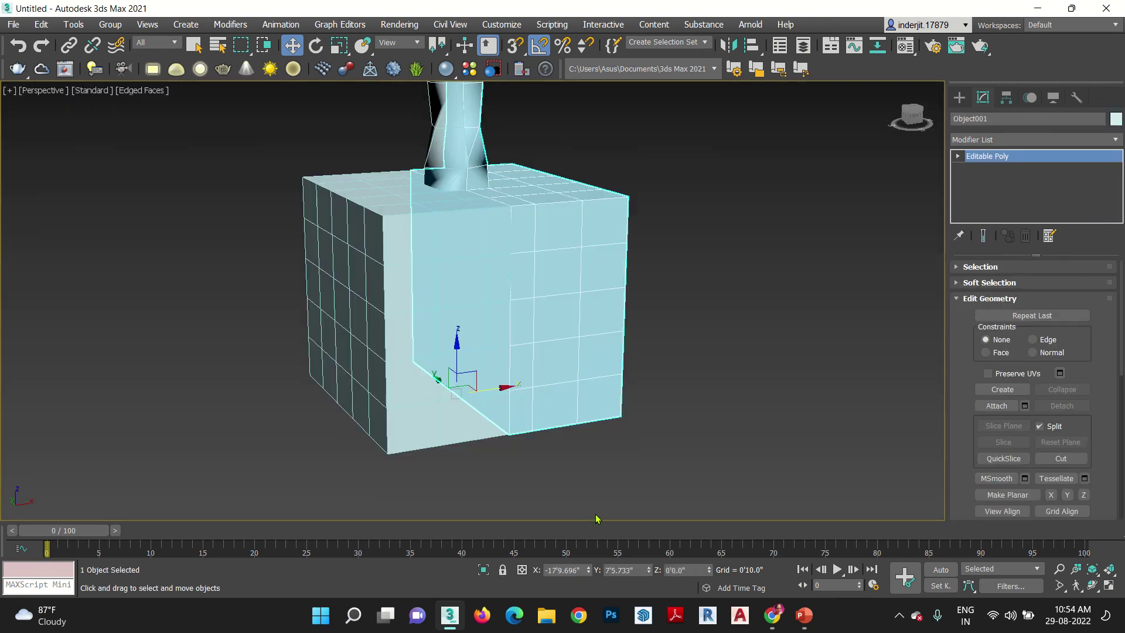
{"action": "middle_click_drag", "start_coordinate": [595, 514], "coordinate": [561, 506], "text": "alt"}
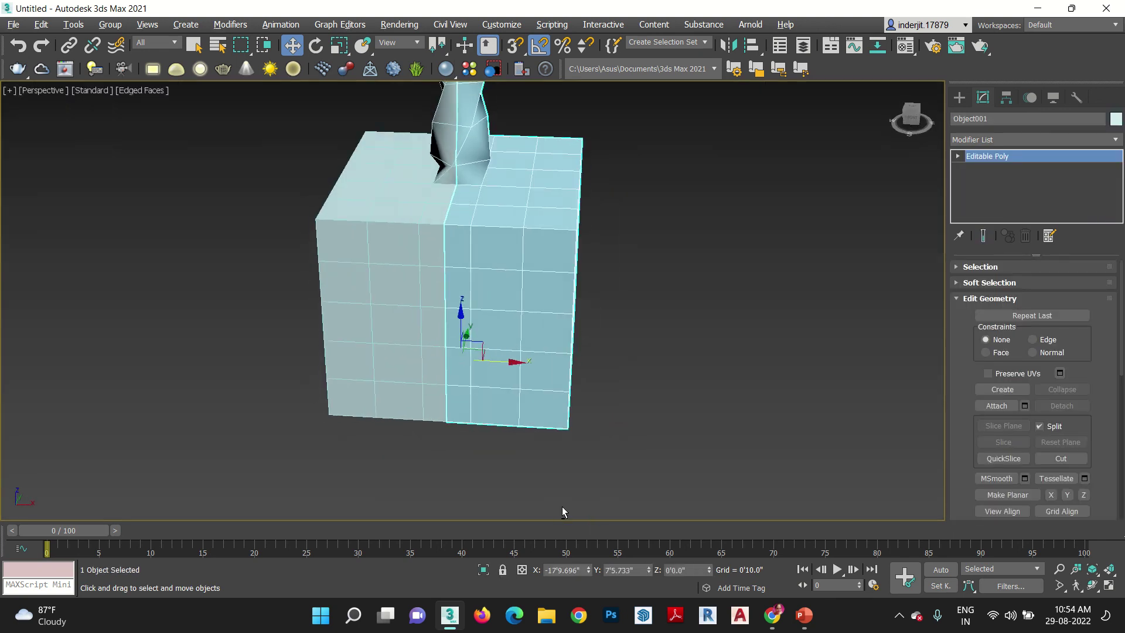
{"action": "left_click", "coordinate": [1115, 119]}
{"action": "left_click", "coordinate": [607, 262]}
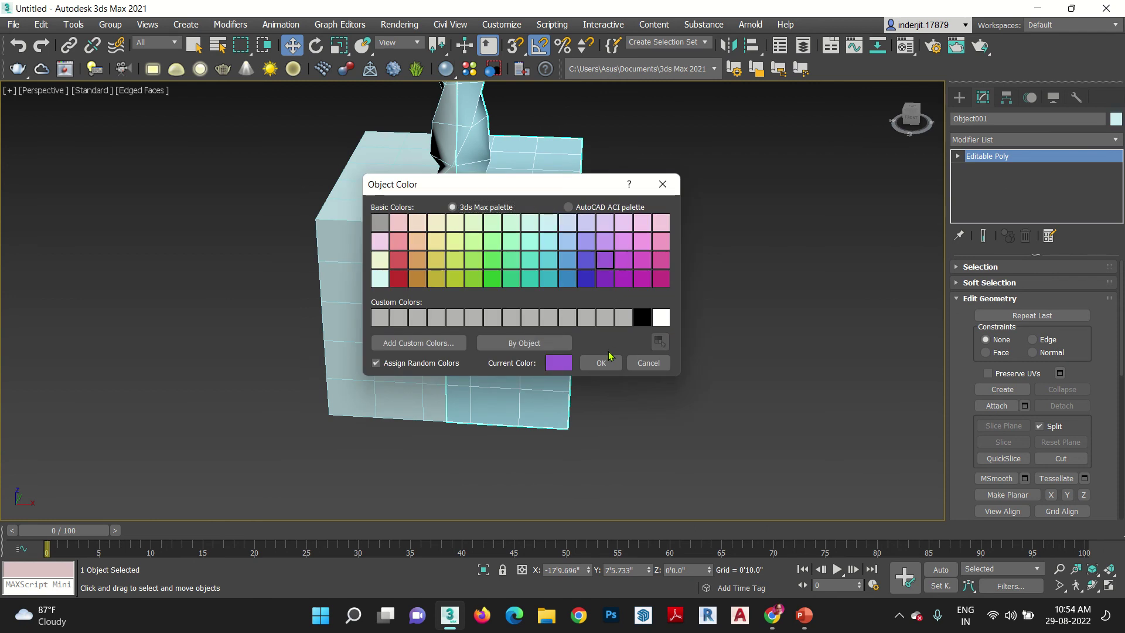
{"action": "left_click", "coordinate": [601, 363]}
{"action": "left_click", "coordinate": [635, 484]}
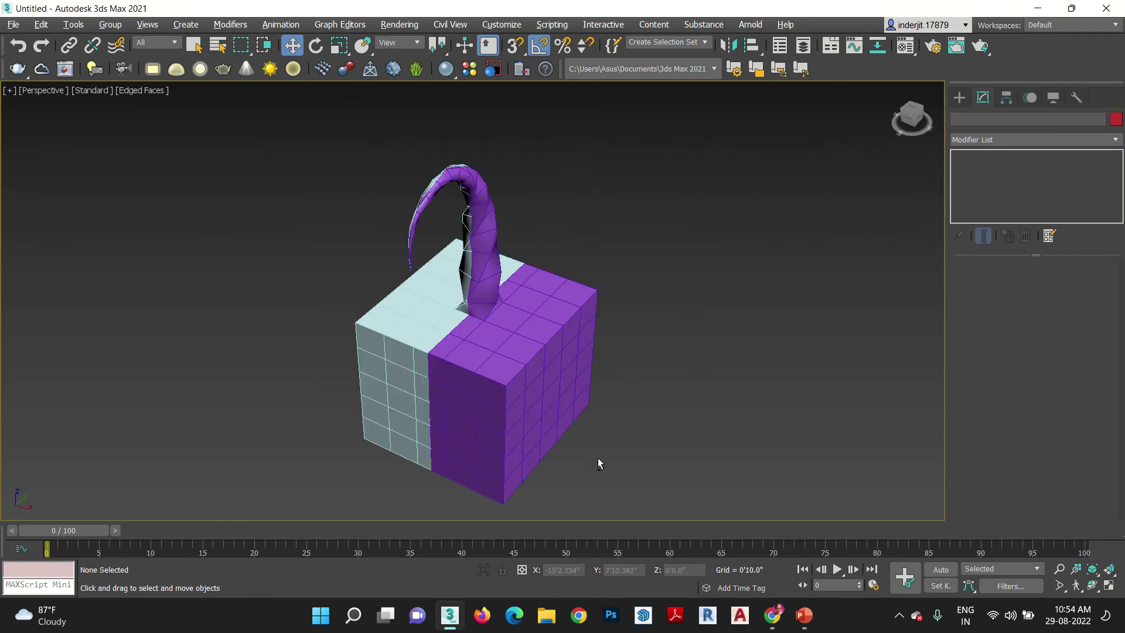
Select the pale half of the box and add a Slice modifier to it.
{"action": "middle_click_drag", "start_coordinate": [597, 458], "coordinate": [874, 451], "text": "alt"}
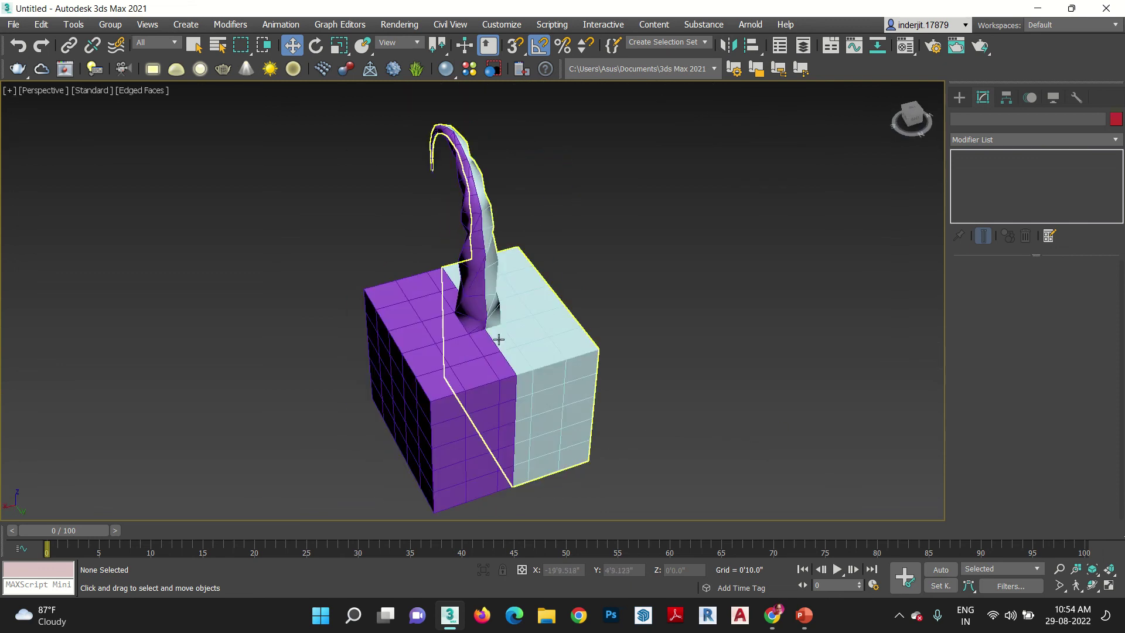
{"action": "middle_click_drag", "start_coordinate": [557, 399], "coordinate": [642, 447], "text": "alt"}
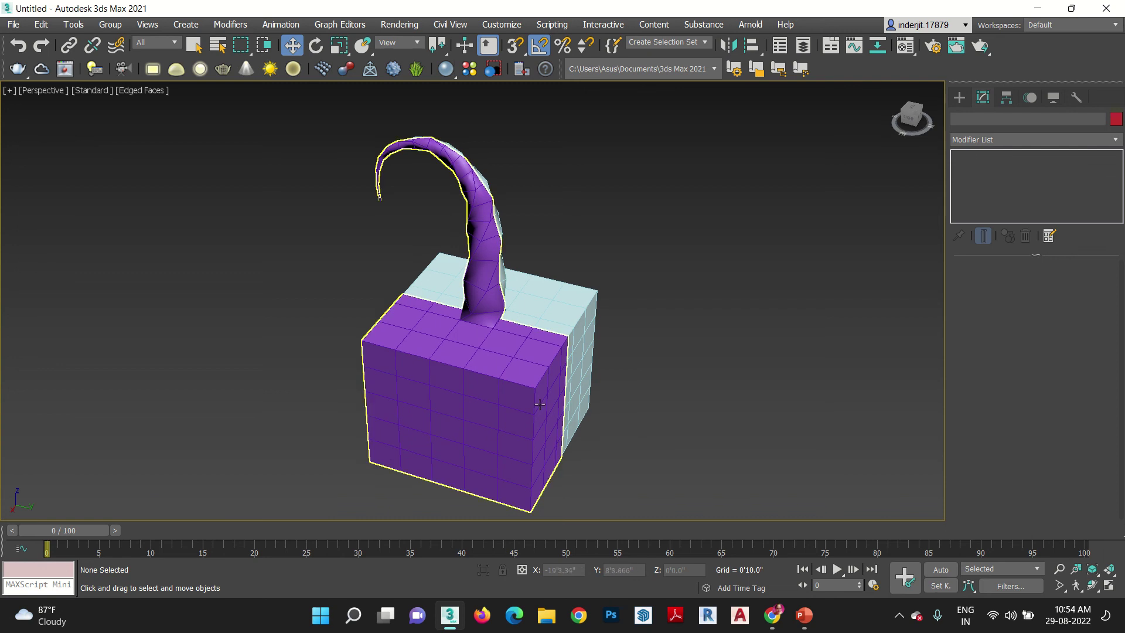
{"action": "left_click", "coordinate": [573, 287]}
{"action": "middle_click_drag", "start_coordinate": [599, 420], "coordinate": [544, 422], "text": "alt"}
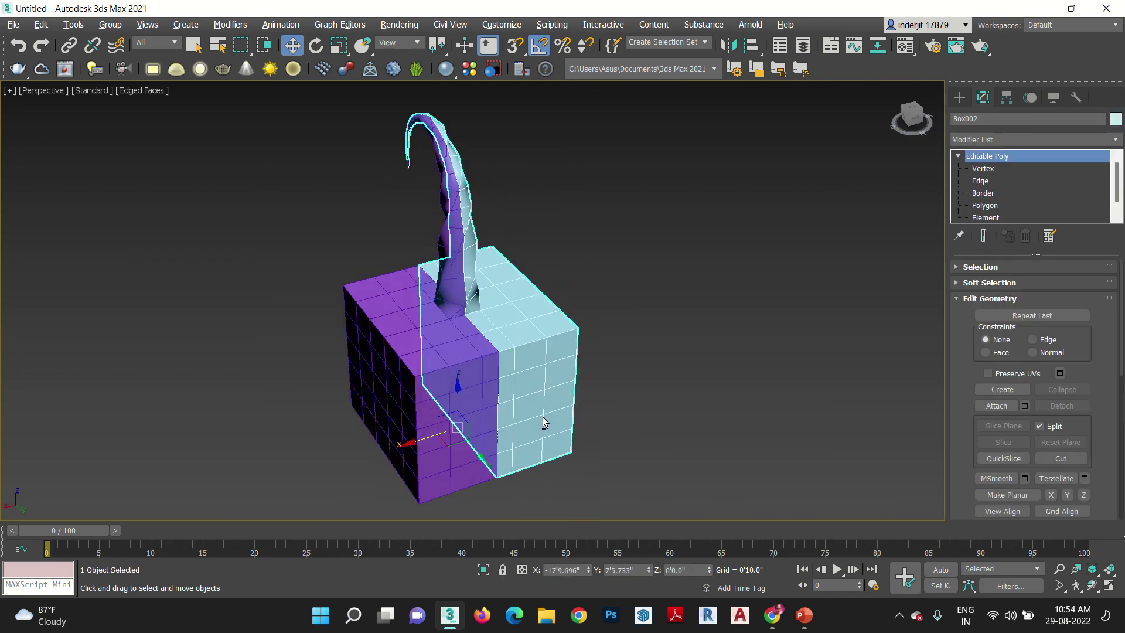
{"action": "left_click", "coordinate": [1001, 138]}
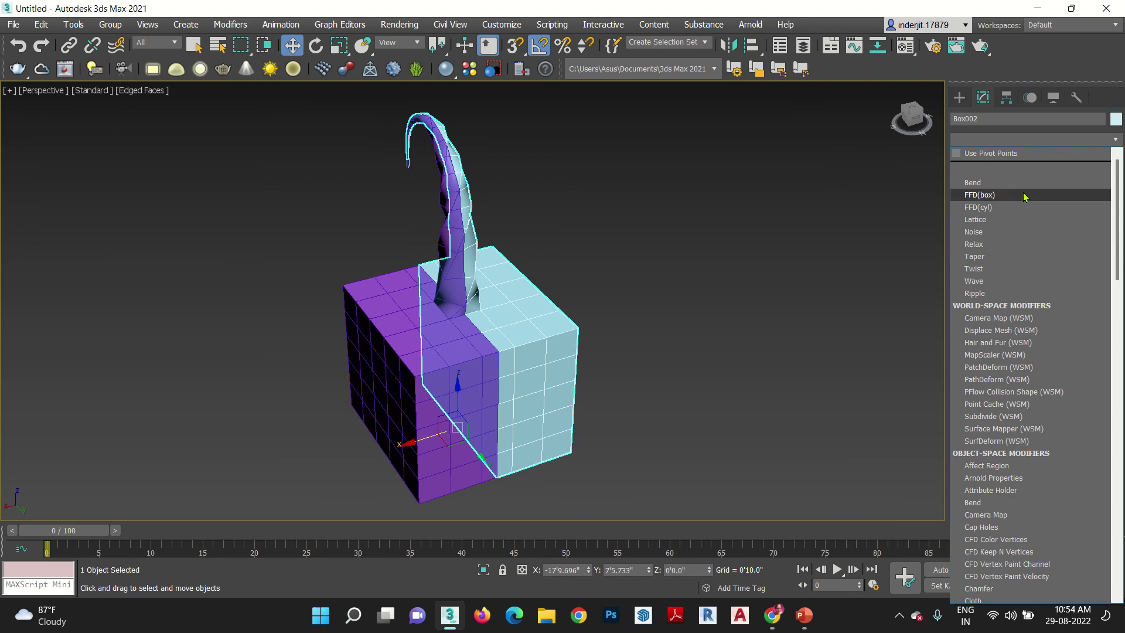
{"action": "scroll", "coordinate": [1022, 192], "scroll_direction": "down", "scroll_amount": 15}
{"action": "key", "text": "s"}
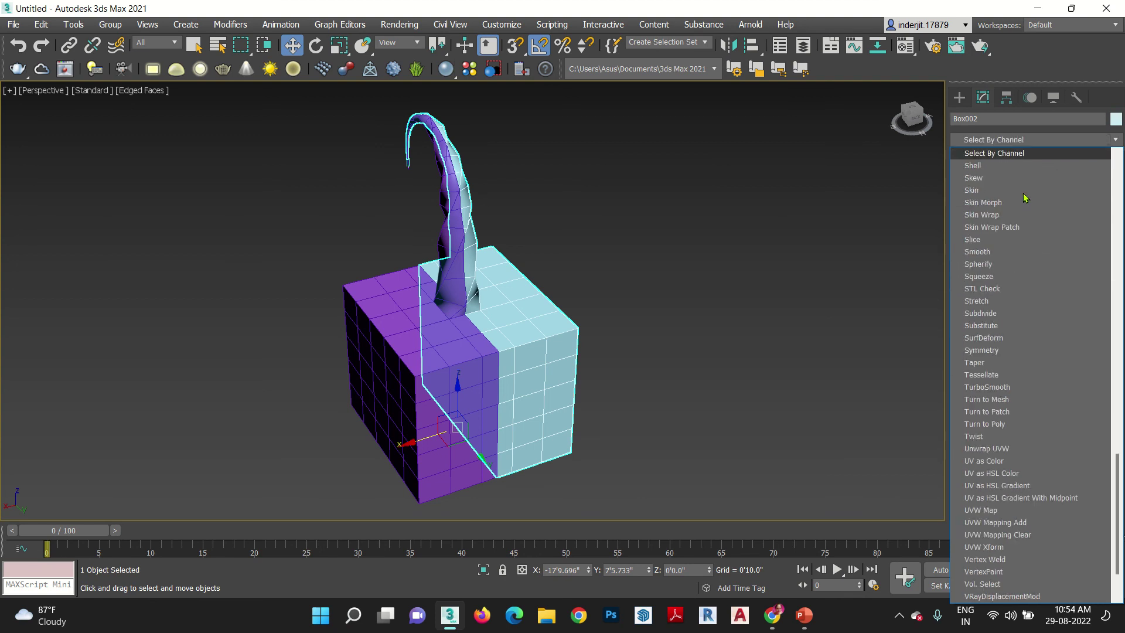
{"action": "left_click", "coordinate": [997, 243]}
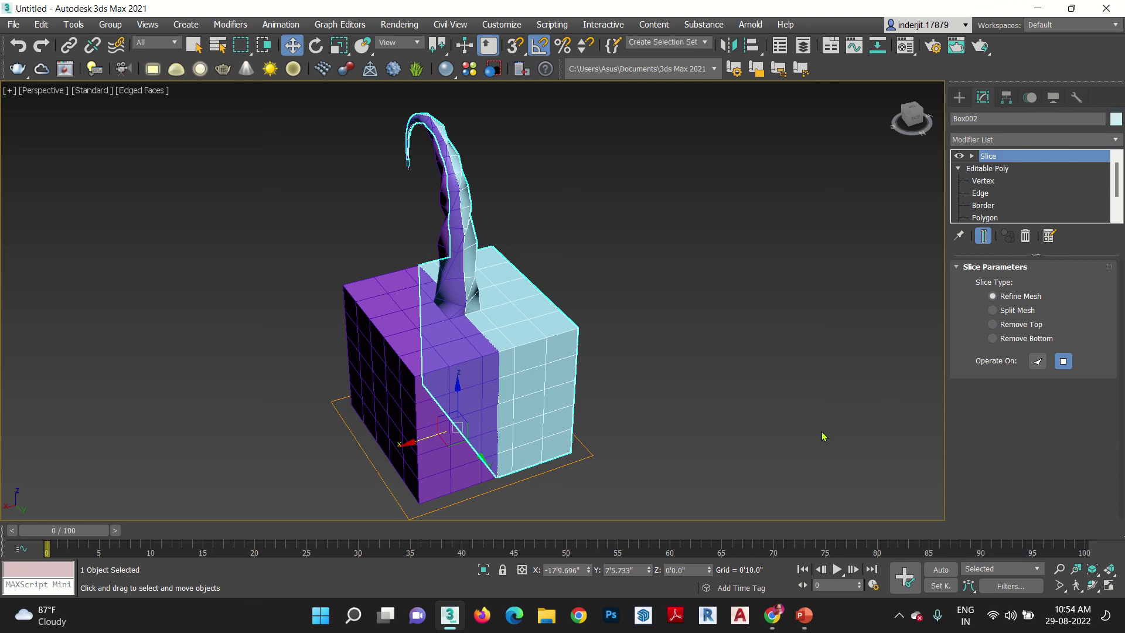
Activate the Slice modifier's Slice Plane and raise it along Z to about 1'5.2".
{"action": "middle_click_drag", "start_coordinate": [641, 423], "coordinate": [631, 401], "text": "alt"}
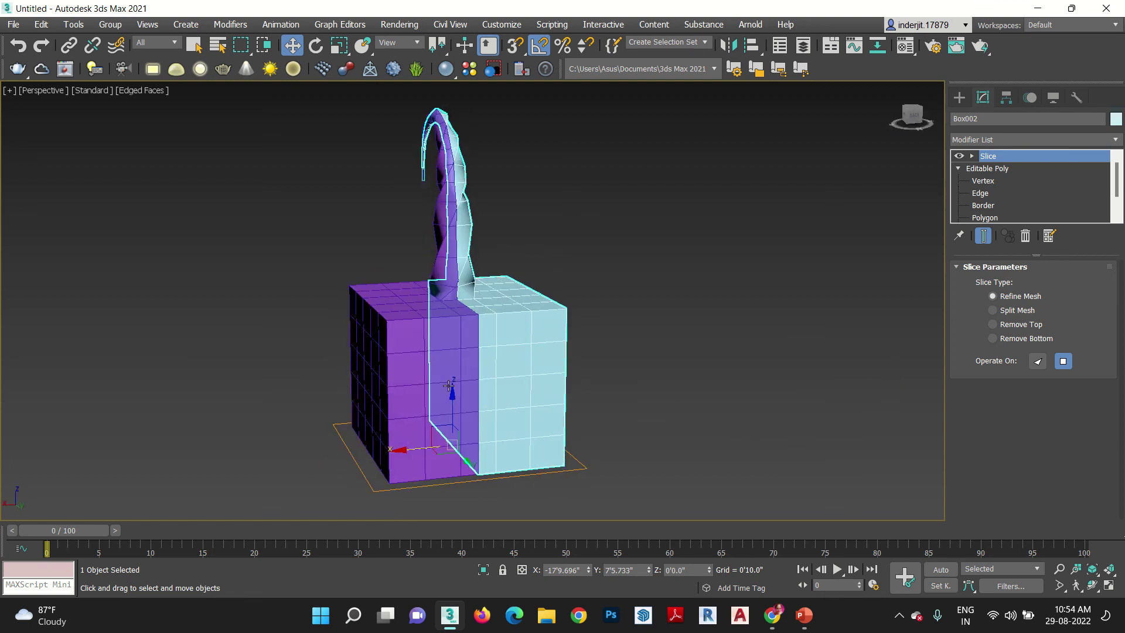
{"action": "left_click_drag", "start_coordinate": [452, 408], "coordinate": [477, 406]}
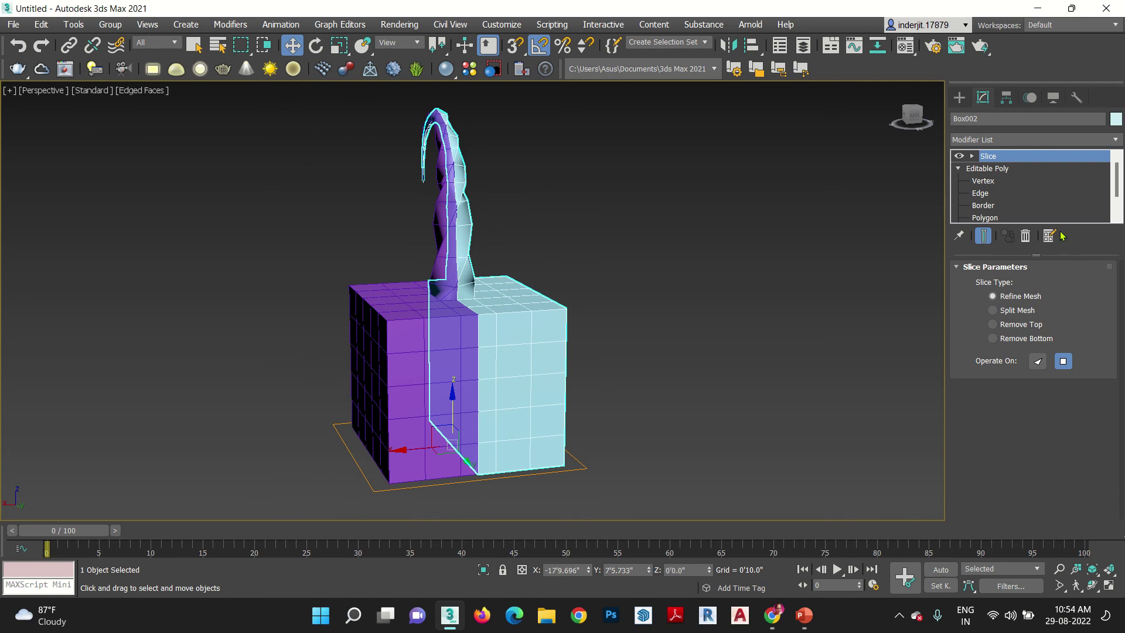
{"action": "left_click", "coordinate": [971, 155]}
{"action": "left_click", "coordinate": [999, 170]}
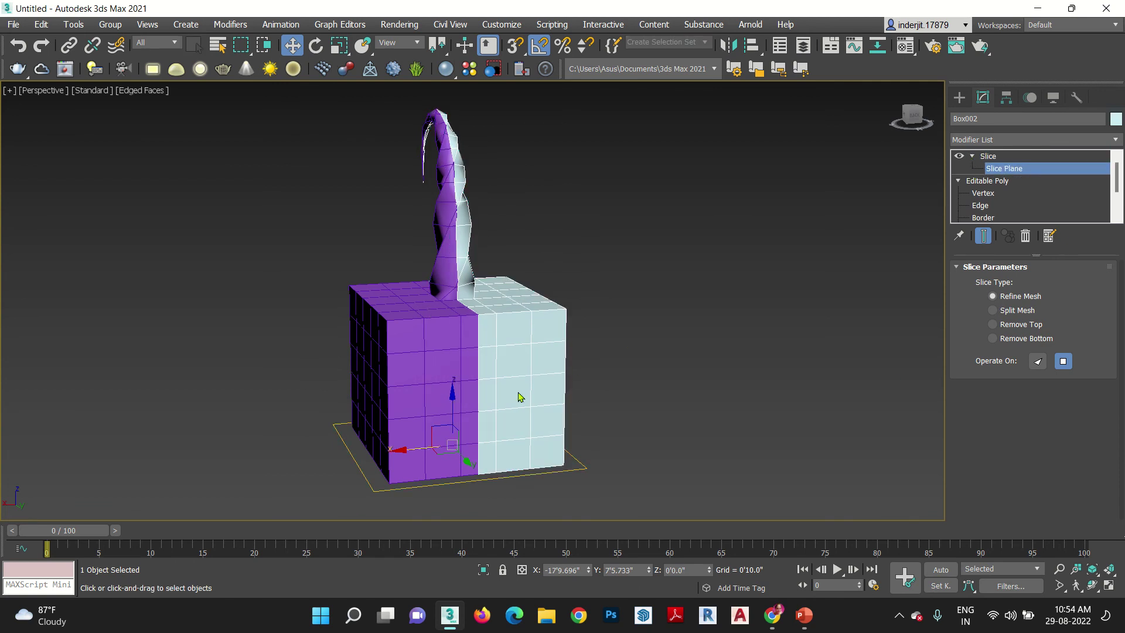
{"action": "left_click_drag", "start_coordinate": [451, 405], "coordinate": [452, 332]}
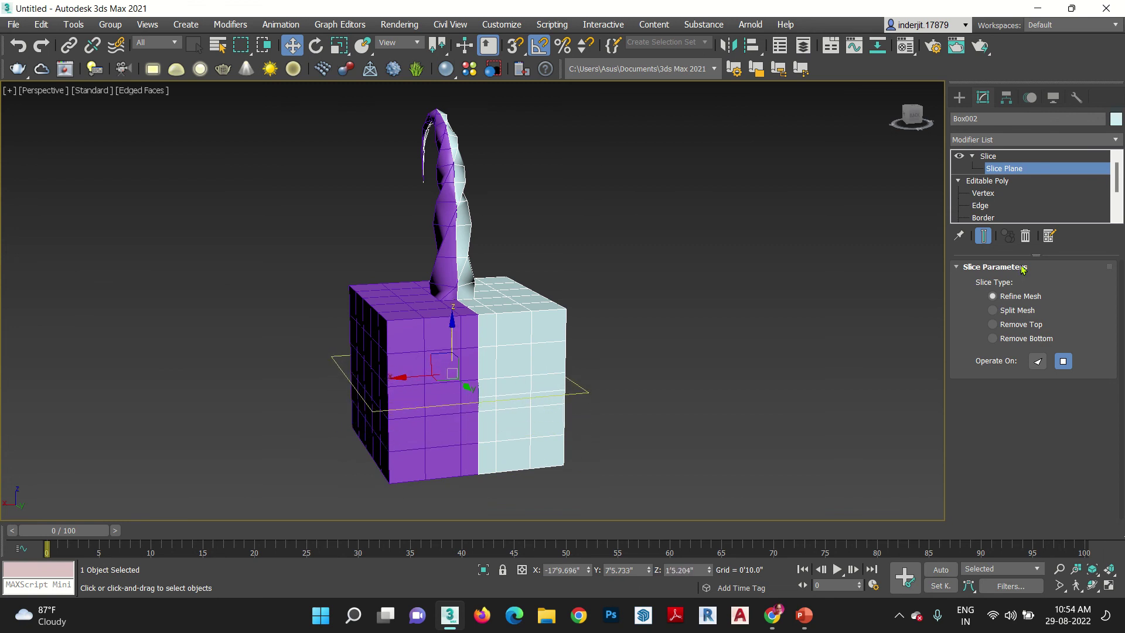
Try the Split Mesh and Remove Top slice types, then set the slice type to Remove Bottom.
{"action": "left_click", "coordinate": [1025, 313]}
{"action": "left_click", "coordinate": [1020, 325]}
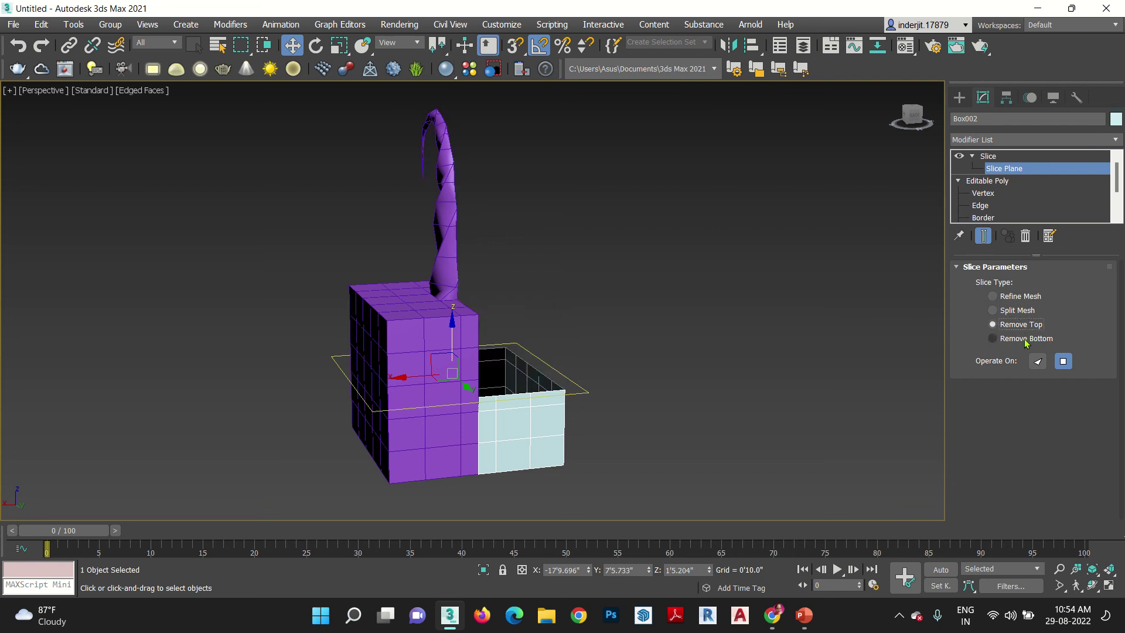
{"action": "left_click", "coordinate": [1025, 339]}
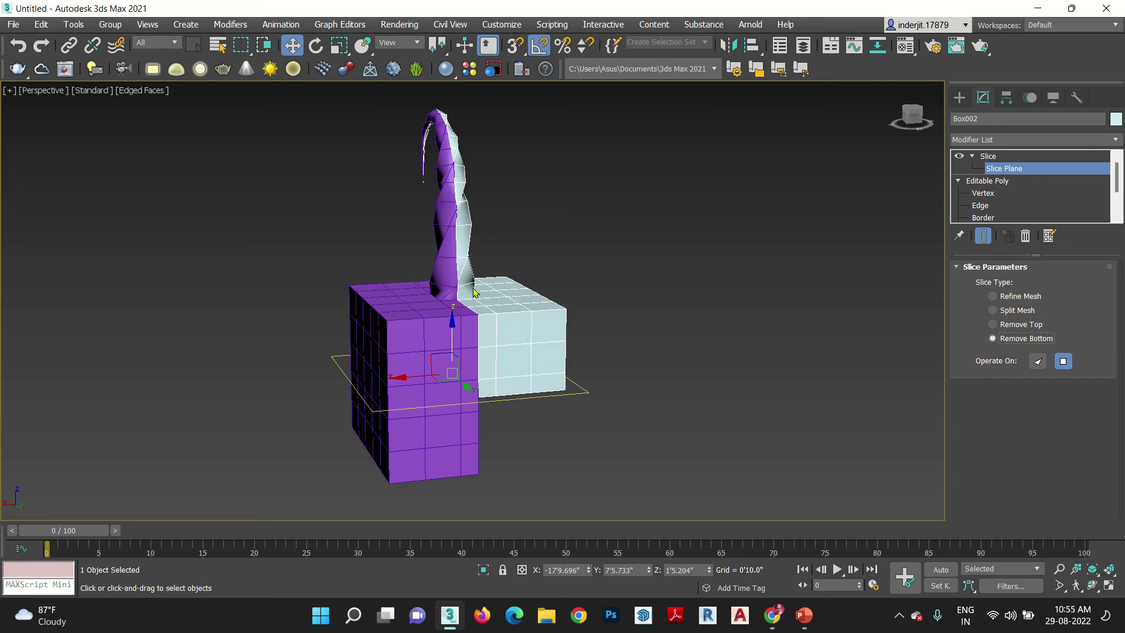
Move the slice plane down and up along Z, leaving it at about 1'8.4", and check the cut from the open side.
{"action": "mouse_move", "coordinate": [452, 321]}
{"action": "left_mouse_down"}
{"action": "mouse_move", "coordinate": [439, 399]}
{"action": "mouse_move", "coordinate": [439, 272]}
{"action": "mouse_move", "coordinate": [444, 384]}
{"action": "mouse_move", "coordinate": [449, 327]}
{"action": "left_mouse_up"}
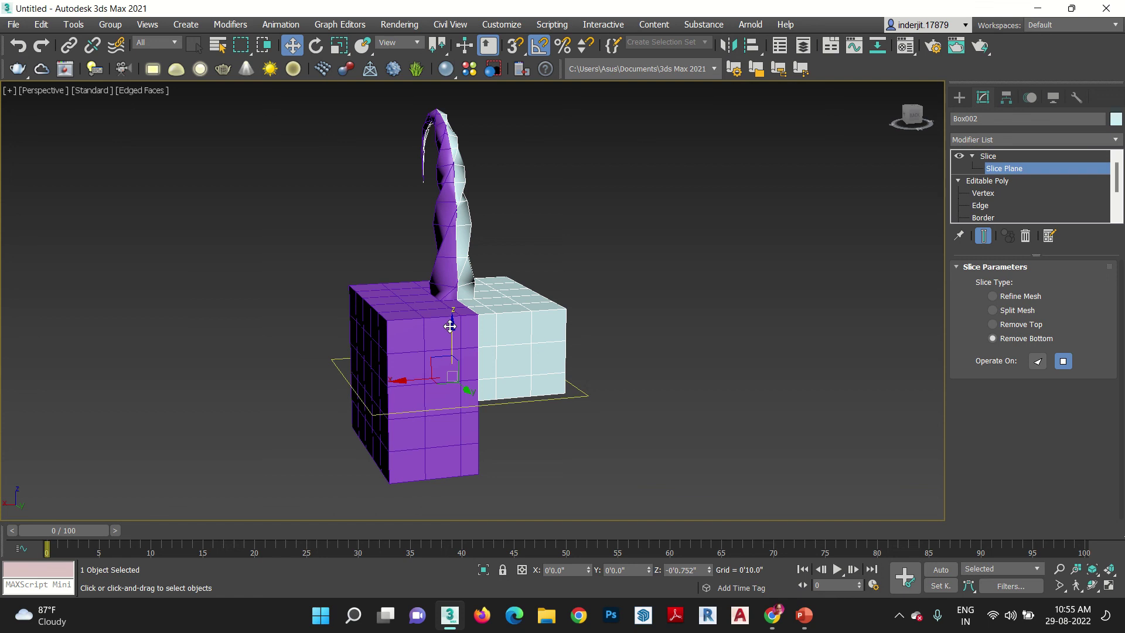
{"action": "left_click_drag", "start_coordinate": [449, 327], "coordinate": [451, 328]}
{"action": "mouse_move", "coordinate": [450, 345]}
{"action": "left_mouse_down"}
{"action": "mouse_move", "coordinate": [456, 304]}
{"action": "mouse_move", "coordinate": [441, 394]}
{"action": "mouse_move", "coordinate": [444, 330]}
{"action": "left_mouse_up"}
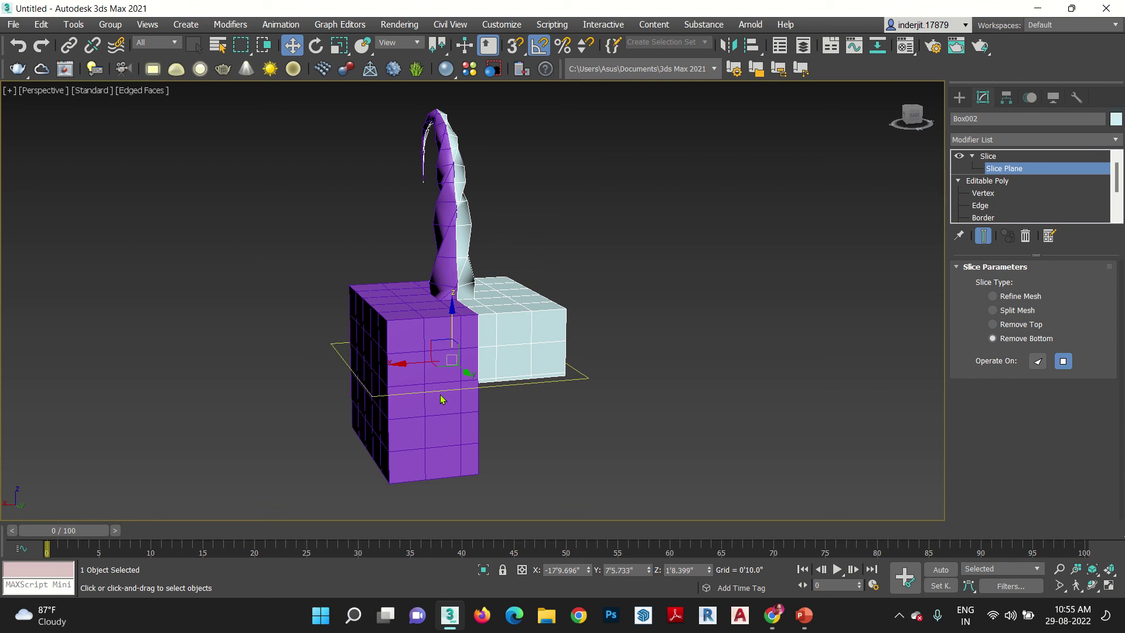
{"action": "left_click", "coordinate": [972, 156]}
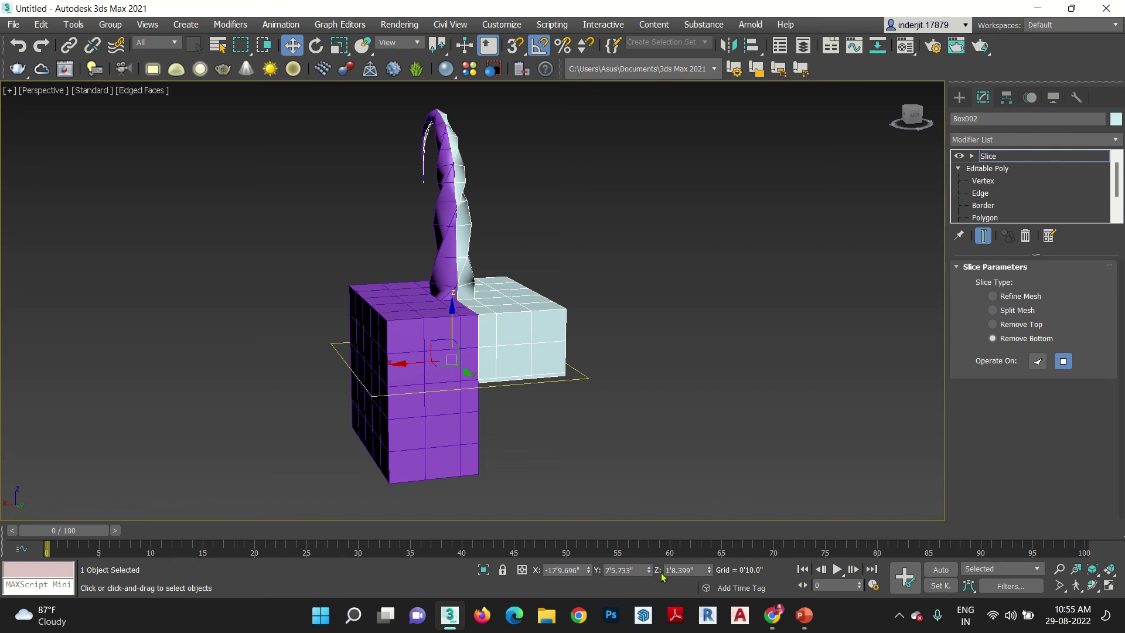
{"action": "middle_click_drag", "start_coordinate": [627, 502], "coordinate": [484, 478], "text": "alt"}
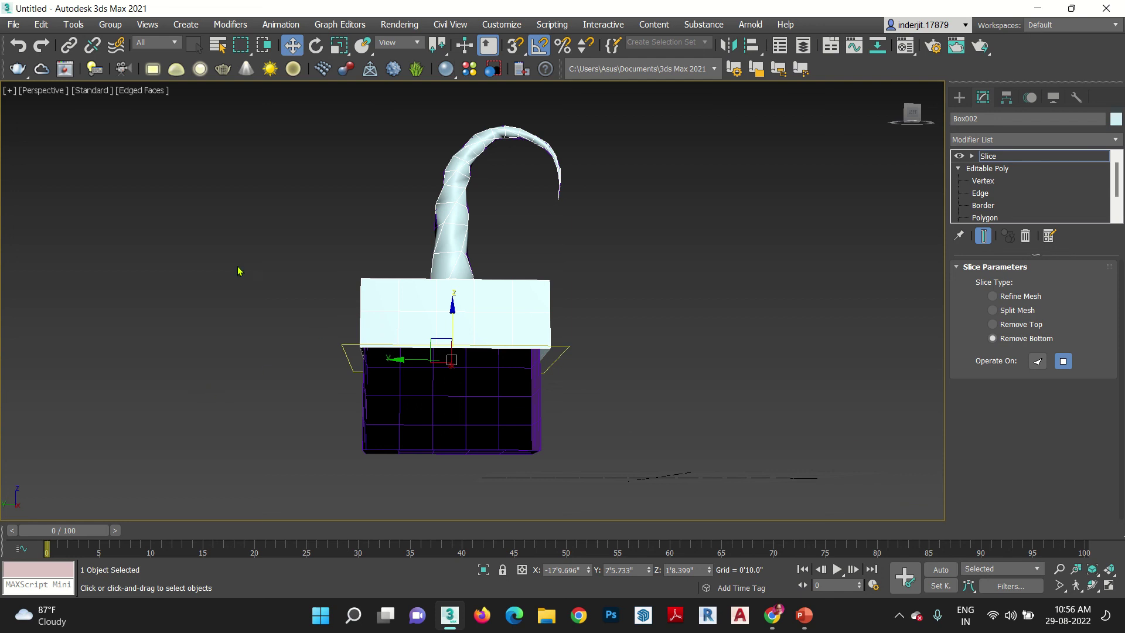
Delete both halves of the box and display the home grid in the empty Perspective view.
{"action": "left_click", "coordinate": [11, 26]}
{"action": "left_click", "coordinate": [11, 26]}
{"action": "left_click_drag", "start_coordinate": [637, 472], "coordinate": [173, 293]}
{"action": "left_click", "coordinate": [180, 181]}
{"action": "left_click_drag", "start_coordinate": [489, 489], "coordinate": [316, 232]}
{"action": "key", "text": "Delete"}
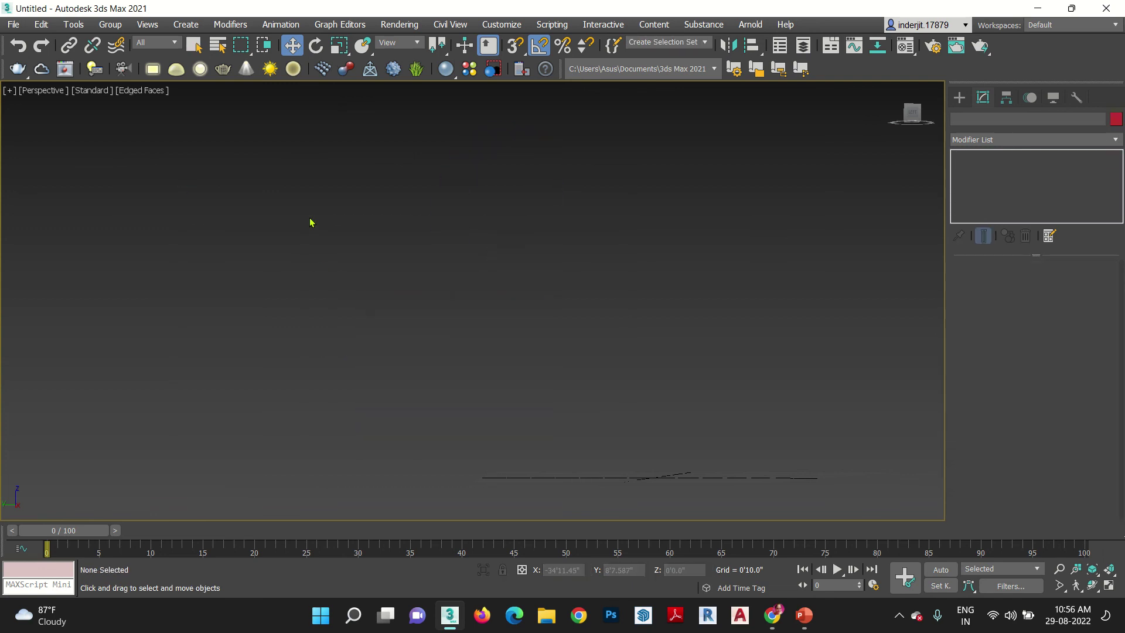
{"action": "key", "text": "g"}
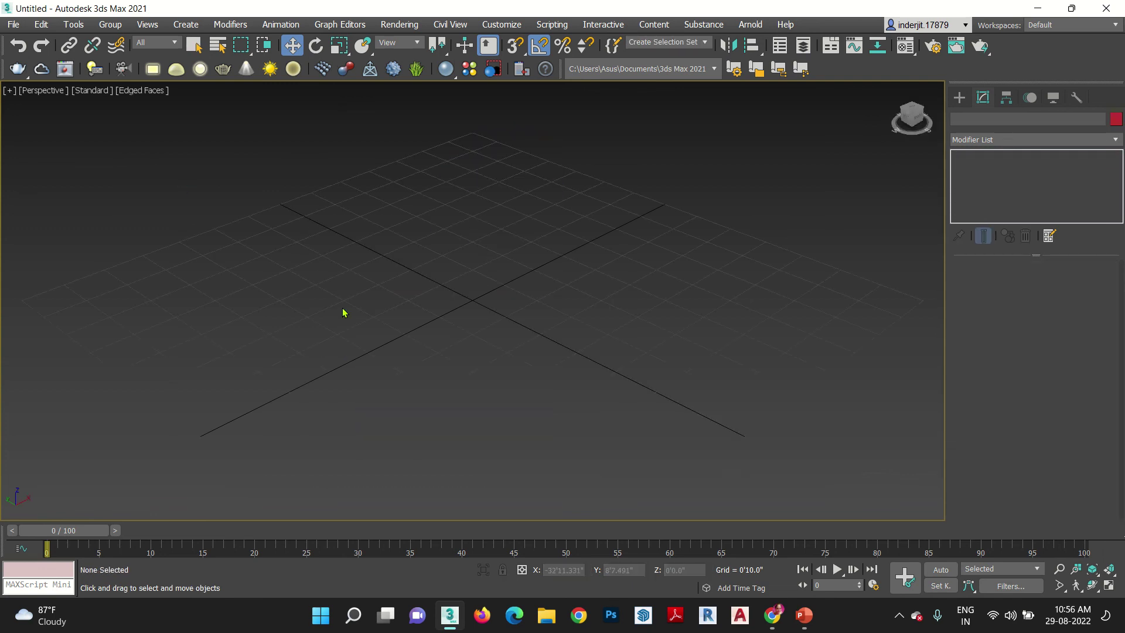
Start importing a file and browse on drive E: to Lovely Professional University > T1_Autum Term 2022-23.
{"action": "left_click", "coordinate": [13, 25]}
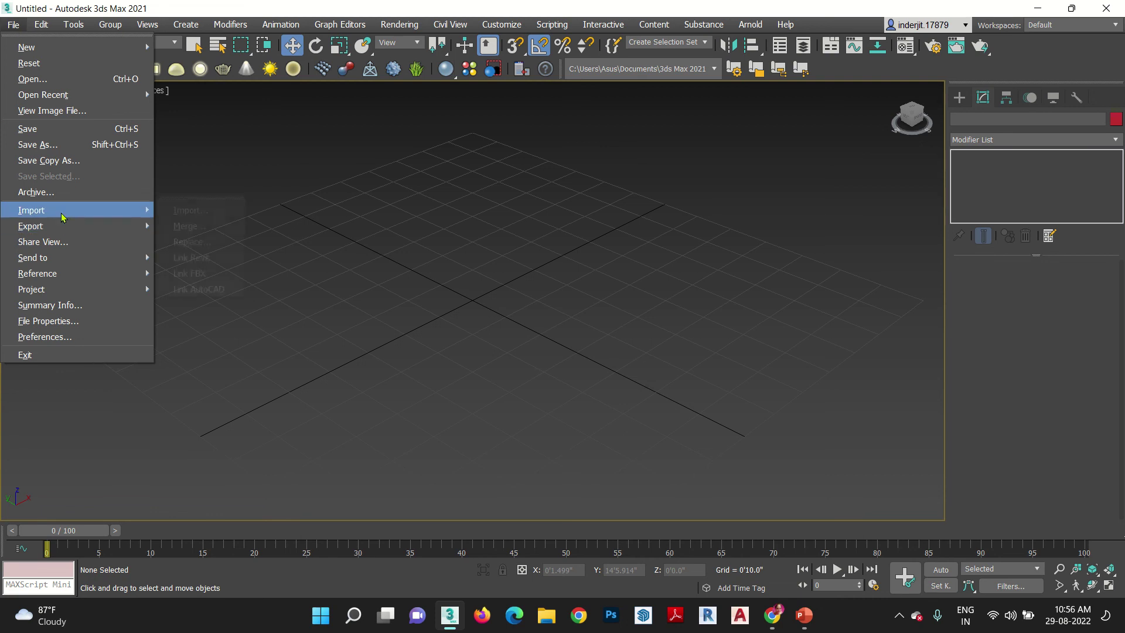
{"action": "mouse_move", "coordinate": [61, 212]}
{"action": "left_click", "coordinate": [209, 211]}
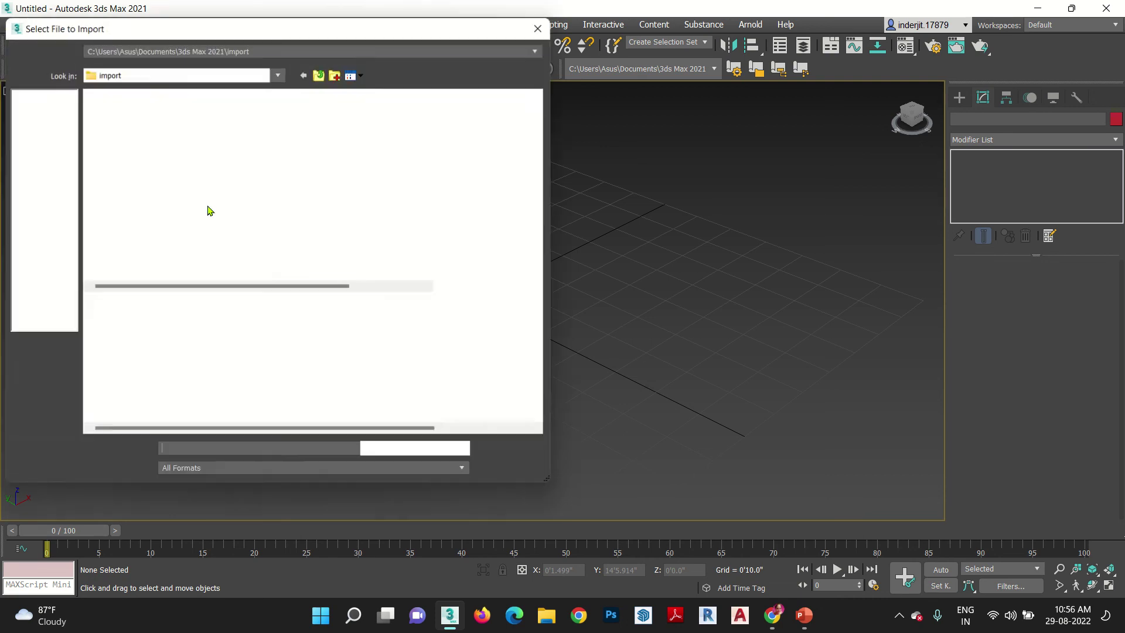
{"action": "left_click", "coordinate": [181, 74]}
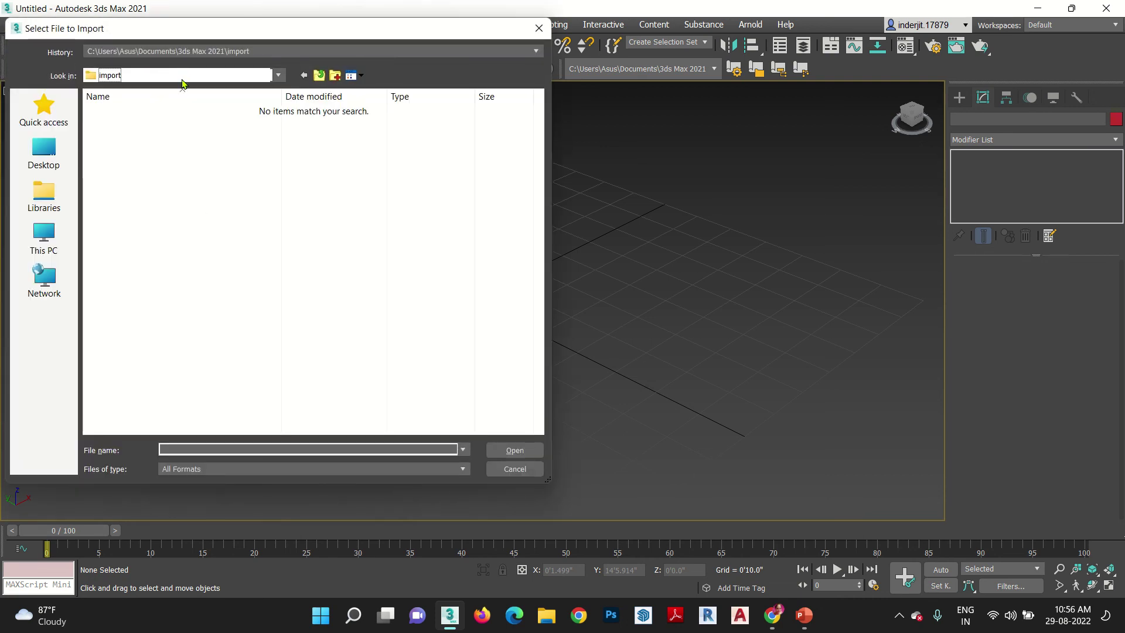
{"action": "left_click", "coordinate": [173, 313]}
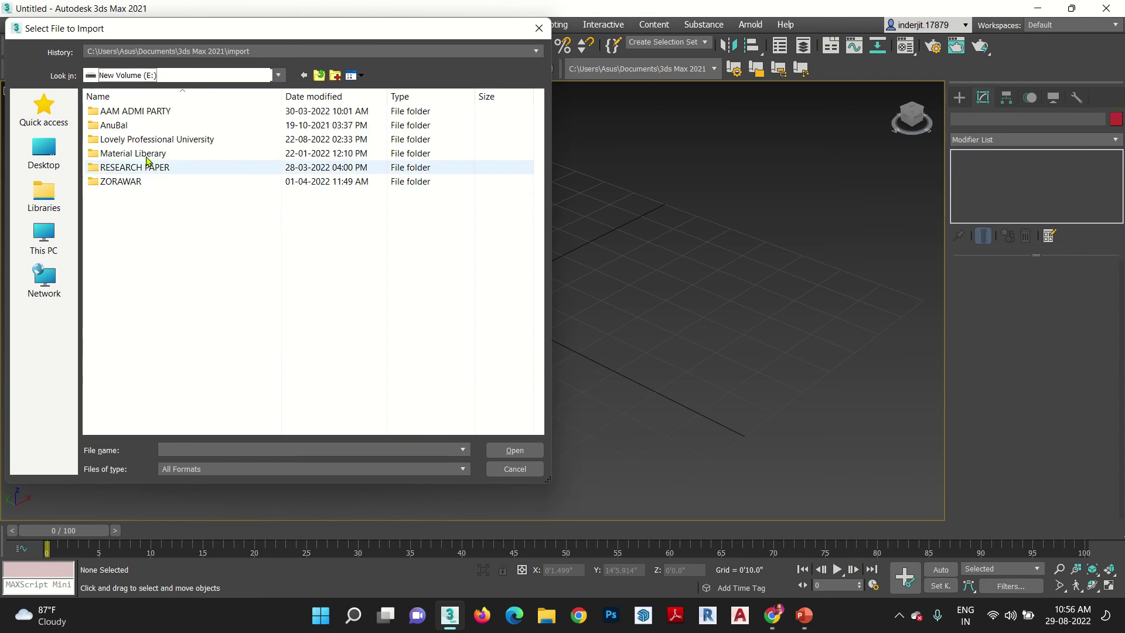
{"action": "double_click", "coordinate": [144, 140]}
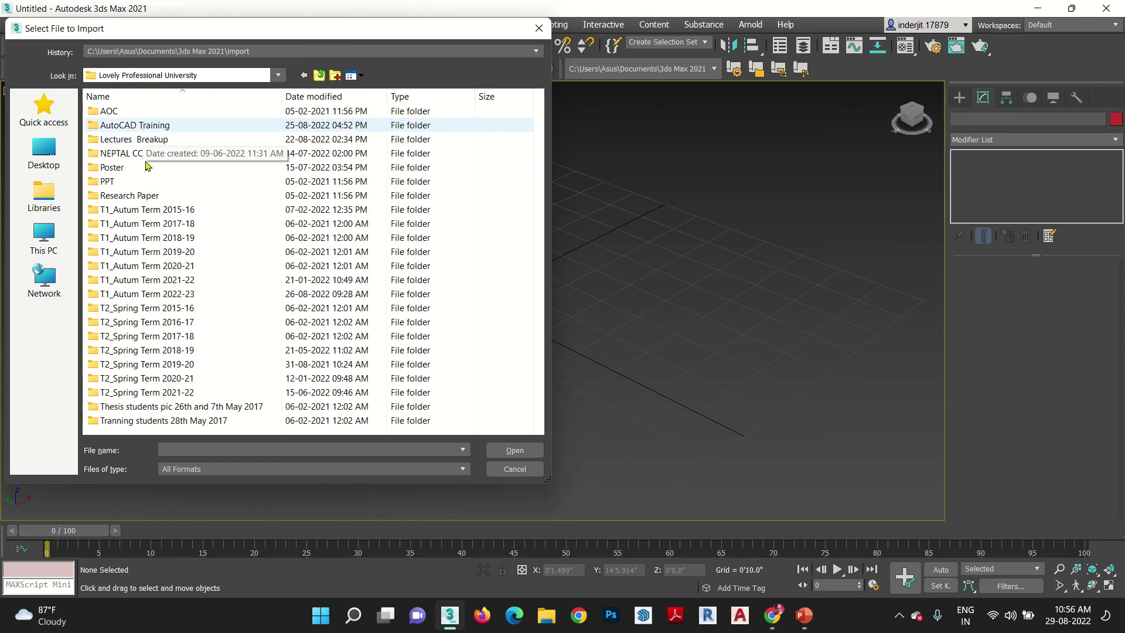
{"action": "double_click", "coordinate": [125, 293]}
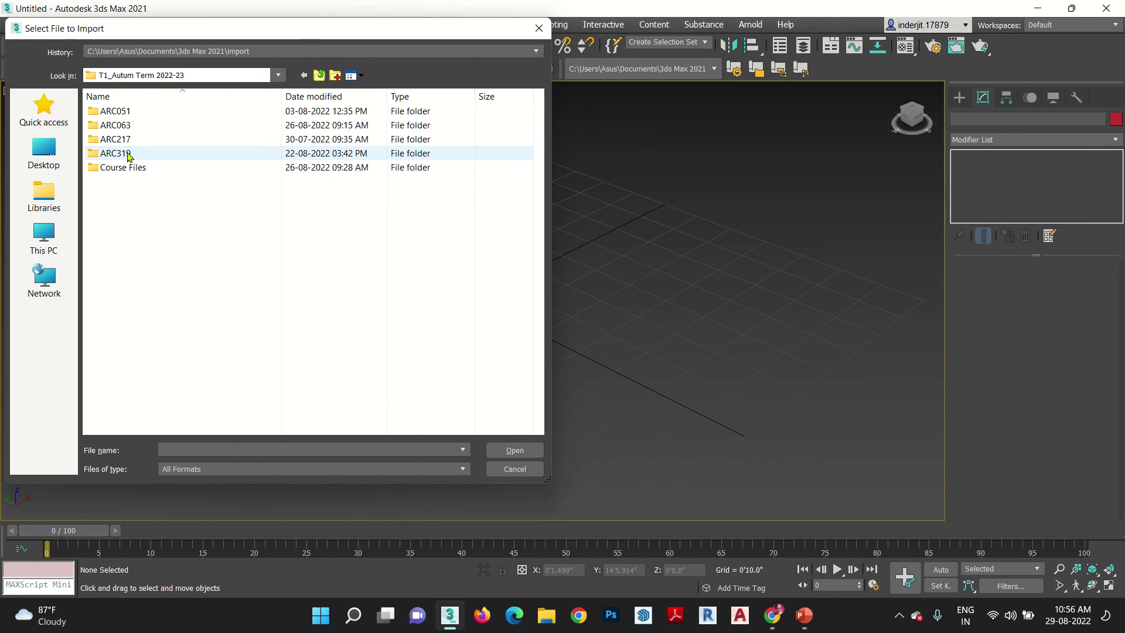
Open ground floor.dwg from the ARC063 > Projects folder for import.
{"action": "double_click", "coordinate": [128, 111]}
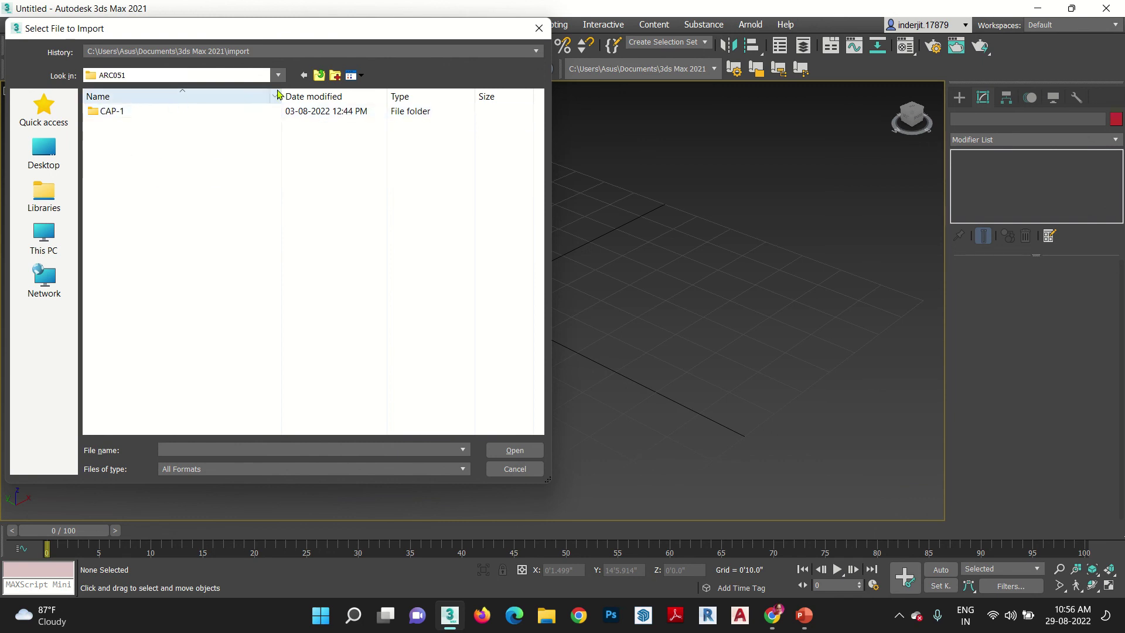
{"action": "left_click", "coordinate": [303, 75]}
{"action": "double_click", "coordinate": [139, 130]}
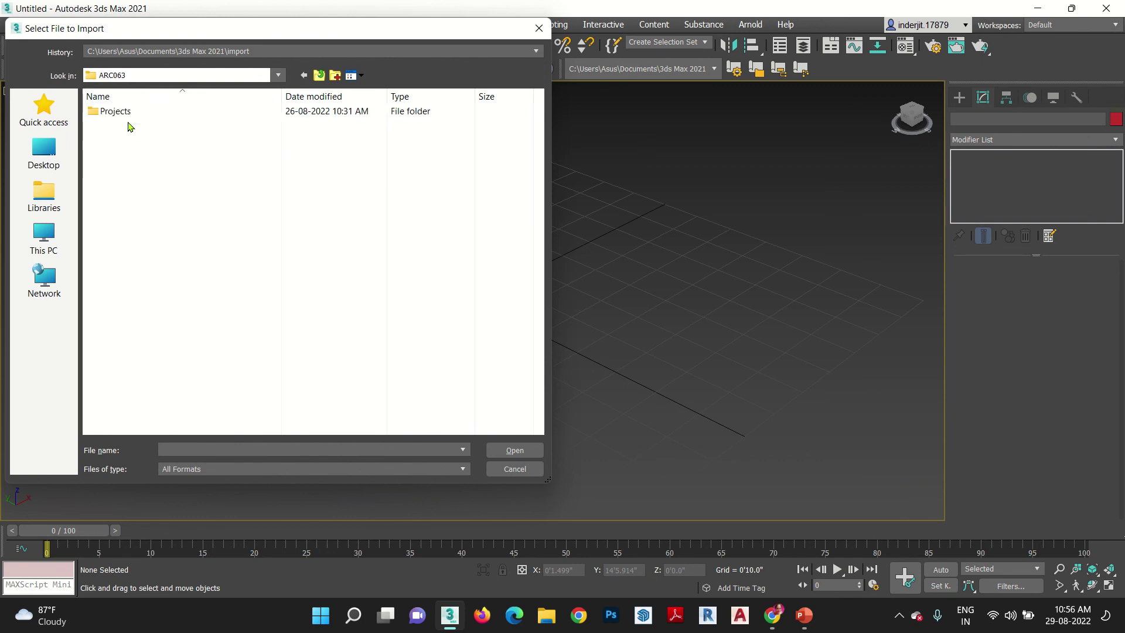
{"action": "double_click", "coordinate": [120, 113]}
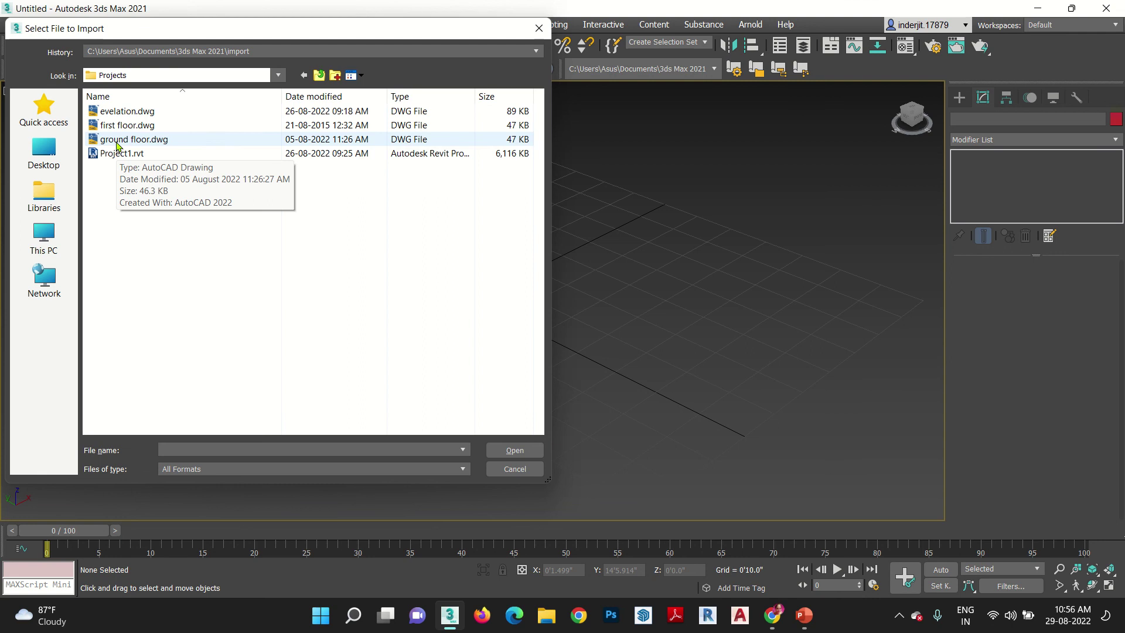
{"action": "left_click", "coordinate": [120, 139]}
{"action": "left_click", "coordinate": [531, 451]}
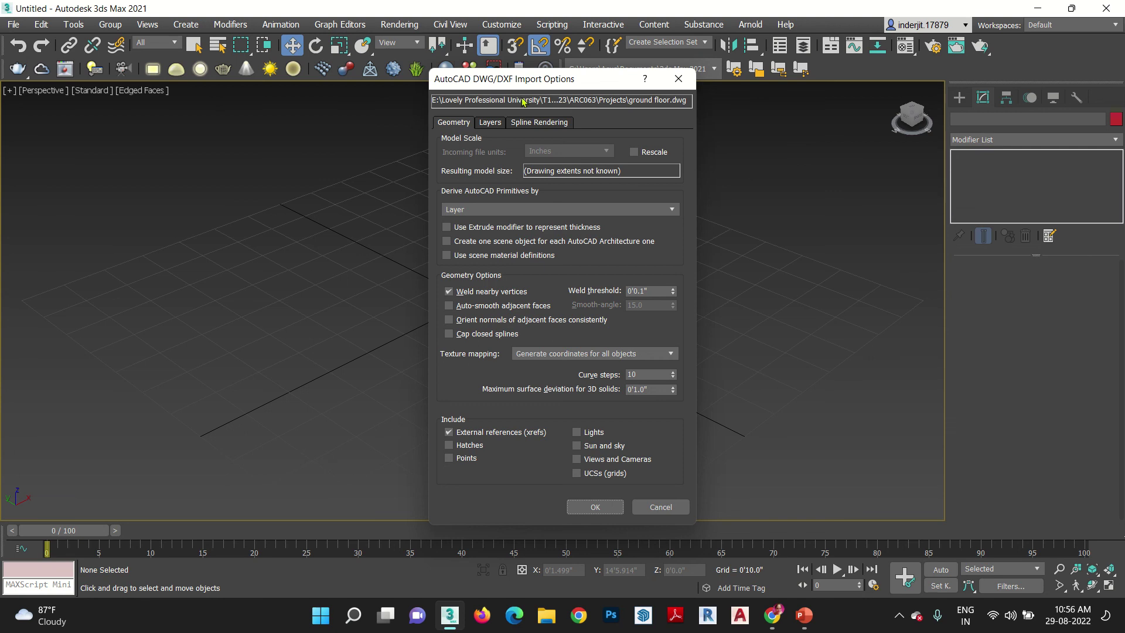
Try the Auto-smooth adjacent faces and Weld nearby vertices import options, keeping primitives derived by Layer and only Weld nearby vertices enabled.
{"action": "left_click", "coordinate": [469, 209]}
{"action": "left_click", "coordinate": [475, 212]}
{"action": "left_click", "coordinate": [450, 306]}
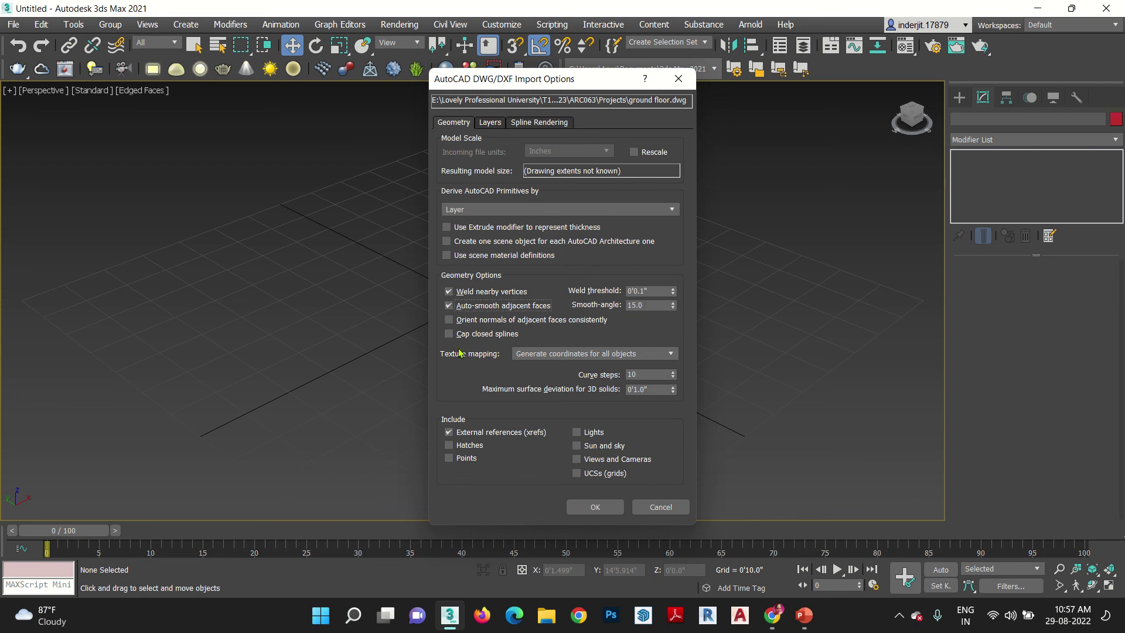
{"action": "left_click", "coordinate": [449, 291]}
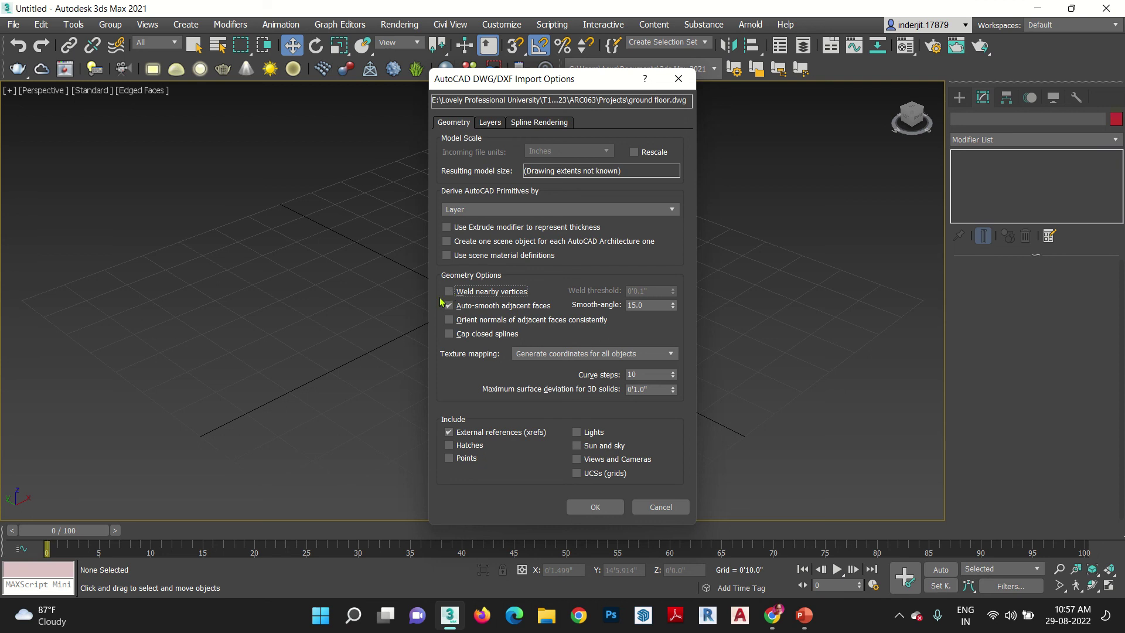
{"action": "left_click", "coordinate": [449, 305]}
{"action": "left_click", "coordinate": [449, 292]}
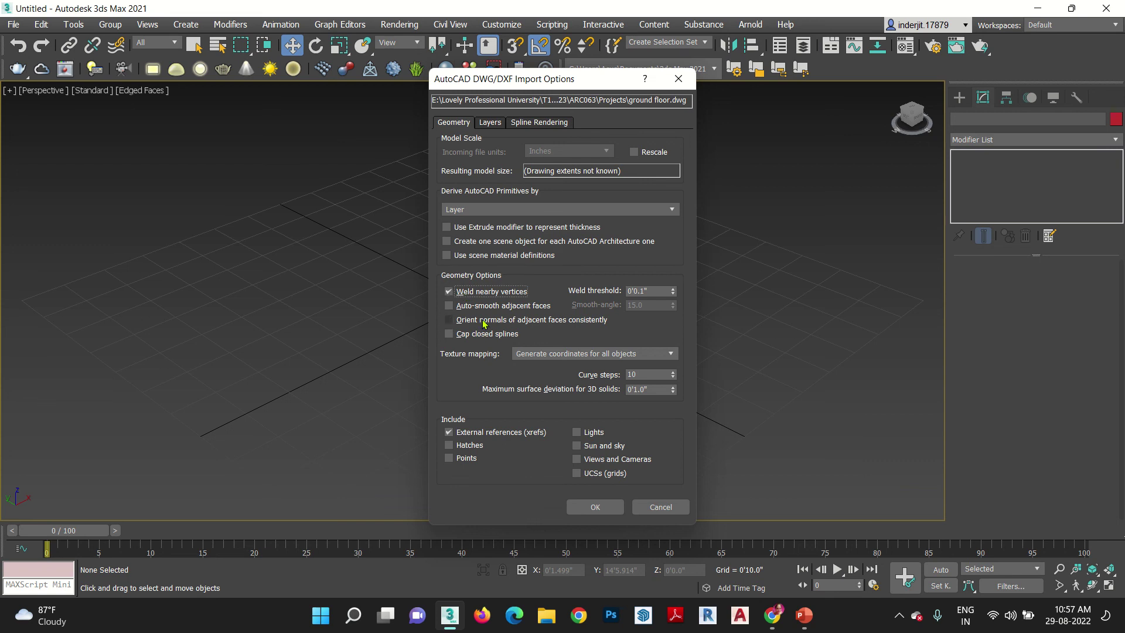
{"action": "left_click", "coordinate": [449, 306]}
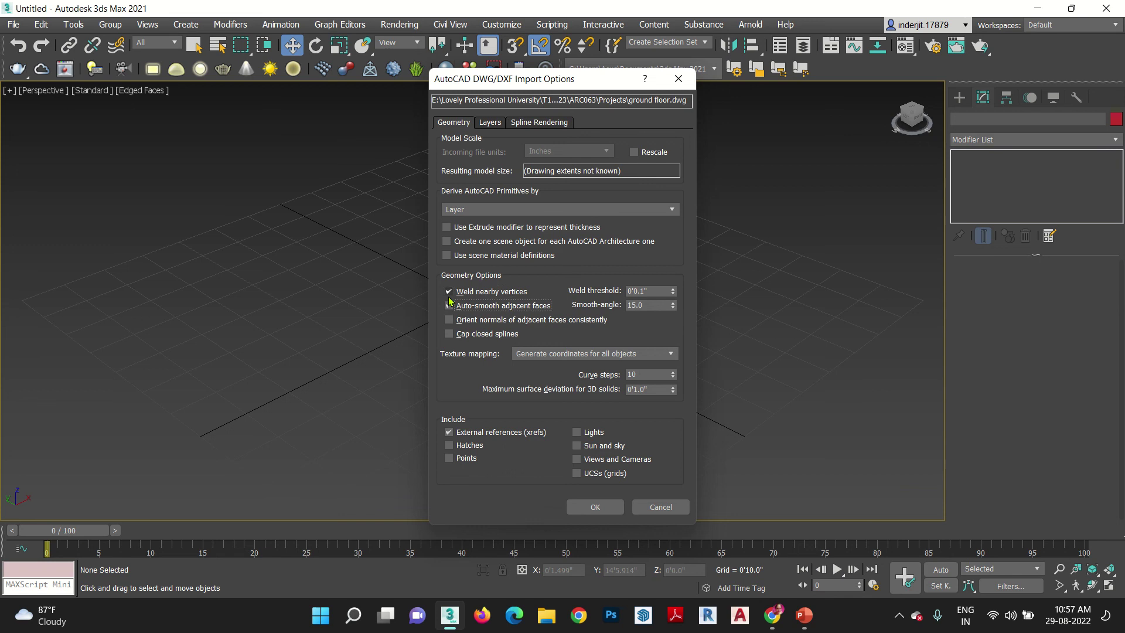
{"action": "left_click", "coordinate": [449, 291]}
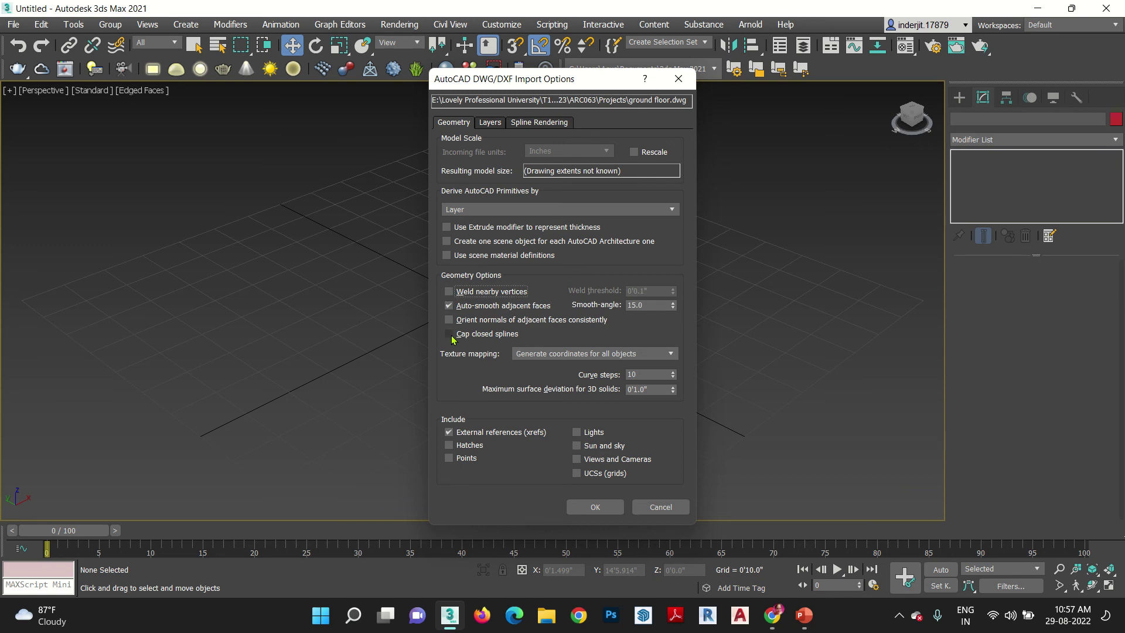
{"action": "left_click", "coordinate": [448, 305]}
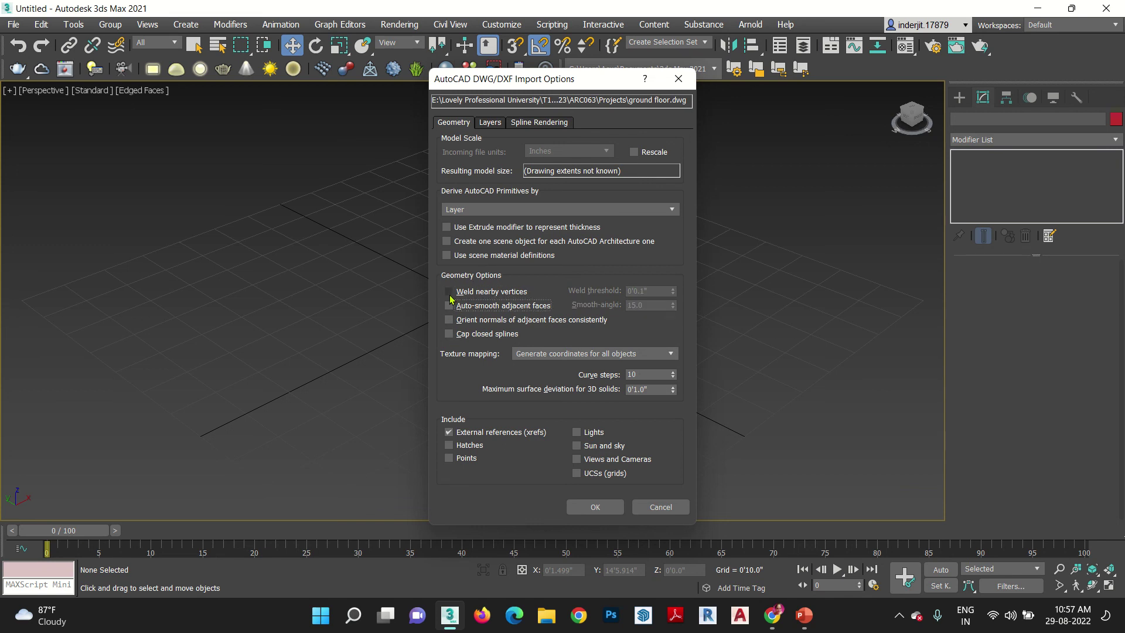
{"action": "left_click", "coordinate": [449, 291]}
Accept the import options to bring in the ground floor plan and frame the whole plan in Perspective.
{"action": "left_click", "coordinate": [612, 507]}
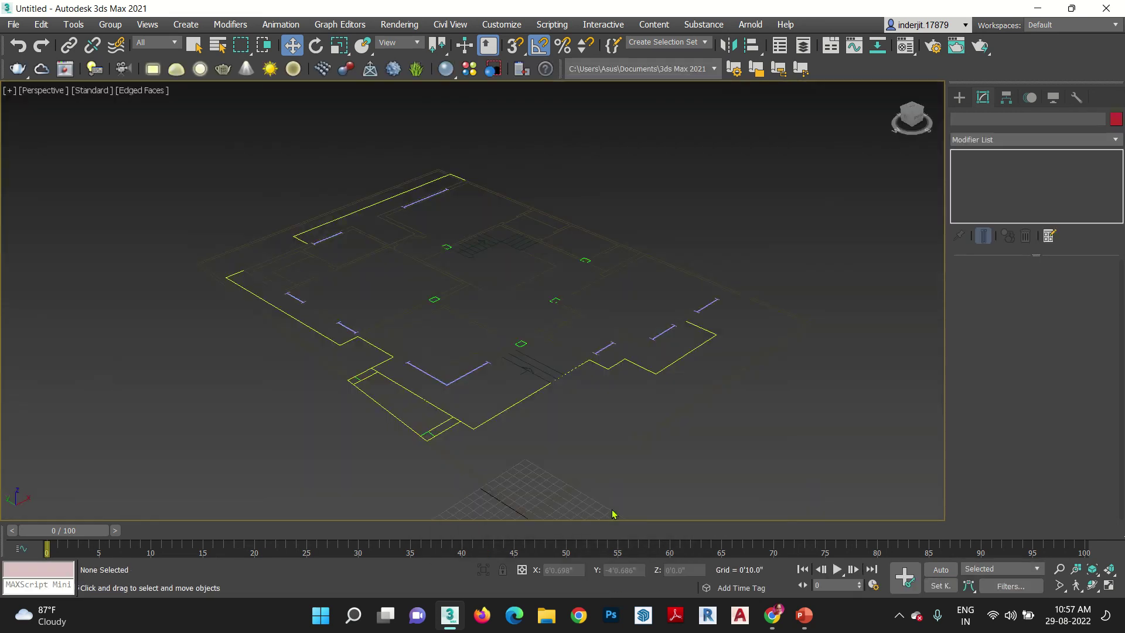
{"action": "middle_click_drag", "start_coordinate": [615, 414], "coordinate": [572, 427], "text": "alt"}
{"action": "scroll", "coordinate": [567, 377], "scroll_direction": "down", "scroll_amount": 5}
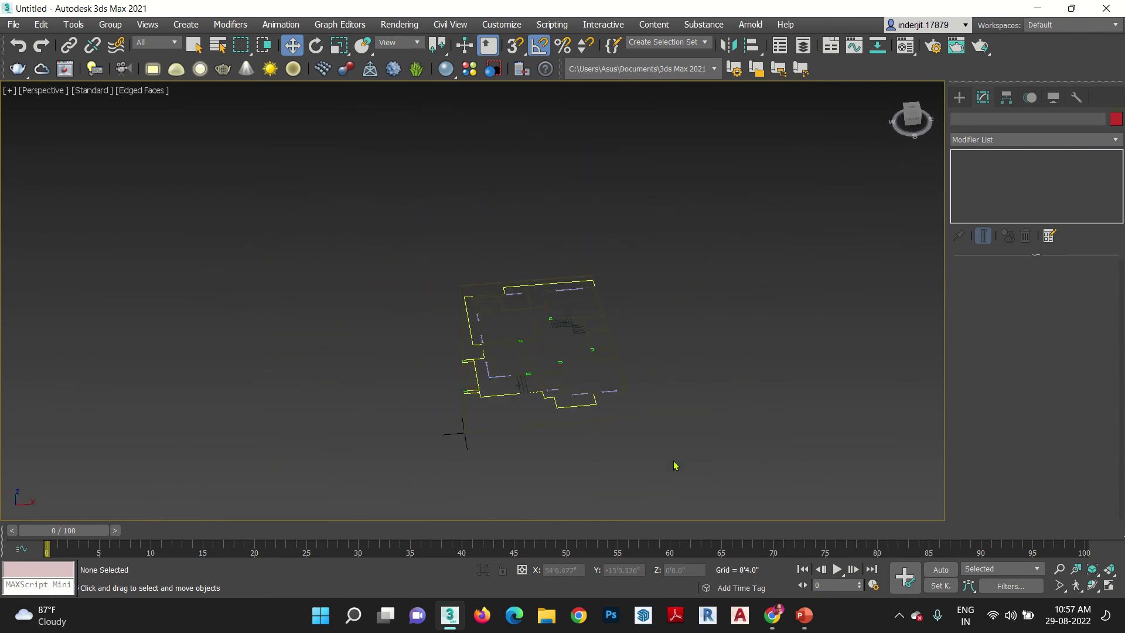
Select all the imported plan shapes, change their object color to dark blue, deselect them and check the recolored plan.
{"action": "left_click_drag", "start_coordinate": [673, 464], "coordinate": [367, 200]}
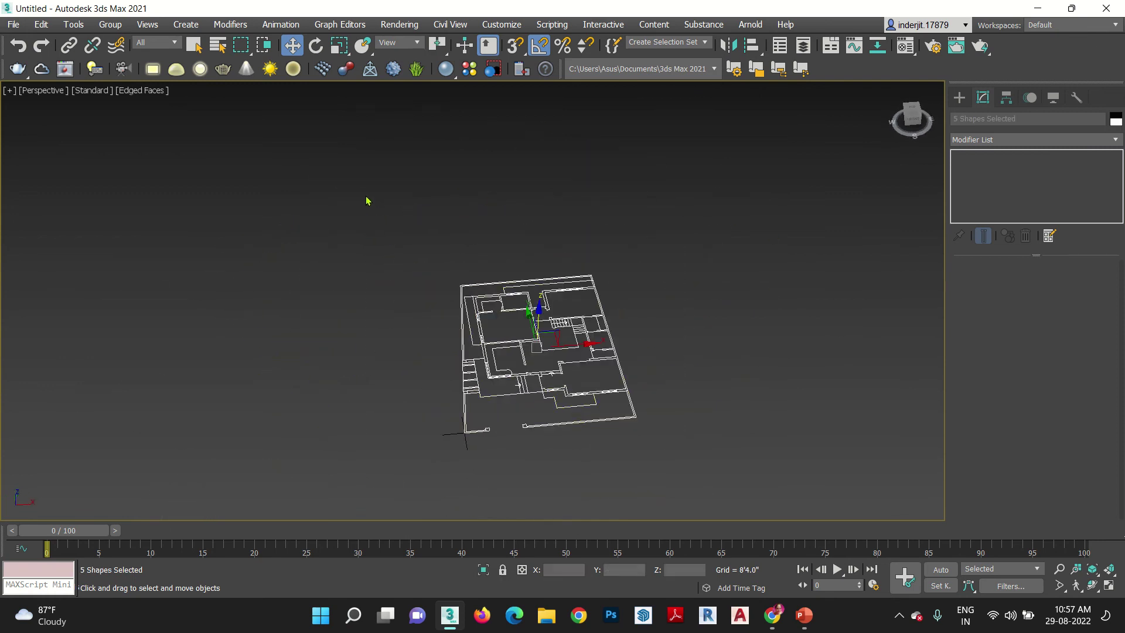
{"action": "left_click", "coordinate": [1114, 122]}
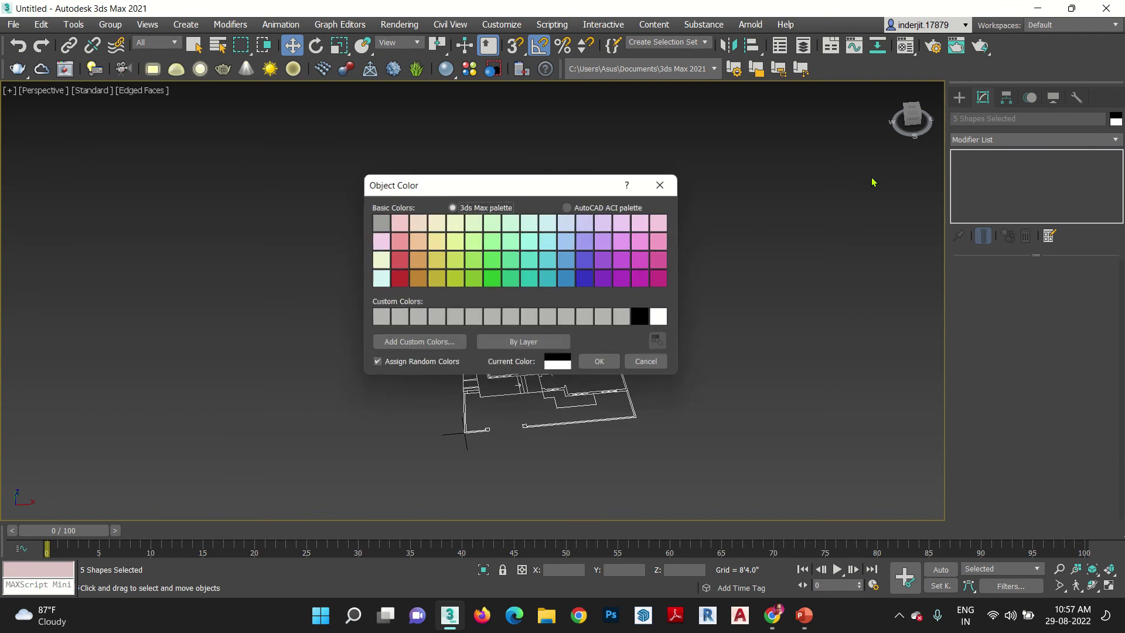
{"action": "left_click", "coordinate": [585, 278]}
{"action": "left_click", "coordinate": [598, 363]}
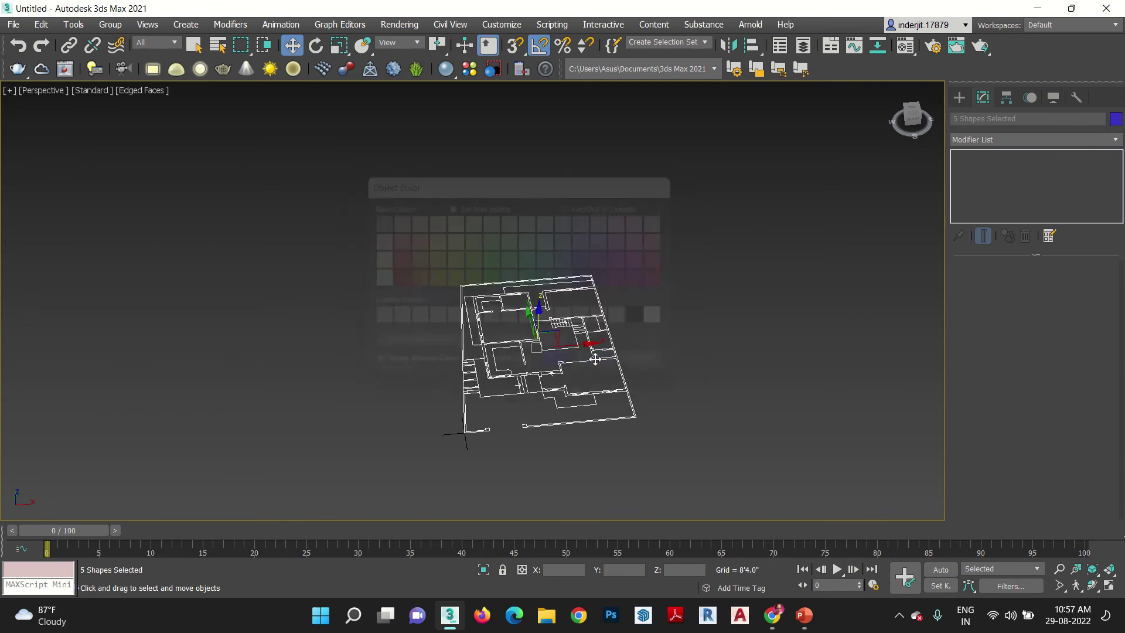
{"action": "left_click", "coordinate": [701, 404]}
{"action": "middle_click_drag", "start_coordinate": [585, 457], "coordinate": [610, 429], "text": "alt"}
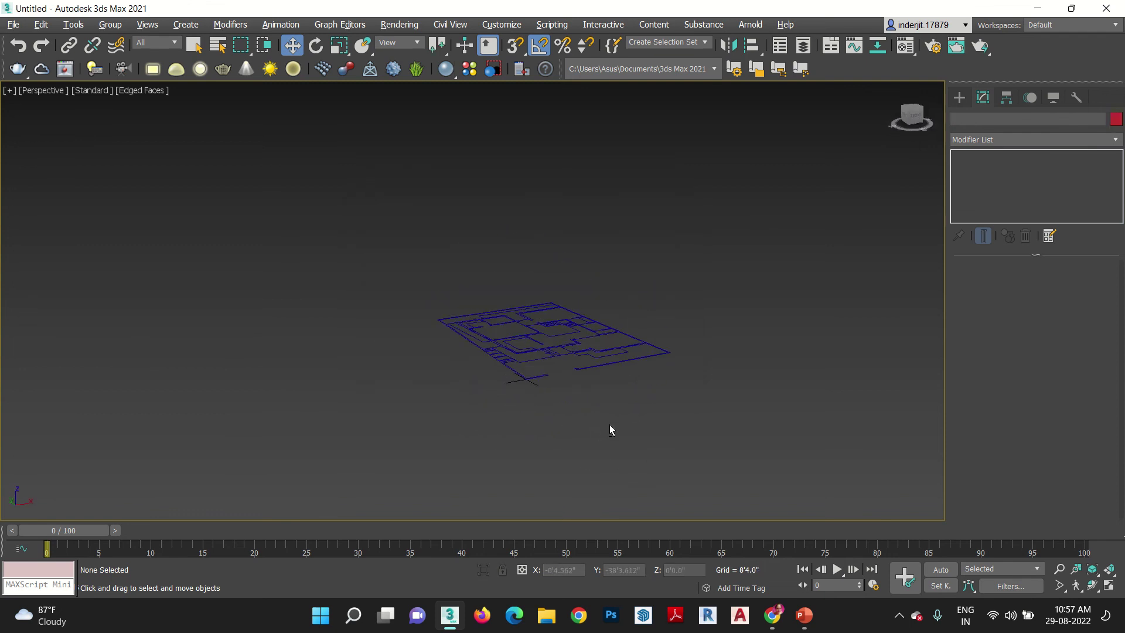
{"action": "scroll", "coordinate": [547, 346], "scroll_direction": "up", "scroll_amount": 5}
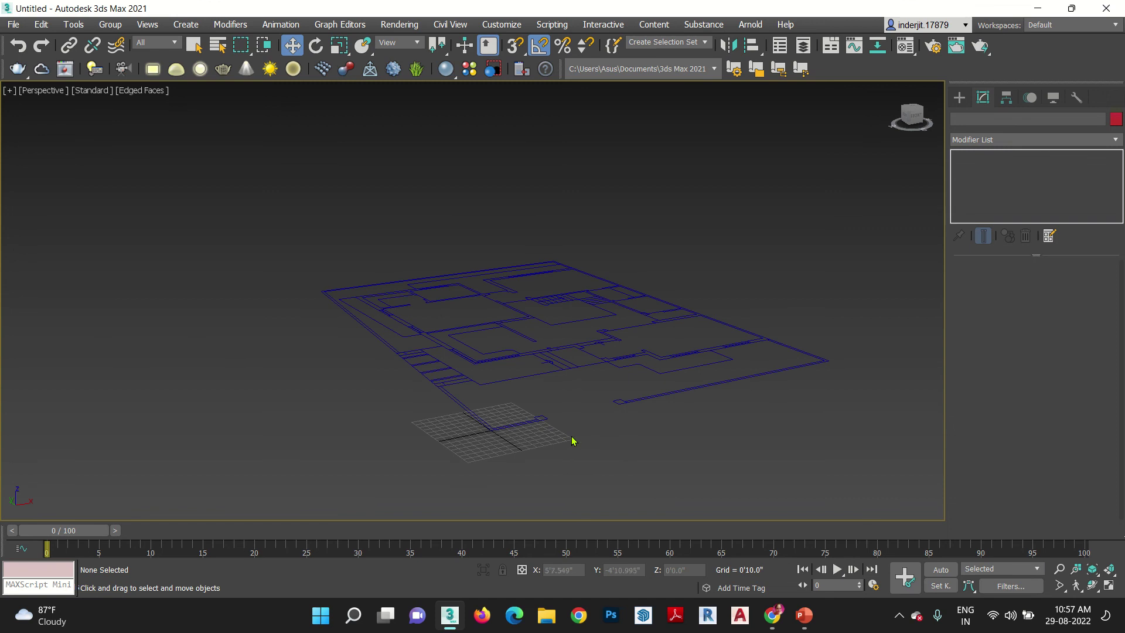
{"action": "middle_click_drag", "start_coordinate": [572, 436], "coordinate": [495, 443]}
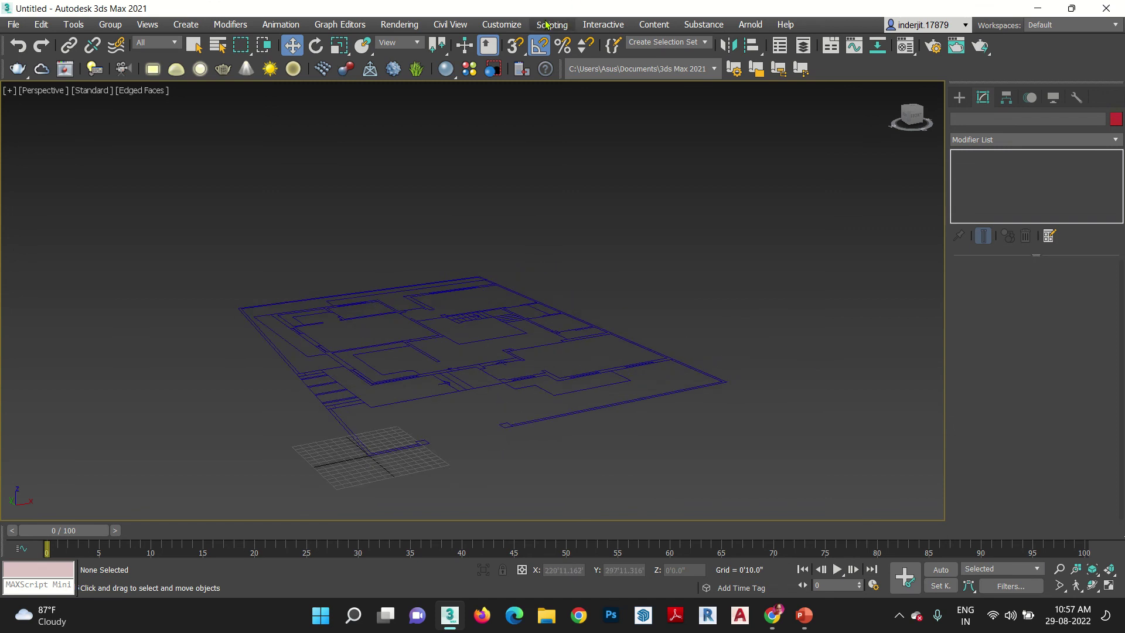
Review the system unit scale in Units Setup and keep the display units at US Standard, Feet w/Decimal Inches.
{"action": "left_click", "coordinate": [503, 24]}
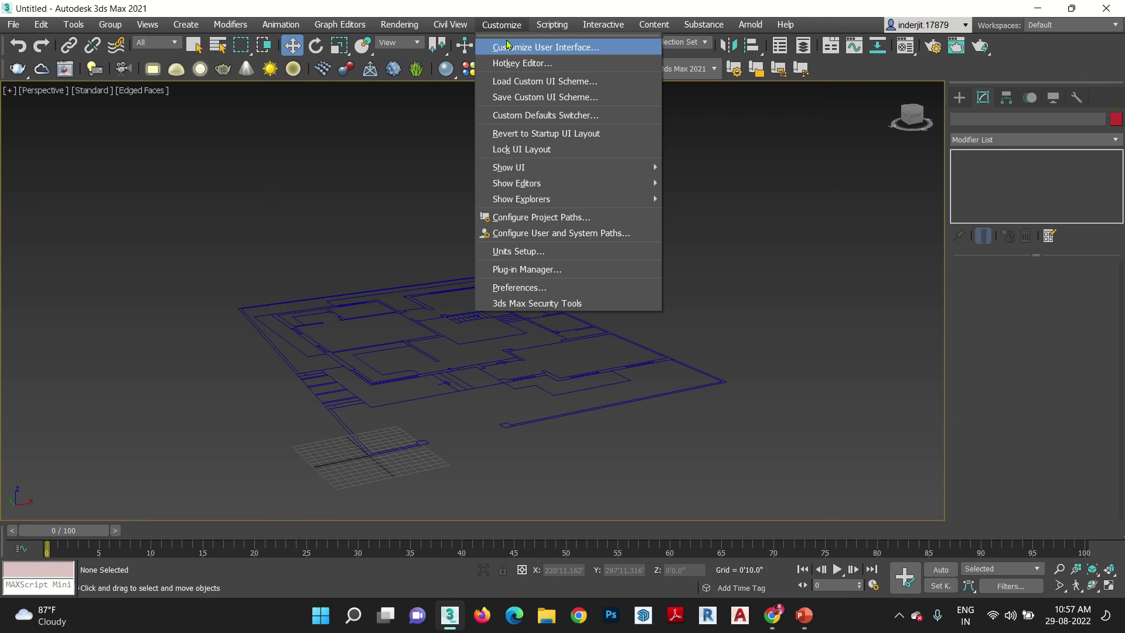
{"action": "left_click", "coordinate": [541, 256]}
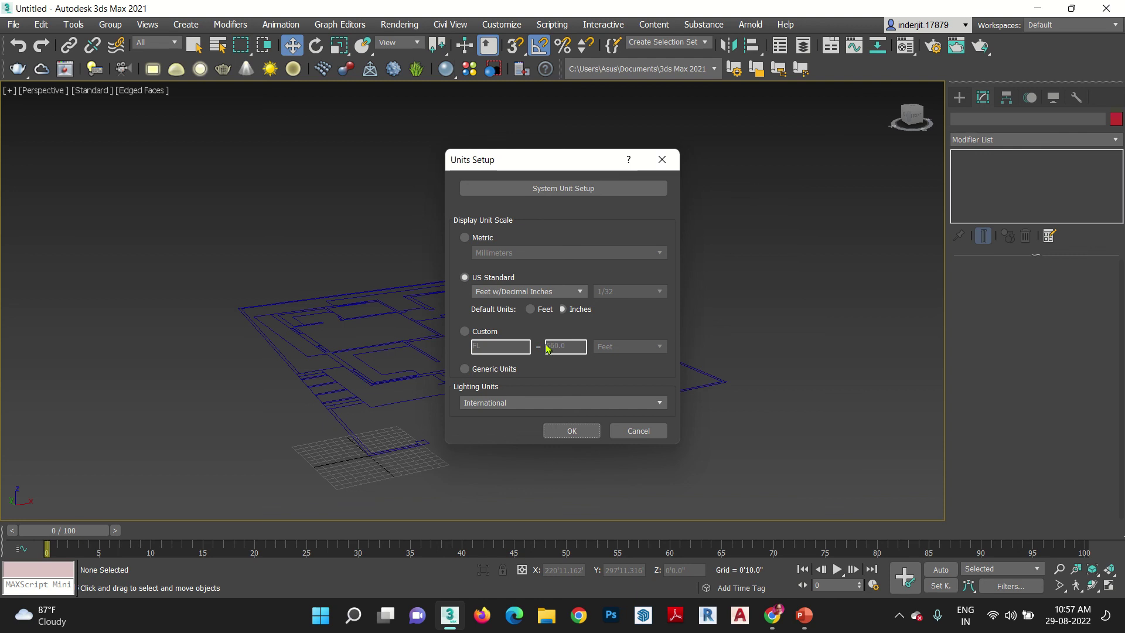
{"action": "left_click", "coordinate": [544, 189]}
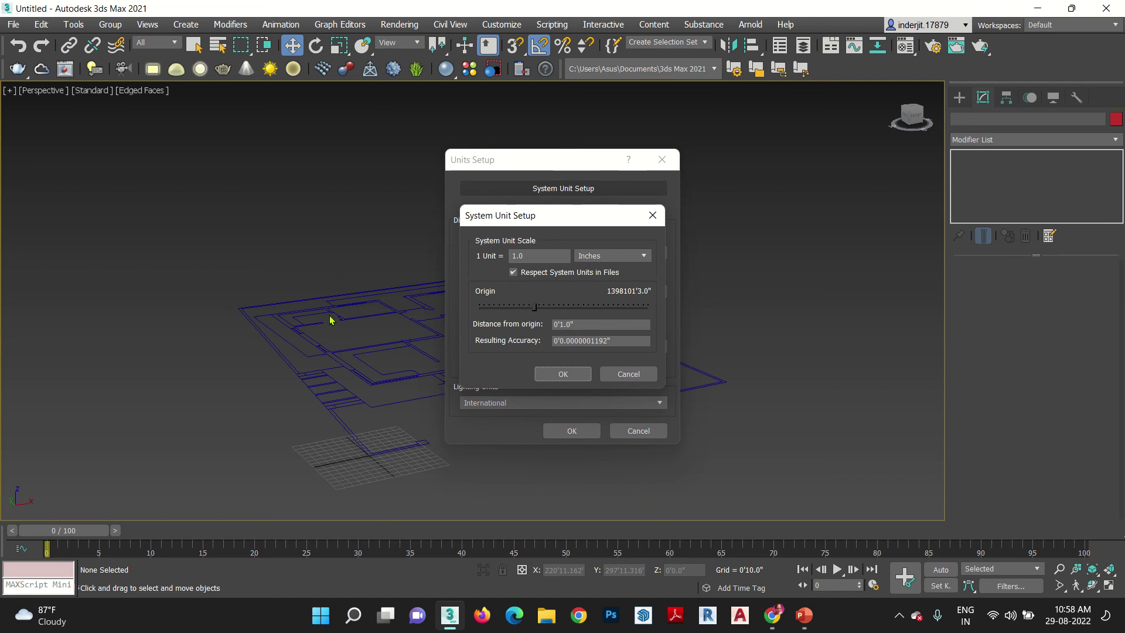
{"action": "left_click", "coordinate": [559, 378]}
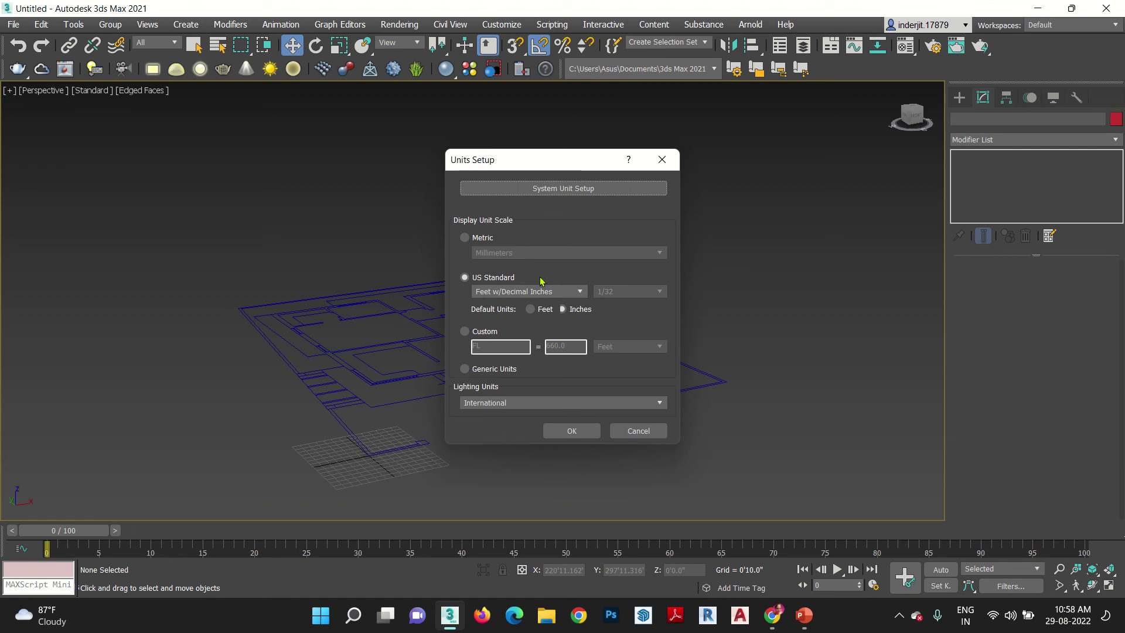
{"action": "left_click", "coordinate": [494, 290]}
{"action": "left_click", "coordinate": [515, 351]}
{"action": "left_click", "coordinate": [588, 431]}
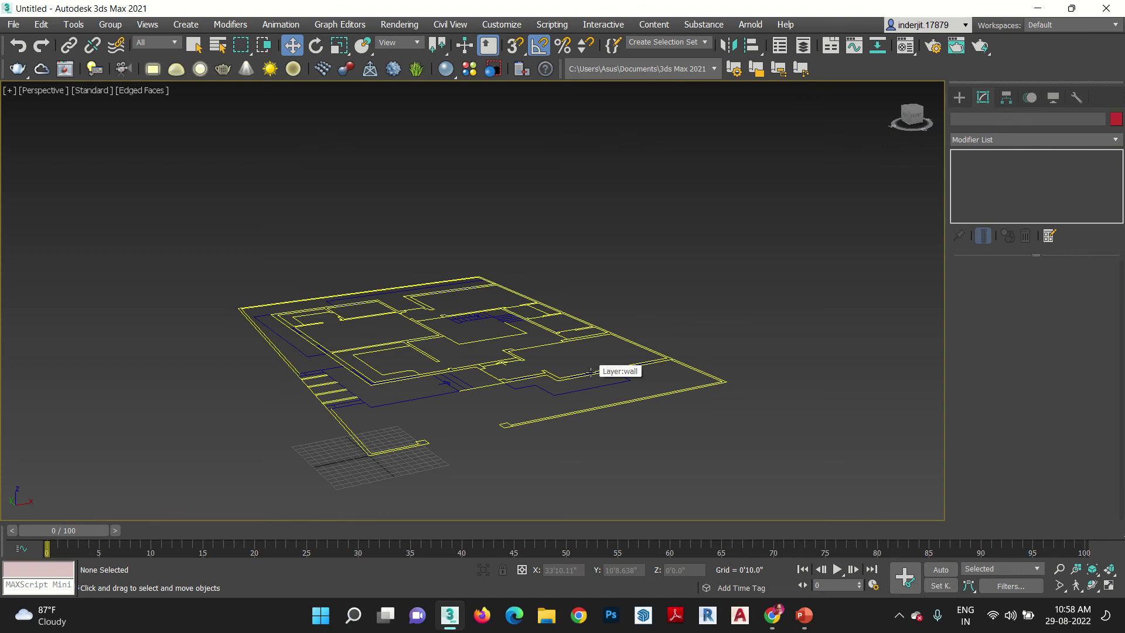
{"action": "middle_click_drag", "start_coordinate": [451, 408], "coordinate": [557, 442]}
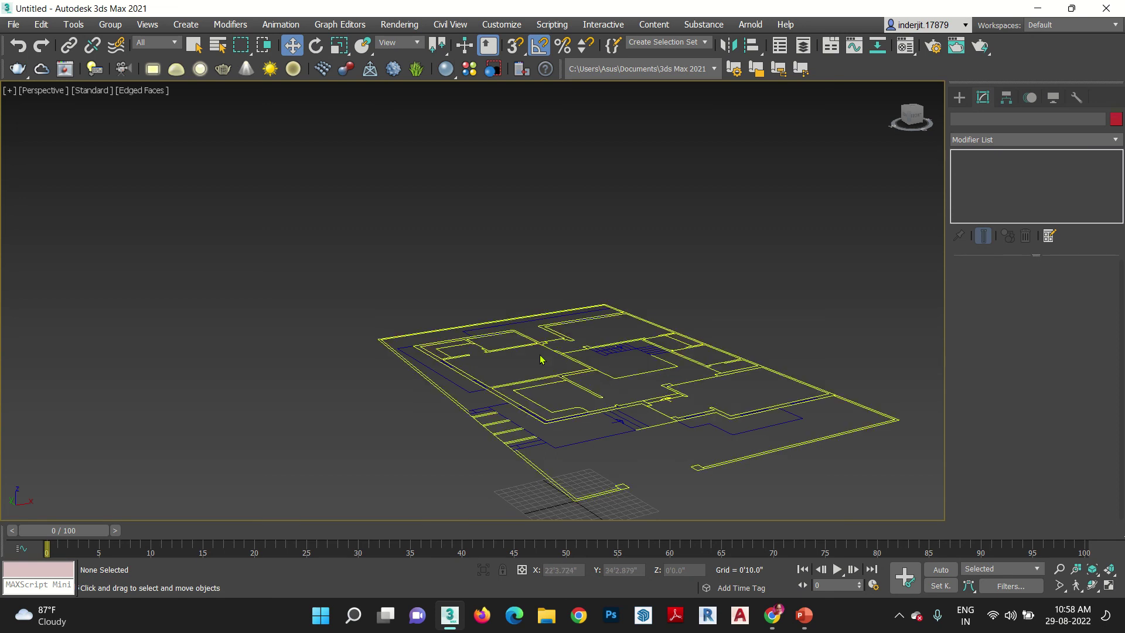
{"action": "middle_click_drag", "start_coordinate": [539, 354], "coordinate": [431, 308]}
{"action": "mouse_move", "coordinate": [636, 16]}
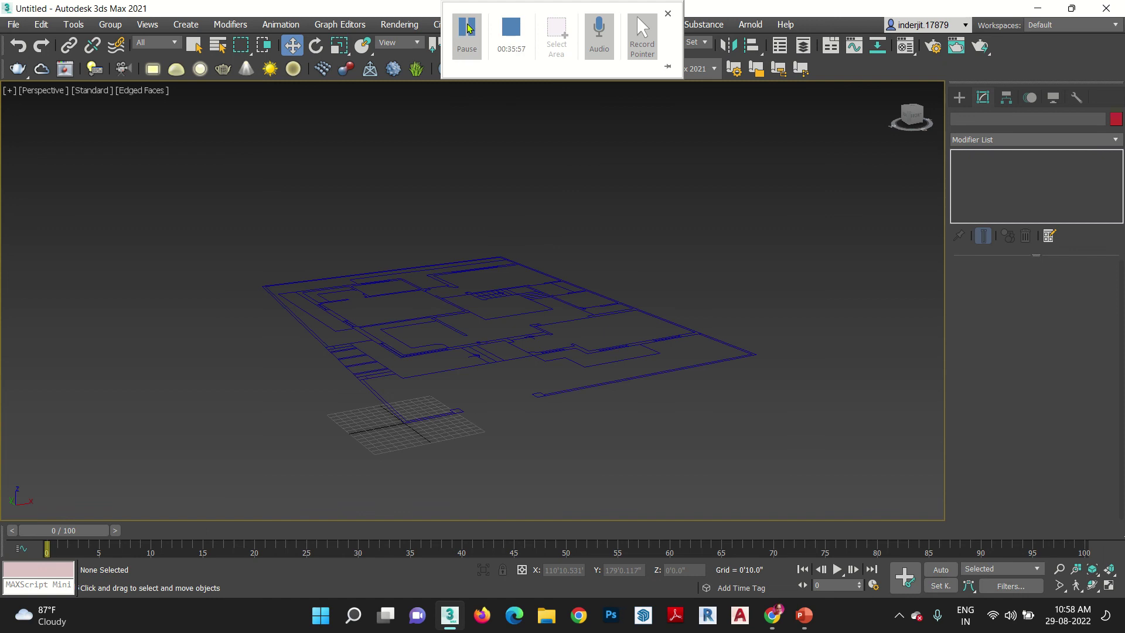